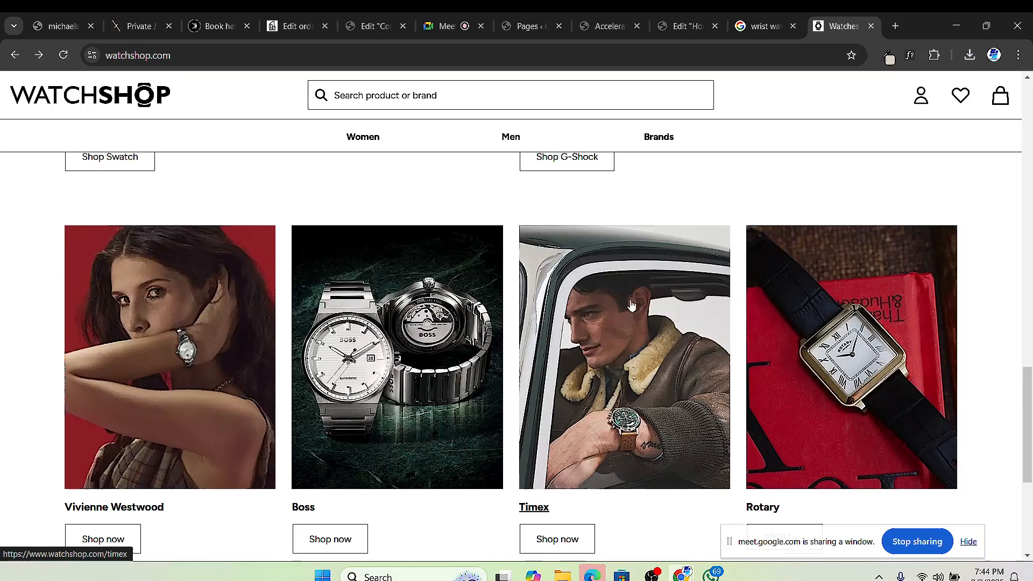
Step: Add a single-column Flexbox container below the 'we all love nature' hero on the Home page
{"action": "scroll", "coordinate": [629, 293], "scroll_direction": "up", "scroll_amount": 10}
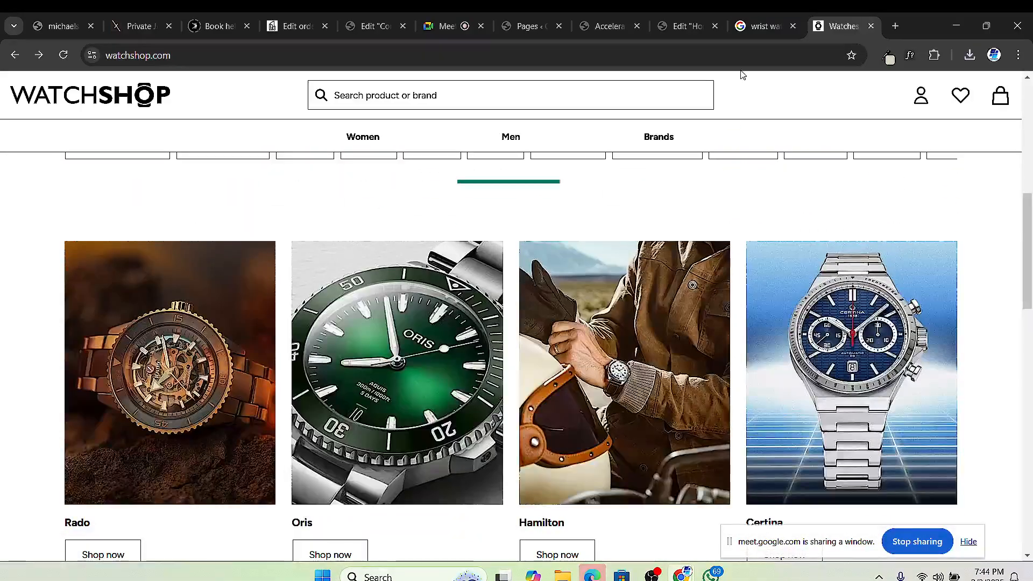
{"action": "left_click", "coordinate": [694, 26]}
{"action": "scroll", "coordinate": [616, 273], "scroll_direction": "down", "scroll_amount": 5}
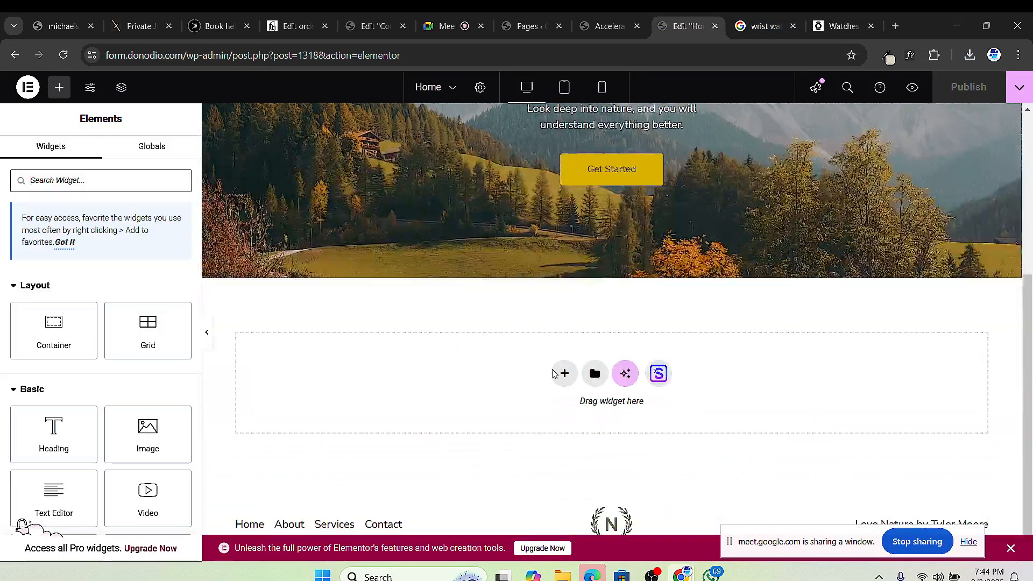
{"action": "left_click", "coordinate": [561, 371]}
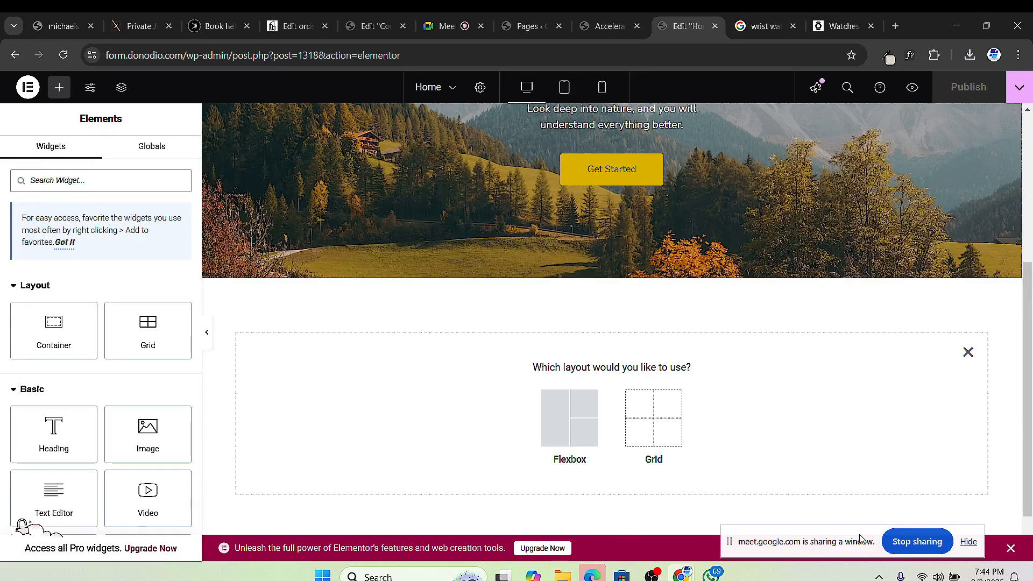
{"action": "left_click_drag", "start_coordinate": [861, 538], "coordinate": [901, 540]}
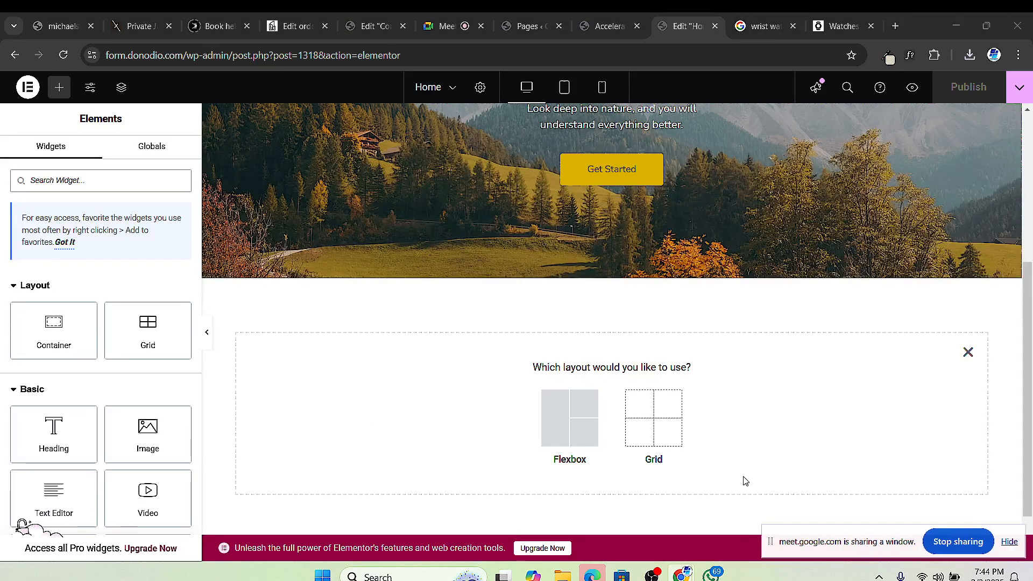
{"action": "left_click", "coordinate": [554, 422]}
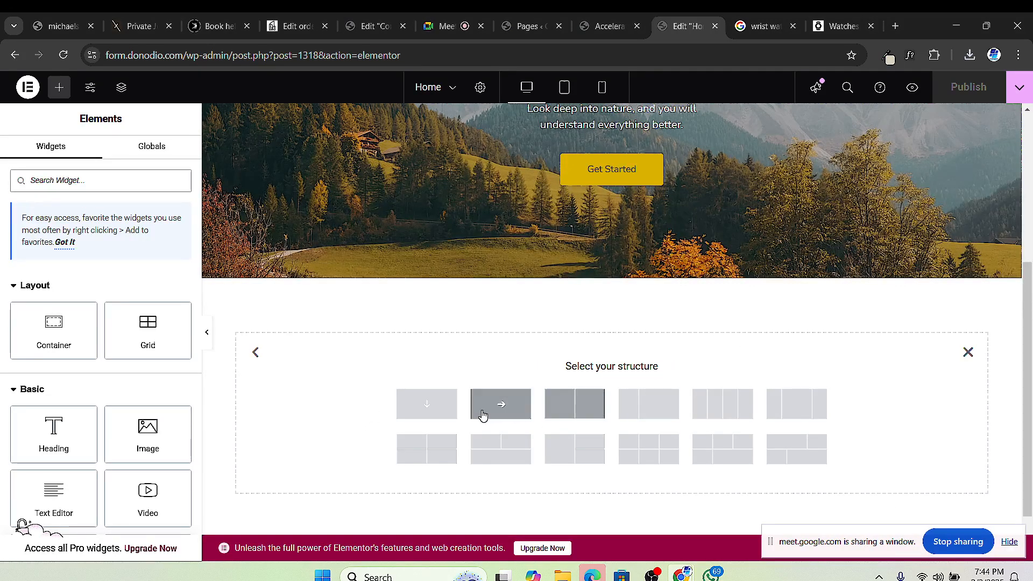
{"action": "left_click", "coordinate": [434, 402]}
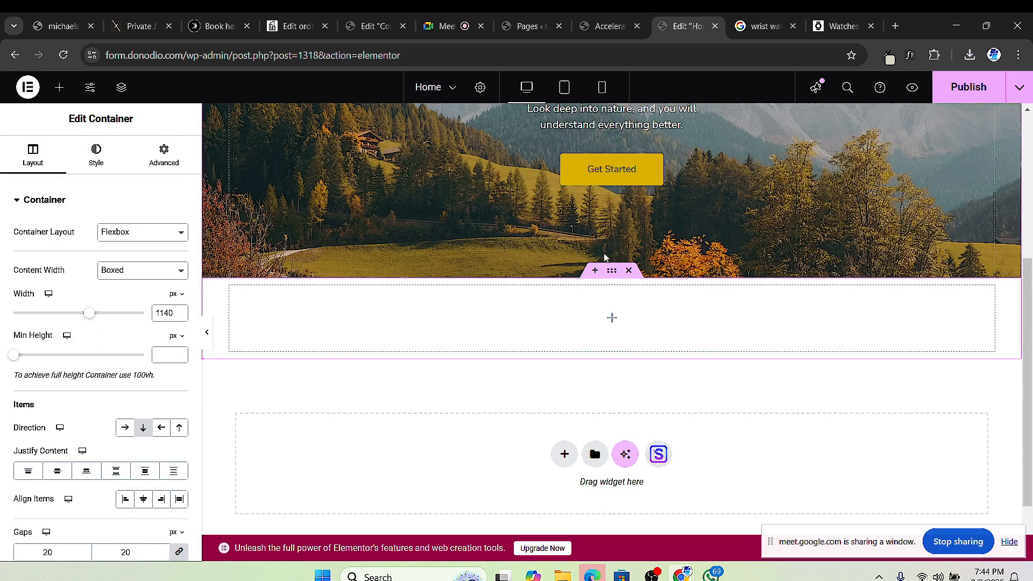
Step: Show the new container's Style settings for its background
{"action": "scroll", "coordinate": [615, 276], "scroll_direction": "down", "scroll_amount": 2}
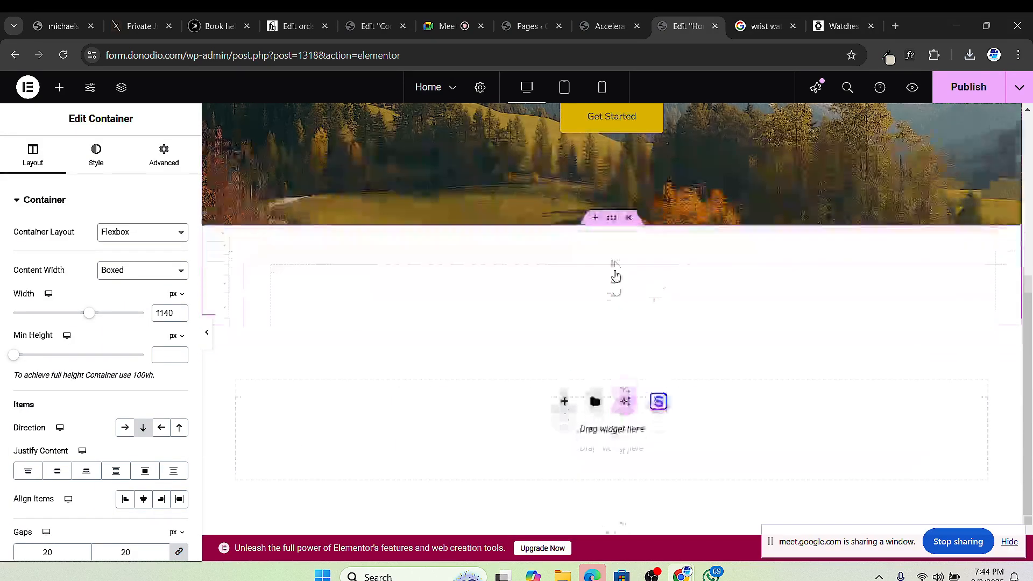
{"action": "scroll", "coordinate": [616, 276], "scroll_direction": "up", "scroll_amount": 5}
{"action": "scroll", "coordinate": [616, 276], "scroll_direction": "down", "scroll_amount": 5}
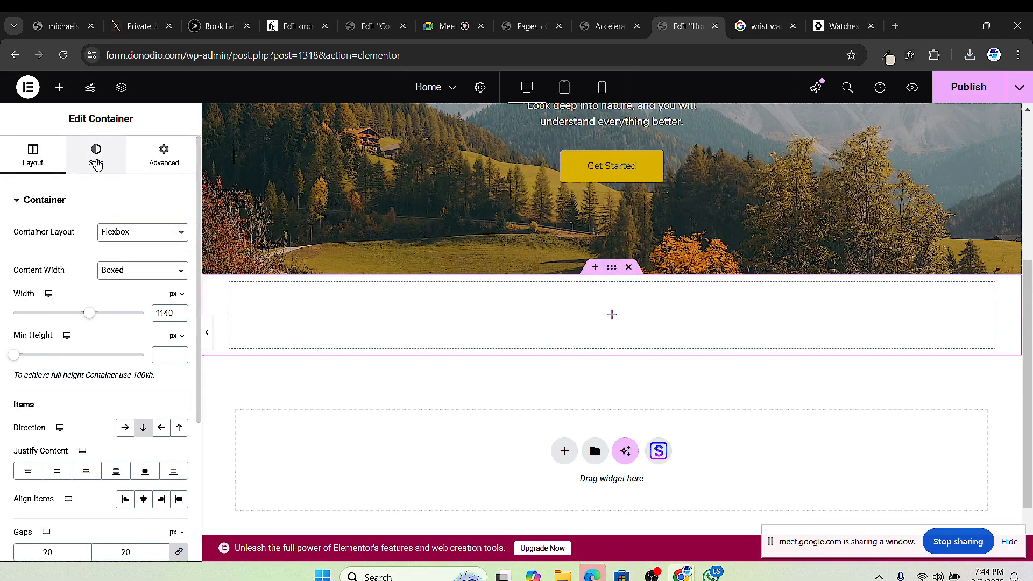
{"action": "left_click", "coordinate": [97, 165]}
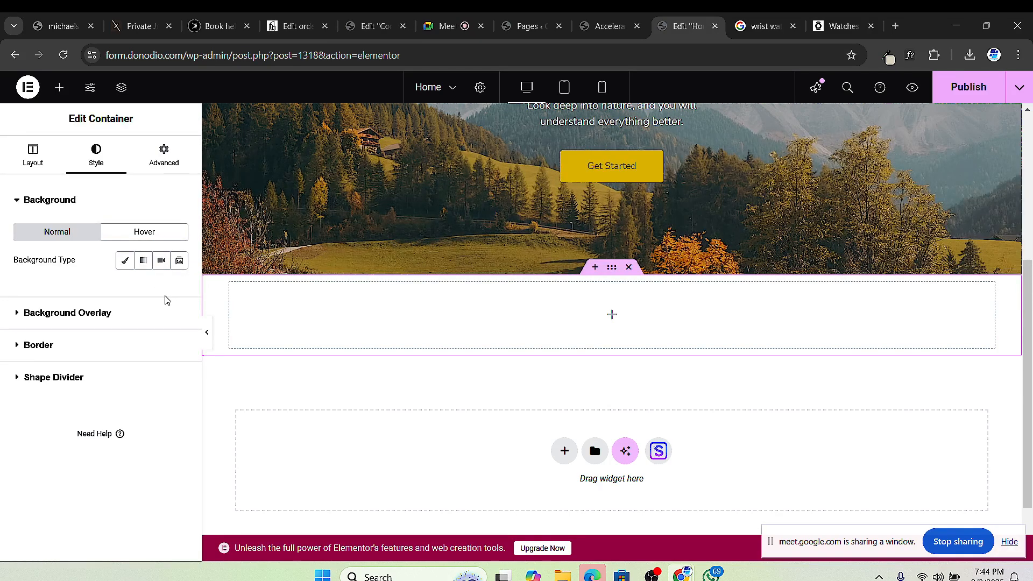
{"action": "scroll", "coordinate": [495, 323], "scroll_direction": "up", "scroll_amount": 3}
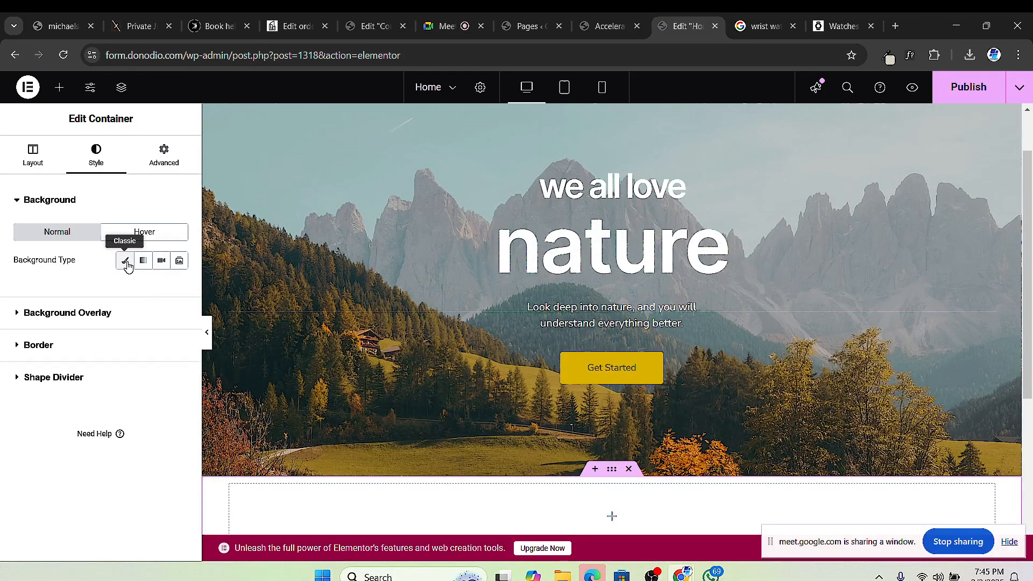
Step: Set a Classic background and upload all five photos from Downloads > WRIST WATCHES
{"action": "left_click", "coordinate": [126, 262]}
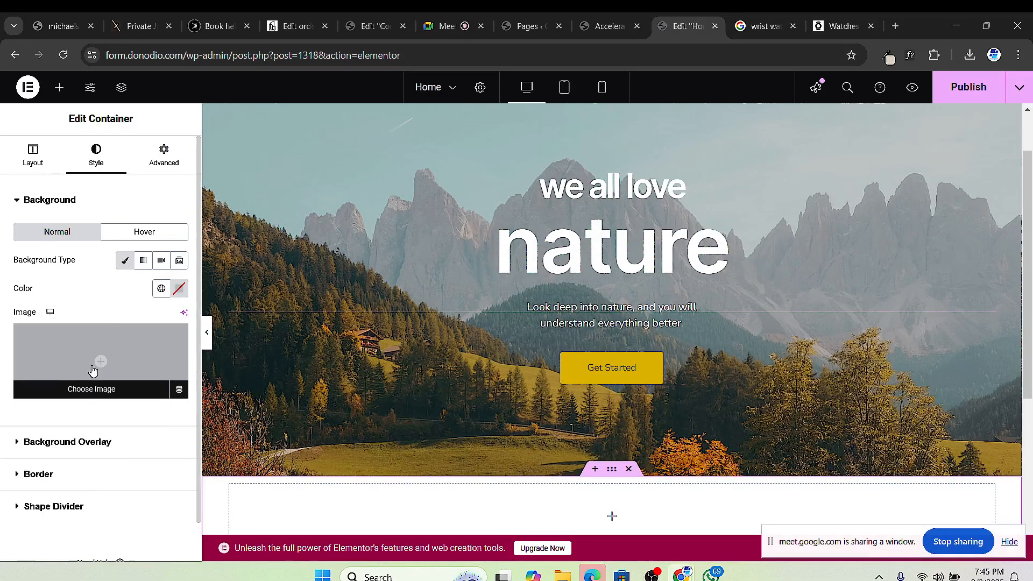
{"action": "left_click", "coordinate": [124, 350]}
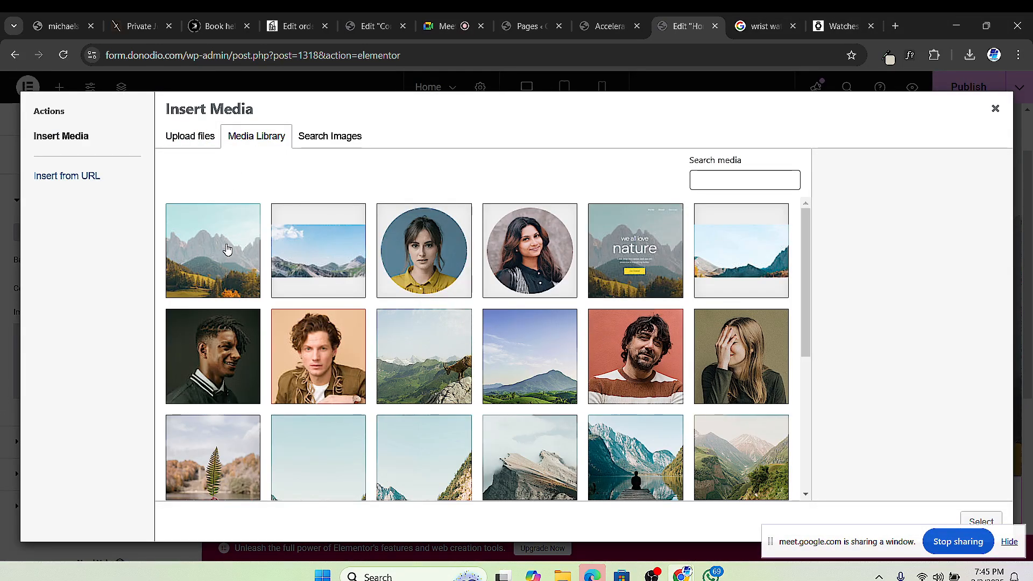
{"action": "left_click", "coordinate": [190, 137]}
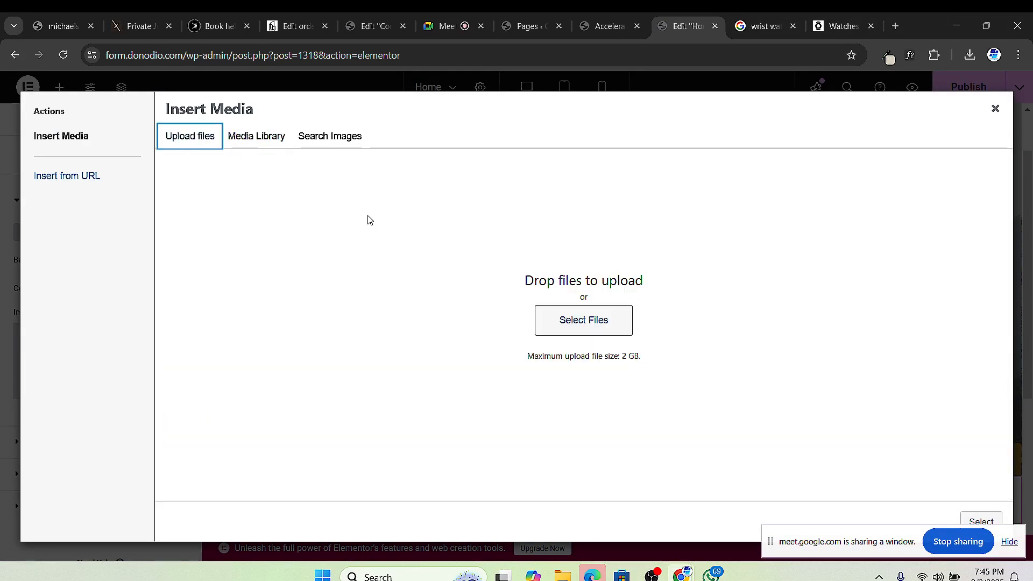
{"action": "left_click", "coordinate": [566, 315]}
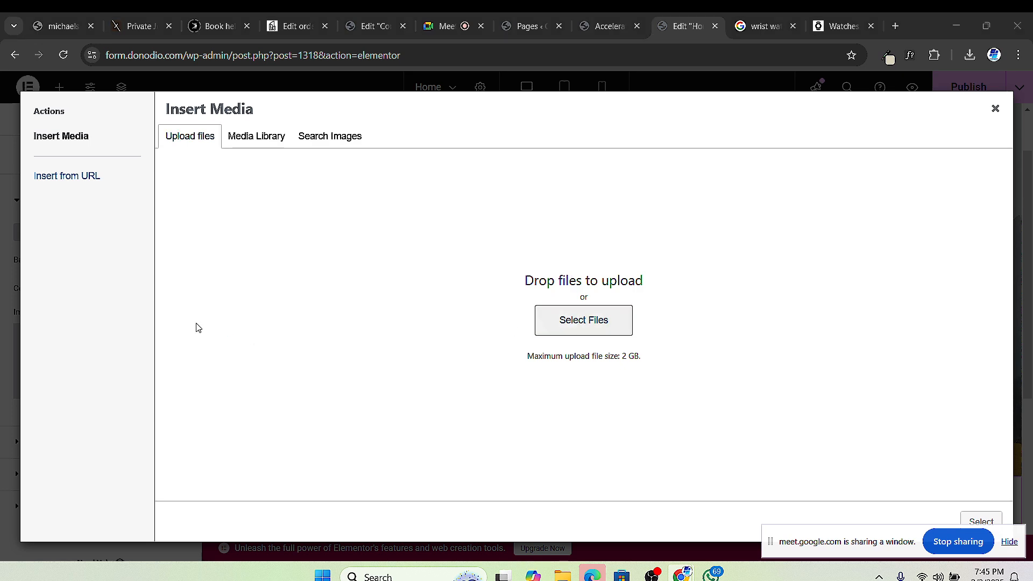
{"action": "left_click", "coordinate": [102, 278]}
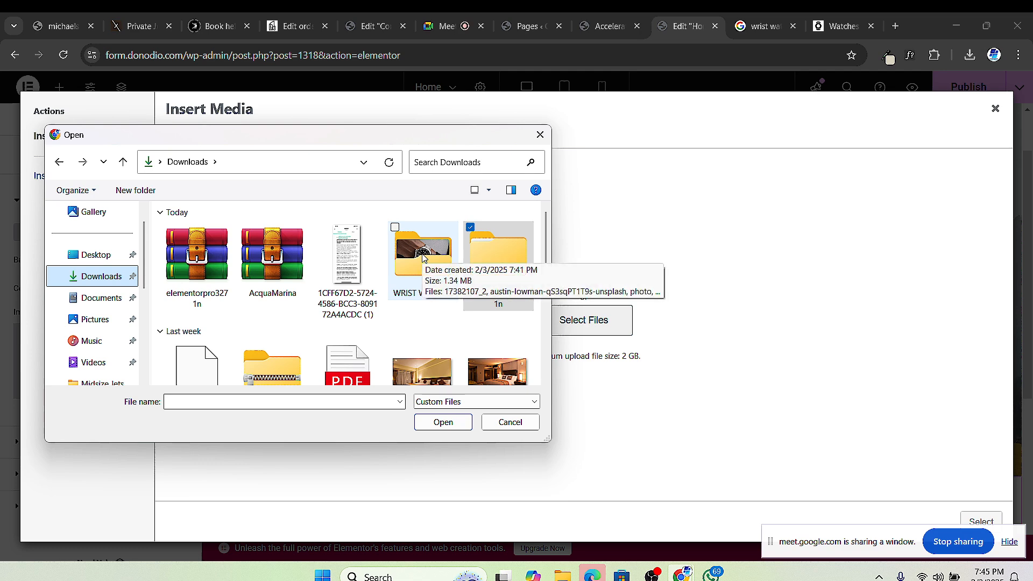
{"action": "double_click", "coordinate": [422, 257]}
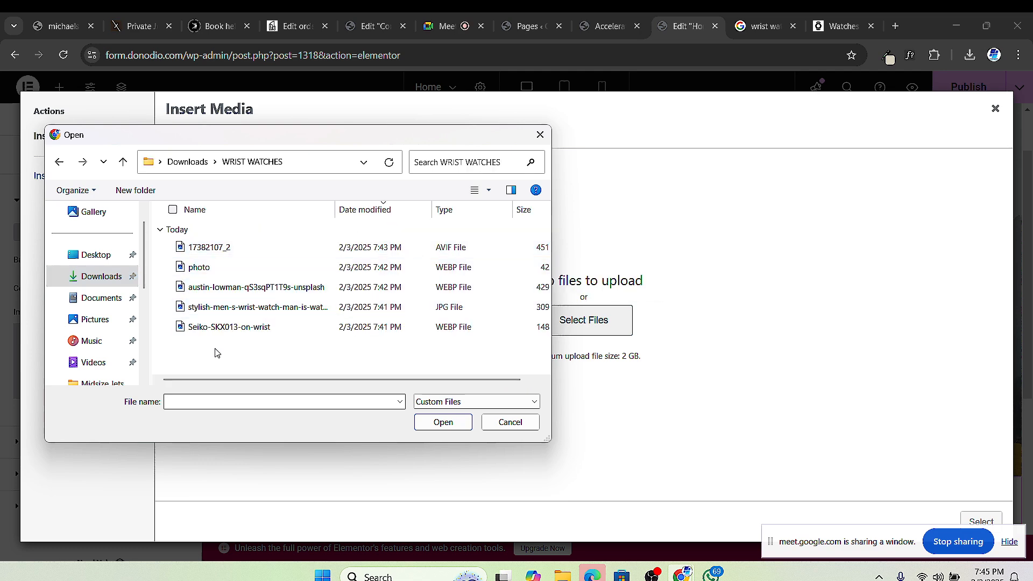
{"action": "left_click_drag", "start_coordinate": [197, 347], "coordinate": [205, 252]}
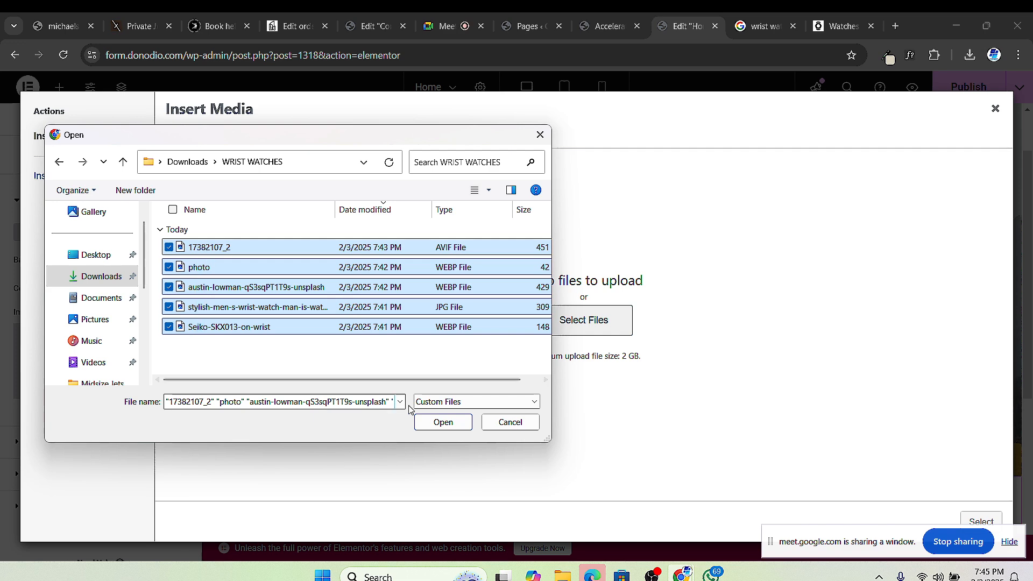
{"action": "left_click", "coordinate": [441, 422]}
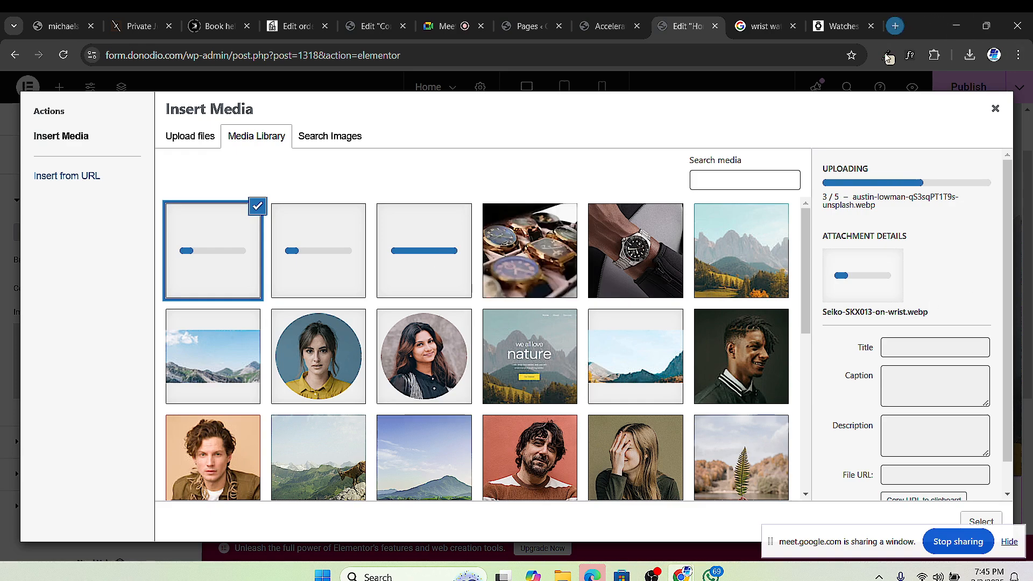
{"action": "left_click", "coordinate": [895, 26]}
{"action": "type", "text": "sp"}
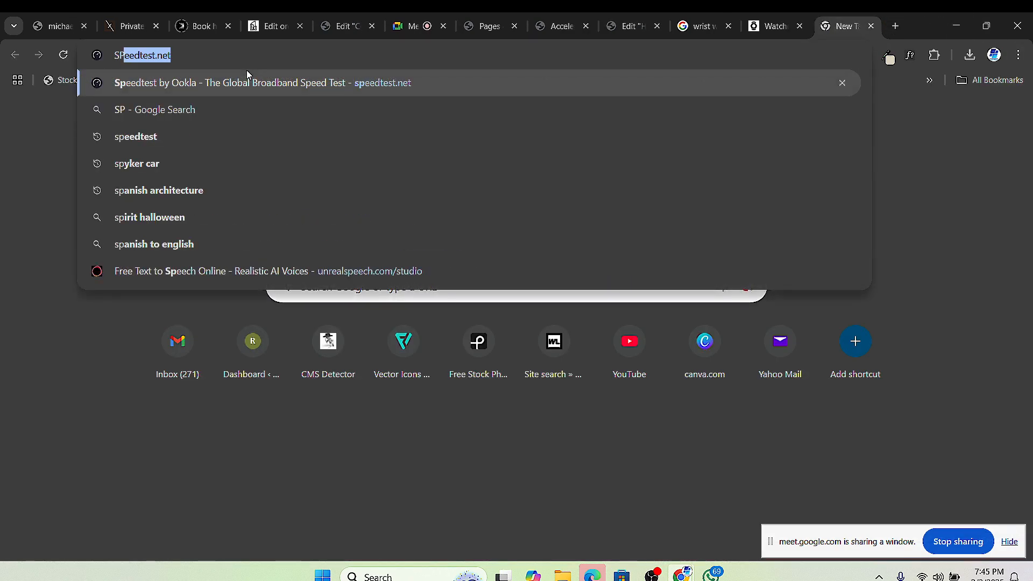
{"action": "key", "text": "Return"}
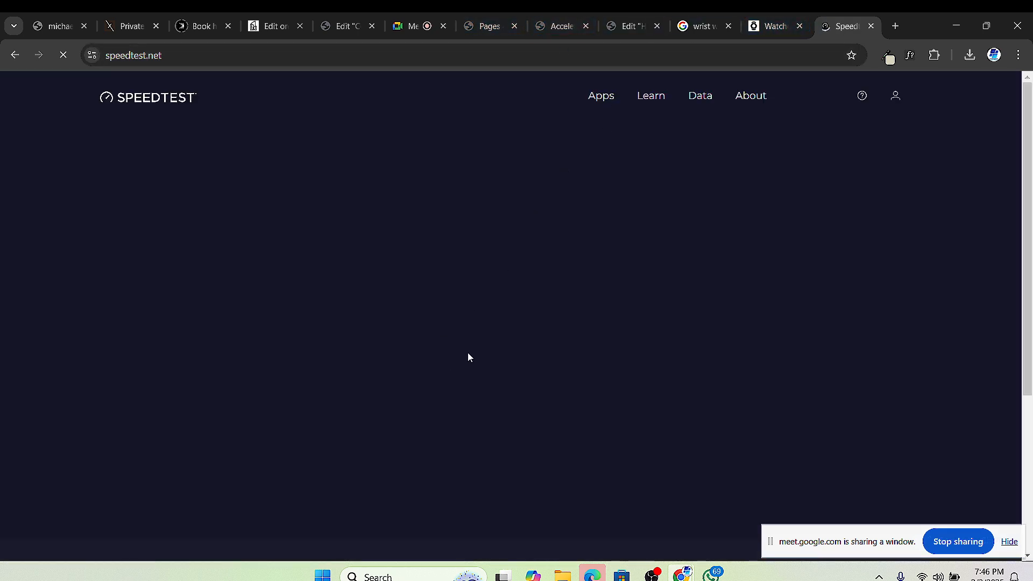
{"action": "left_click", "coordinate": [451, 330]}
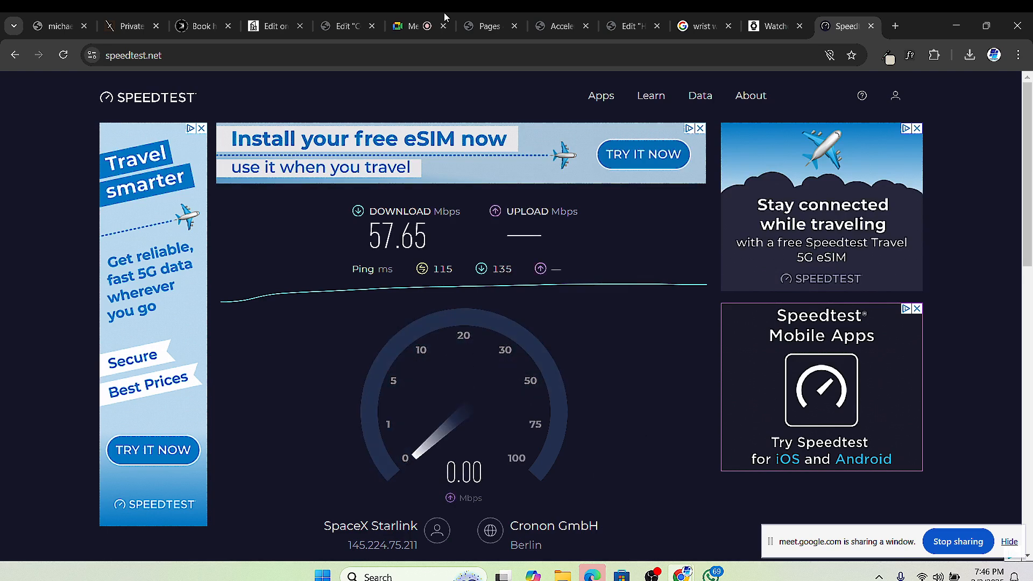
{"action": "left_click", "coordinate": [870, 26]}
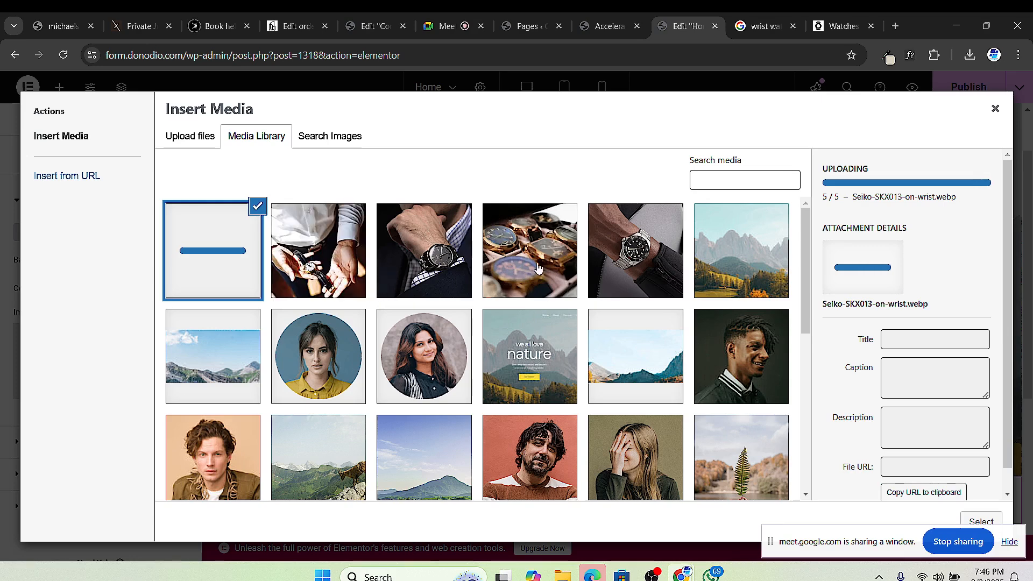
Step: Select the Seiko-SKX013-on-wrist photo in the Media Library as the background image
{"action": "left_click", "coordinate": [631, 256]}
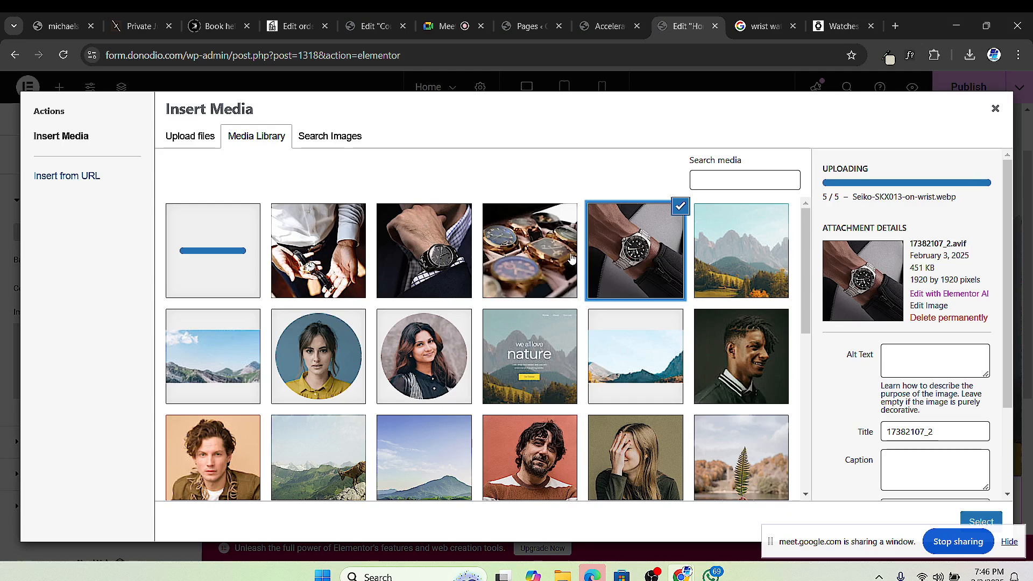
{"action": "left_click", "coordinate": [519, 266]}
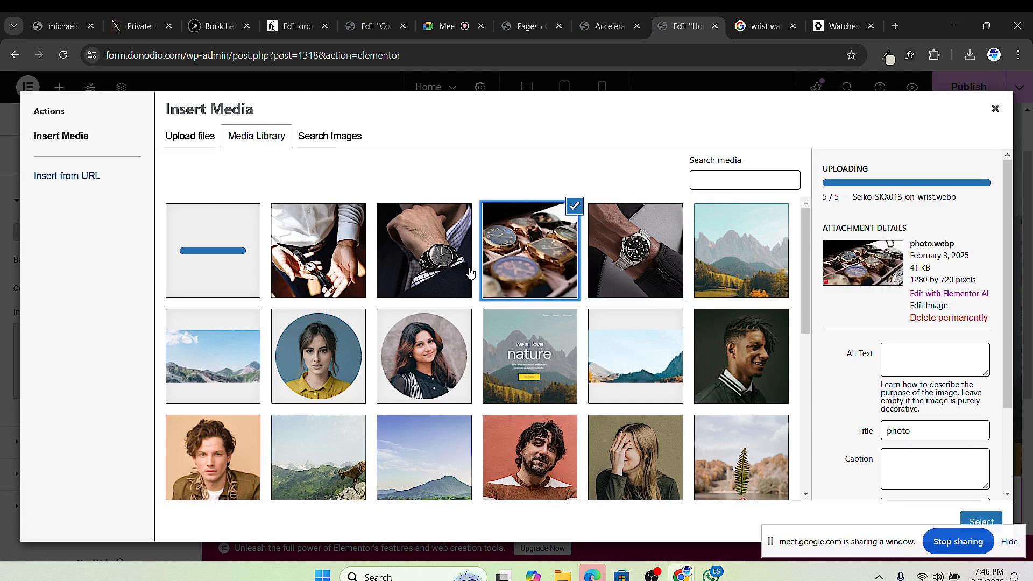
{"action": "left_click", "coordinate": [419, 263]}
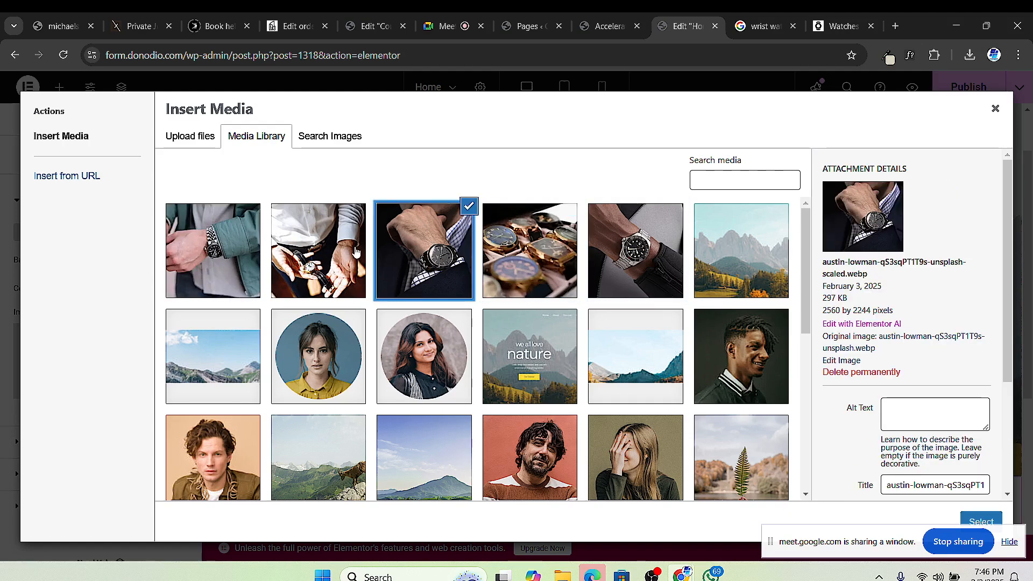
{"action": "left_click", "coordinate": [339, 250]}
{"action": "left_click", "coordinate": [219, 263]}
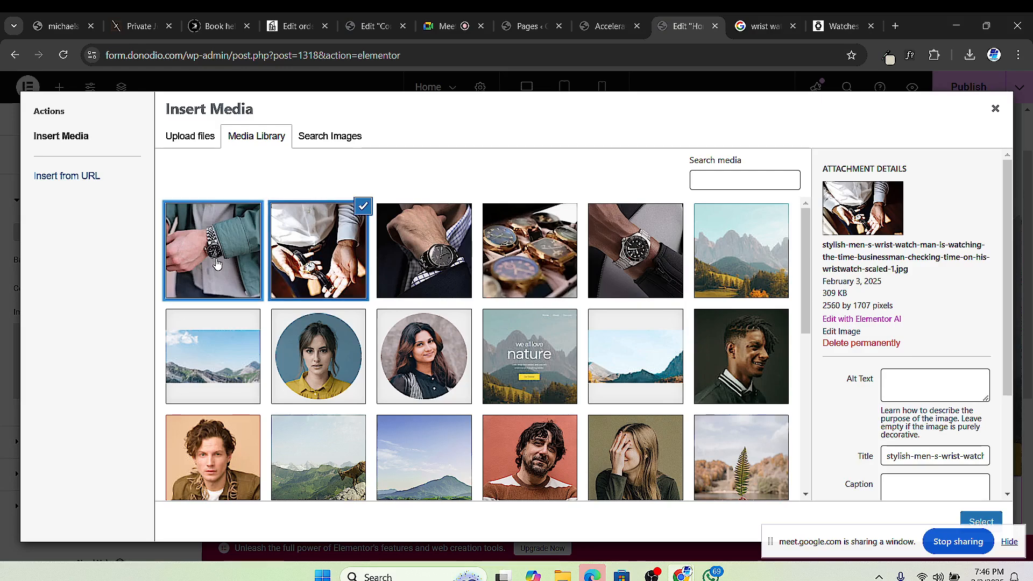
{"action": "left_click_drag", "start_coordinate": [850, 551], "coordinate": [800, 579]}
{"action": "left_click", "coordinate": [981, 522]}
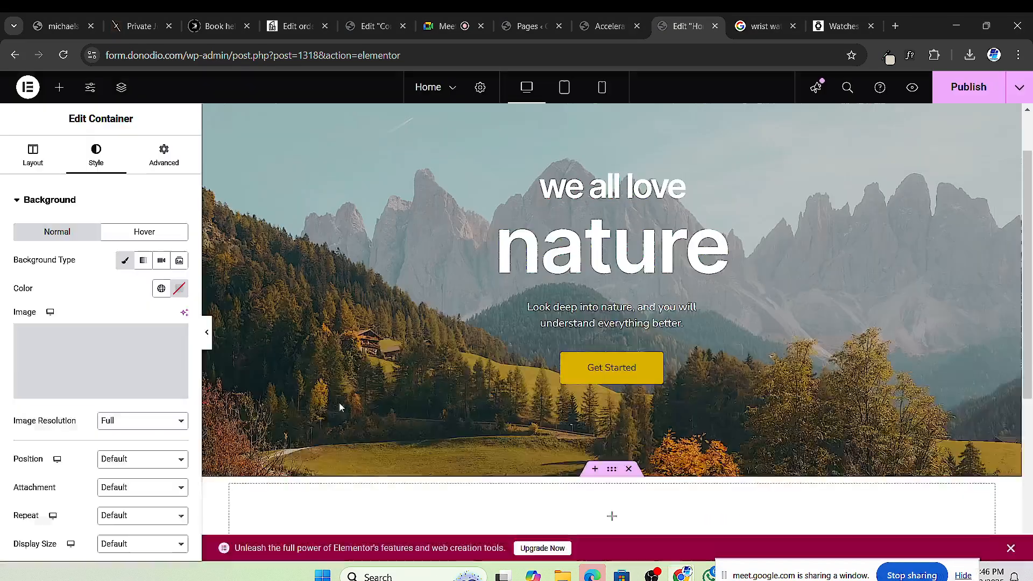
{"action": "scroll", "coordinate": [439, 293], "scroll_direction": "down", "scroll_amount": 5}
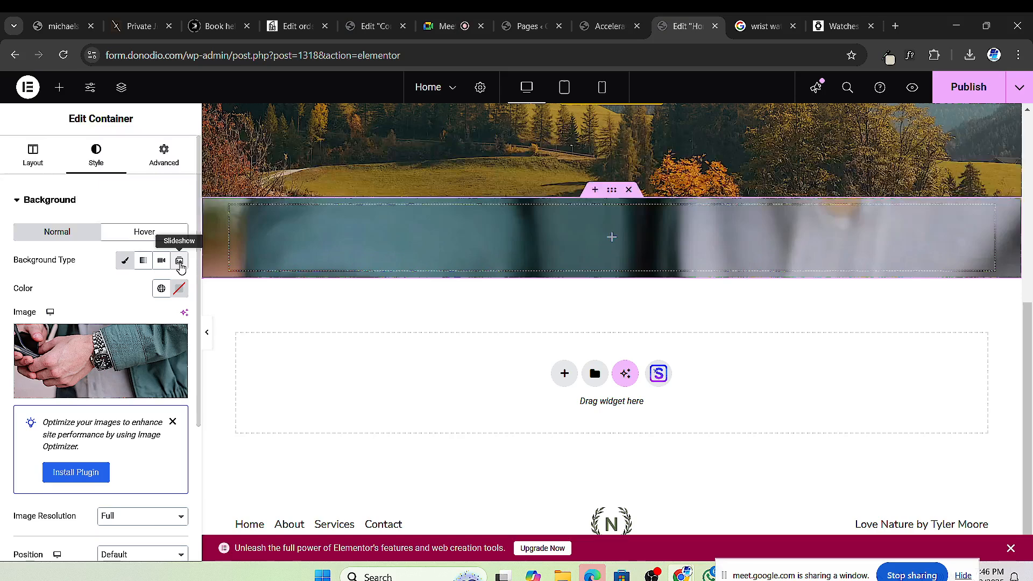
Step: Switch the background to Slideshow and insert a new gallery of five watch photos
{"action": "left_click", "coordinate": [179, 261]}
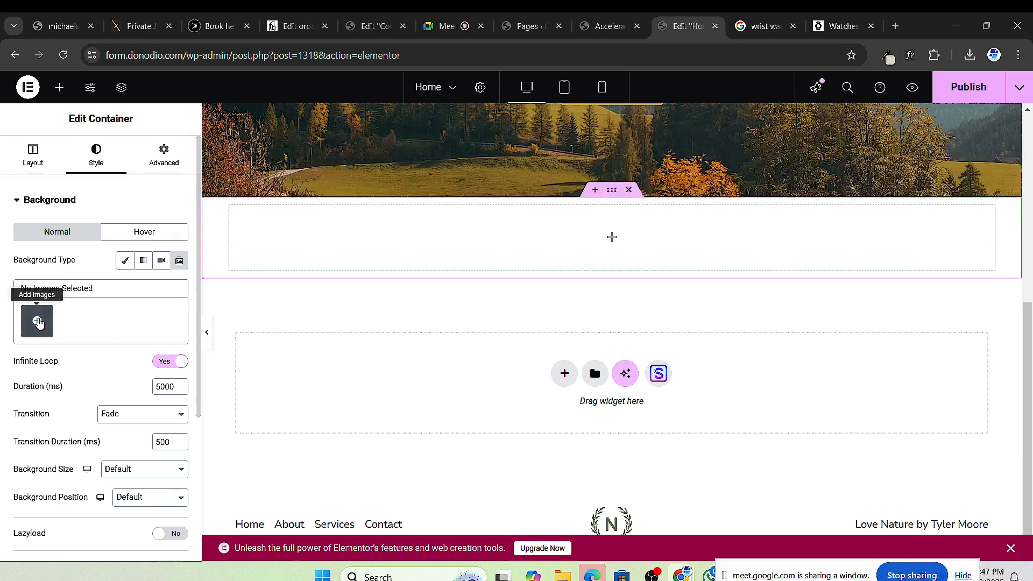
{"action": "left_click", "coordinate": [37, 322]}
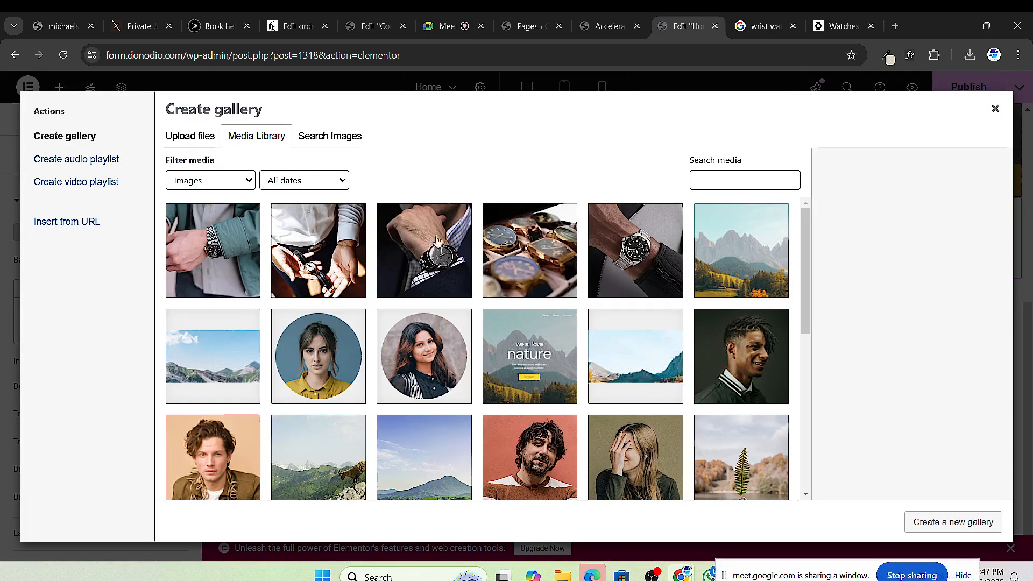
{"action": "left_click", "coordinate": [603, 248]}
{"action": "left_click", "coordinate": [530, 250]}
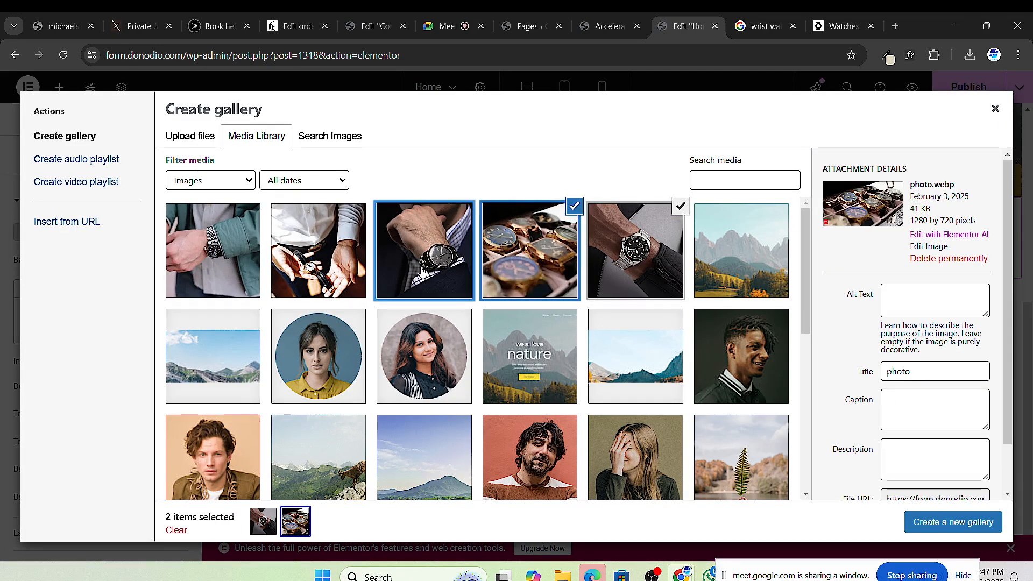
{"action": "left_click", "coordinate": [424, 250]}
{"action": "left_click", "coordinate": [279, 283]}
{"action": "left_click", "coordinate": [242, 269]}
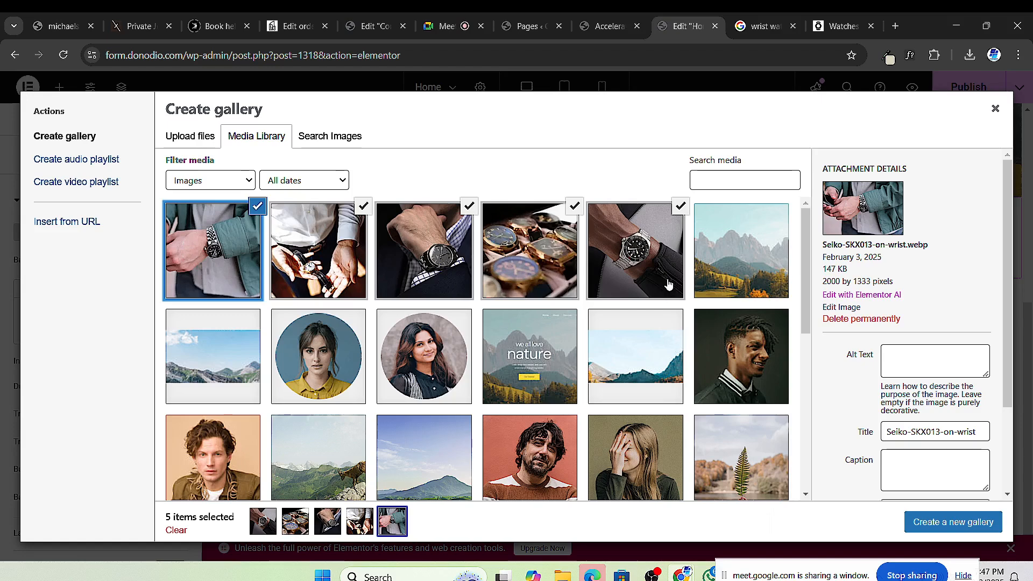
{"action": "left_click", "coordinate": [949, 526]}
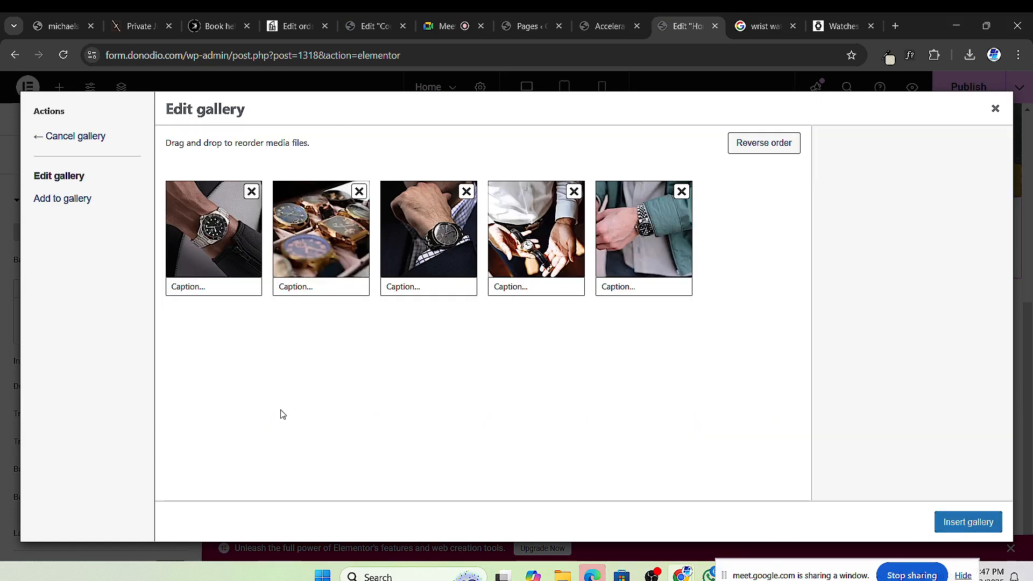
{"action": "left_click", "coordinate": [962, 522]}
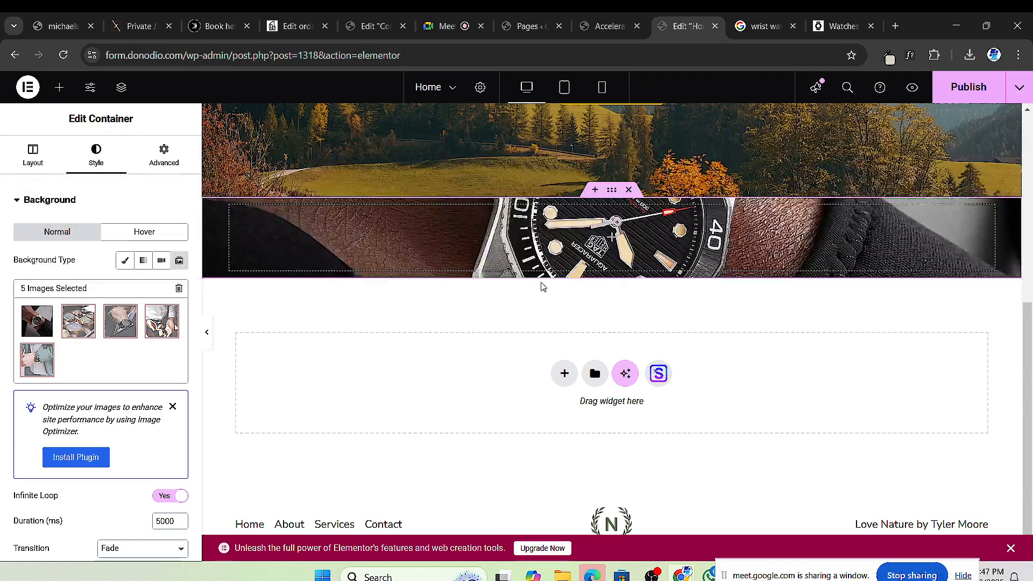
Step: Dismiss the Image Optimizer notice and set Background Size to Cover, Position to Center Center
{"action": "scroll", "coordinate": [73, 330], "scroll_direction": "down", "scroll_amount": 4}
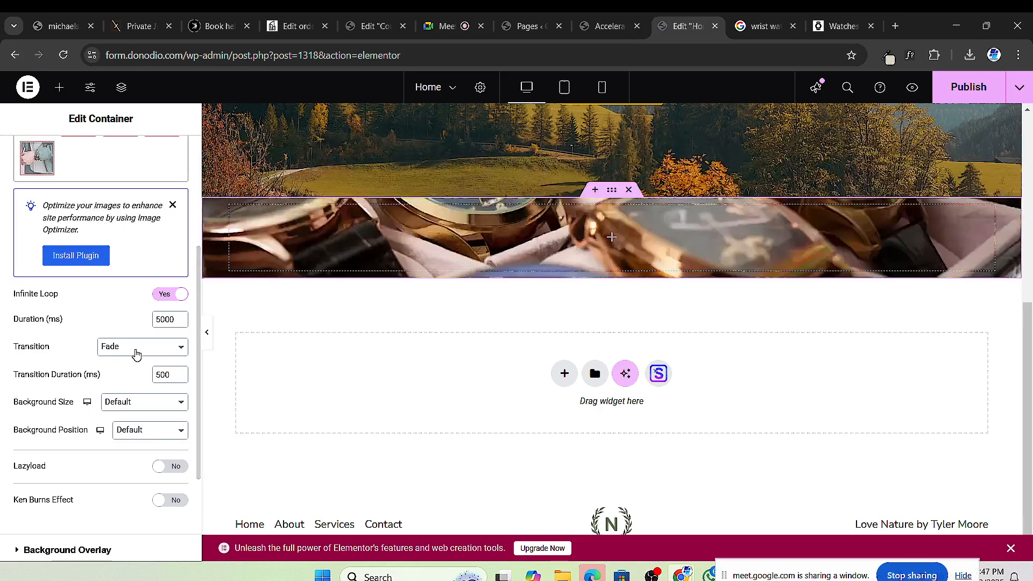
{"action": "scroll", "coordinate": [129, 344], "scroll_direction": "up", "scroll_amount": 4}
{"action": "scroll", "coordinate": [120, 340], "scroll_direction": "down", "scroll_amount": 4}
{"action": "scroll", "coordinate": [91, 462], "scroll_direction": "down", "scroll_amount": 2}
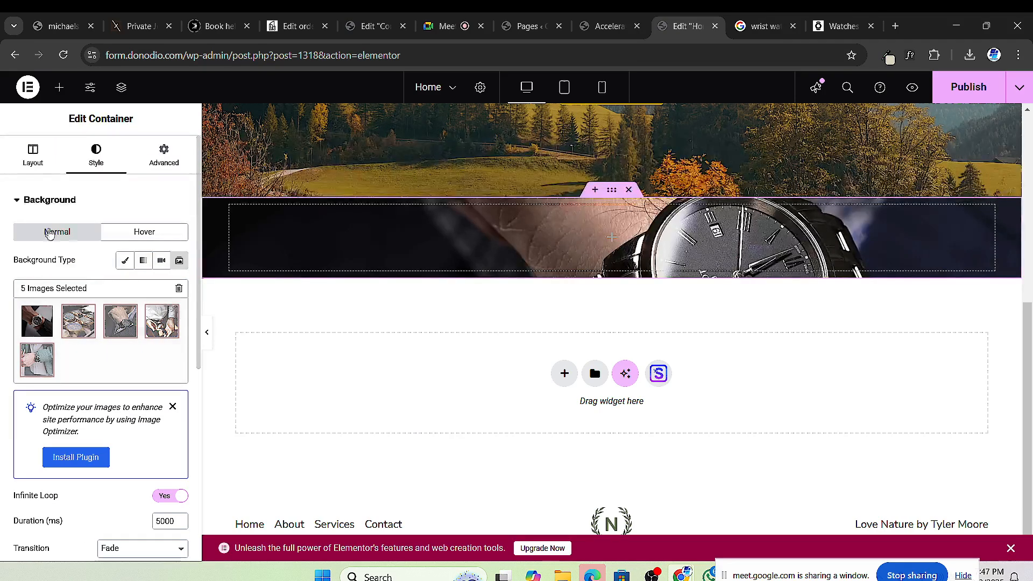
{"action": "scroll", "coordinate": [138, 355], "scroll_direction": "down", "scroll_amount": 1}
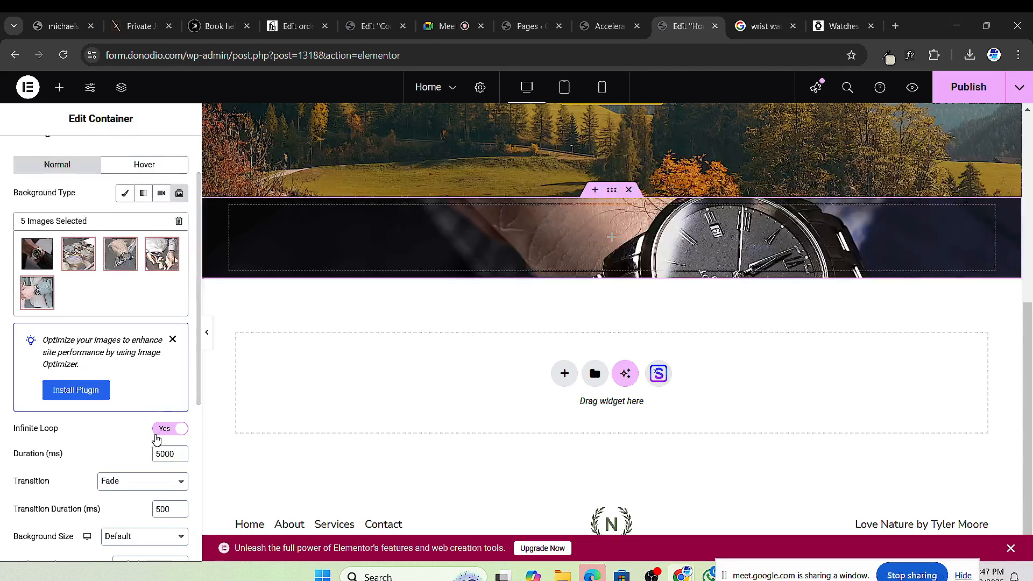
{"action": "left_click", "coordinate": [173, 339]}
{"action": "scroll", "coordinate": [77, 418], "scroll_direction": "down", "scroll_amount": 2}
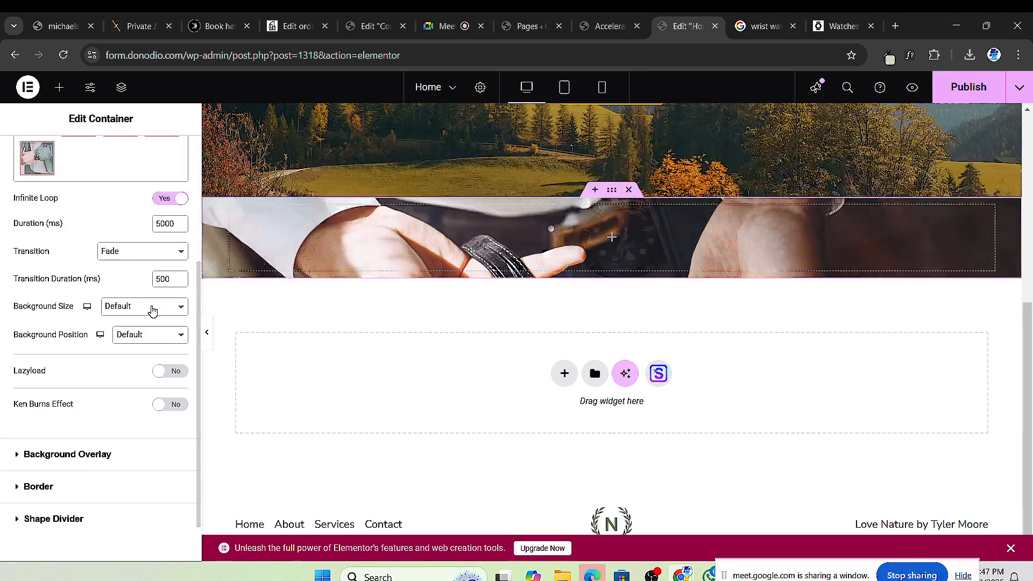
{"action": "left_click", "coordinate": [153, 306]}
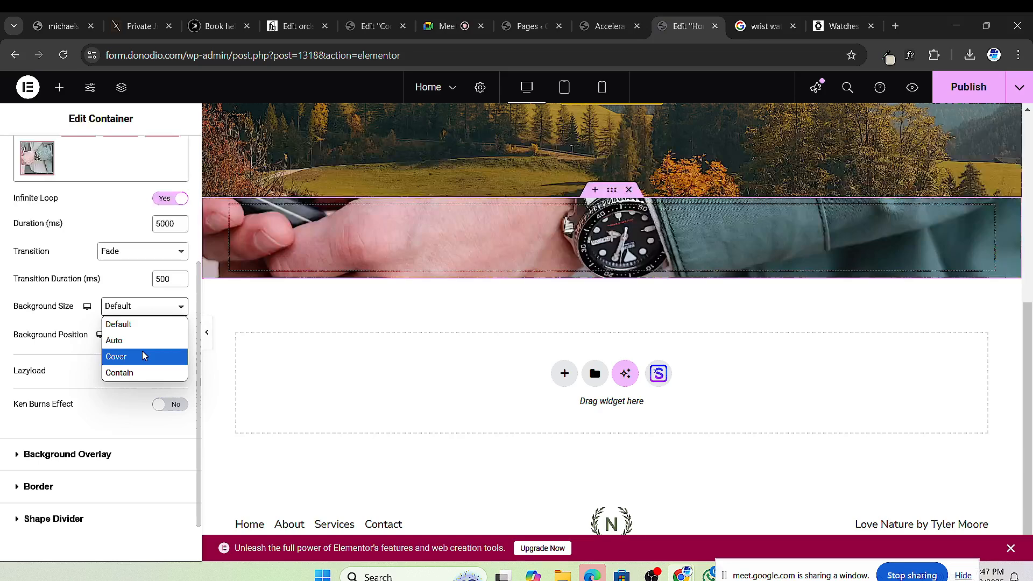
{"action": "left_click", "coordinate": [145, 356]}
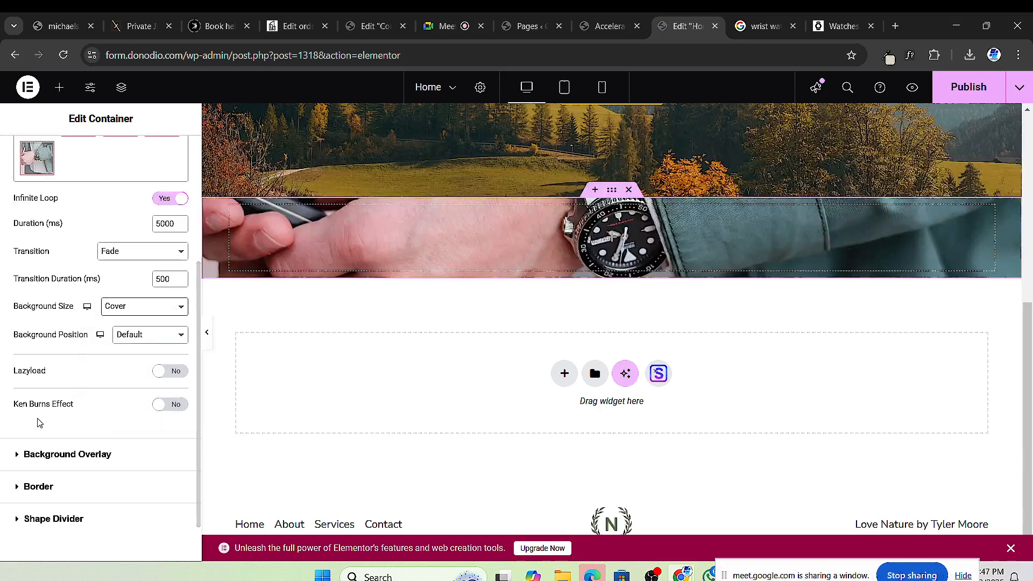
{"action": "left_click", "coordinate": [138, 344]}
{"action": "left_click", "coordinate": [139, 366]}
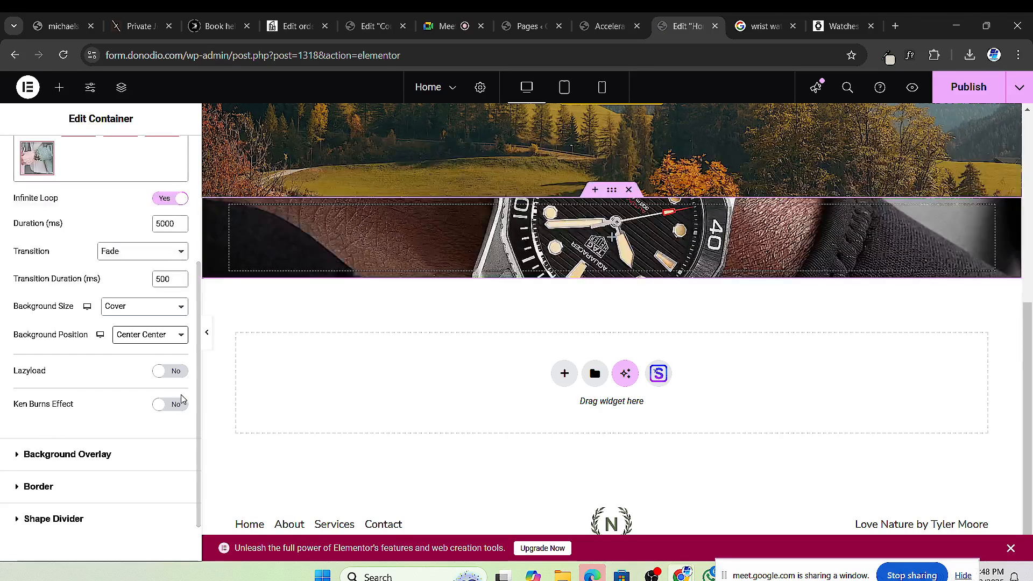
Step: Toggle Lazyload and the Ken Burns effect on, then back off
{"action": "left_click", "coordinate": [165, 373]}
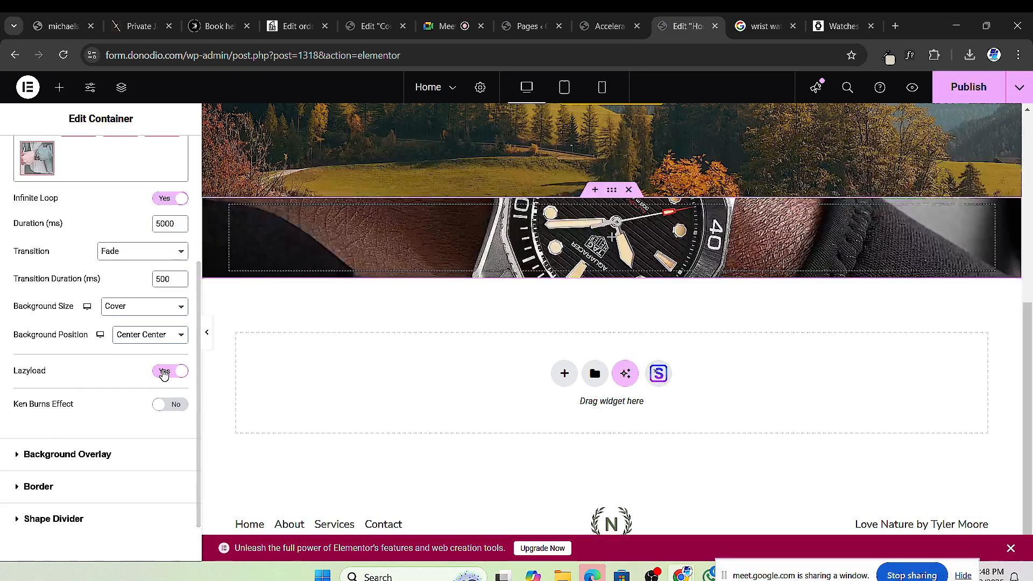
{"action": "left_click", "coordinate": [165, 373]}
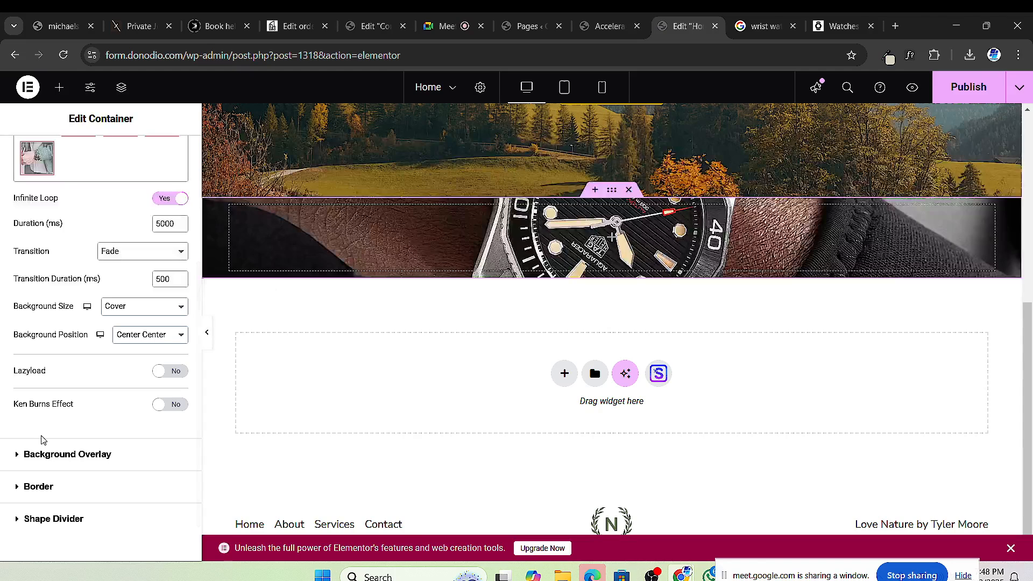
{"action": "scroll", "coordinate": [53, 380], "scroll_direction": "down", "scroll_amount": 1}
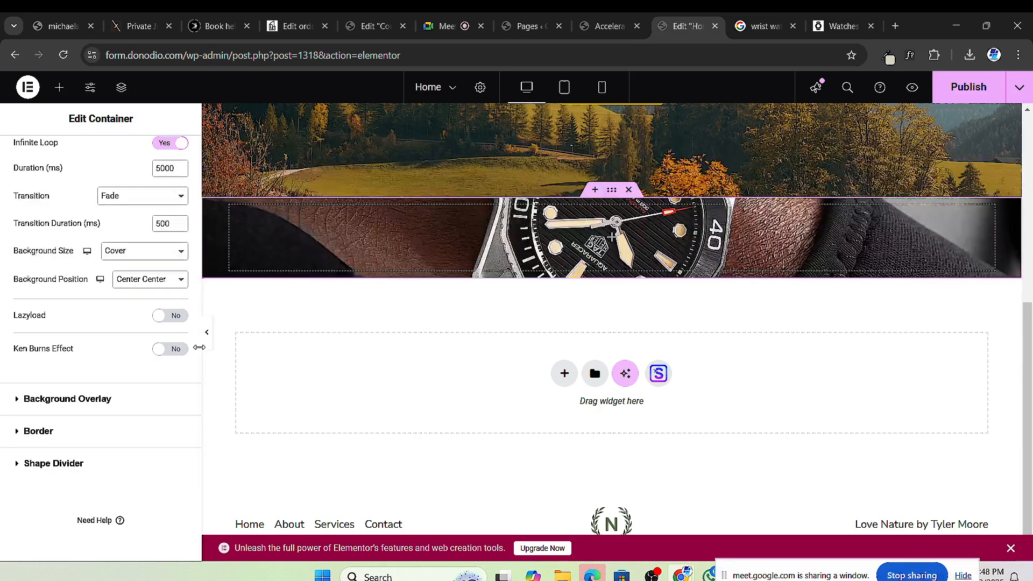
{"action": "left_click", "coordinate": [182, 350]}
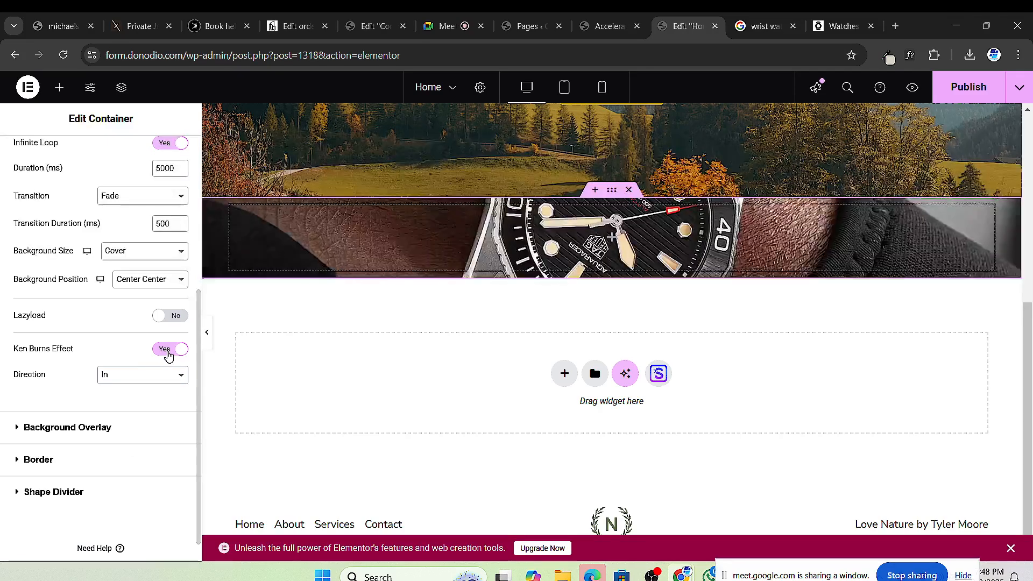
{"action": "left_click", "coordinate": [169, 351]}
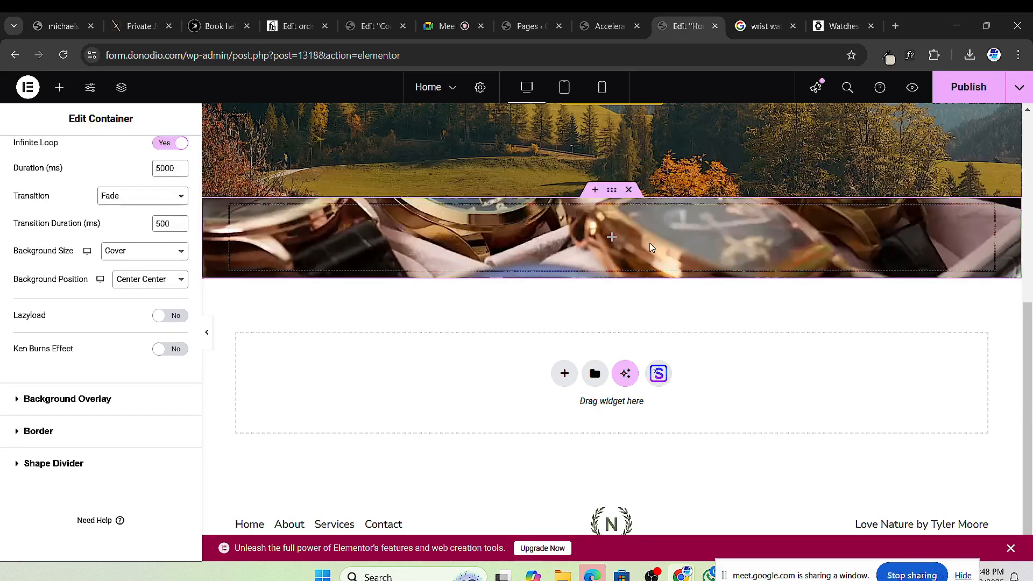
{"action": "left_click", "coordinate": [839, 26]}
{"action": "scroll", "coordinate": [513, 395], "scroll_direction": "up", "scroll_amount": 6}
{"action": "scroll", "coordinate": [459, 258], "scroll_direction": "down", "scroll_amount": 1}
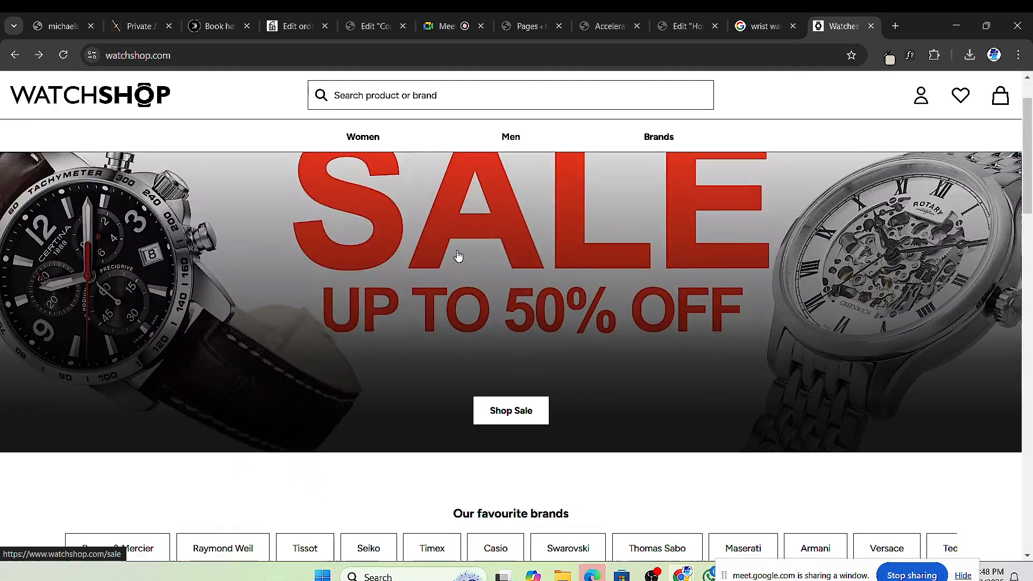
{"action": "scroll", "coordinate": [549, 278], "scroll_direction": "up", "scroll_amount": 1}
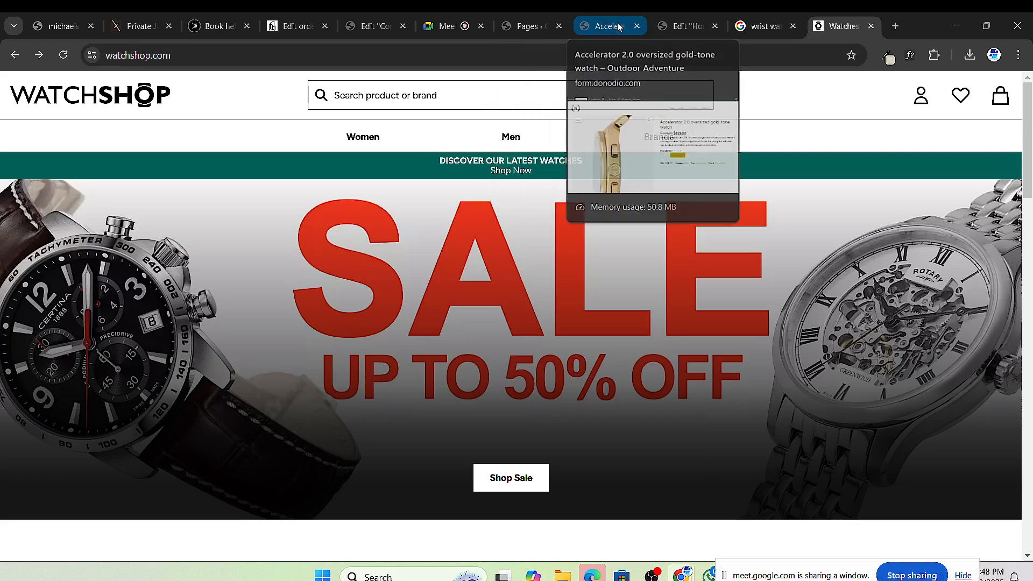
{"action": "left_click", "coordinate": [595, 34]}
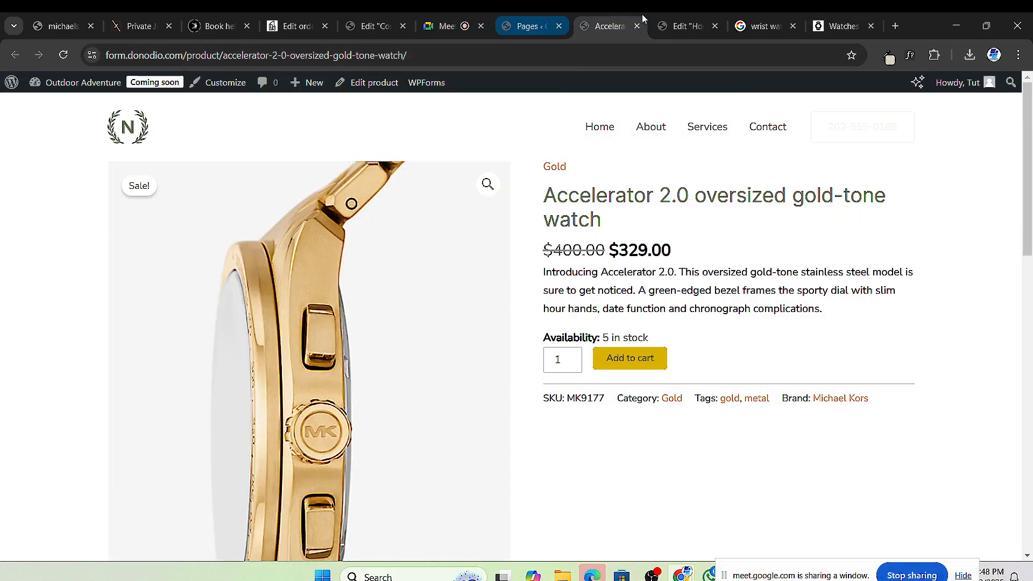
{"action": "left_click", "coordinate": [683, 26]}
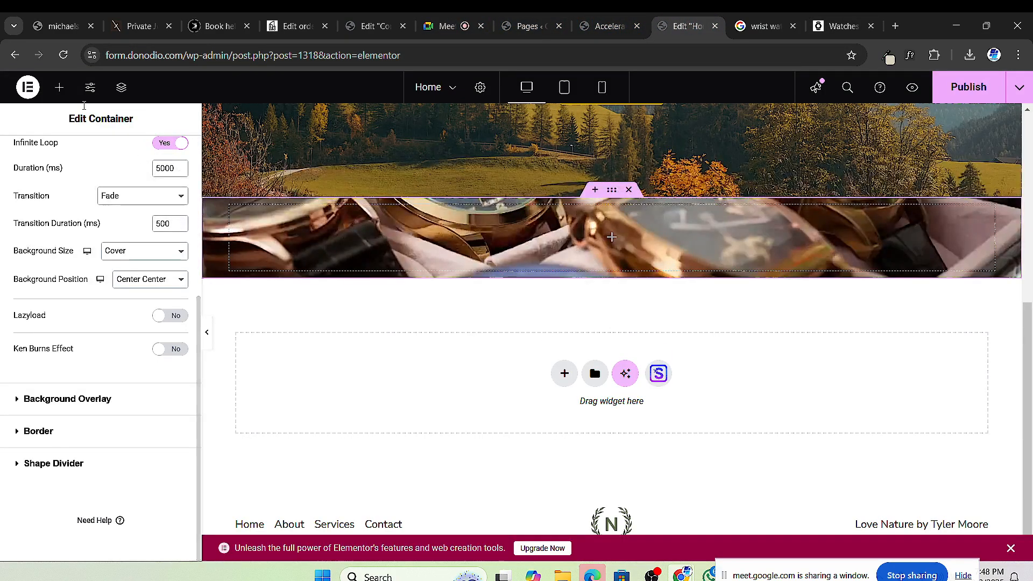
Step: Drop a Container into the banner, duplicate it, and add a Heading widget to the top one
{"action": "left_click", "coordinate": [59, 87]}
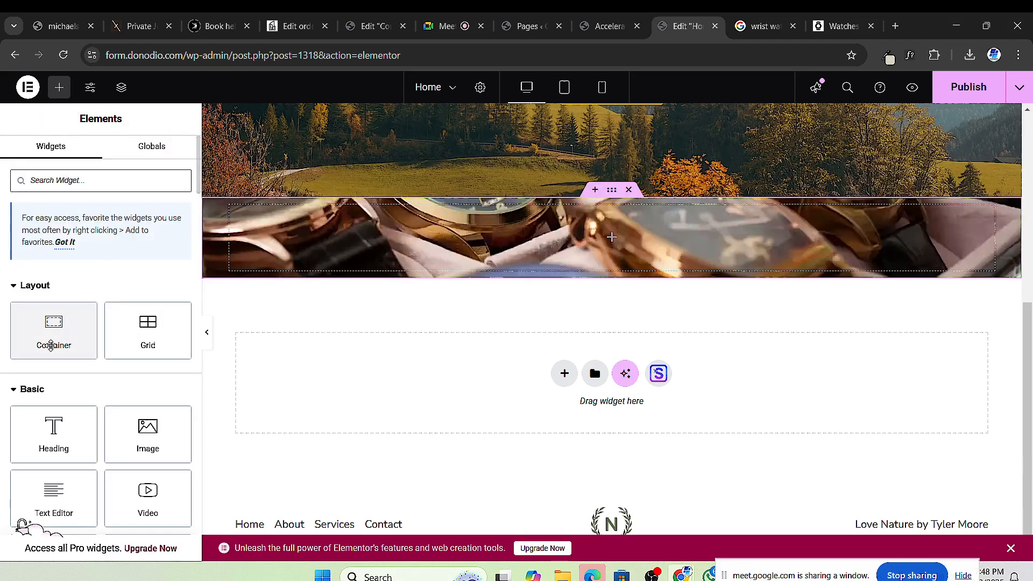
{"action": "left_click_drag", "start_coordinate": [54, 330], "coordinate": [617, 232]}
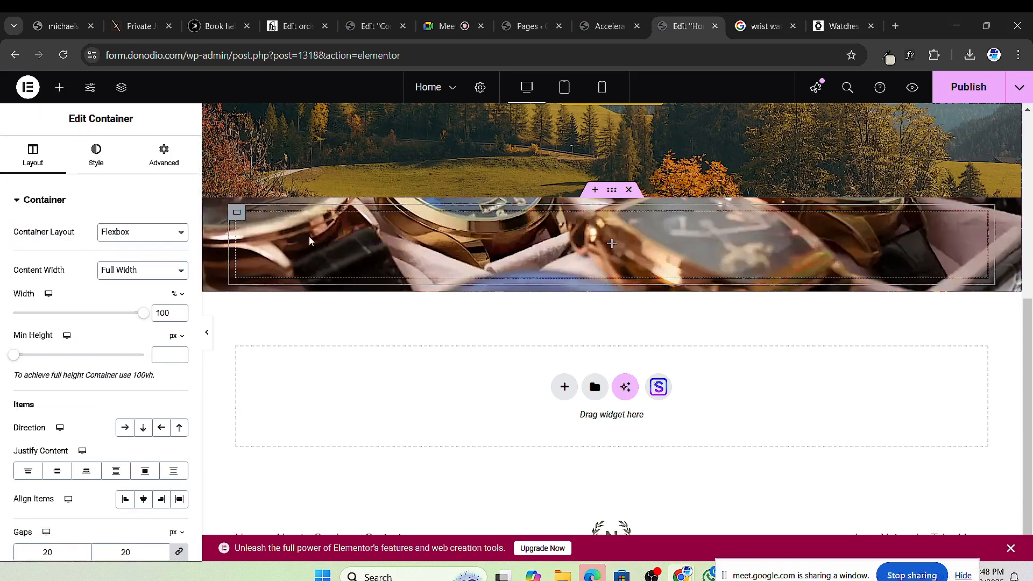
{"action": "right_click", "coordinate": [238, 214]}
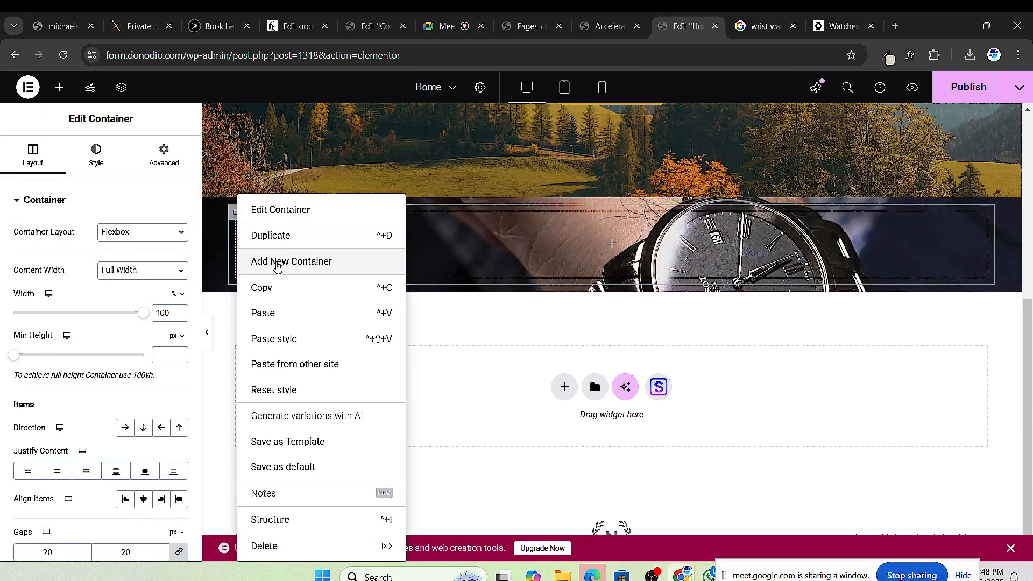
{"action": "left_click", "coordinate": [268, 235]}
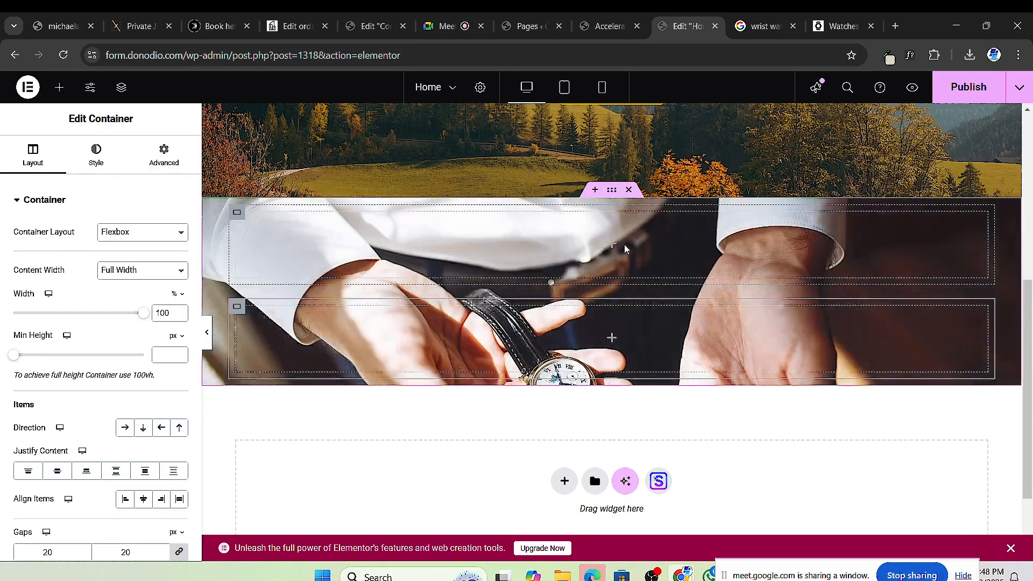
{"action": "left_click", "coordinate": [60, 88]}
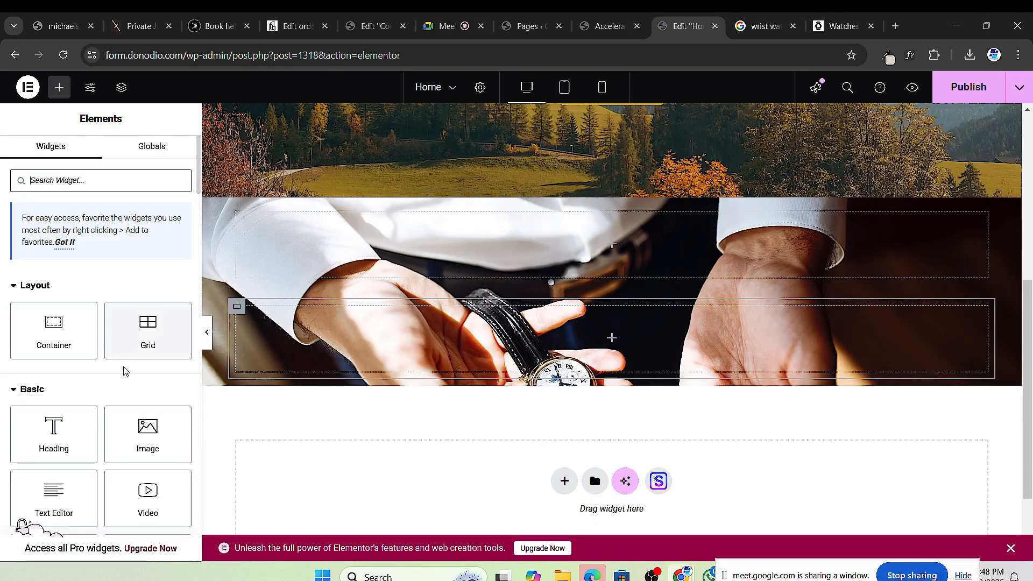
{"action": "left_click_drag", "start_coordinate": [54, 430], "coordinate": [619, 238]}
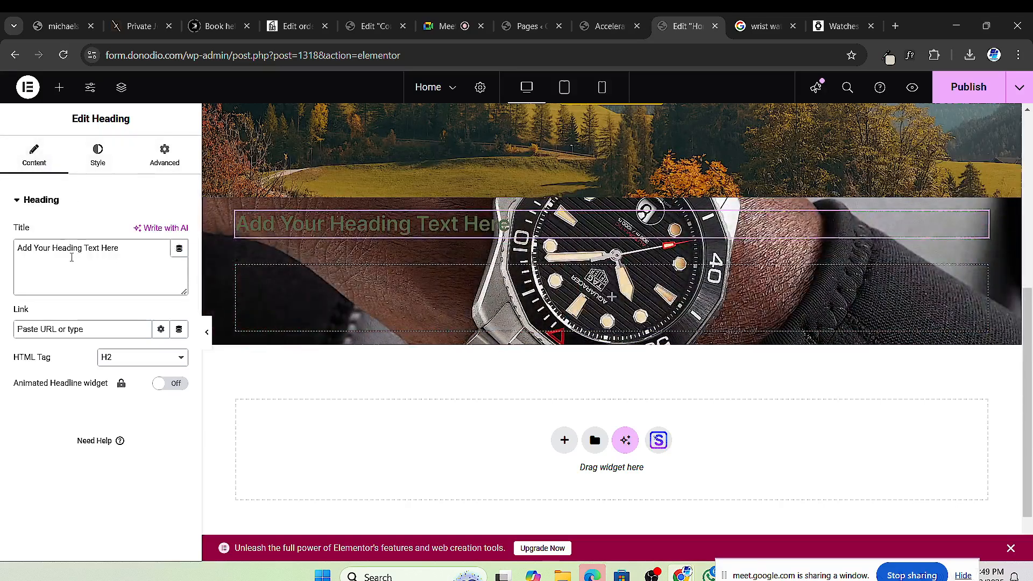
Step: Replace the placeholder heading title with 'Timeless Pieces'
{"action": "double_click", "coordinate": [73, 257]}
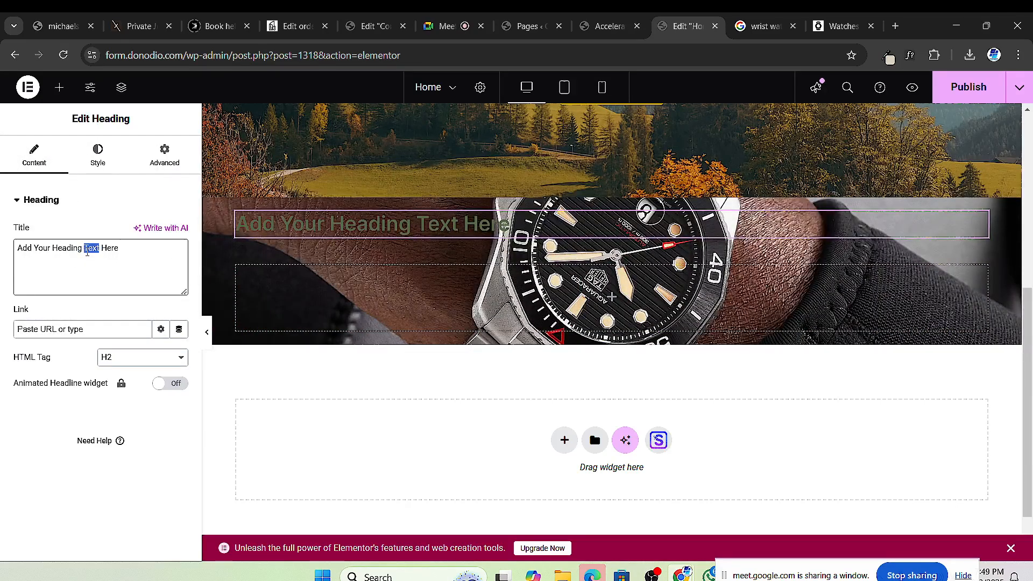
{"action": "triple_click", "coordinate": [87, 251]}
{"action": "type", "text": "t"}
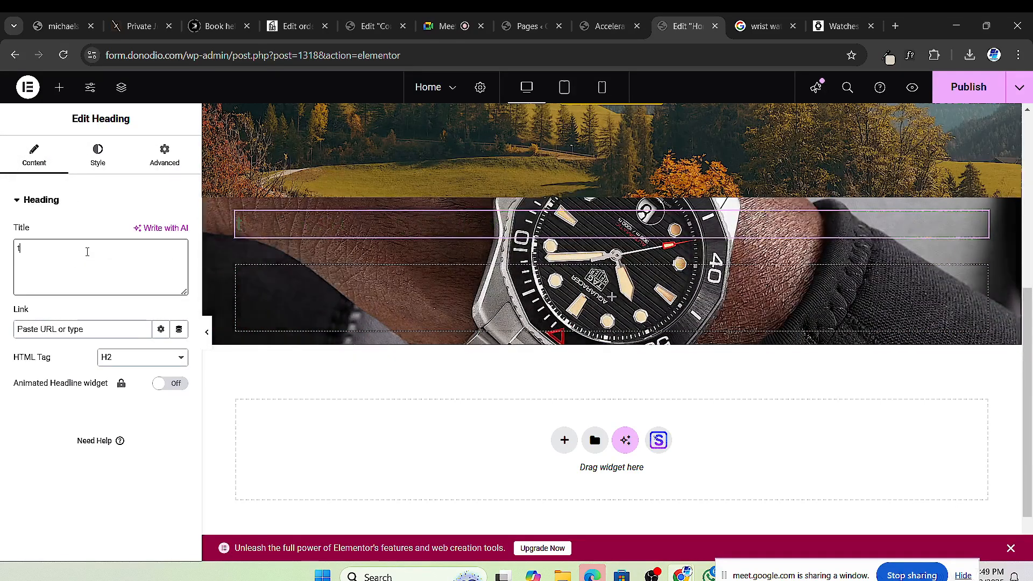
{"action": "type", "text": "IMELSS"}
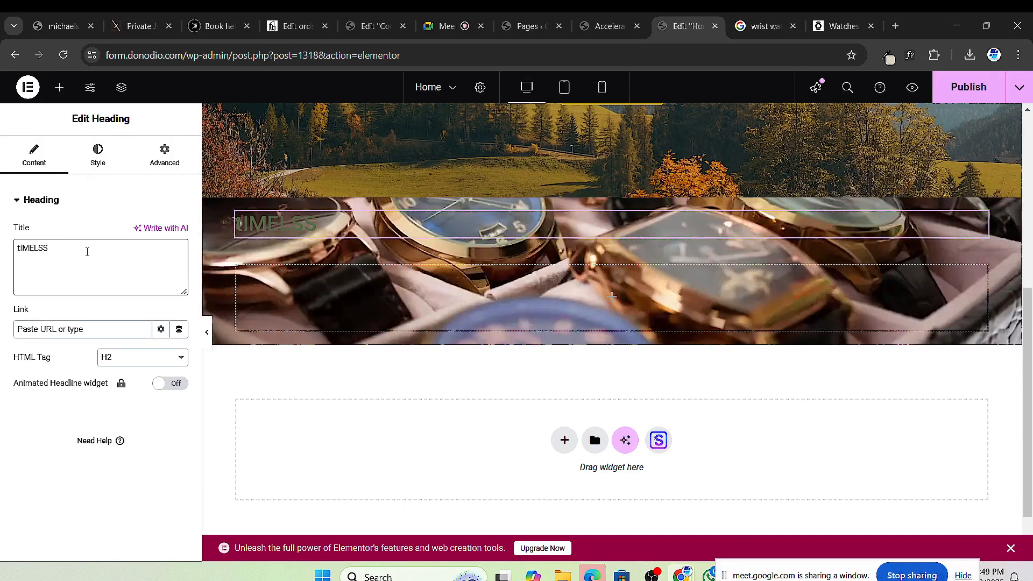
{"action": "key", "text": "BackSpace"}
{"action": "key", "text": "BackSpace"}
{"action": "key", "text": "BackSpace"}
{"action": "key", "text": "BackSpace"}
{"action": "key", "text": "BackSpace"}
{"action": "key", "text": "BackSpace"}
{"action": "key", "text": "BackSpace"}
{"action": "type", "text": "Ti"}
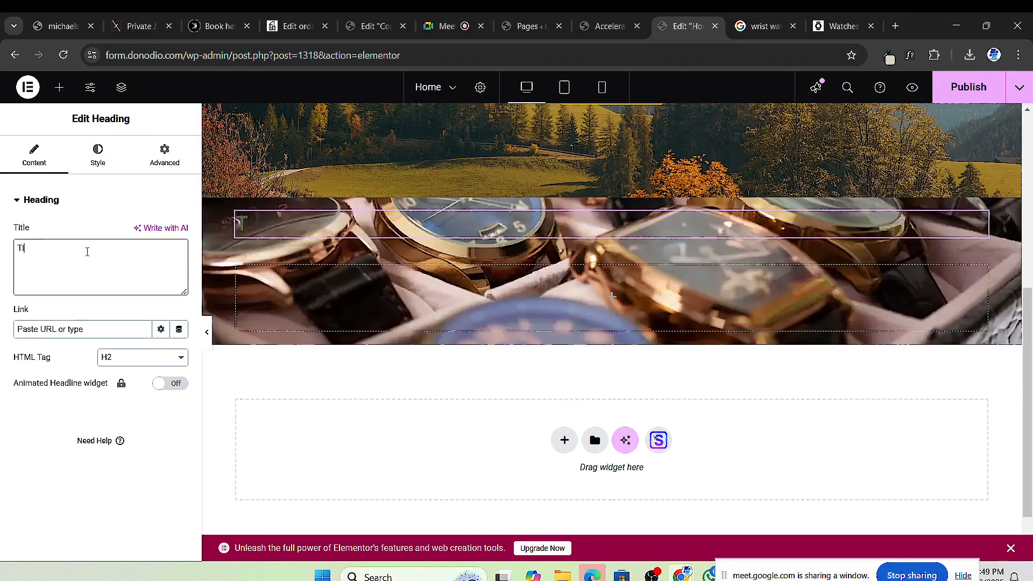
{"action": "type", "text": "mes"}
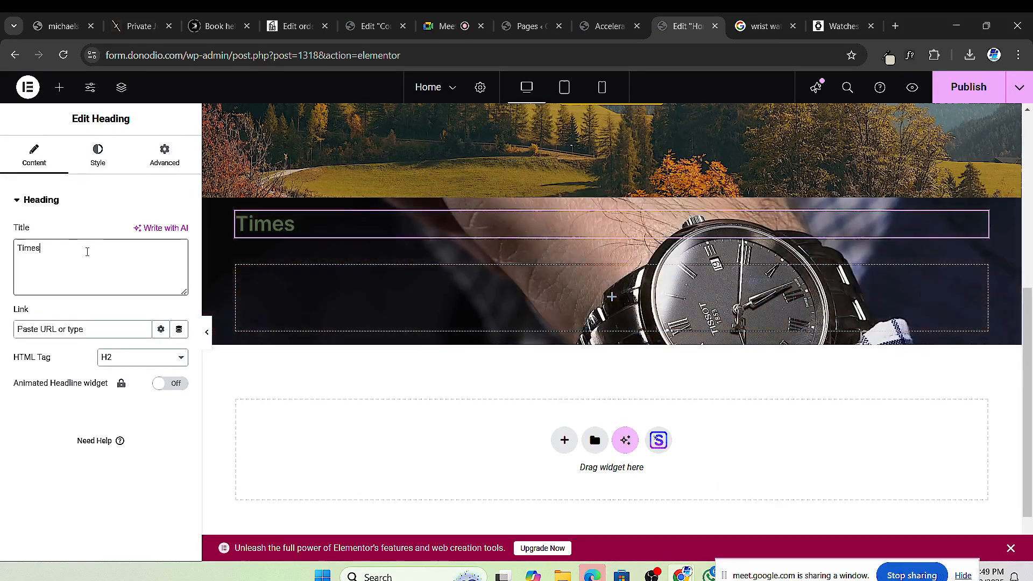
{"action": "key", "text": "BackSpace"}
{"action": "type", "text": "less Pieces"}
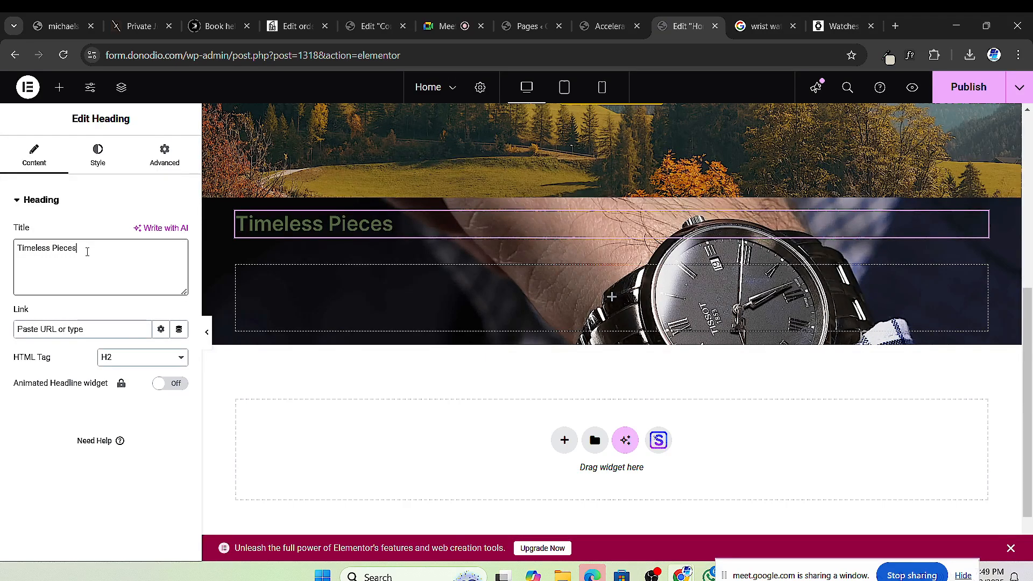
{"action": "type", "text": " For"}
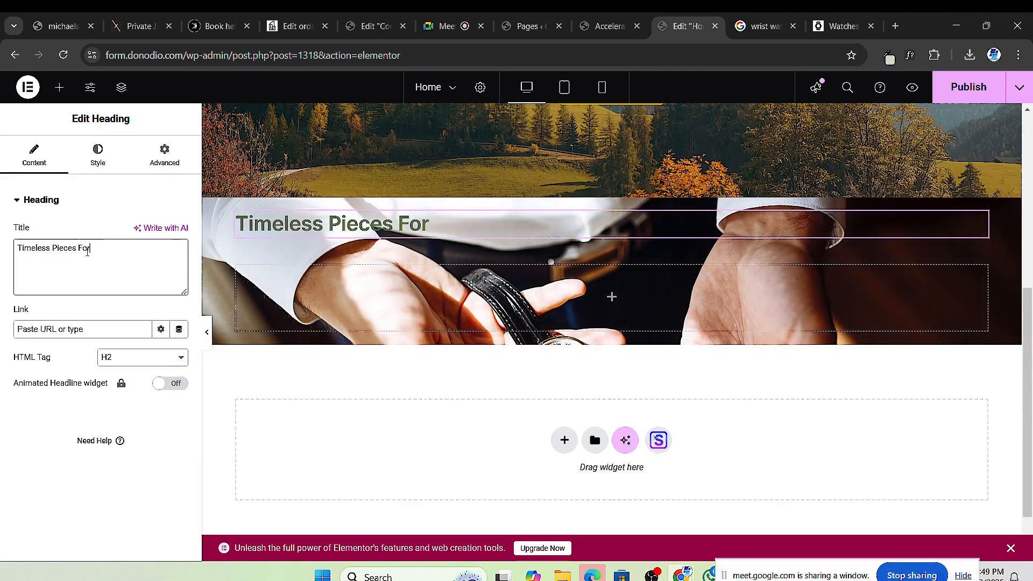
{"action": "key", "text": "BackSpace"}
{"action": "key", "text": "BackSpace"}
{"action": "key", "text": "BackSpace"}
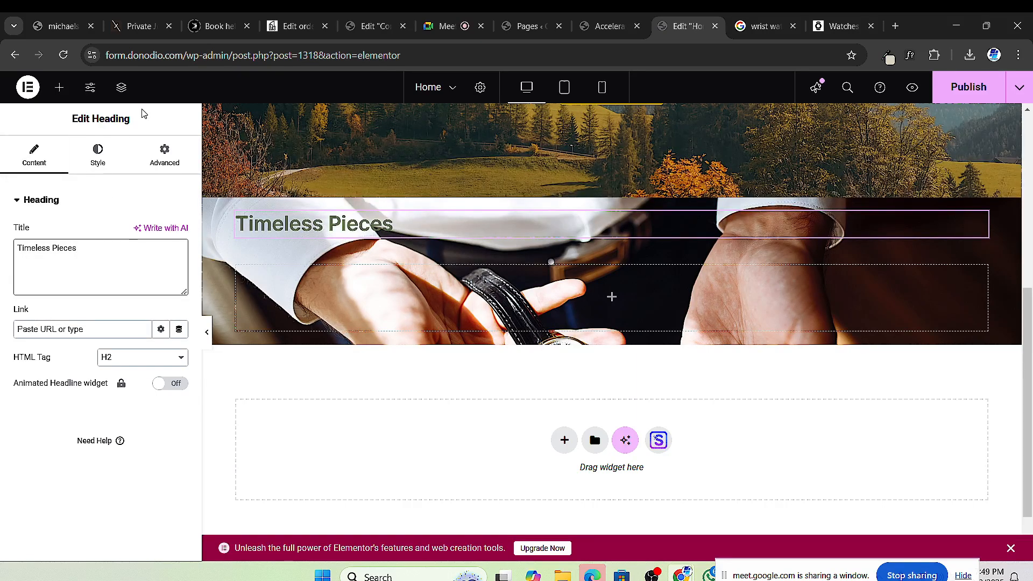
{"action": "left_click", "coordinate": [97, 153]}
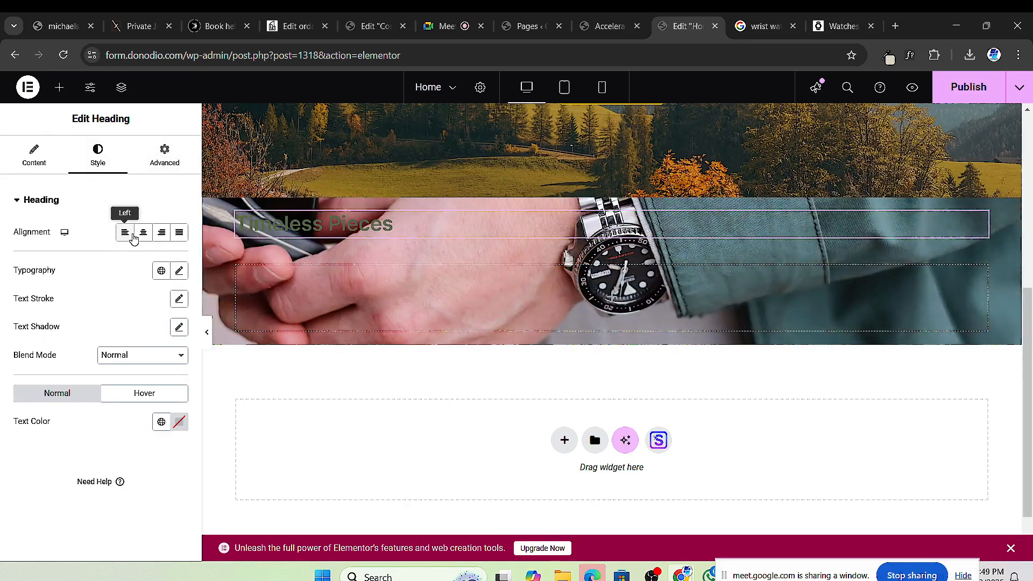
Step: Centre the heading and try the Jost font at a larger size
{"action": "left_click", "coordinate": [144, 233]}
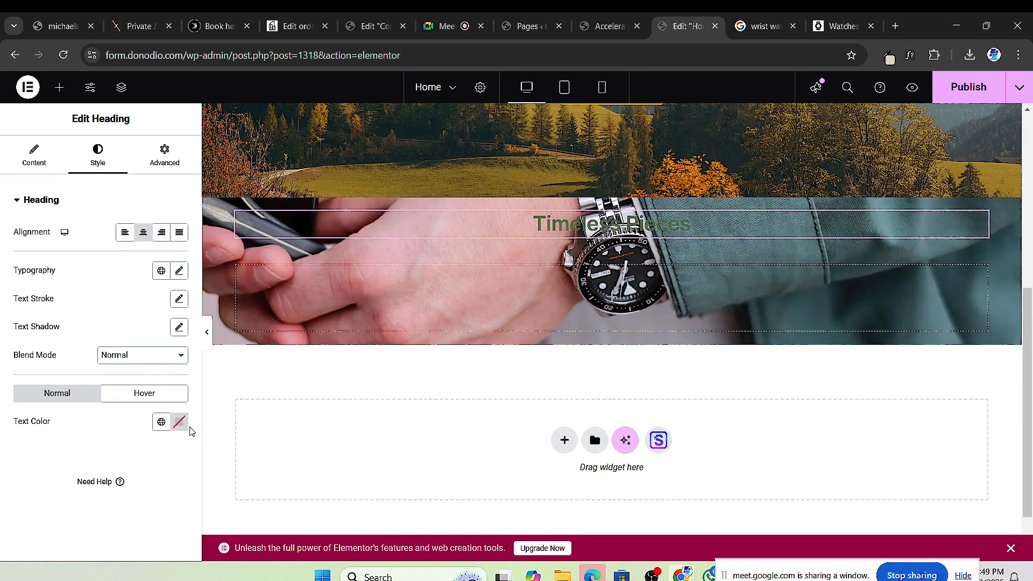
{"action": "left_click", "coordinate": [179, 271]}
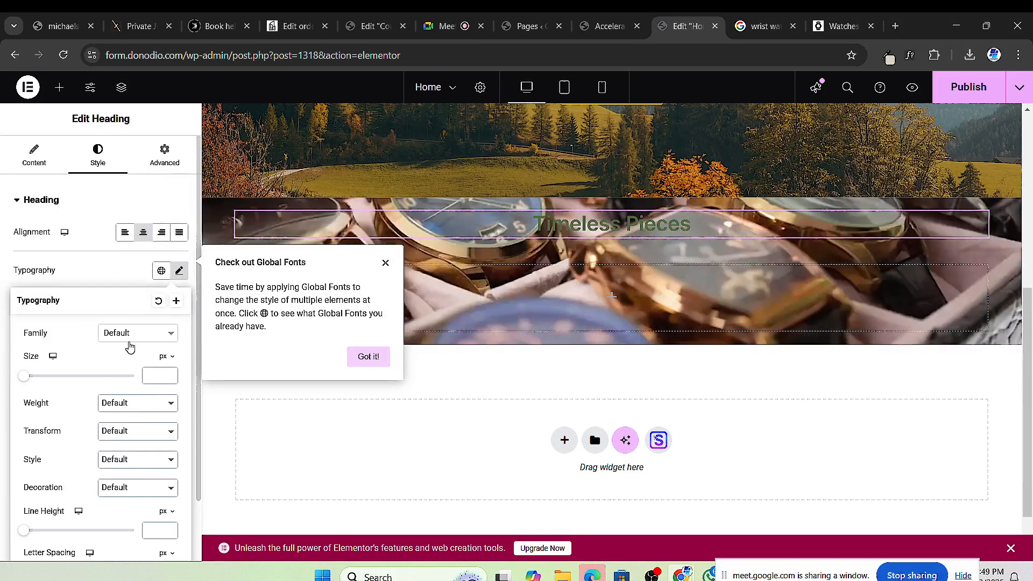
{"action": "left_click", "coordinate": [129, 334]}
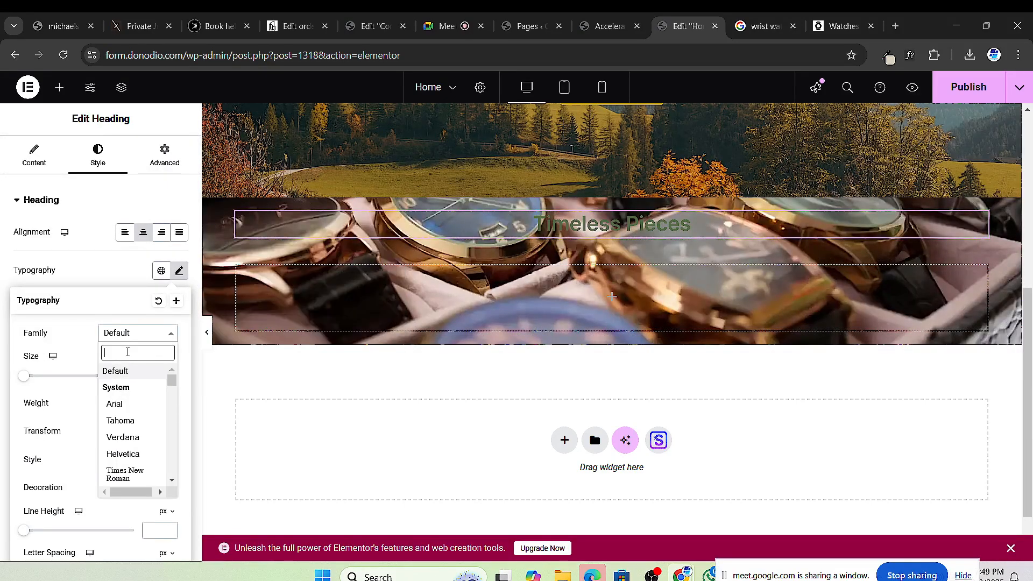
{"action": "type", "text": "jost"}
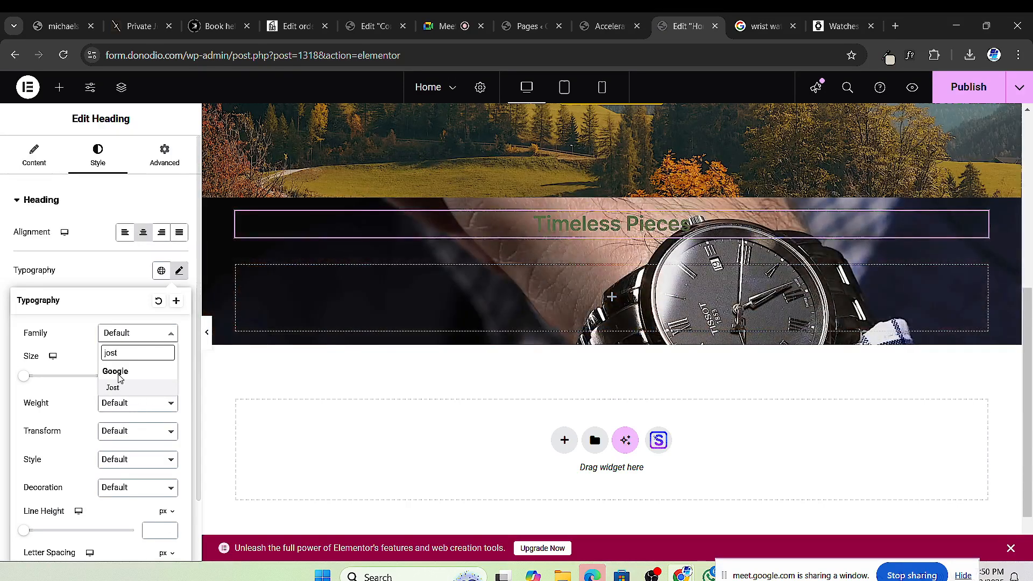
{"action": "left_click", "coordinate": [118, 388]}
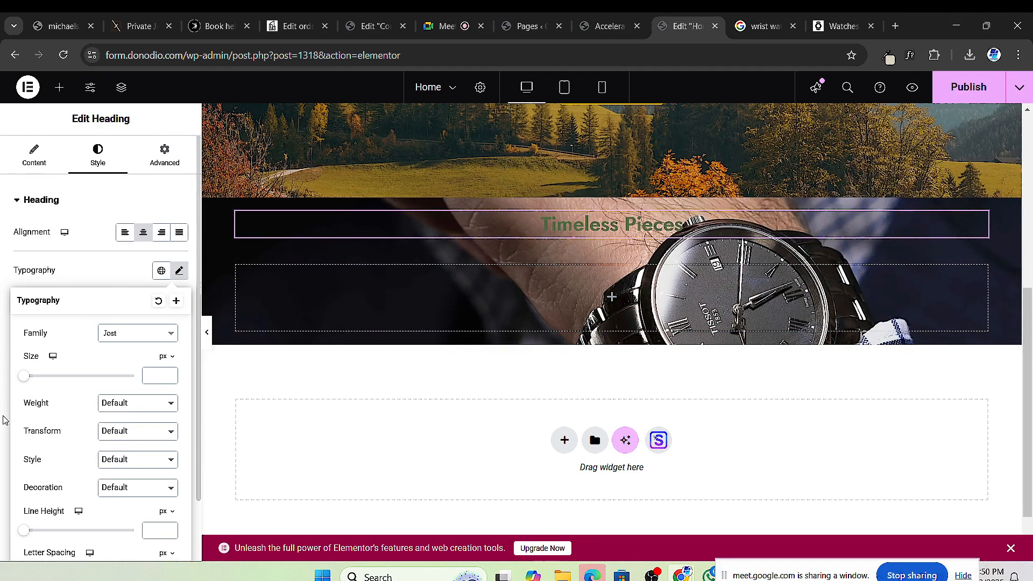
{"action": "left_click_drag", "start_coordinate": [28, 383], "coordinate": [86, 383]}
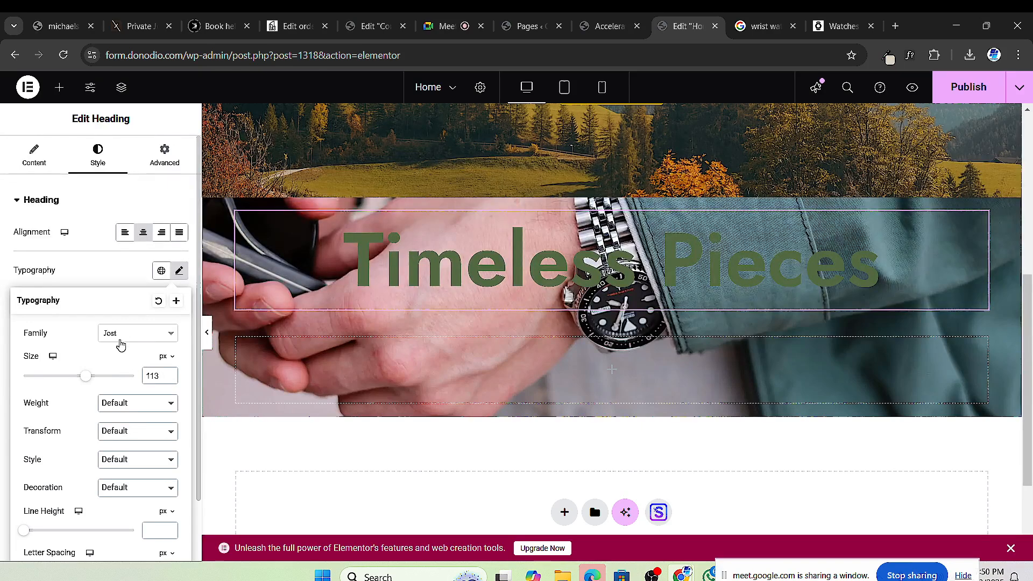
Step: Set the heading font to Big Shoulders Display, 130 px, weight 800 Extra Bold
{"action": "left_click", "coordinate": [120, 333]}
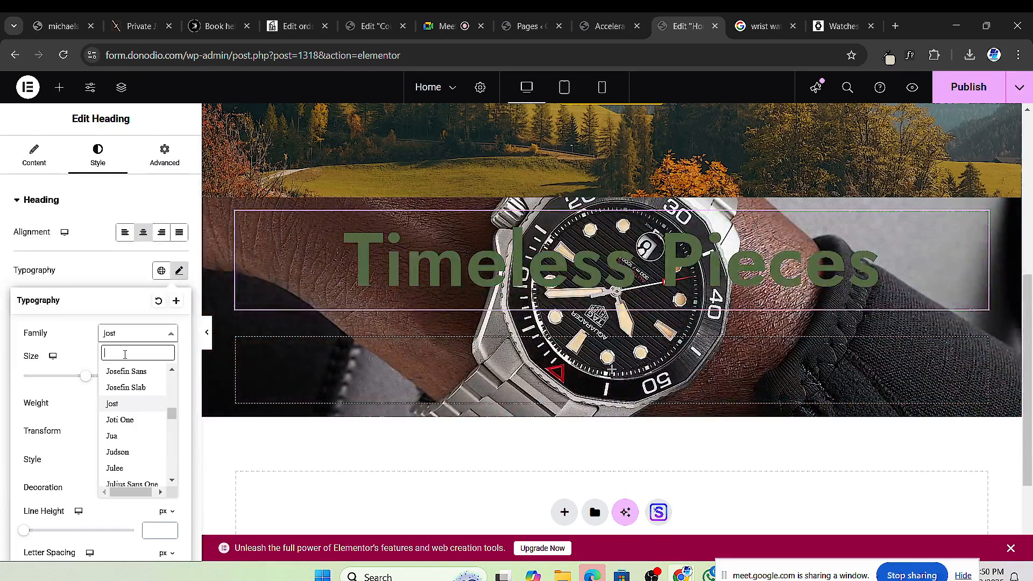
{"action": "type", "text": "shoulder"}
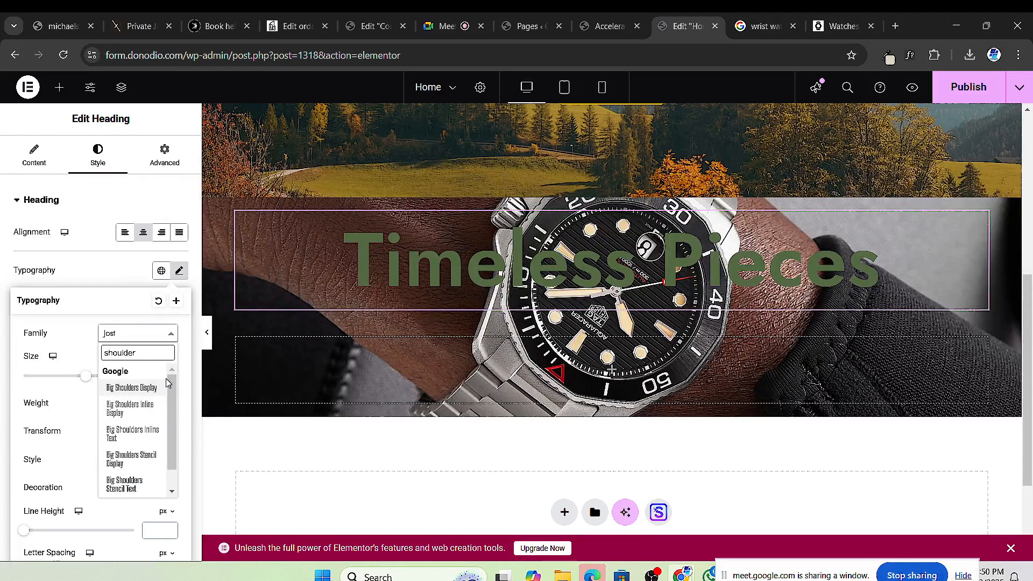
{"action": "left_click", "coordinate": [145, 387]}
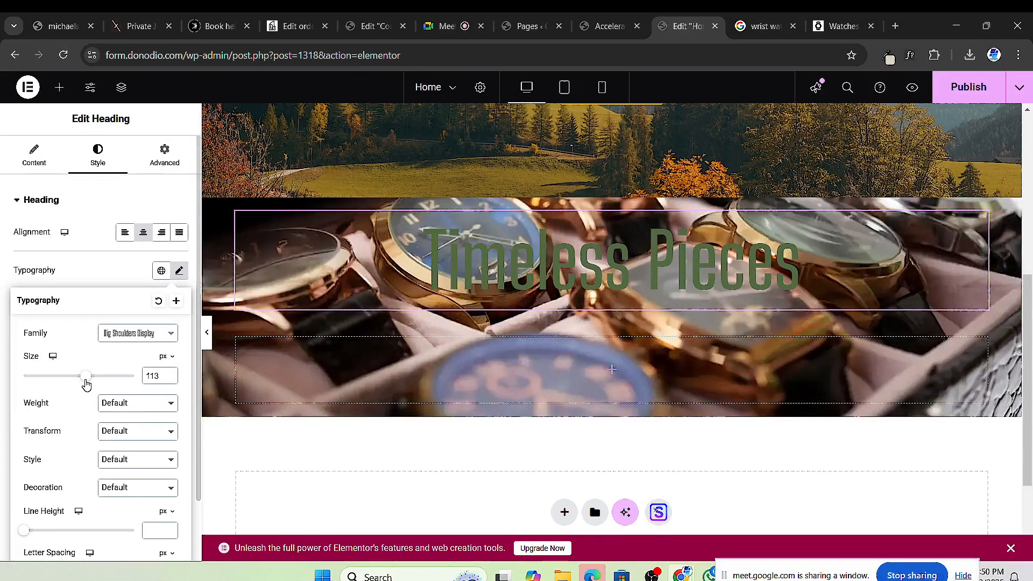
{"action": "left_click_drag", "start_coordinate": [85, 378], "coordinate": [96, 376]}
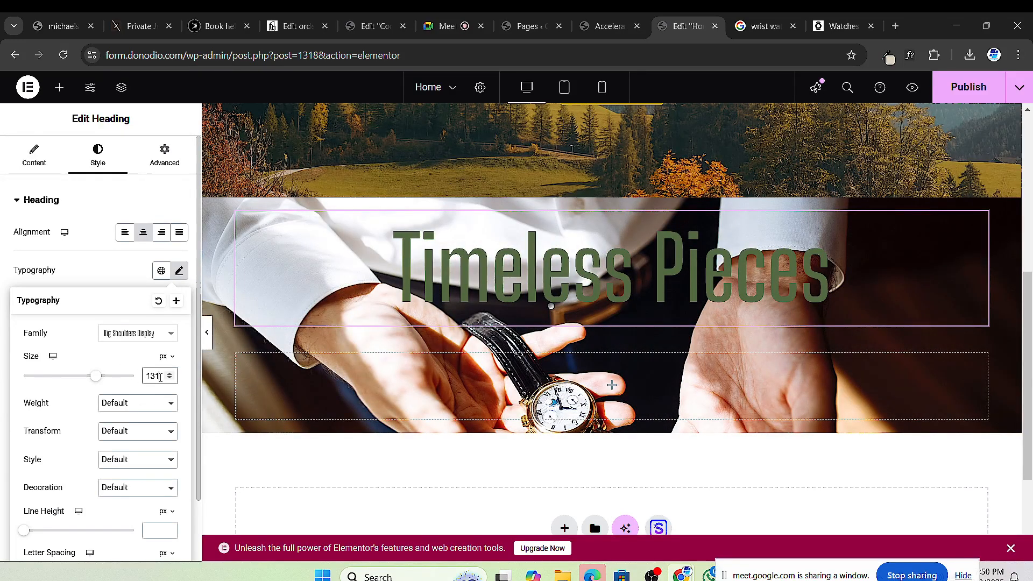
{"action": "scroll", "coordinate": [160, 377], "scroll_direction": "down", "scroll_amount": 1}
{"action": "left_click", "coordinate": [170, 312]}
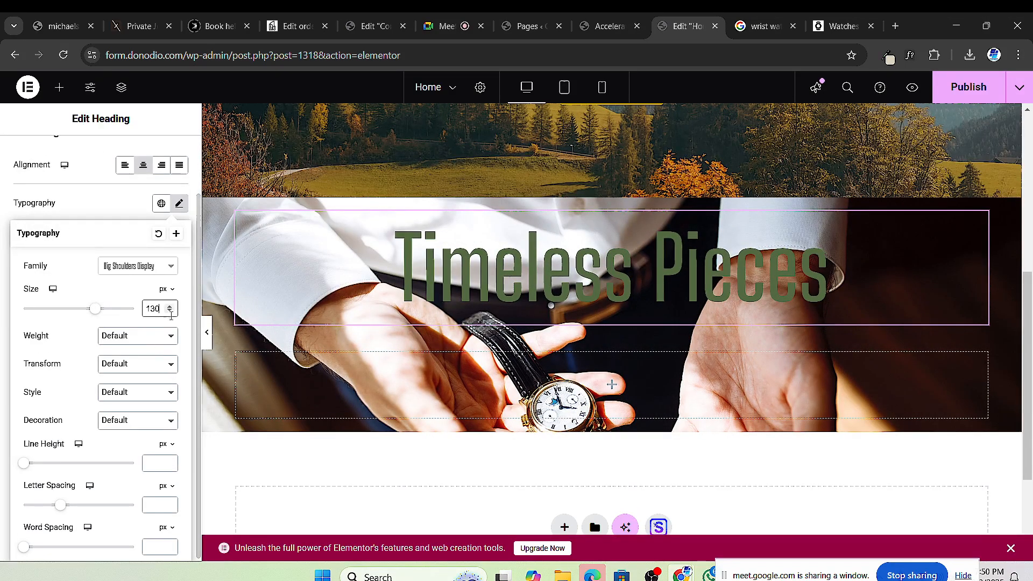
{"action": "left_click", "coordinate": [132, 336]}
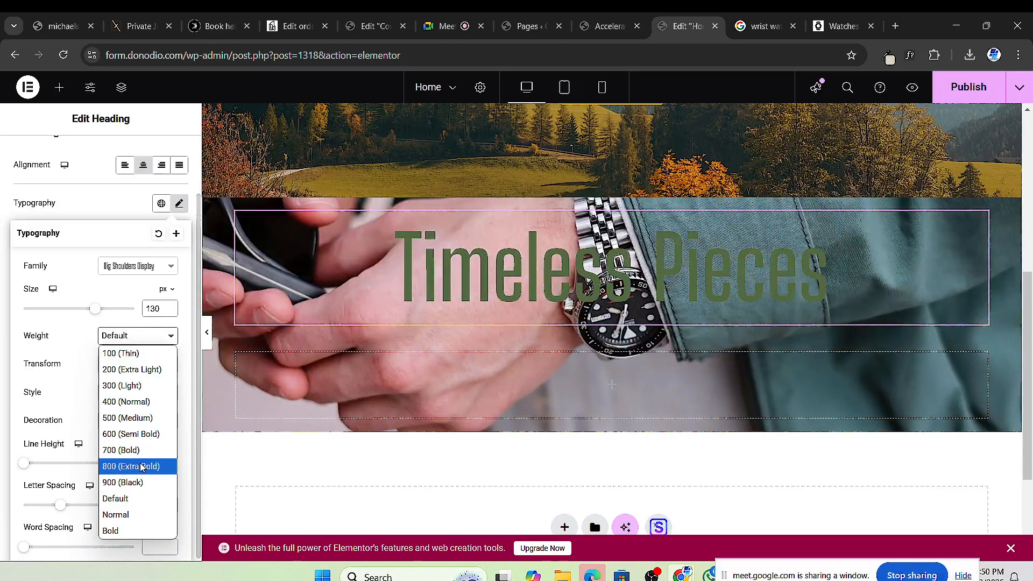
{"action": "left_click", "coordinate": [129, 466]}
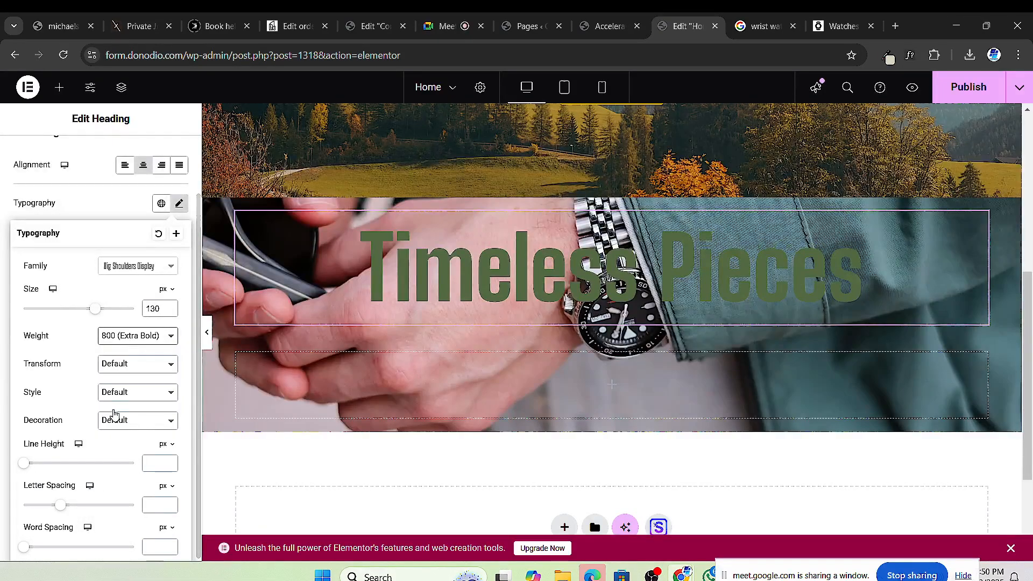
{"action": "left_click", "coordinate": [2, 391]}
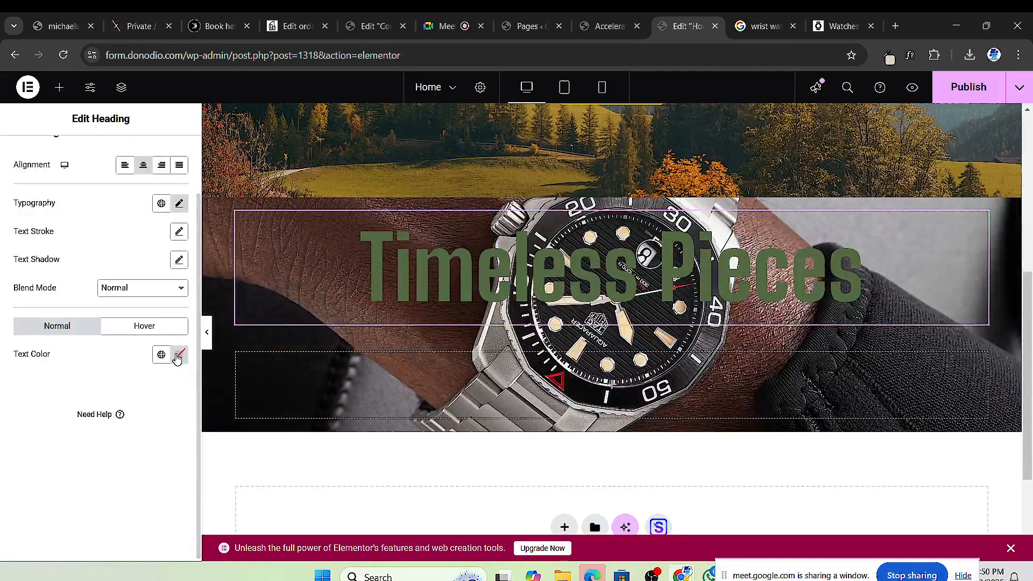
Step: Set the 'Timeless Pieces' heading's text colour to white (#FFFFFF)
{"action": "left_click", "coordinate": [177, 356]}
{"action": "left_click_drag", "start_coordinate": [115, 221], "coordinate": [64, 163]}
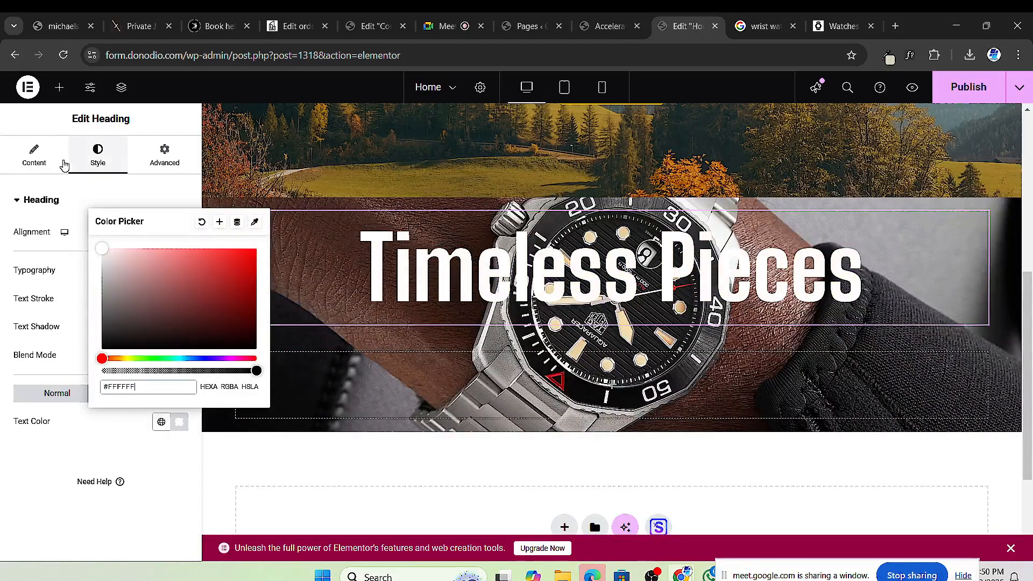
{"action": "left_click", "coordinate": [2, 214]}
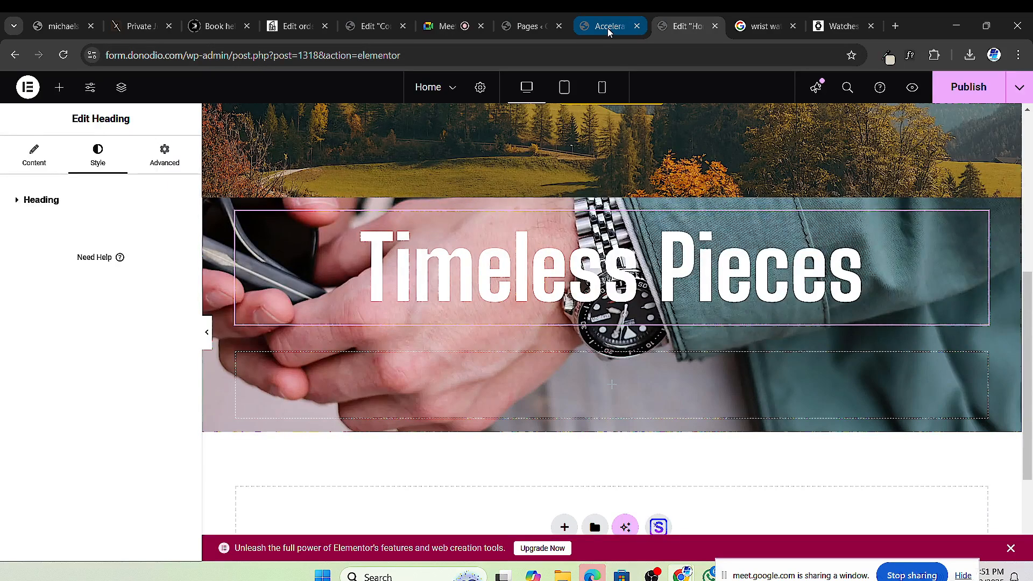
Step: From the Accelerator 2.0 product tab, go via the Dashboard to Pages > All Pages
{"action": "mouse_move", "coordinate": [607, 28]}
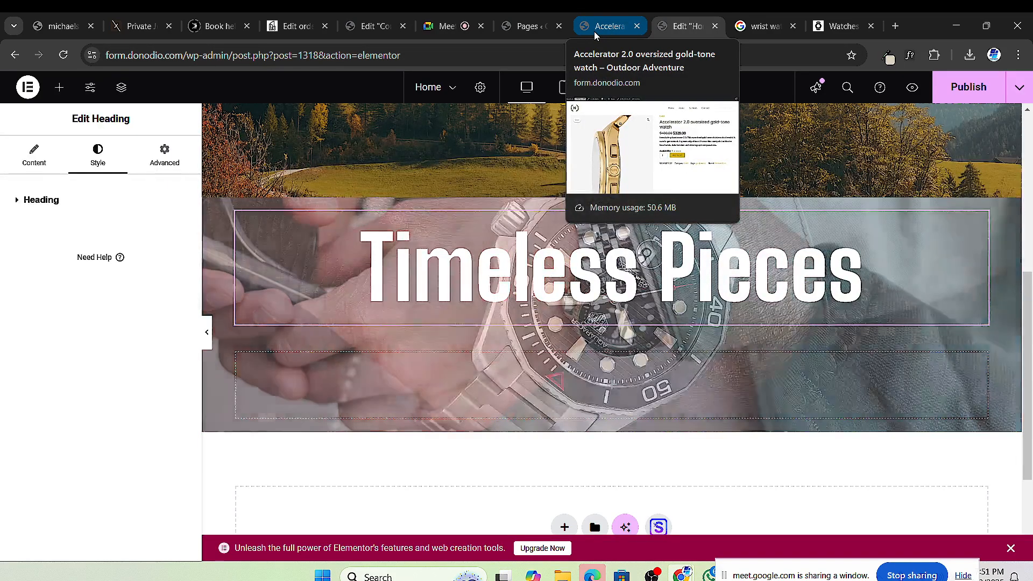
{"action": "left_click", "coordinate": [590, 31]}
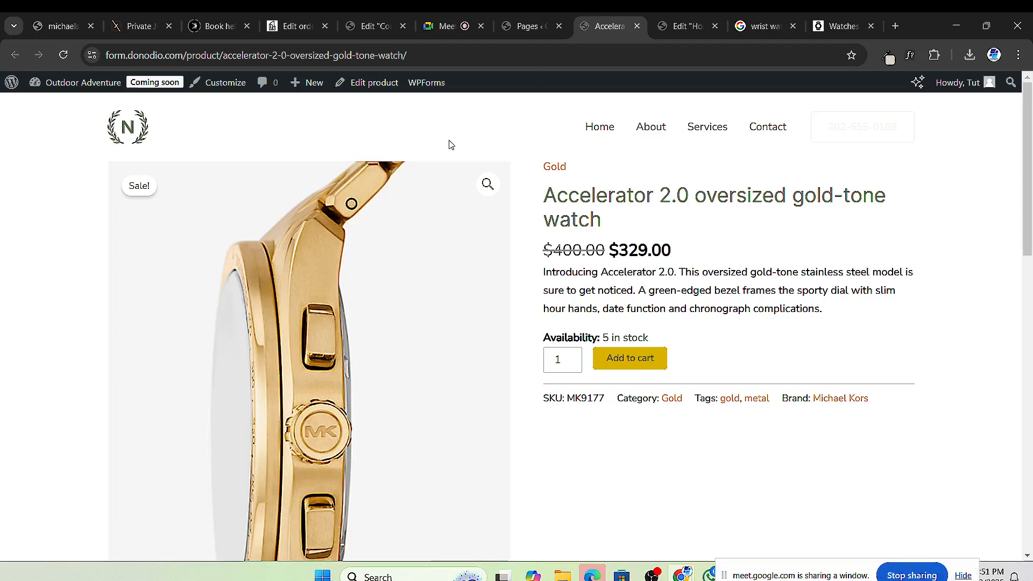
{"action": "left_click", "coordinate": [535, 31]}
{"action": "left_click", "coordinate": [619, 26]}
{"action": "mouse_move", "coordinate": [38, 83]}
{"action": "left_click", "coordinate": [56, 110]}
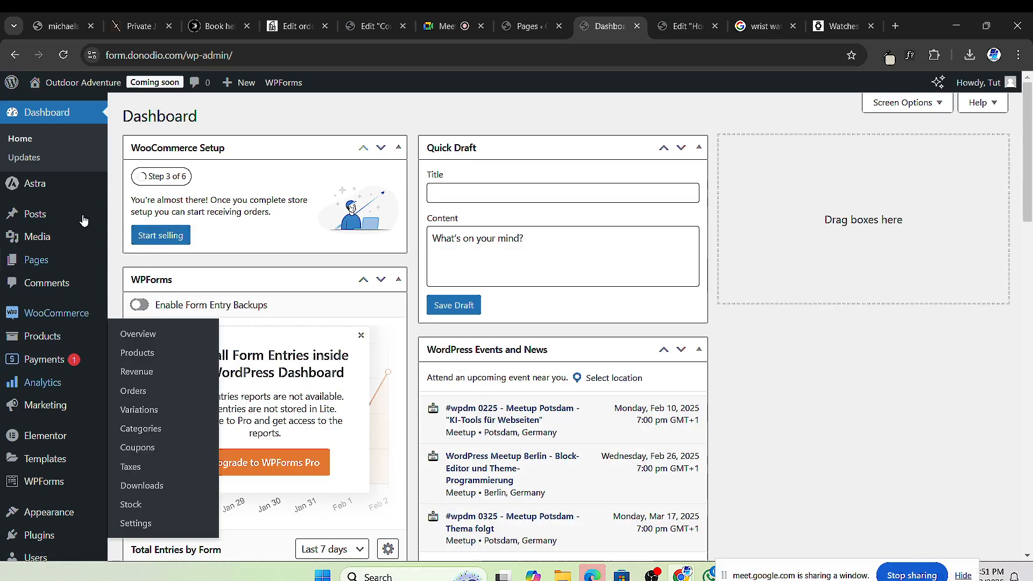
{"action": "mouse_move", "coordinate": [43, 263]}
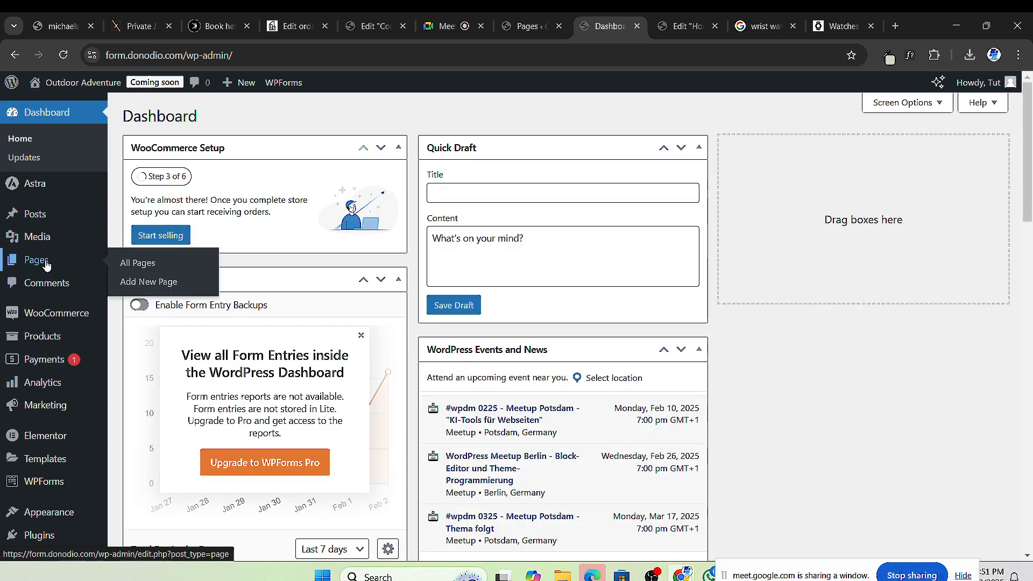
{"action": "left_click", "coordinate": [150, 264]}
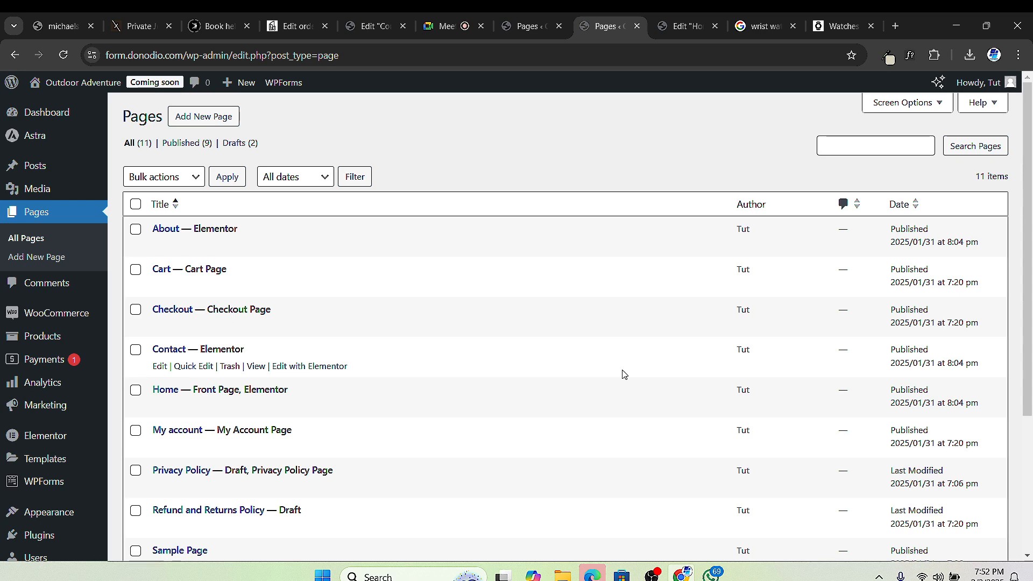
Step: Switch to the Google Meet call tab, where the share picker offers the WordPress and Elementor tabs
{"action": "key", "text": "ctrl+shift+Tab"}
{"action": "key", "text": "ctrl+shift+Tab"}
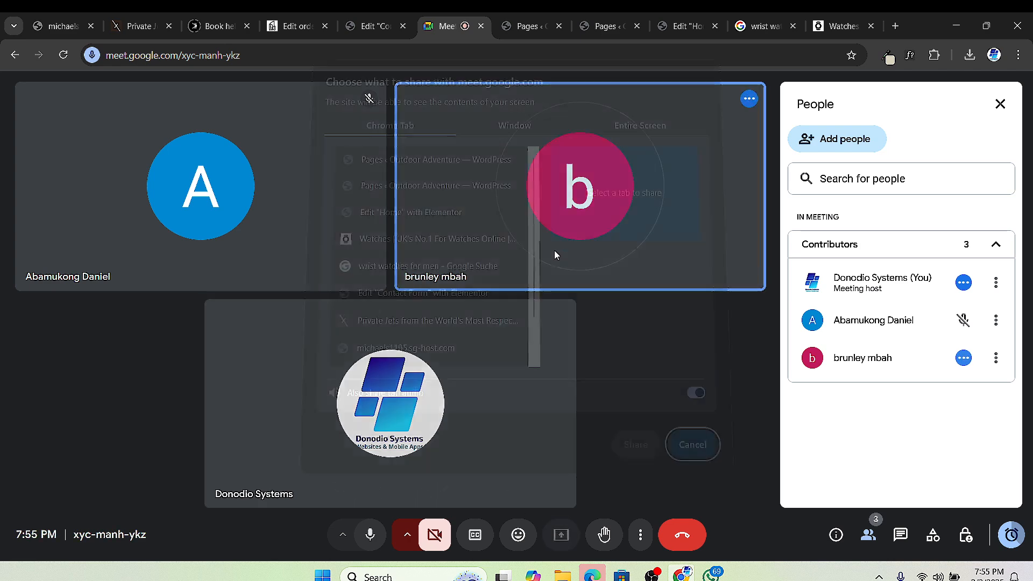
Step: Present a browser window to the Meet call, then return to the Timeless Pieces hero in Elementor
{"action": "left_click", "coordinate": [496, 132]}
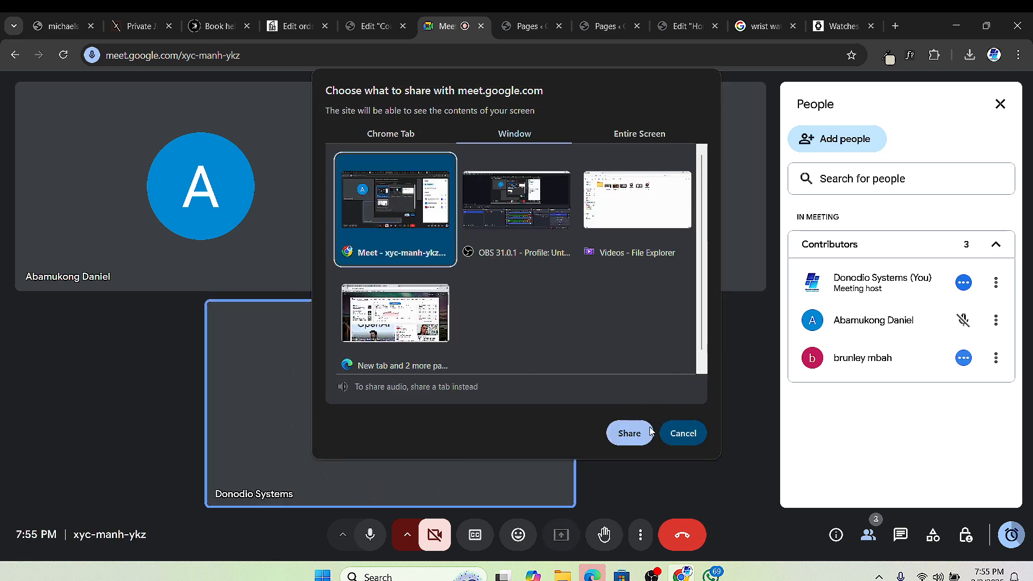
{"action": "left_click", "coordinate": [629, 433]}
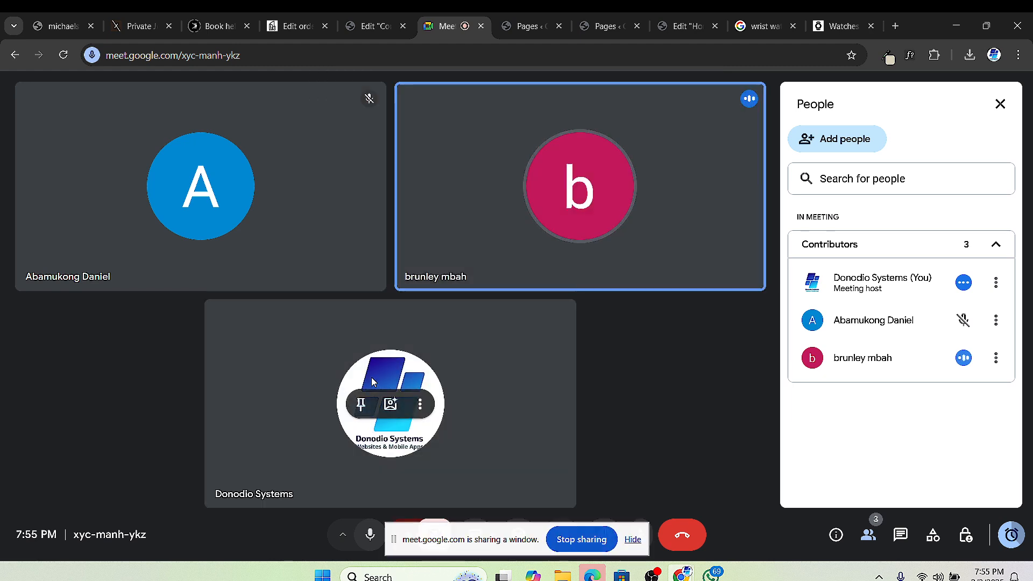
{"action": "left_click", "coordinate": [608, 26]}
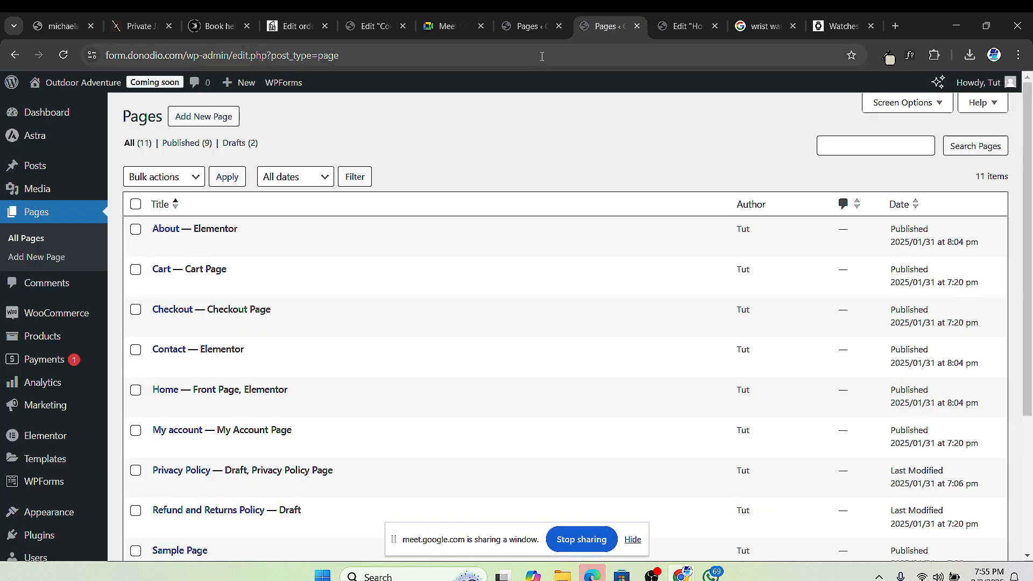
{"action": "left_click", "coordinate": [462, 33]}
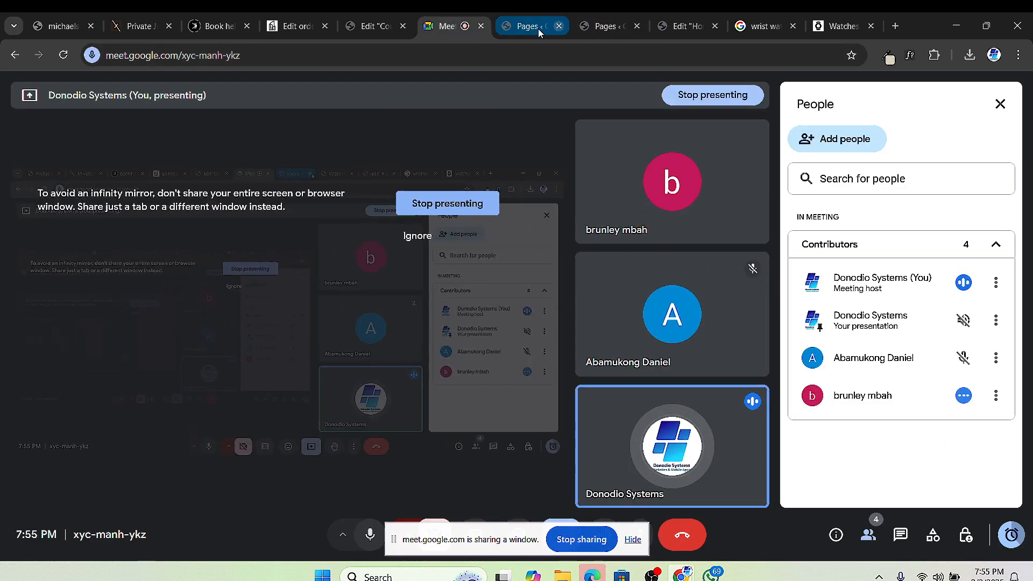
{"action": "left_click", "coordinate": [683, 26]}
{"action": "scroll", "coordinate": [611, 247], "scroll_direction": "up", "scroll_amount": 1}
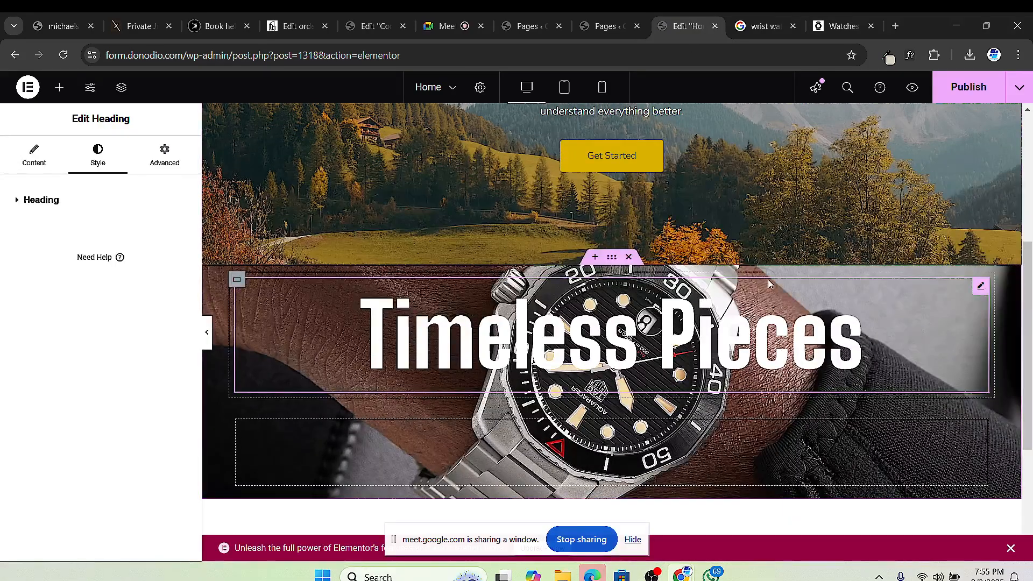
Step: Drop a Heading widget below Timeless Pieces and retitle it 'For The Wealthy Gentleman'
{"action": "scroll", "coordinate": [767, 279], "scroll_direction": "up", "scroll_amount": 2}
{"action": "scroll", "coordinate": [614, 398], "scroll_direction": "down", "scroll_amount": 3}
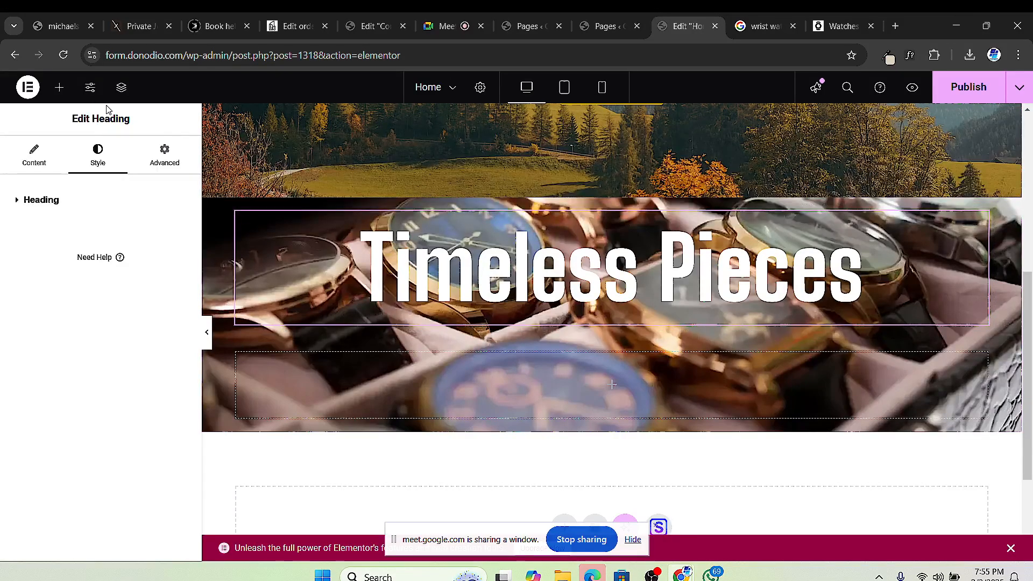
{"action": "left_click", "coordinate": [59, 88]}
{"action": "left_click_drag", "start_coordinate": [54, 430], "coordinate": [667, 301]}
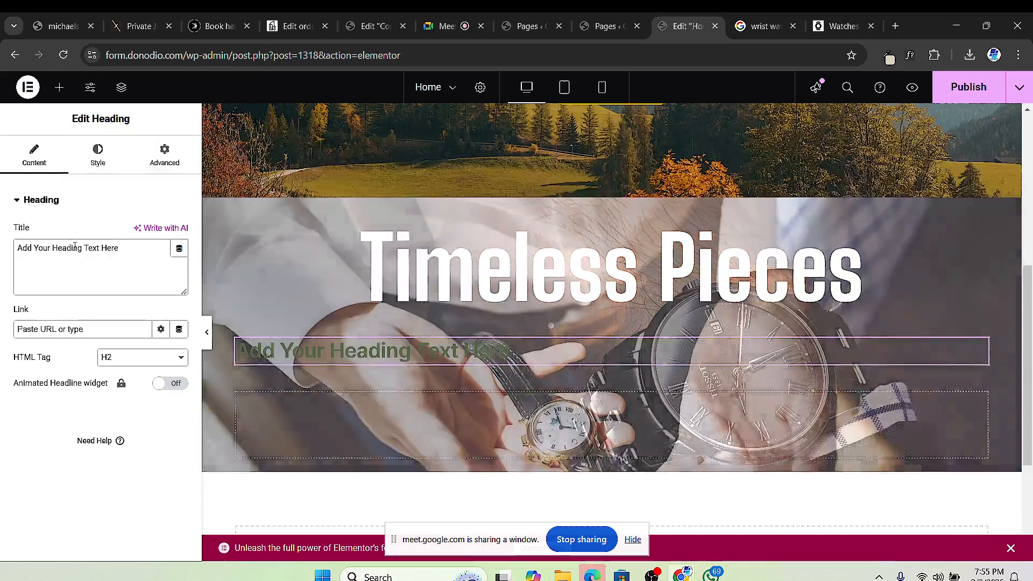
{"action": "double_click", "coordinate": [74, 249]}
{"action": "triple_click", "coordinate": [75, 249]}
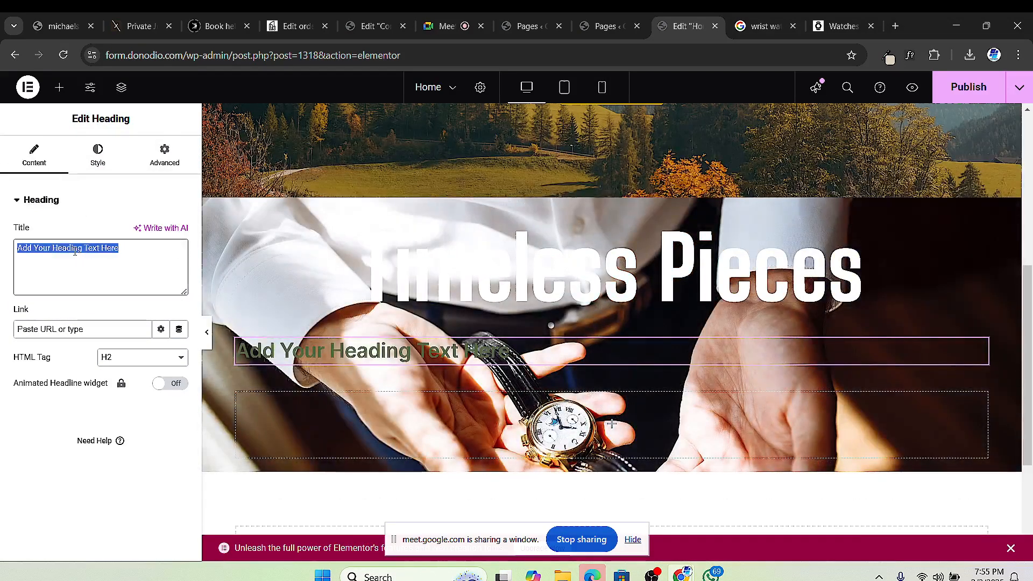
{"action": "type", "text": "F"}
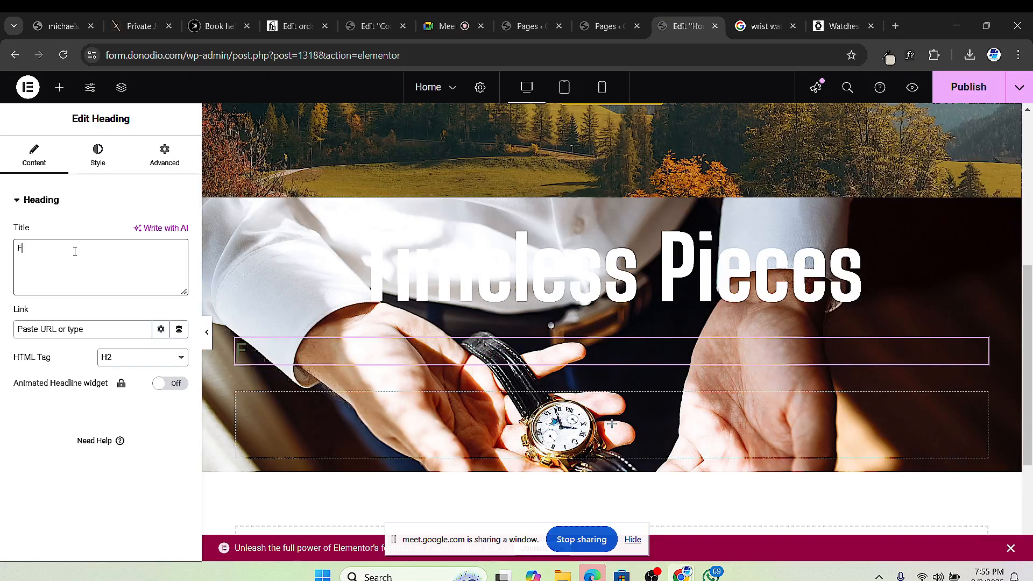
{"action": "type", "text": "or The"}
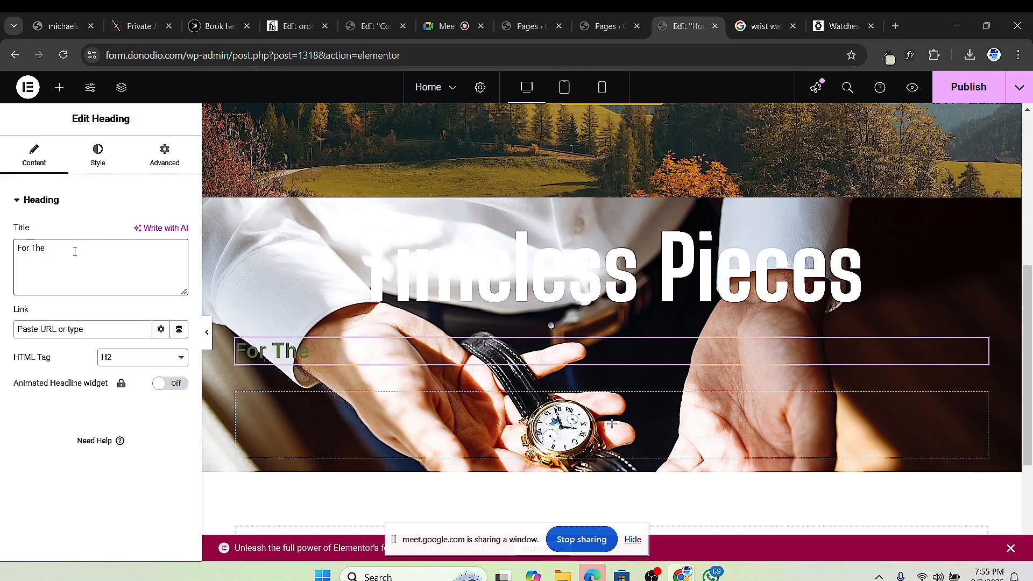
{"action": "type", "text": " Gentlems"}
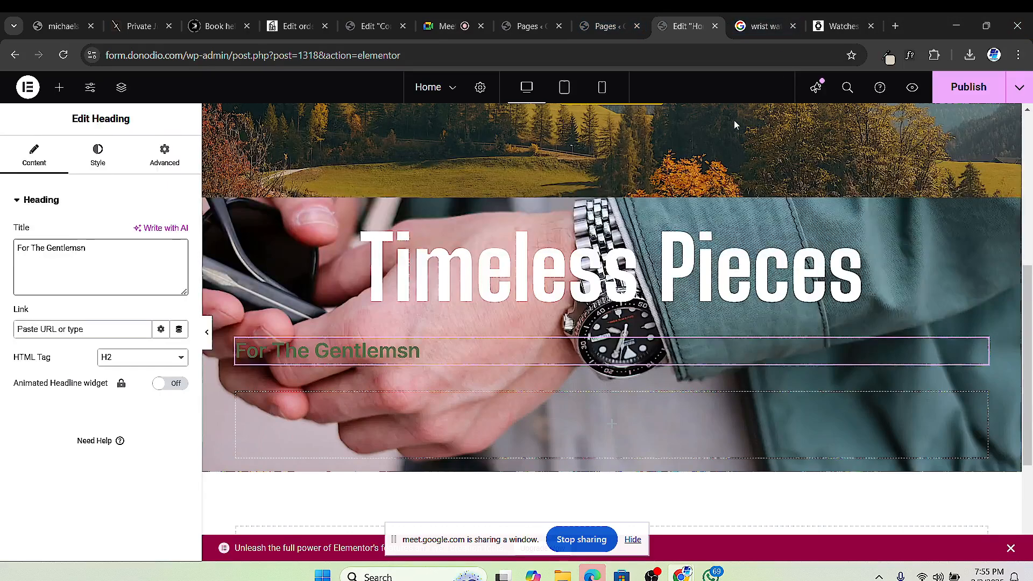
{"action": "key", "text": "BackSpace"}
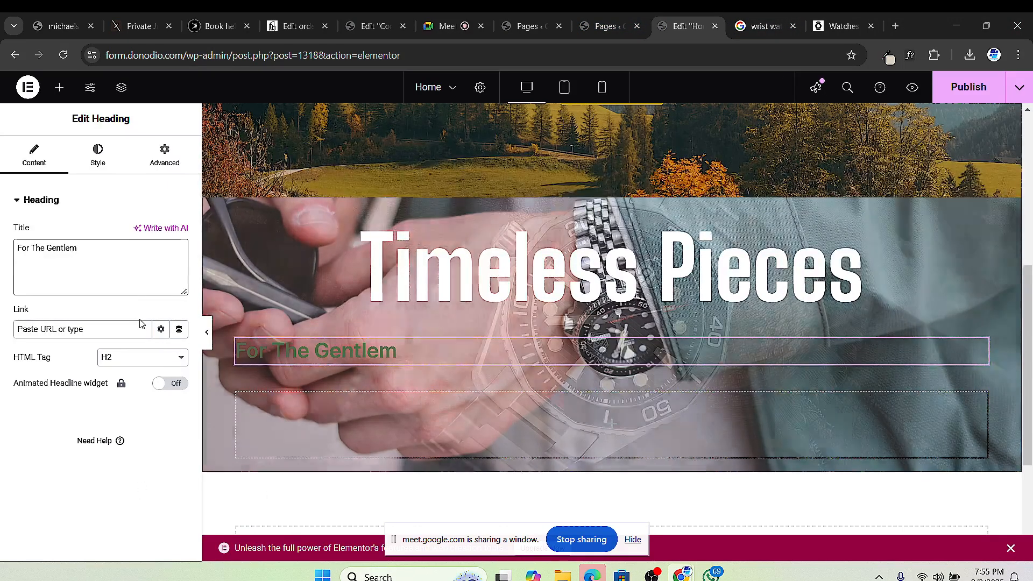
{"action": "type", "text": "an"}
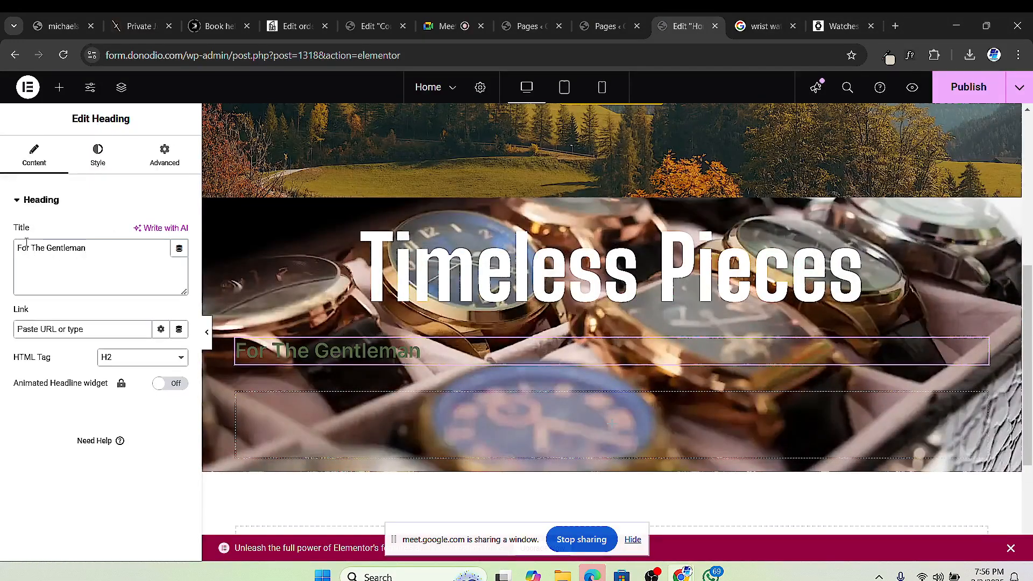
{"action": "type", "text": "Wealthy"}
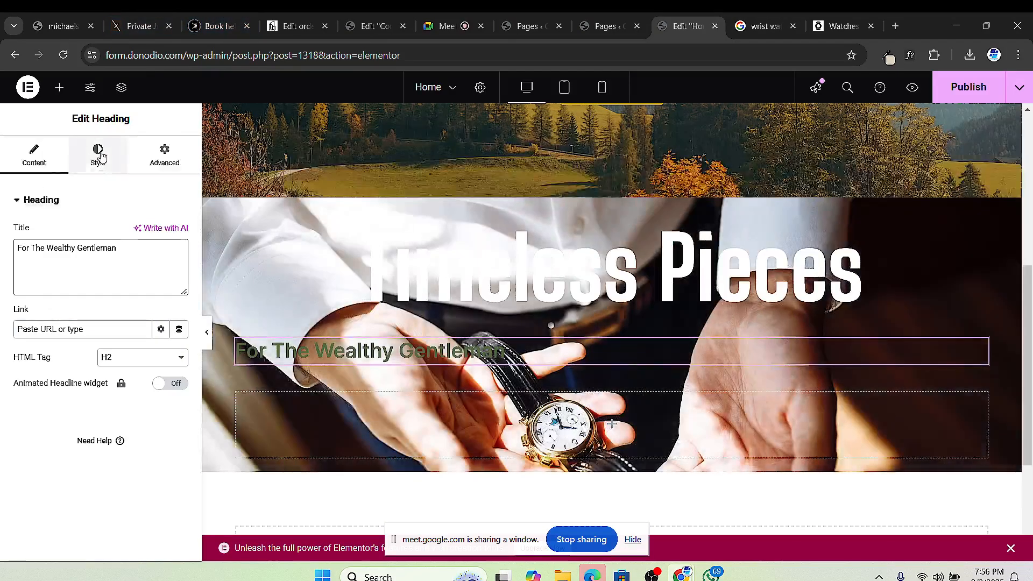
Step: Centre the 'For The Wealthy Gentleman' subheading and set its font to Jost
{"action": "left_click", "coordinate": [98, 155]}
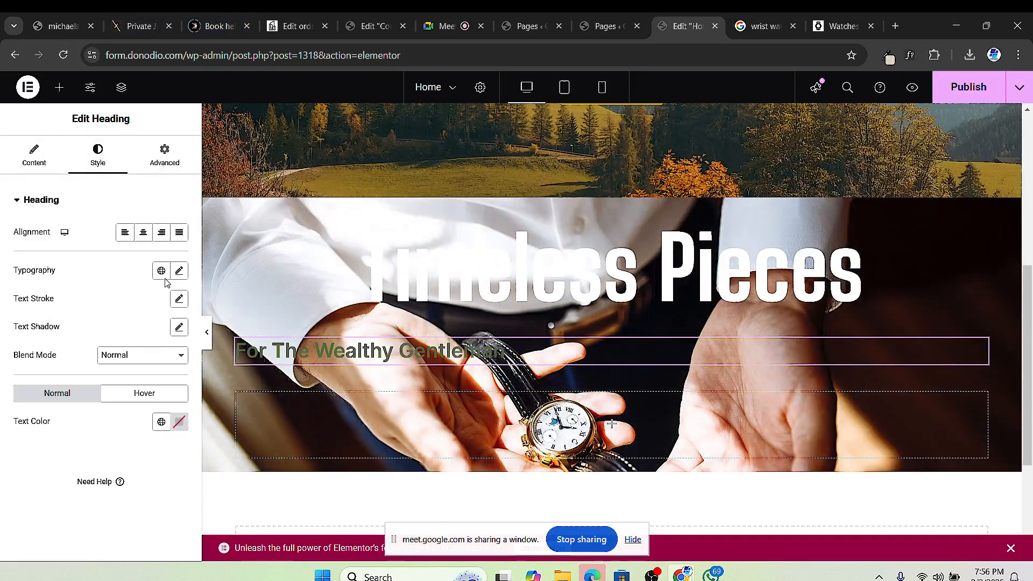
{"action": "left_click", "coordinate": [143, 233]}
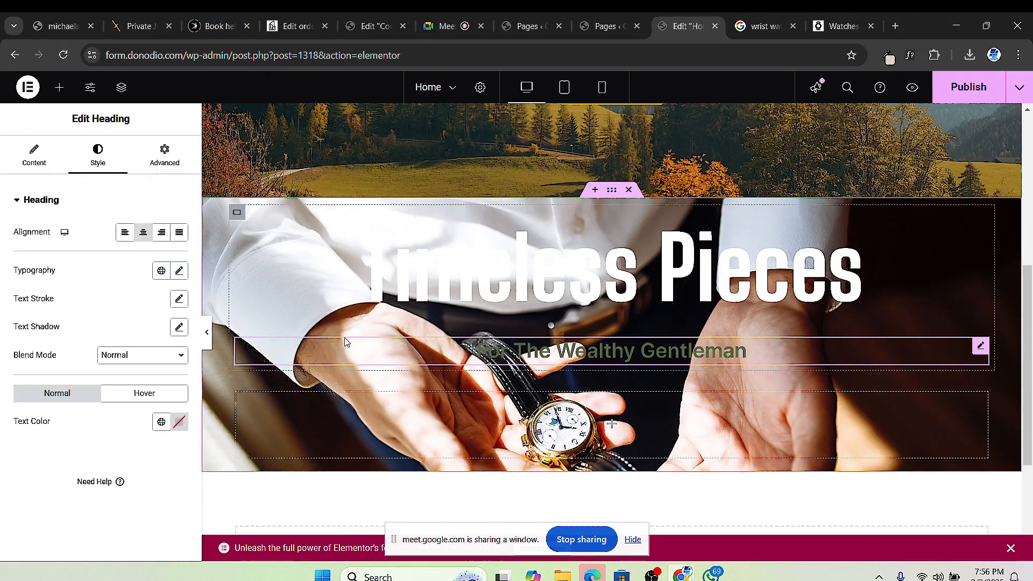
{"action": "left_click", "coordinate": [178, 271]}
{"action": "left_click", "coordinate": [132, 333]}
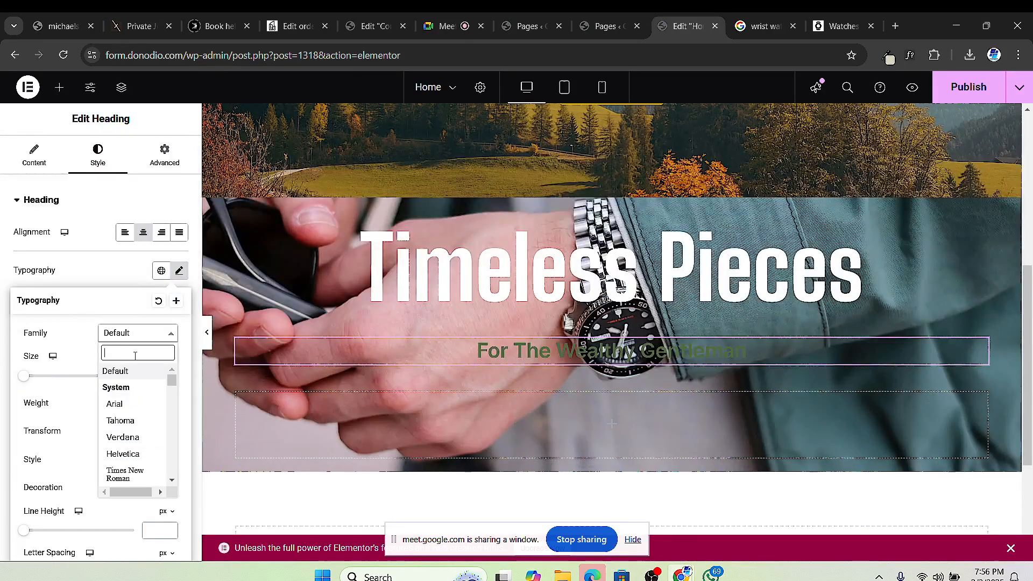
{"action": "type", "text": "jost"}
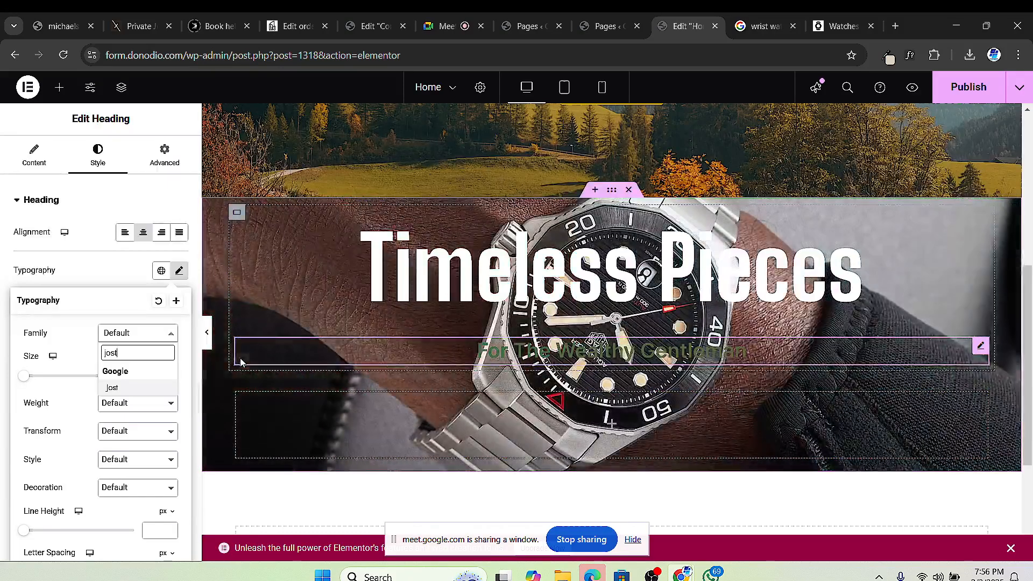
{"action": "left_click", "coordinate": [146, 386]}
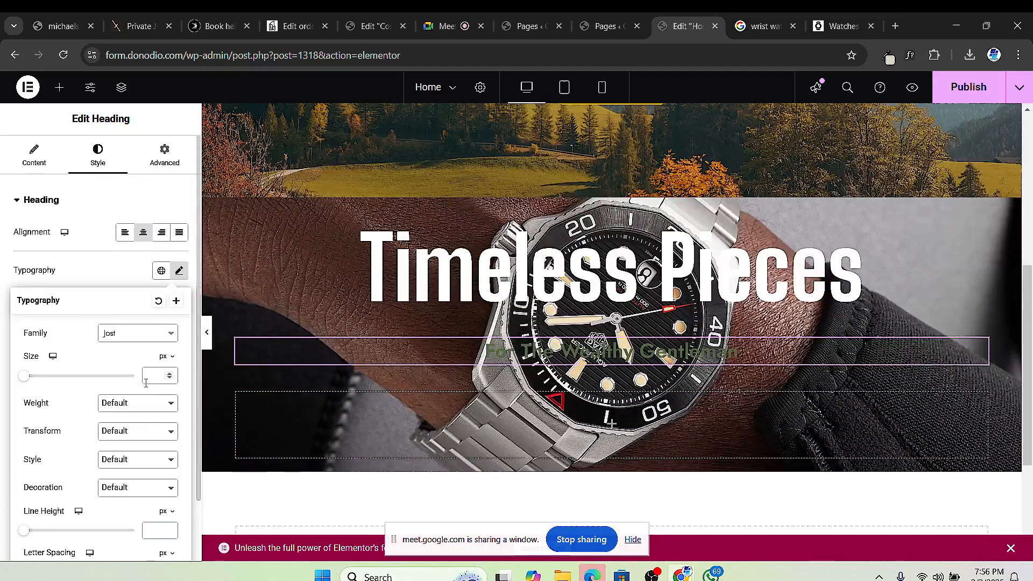
Step: Keep Timeless Pieces in Big Shoulders Display and make its weight 900 (Black)
{"action": "left_click", "coordinate": [766, 287]}
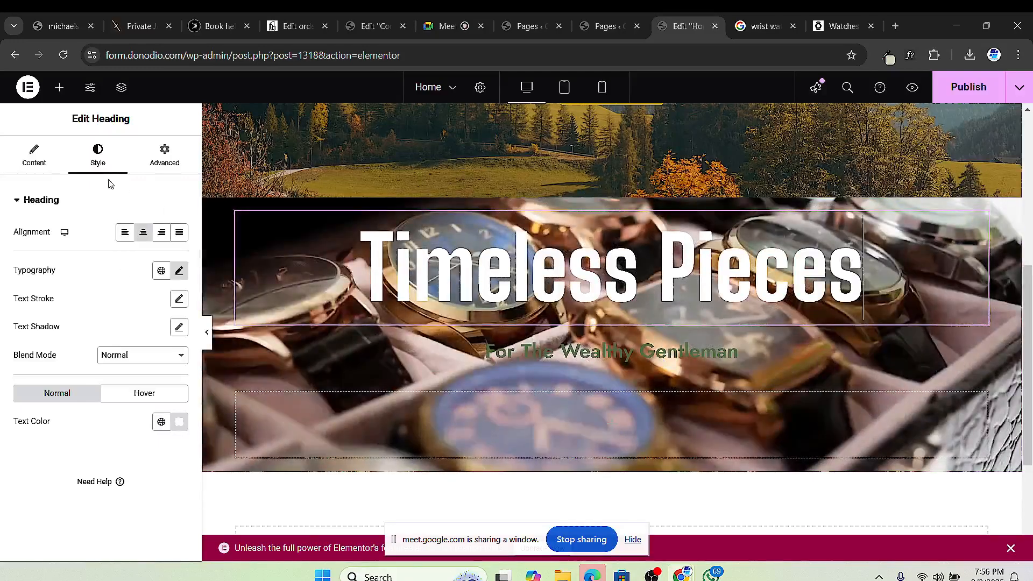
{"action": "left_click", "coordinate": [186, 272]}
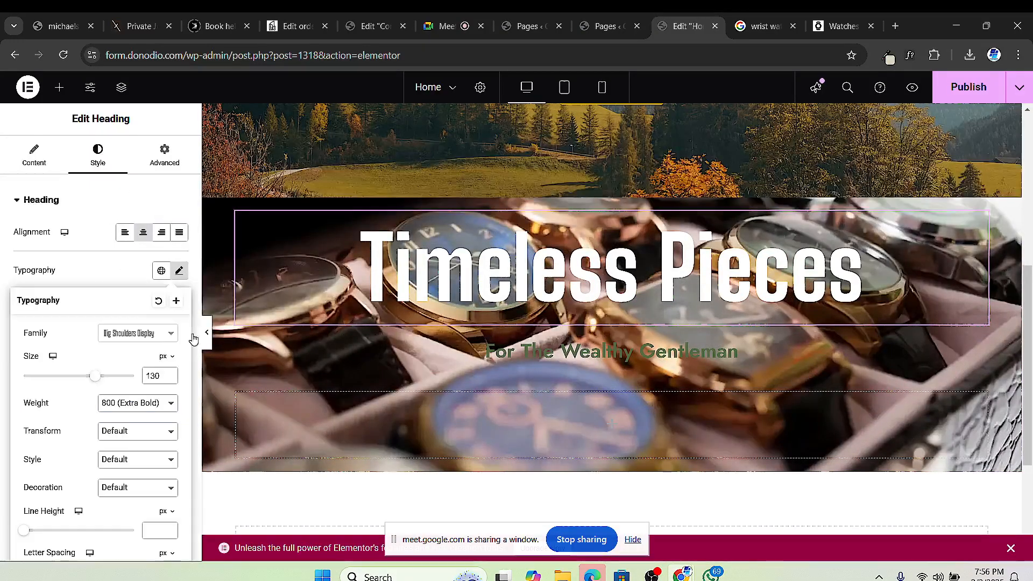
{"action": "left_click", "coordinate": [138, 333]}
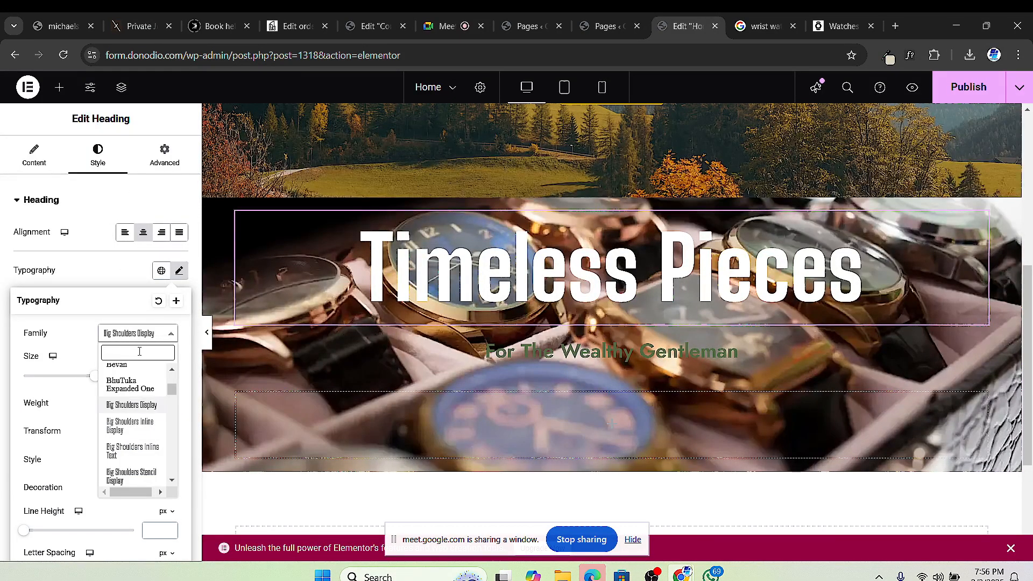
{"action": "type", "text": "jost"}
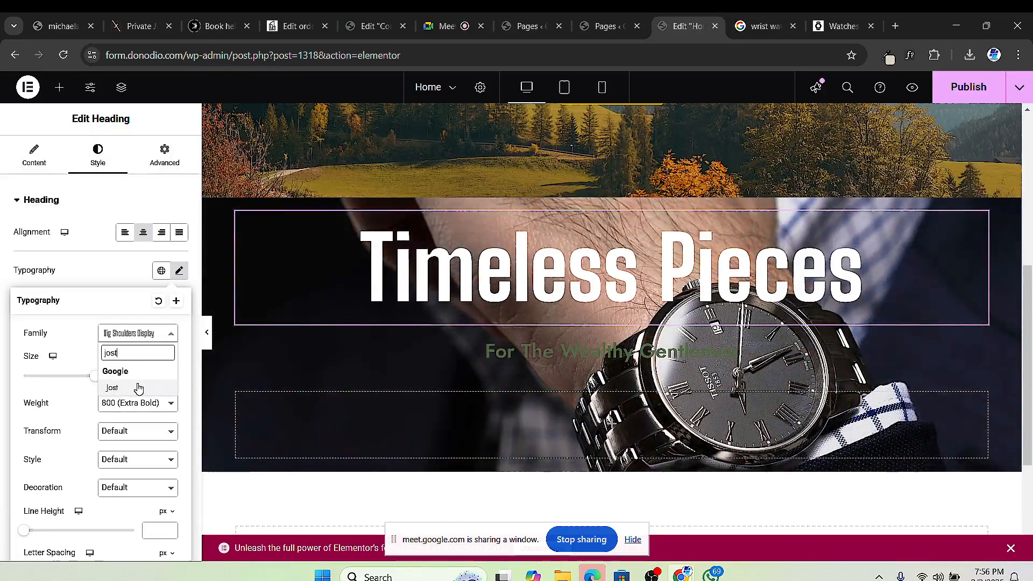
{"action": "left_click", "coordinate": [139, 388]}
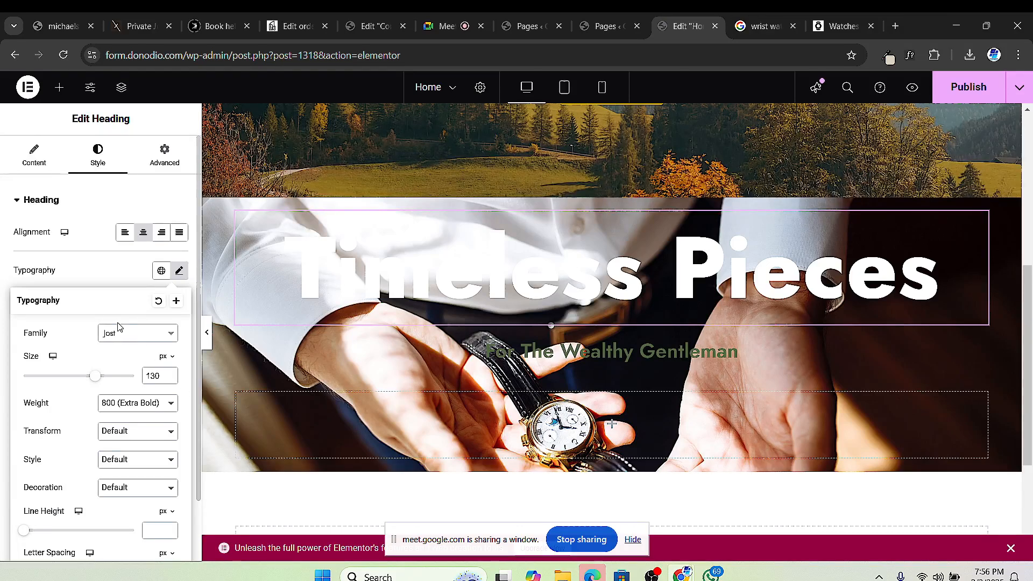
{"action": "left_click", "coordinate": [137, 333]}
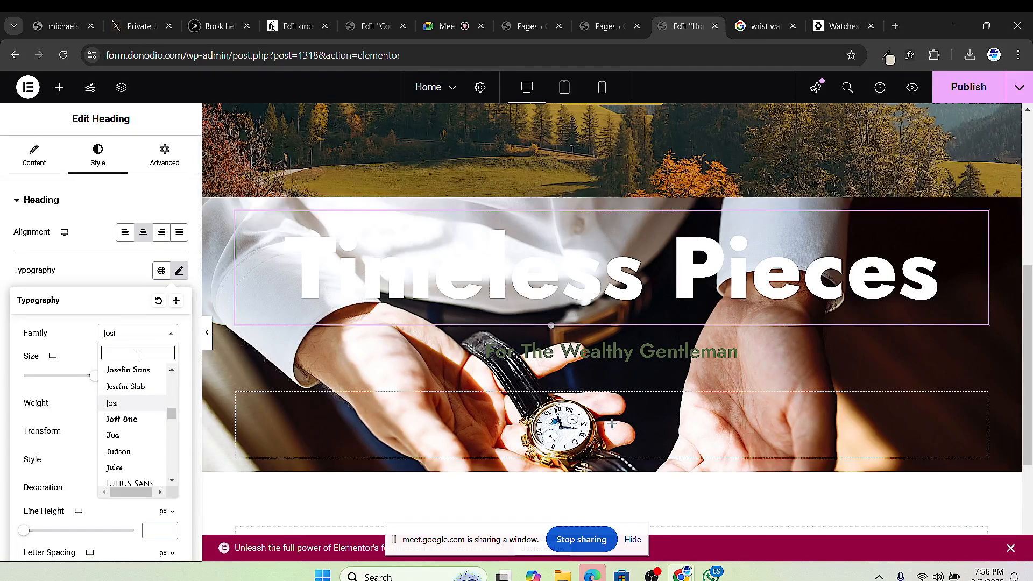
{"action": "type", "text": "shoul"}
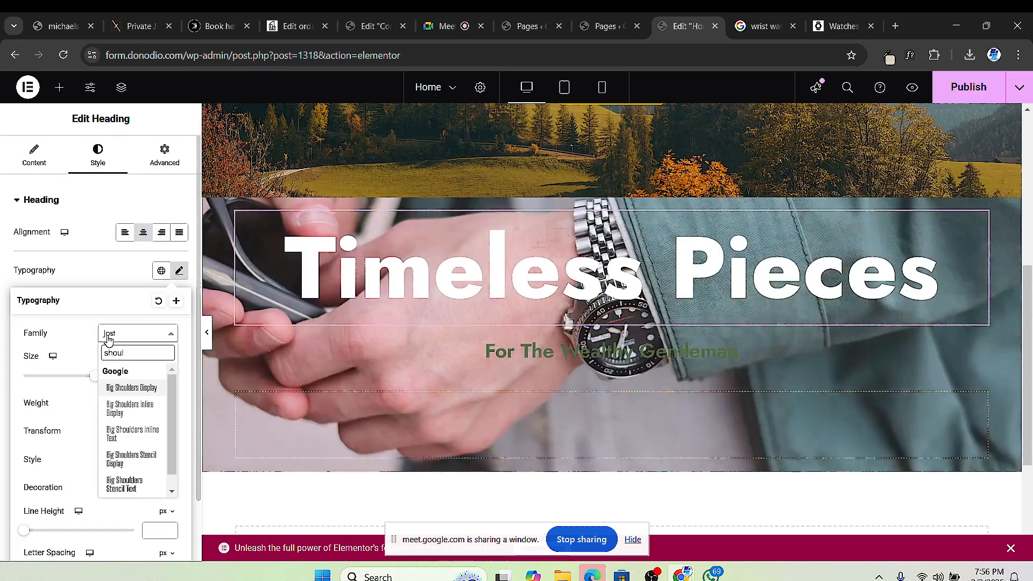
{"action": "left_click", "coordinate": [143, 391]}
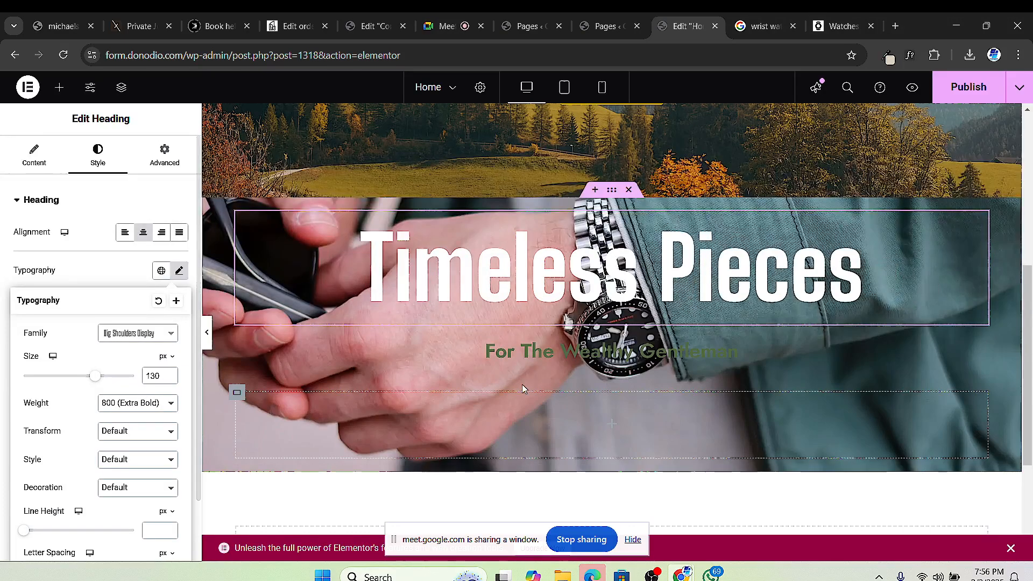
{"action": "left_click", "coordinate": [135, 403]}
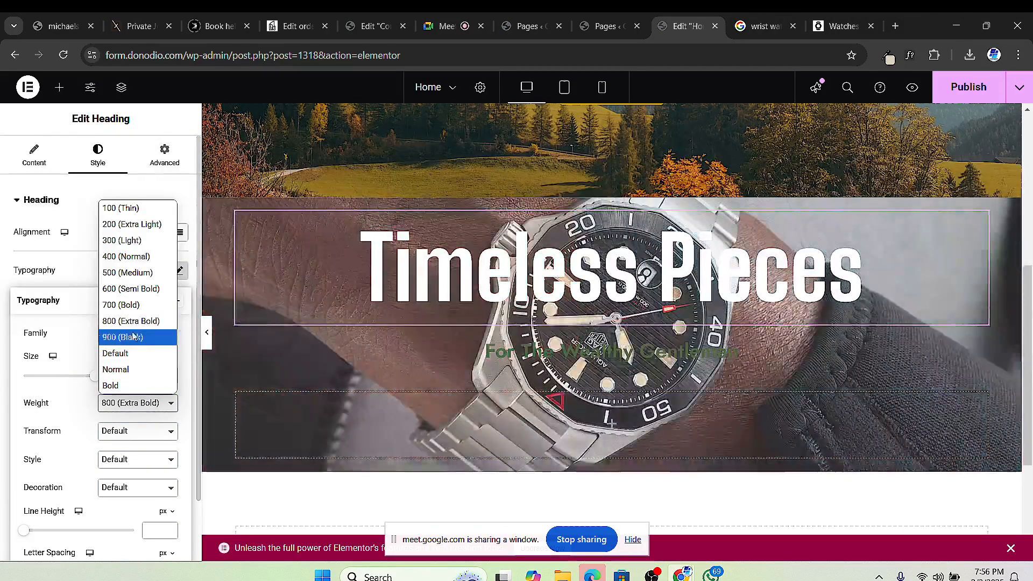
{"action": "left_click", "coordinate": [133, 337]}
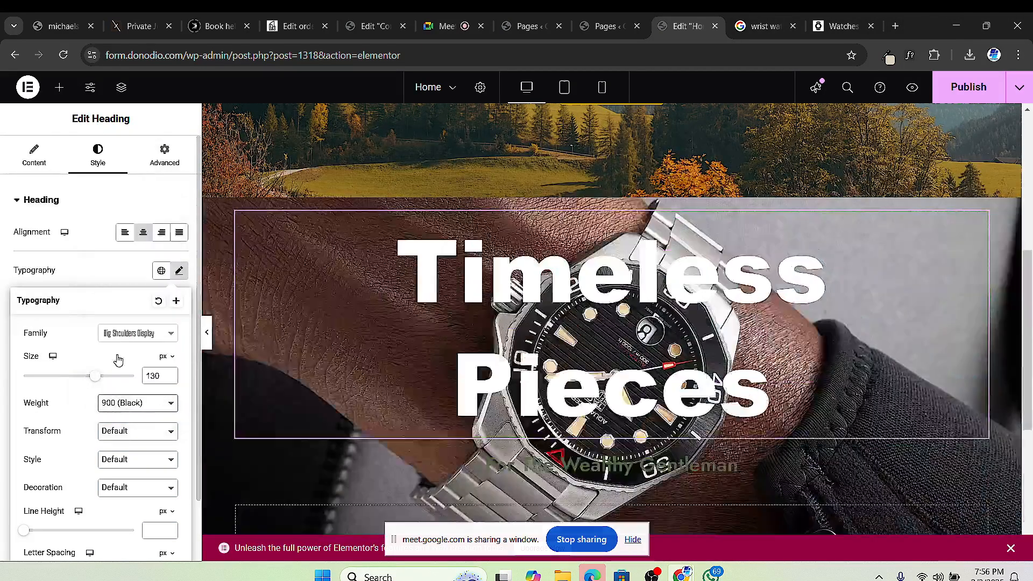
{"action": "left_click", "coordinate": [141, 401]}
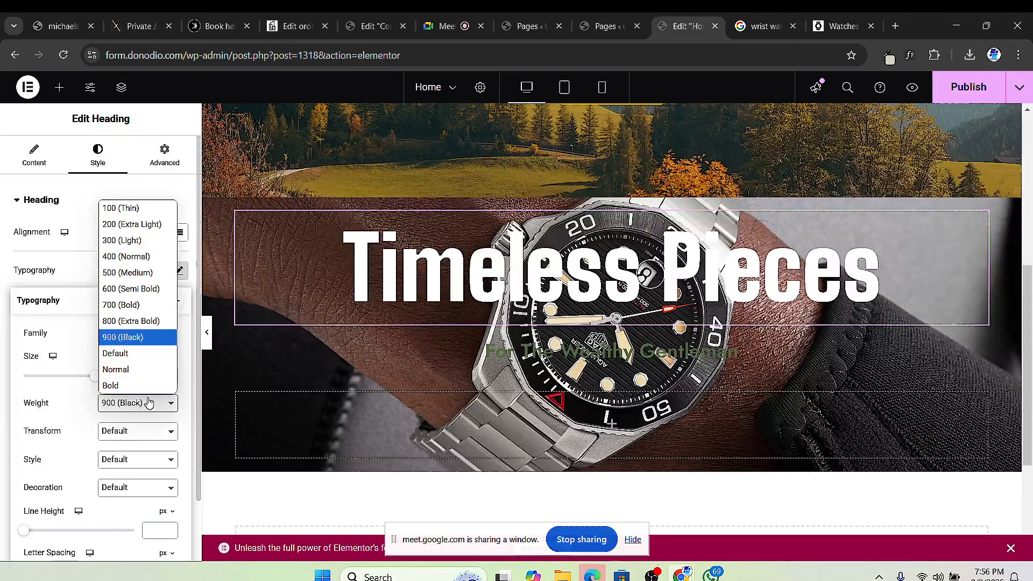
{"action": "left_click", "coordinate": [804, 353]}
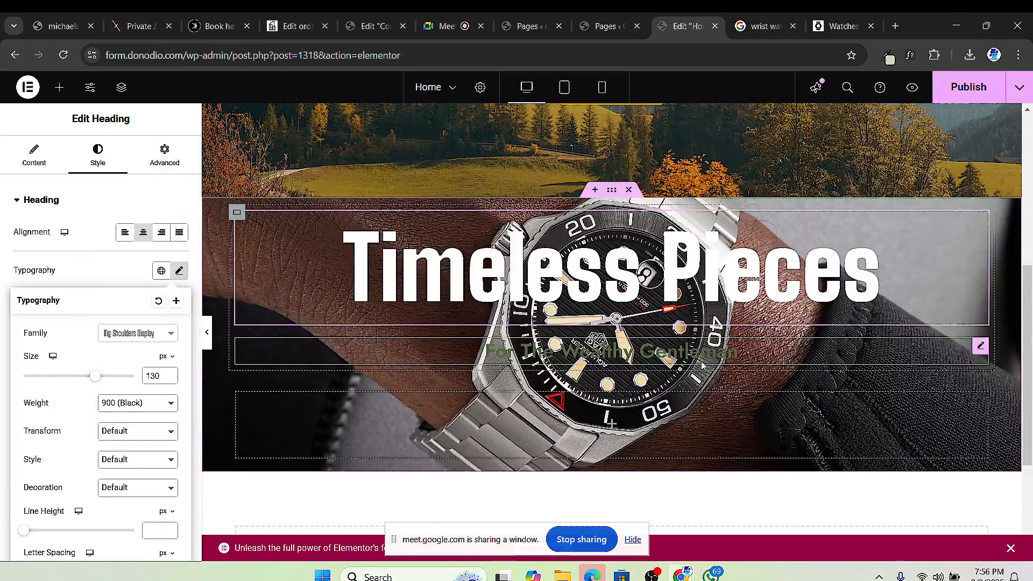
Step: Make the subheading text white and set its font weight to 500 (Medium)
{"action": "left_click", "coordinate": [238, 281]}
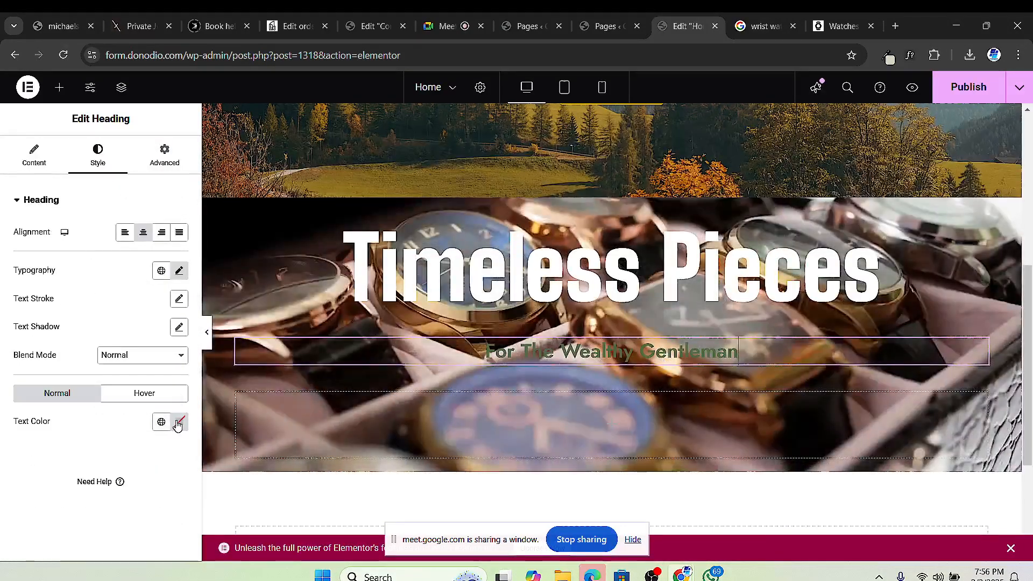
{"action": "left_click", "coordinate": [179, 422]}
{"action": "left_click_drag", "start_coordinate": [107, 259], "coordinate": [79, 233]}
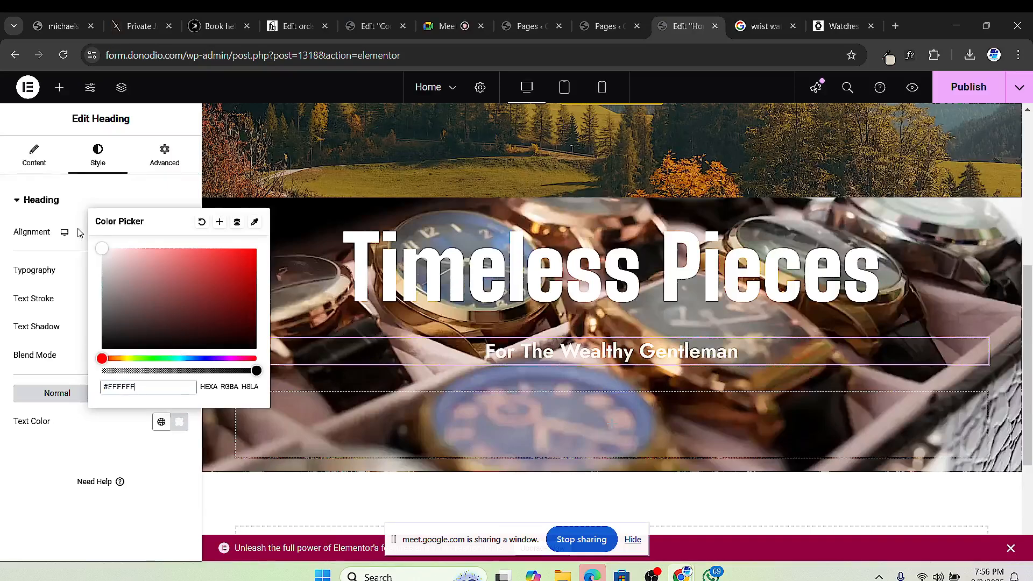
{"action": "left_click", "coordinate": [93, 496]}
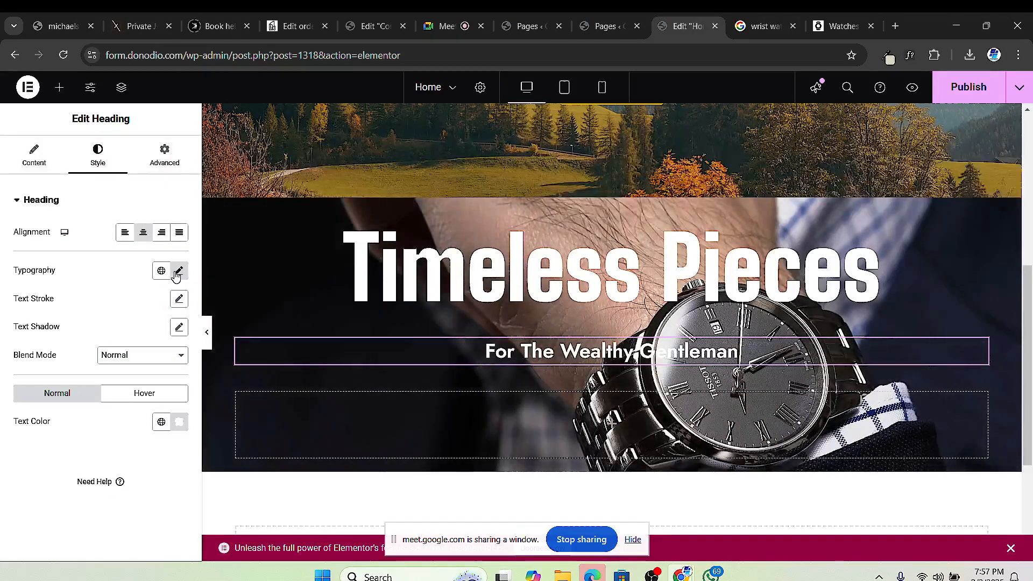
{"action": "left_click", "coordinate": [178, 271]}
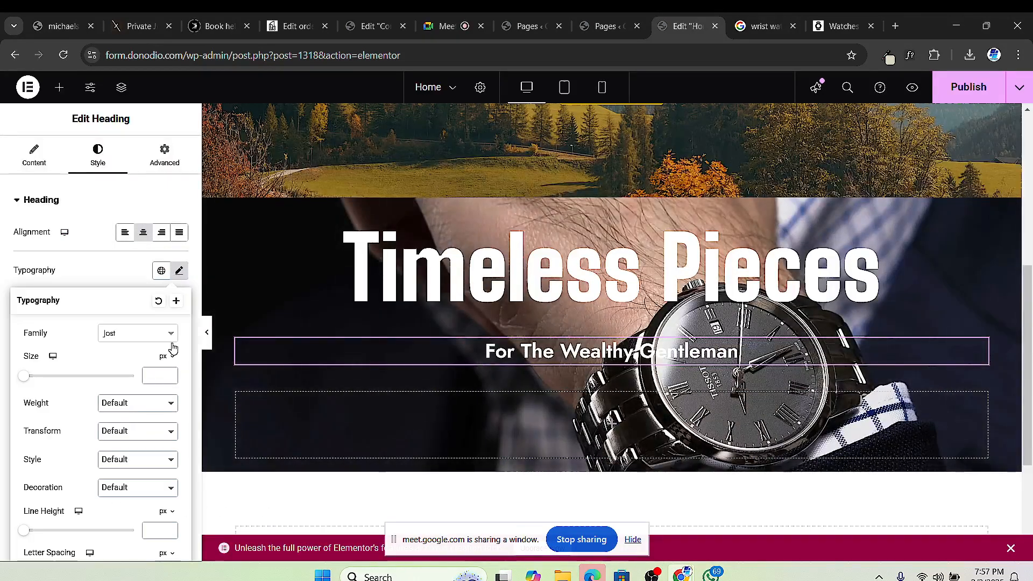
{"action": "left_click", "coordinate": [128, 411]}
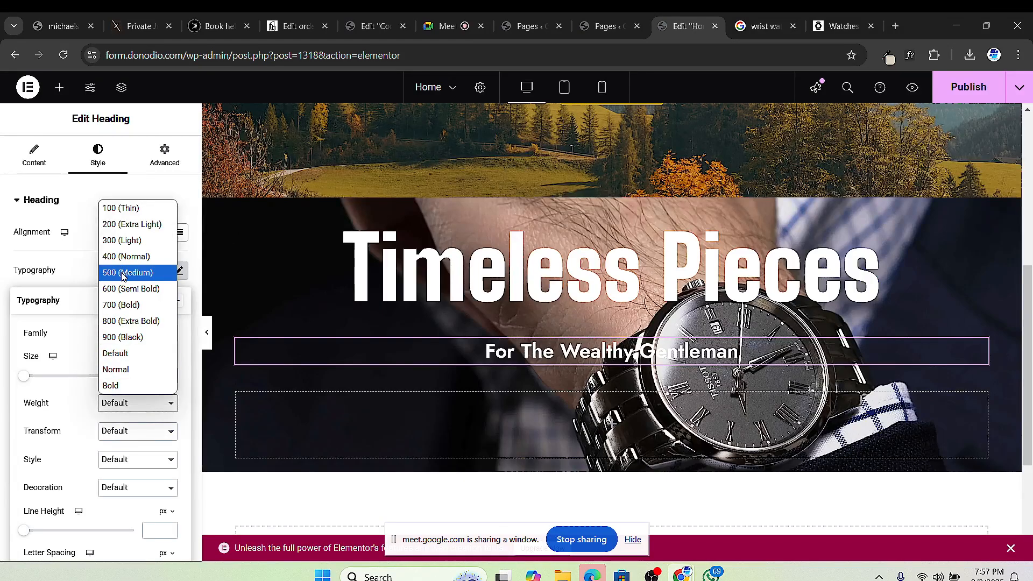
{"action": "left_click", "coordinate": [123, 272]}
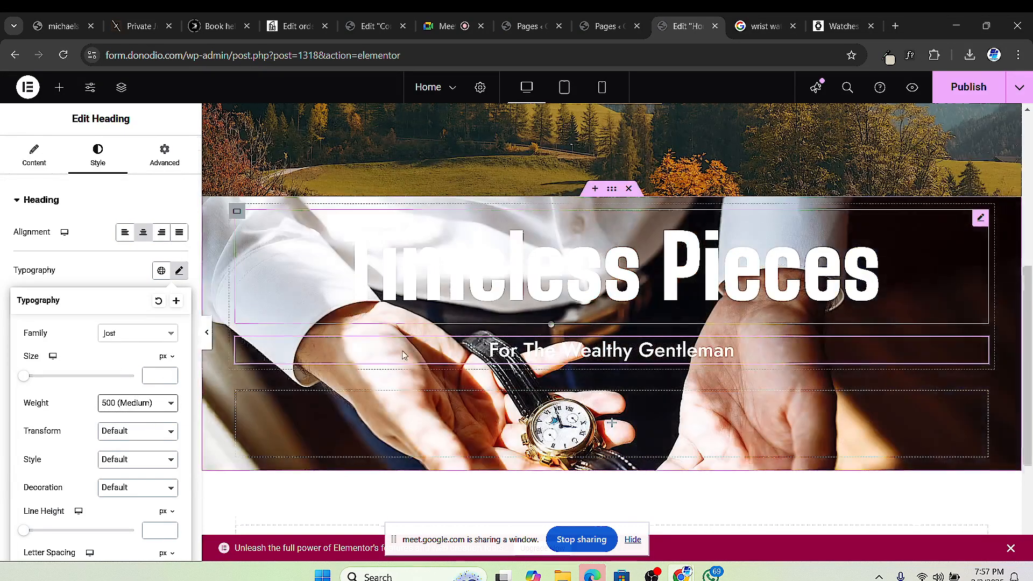
{"action": "scroll", "coordinate": [647, 308], "scroll_direction": "down", "scroll_amount": 1}
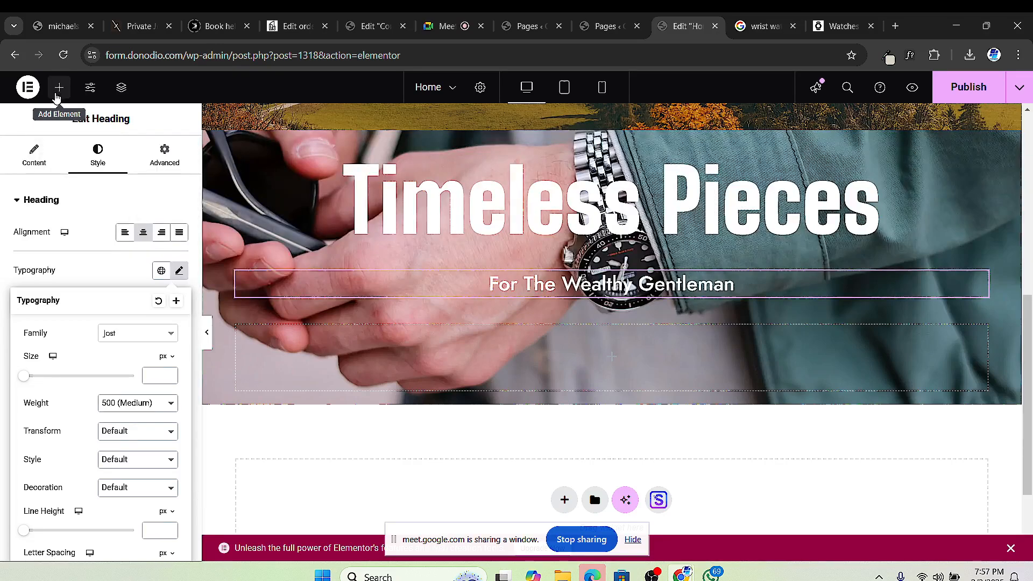
Step: Search the widgets for 'button' and drag a Button into the hero's empty bottom row
{"action": "left_click", "coordinate": [59, 88]}
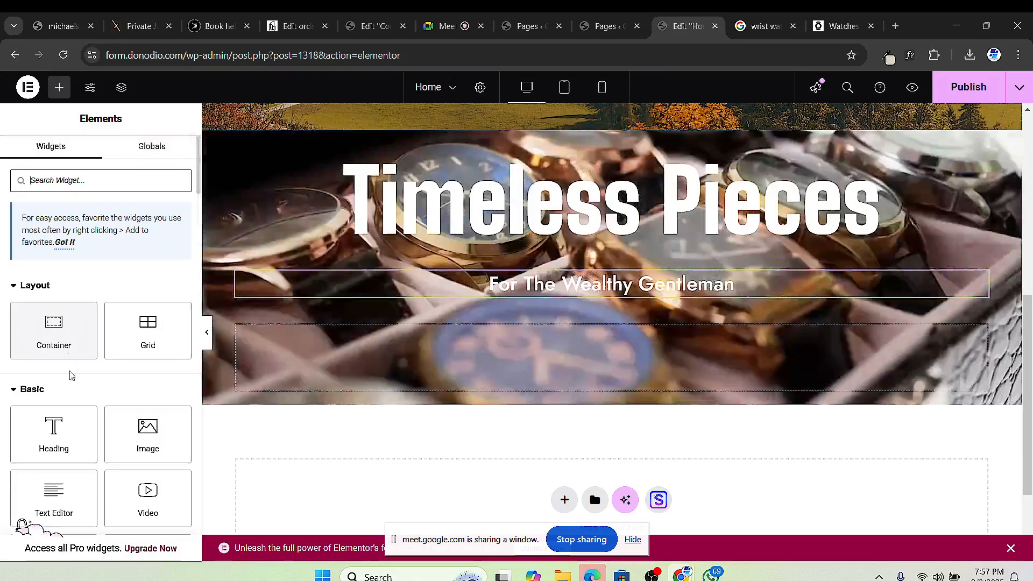
{"action": "scroll", "coordinate": [71, 373], "scroll_direction": "down", "scroll_amount": 1}
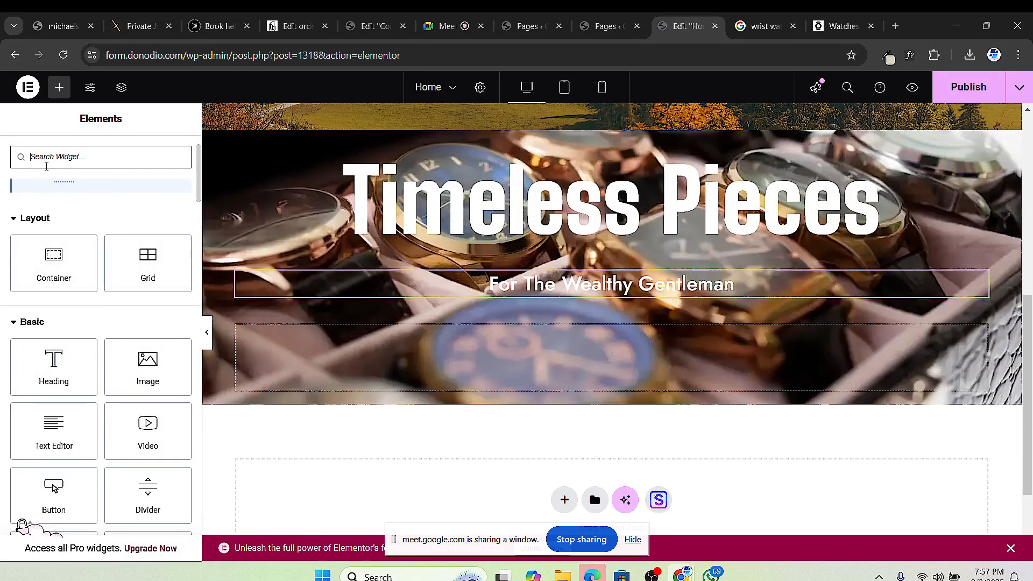
{"action": "type", "text": "button"}
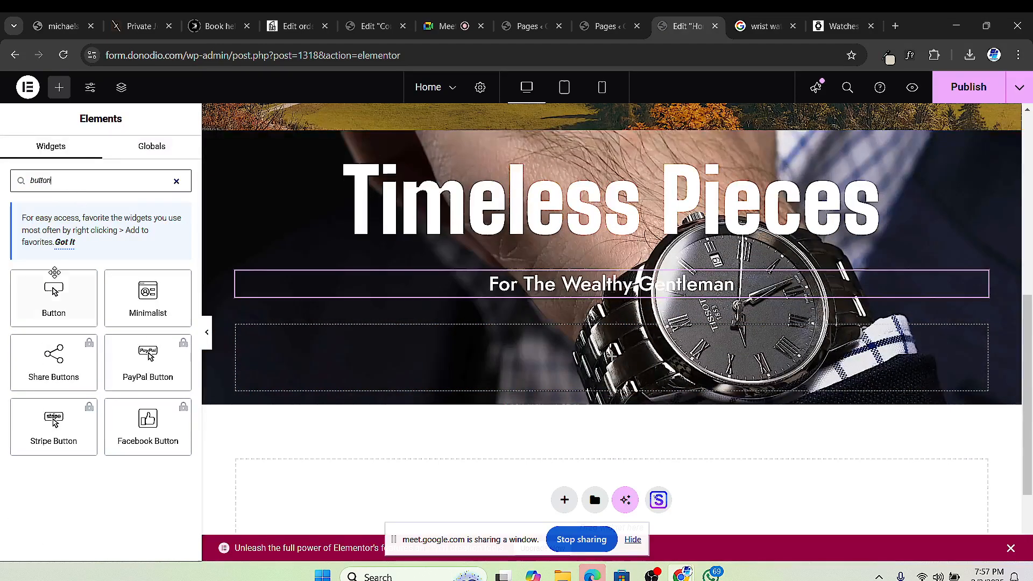
{"action": "left_click_drag", "start_coordinate": [54, 271], "coordinate": [467, 350]}
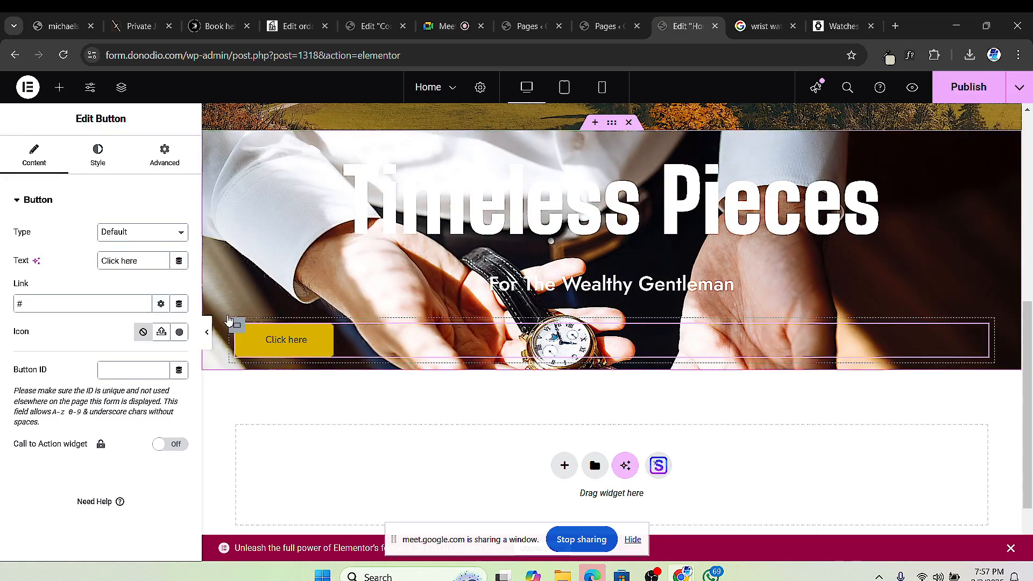
Step: Mute one participant for everyone in the Meet call, then go back to the Elementor editor
{"action": "left_click", "coordinate": [446, 26]}
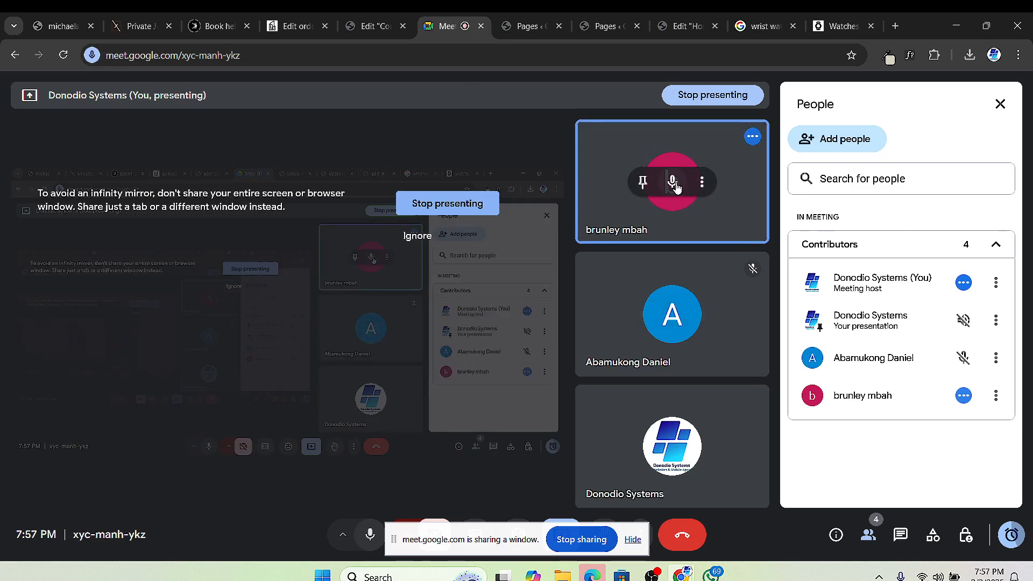
{"action": "left_click", "coordinate": [674, 184]}
{"action": "left_click", "coordinate": [609, 345]}
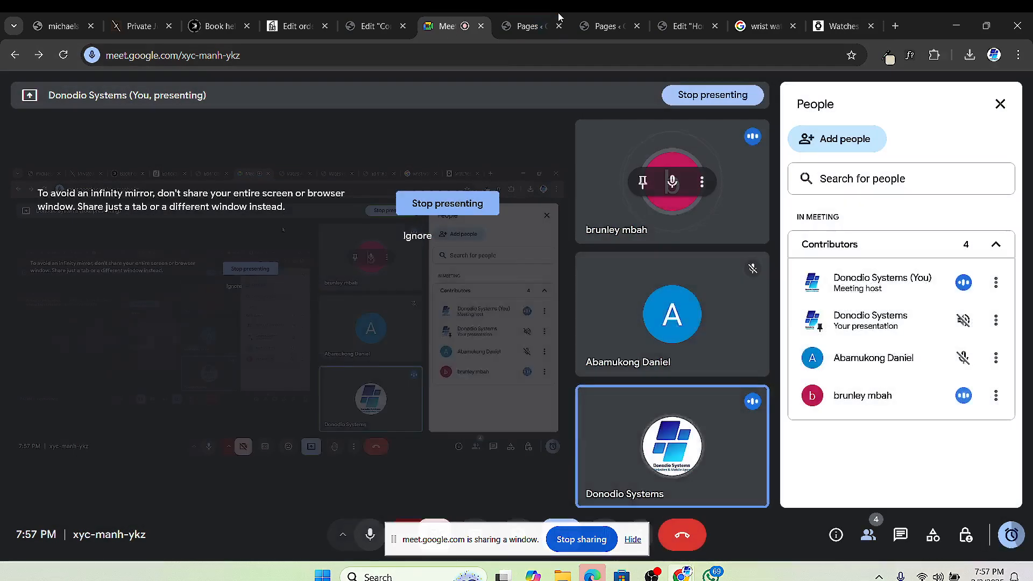
{"action": "left_click", "coordinate": [684, 26]}
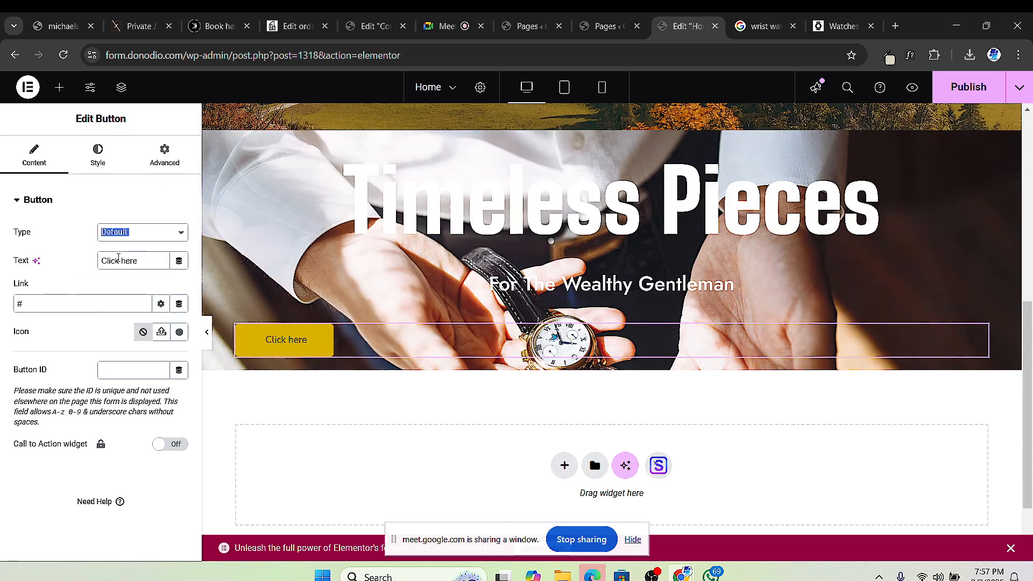
Step: Relabel the hero button 'Contact Us' and centre it in its row
{"action": "triple_click", "coordinate": [119, 261]}
{"action": "type", "text": "Co"}
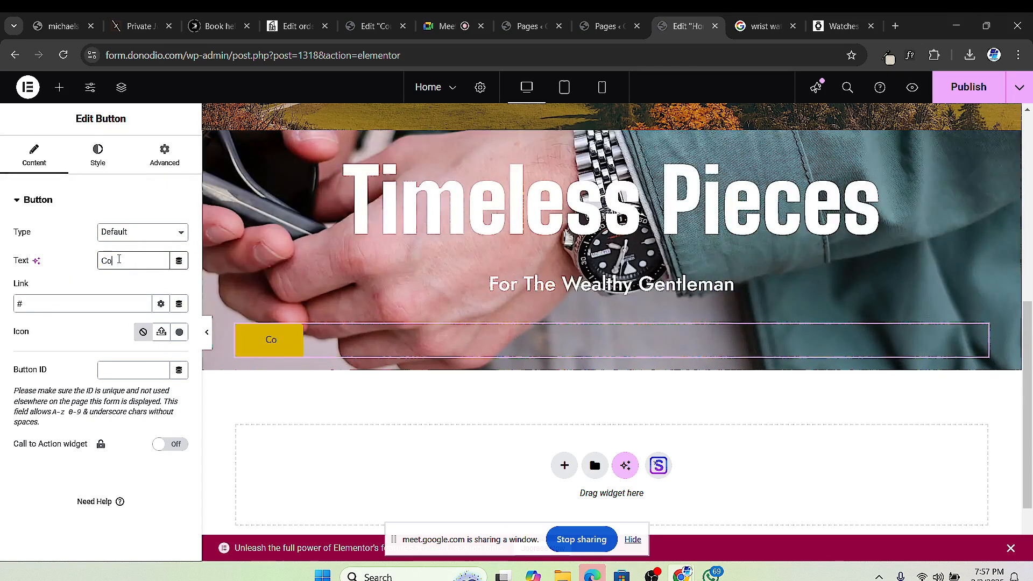
{"action": "type", "text": "ntact Us"}
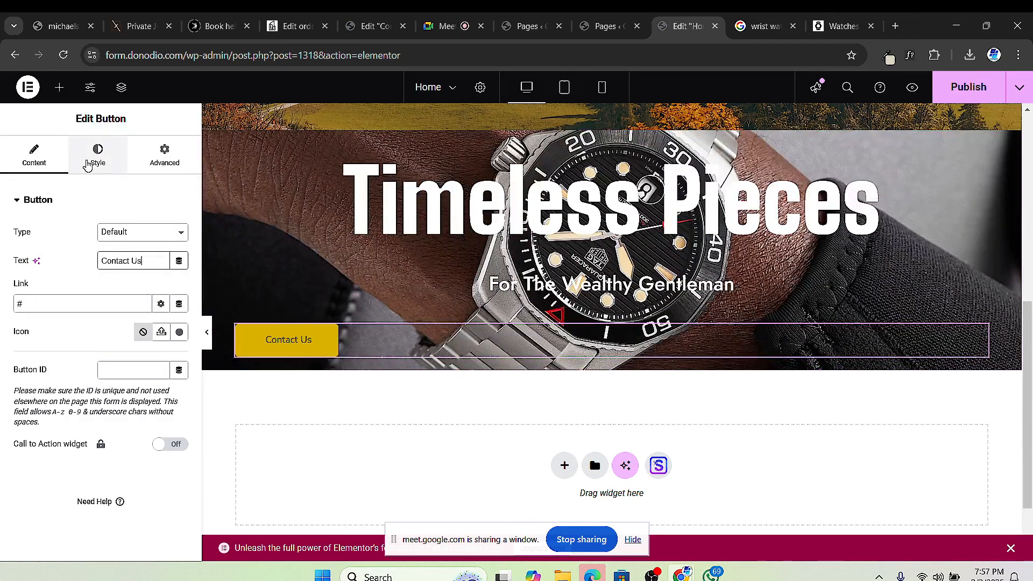
{"action": "left_click", "coordinate": [97, 153]}
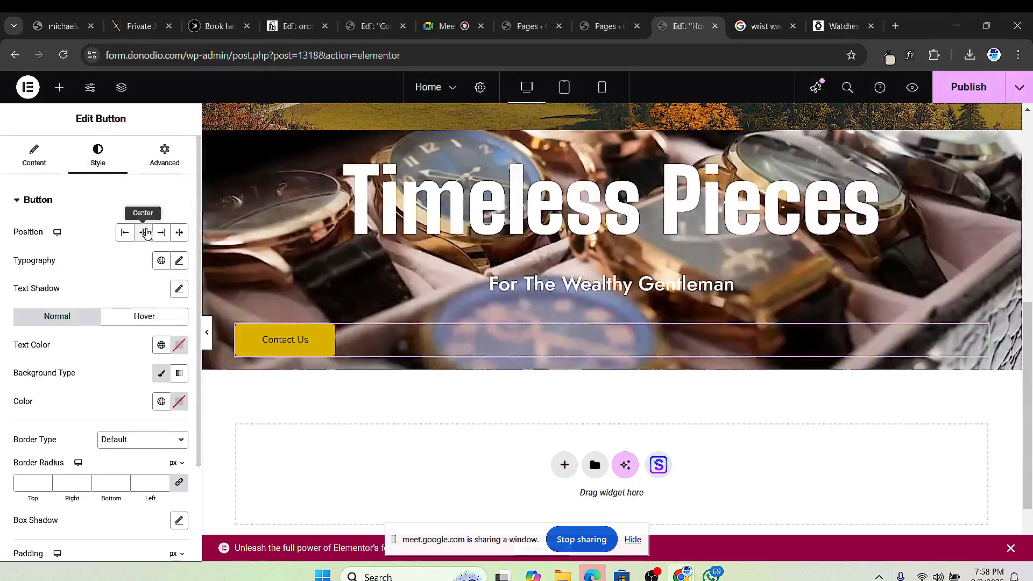
{"action": "left_click", "coordinate": [144, 232]}
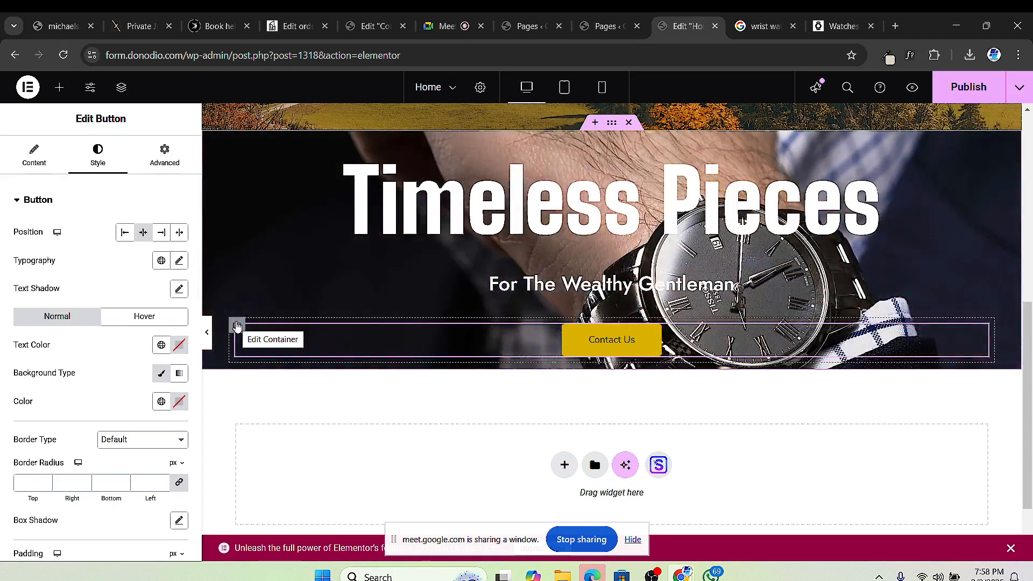
Step: Set the button text to Jost, 600 Semi Bold, at 15 px
{"action": "left_click", "coordinate": [179, 261]}
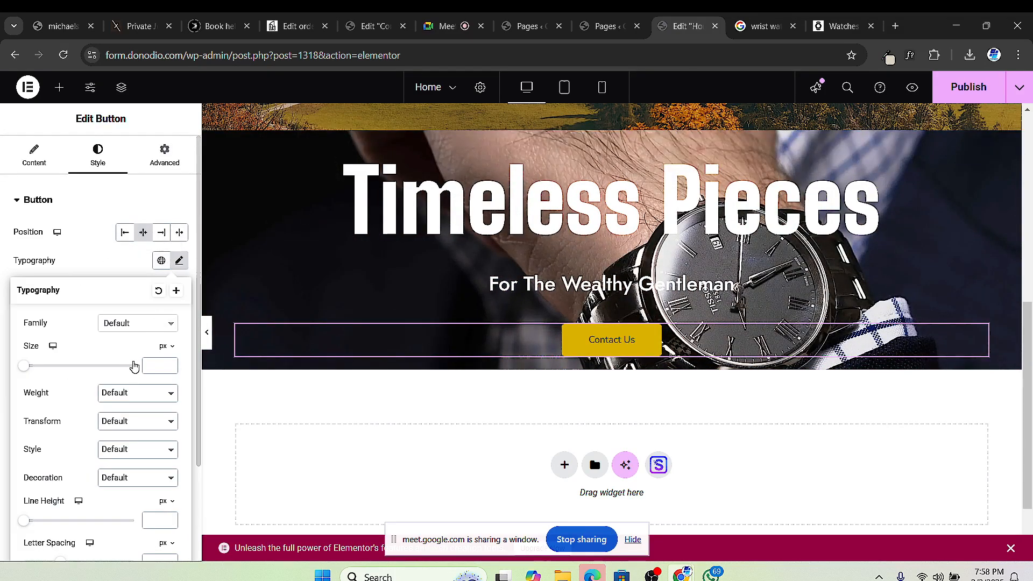
{"action": "left_click", "coordinate": [138, 322]}
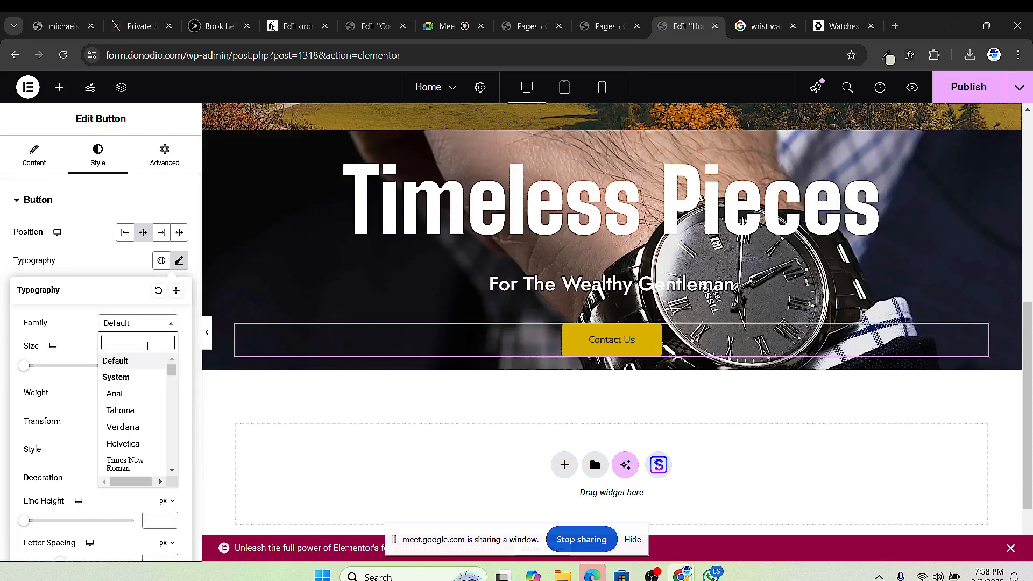
{"action": "type", "text": "jost"}
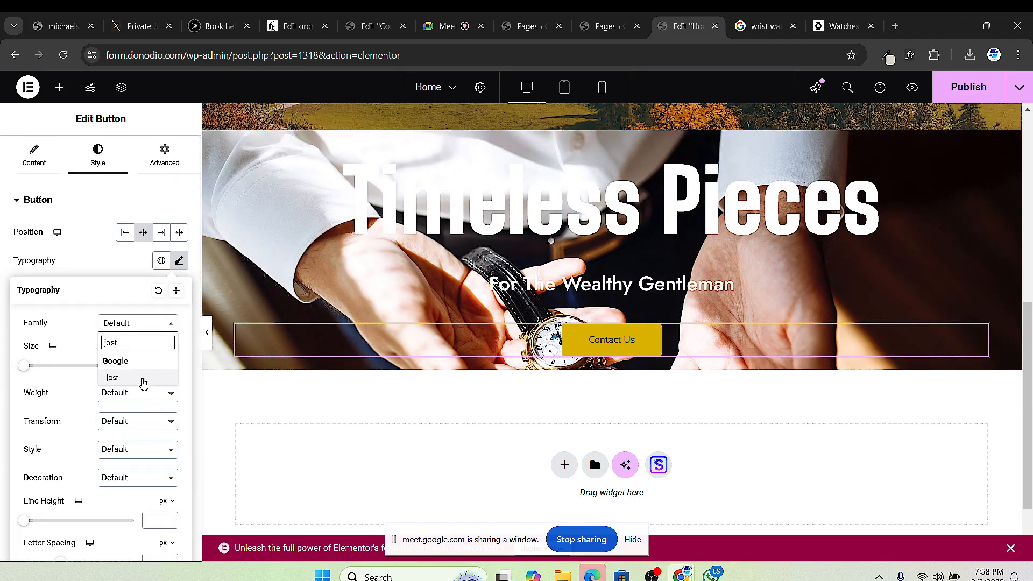
{"action": "left_click", "coordinate": [143, 379]}
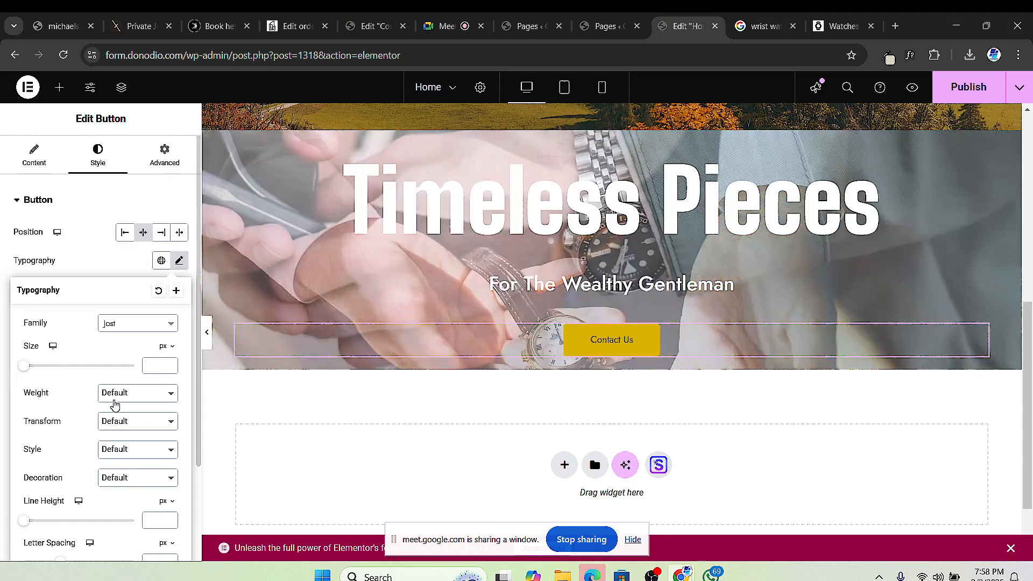
{"action": "left_click", "coordinate": [119, 394]}
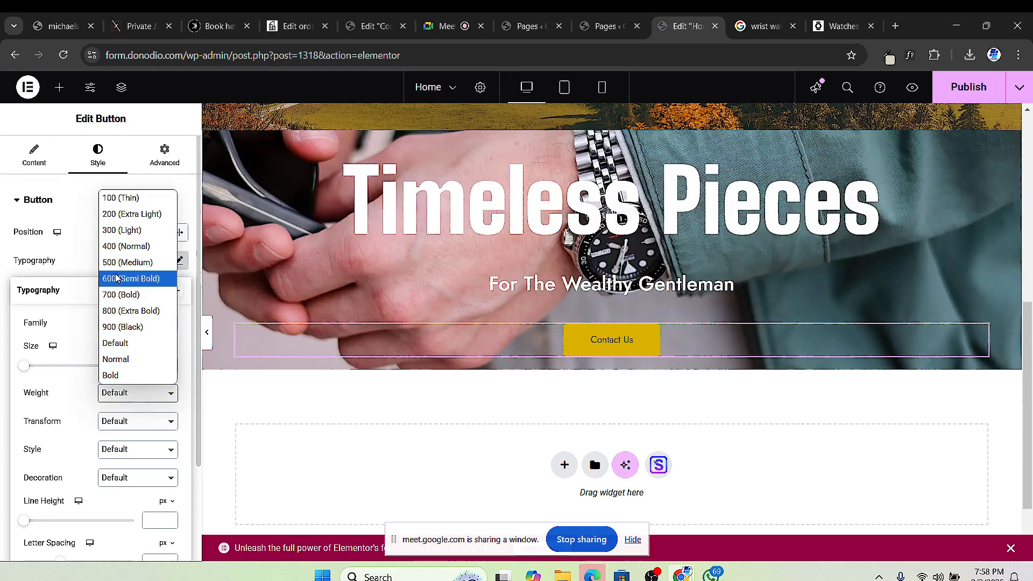
{"action": "left_click", "coordinate": [117, 279]}
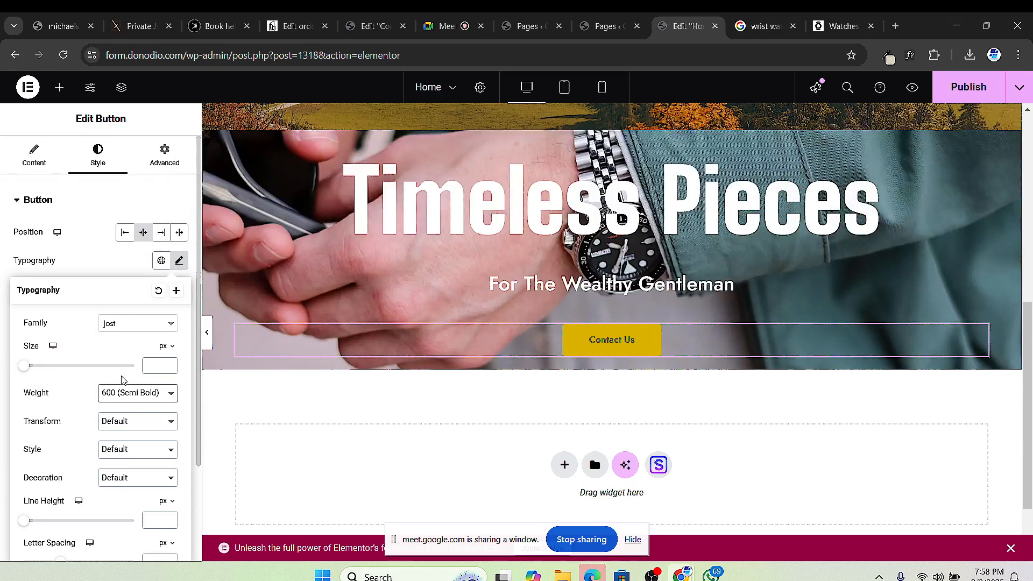
{"action": "left_click", "coordinate": [144, 366]}
{"action": "type", "text": "1"}
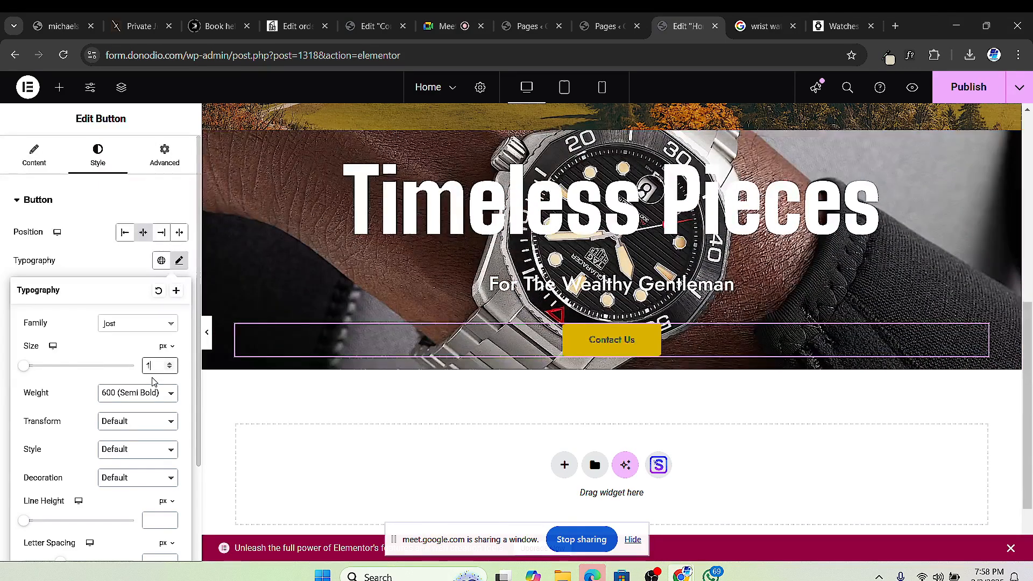
{"action": "type", "text": "45"}
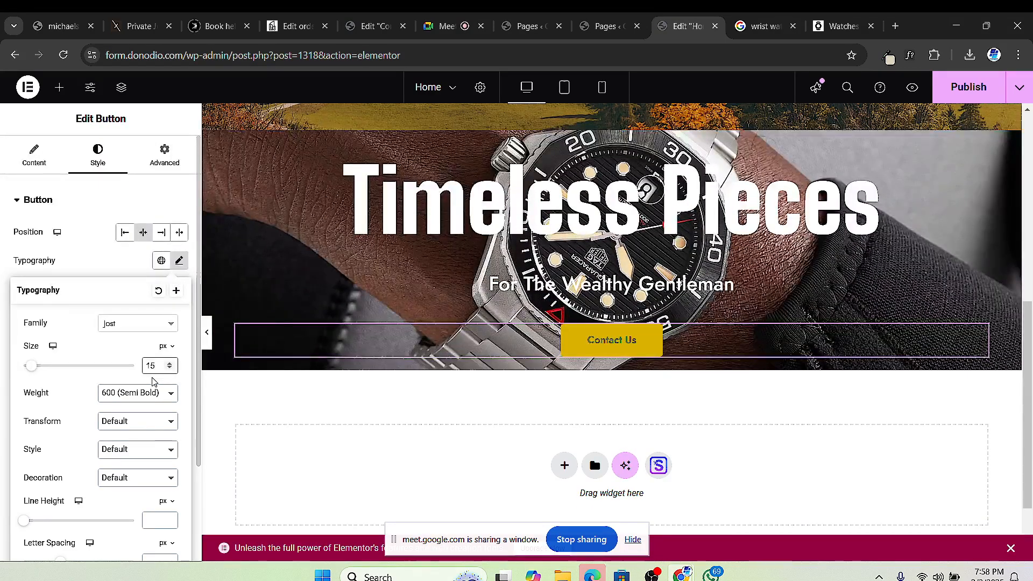
{"action": "scroll", "coordinate": [112, 445], "scroll_direction": "down", "scroll_amount": 2}
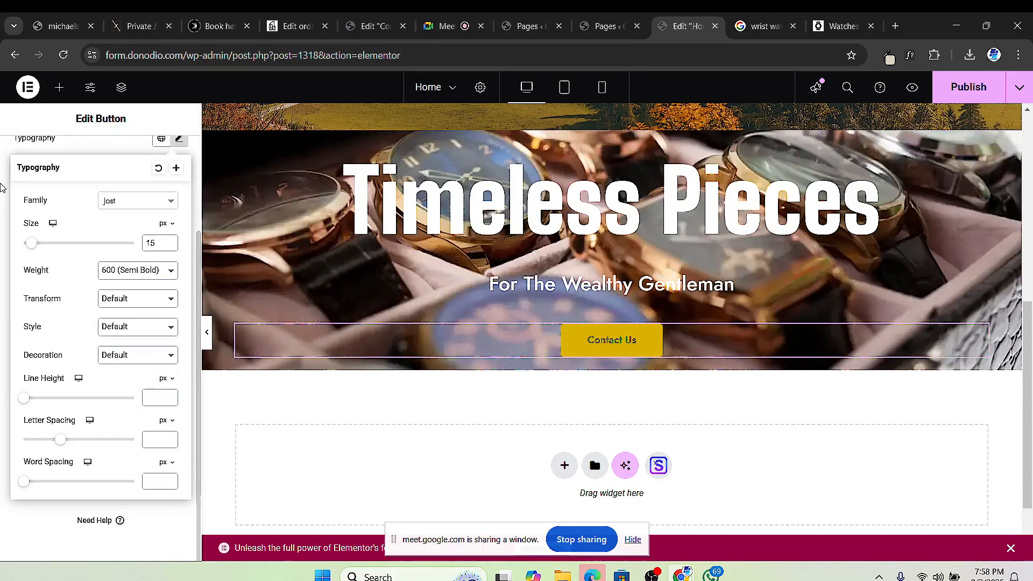
{"action": "left_click", "coordinate": [2, 187]}
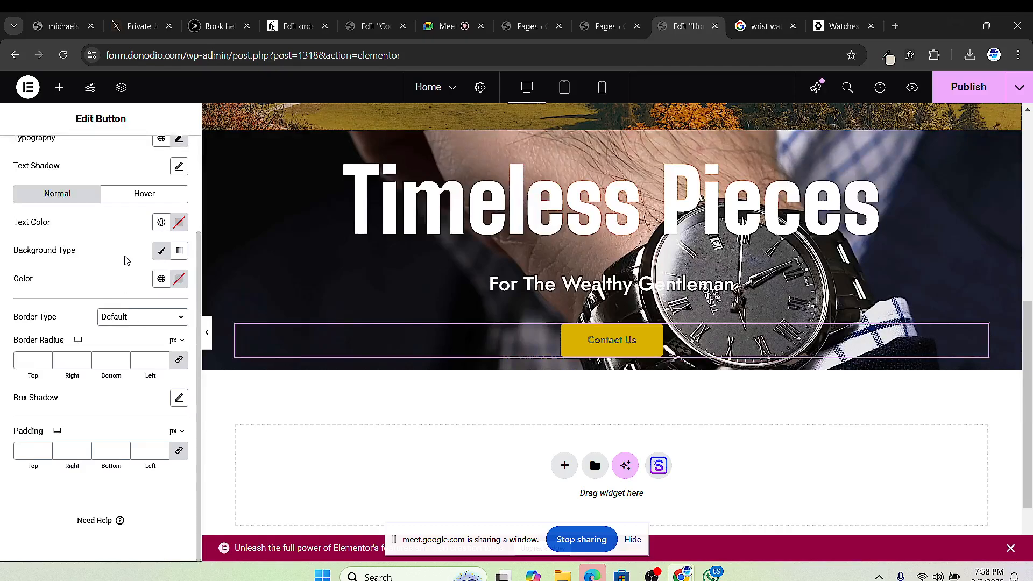
Step: Colour the Contact Us label white (#FFFFFF) and change its yellow background to #151515
{"action": "left_click", "coordinate": [182, 225]}
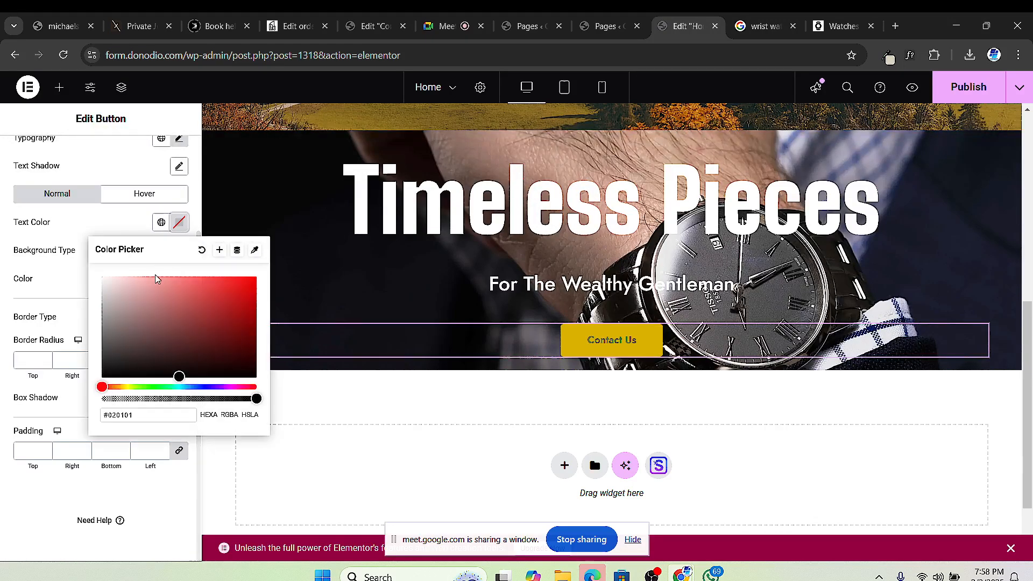
{"action": "left_click_drag", "start_coordinate": [128, 303], "coordinate": [52, 243]}
{"action": "left_click", "coordinate": [4, 259]}
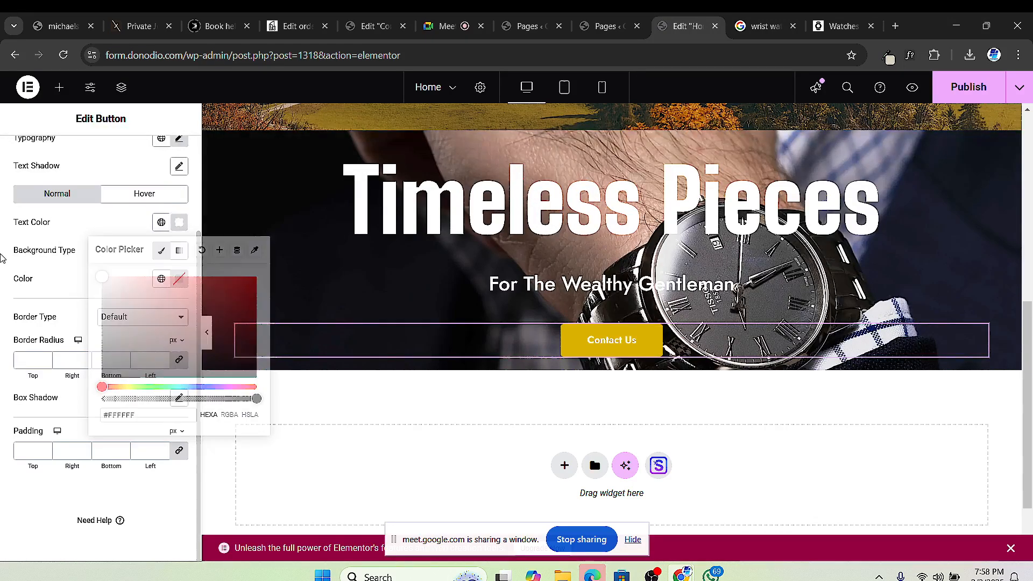
{"action": "scroll", "coordinate": [114, 216], "scroll_direction": "up", "scroll_amount": 2}
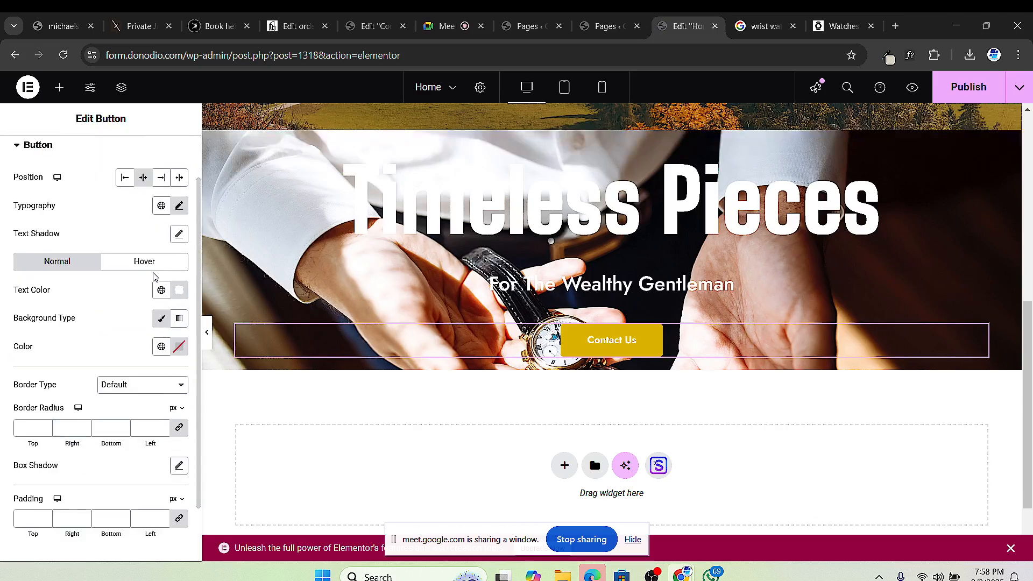
{"action": "scroll", "coordinate": [108, 222], "scroll_direction": "down", "scroll_amount": 2}
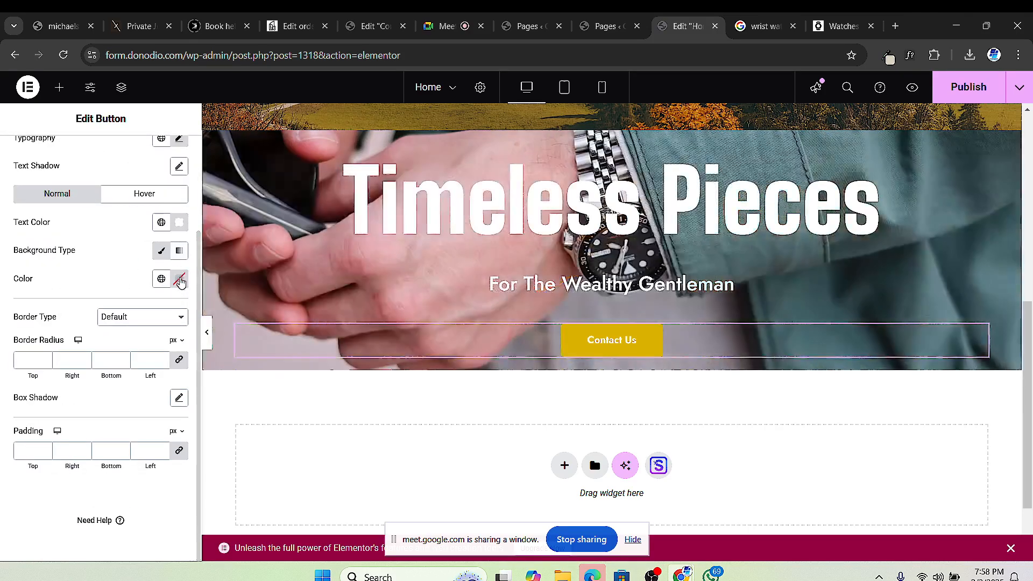
{"action": "left_click", "coordinate": [179, 278]}
{"action": "left_click_drag", "start_coordinate": [141, 355], "coordinate": [102, 425]}
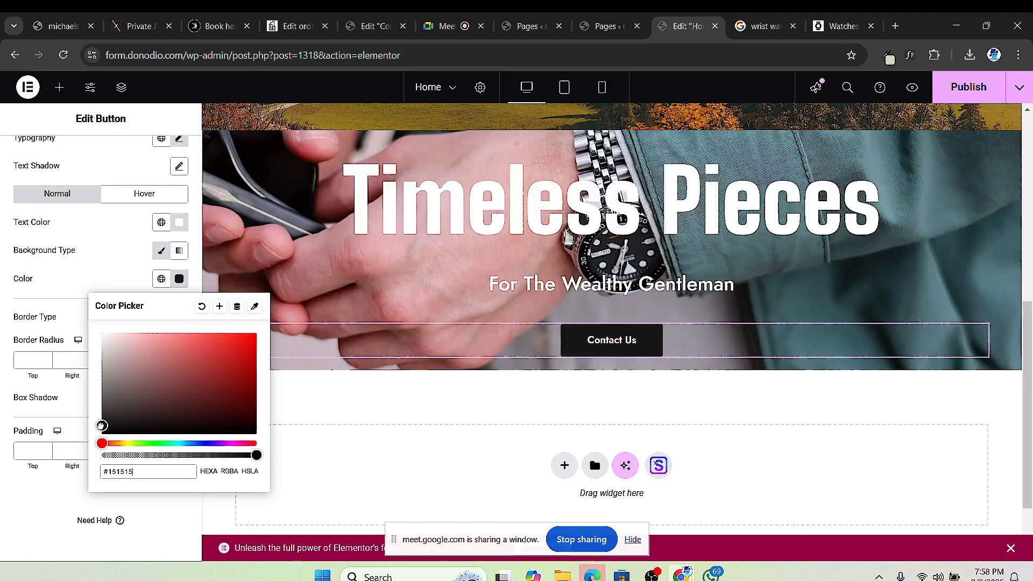
{"action": "left_click", "coordinate": [2, 465]}
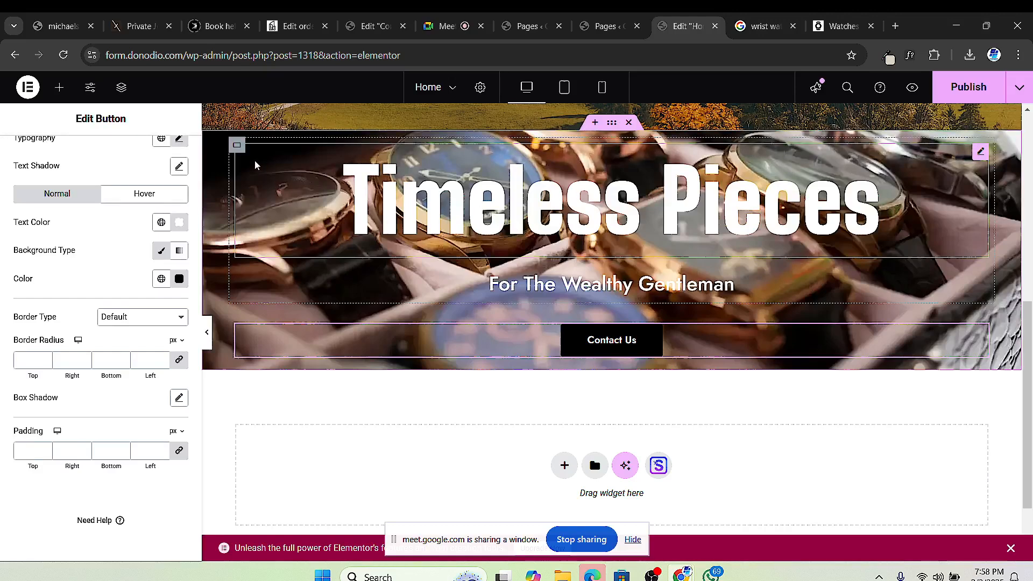
Step: Change the hero content container's column and row gaps from 20 to 0
{"action": "left_click", "coordinate": [236, 146]}
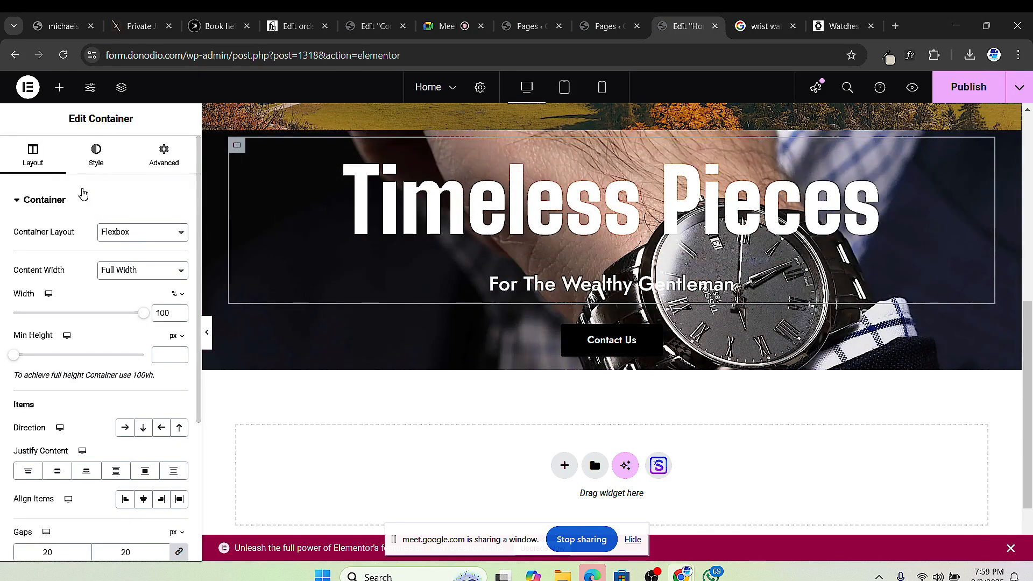
{"action": "scroll", "coordinate": [131, 405], "scroll_direction": "down", "scroll_amount": 3}
{"action": "scroll", "coordinate": [337, 221], "scroll_direction": "up", "scroll_amount": 4}
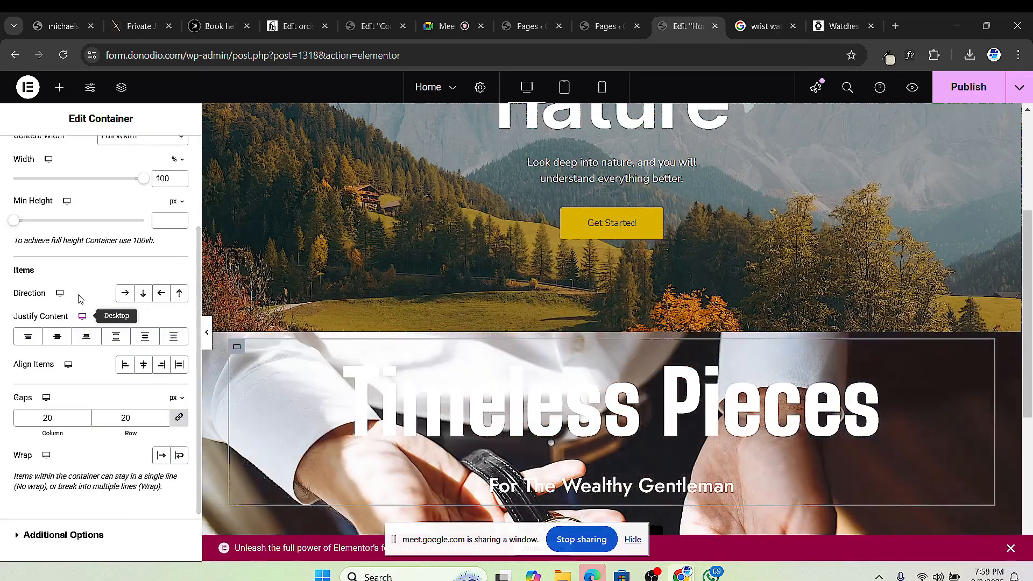
{"action": "scroll", "coordinate": [81, 225], "scroll_direction": "up", "scroll_amount": 3}
{"action": "scroll", "coordinate": [83, 228], "scroll_direction": "down", "scroll_amount": 1}
{"action": "scroll", "coordinate": [459, 328], "scroll_direction": "down", "scroll_amount": 4}
{"action": "scroll", "coordinate": [107, 347], "scroll_direction": "up", "scroll_amount": 1}
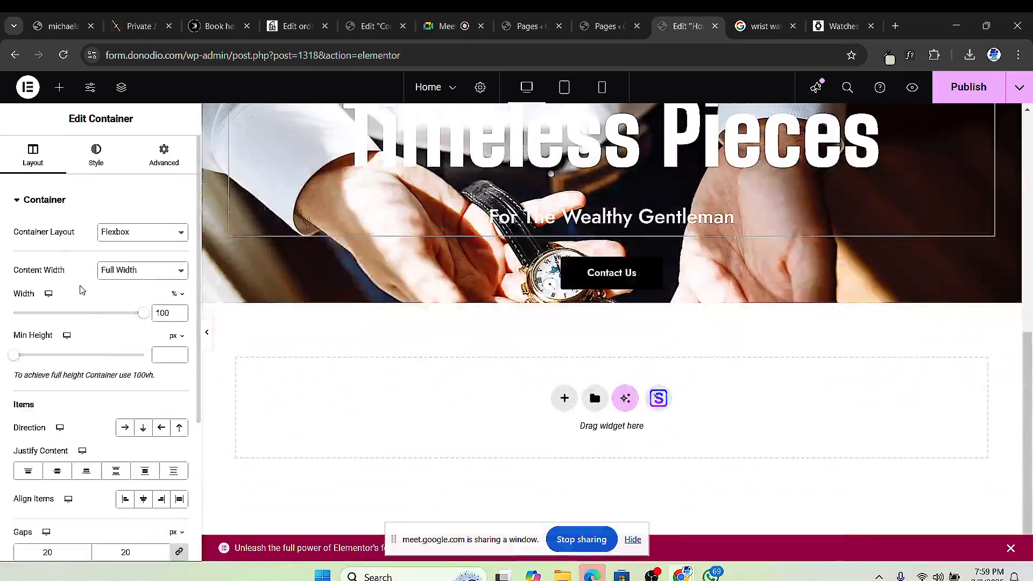
{"action": "scroll", "coordinate": [37, 403], "scroll_direction": "down", "scroll_amount": 1}
{"action": "scroll", "coordinate": [37, 405], "scroll_direction": "down", "scroll_amount": 2}
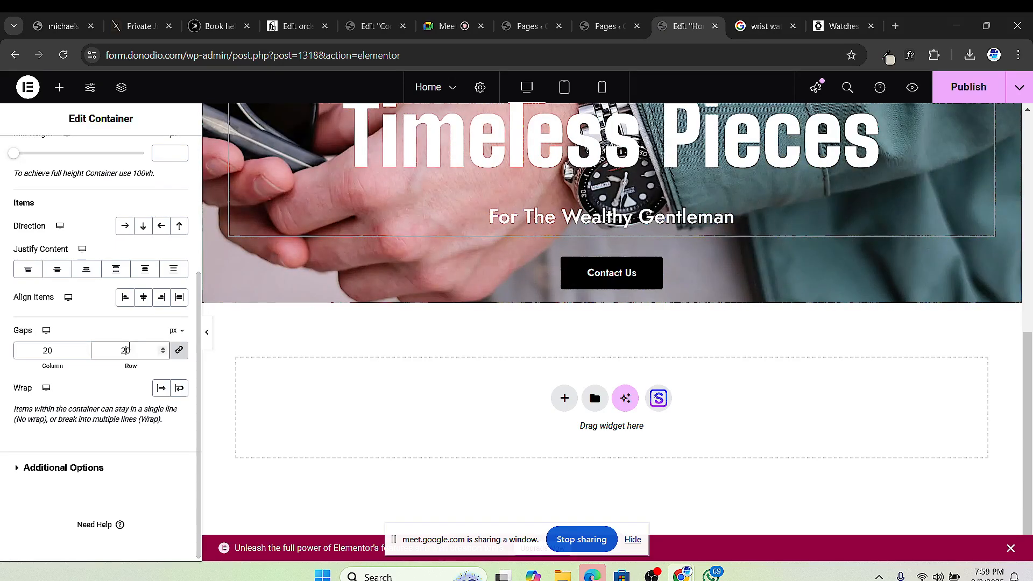
{"action": "key", "text": "BackSpace"}
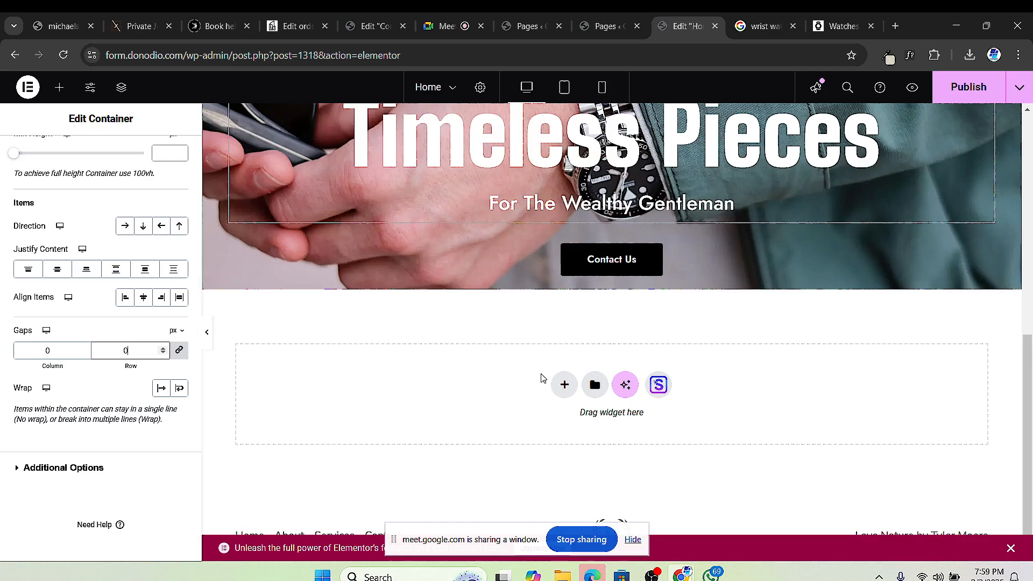
{"action": "scroll", "coordinate": [668, 307], "scroll_direction": "up", "scroll_amount": 3}
{"action": "scroll", "coordinate": [687, 305], "scroll_direction": "down", "scroll_amount": 1}
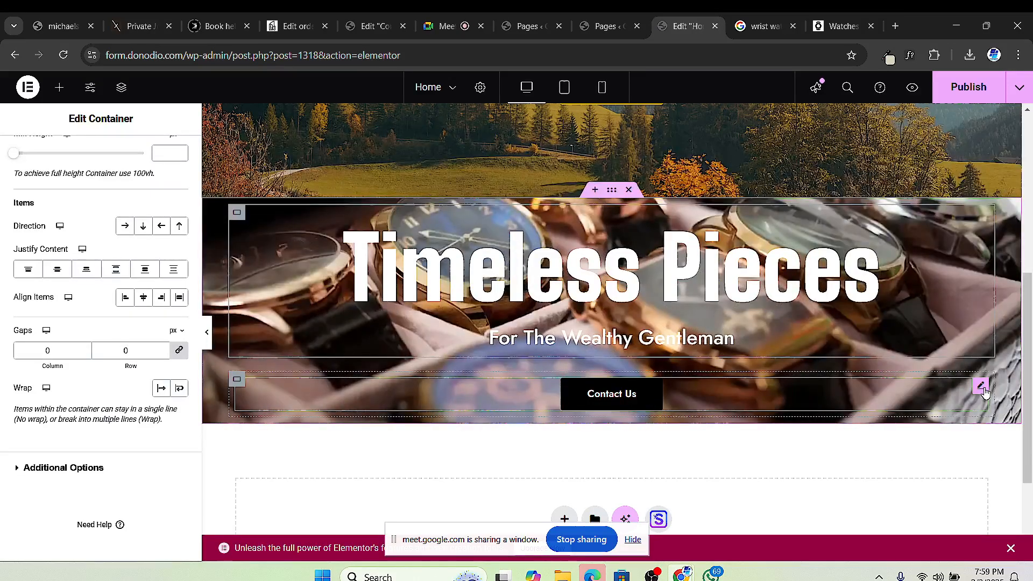
Step: Duplicate the Contact Us button, relabel the copy 'Shop Now', and switch to the Meet call
{"action": "left_click", "coordinate": [981, 388]}
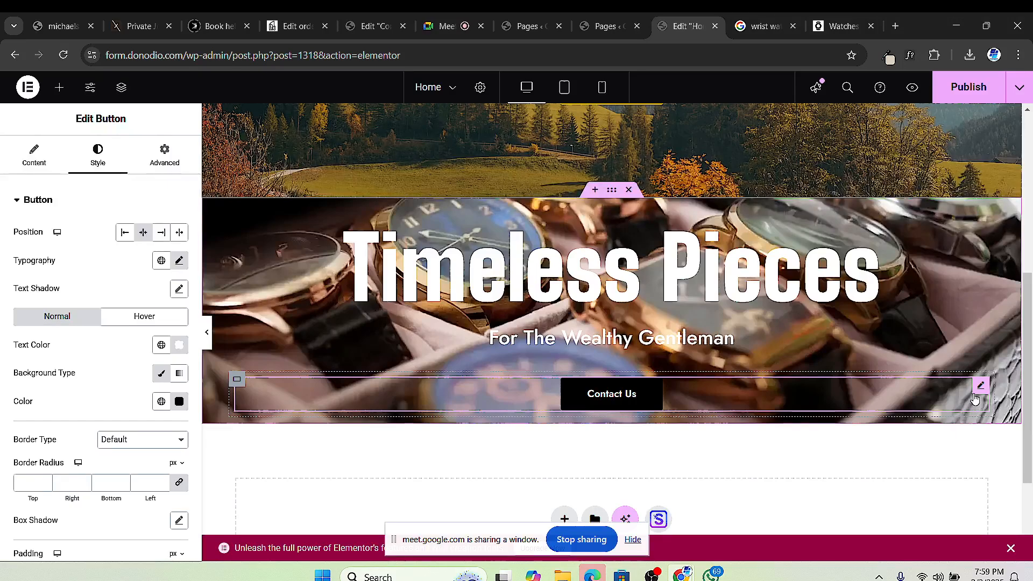
{"action": "right_click", "coordinate": [979, 393]}
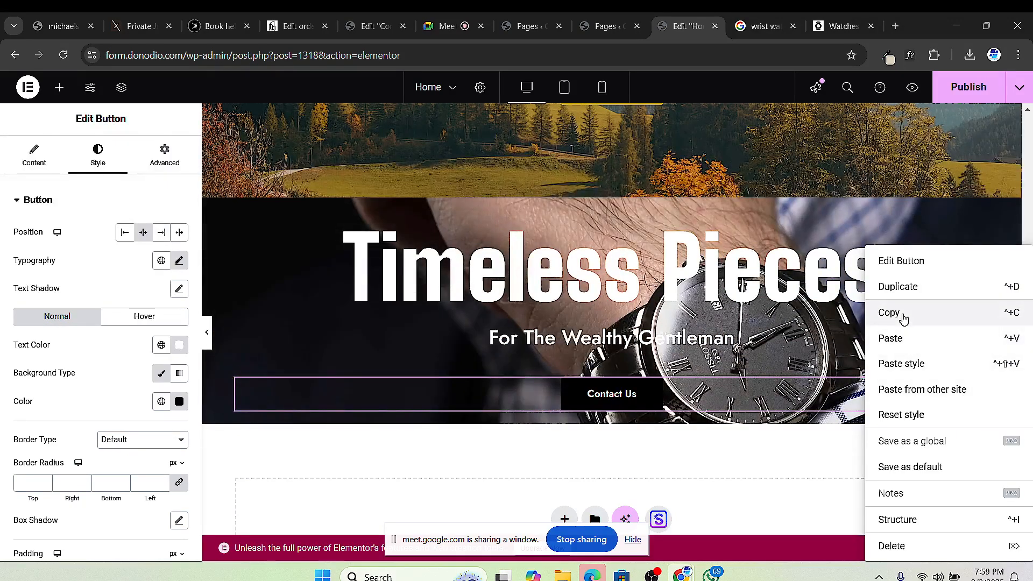
{"action": "left_click", "coordinate": [898, 286]}
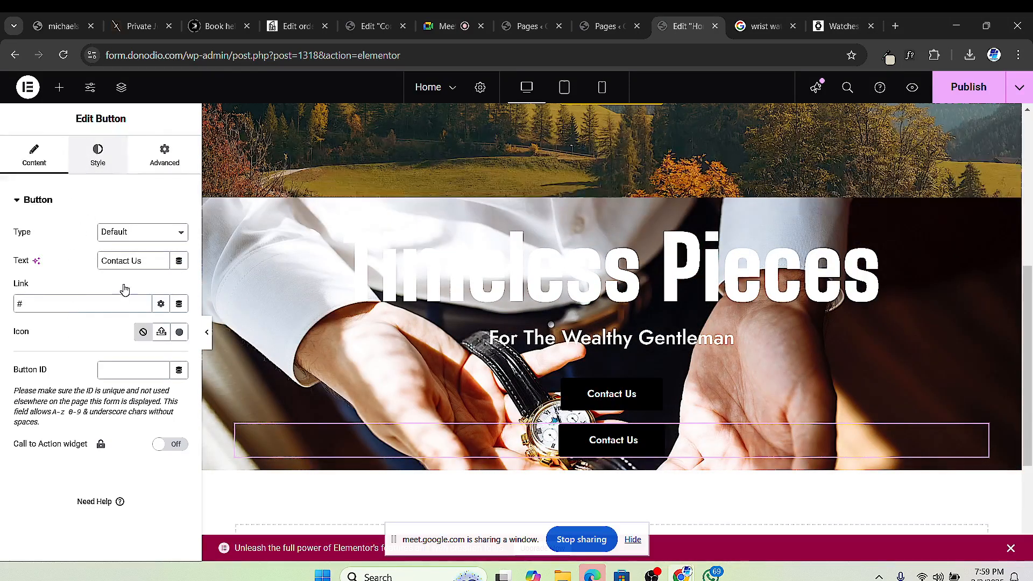
{"action": "left_click", "coordinate": [97, 155]}
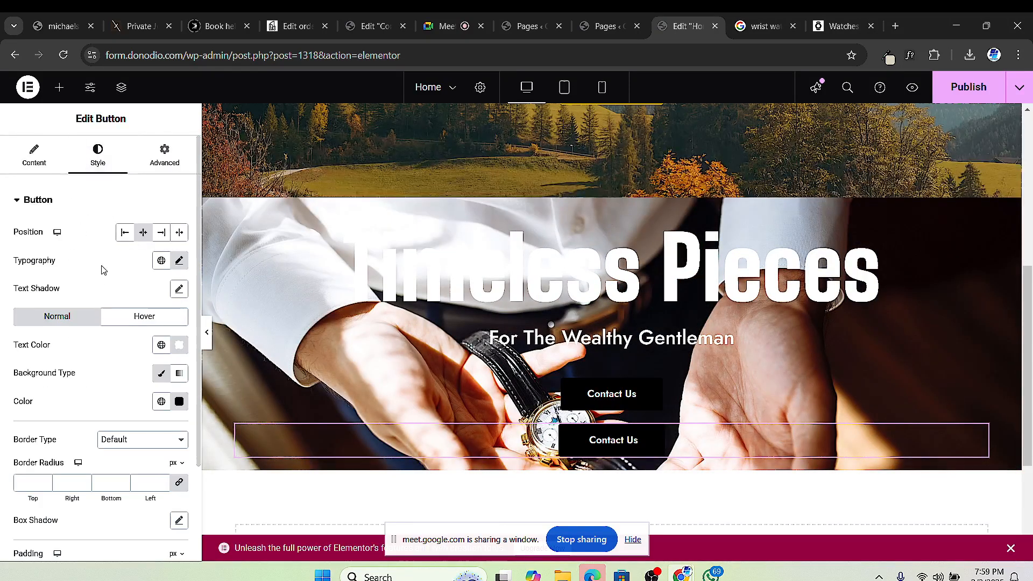
{"action": "left_click", "coordinate": [34, 155]}
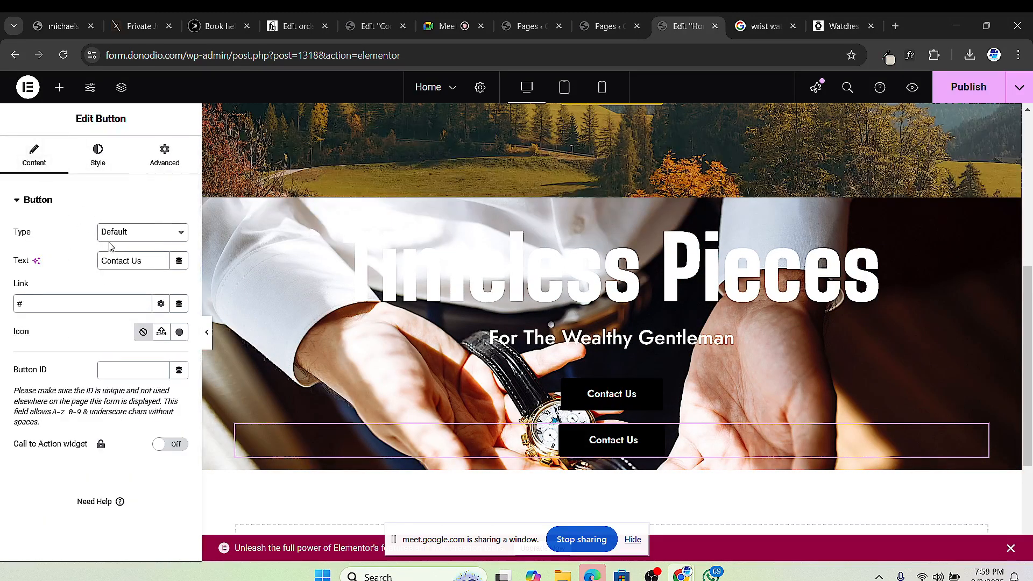
{"action": "triple_click", "coordinate": [128, 263]}
{"action": "type", "text": "S"}
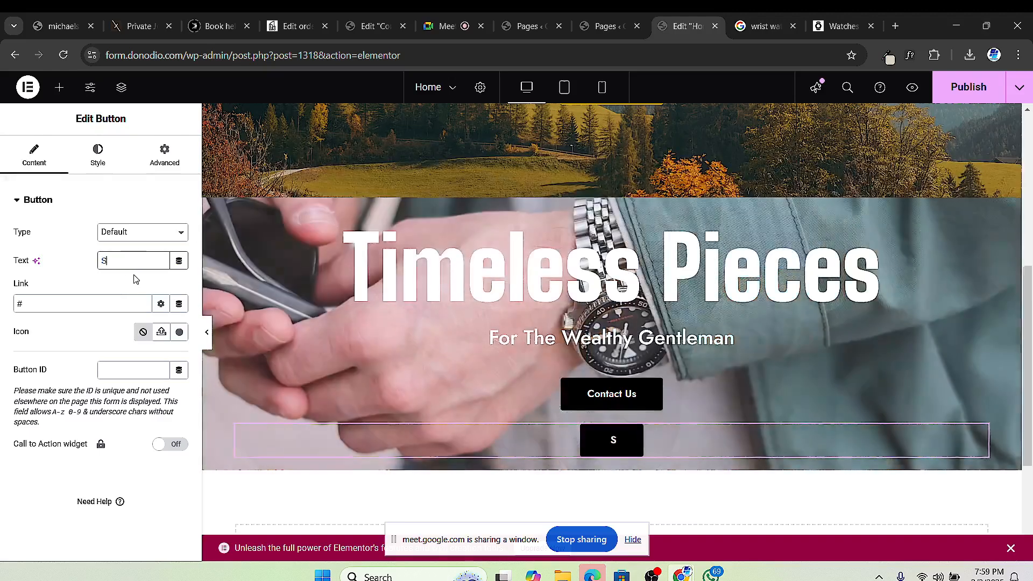
{"action": "type", "text": "hop Now"}
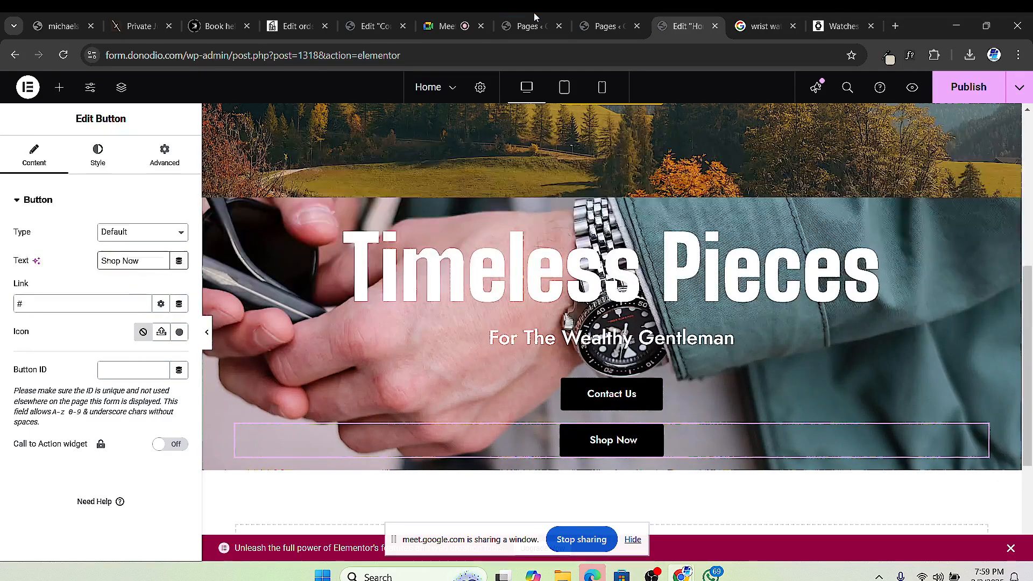
{"action": "left_click", "coordinate": [451, 16]}
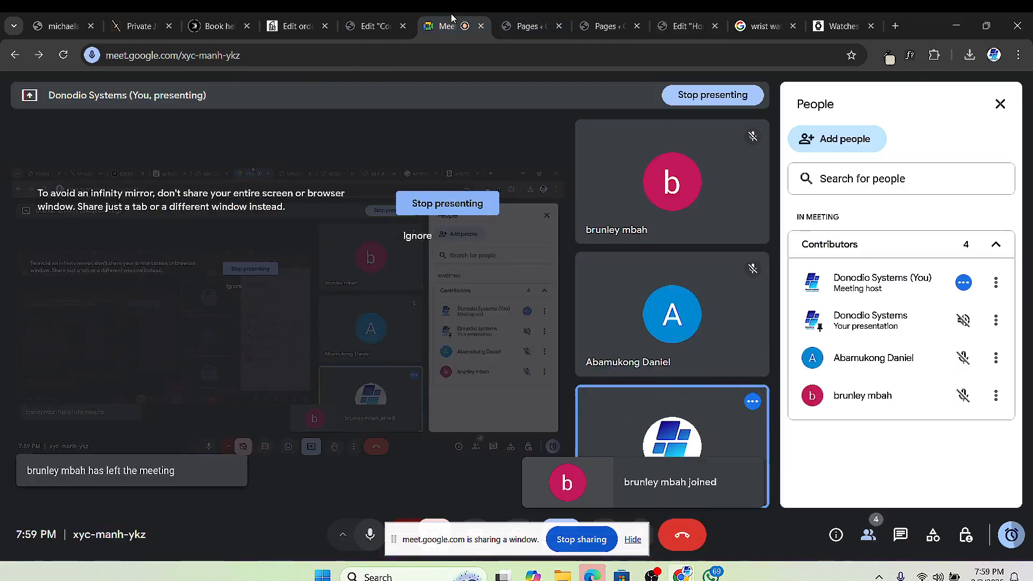
Step: Leave the Google Meet tab and switch back to the Elementor 'Edit Home' editor tab
{"action": "left_click", "coordinate": [683, 28]}
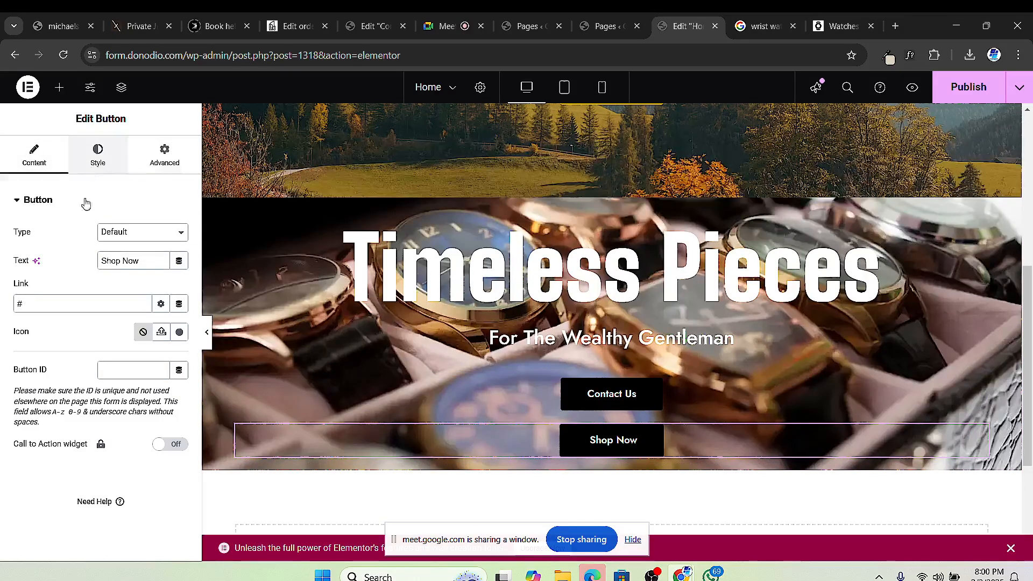
Step: Change the Shop Now button's background colour from black to a rich gold
{"action": "left_click", "coordinate": [97, 154]}
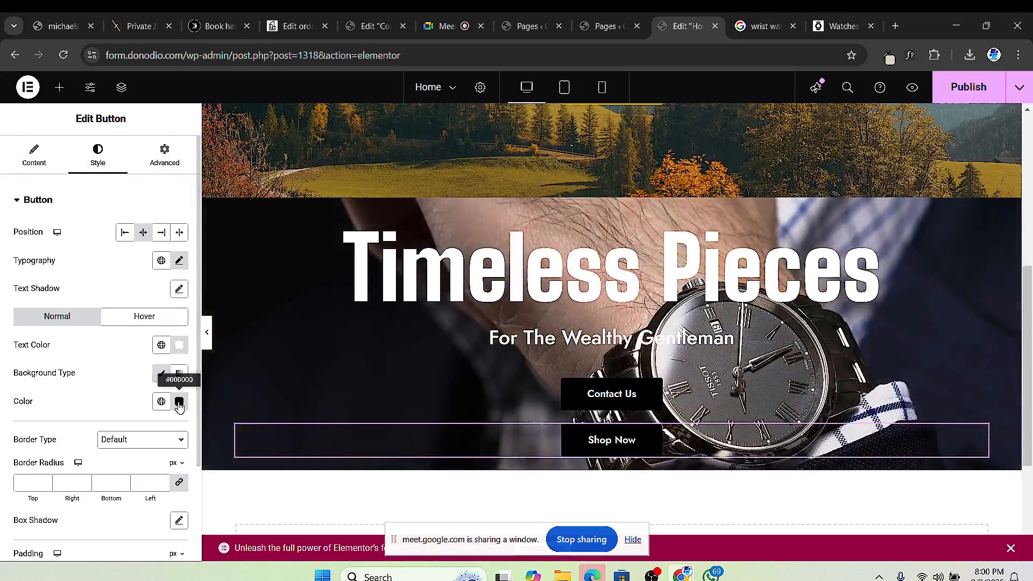
{"action": "left_click", "coordinate": [179, 401]}
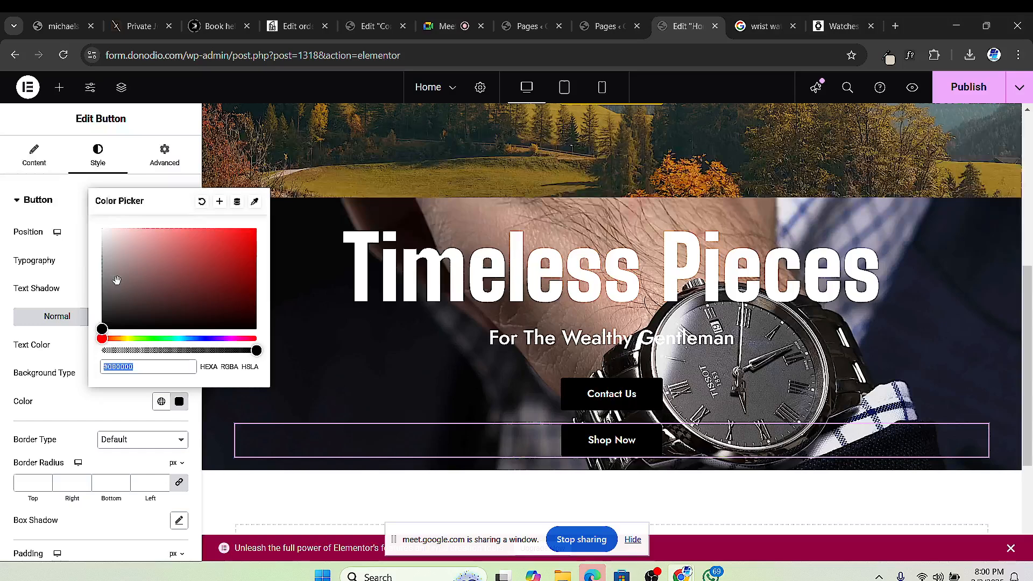
{"action": "left_click_drag", "start_coordinate": [125, 337], "coordinate": [121, 338]}
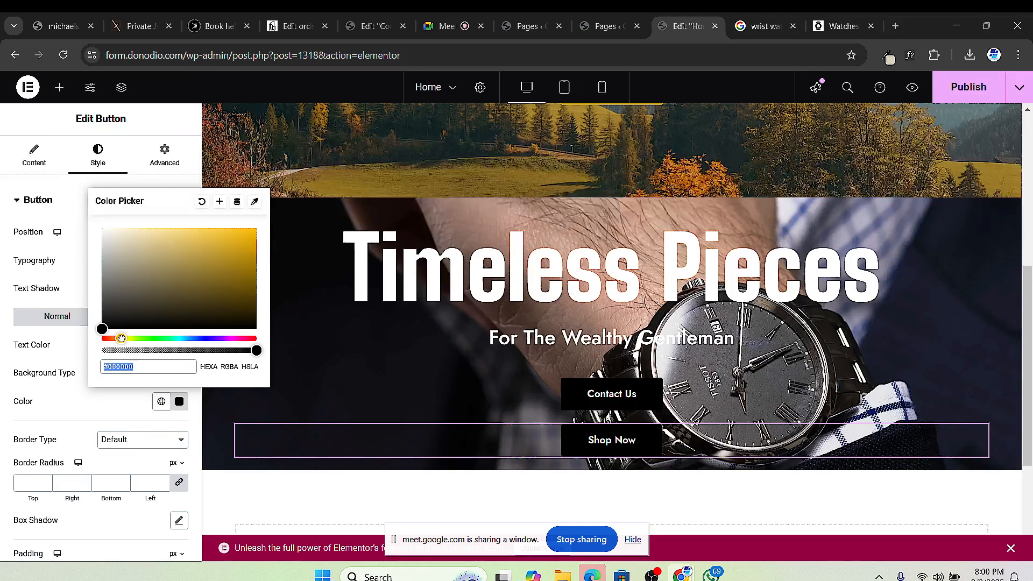
{"action": "left_click_drag", "start_coordinate": [223, 262], "coordinate": [269, 257]}
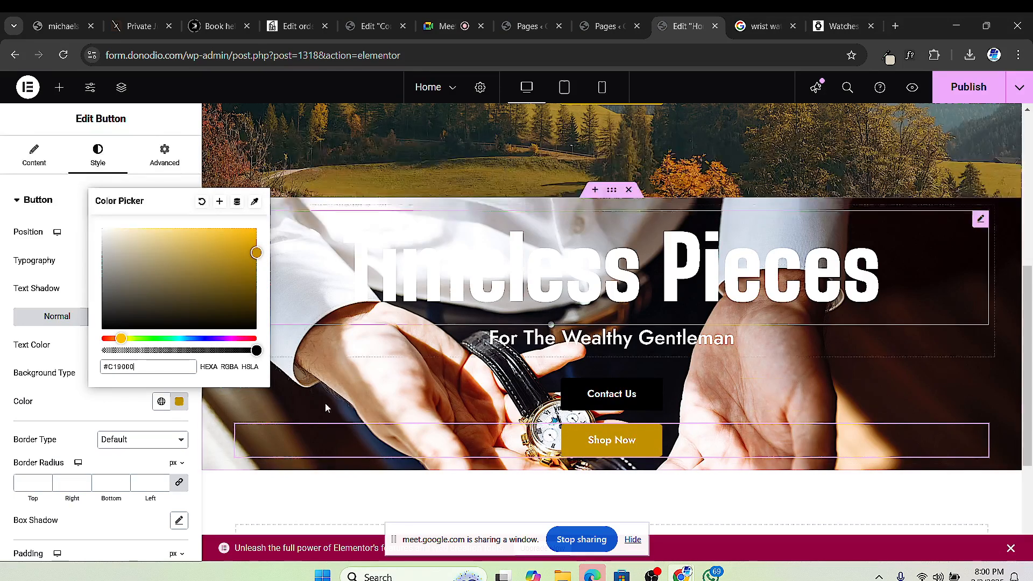
{"action": "left_click", "coordinate": [237, 430]}
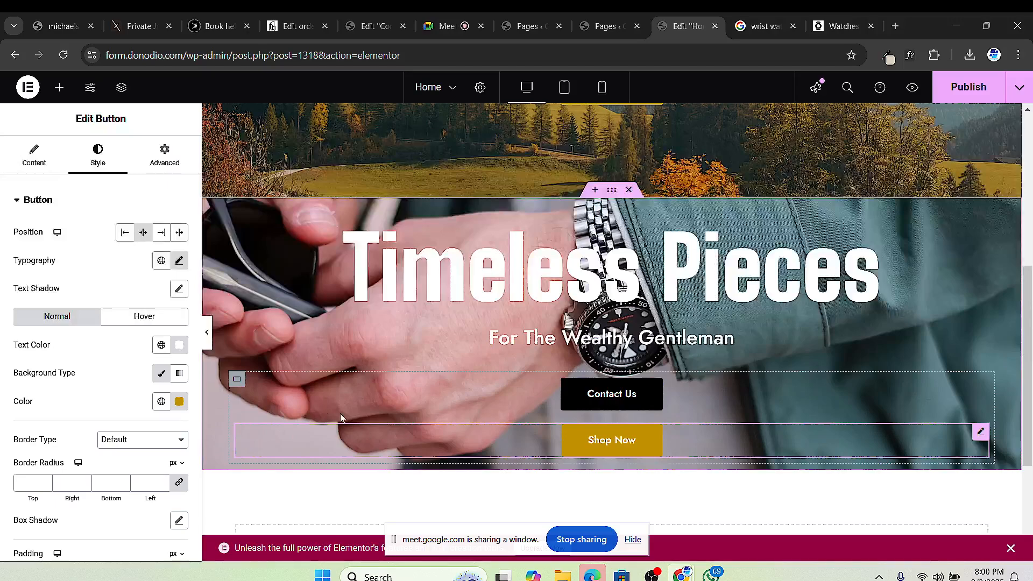
Step: Set the buttons' container to Row - horizontal direction with Justify Content Center
{"action": "left_click", "coordinate": [237, 380]}
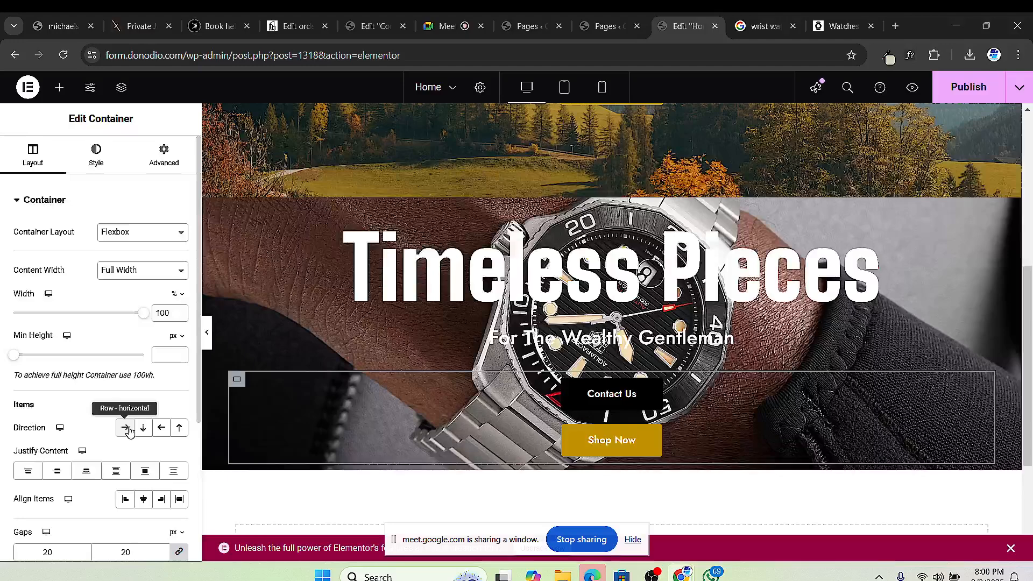
{"action": "left_click", "coordinate": [126, 427]}
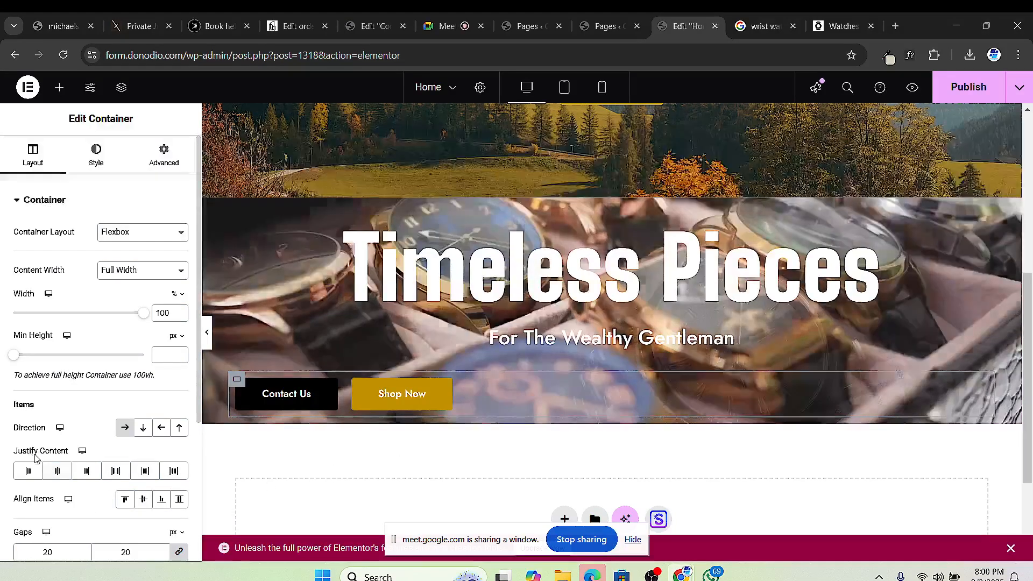
{"action": "left_click", "coordinate": [58, 474]}
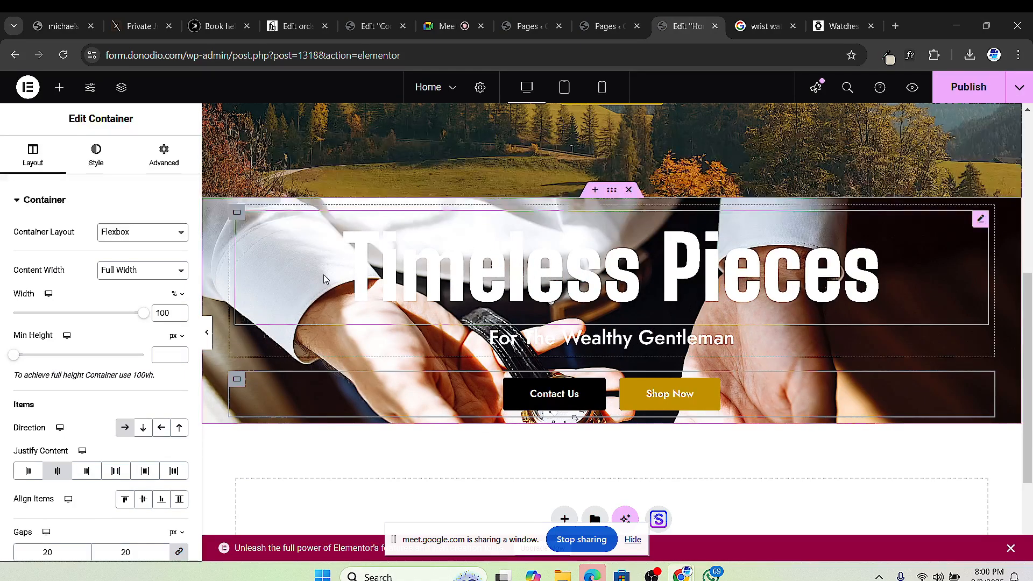
{"action": "scroll", "coordinate": [761, 363], "scroll_direction": "up", "scroll_amount": 2}
{"action": "scroll", "coordinate": [602, 384], "scroll_direction": "down", "scroll_amount": 1}
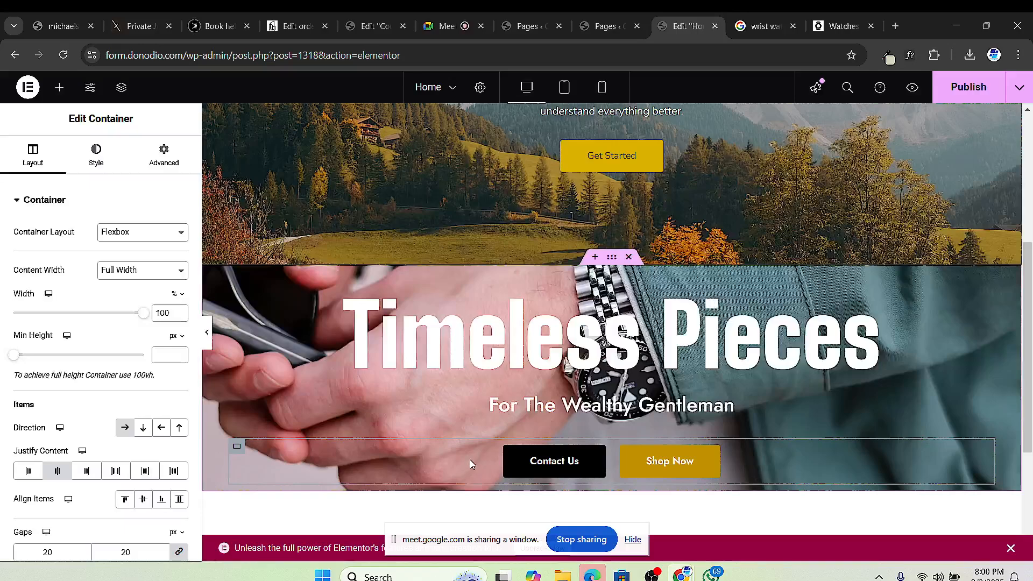
{"action": "scroll", "coordinate": [591, 409], "scroll_direction": "down", "scroll_amount": 1}
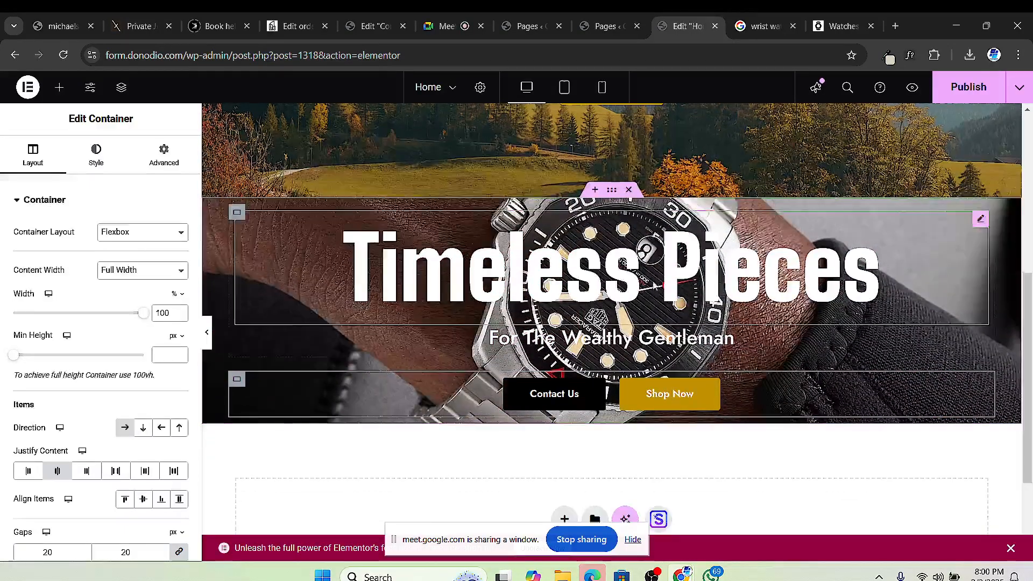
{"action": "left_click", "coordinate": [95, 155]}
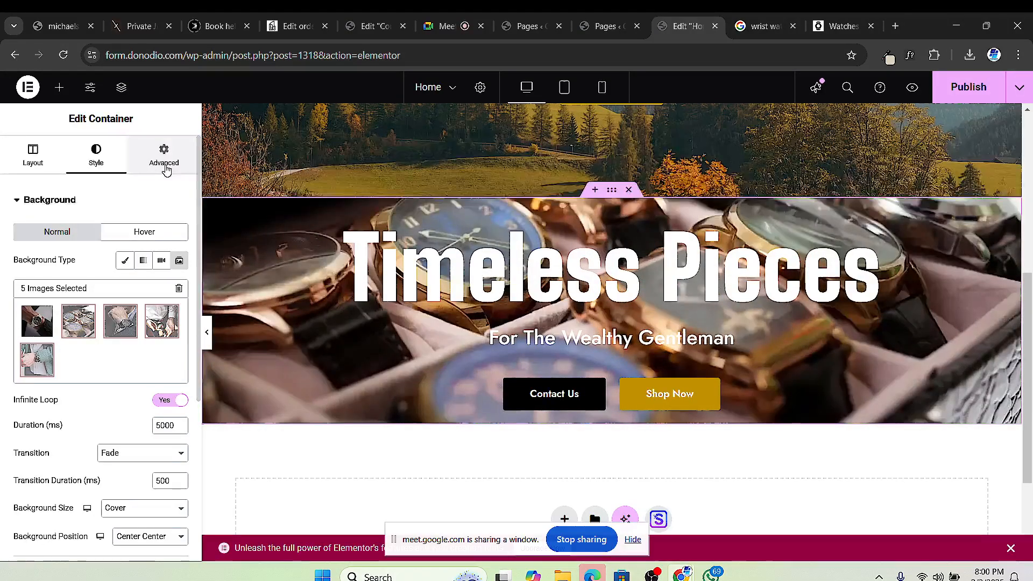
Step: Unlink the container padding and set Top and Bottom to 150 px, sides 0
{"action": "left_click", "coordinate": [164, 156]}
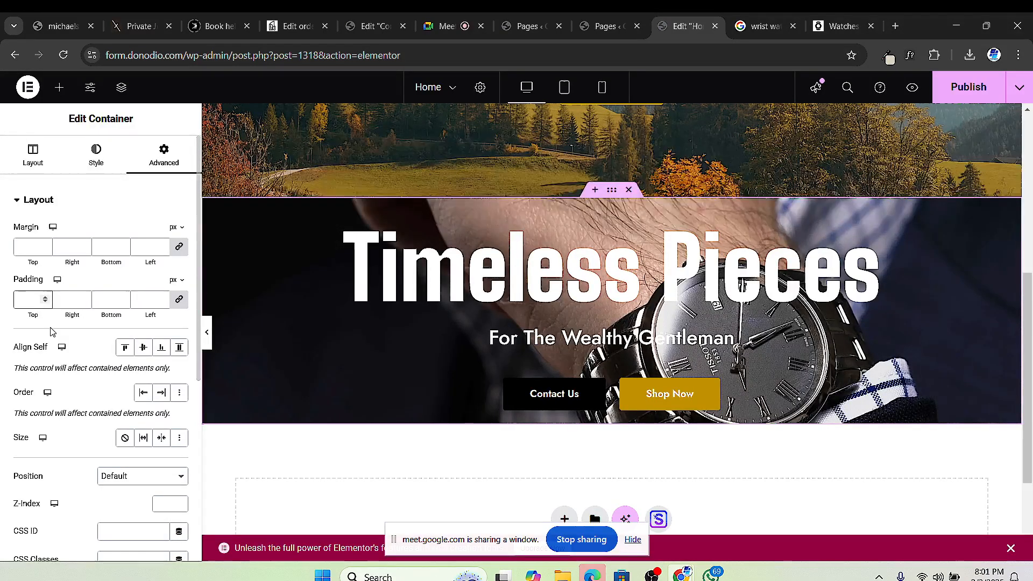
{"action": "left_click", "coordinate": [178, 299]}
{"action": "left_click", "coordinate": [18, 297]}
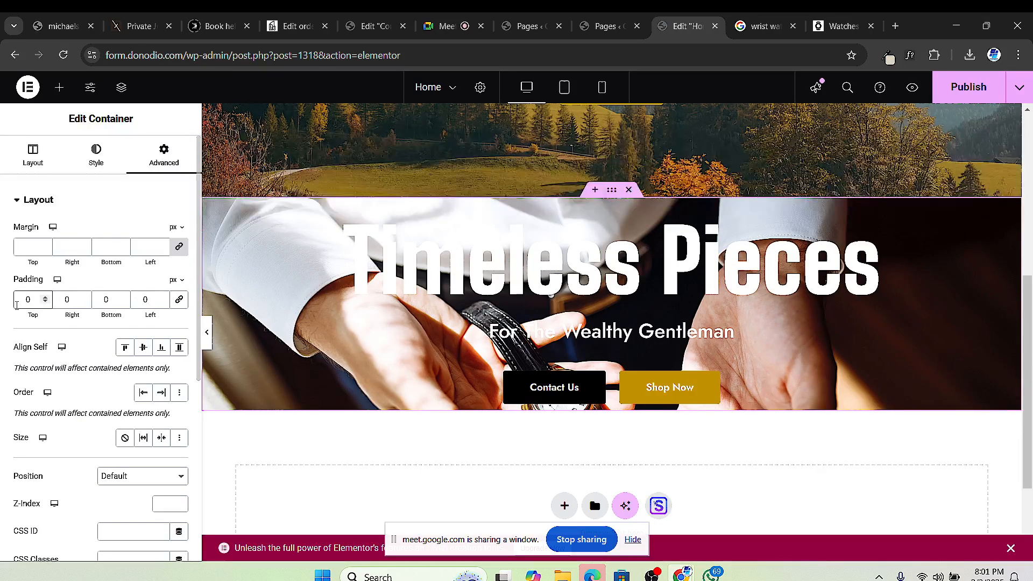
{"action": "type", "text": "15"}
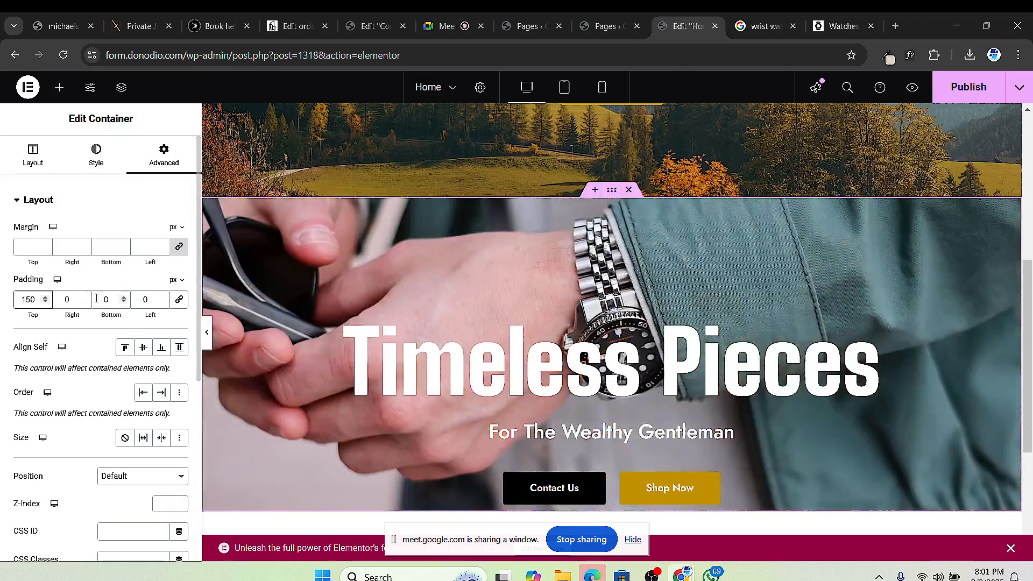
{"action": "left_click", "coordinate": [97, 299]}
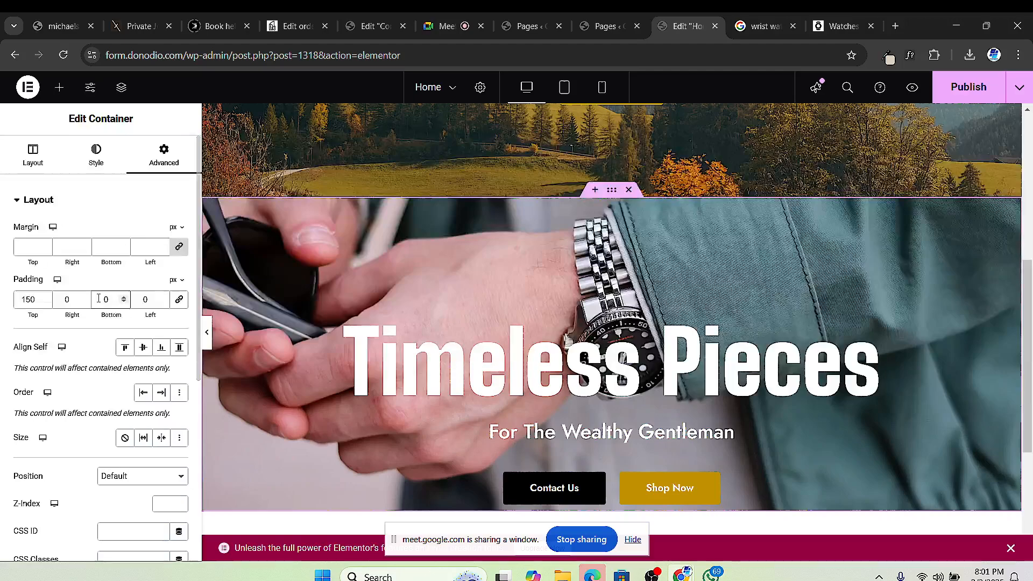
{"action": "type", "text": "15"}
{"action": "scroll", "coordinate": [623, 300], "scroll_direction": "down", "scroll_amount": 5}
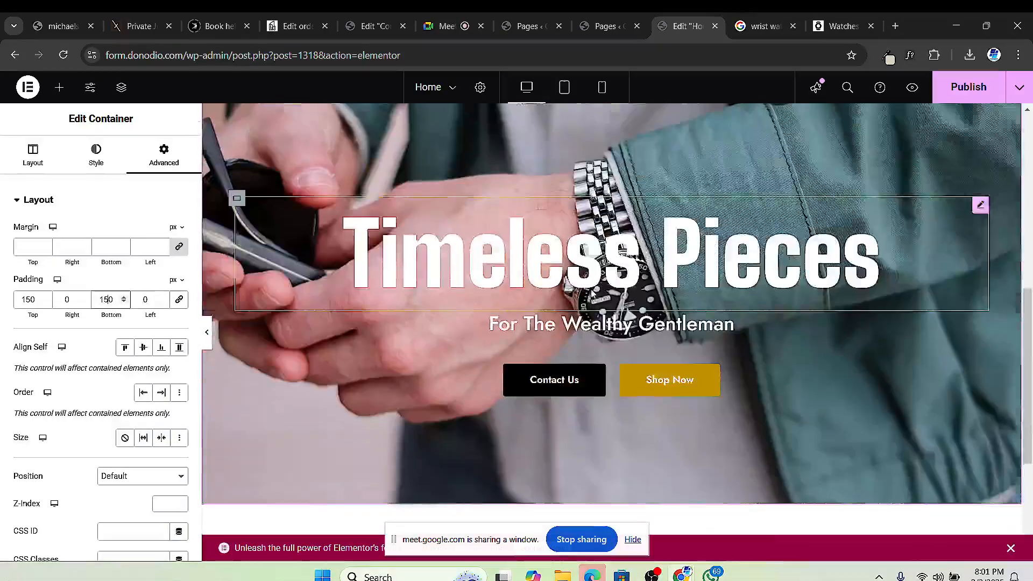
{"action": "scroll", "coordinate": [660, 260], "scroll_direction": "up", "scroll_amount": 3}
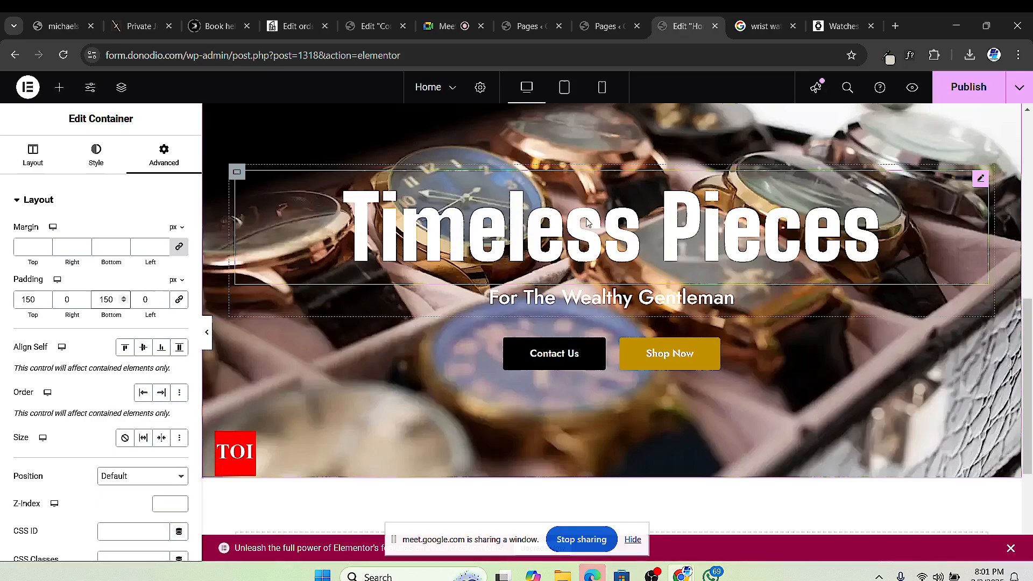
{"action": "scroll", "coordinate": [631, 321], "scroll_direction": "up", "scroll_amount": 1}
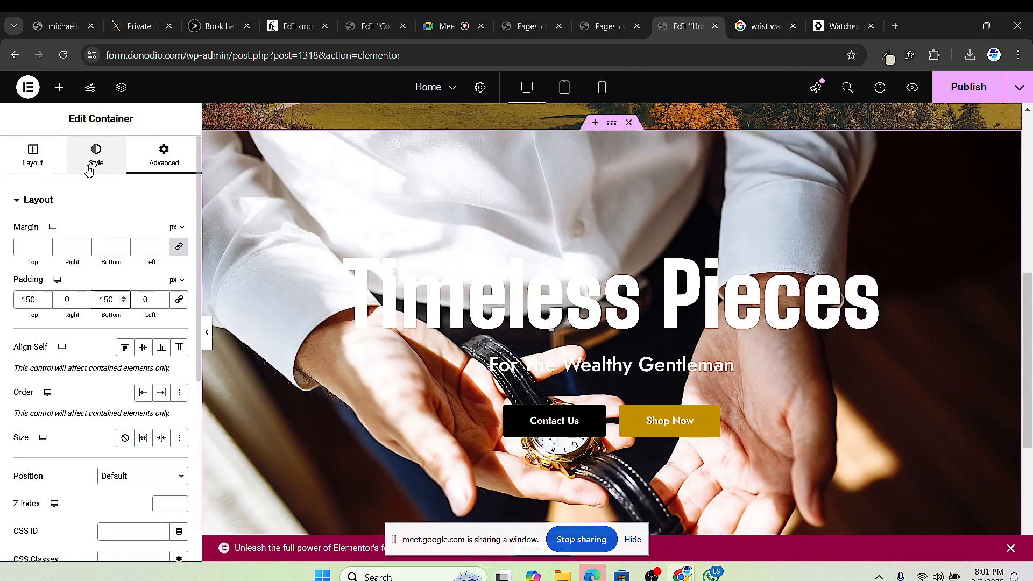
Step: Add a Classic #000000 background overlay at 0.35 opacity to the hero and publish
{"action": "left_click", "coordinate": [88, 167]}
{"action": "scroll", "coordinate": [68, 367], "scroll_direction": "down", "scroll_amount": 5}
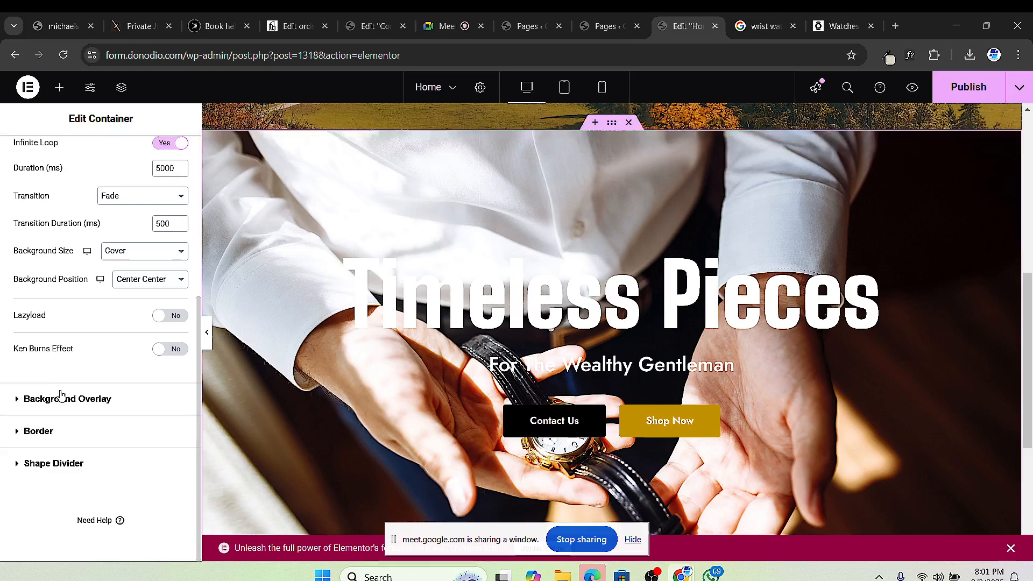
{"action": "left_click", "coordinate": [79, 401]}
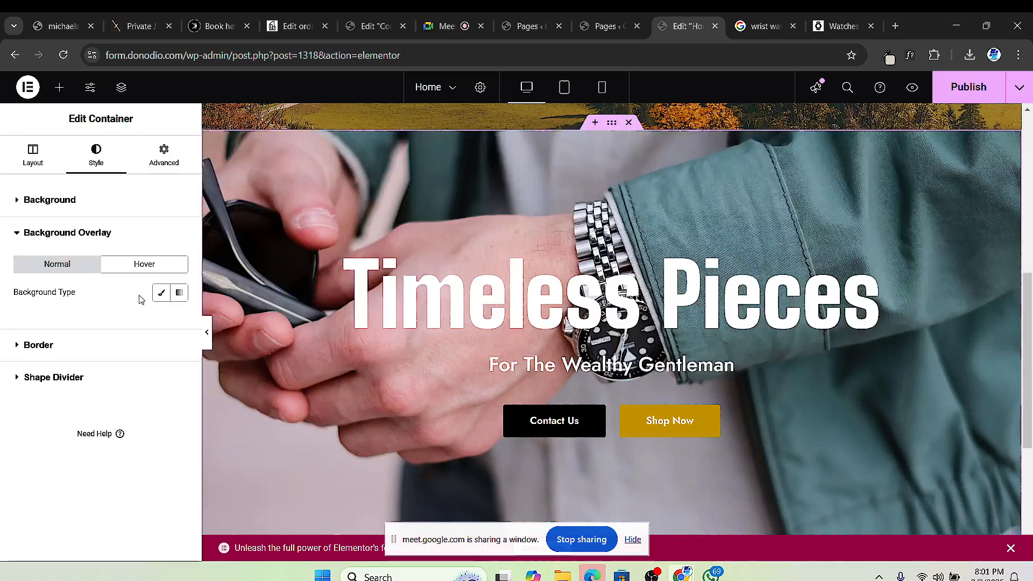
{"action": "left_click", "coordinate": [160, 294]}
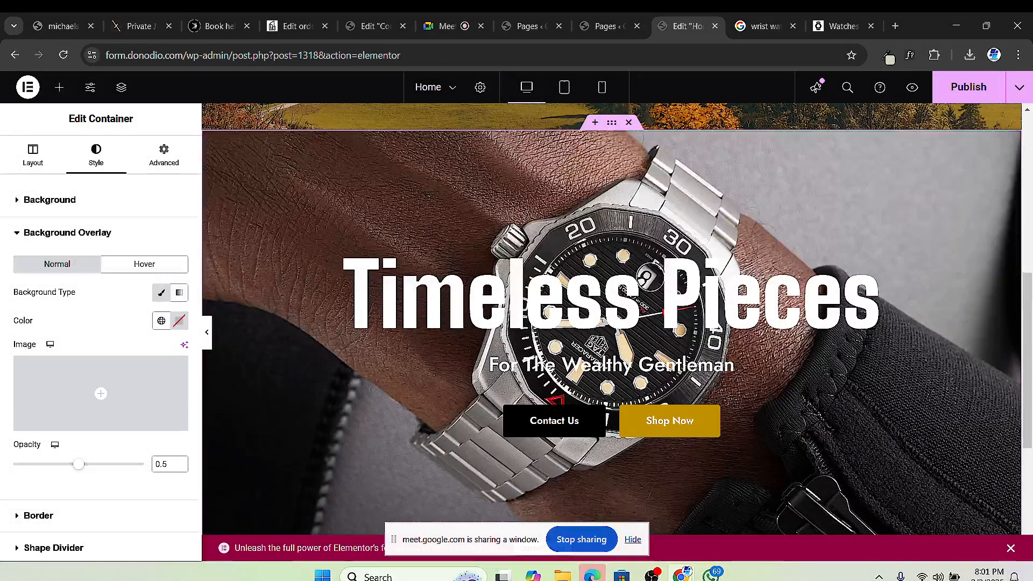
{"action": "left_click", "coordinate": [182, 322]}
{"action": "left_click_drag", "start_coordinate": [149, 452], "coordinate": [21, 513]}
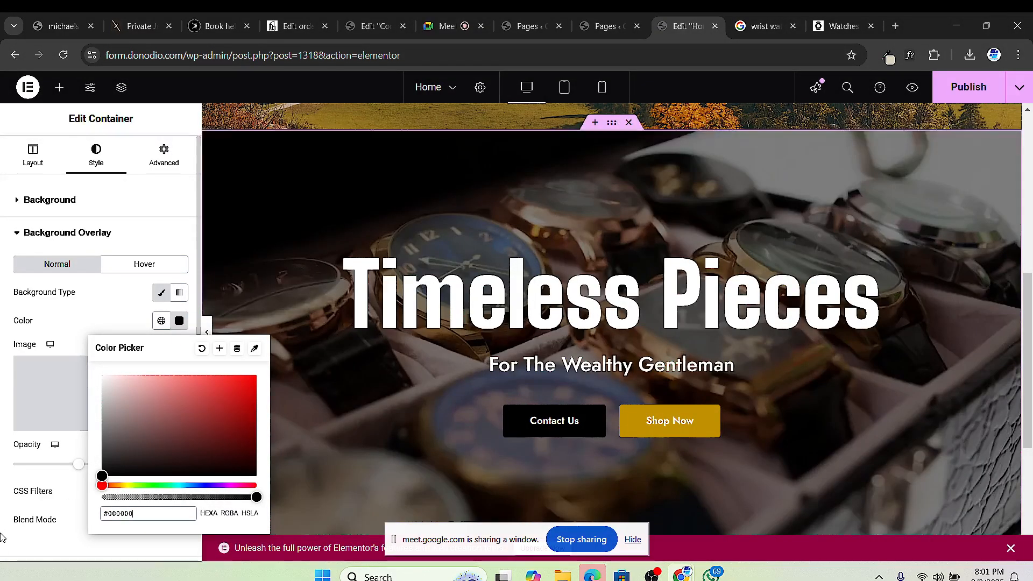
{"action": "left_click", "coordinate": [64, 536]}
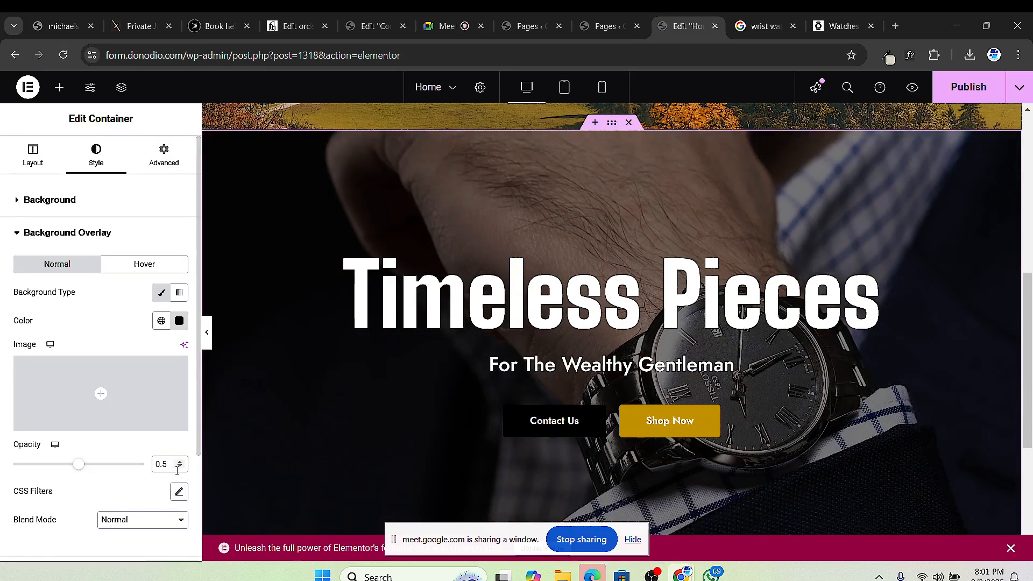
{"action": "left_click", "coordinate": [181, 468]}
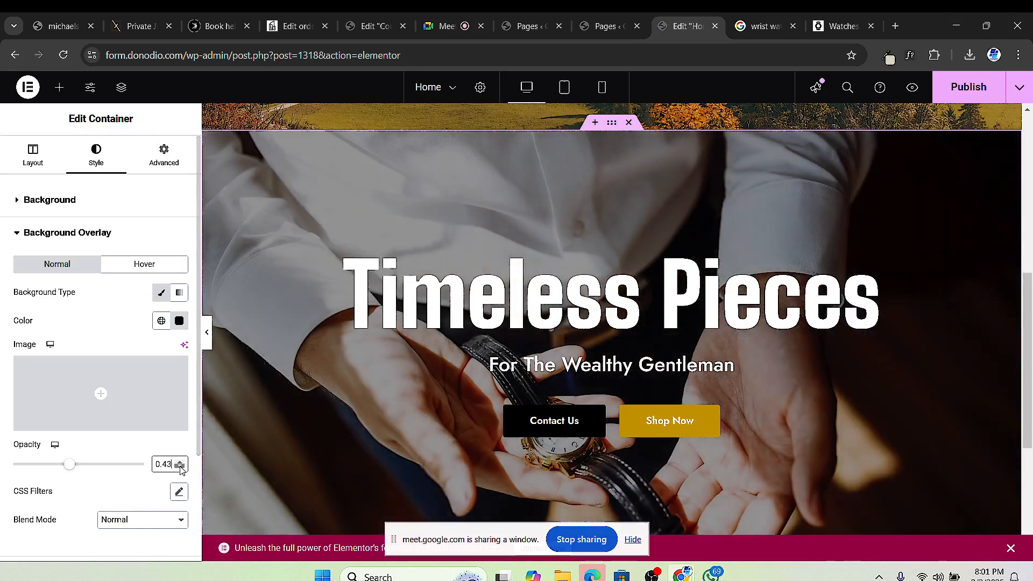
{"action": "left_click", "coordinate": [181, 468]}
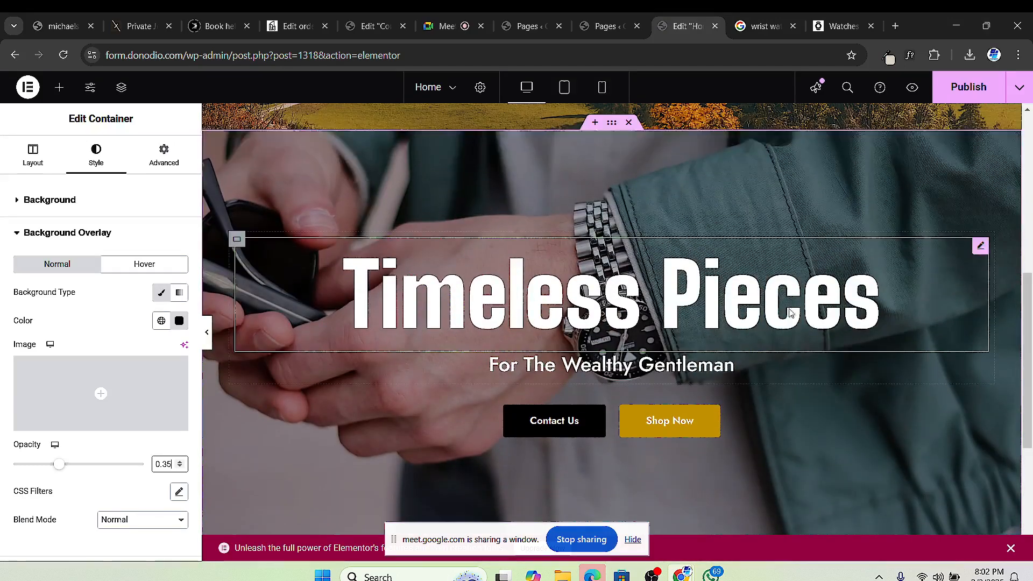
{"action": "left_click", "coordinate": [952, 90]}
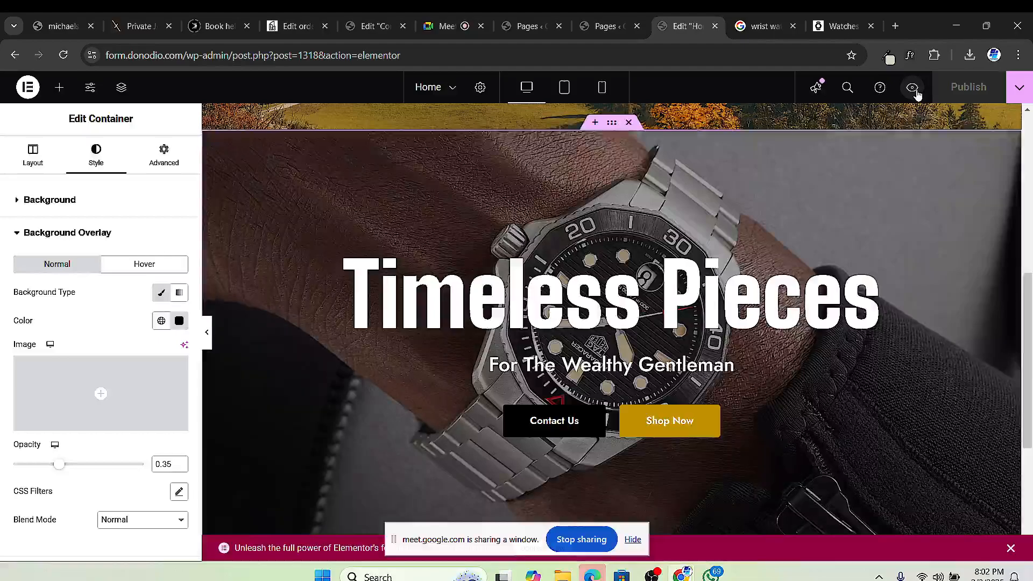
{"action": "left_click", "coordinate": [912, 87]}
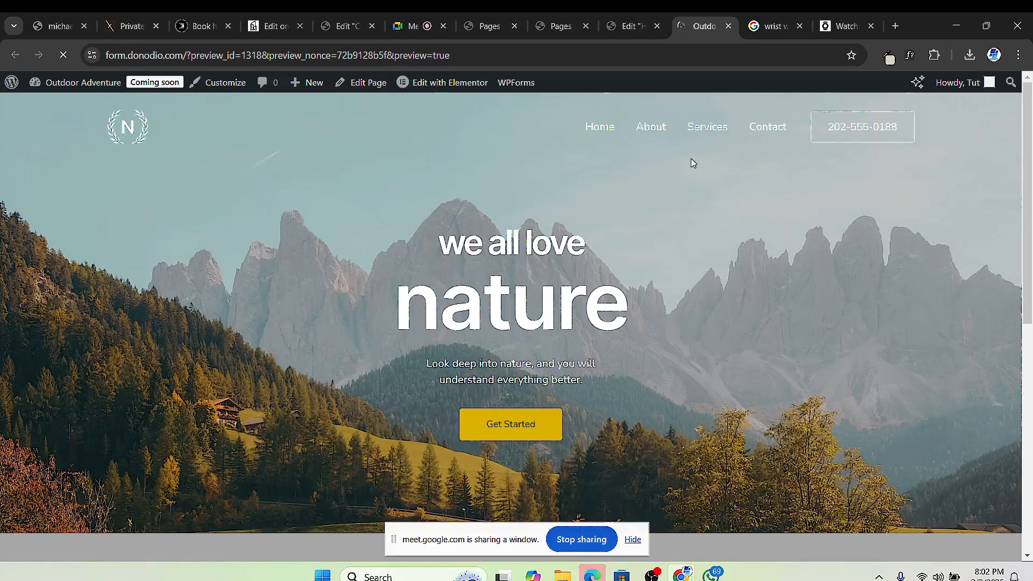
{"action": "scroll", "coordinate": [690, 158], "scroll_direction": "down", "scroll_amount": 10}
{"action": "scroll", "coordinate": [673, 224], "scroll_direction": "up", "scroll_amount": 1}
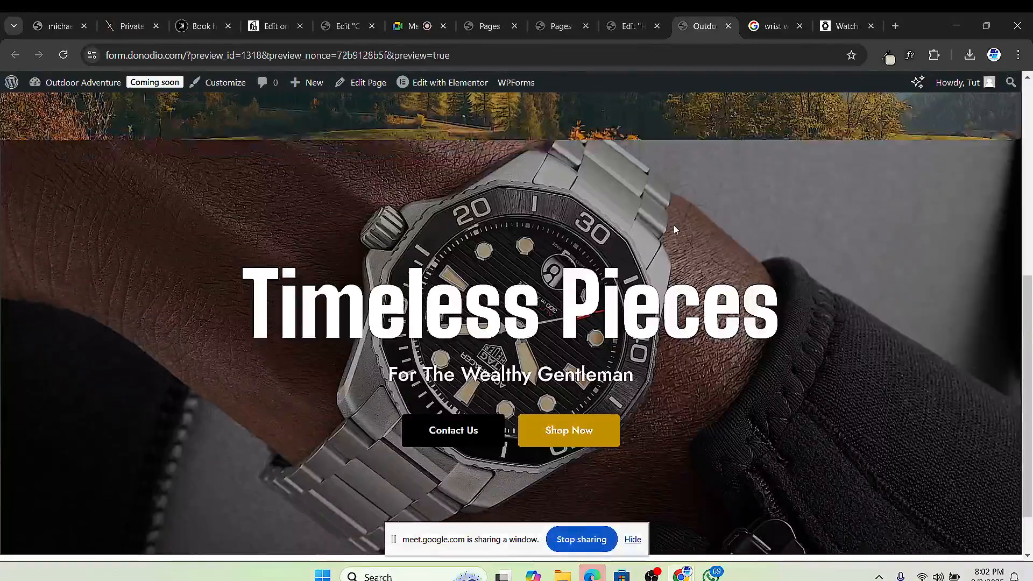
{"action": "scroll", "coordinate": [673, 225], "scroll_direction": "down", "scroll_amount": 1}
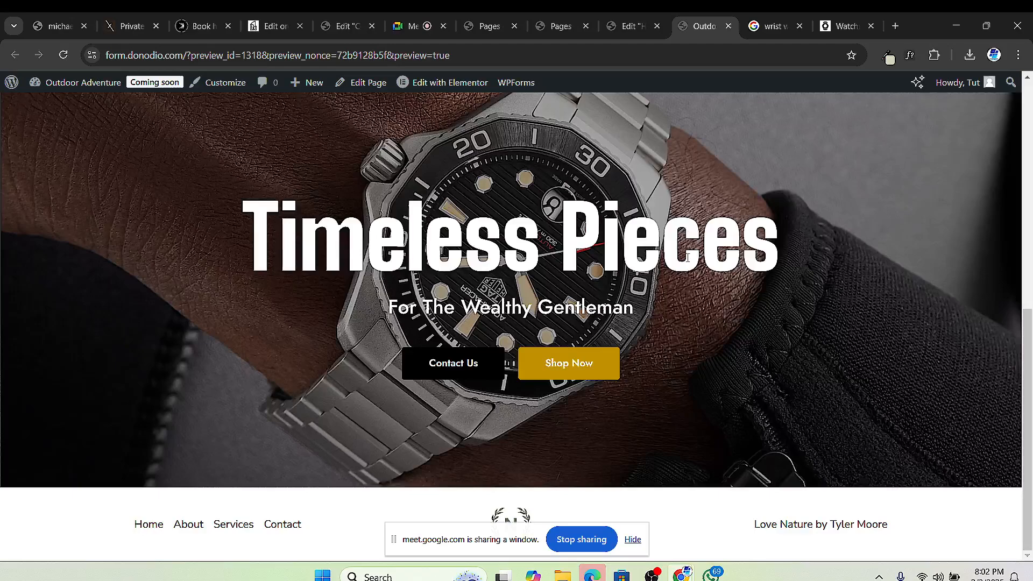
{"action": "scroll", "coordinate": [686, 253], "scroll_direction": "up", "scroll_amount": 1}
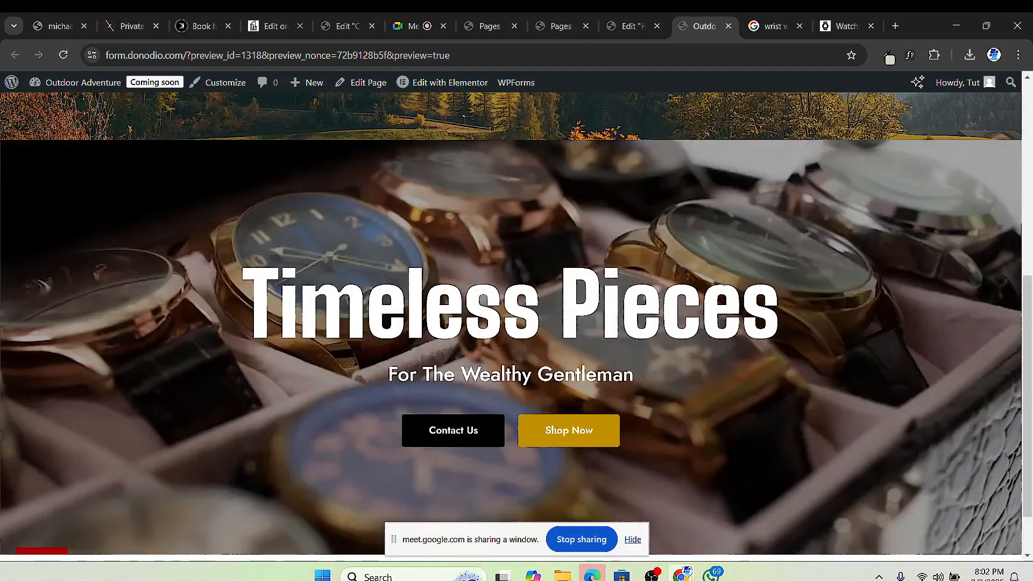
{"action": "left_click", "coordinate": [629, 25]}
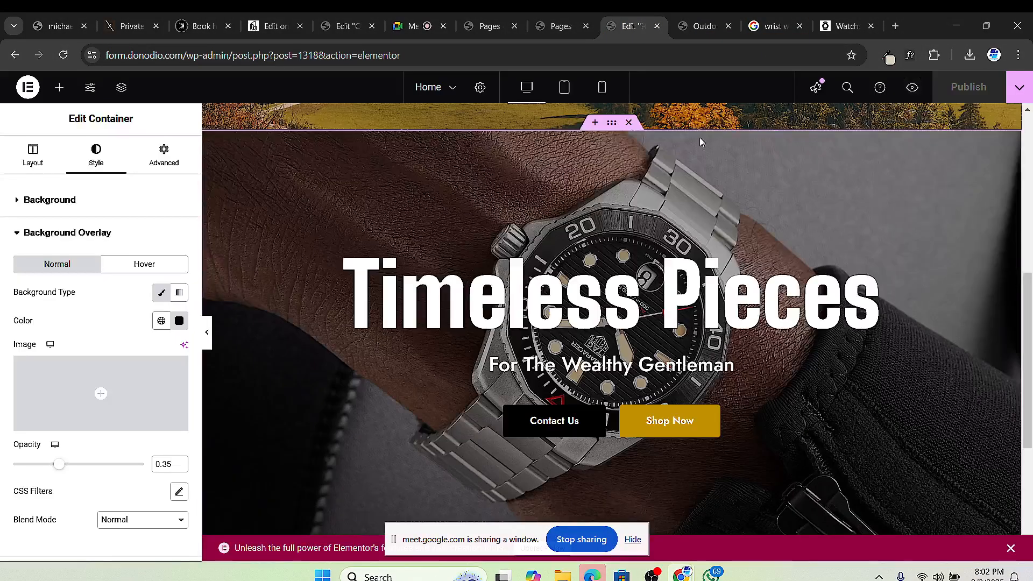
{"action": "left_click", "coordinate": [602, 88]}
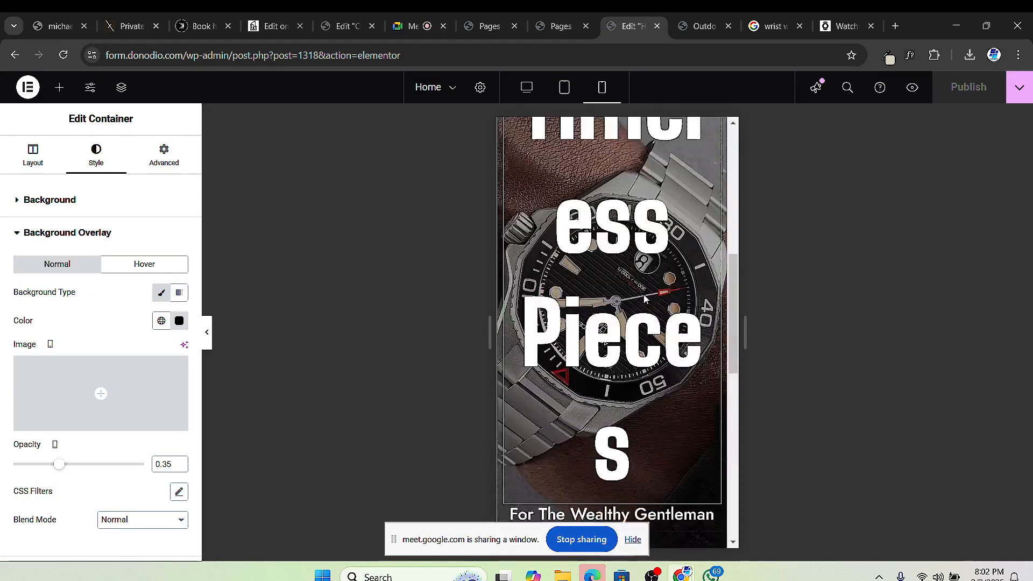
{"action": "scroll", "coordinate": [656, 307], "scroll_direction": "down", "scroll_amount": 10}
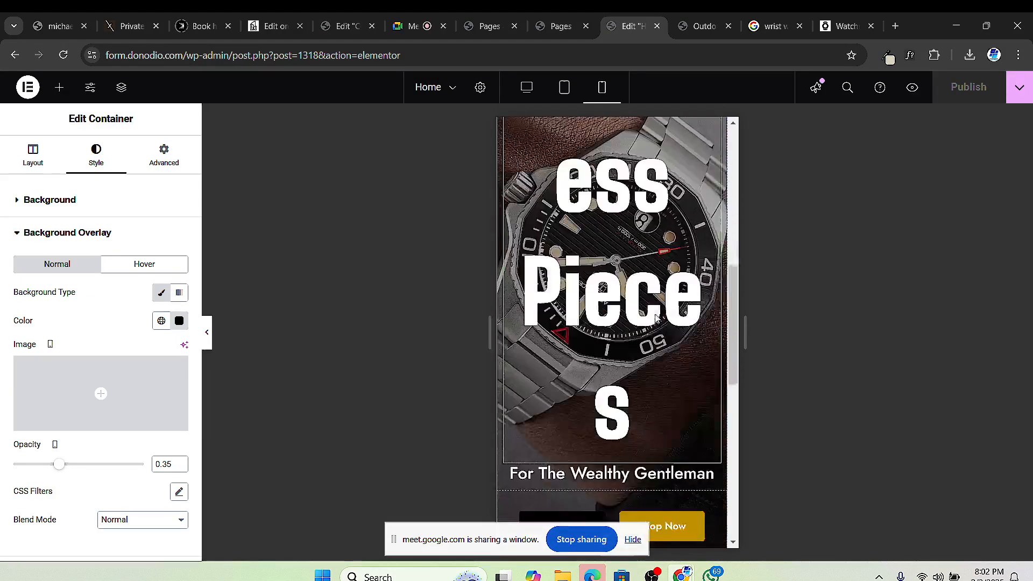
{"action": "scroll", "coordinate": [657, 316], "scroll_direction": "down", "scroll_amount": 1}
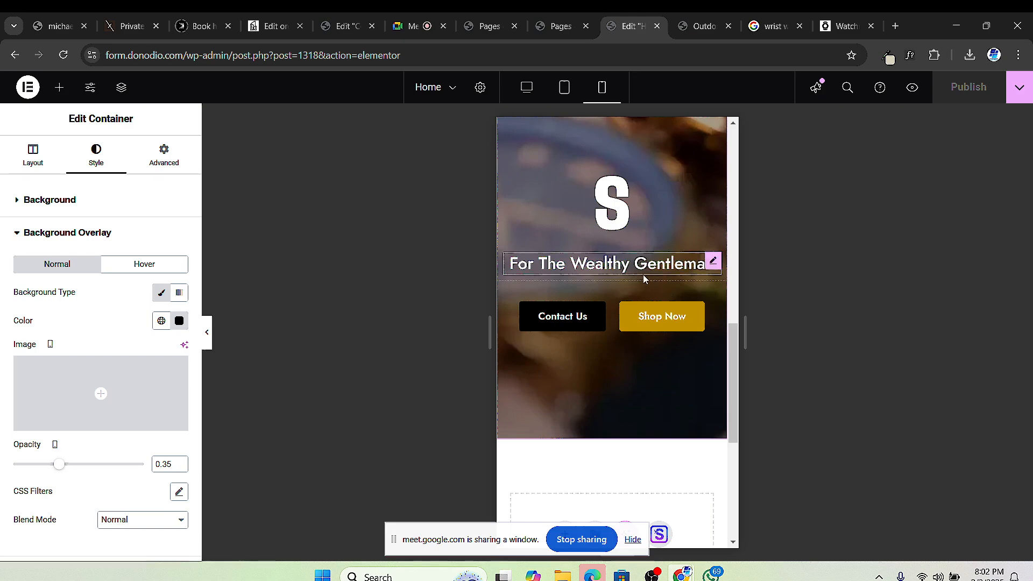
{"action": "left_click", "coordinate": [526, 87]}
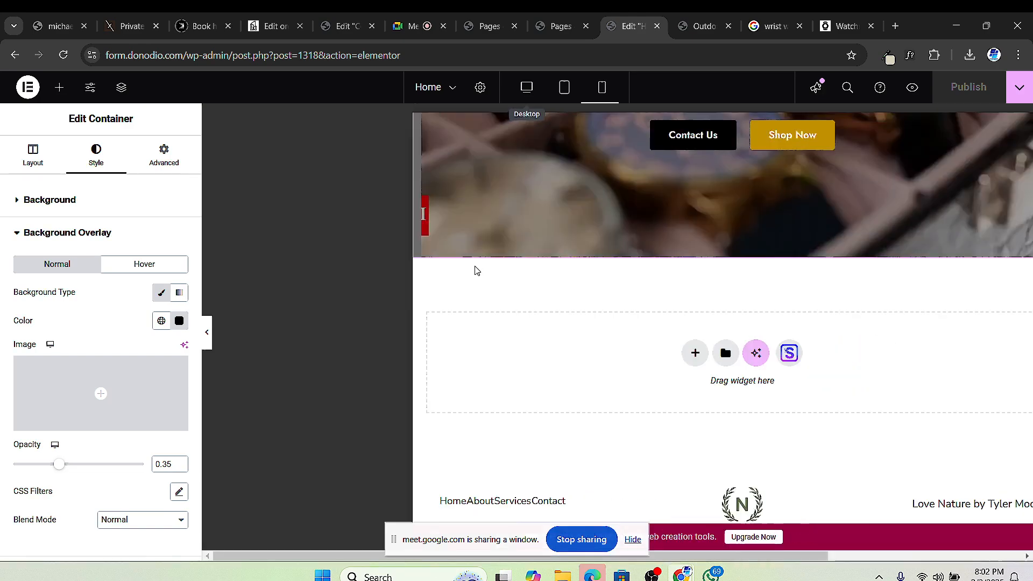
{"action": "scroll", "coordinate": [602, 280], "scroll_direction": "up", "scroll_amount": 8}
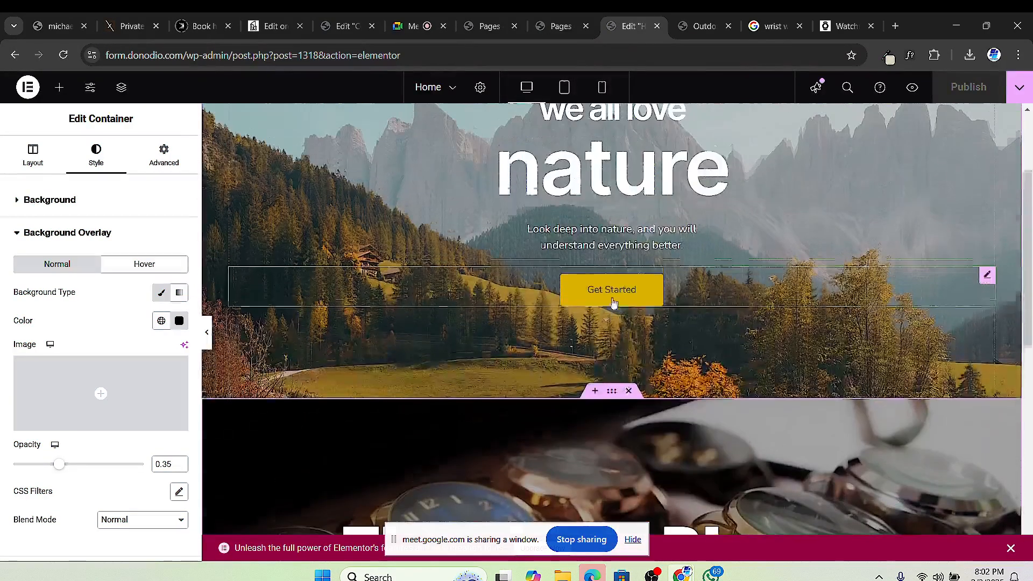
{"action": "scroll", "coordinate": [622, 313], "scroll_direction": "down", "scroll_amount": 1}
{"action": "scroll", "coordinate": [622, 313], "scroll_direction": "down", "scroll_amount": 1}
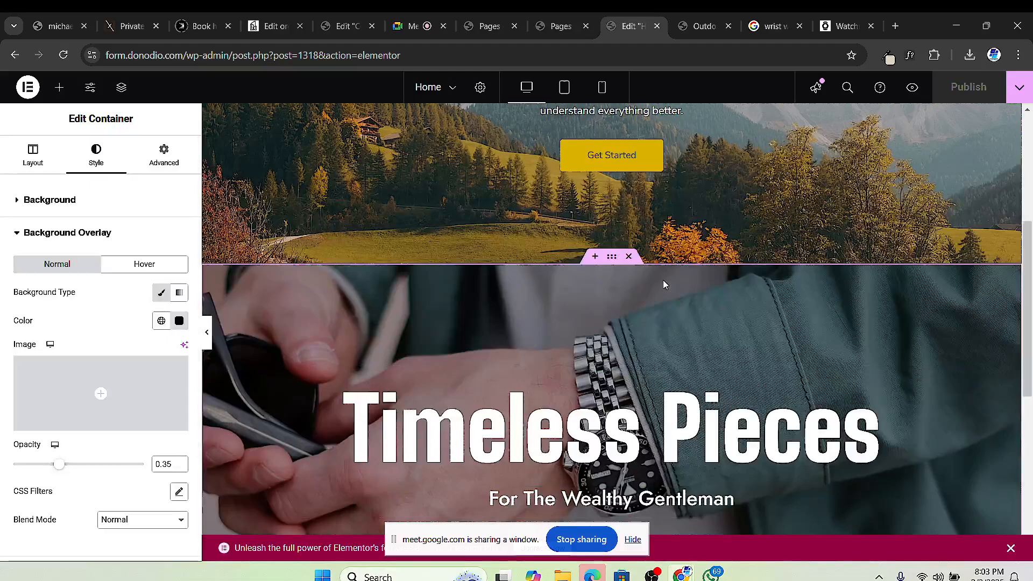
{"action": "scroll", "coordinate": [610, 255], "scroll_direction": "up", "scroll_amount": 5}
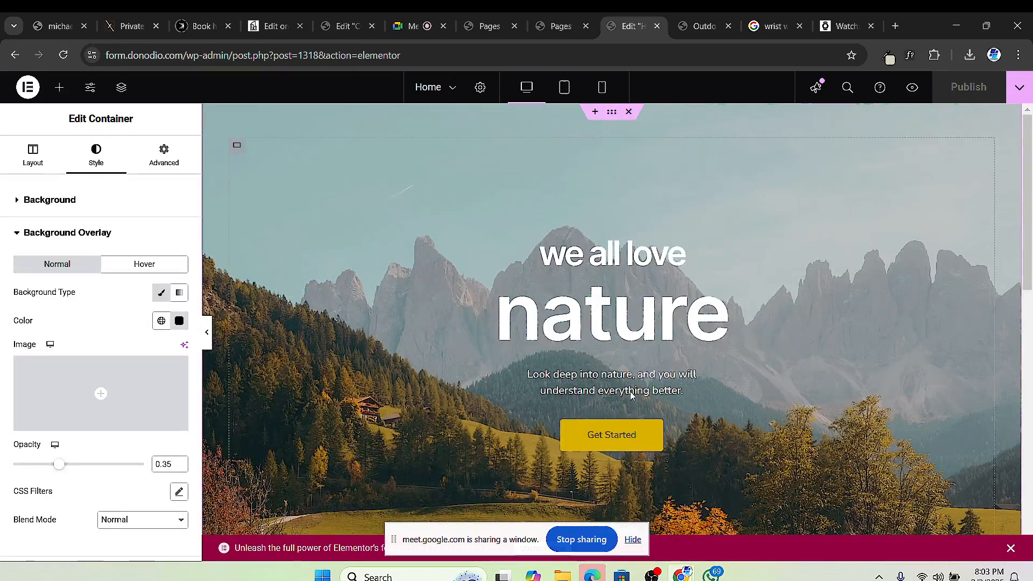
{"action": "scroll", "coordinate": [638, 293], "scroll_direction": "down", "scroll_amount": 4}
{"action": "scroll", "coordinate": [635, 350], "scroll_direction": "up", "scroll_amount": 3}
{"action": "scroll", "coordinate": [651, 376], "scroll_direction": "down", "scroll_amount": 4}
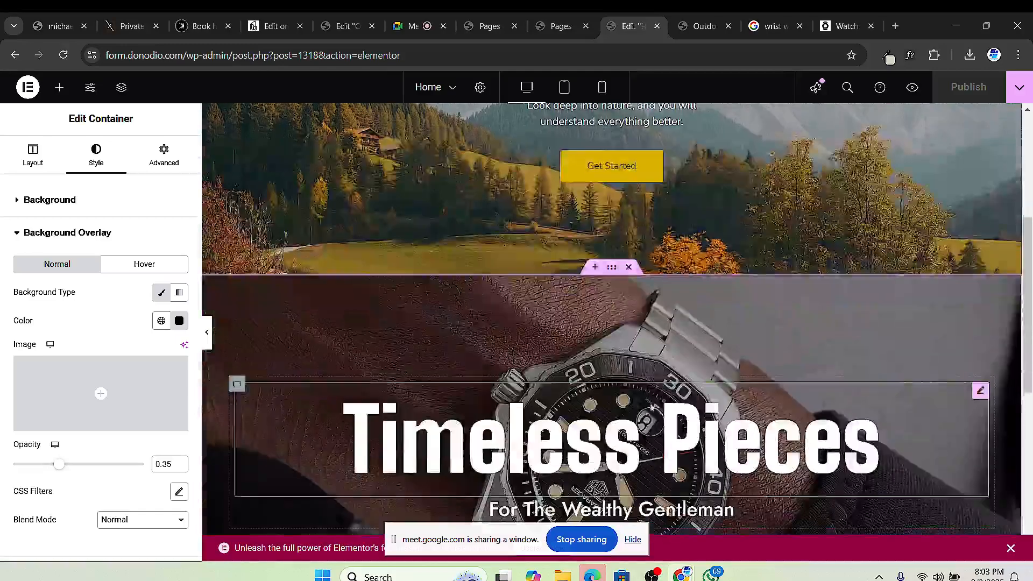
{"action": "scroll", "coordinate": [661, 324], "scroll_direction": "up", "scroll_amount": 5}
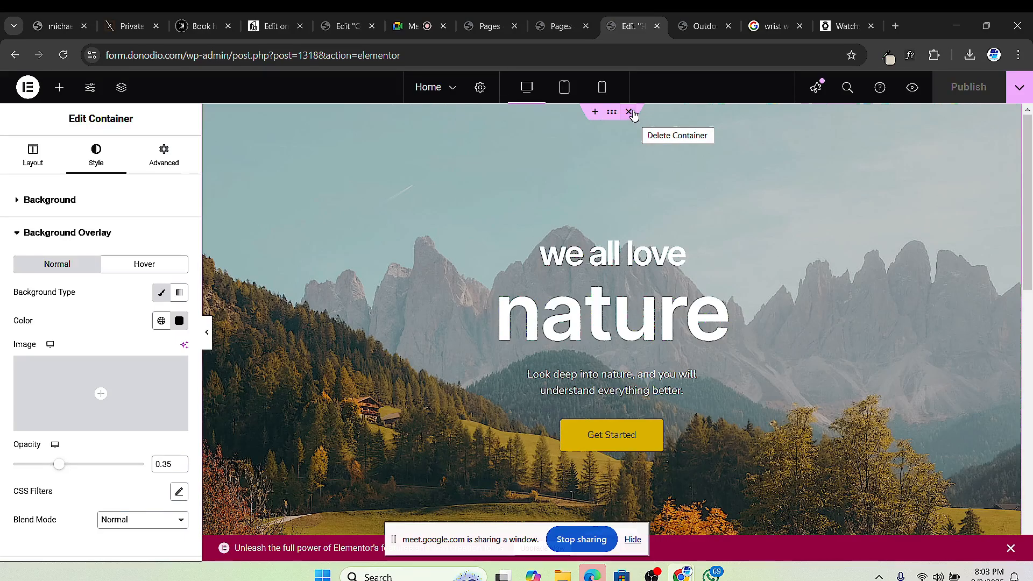
Step: Delete the nature hero container, publish, and check the live preview before returning to the editor
{"action": "left_click", "coordinate": [633, 115]}
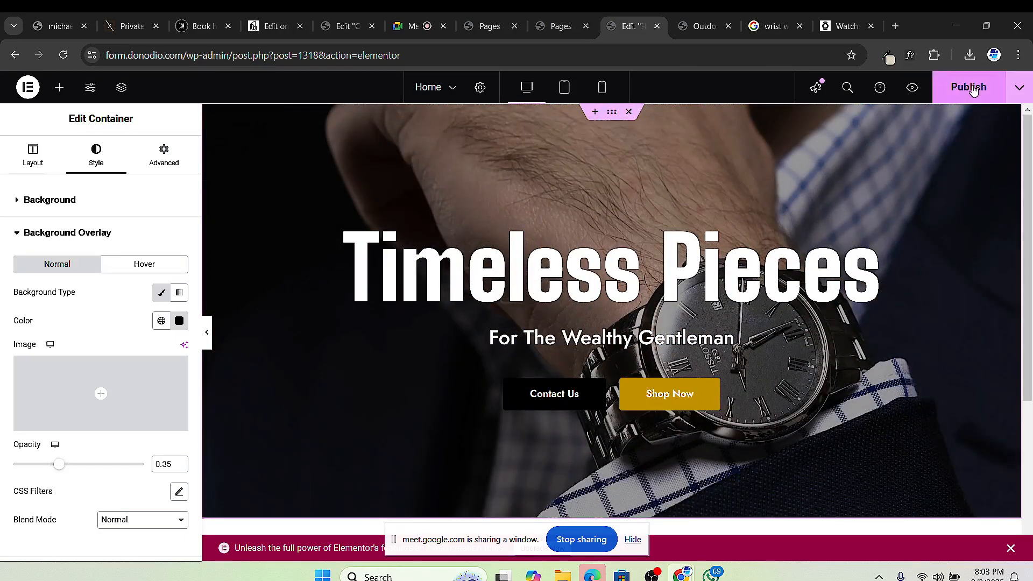
{"action": "left_click", "coordinate": [972, 89]}
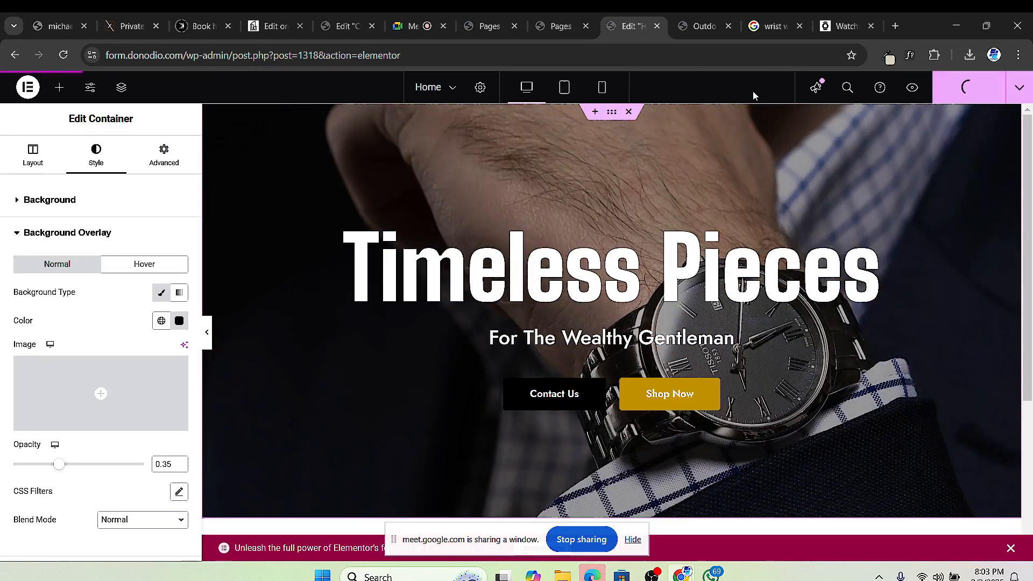
{"action": "left_click", "coordinate": [701, 25]}
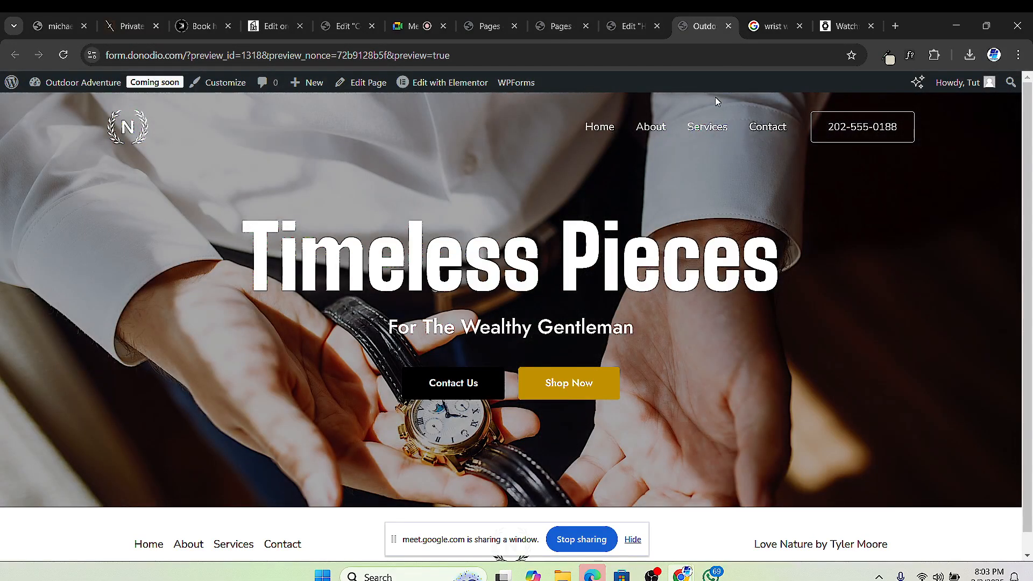
{"action": "left_click", "coordinate": [633, 24]}
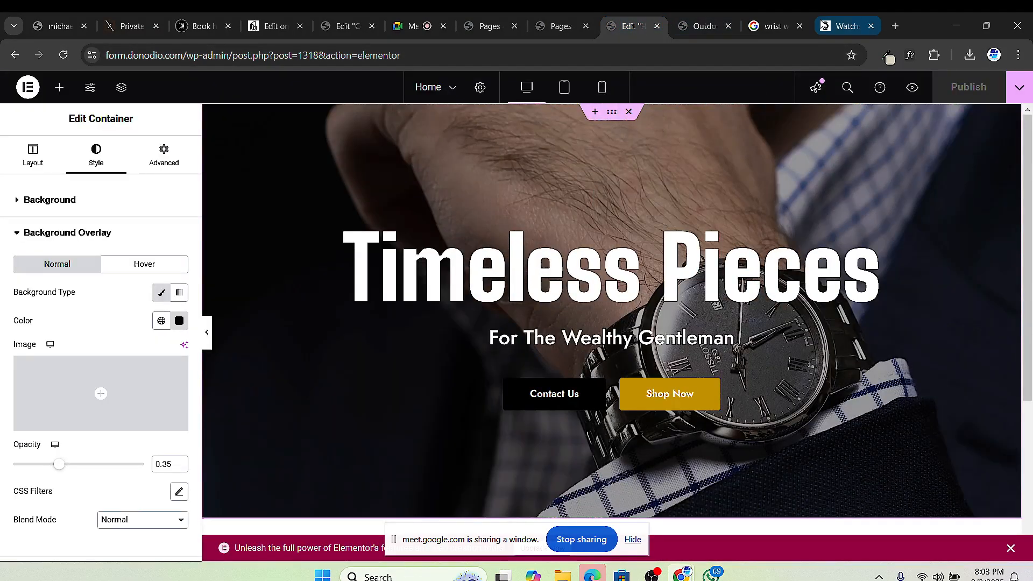
Step: Scroll through the WatchShop site's featured brands, then return to the WordPress Pages list
{"action": "left_click", "coordinate": [835, 29]}
{"action": "scroll", "coordinate": [636, 266], "scroll_direction": "down", "scroll_amount": 5}
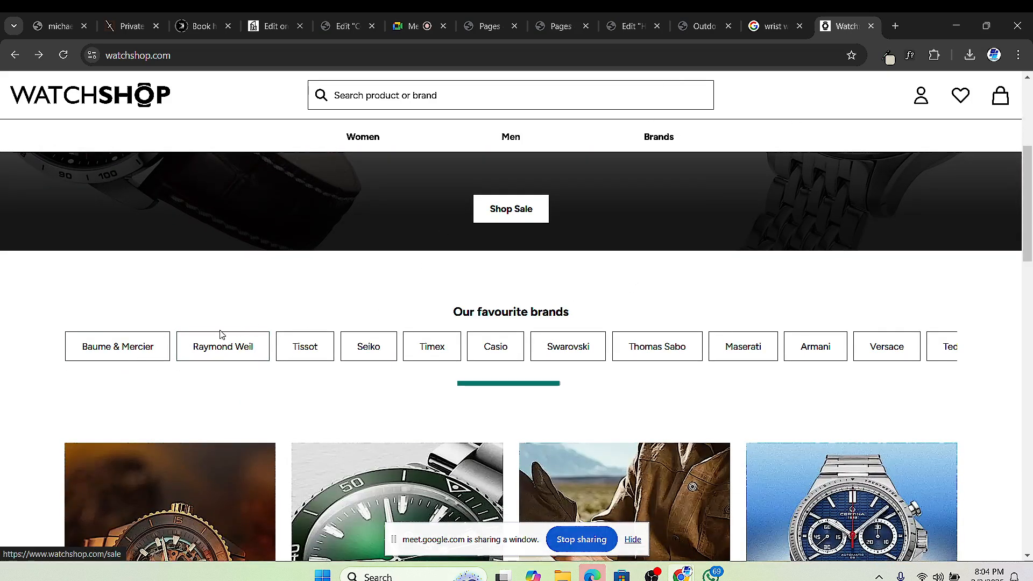
{"action": "scroll", "coordinate": [533, 347], "scroll_direction": "down", "scroll_amount": 3}
{"action": "scroll", "coordinate": [247, 300], "scroll_direction": "down", "scroll_amount": 1}
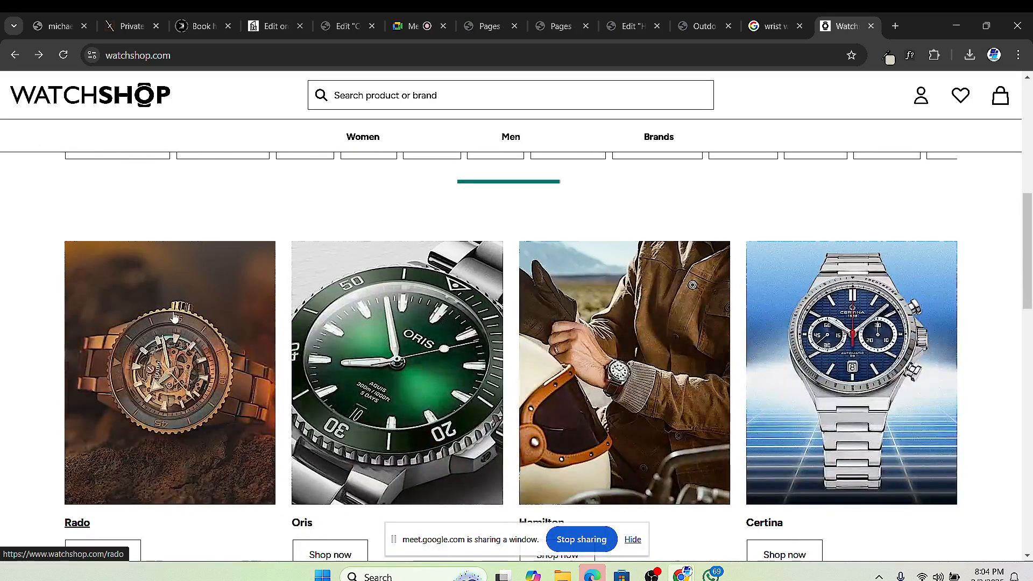
{"action": "scroll", "coordinate": [338, 259], "scroll_direction": "down", "scroll_amount": 4}
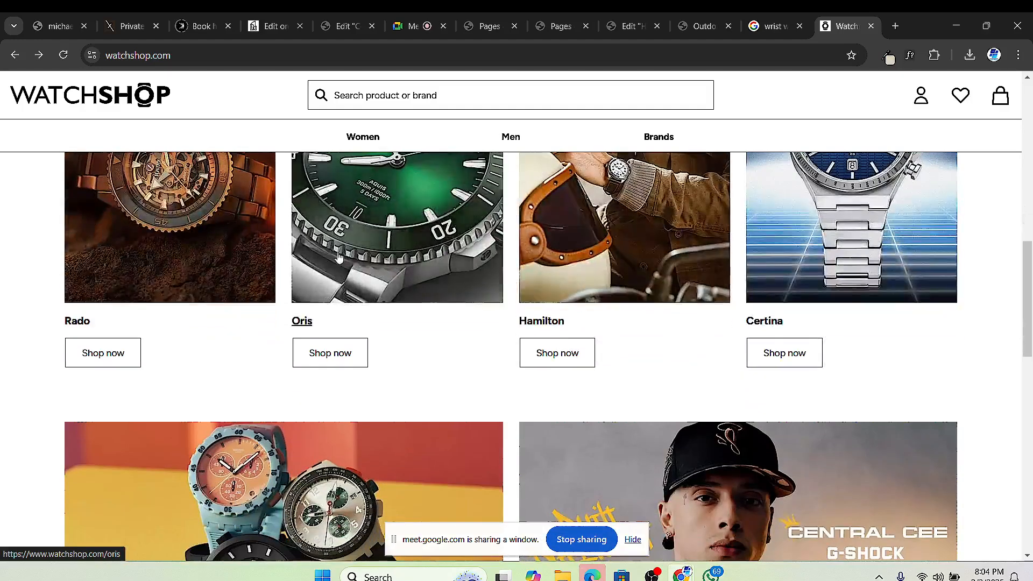
{"action": "scroll", "coordinate": [645, 295], "scroll_direction": "down", "scroll_amount": 3}
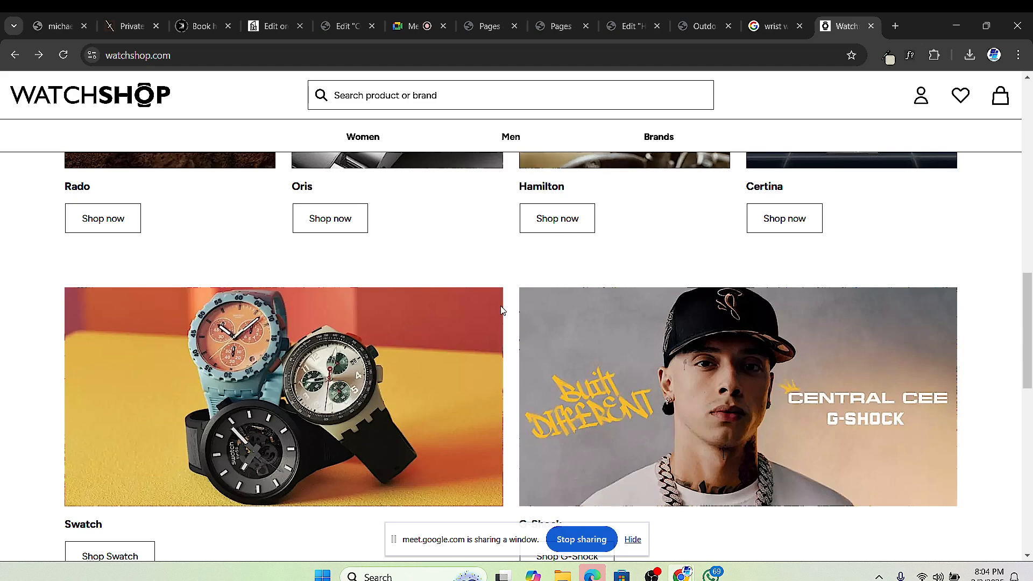
{"action": "scroll", "coordinate": [502, 306], "scroll_direction": "down", "scroll_amount": 3}
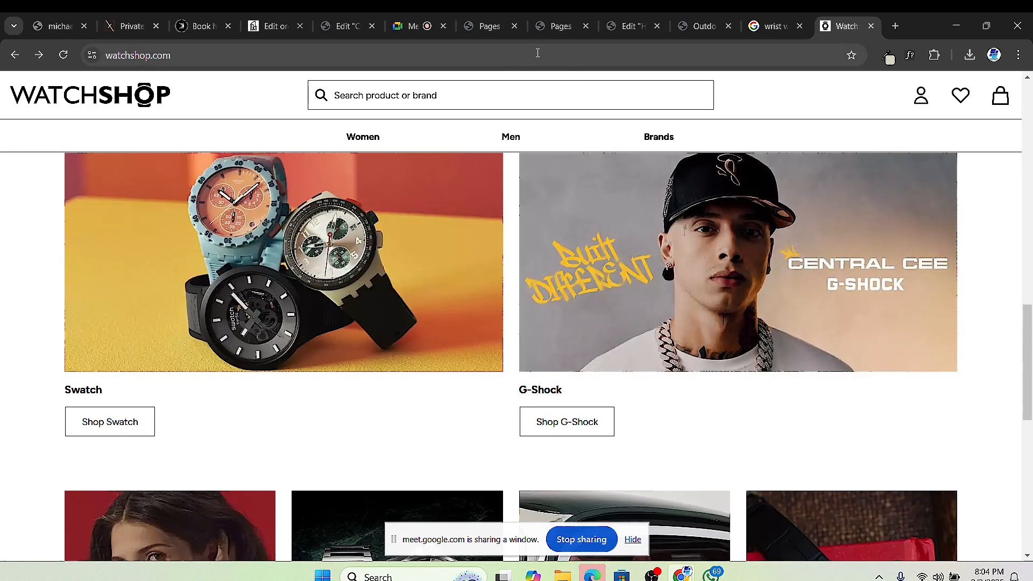
{"action": "left_click", "coordinate": [564, 30]}
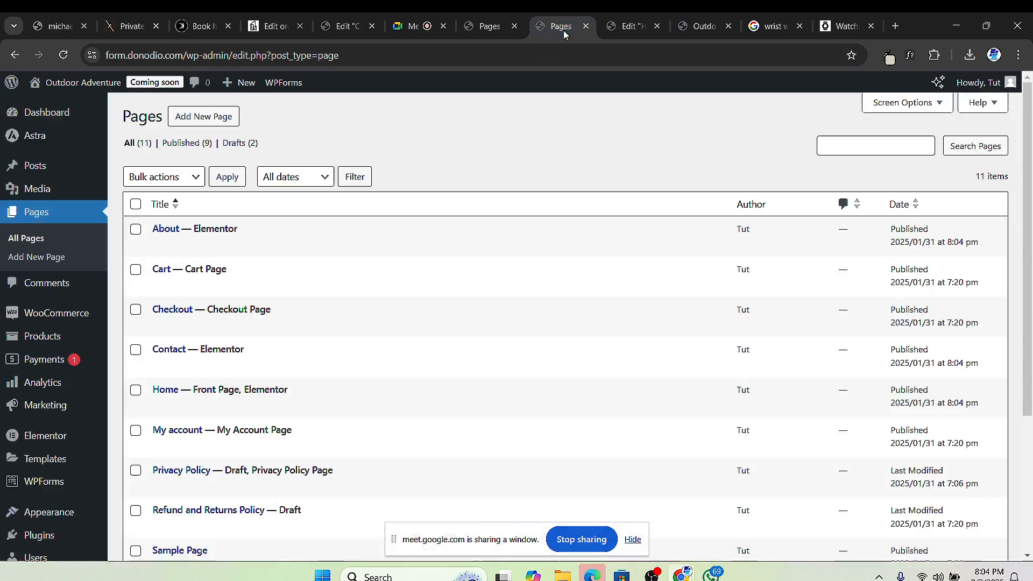
Step: Close the duplicate Pages tab and open the WooCommerce All Products list
{"action": "left_click", "coordinate": [494, 31]}
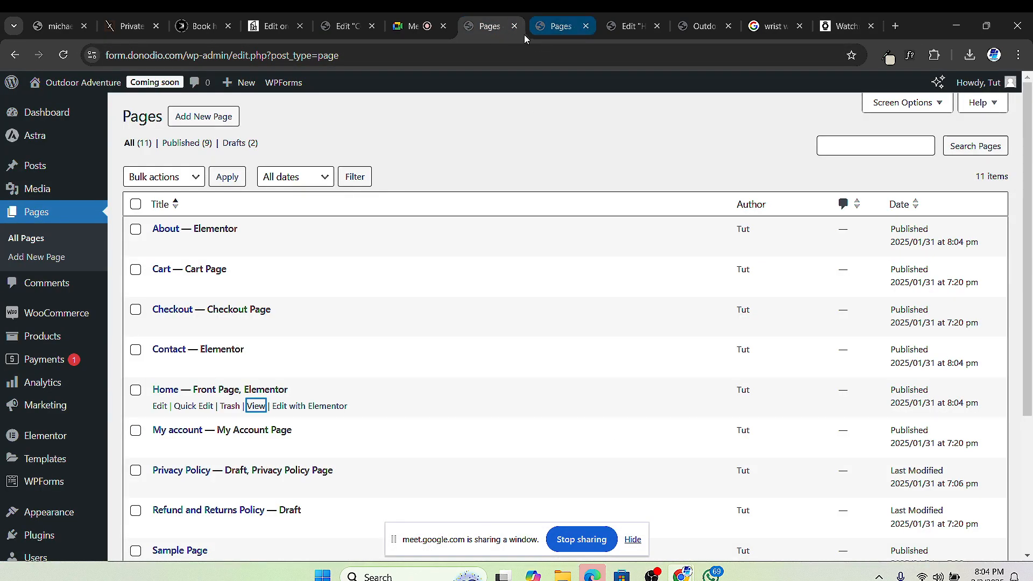
{"action": "left_click", "coordinate": [585, 27]}
{"action": "left_click", "coordinate": [479, 31]}
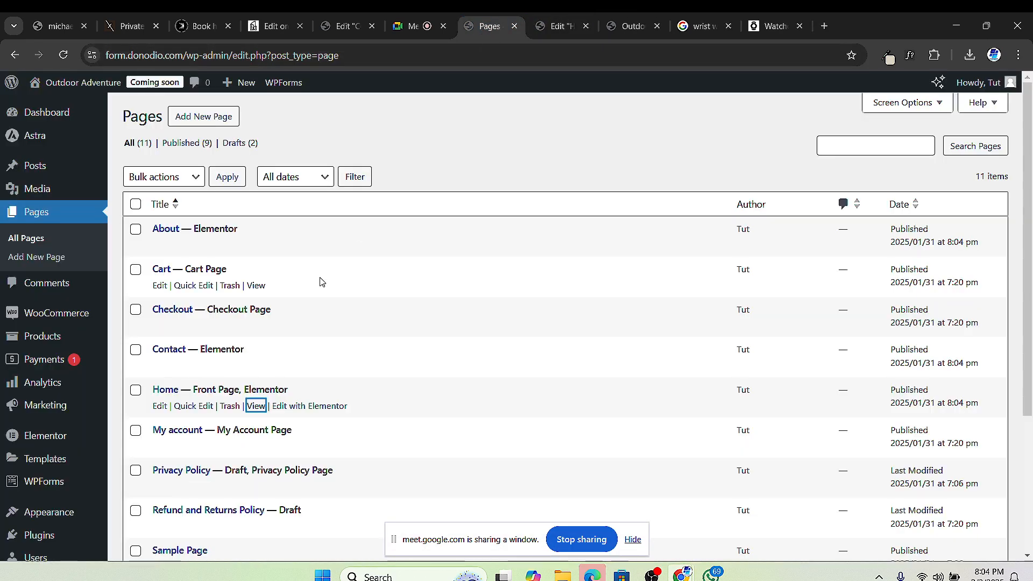
{"action": "scroll", "coordinate": [40, 501], "scroll_direction": "down", "scroll_amount": 2}
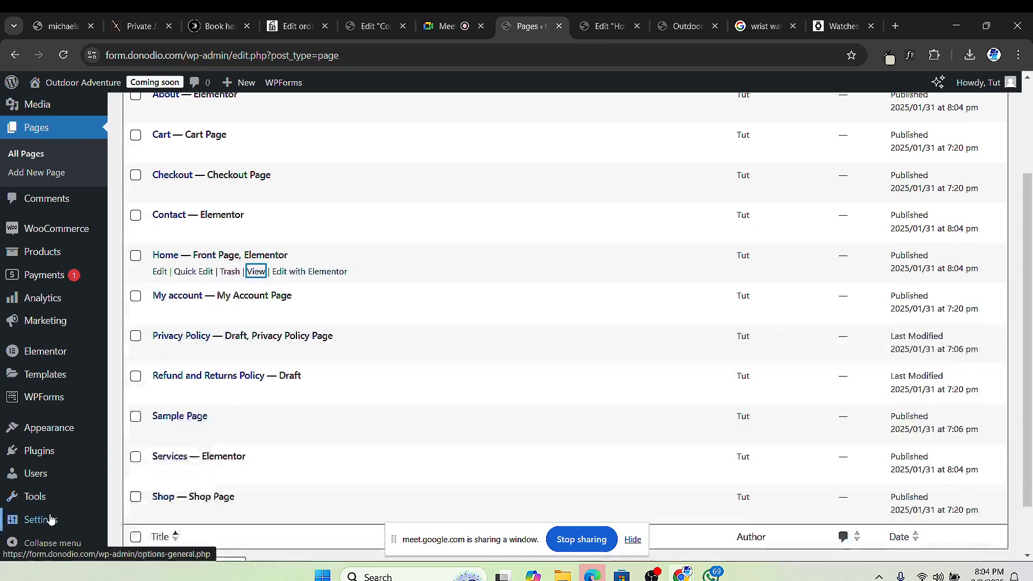
{"action": "mouse_move", "coordinate": [38, 360]}
{"action": "mouse_move", "coordinate": [45, 255]}
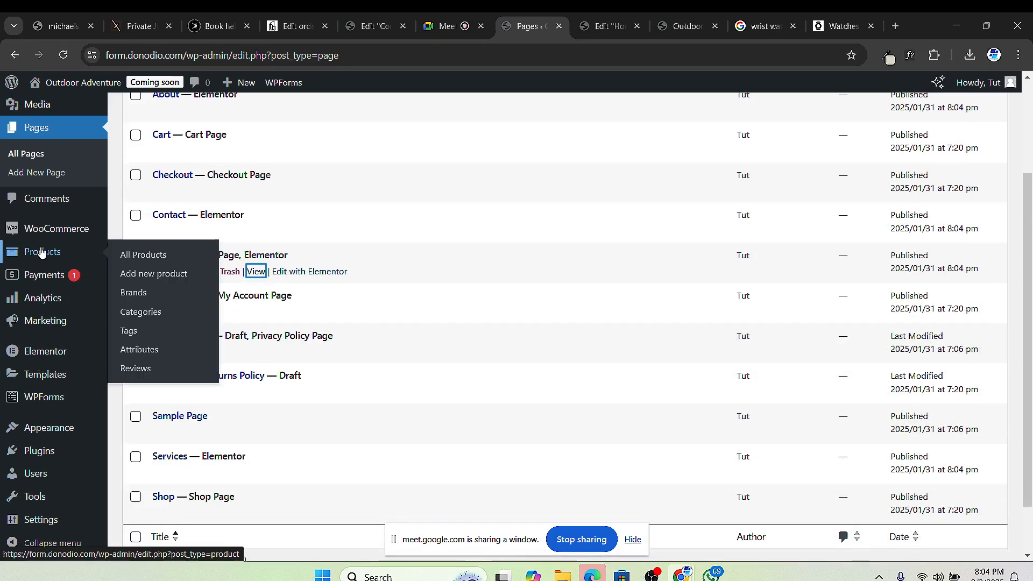
{"action": "left_click", "coordinate": [141, 257]}
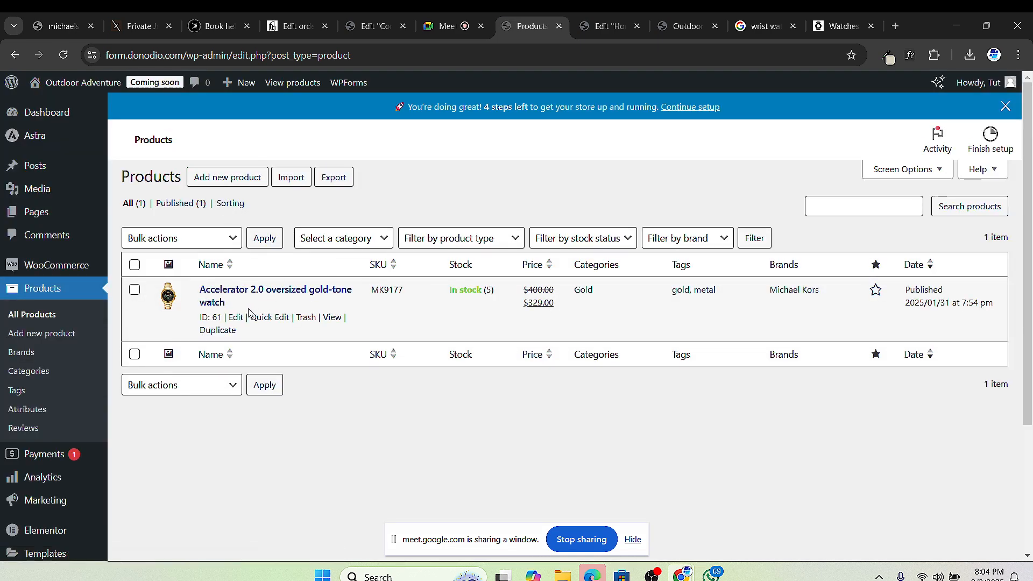
Step: Open the Accelerator 2.0 oversized gold-tone watch's edit page in a new tab
{"action": "right_click", "coordinate": [238, 322]}
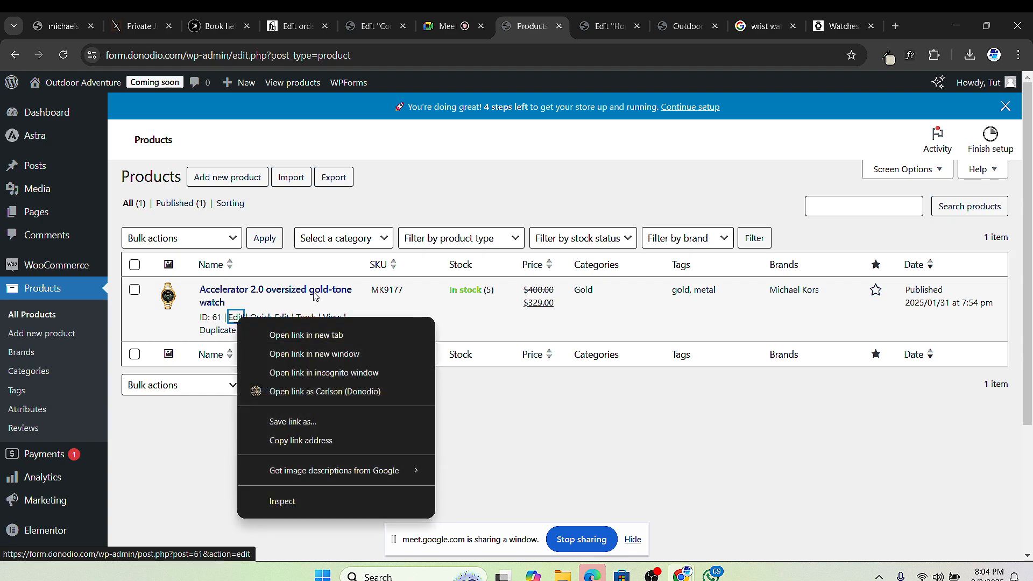
{"action": "left_click", "coordinate": [301, 334]}
{"action": "left_click", "coordinate": [554, 27]}
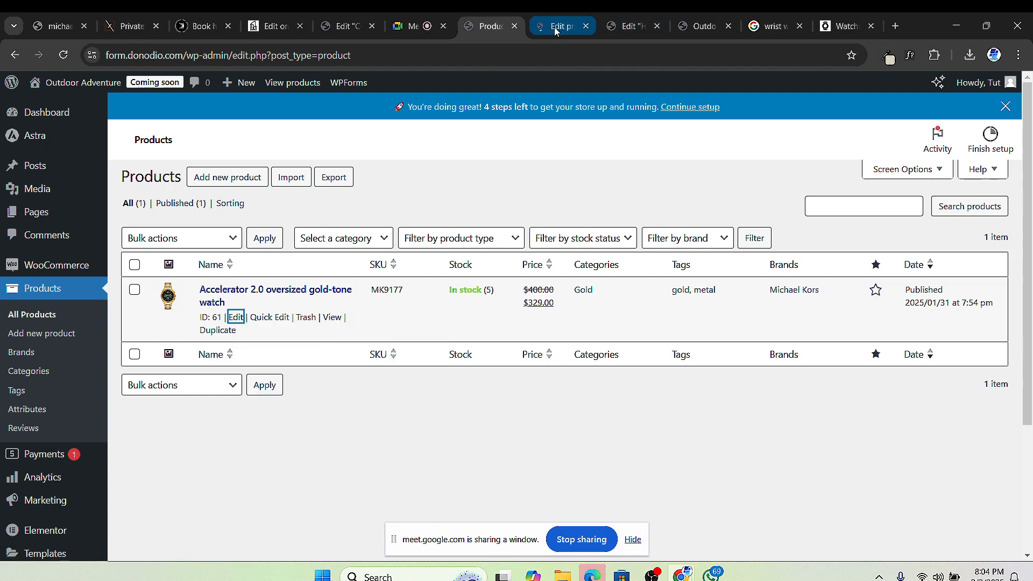
{"action": "scroll", "coordinate": [481, 275], "scroll_direction": "down", "scroll_amount": 5}
{"action": "scroll", "coordinate": [481, 275], "scroll_direction": "down", "scroll_amount": 2}
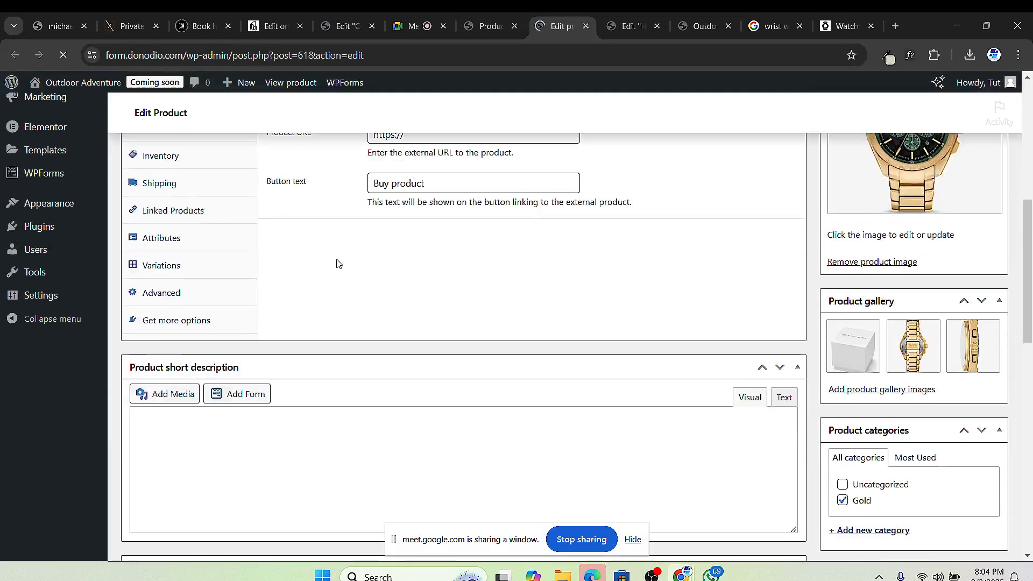
{"action": "scroll", "coordinate": [280, 271], "scroll_direction": "up", "scroll_amount": 6}
{"action": "scroll", "coordinate": [206, 369], "scroll_direction": "down", "scroll_amount": 8}
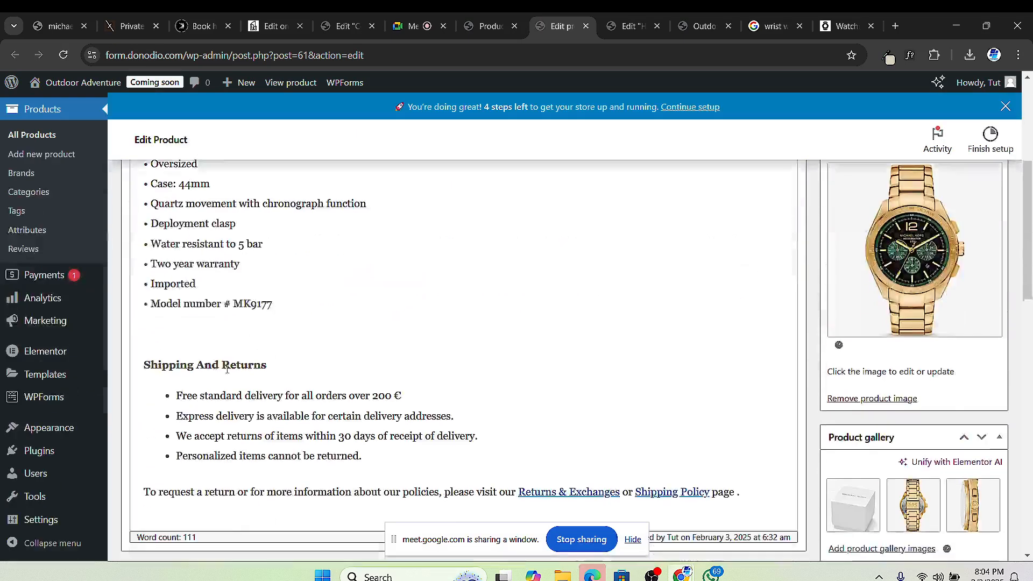
Step: Review the watch's inventory and shipping: 10 lbs, 5×5×5 in, shipping class left unchanged
{"action": "left_click", "coordinate": [184, 352]}
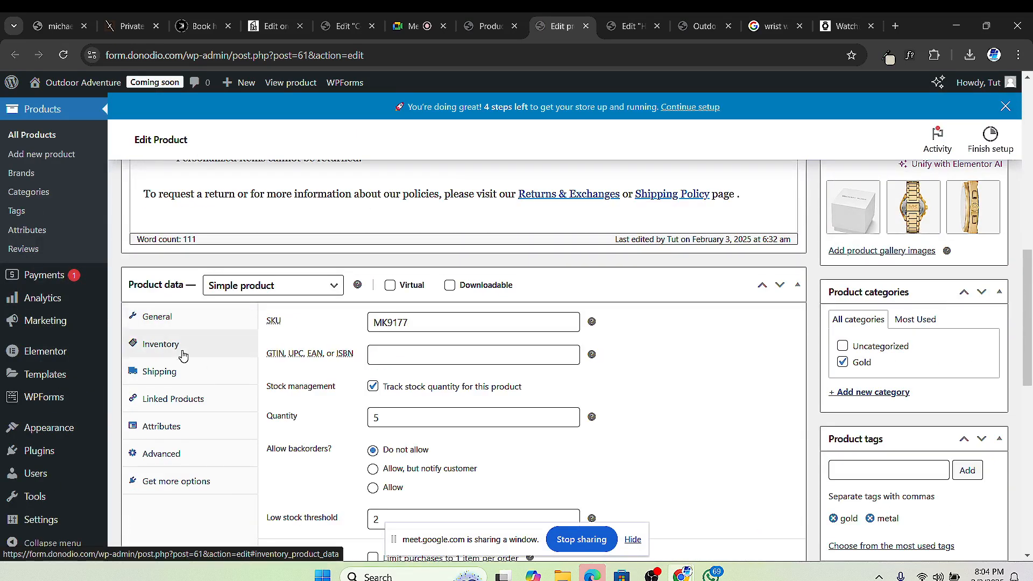
{"action": "left_click", "coordinate": [184, 383]}
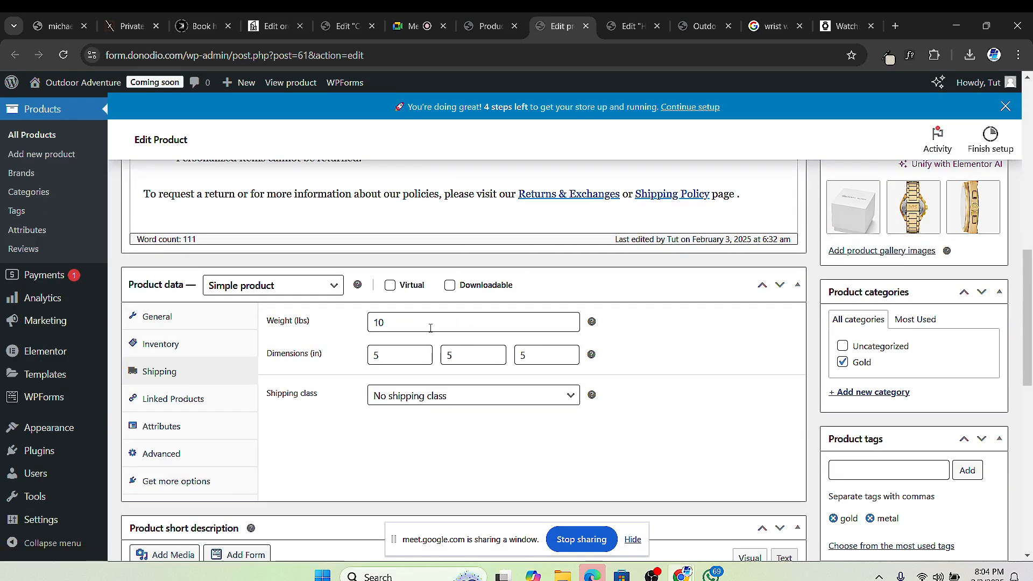
{"action": "left_click", "coordinate": [415, 395]}
{"action": "left_click", "coordinate": [389, 419]}
{"action": "mouse_move", "coordinate": [591, 396]}
Step: Search Google in a new tab for what shipping classes are in WooCommerce
{"action": "left_click", "coordinate": [895, 27]}
{"action": "left_click", "coordinate": [509, 288]}
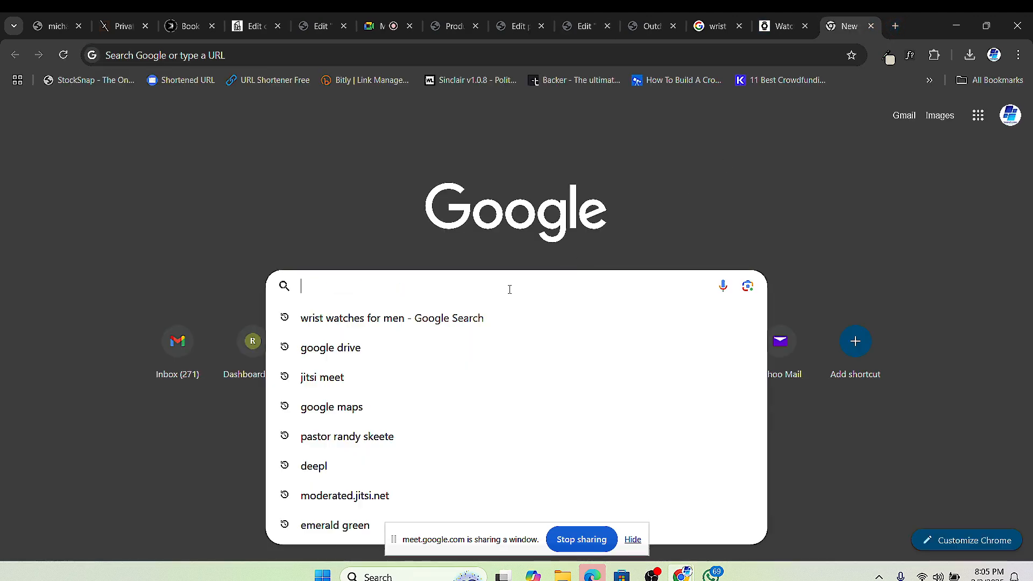
{"action": "type", "text": "w"}
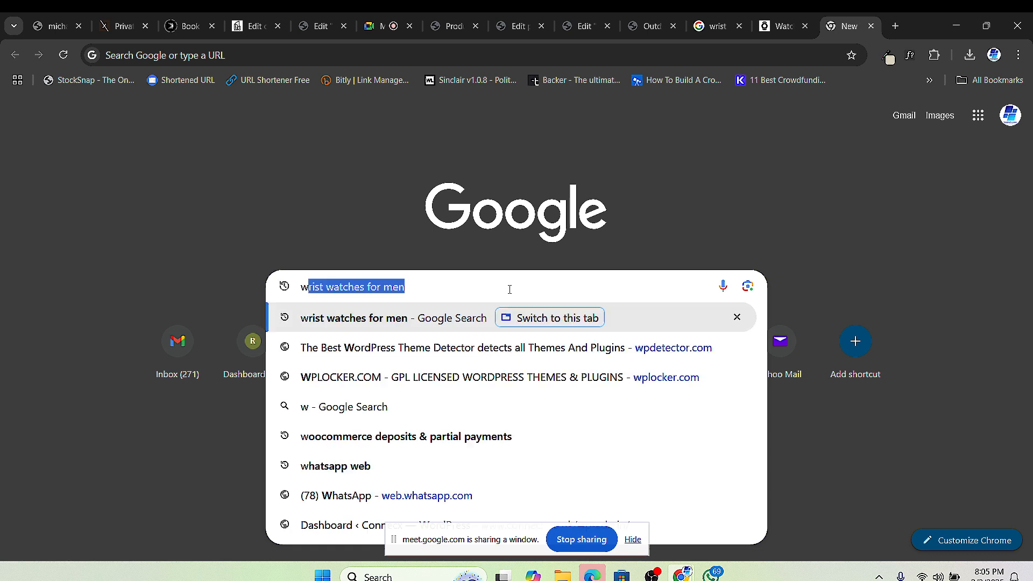
{"action": "type", "text": "hat are sh"}
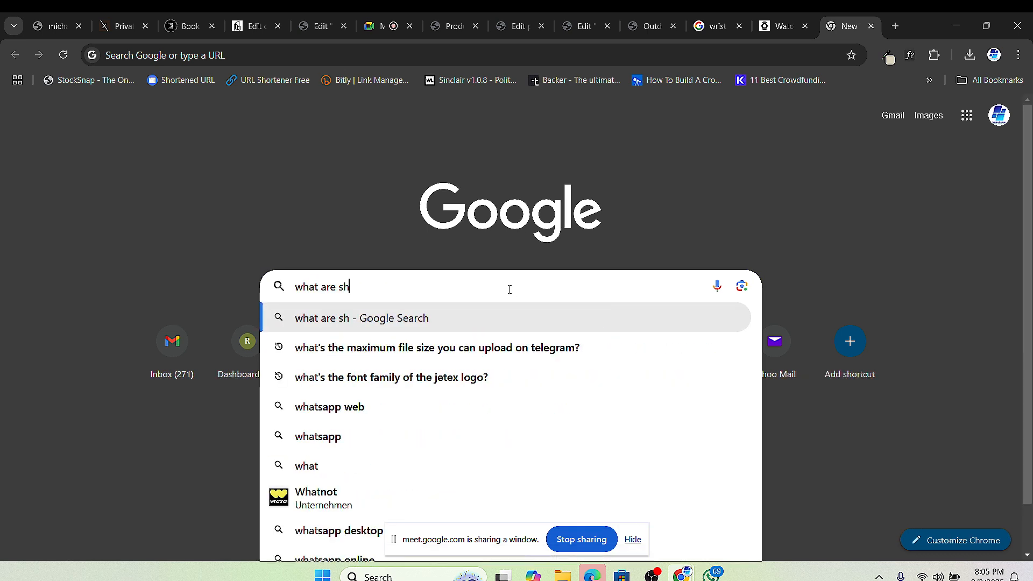
{"action": "type", "text": "ipping"}
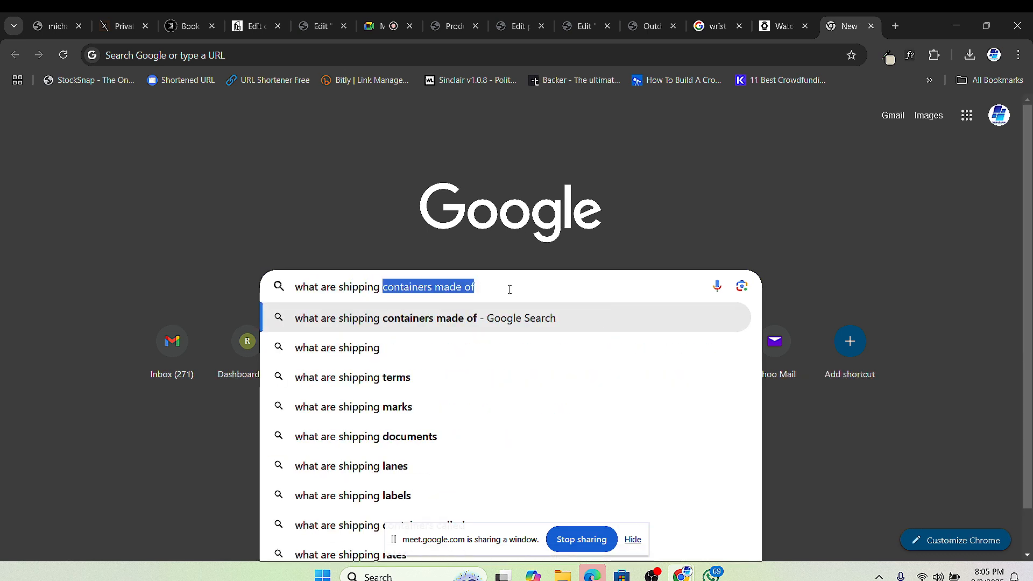
{"action": "type", "text": " vlasses"}
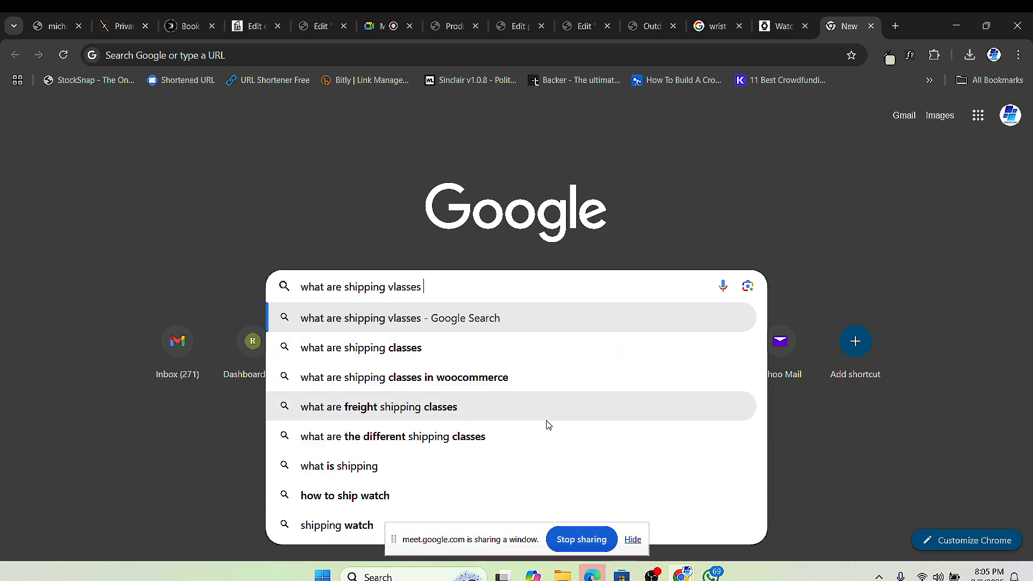
{"action": "left_click", "coordinate": [527, 386]}
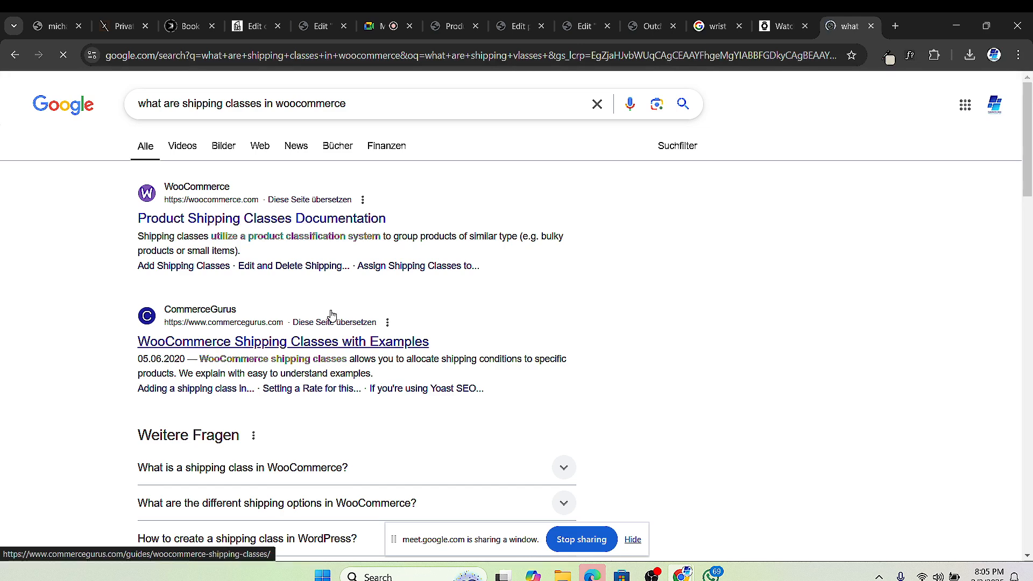
Step: Open the woocommerce.com Product Shipping Classes documentation result in a new tab
{"action": "right_click", "coordinate": [334, 342]}
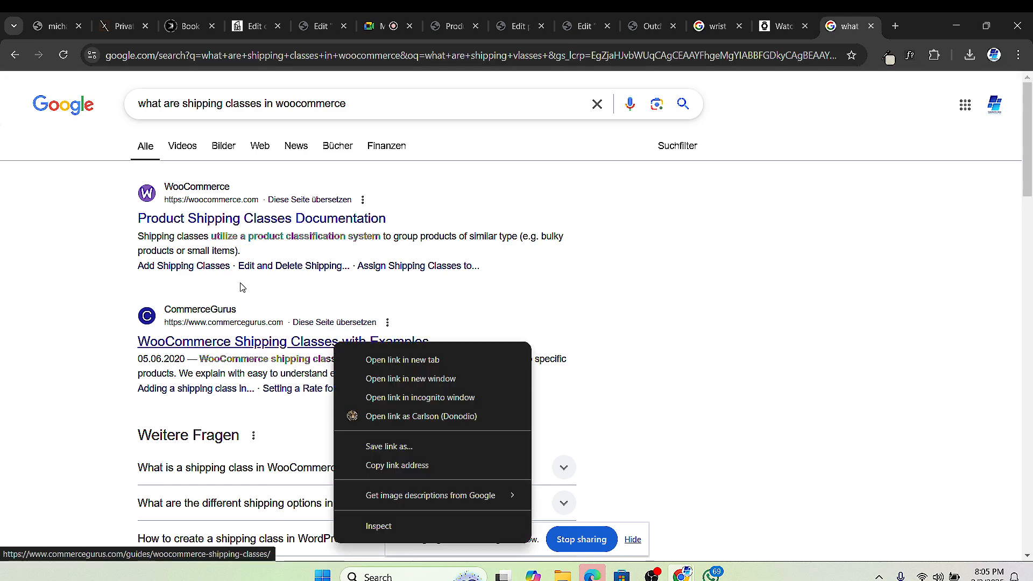
{"action": "left_click", "coordinate": [86, 267]}
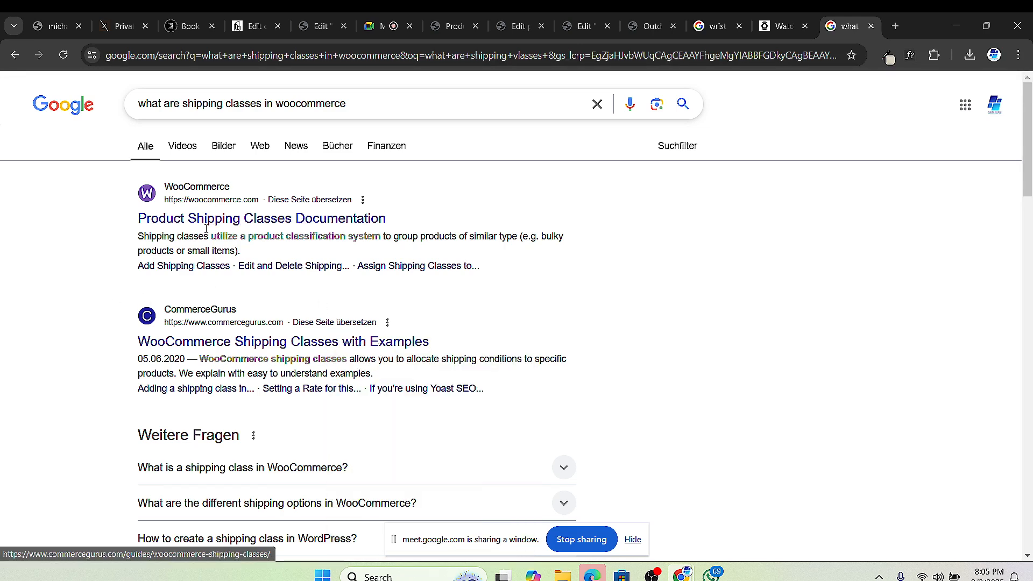
{"action": "right_click", "coordinate": [276, 220]}
{"action": "left_click", "coordinate": [415, 234]}
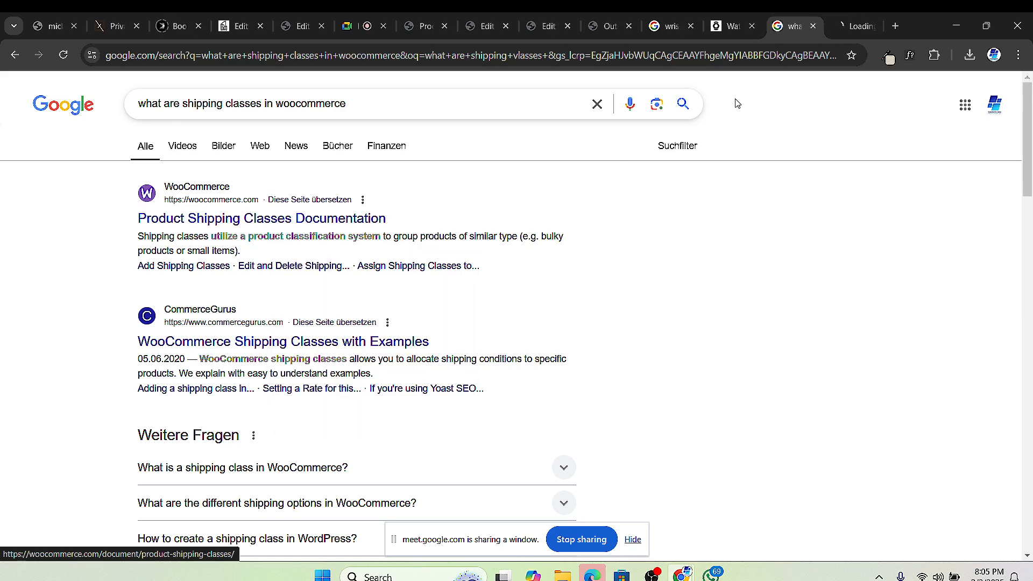
{"action": "left_click", "coordinate": [843, 32]}
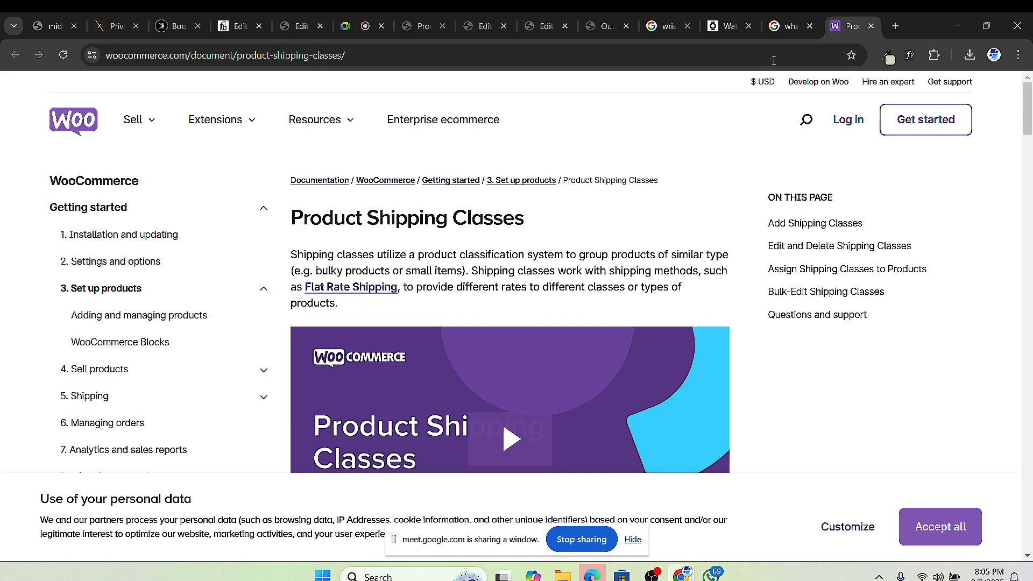
Step: Scroll the Product Shipping Classes guide, then return to the Timeless Pieces site preview
{"action": "scroll", "coordinate": [773, 59], "scroll_direction": "down", "scroll_amount": 1}
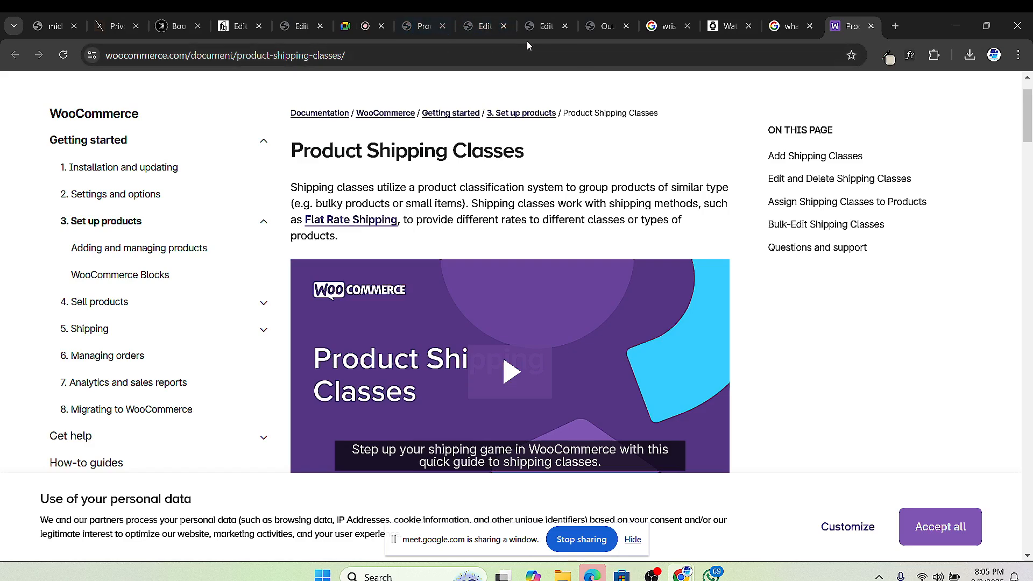
{"action": "mouse_move", "coordinate": [598, 31]}
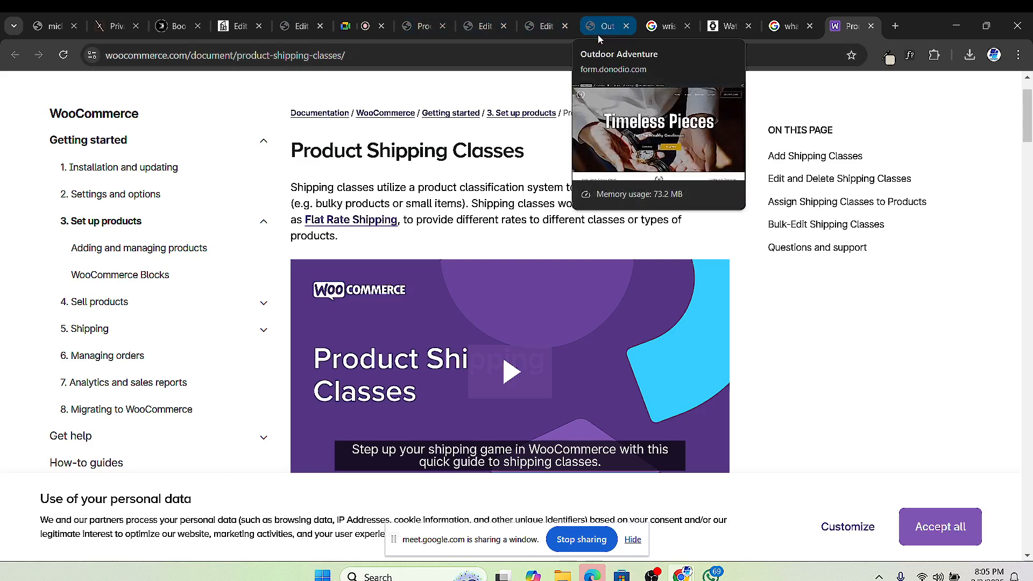
{"action": "left_click", "coordinate": [600, 31]}
Step: Leave the Home page's Elementor editor and return to the WooCommerce Products list
{"action": "scroll", "coordinate": [517, 233], "scroll_direction": "down", "scroll_amount": 1}
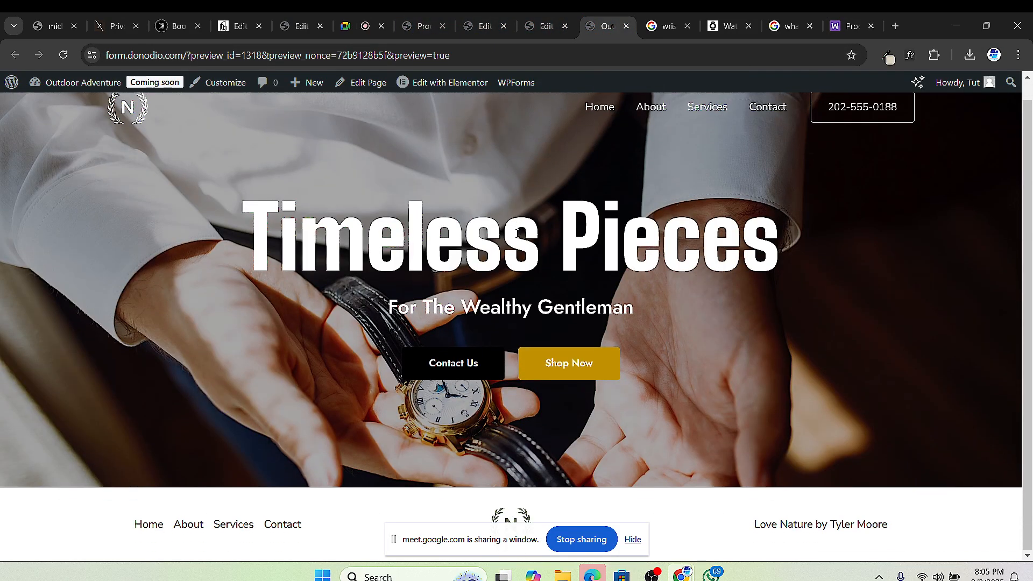
{"action": "left_click", "coordinate": [550, 27]}
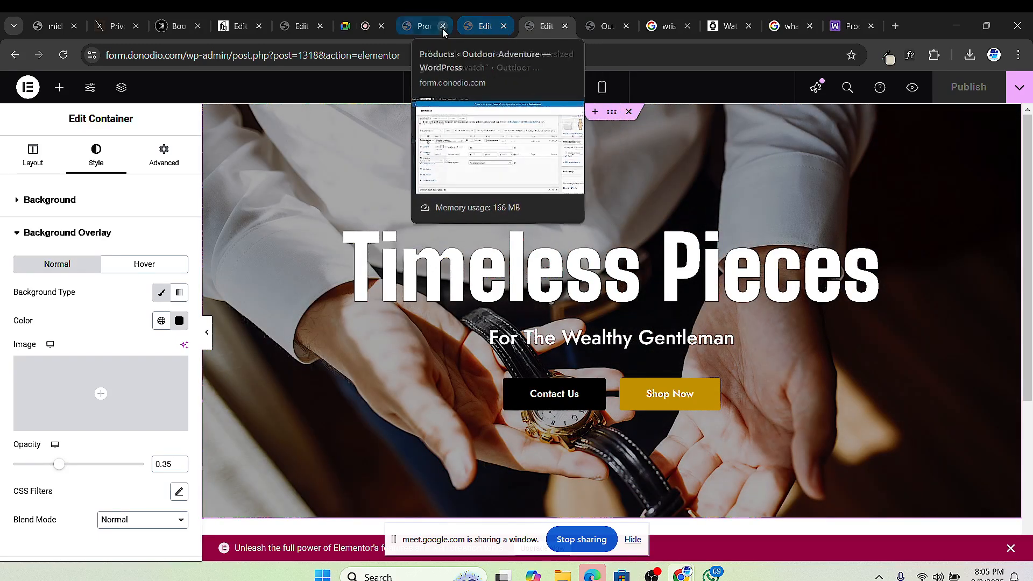
{"action": "left_click", "coordinate": [422, 26]}
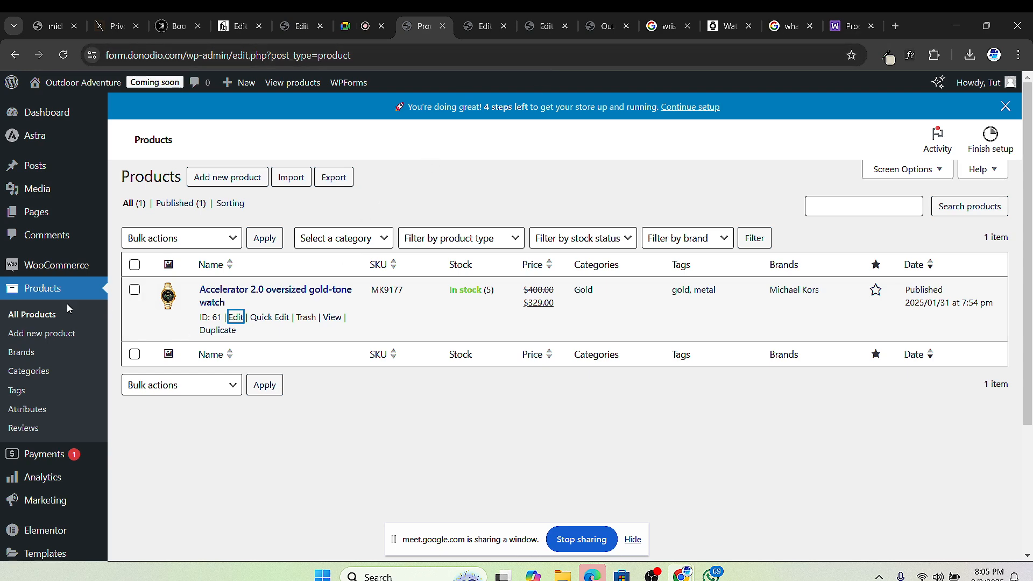
{"action": "mouse_move", "coordinate": [68, 273]}
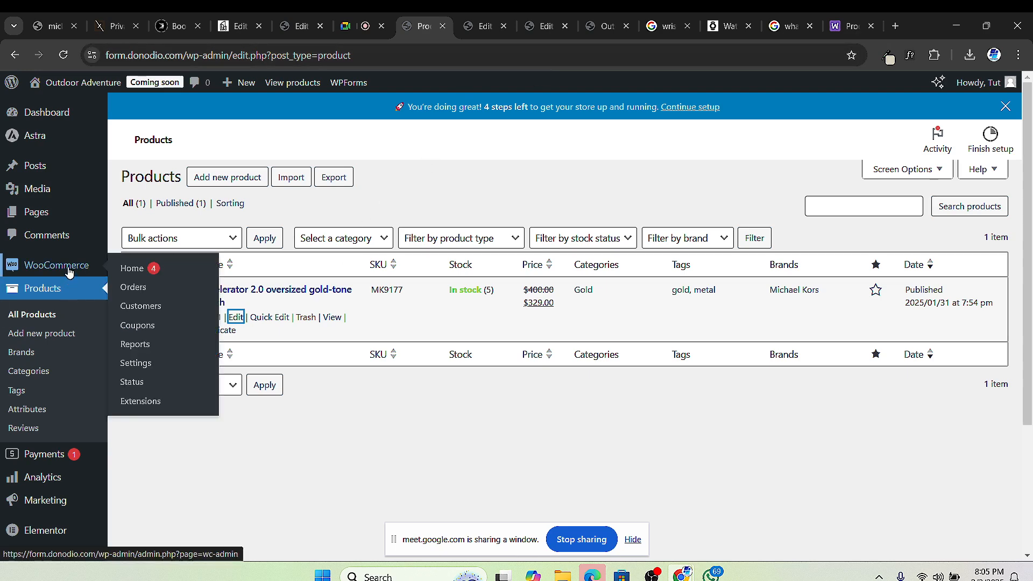
Step: Open WooCommerce Settings on the General tab and dismiss the Astra promotional banner
{"action": "left_click", "coordinate": [141, 364]}
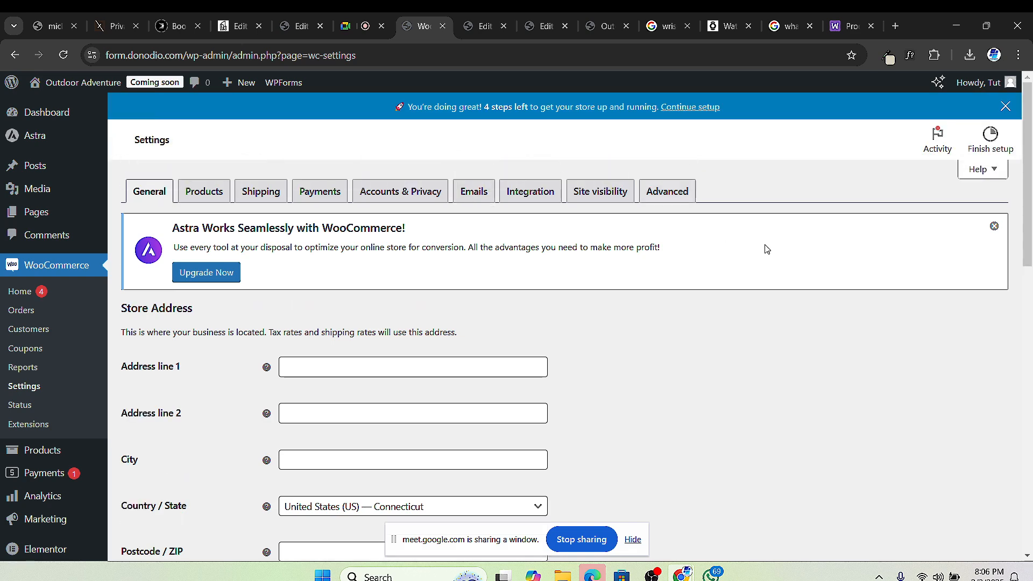
{"action": "left_click", "coordinate": [994, 226]}
{"action": "scroll", "coordinate": [301, 230], "scroll_direction": "down", "scroll_amount": 2}
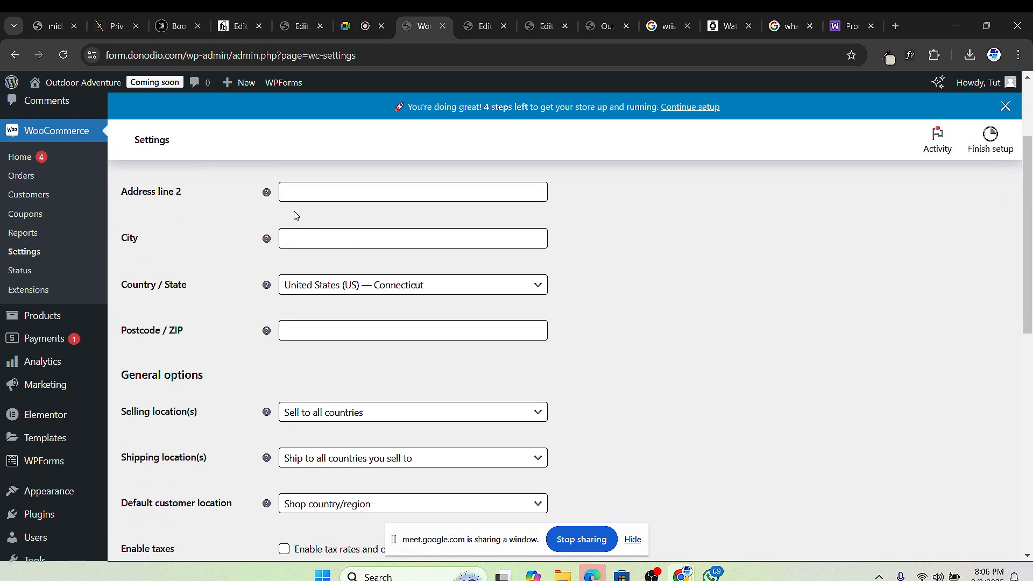
{"action": "scroll", "coordinate": [287, 223], "scroll_direction": "up", "scroll_amount": 2}
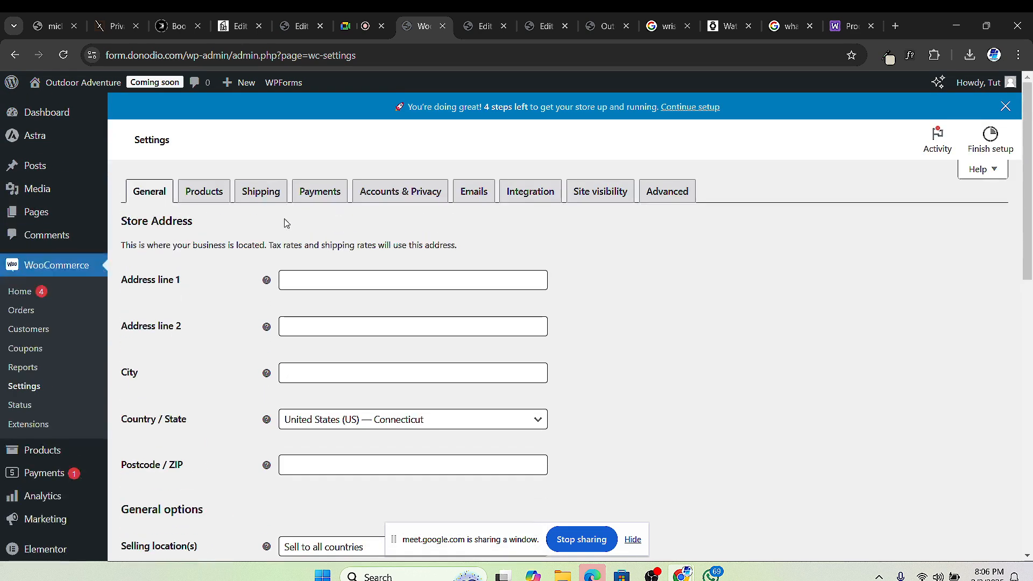
Step: On the Shipping zones page, review the US domestic and Europe examples, then add a new zone
{"action": "left_click", "coordinate": [262, 192]}
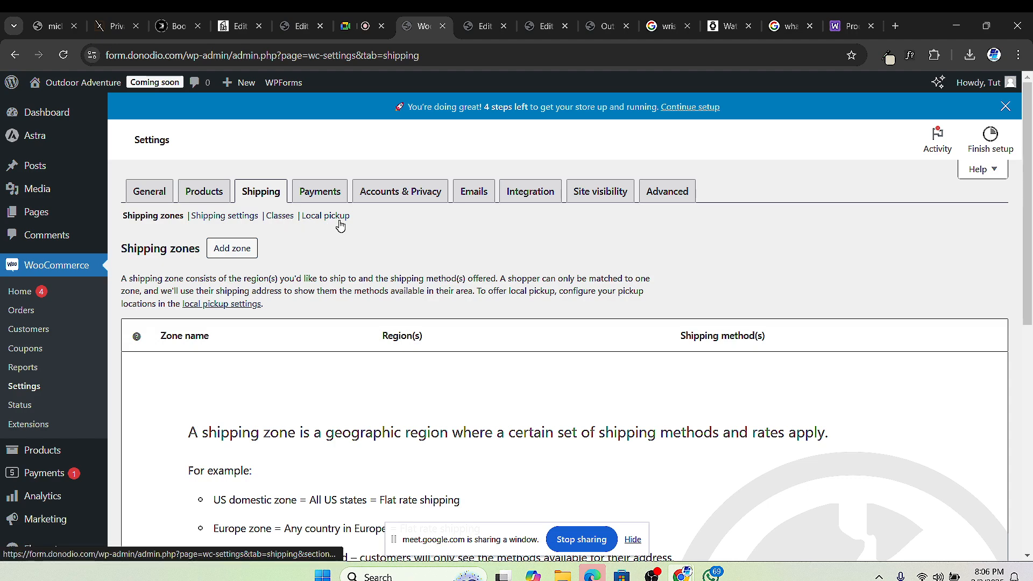
{"action": "scroll", "coordinate": [280, 364], "scroll_direction": "down", "scroll_amount": 1}
{"action": "scroll", "coordinate": [249, 366], "scroll_direction": "up", "scroll_amount": 1}
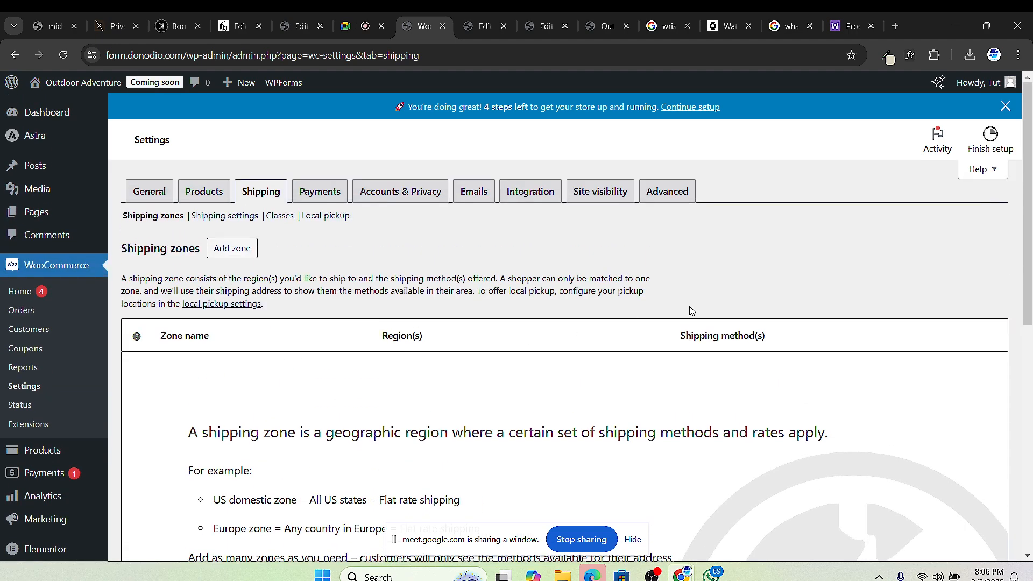
{"action": "scroll", "coordinate": [627, 302], "scroll_direction": "down", "scroll_amount": 6}
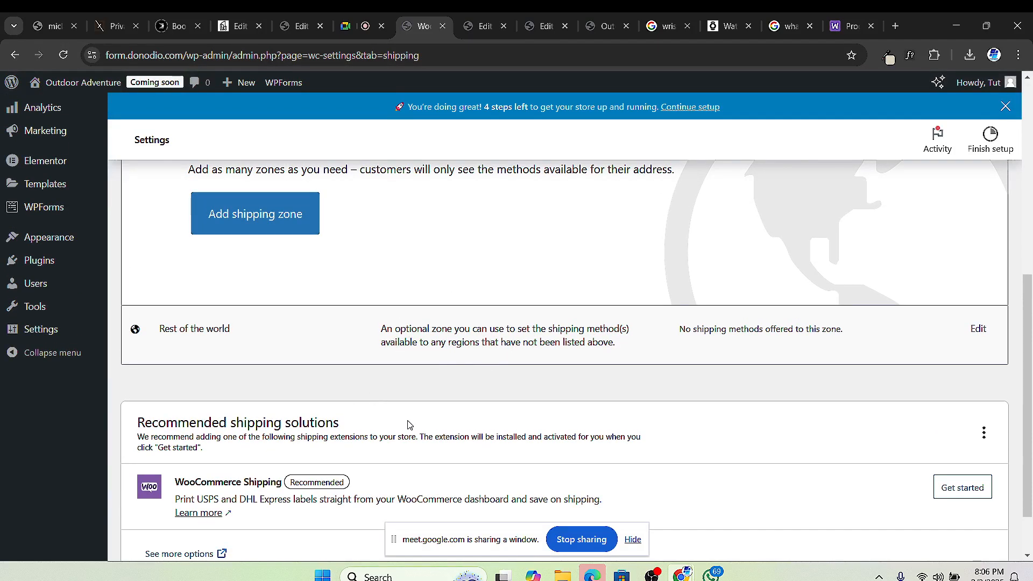
{"action": "scroll", "coordinate": [409, 425], "scroll_direction": "down", "scroll_amount": 1}
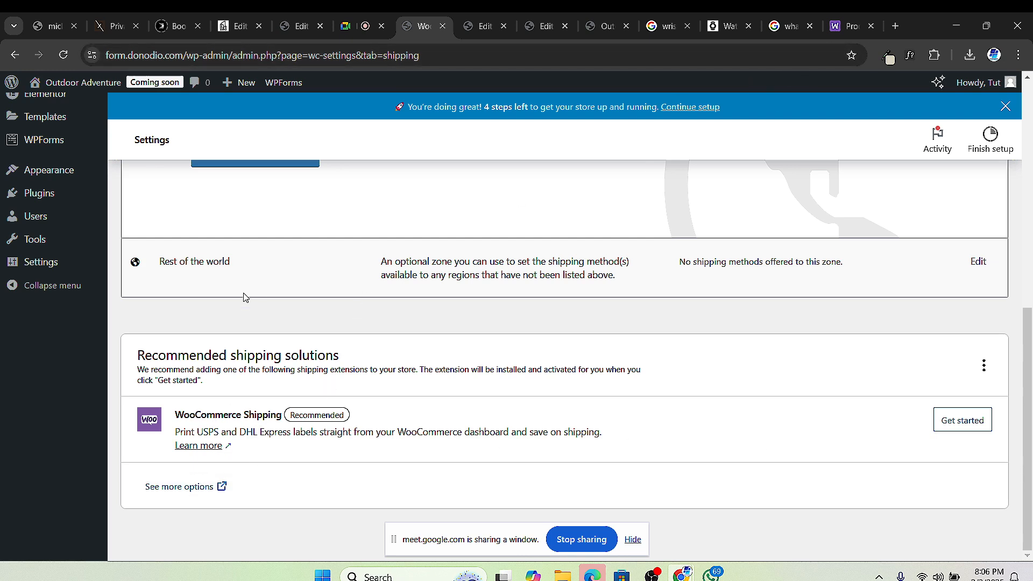
{"action": "scroll", "coordinate": [462, 296], "scroll_direction": "up", "scroll_amount": 5}
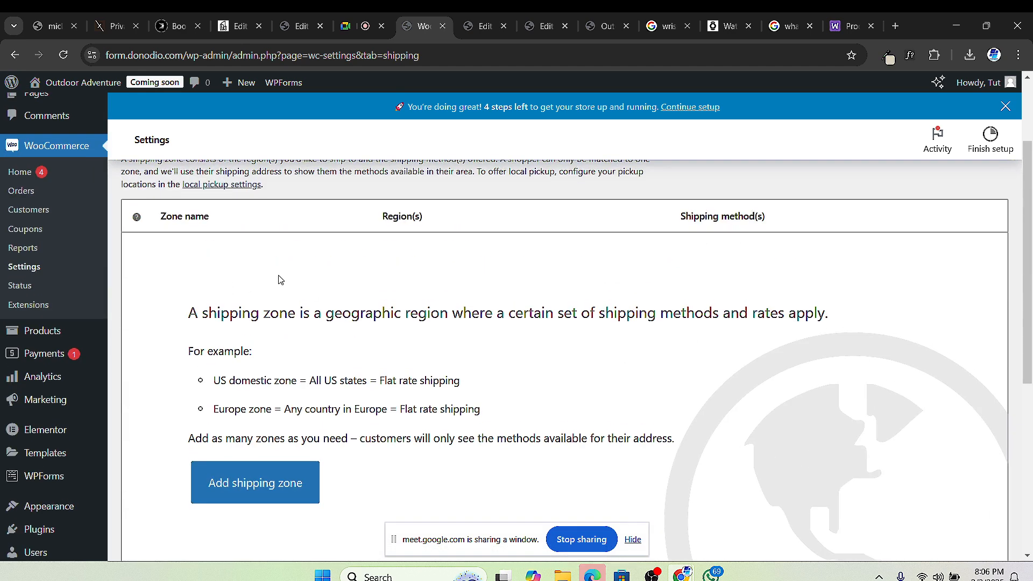
{"action": "scroll", "coordinate": [279, 279], "scroll_direction": "up", "scroll_amount": 2}
{"action": "scroll", "coordinate": [309, 316], "scroll_direction": "down", "scroll_amount": 2}
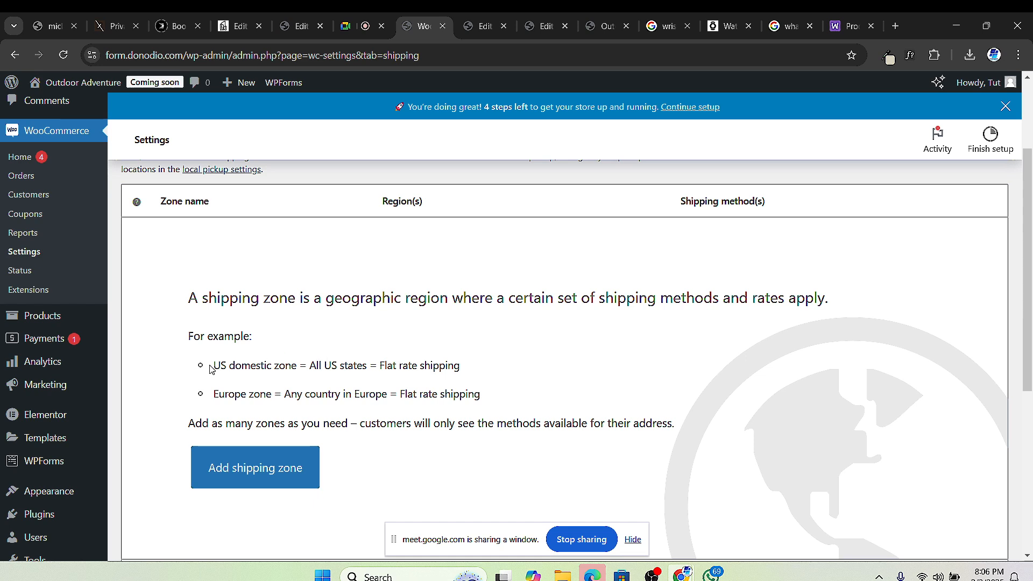
{"action": "left_click_drag", "start_coordinate": [230, 365], "coordinate": [462, 369]}
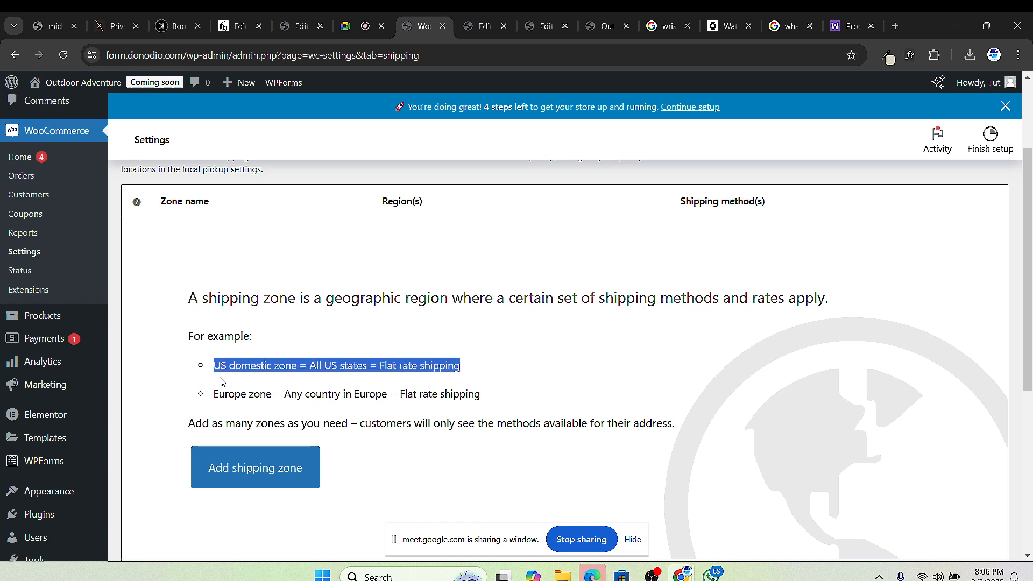
{"action": "left_click_drag", "start_coordinate": [218, 393], "coordinate": [468, 393]}
{"action": "scroll", "coordinate": [301, 417], "scroll_direction": "down", "scroll_amount": 1}
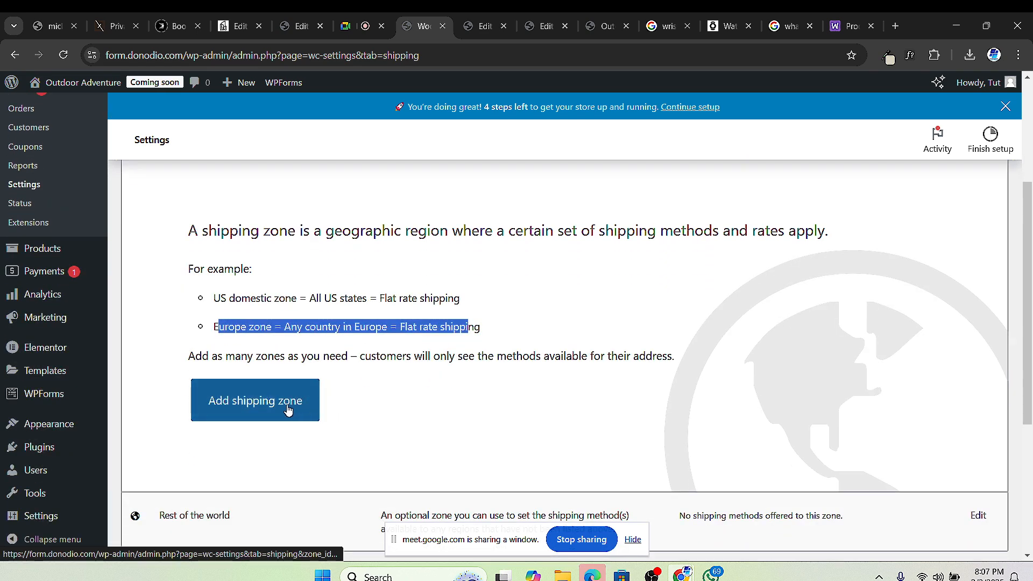
{"action": "left_click", "coordinate": [288, 408]}
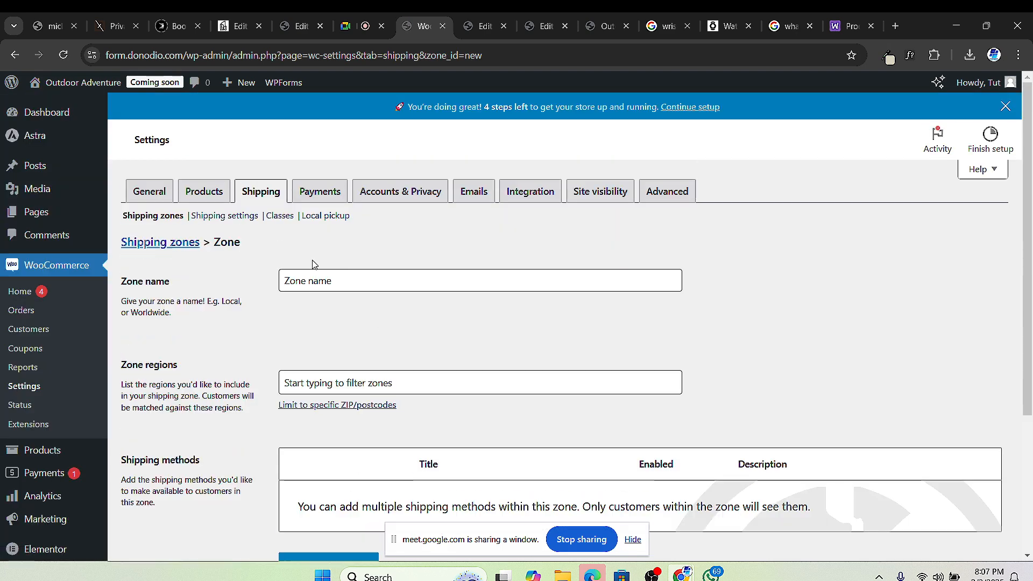
Step: Enter 'United States' as the new zone's name, correcting a typo
{"action": "left_click", "coordinate": [323, 286]}
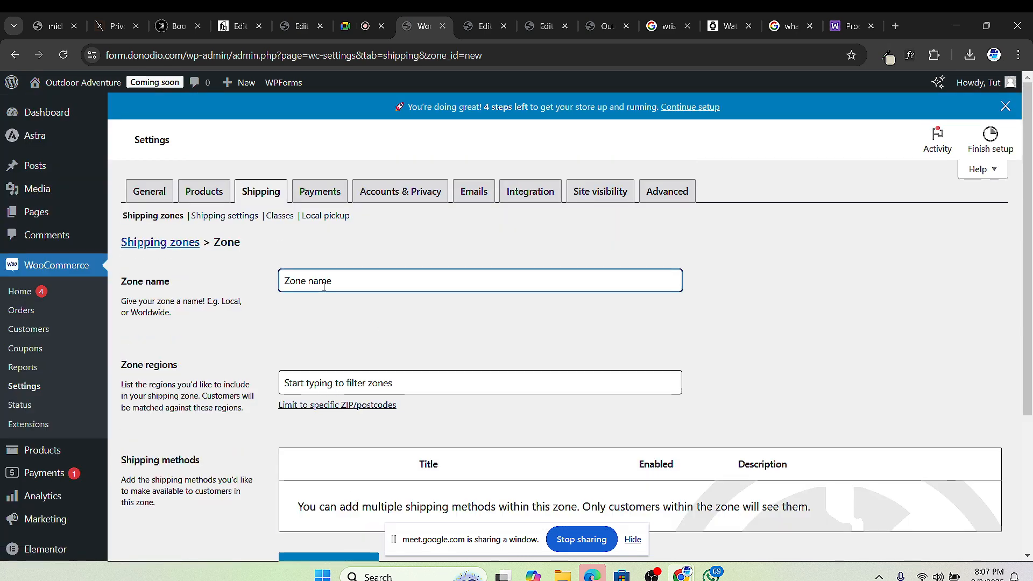
{"action": "type", "text": "United Sat"}
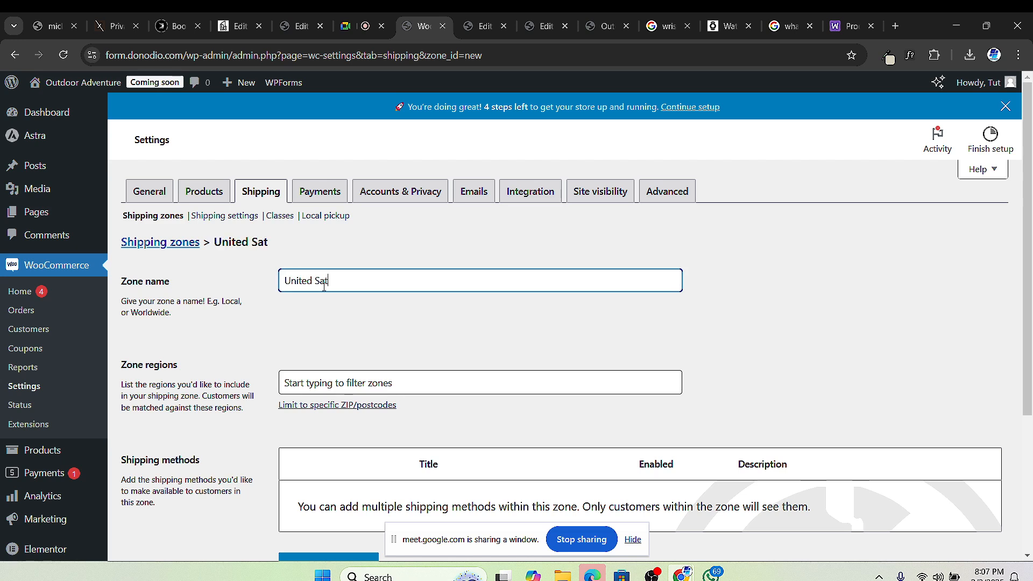
{"action": "key", "text": "BackSpace"}
{"action": "key", "text": "BackSpace"}
{"action": "type", "text": "tates"}
Step: Add North America to the zone regions
{"action": "left_click", "coordinate": [359, 385]}
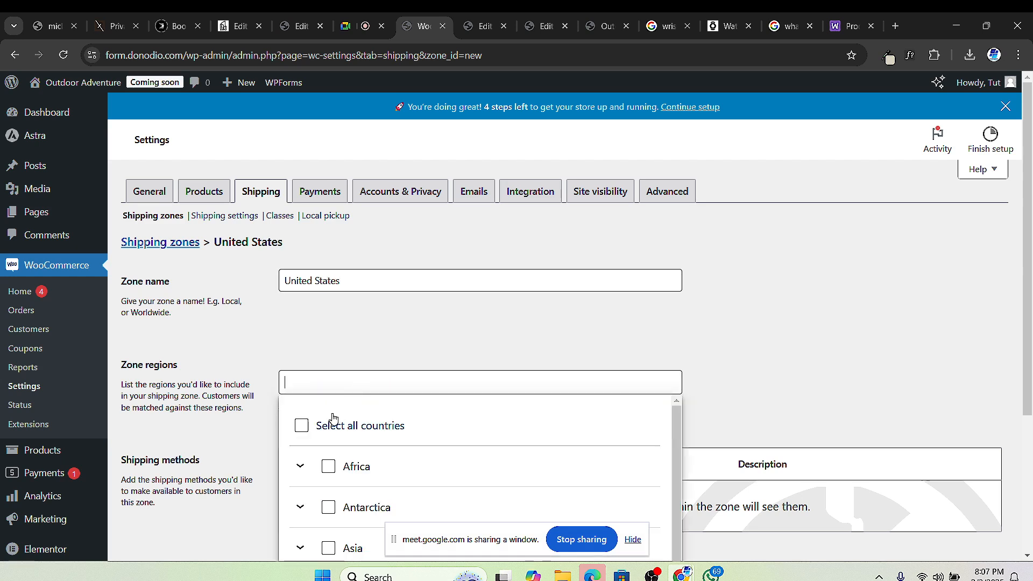
{"action": "scroll", "coordinate": [334, 419], "scroll_direction": "down", "scroll_amount": 5}
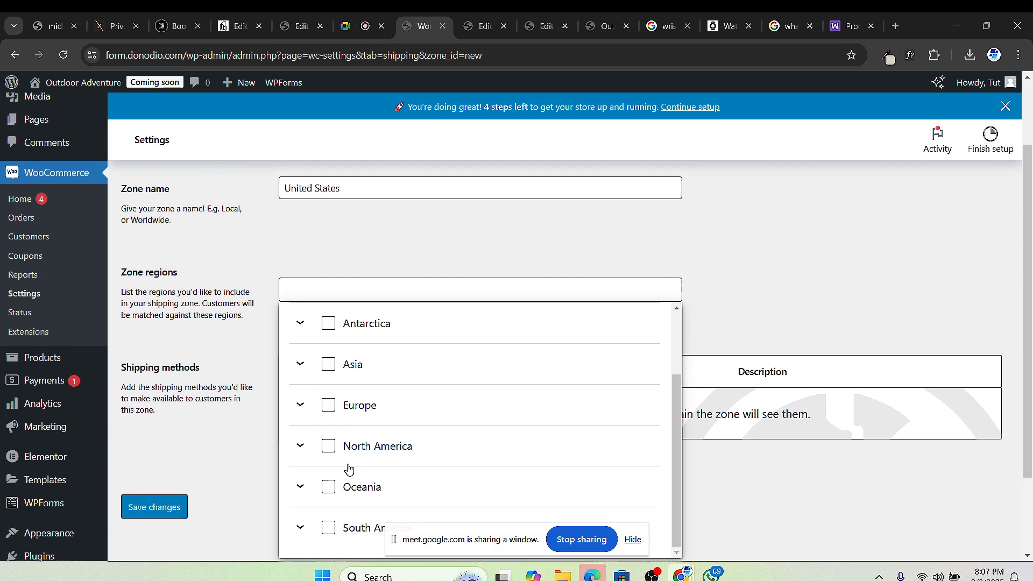
{"action": "scroll", "coordinate": [348, 469], "scroll_direction": "down", "scroll_amount": 1}
{"action": "left_click", "coordinate": [327, 405]}
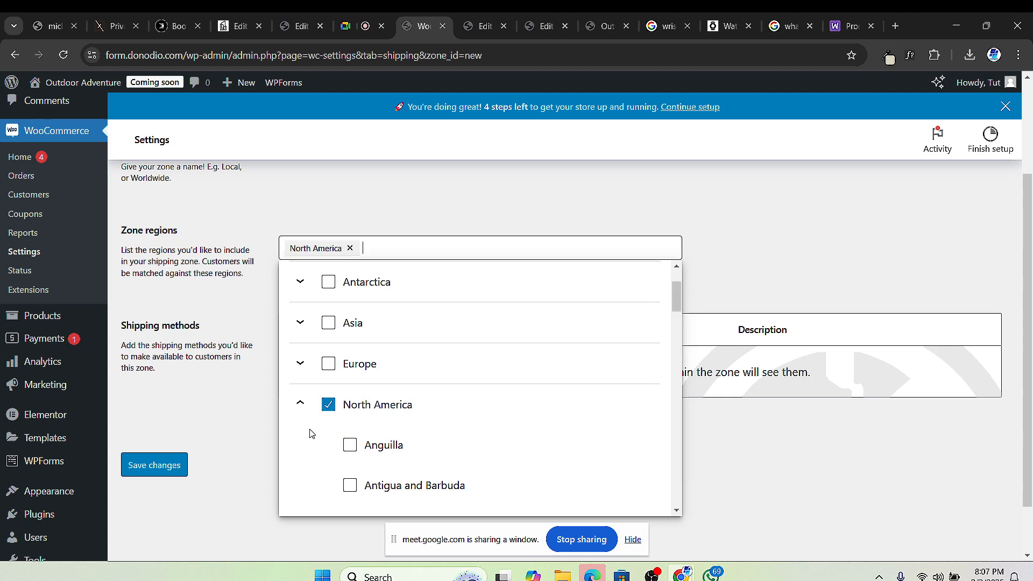
Step: Add United States (US) to the zone regions and close the region list
{"action": "scroll", "coordinate": [351, 429], "scroll_direction": "down", "scroll_amount": 1}
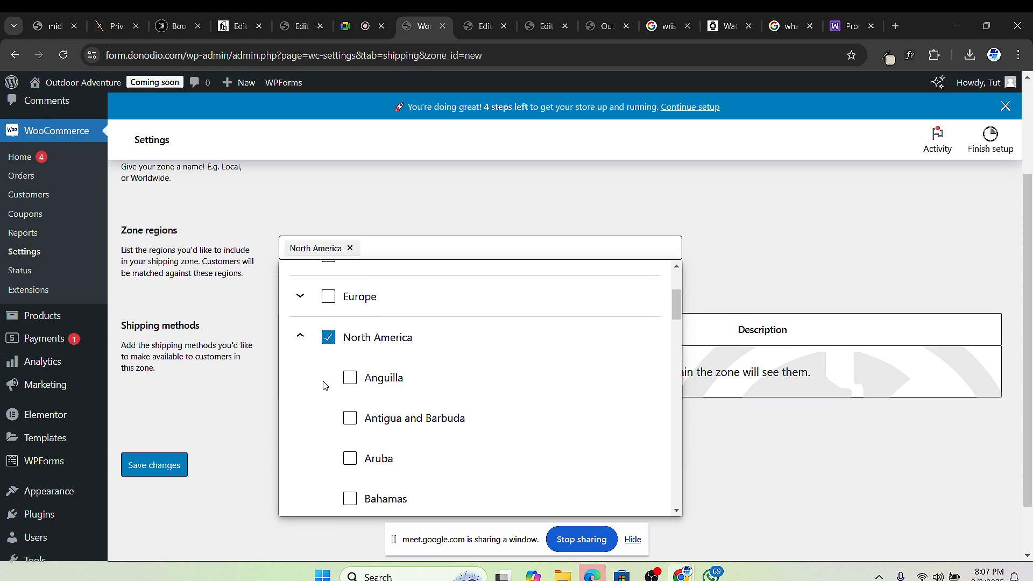
{"action": "scroll", "coordinate": [372, 428], "scroll_direction": "down", "scroll_amount": 2}
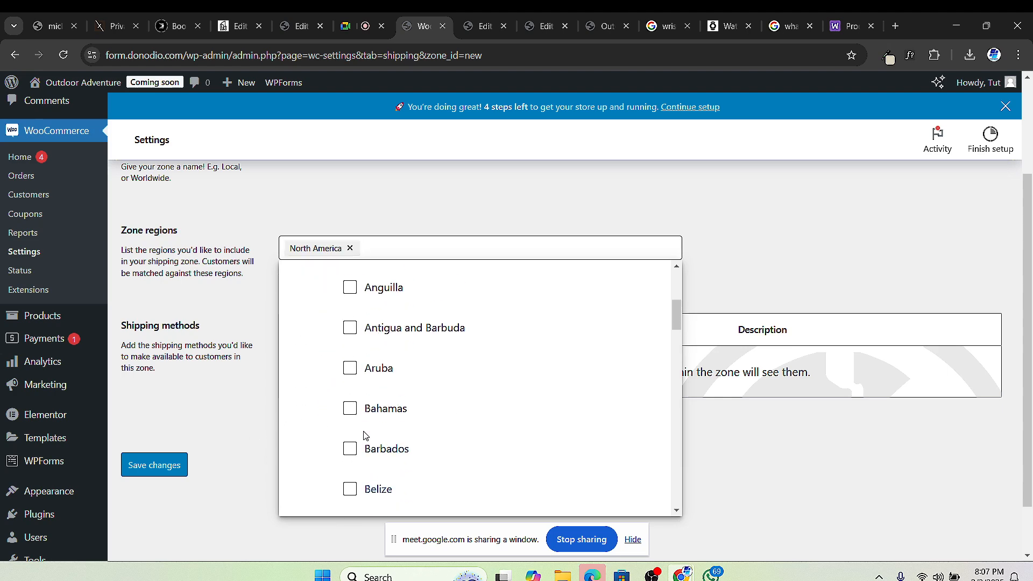
{"action": "scroll", "coordinate": [370, 427], "scroll_direction": "down", "scroll_amount": 3}
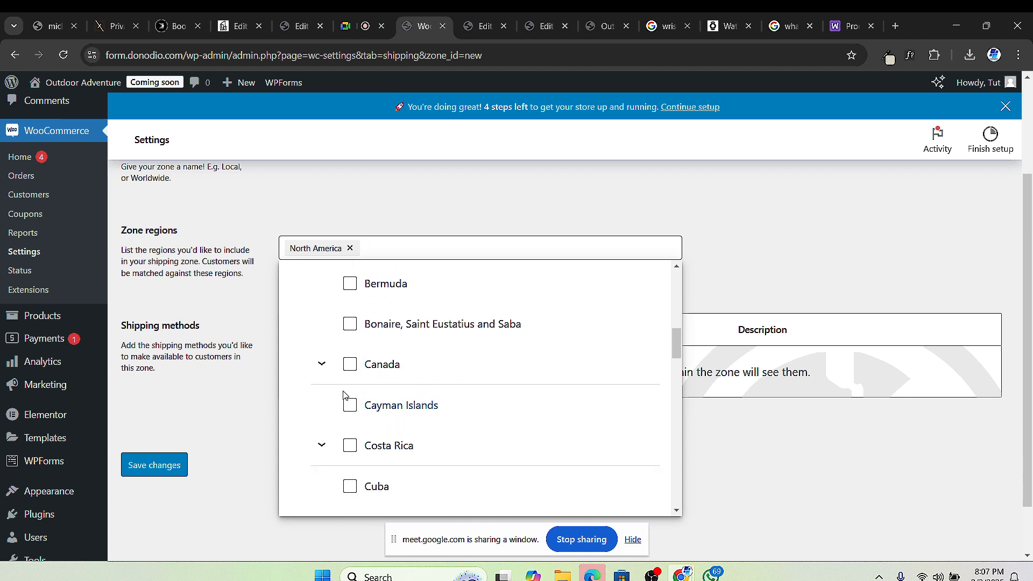
{"action": "scroll", "coordinate": [350, 381], "scroll_direction": "down", "scroll_amount": 6}
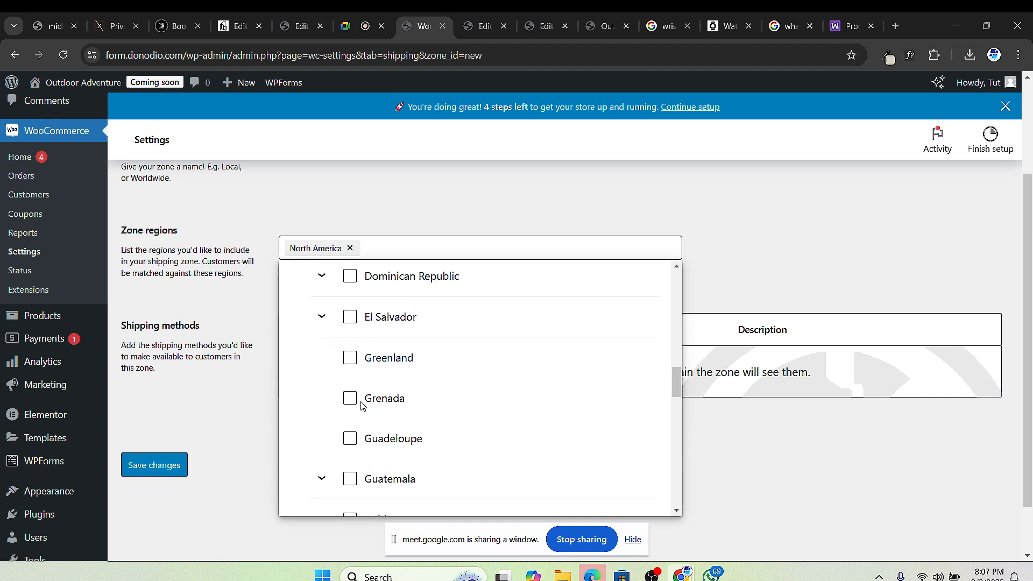
{"action": "scroll", "coordinate": [363, 406], "scroll_direction": "down", "scroll_amount": 7}
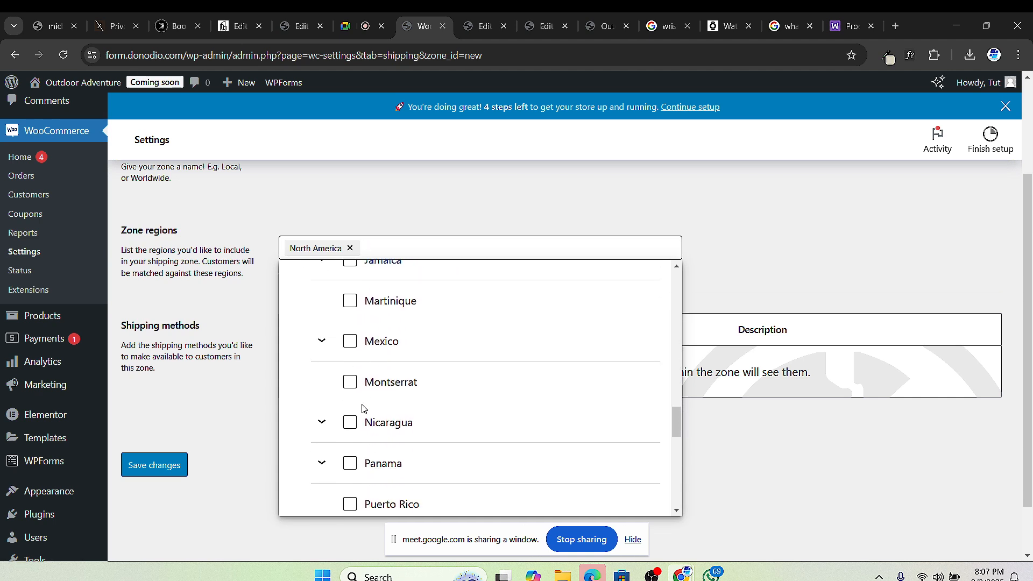
{"action": "scroll", "coordinate": [364, 410], "scroll_direction": "down", "scroll_amount": 2}
{"action": "scroll", "coordinate": [361, 387], "scroll_direction": "down", "scroll_amount": 3}
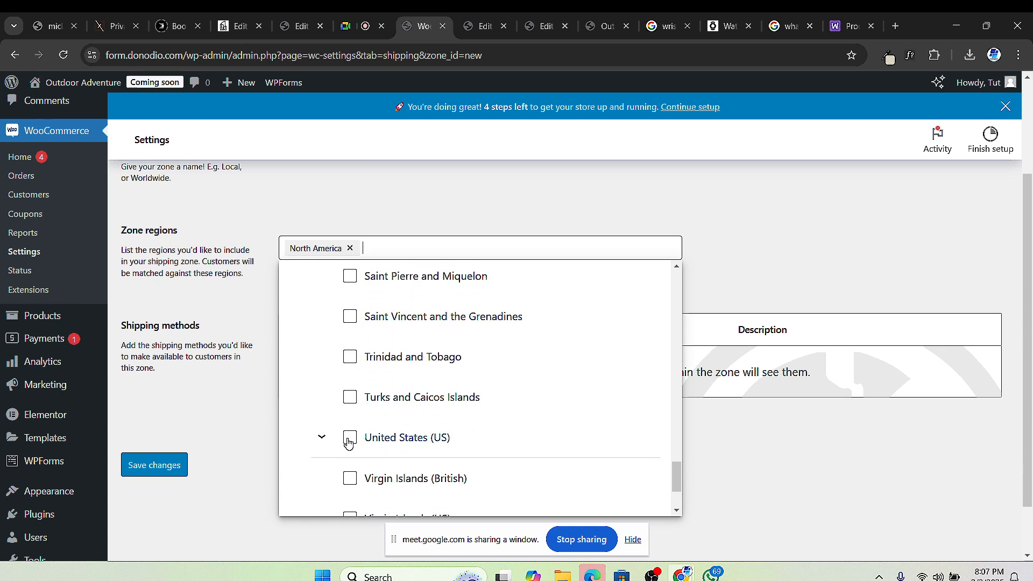
{"action": "left_click", "coordinate": [350, 438]}
{"action": "scroll", "coordinate": [548, 422], "scroll_direction": "up", "scroll_amount": 3}
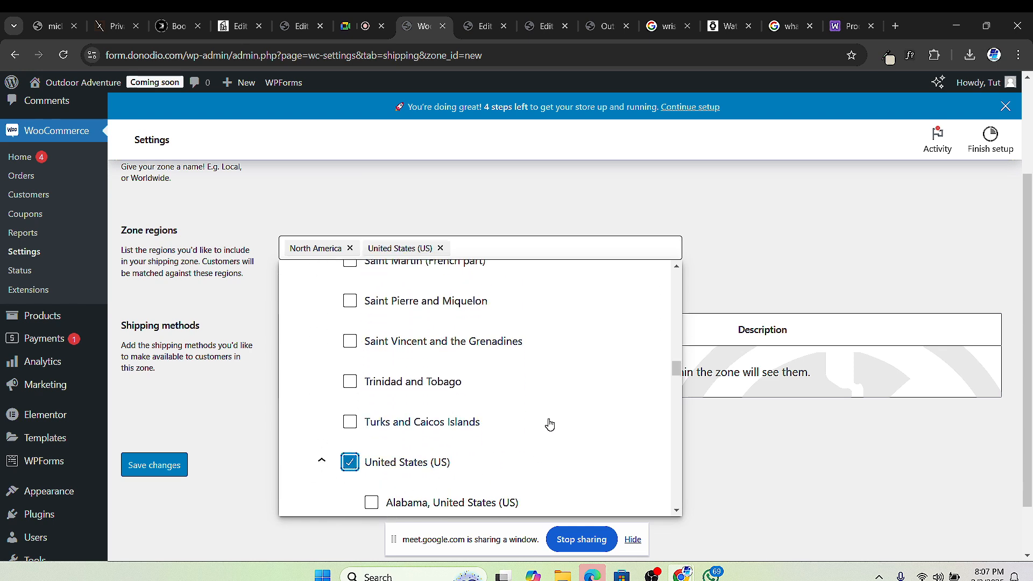
{"action": "left_click", "coordinate": [430, 210]}
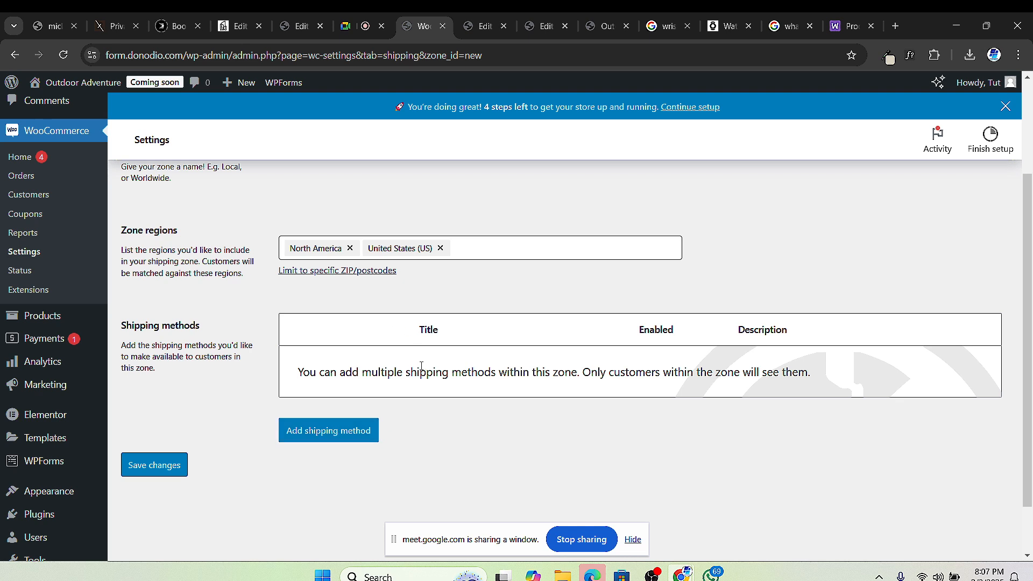
Step: Add Free shipping to the zone and review its 'Free shipping requires' options
{"action": "left_click", "coordinate": [353, 430]}
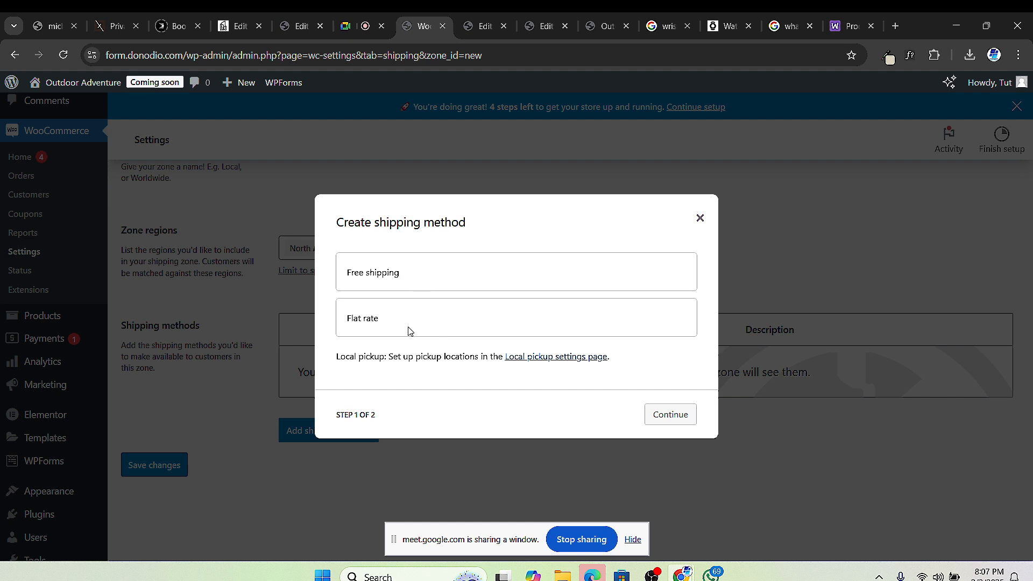
{"action": "left_click", "coordinate": [401, 276]}
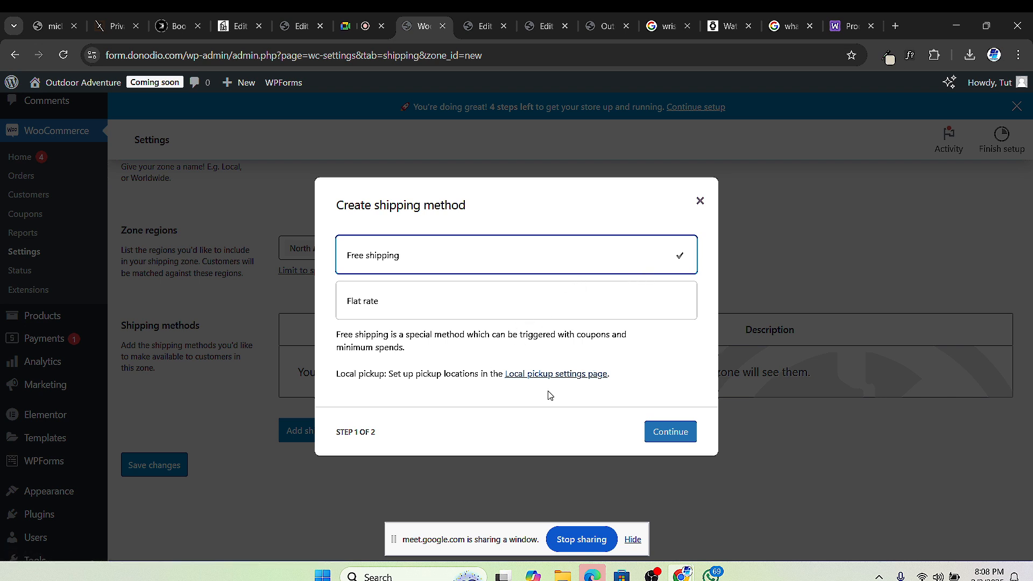
{"action": "left_click", "coordinate": [680, 433]}
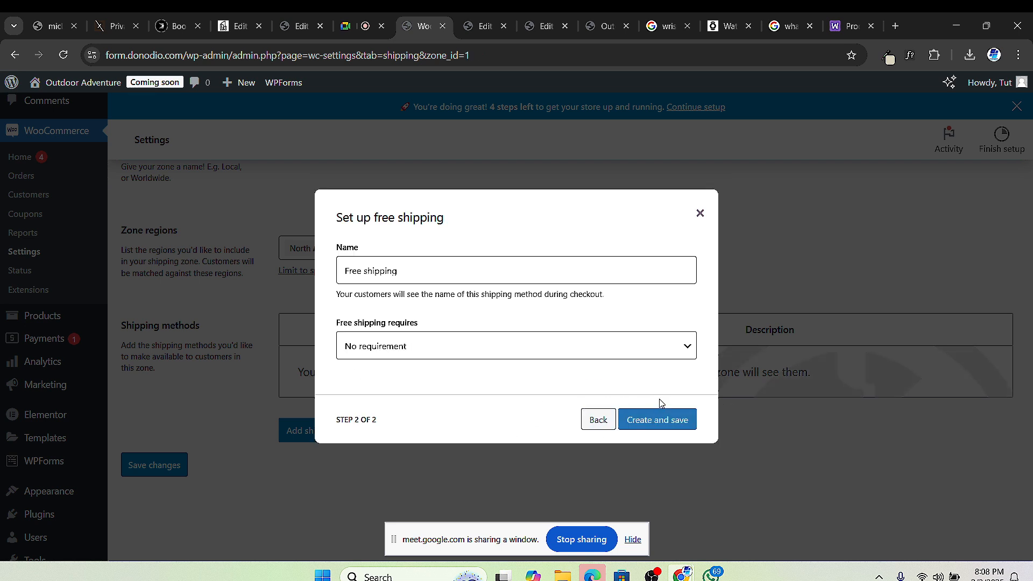
{"action": "left_click", "coordinate": [420, 352]}
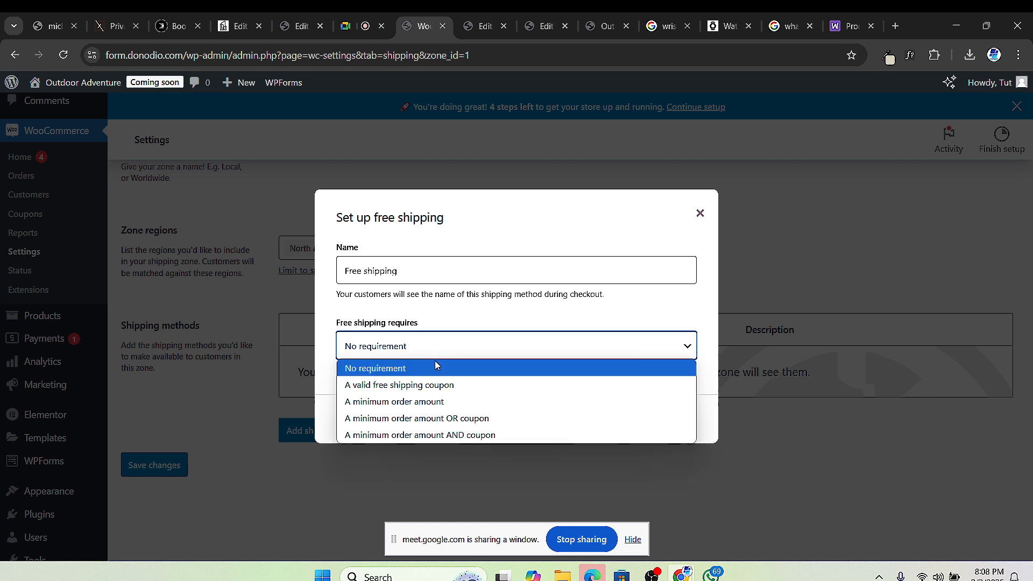
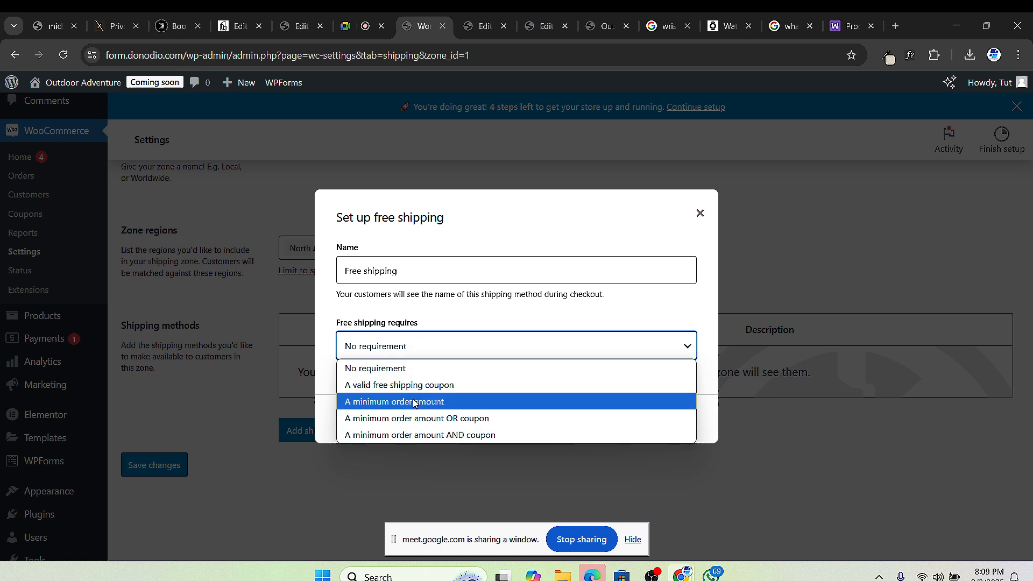
Step: Make Free shipping require a minimum order amount of 500 and create the method
{"action": "left_click", "coordinate": [355, 349]}
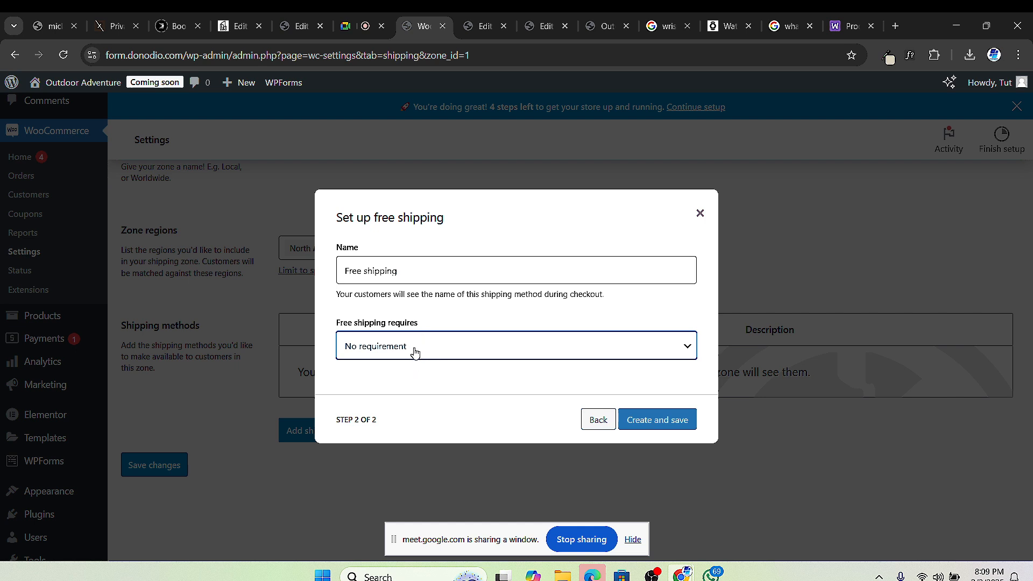
{"action": "left_click", "coordinate": [443, 357]}
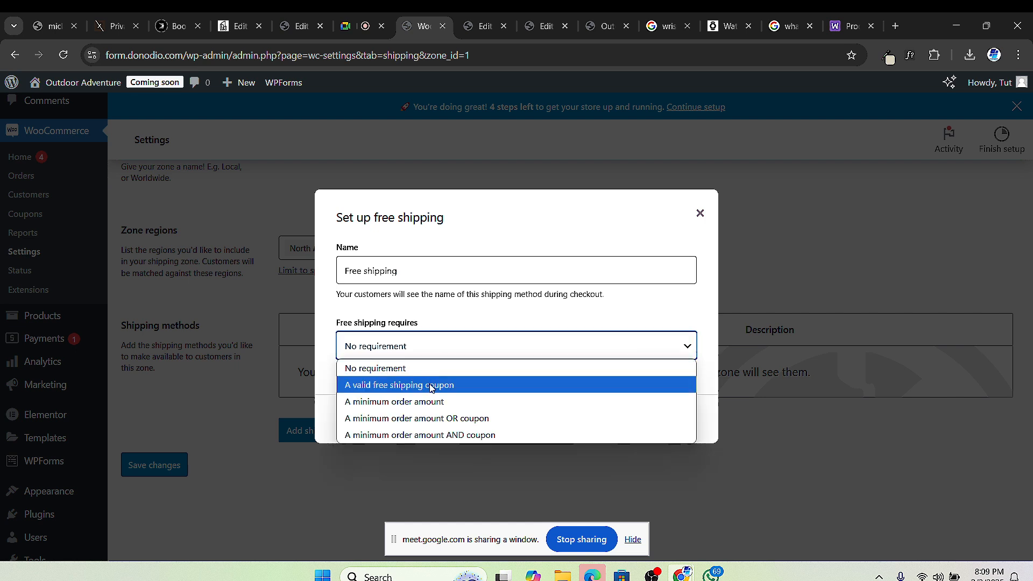
{"action": "left_click", "coordinate": [428, 403]}
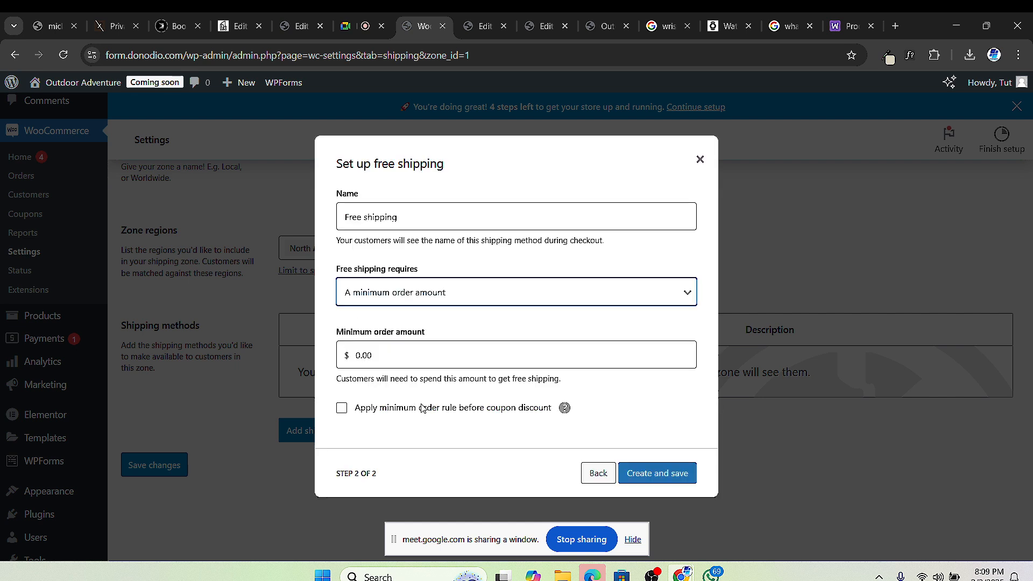
{"action": "left_click", "coordinate": [403, 361]}
{"action": "left_click", "coordinate": [403, 361]}
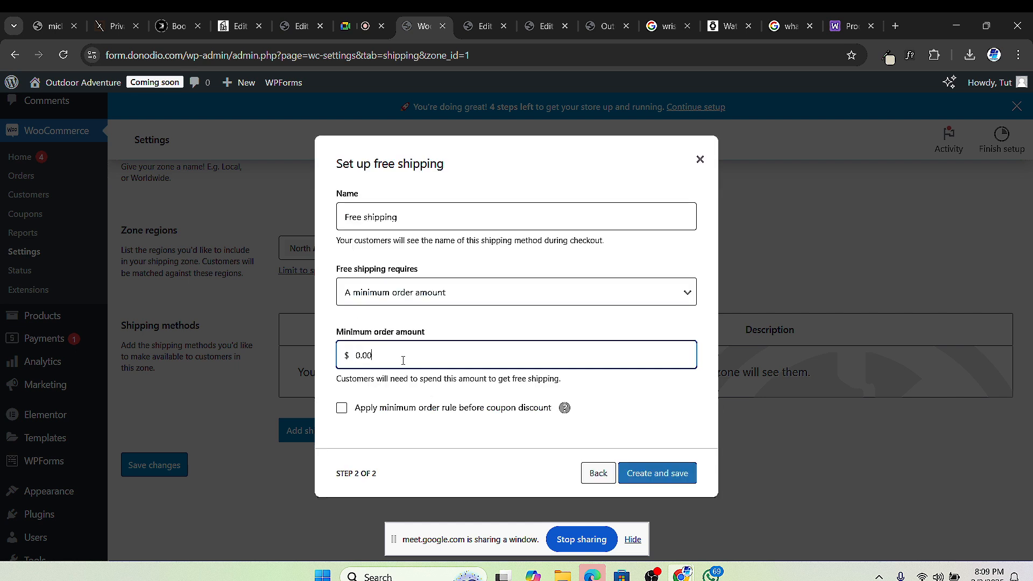
{"action": "double_click", "coordinate": [402, 360]}
{"action": "type", "text": "500"}
{"action": "left_click", "coordinate": [665, 477]}
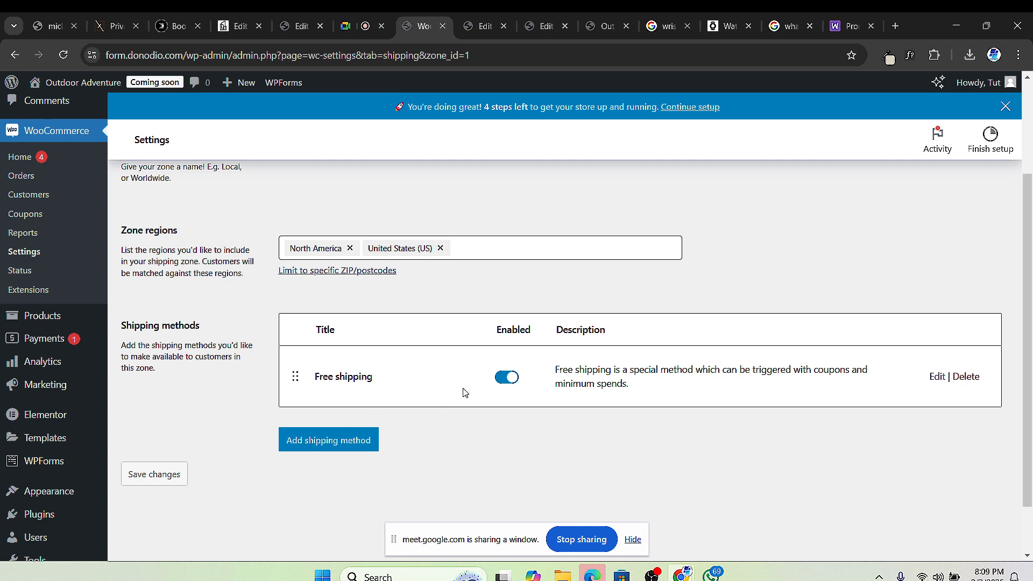
Step: Add a taxable Flat rate method costing 10.00 to the United States zone
{"action": "left_click", "coordinate": [342, 444]}
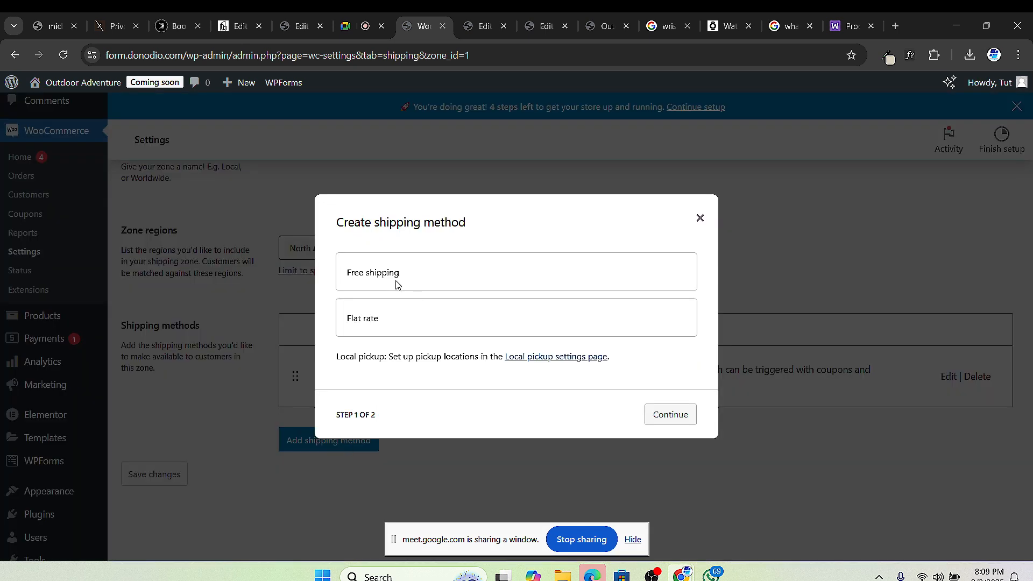
{"action": "left_click", "coordinate": [395, 321]}
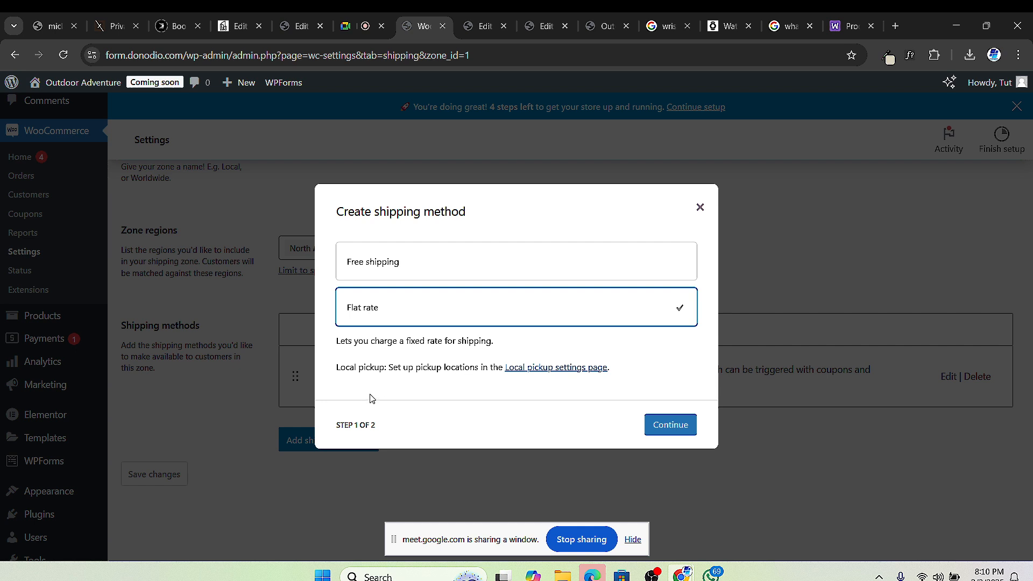
{"action": "left_click", "coordinate": [670, 424]}
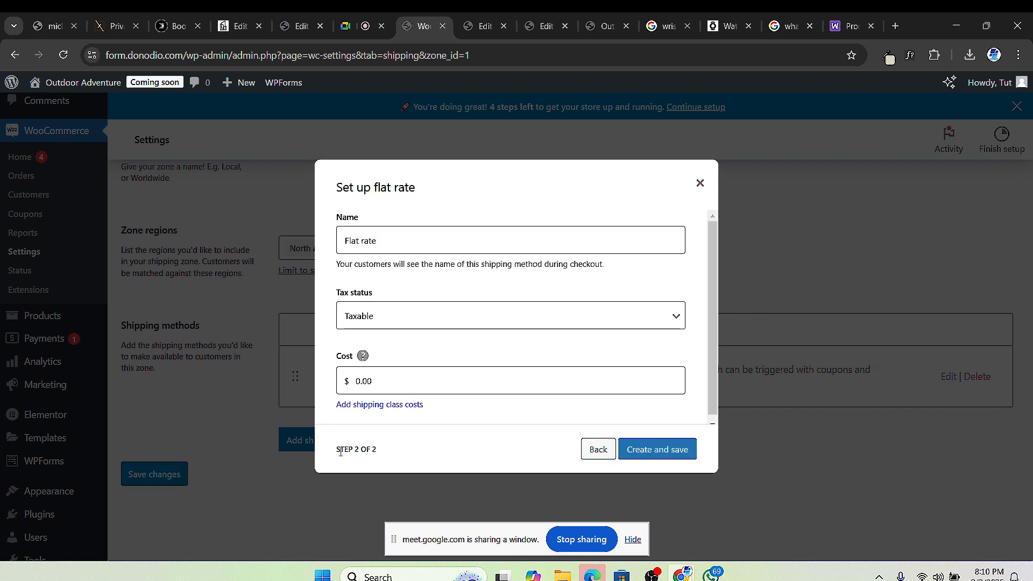
{"action": "left_click", "coordinate": [420, 322]}
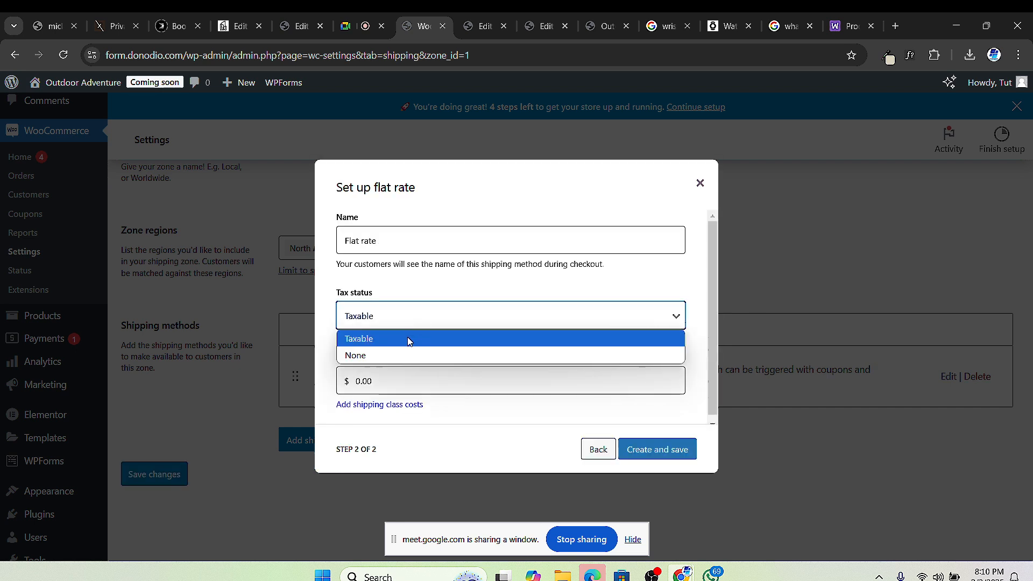
{"action": "left_click", "coordinate": [409, 339]}
{"action": "left_click", "coordinate": [383, 384]}
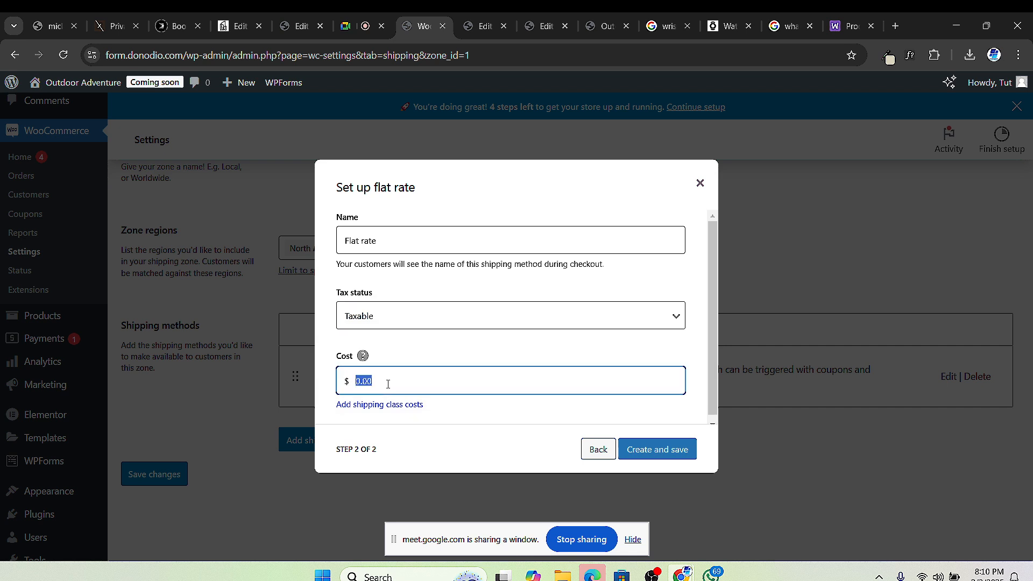
{"action": "type", "text": "10.00"}
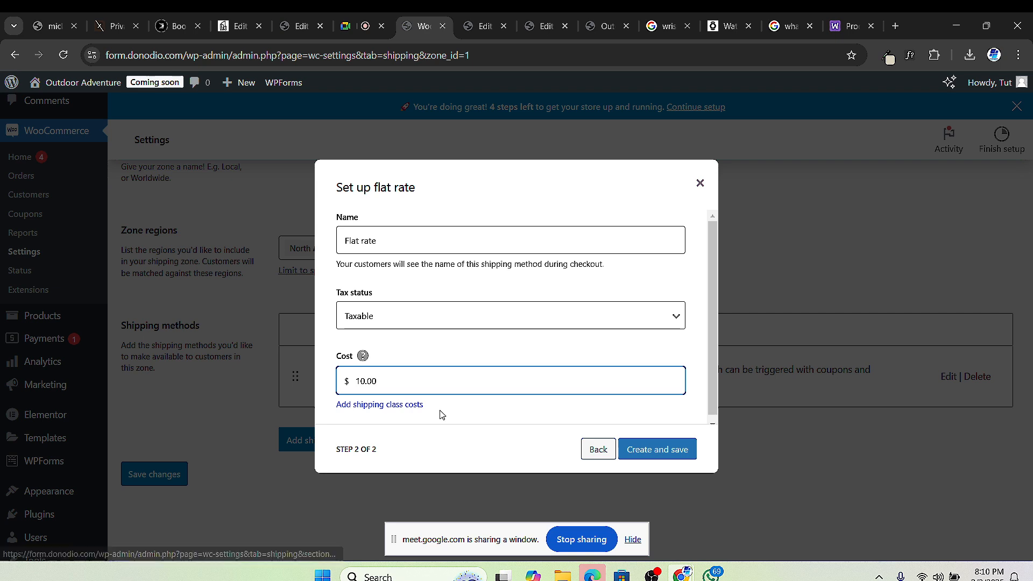
{"action": "left_click", "coordinate": [408, 406]}
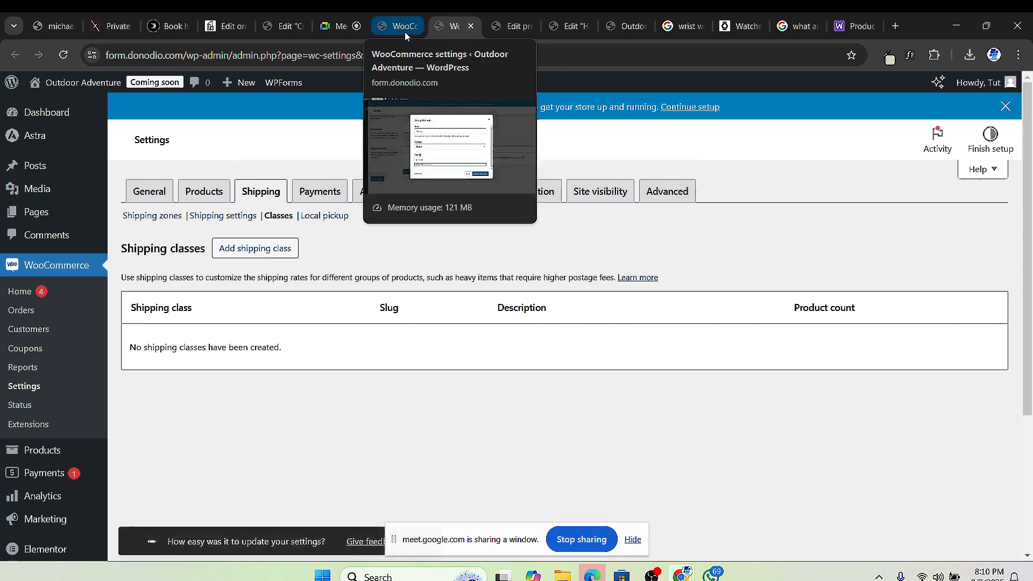
{"action": "left_click", "coordinate": [409, 30]}
{"action": "left_click", "coordinate": [440, 27]}
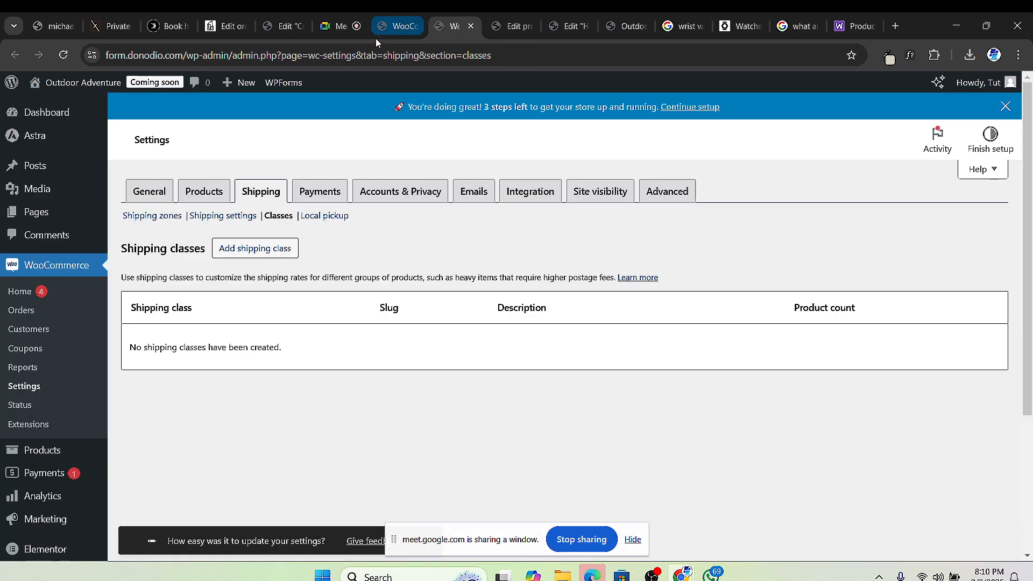
{"action": "left_click", "coordinate": [392, 27]}
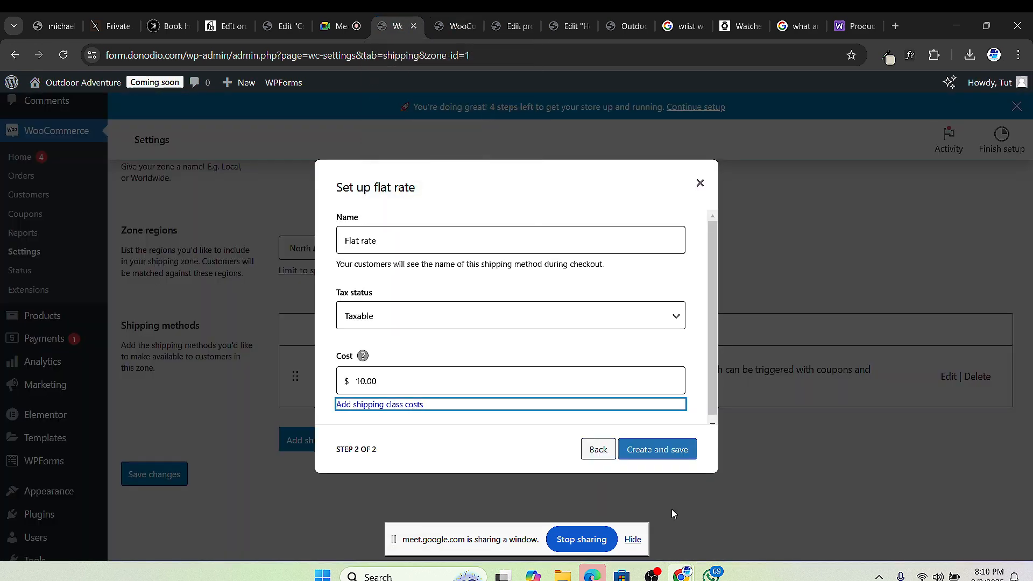
{"action": "left_click", "coordinate": [658, 449]}
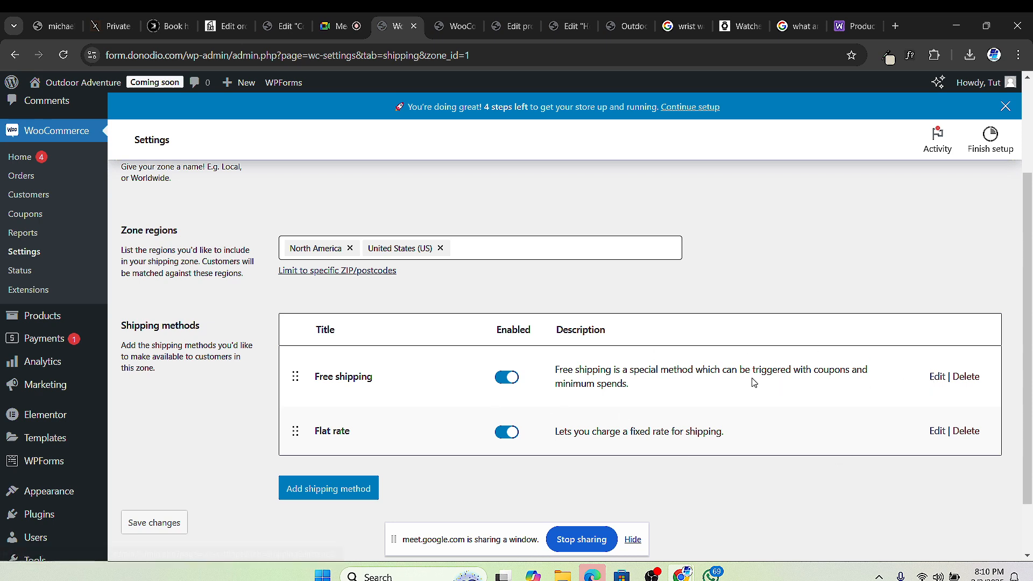
Step: Recheck the Free shipping settings and save them unchanged
{"action": "left_click", "coordinate": [936, 376]}
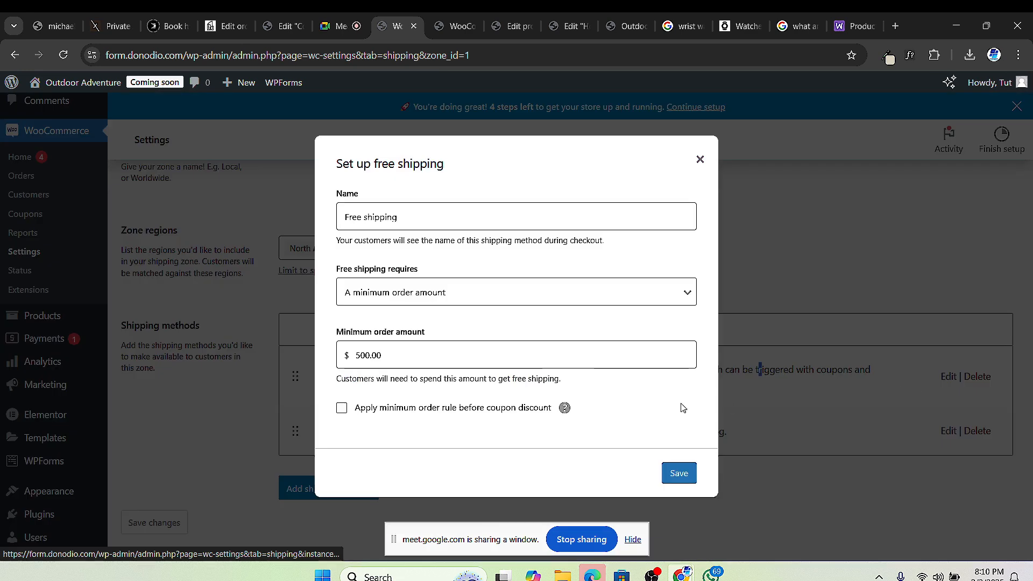
{"action": "left_click", "coordinate": [678, 473]}
{"action": "scroll", "coordinate": [376, 376], "scroll_direction": "up", "scroll_amount": 3}
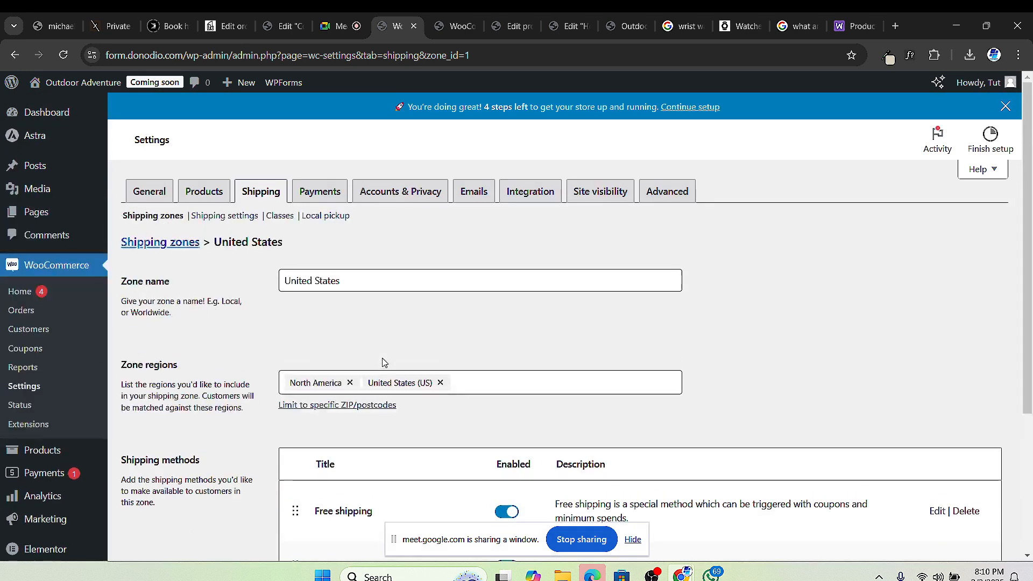
Step: Hide shipping costs until an address is entered and default to the customer shipping address, then view Shipping classes
{"action": "left_click", "coordinate": [226, 218]}
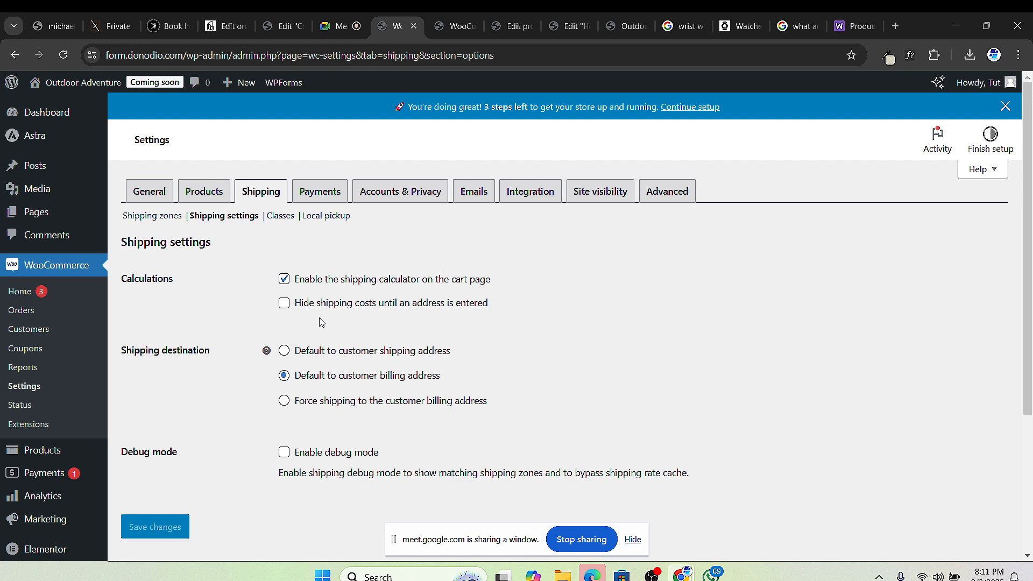
{"action": "scroll", "coordinate": [320, 320], "scroll_direction": "down", "scroll_amount": 1}
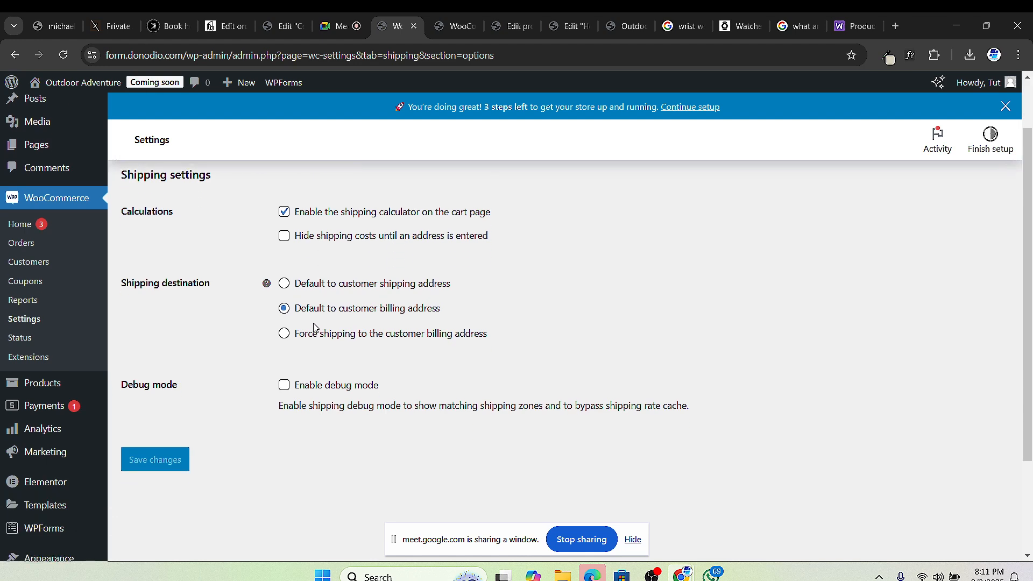
{"action": "left_click", "coordinate": [285, 239]}
{"action": "left_click", "coordinate": [285, 283]}
{"action": "left_click", "coordinate": [167, 459]}
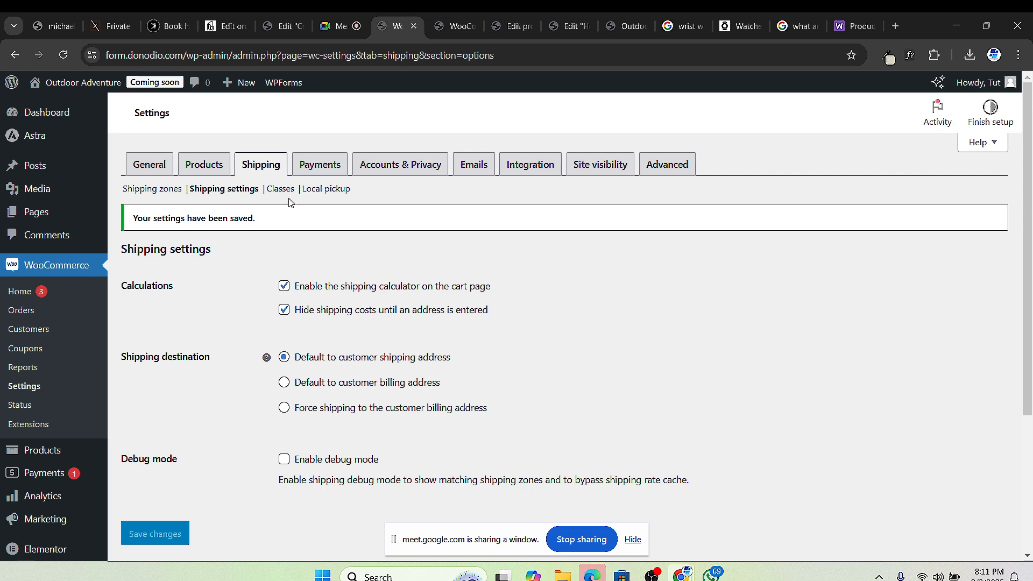
{"action": "left_click", "coordinate": [280, 215]}
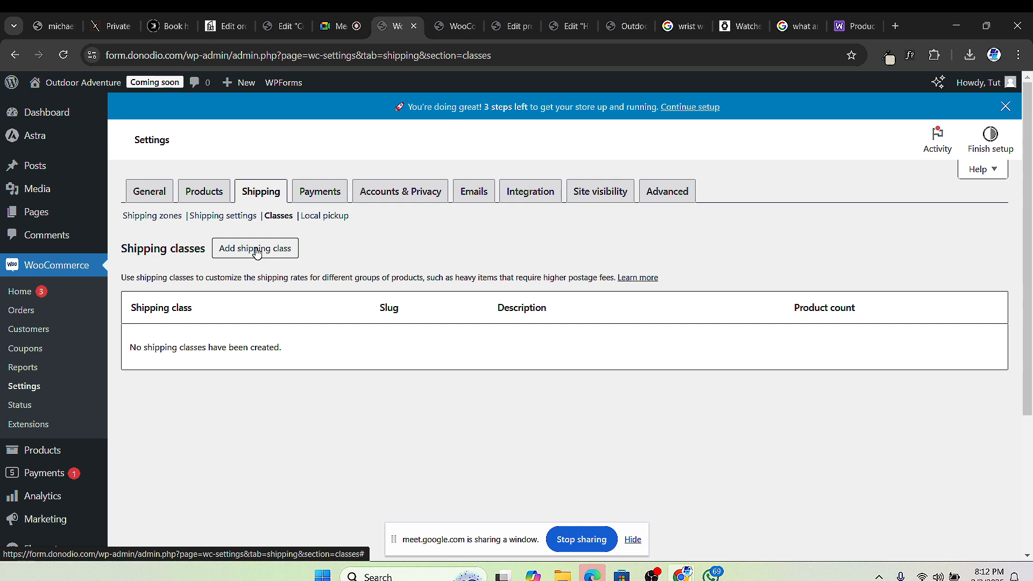
Step: Create the 'Gold Watches' shipping class with slug 'gold' and description 'Shipping for Gold Watches'
{"action": "left_click", "coordinate": [257, 250]}
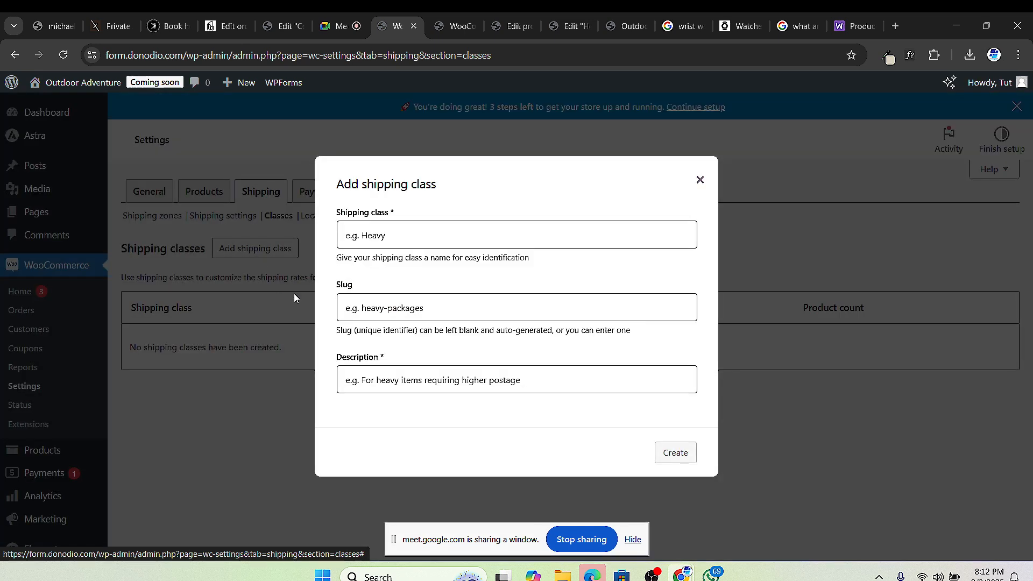
{"action": "left_click", "coordinate": [425, 227]}
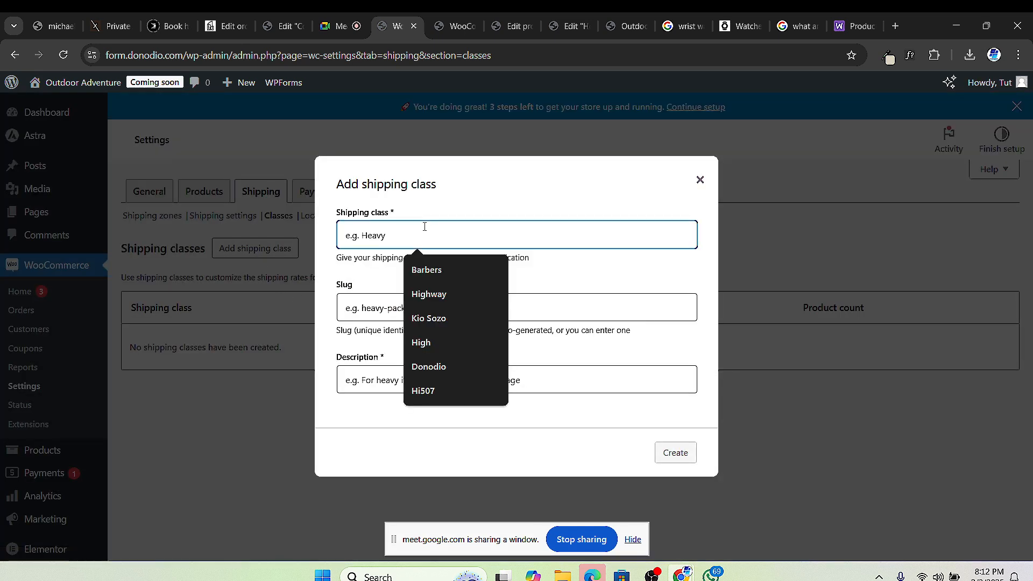
{"action": "type", "text": "Gold W"}
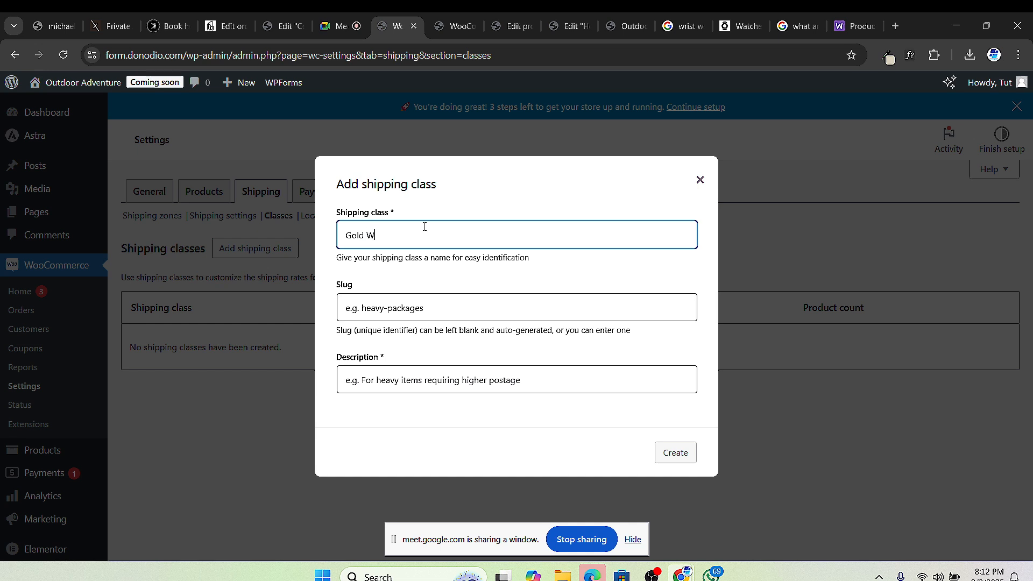
{"action": "type", "text": "atches"}
{"action": "left_click", "coordinate": [386, 314]}
{"action": "type", "text": "gold"}
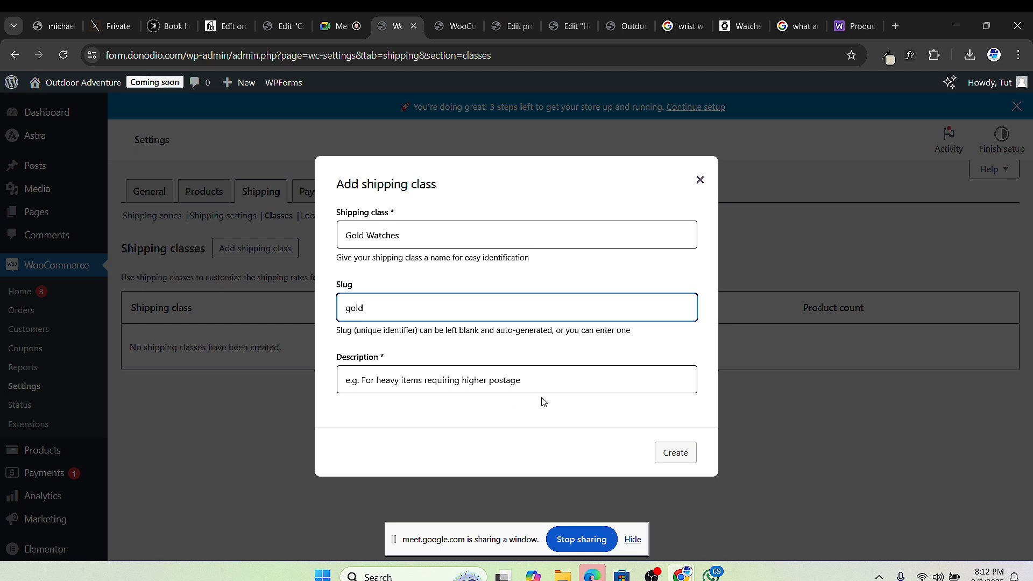
{"action": "left_click", "coordinate": [422, 378]}
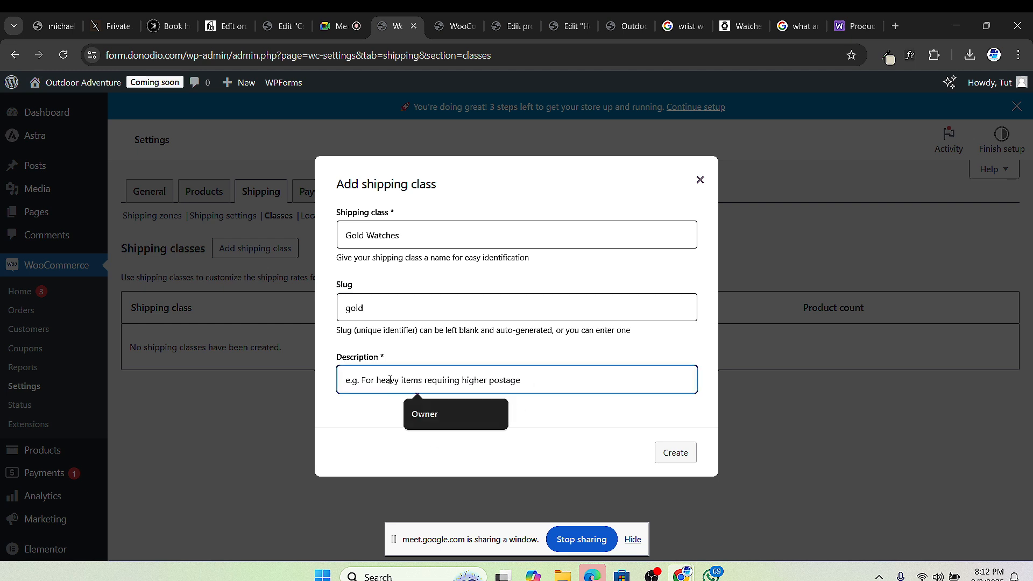
{"action": "type", "text": "Gold W"}
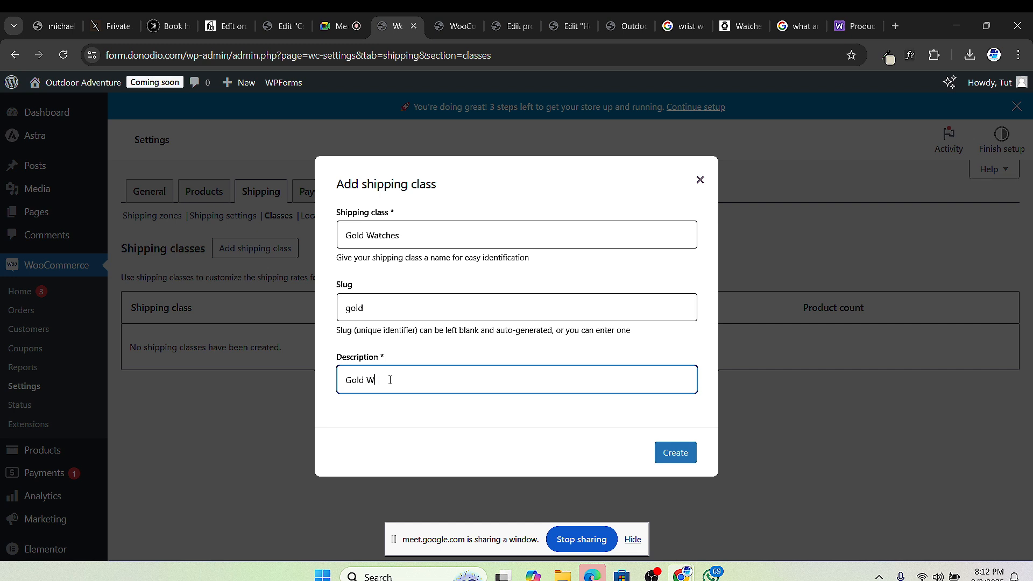
{"action": "type", "text": "atches"}
{"action": "type", "text": "Shipp"}
{"action": "type", "text": "ing "}
{"action": "type", "text": "for"}
{"action": "left_click", "coordinate": [678, 453]}
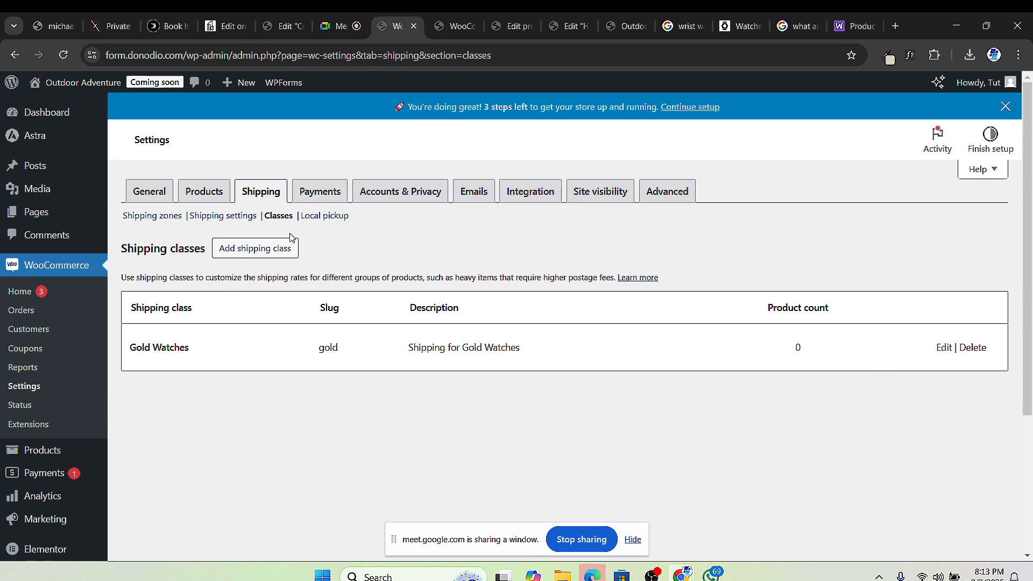
Step: Create the 'Stainless Steel' shipping class with slug 'steel' and a 'Shipping for Stainless Steel' description
{"action": "left_click", "coordinate": [259, 249]}
{"action": "left_click", "coordinate": [405, 234]}
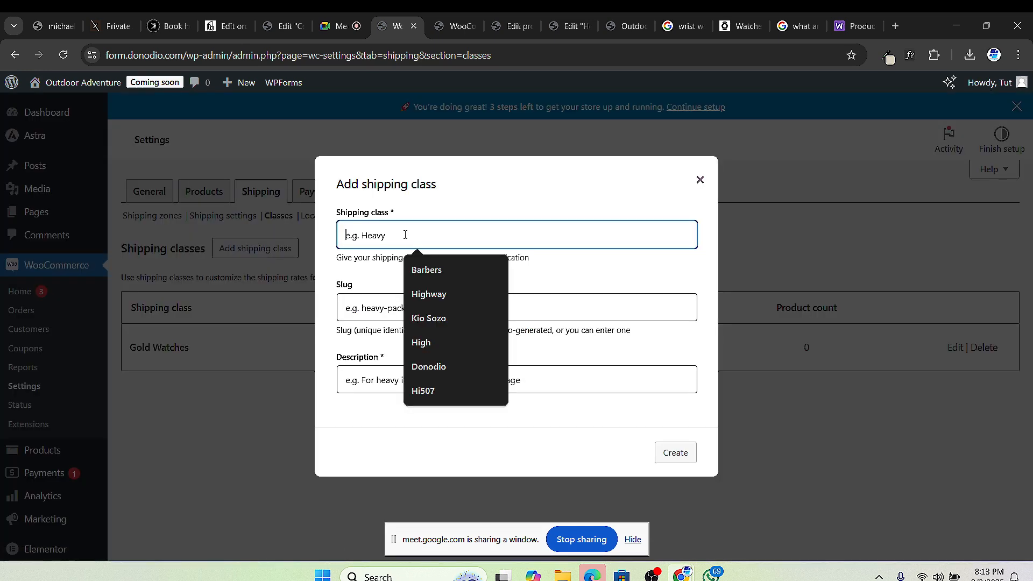
{"action": "type", "text": "Sta"}
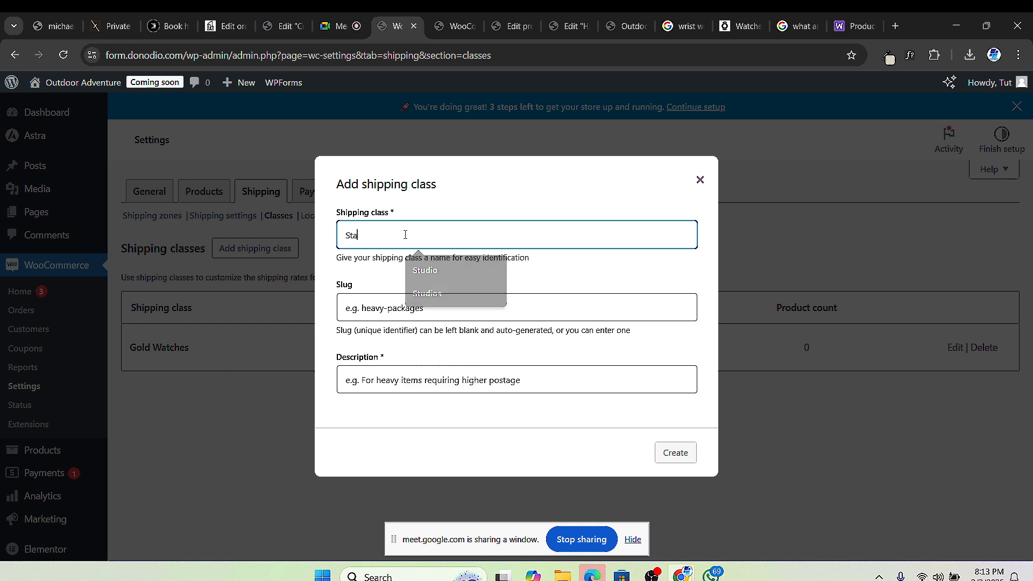
{"action": "type", "text": "inless Steel"}
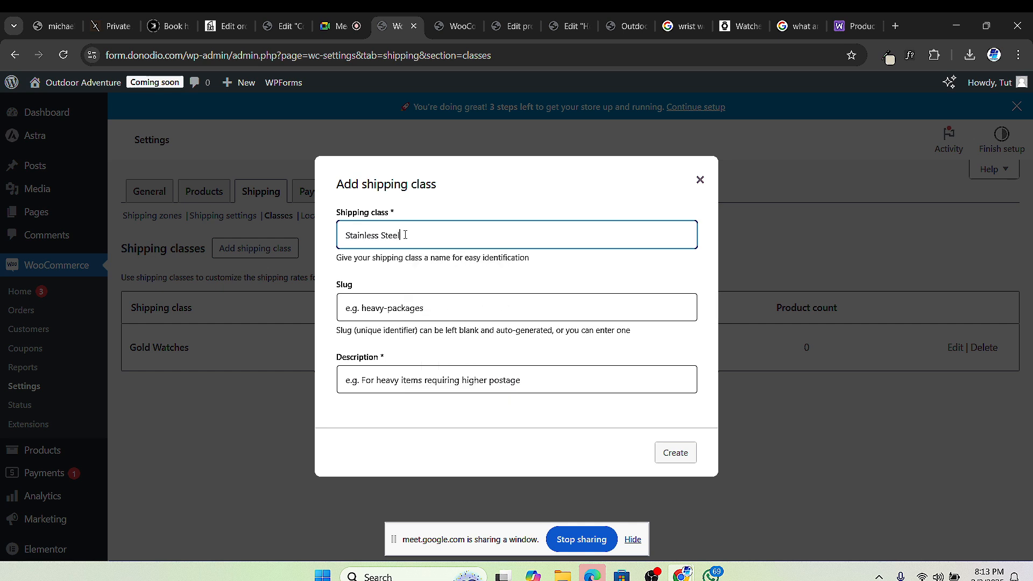
{"action": "left_click", "coordinate": [379, 309]}
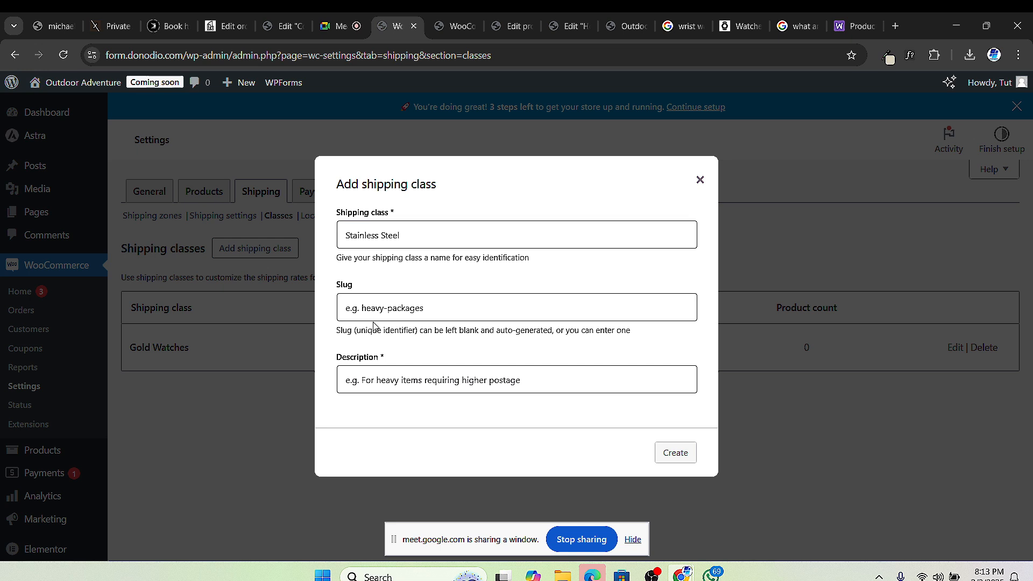
{"action": "type", "text": "steel"}
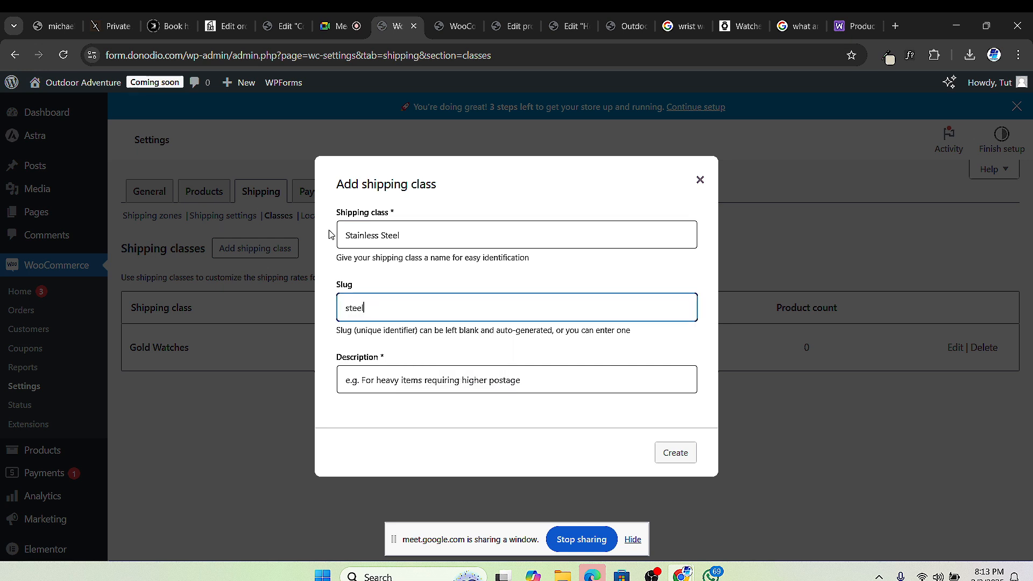
{"action": "left_click_drag", "start_coordinate": [339, 235], "coordinate": [401, 235]}
{"action": "right_click", "coordinate": [359, 235]}
{"action": "left_click", "coordinate": [393, 273]}
{"action": "left_click", "coordinate": [373, 379]}
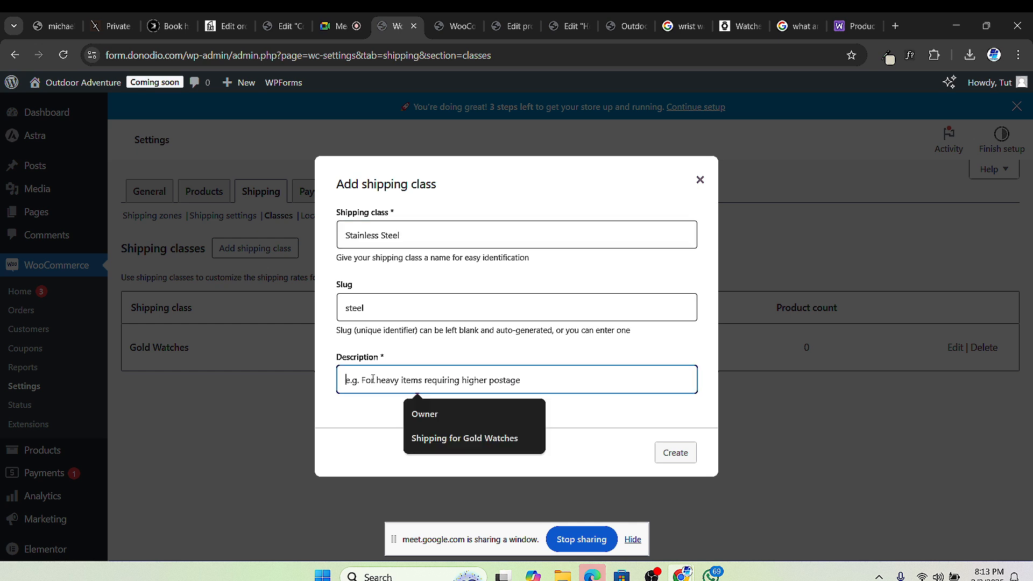
{"action": "key", "text": "ctrl+v"}
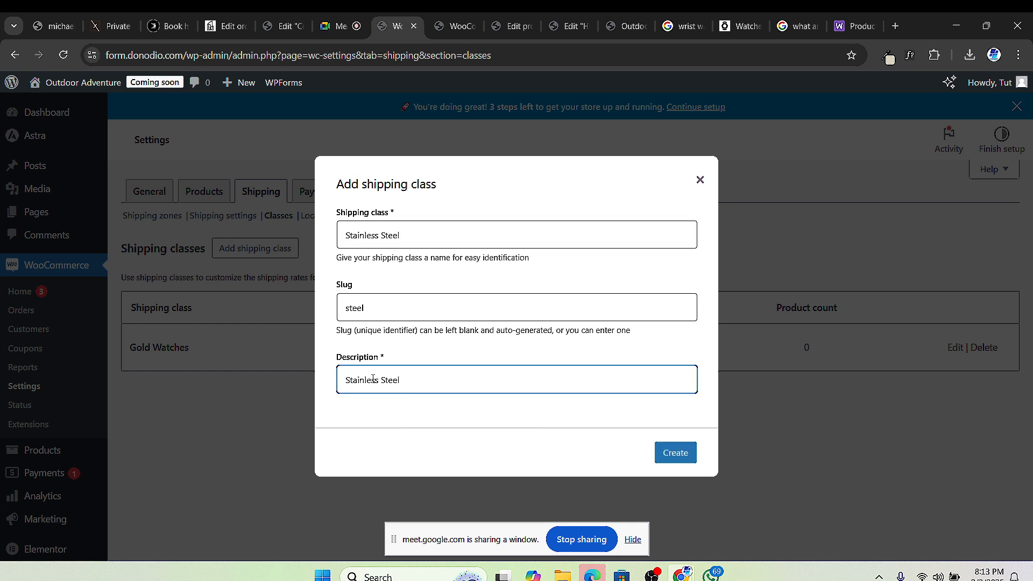
{"action": "key", "text": "Home"}
{"action": "type", "text": "Shiiping for"}
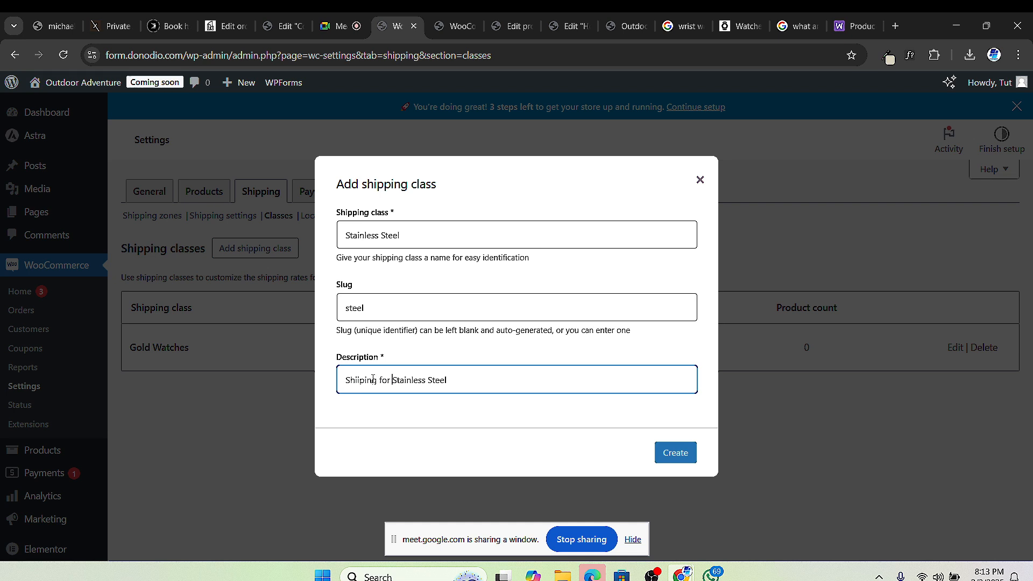
{"action": "left_click", "coordinate": [680, 454]}
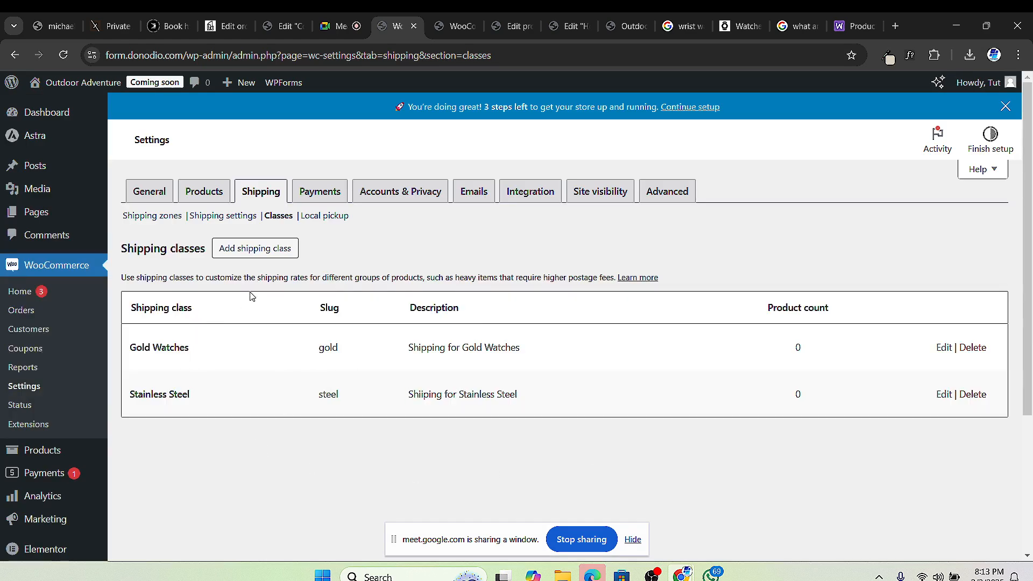
Step: Create the 'Leather Hand' shipping class with slug 'leather' and a 'Shipping for Leather Hand' description
{"action": "left_click", "coordinate": [282, 252]}
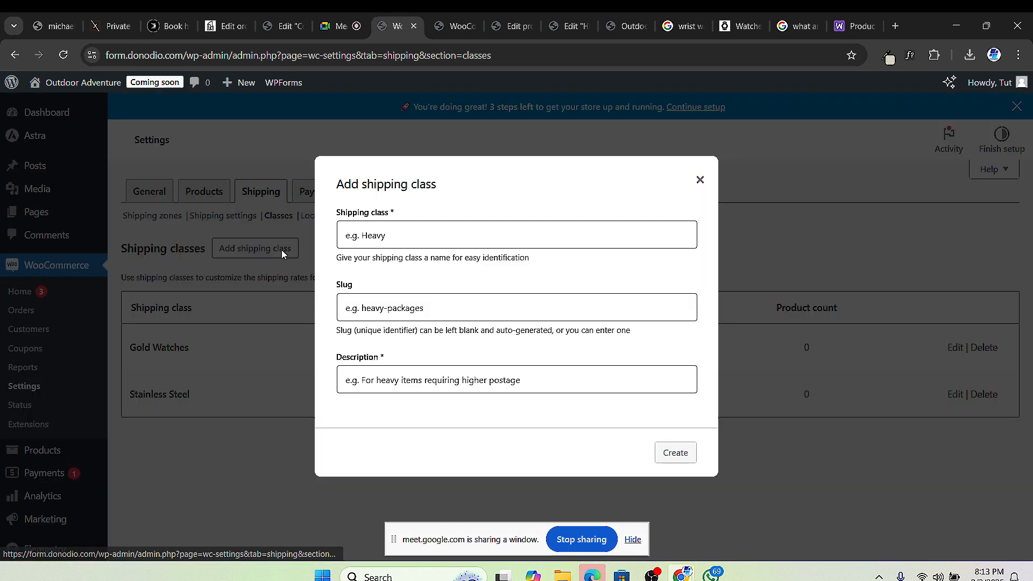
{"action": "left_click", "coordinate": [347, 235]}
{"action": "type", "text": "L"}
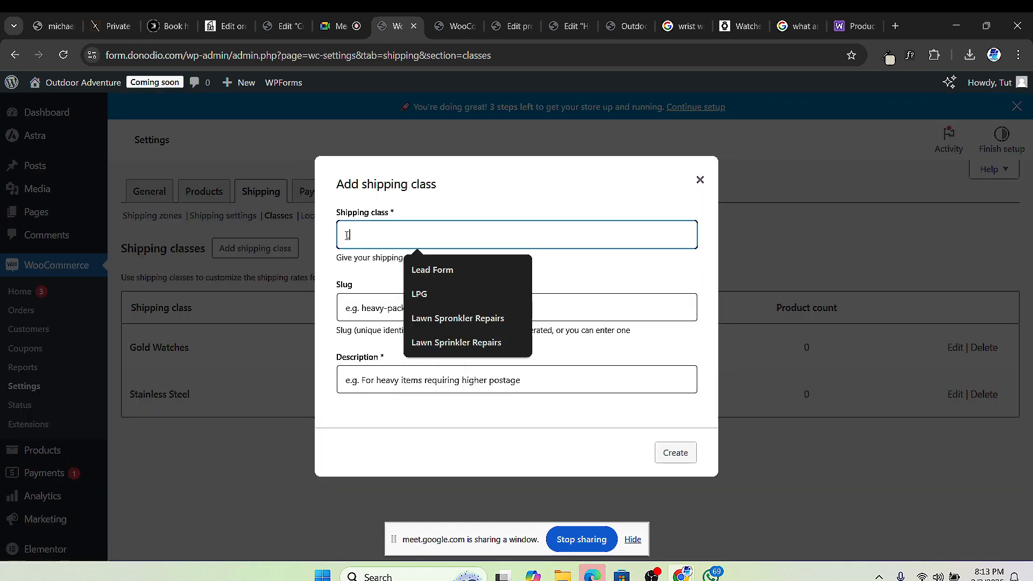
{"action": "type", "text": "eather H"}
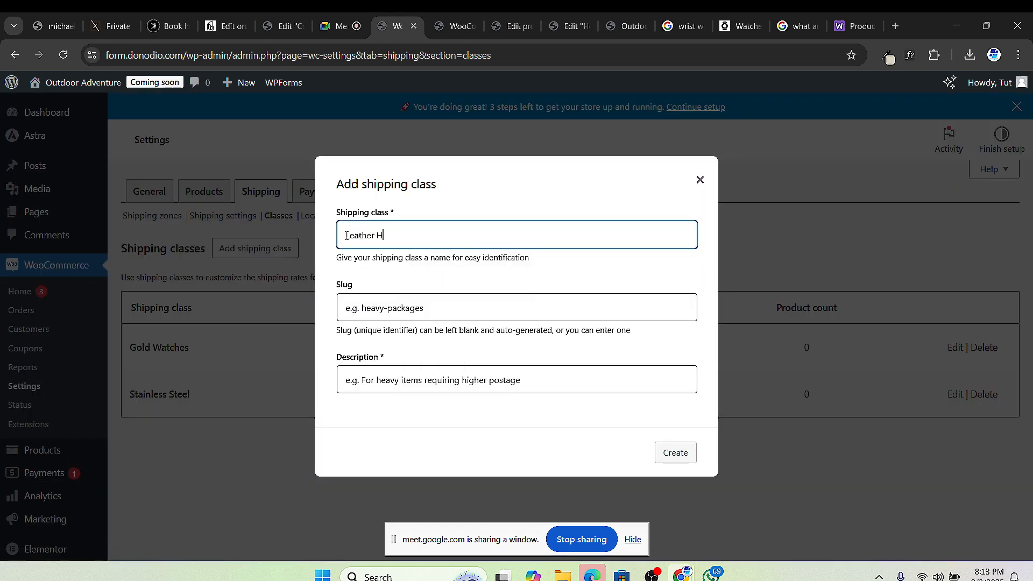
{"action": "type", "text": "and"}
{"action": "left_click", "coordinate": [441, 304]}
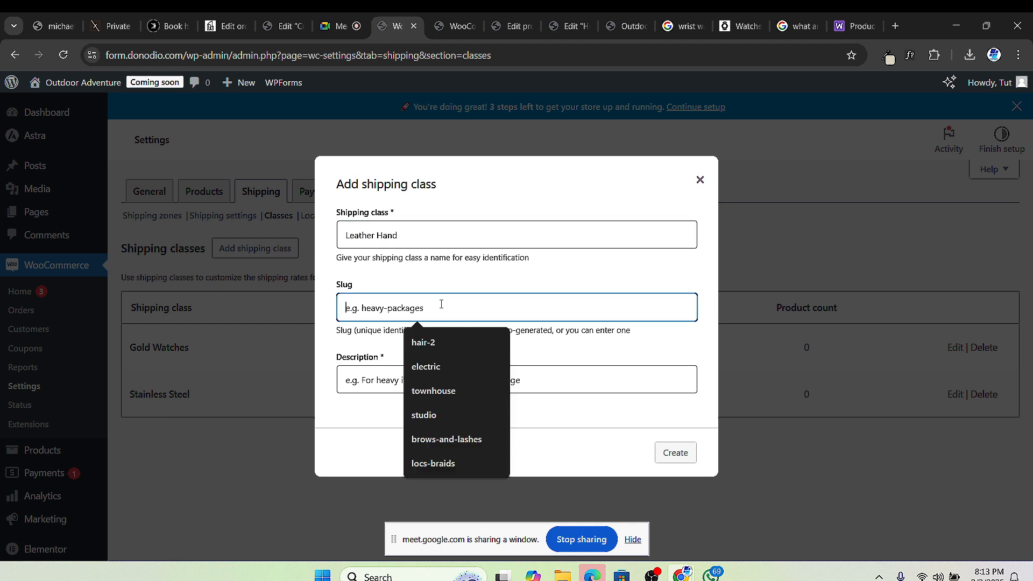
{"action": "type", "text": "lAE"}
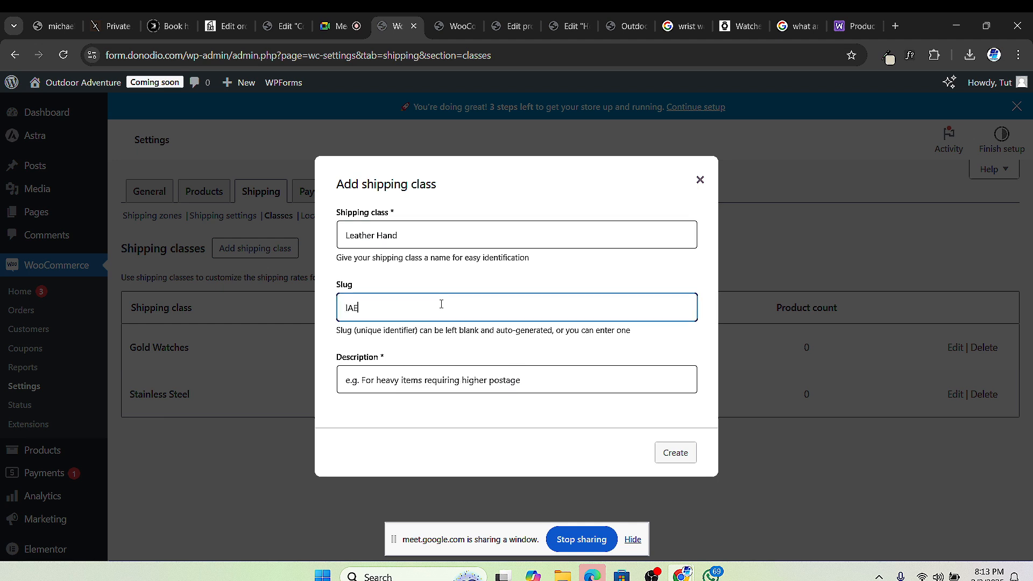
{"action": "type", "text": "THER"}
{"action": "key", "text": "BackSpace"}
{"action": "key", "text": "BackSpace"}
{"action": "key", "text": "BackSpace"}
{"action": "key", "text": "BackSpace"}
{"action": "key", "text": "BackSpace"}
{"action": "key", "text": "BackSpace"}
{"action": "type", "text": "lEATHE"}
{"action": "key", "text": "BackSpace"}
{"action": "key", "text": "BackSpace"}
{"action": "key", "text": "BackSpace"}
{"action": "key", "text": "BackSpace"}
{"action": "key", "text": "BackSpace"}
{"action": "key", "text": "BackSpace"}
{"action": "type", "text": "leath"}
{"action": "left_click", "coordinate": [453, 385]}
{"action": "type", "text": "S"}
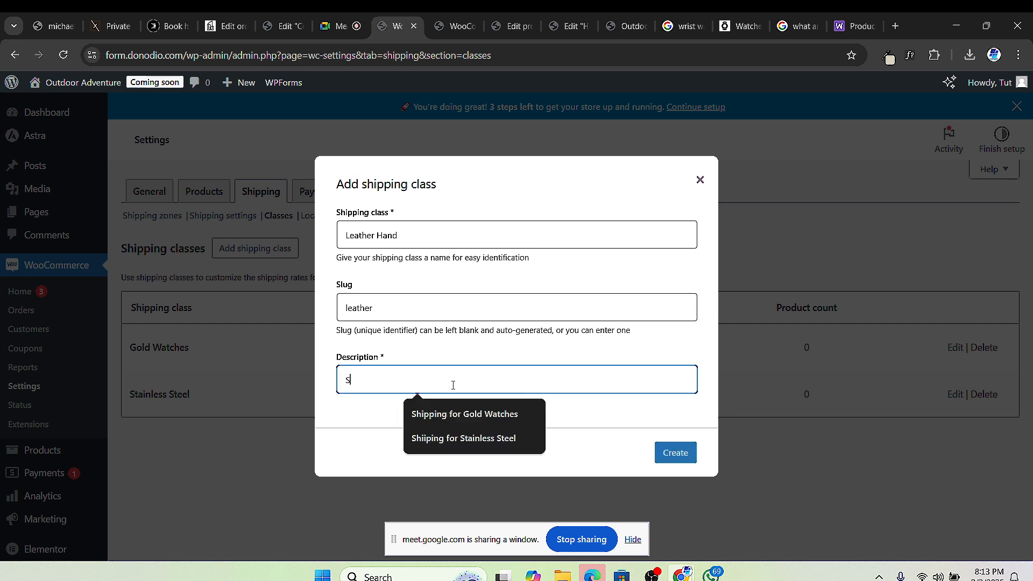
{"action": "type", "text": "hippi"}
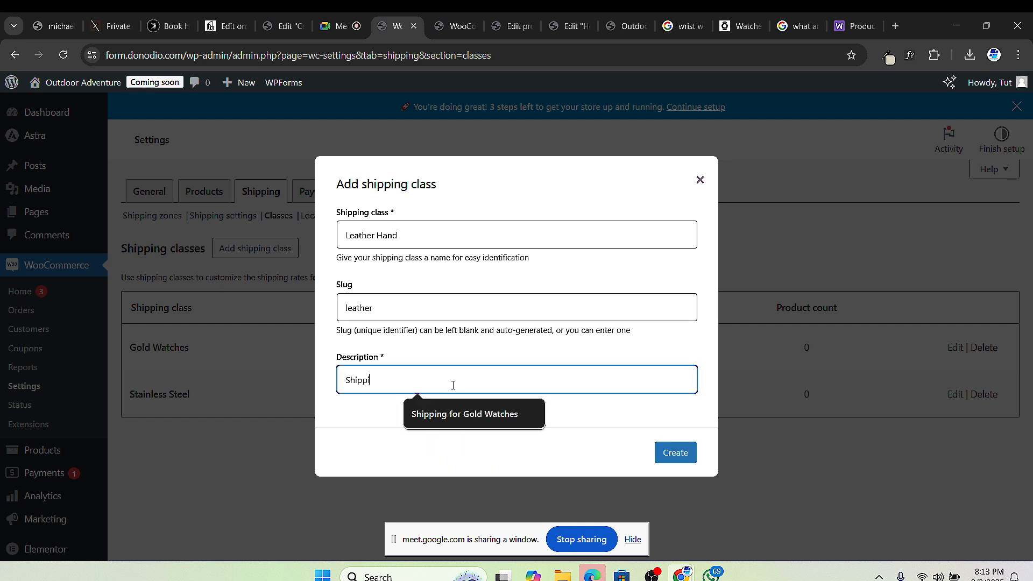
{"action": "type", "text": "ng for L"}
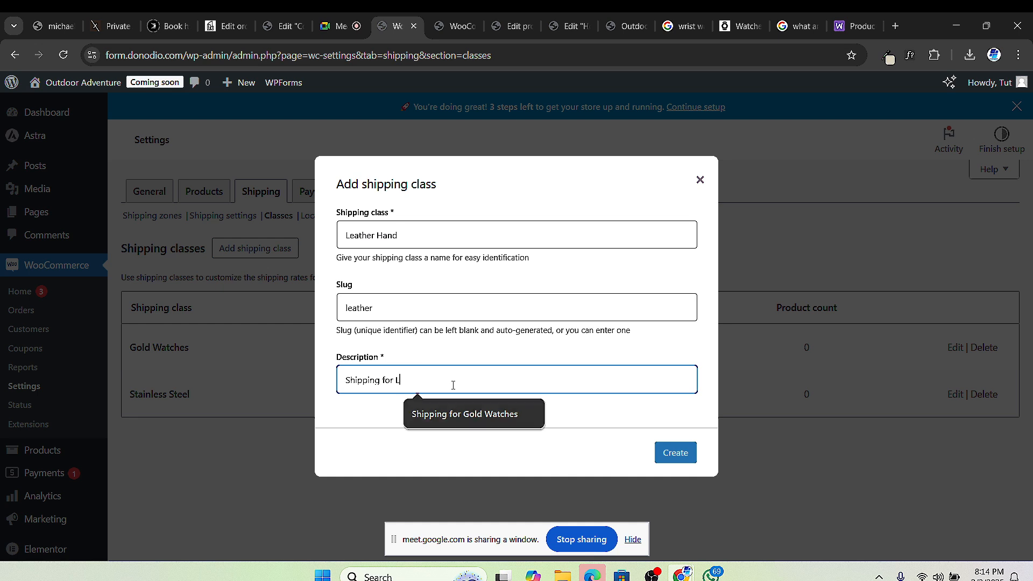
{"action": "type", "text": "eather"}
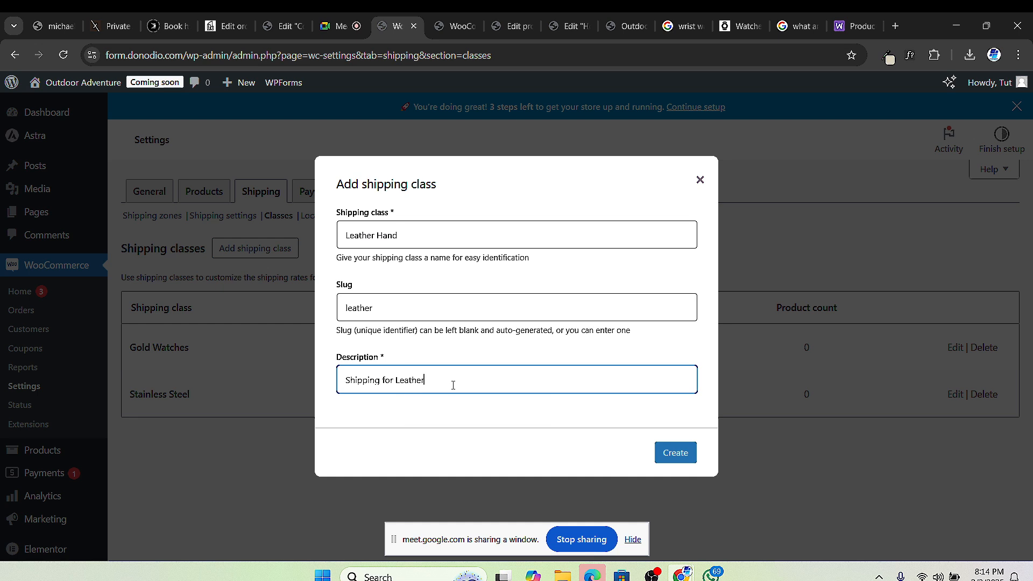
{"action": "type", "text": " Hanfds"}
{"action": "type", "text": "ds"}
{"action": "left_click", "coordinate": [677, 451]}
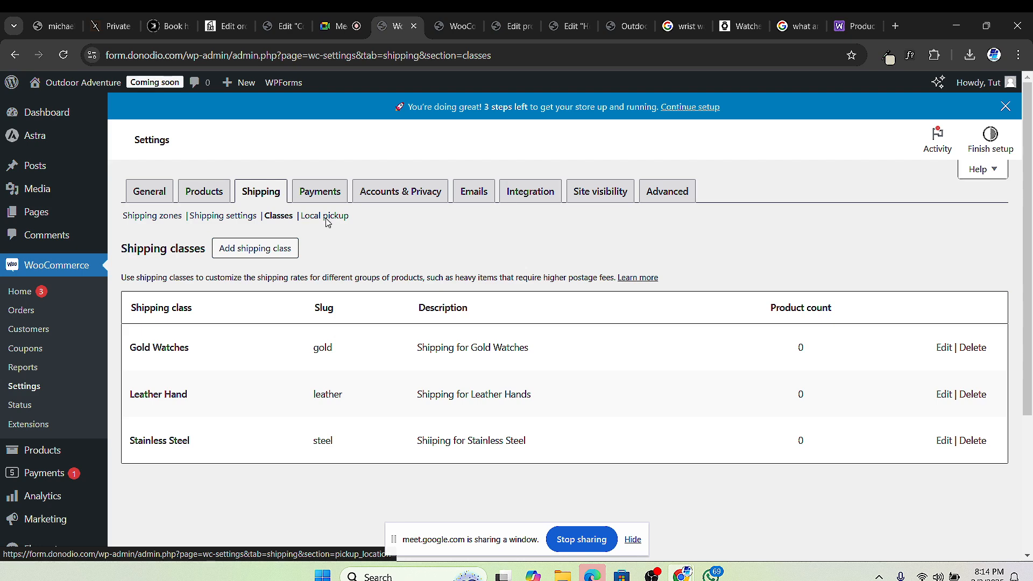
Step: Glance at the Local pickup settings, then return to the Shipping zones list
{"action": "left_click", "coordinate": [326, 218]}
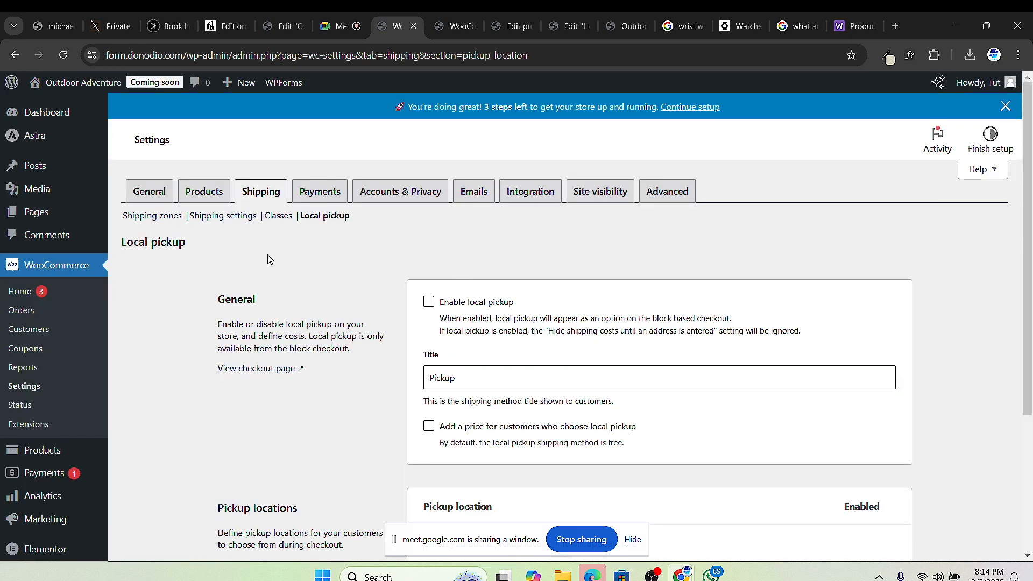
{"action": "left_click", "coordinate": [155, 217]}
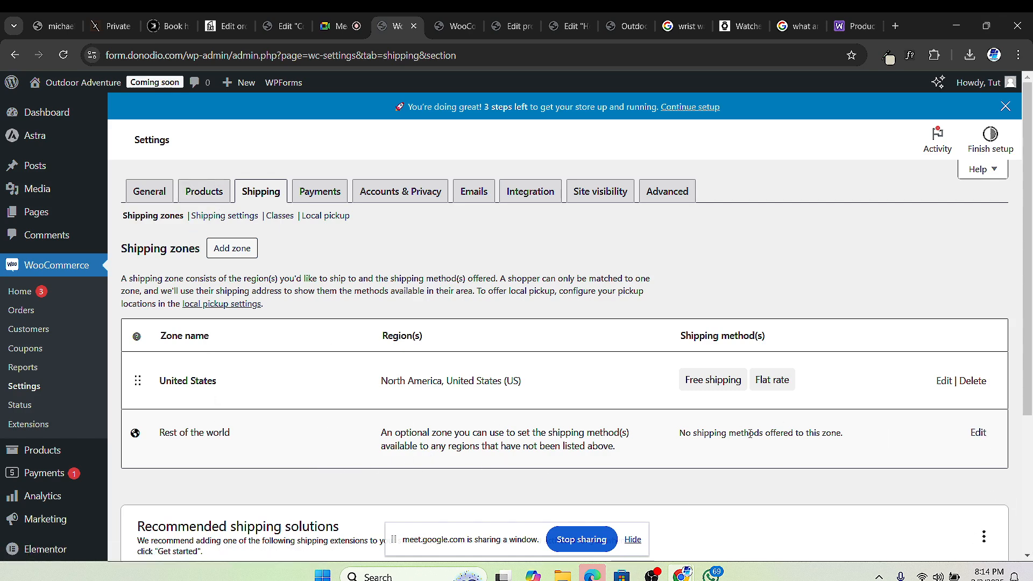
Step: Open the Rest of the world zone and pick Flat rate as a new shipping method
{"action": "left_click", "coordinate": [978, 433]}
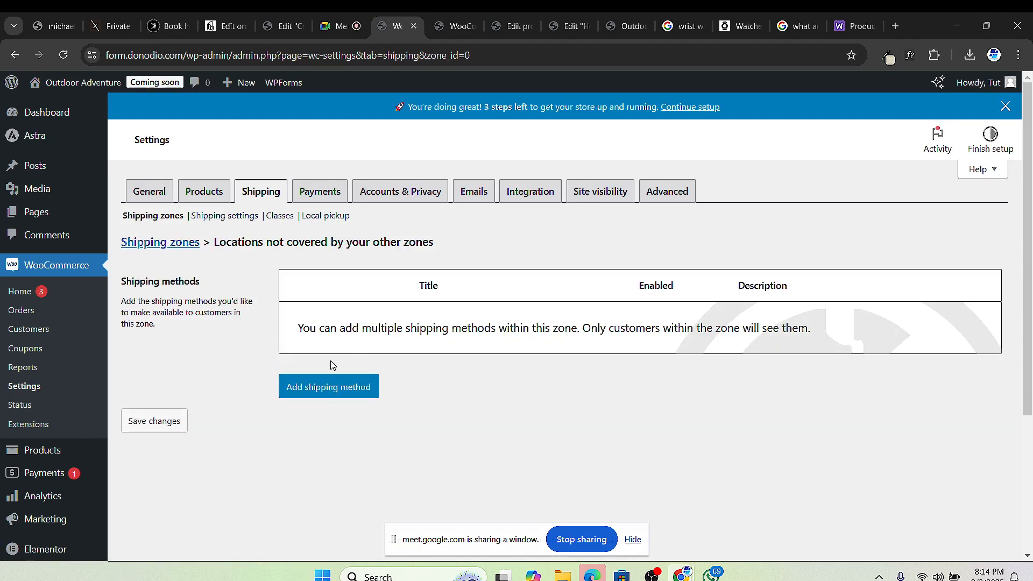
{"action": "left_click", "coordinate": [332, 392]}
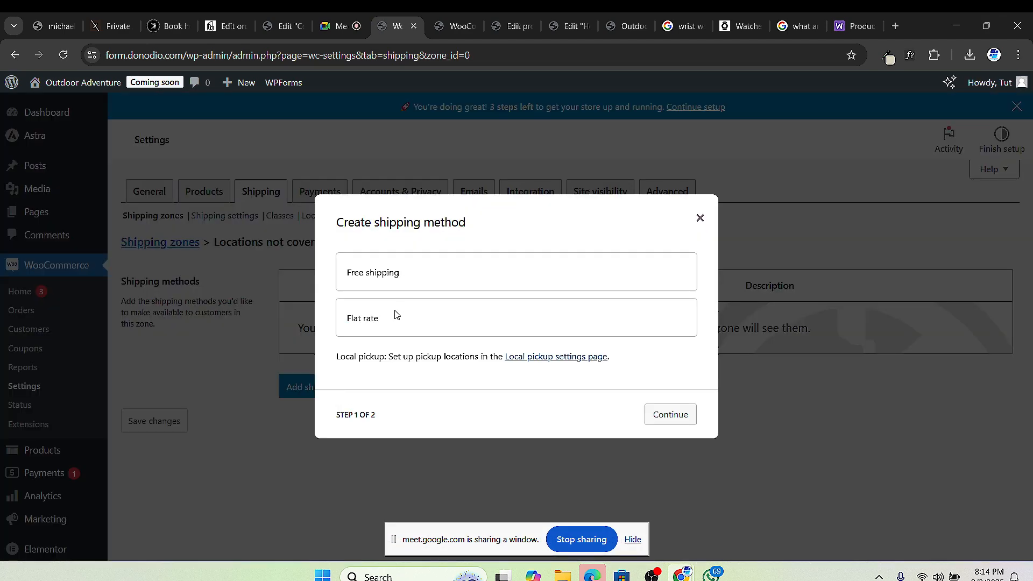
{"action": "left_click", "coordinate": [395, 324]}
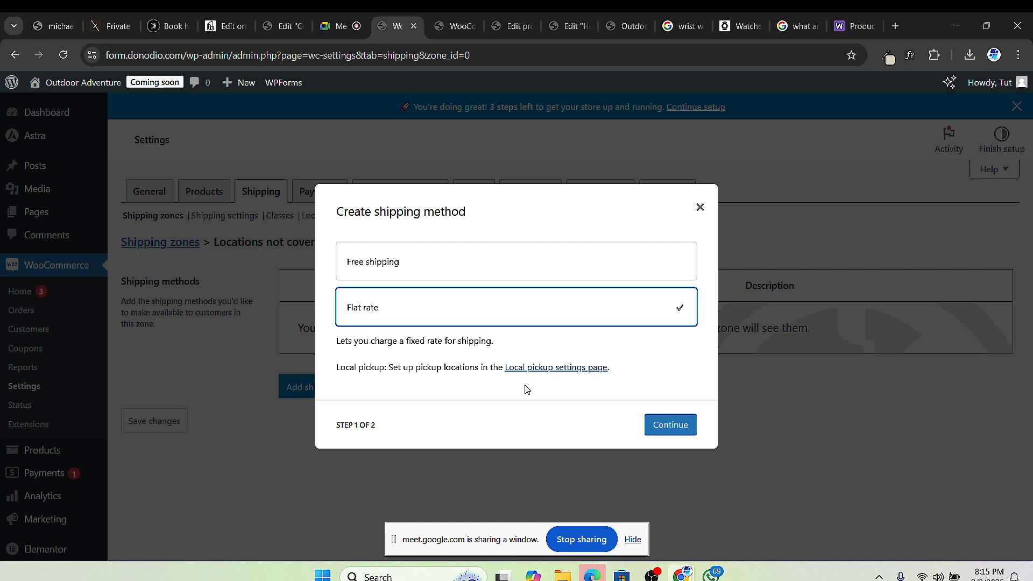
Step: Set the Rest of the world flat rate's base cost to 50, keeping it Taxable
{"action": "left_click", "coordinate": [667, 425]}
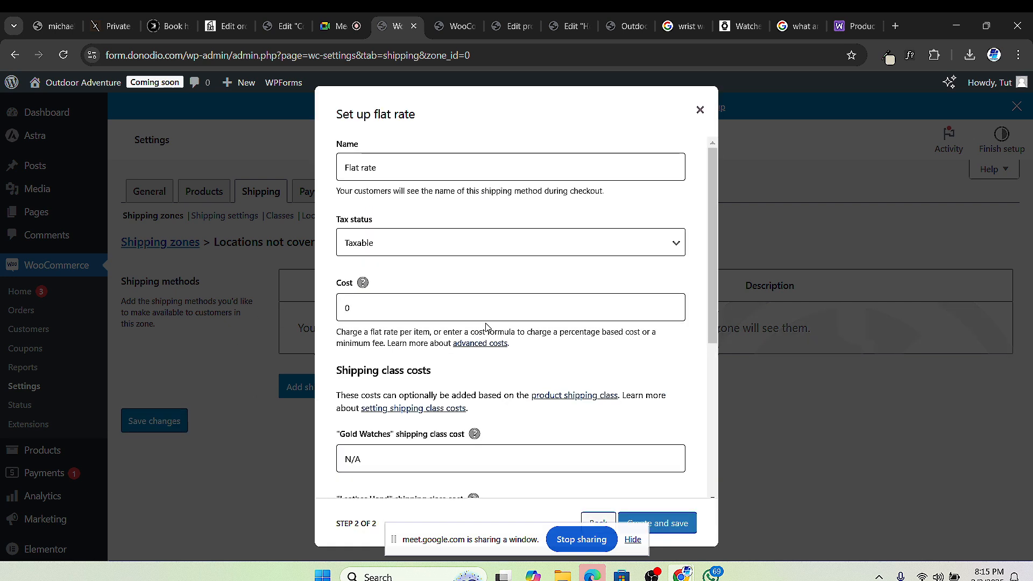
{"action": "left_click", "coordinate": [378, 174]}
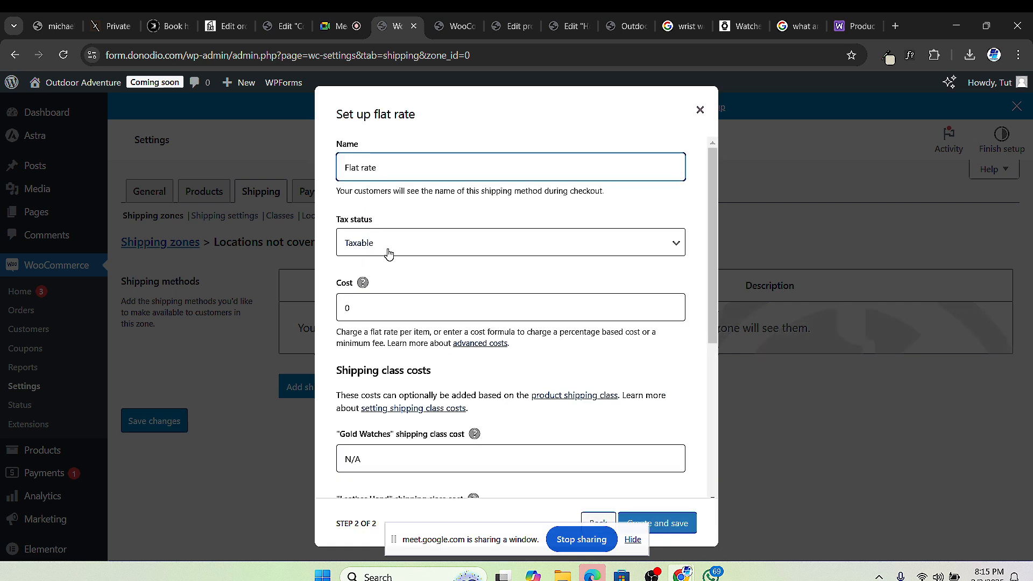
{"action": "double_click", "coordinate": [380, 310]}
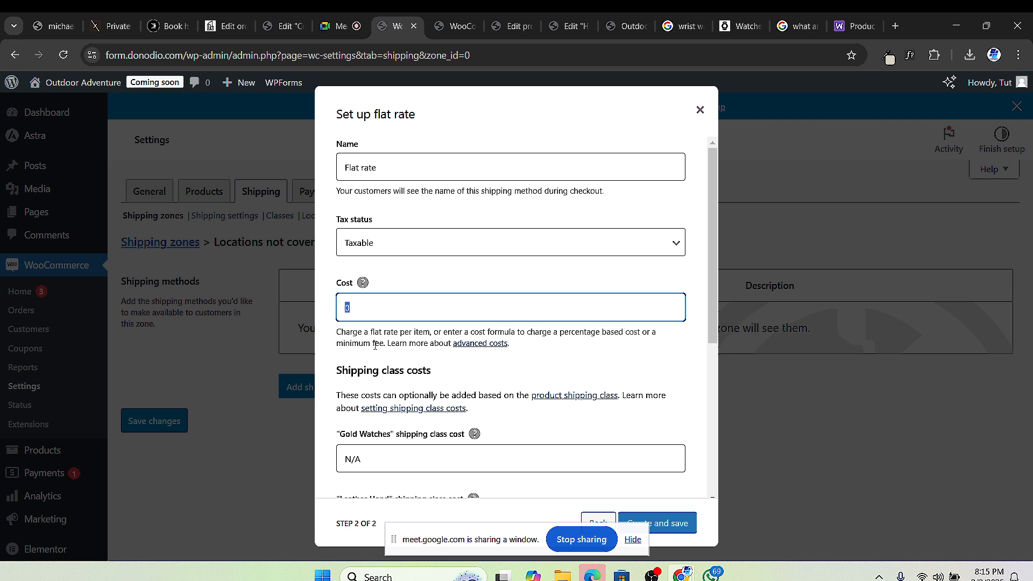
{"action": "type", "text": "50"}
{"action": "scroll", "coordinate": [387, 339], "scroll_direction": "down", "scroll_amount": 3}
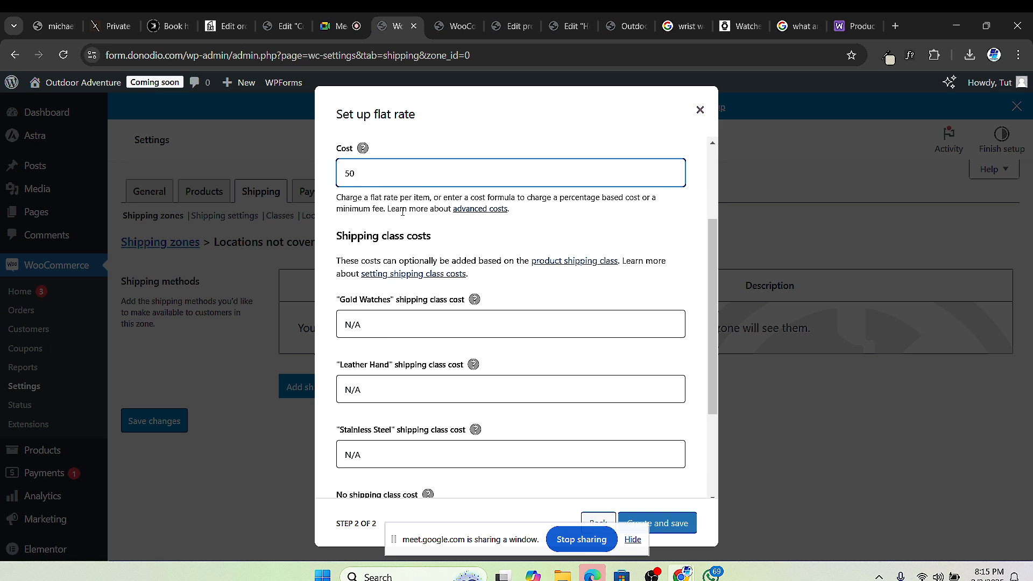
{"action": "scroll", "coordinate": [486, 230], "scroll_direction": "up", "scroll_amount": 3}
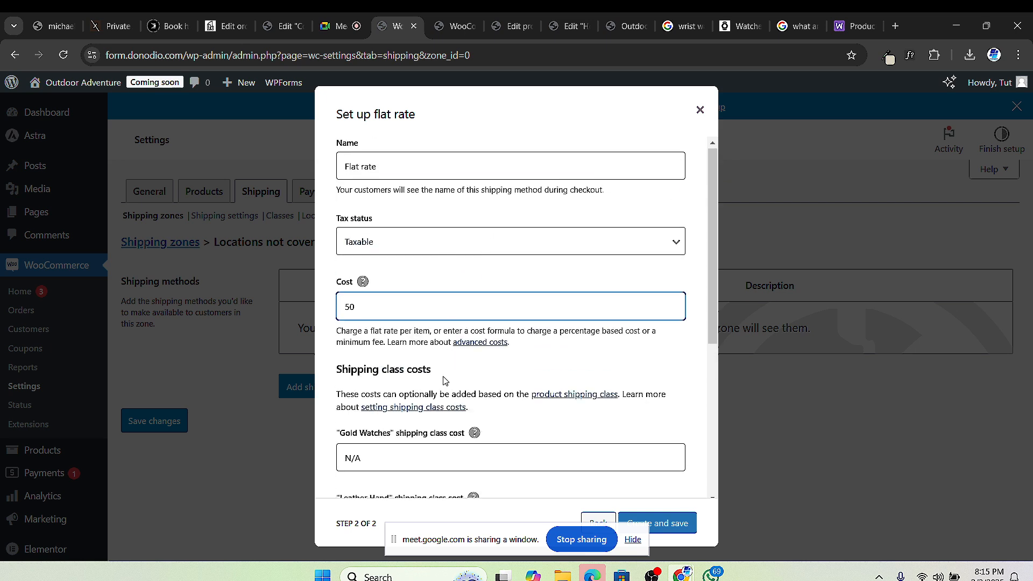
{"action": "scroll", "coordinate": [353, 379], "scroll_direction": "down", "scroll_amount": 1}
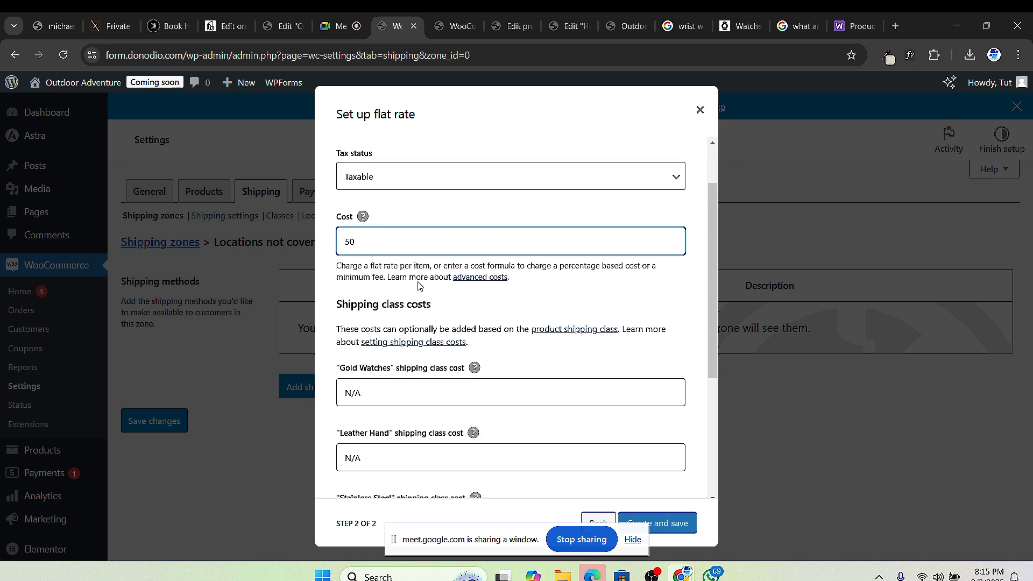
{"action": "scroll", "coordinate": [420, 285], "scroll_direction": "up", "scroll_amount": 1}
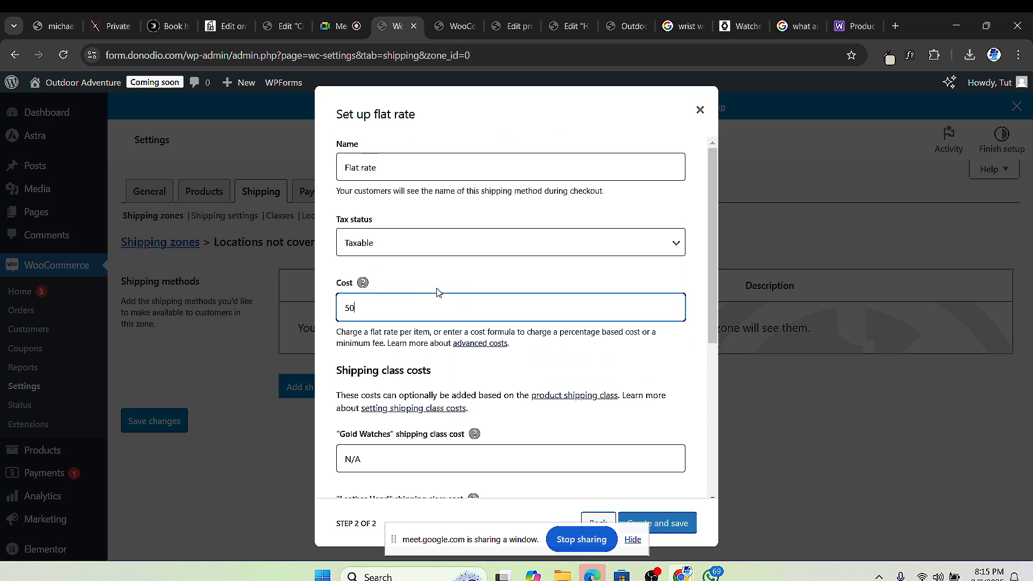
{"action": "left_click", "coordinate": [370, 461]}
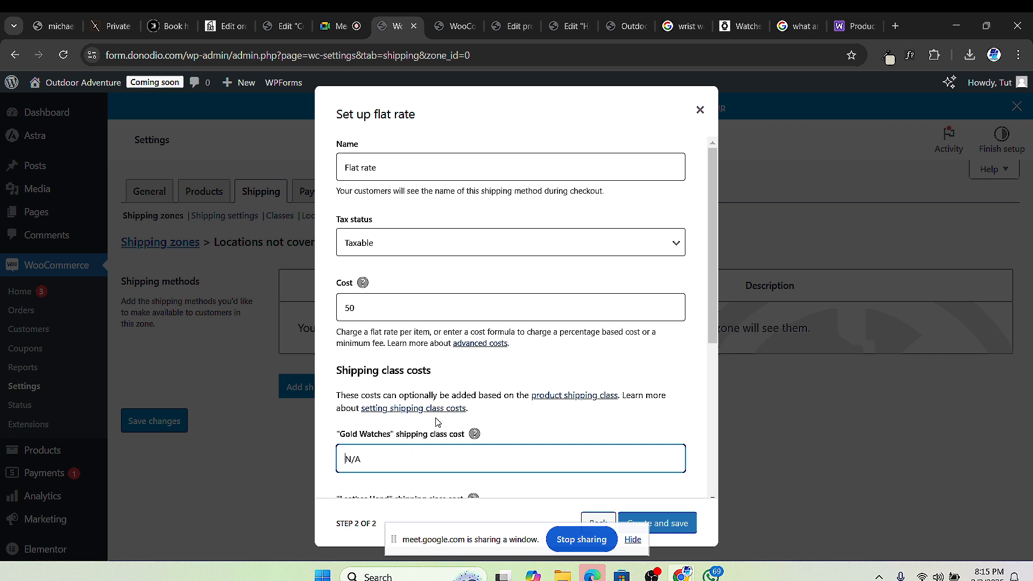
{"action": "double_click", "coordinate": [406, 308]}
{"action": "scroll", "coordinate": [422, 339], "scroll_direction": "down", "scroll_amount": 1}
{"action": "scroll", "coordinate": [425, 346], "scroll_direction": "down", "scroll_amount": 2}
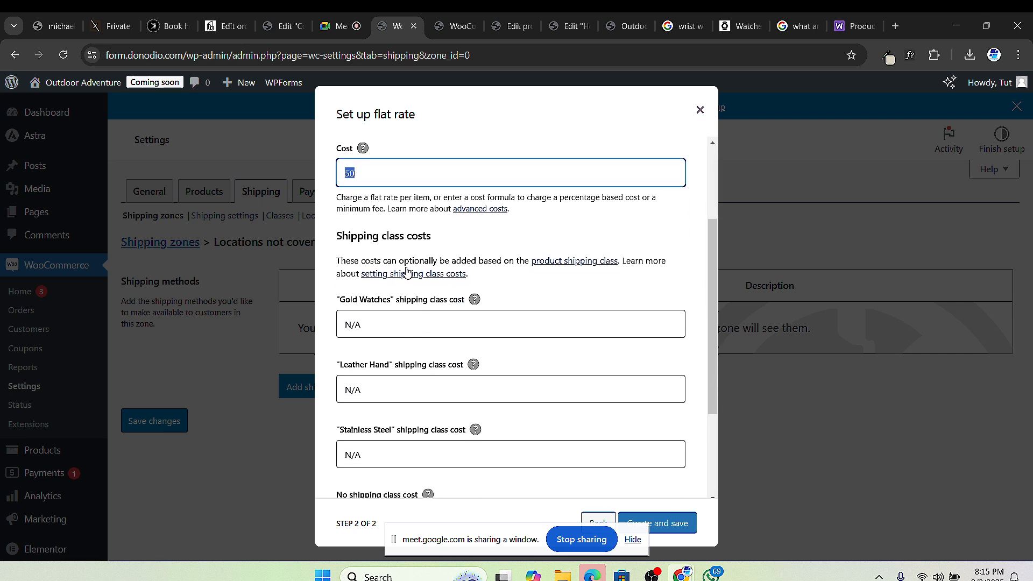
{"action": "mouse_move", "coordinate": [363, 149]}
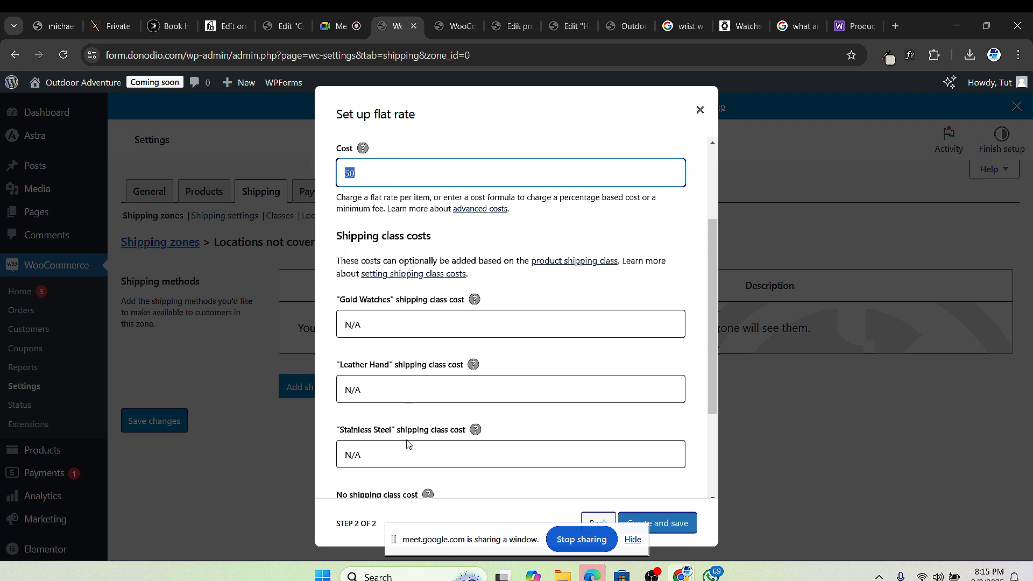
Step: Enter flat-rate class costs: Gold Watches 100, Leather Hand 50, Stainless Steel 75
{"action": "left_click", "coordinate": [403, 389]}
{"action": "type", "text": "50"}
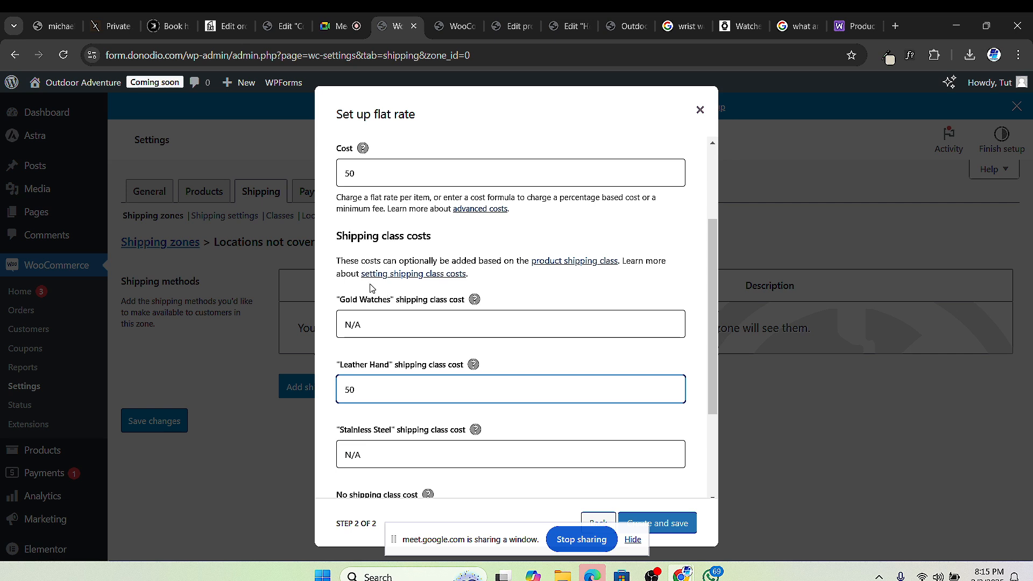
{"action": "left_click", "coordinate": [386, 323]}
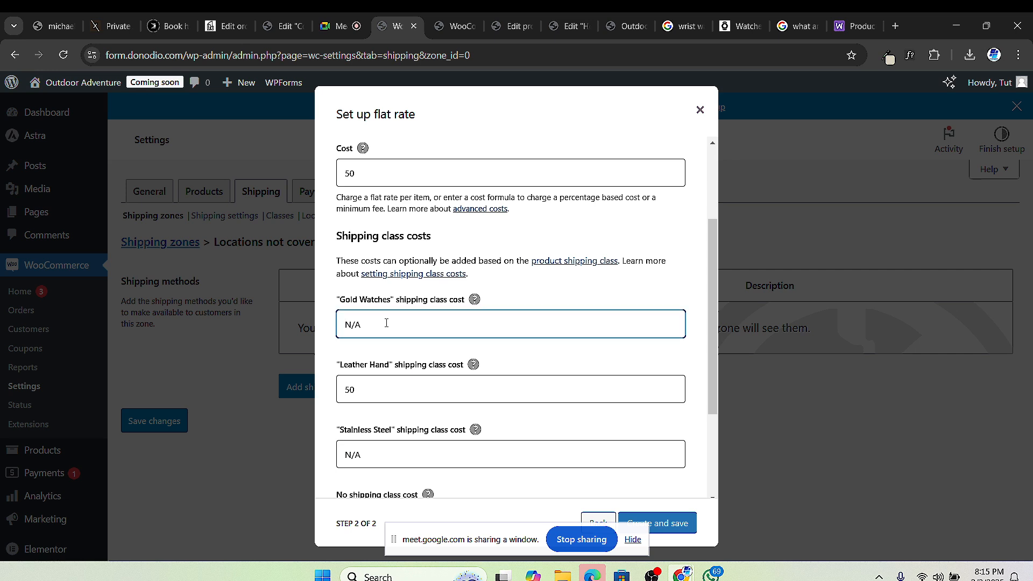
{"action": "type", "text": "100"}
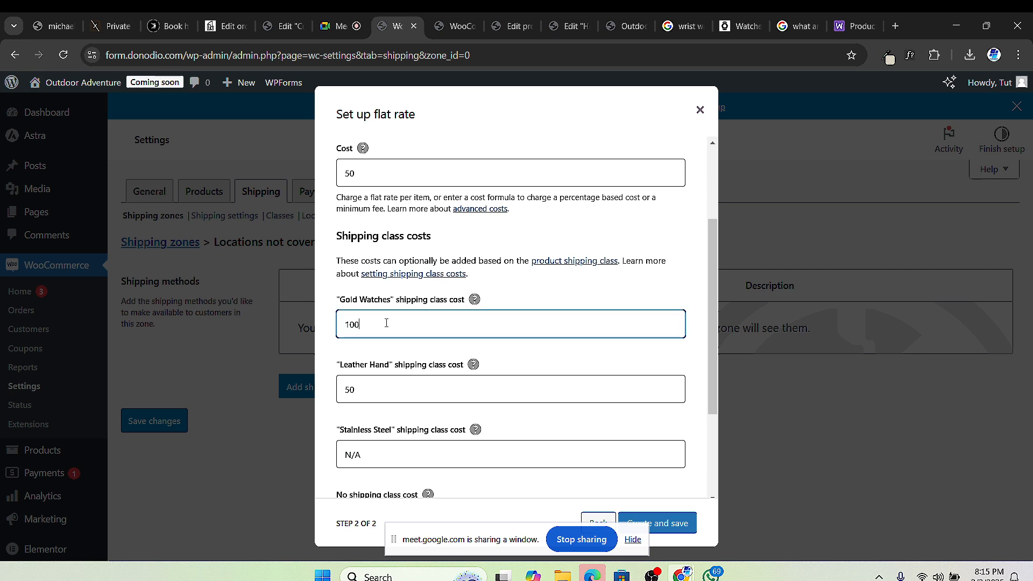
{"action": "left_click", "coordinate": [370, 449]}
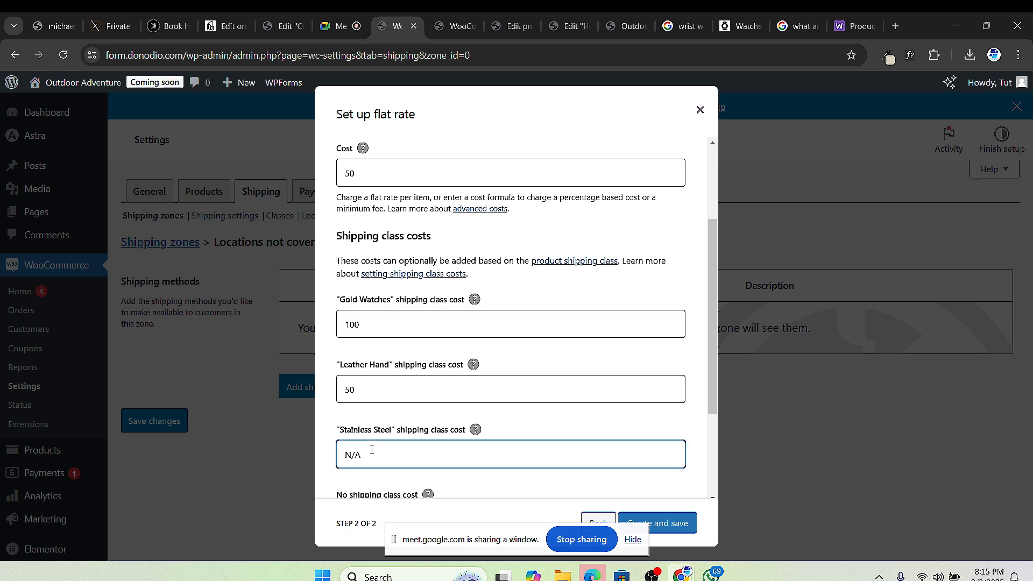
{"action": "type", "text": "75"}
{"action": "scroll", "coordinate": [565, 162], "scroll_direction": "up", "scroll_amount": 3}
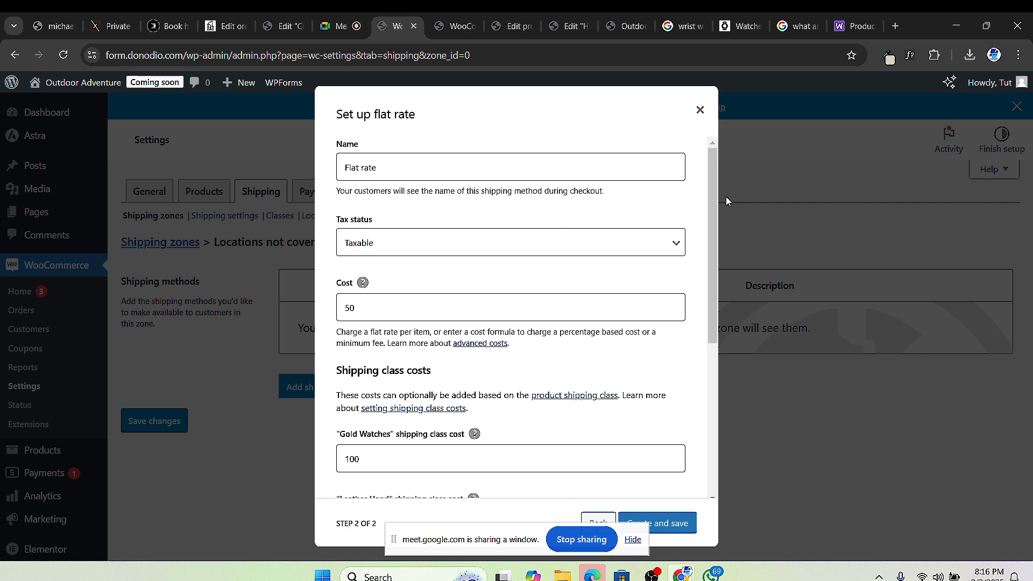
{"action": "scroll", "coordinate": [715, 215], "scroll_direction": "down", "scroll_amount": 3}
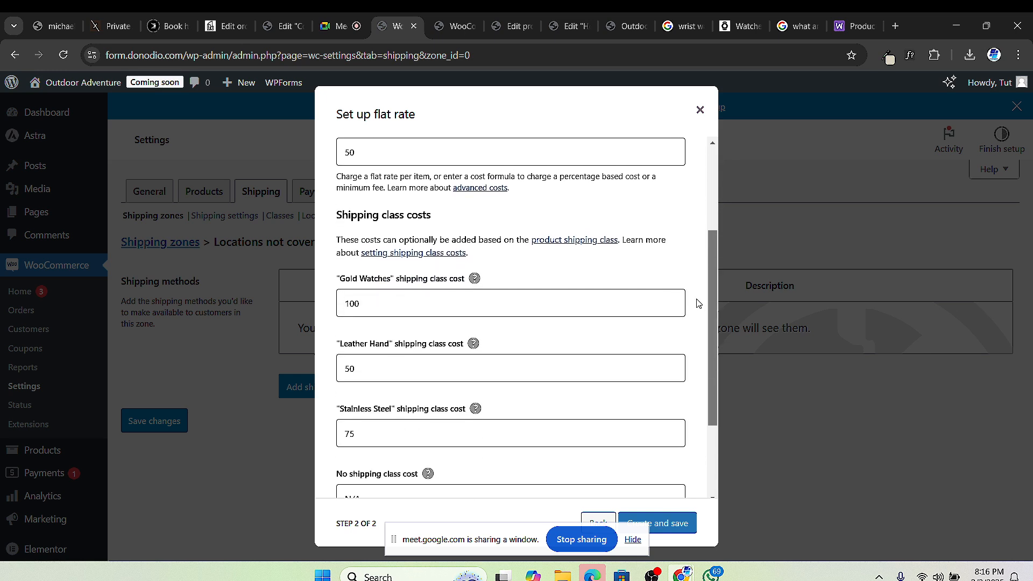
{"action": "scroll", "coordinate": [703, 243], "scroll_direction": "up", "scroll_amount": 2}
{"action": "scroll", "coordinate": [701, 214], "scroll_direction": "up", "scroll_amount": 1}
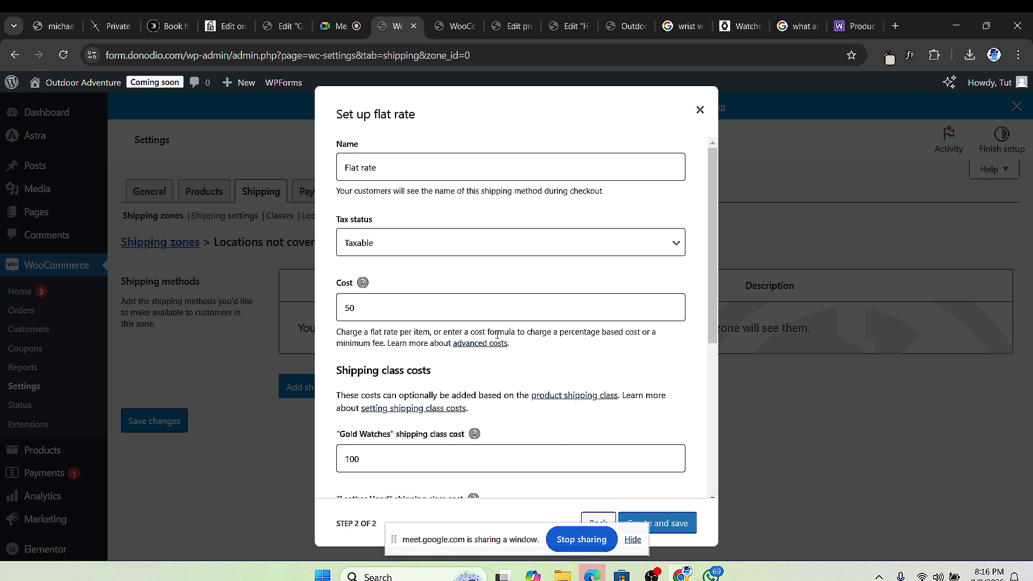
{"action": "scroll", "coordinate": [491, 335], "scroll_direction": "down", "scroll_amount": 3}
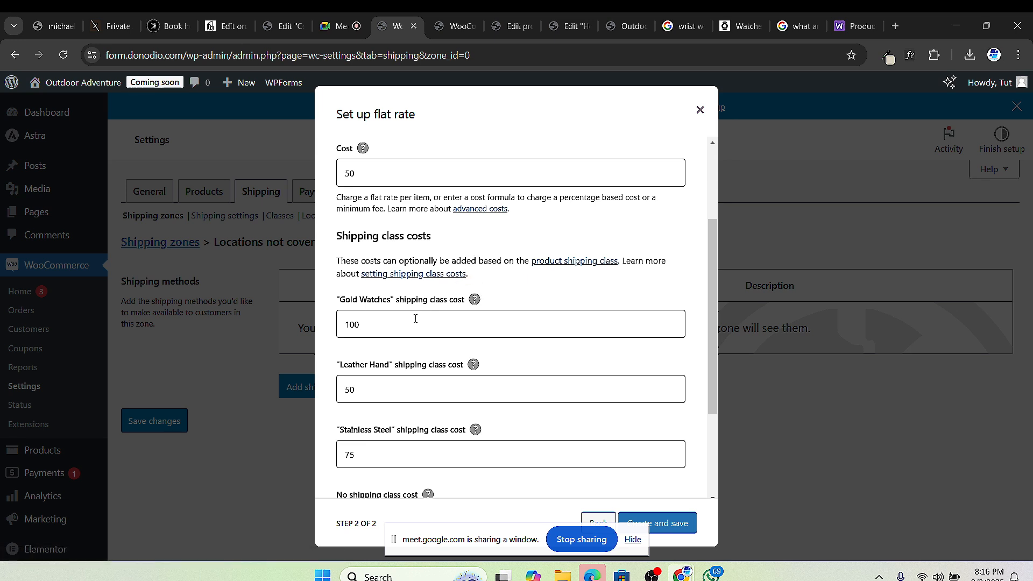
{"action": "scroll", "coordinate": [462, 349], "scroll_direction": "up", "scroll_amount": 3}
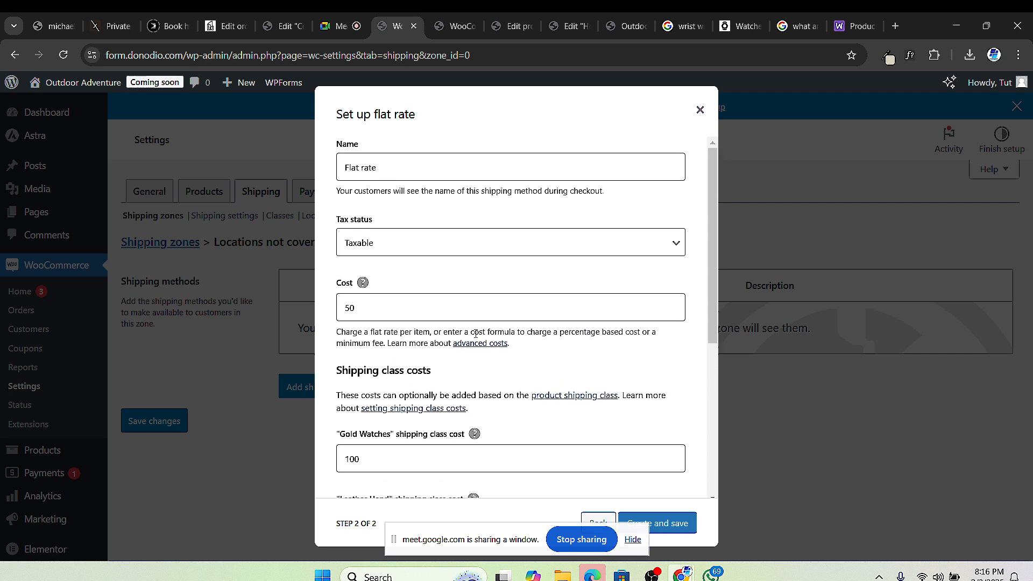
{"action": "scroll", "coordinate": [505, 317], "scroll_direction": "down", "scroll_amount": 3}
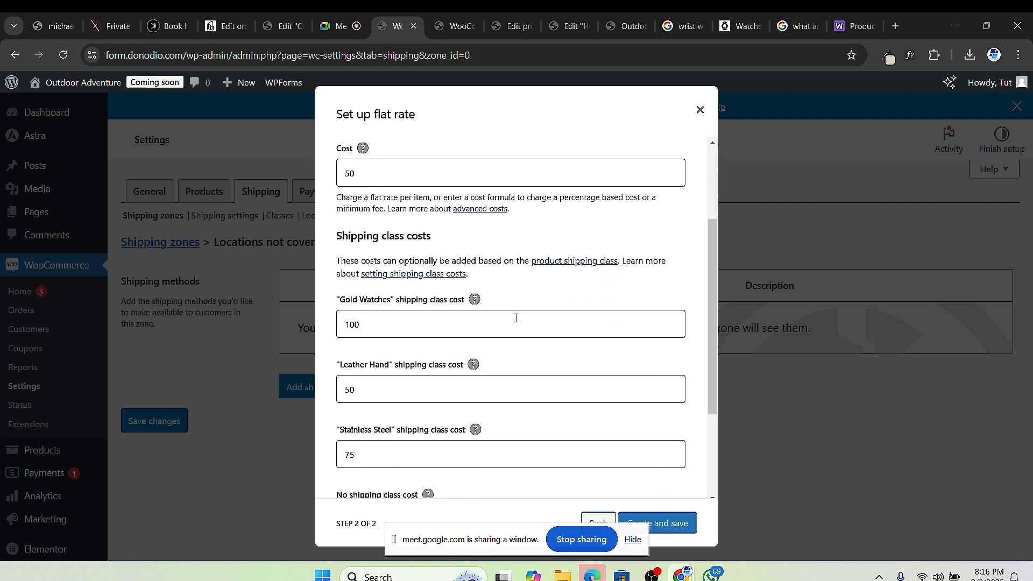
Step: Check the 100, 50 and 75 class costs, then switch to the Google Meet and homepage tabs
{"action": "double_click", "coordinate": [397, 317]}
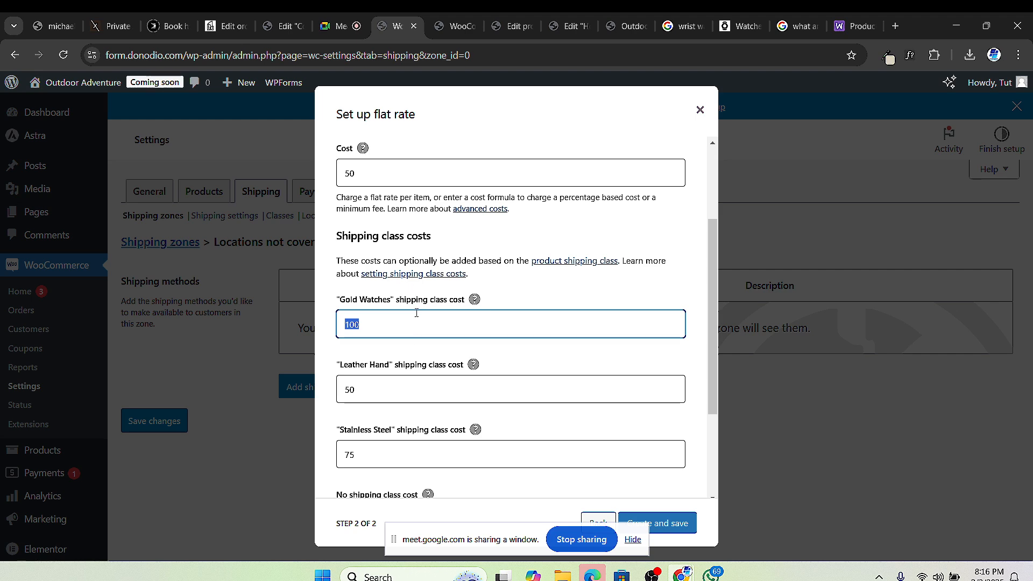
{"action": "scroll", "coordinate": [416, 312], "scroll_direction": "up", "scroll_amount": 3}
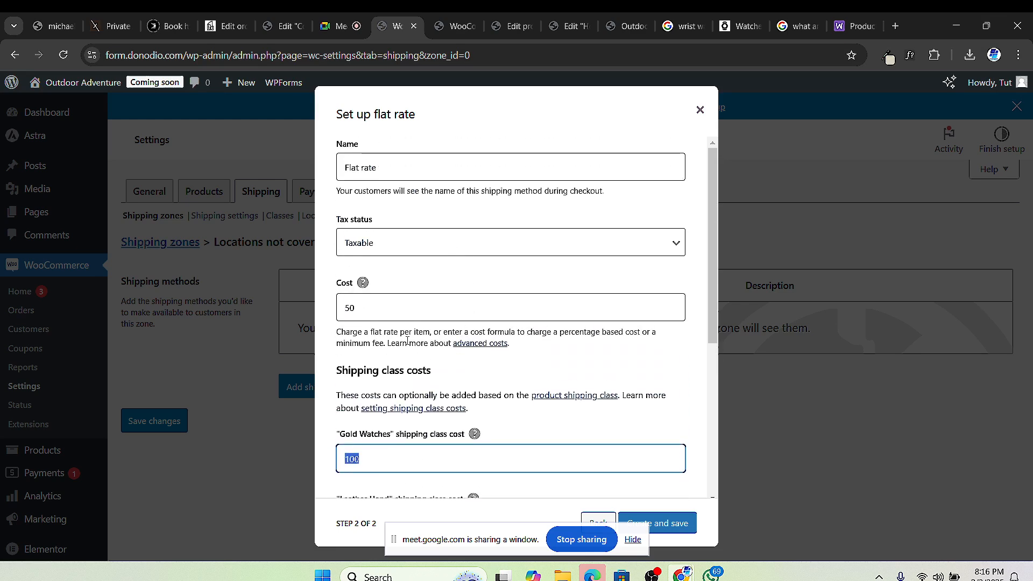
{"action": "scroll", "coordinate": [422, 363], "scroll_direction": "down", "scroll_amount": 1}
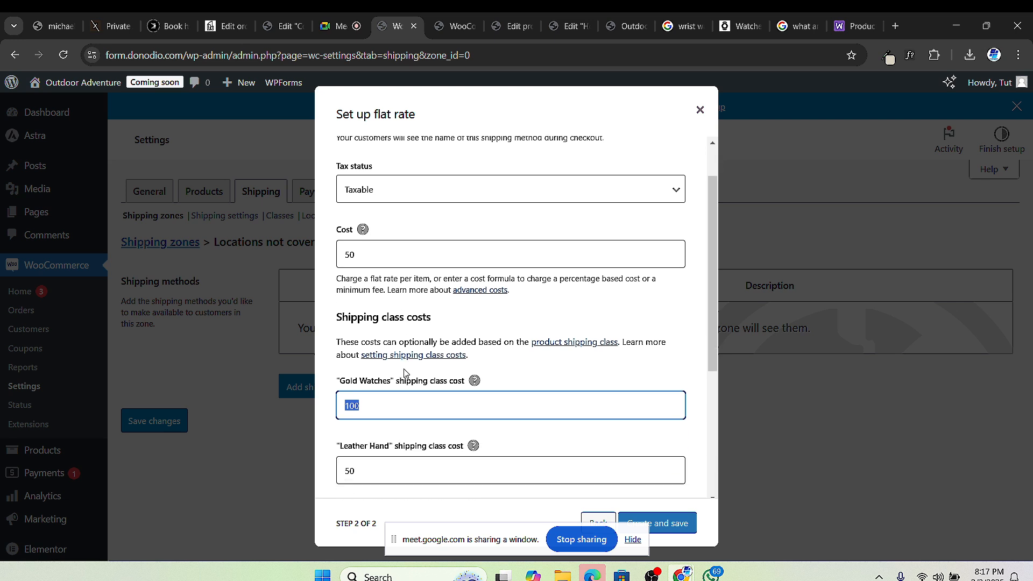
{"action": "left_click", "coordinate": [457, 296]}
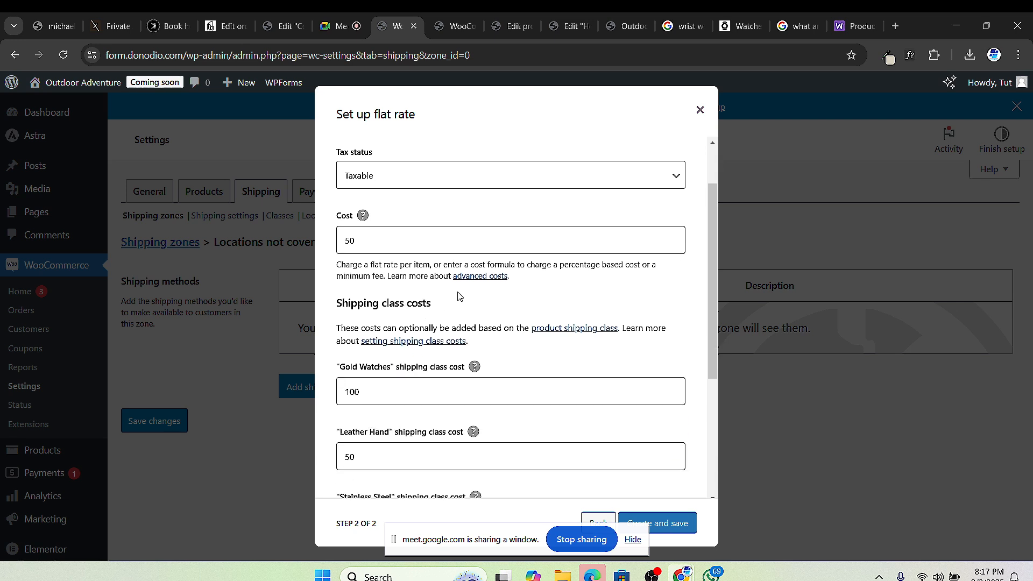
{"action": "double_click", "coordinate": [378, 395]}
{"action": "left_click", "coordinate": [390, 394]}
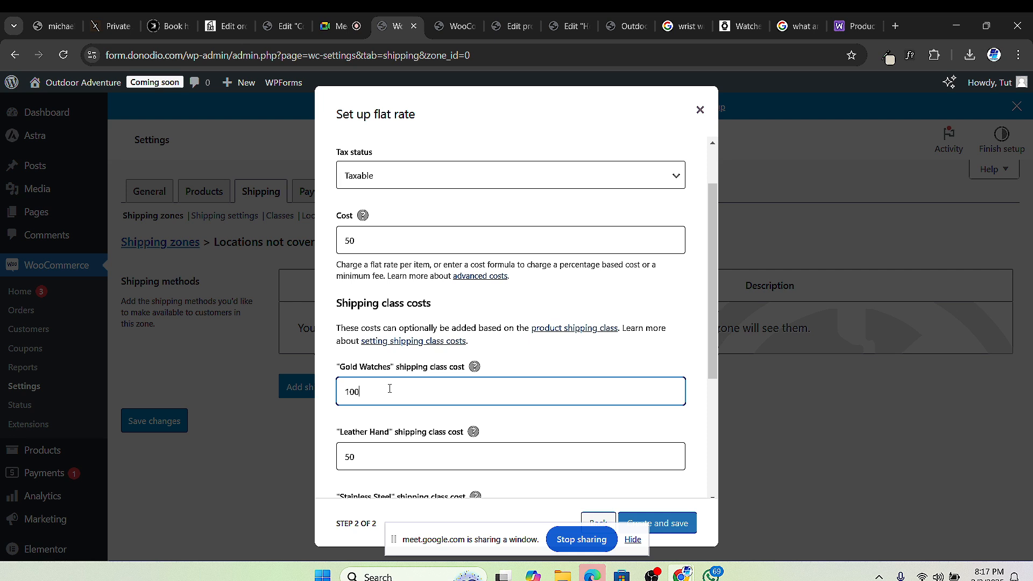
{"action": "scroll", "coordinate": [390, 388], "scroll_direction": "down", "scroll_amount": 1}
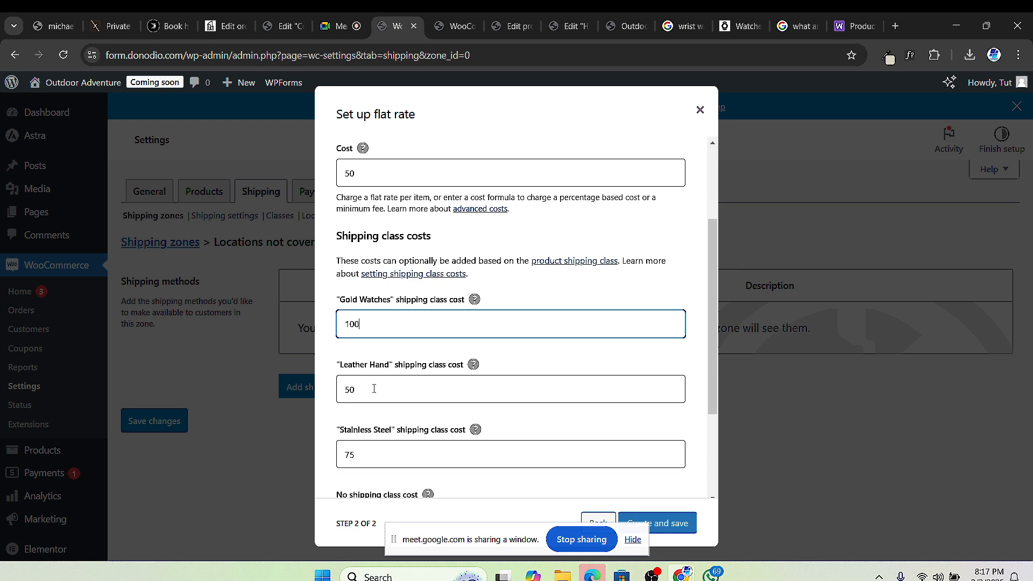
{"action": "double_click", "coordinate": [376, 392]}
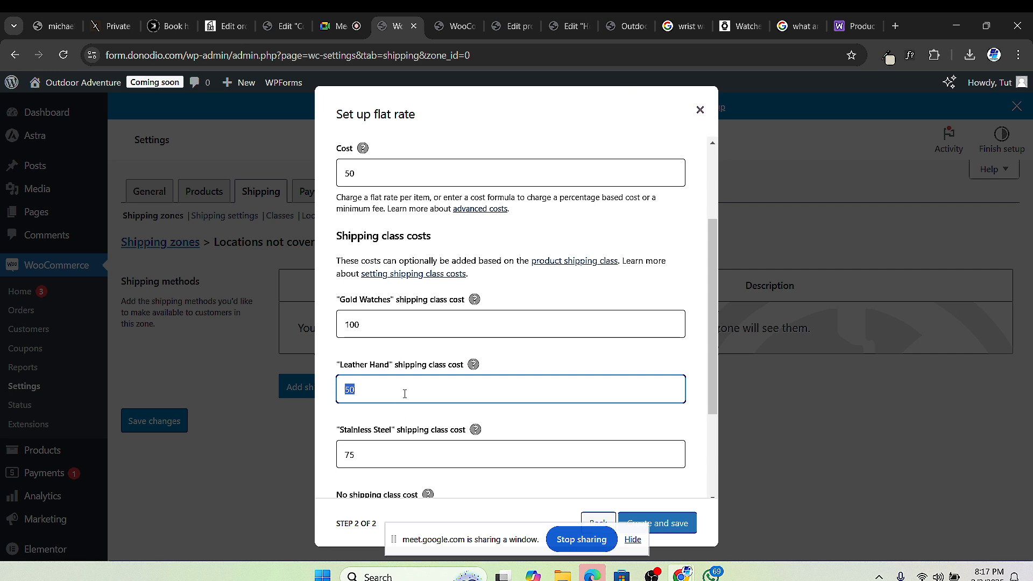
{"action": "double_click", "coordinate": [385, 455]}
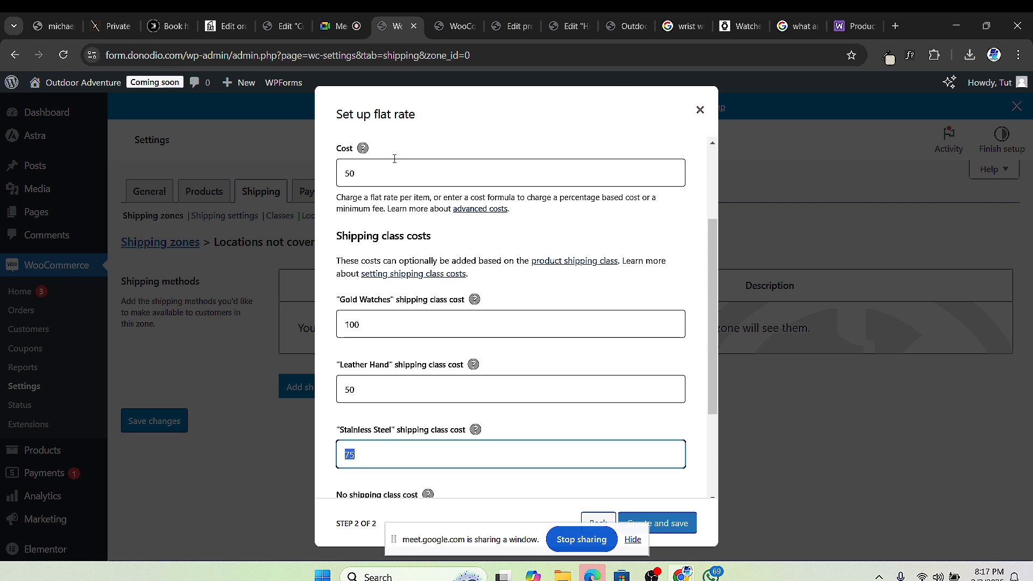
{"action": "left_click", "coordinate": [344, 26]}
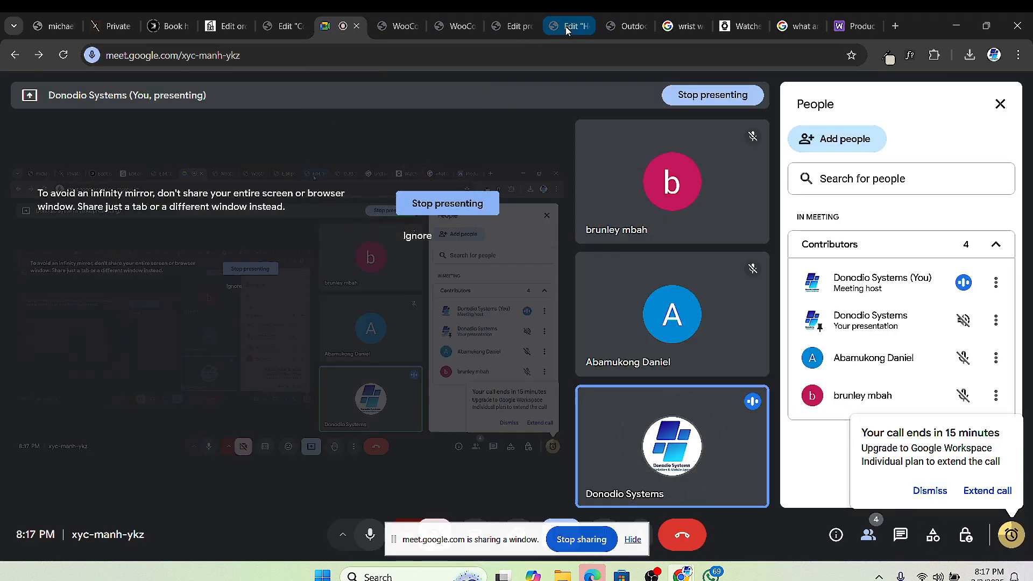
{"action": "left_click", "coordinate": [629, 28]}
Step: Return from the Elementor and product tabs to the Rest of the world flat rate, with class costs 100, 50, 75
{"action": "left_click", "coordinate": [557, 31]}
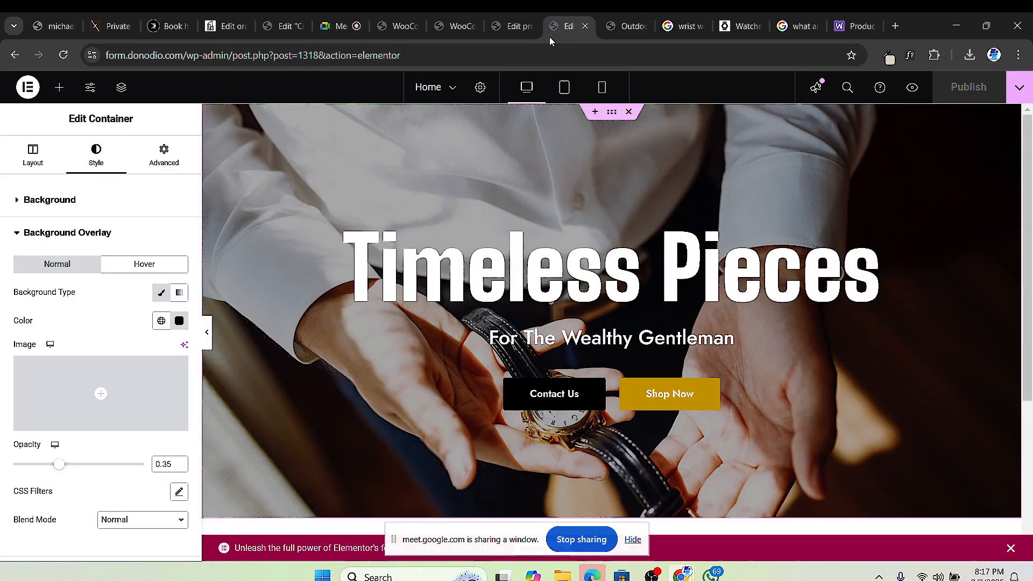
{"action": "left_click", "coordinate": [515, 29]}
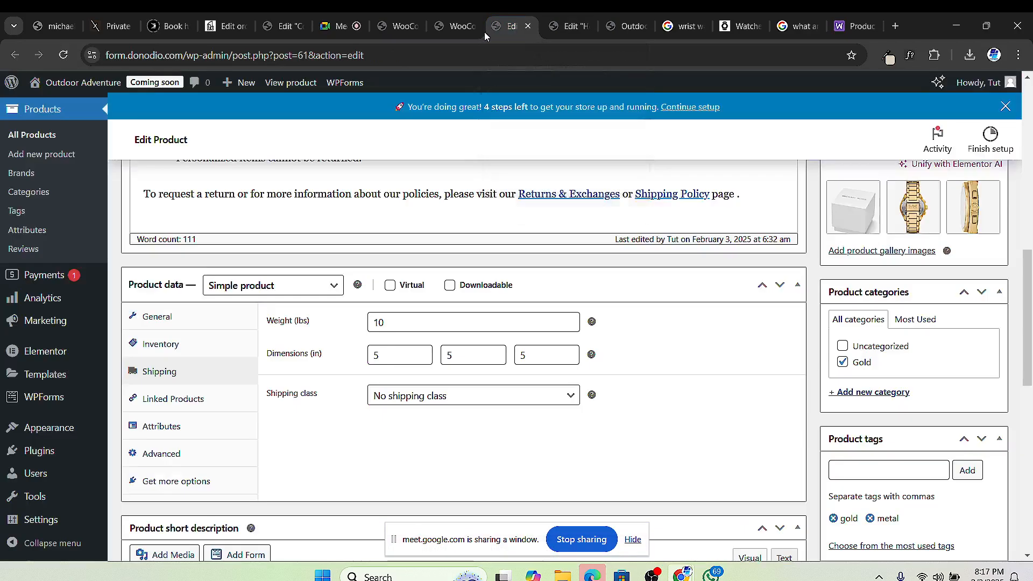
{"action": "left_click", "coordinate": [457, 29]}
{"action": "left_click", "coordinate": [395, 27]}
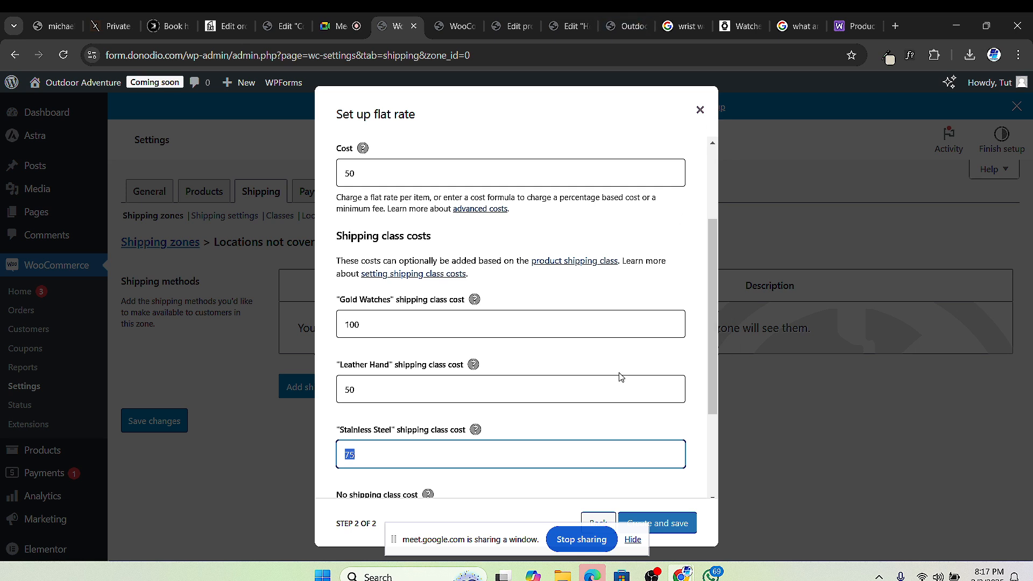
{"action": "left_click_drag", "start_coordinate": [493, 552], "coordinate": [817, 580]}
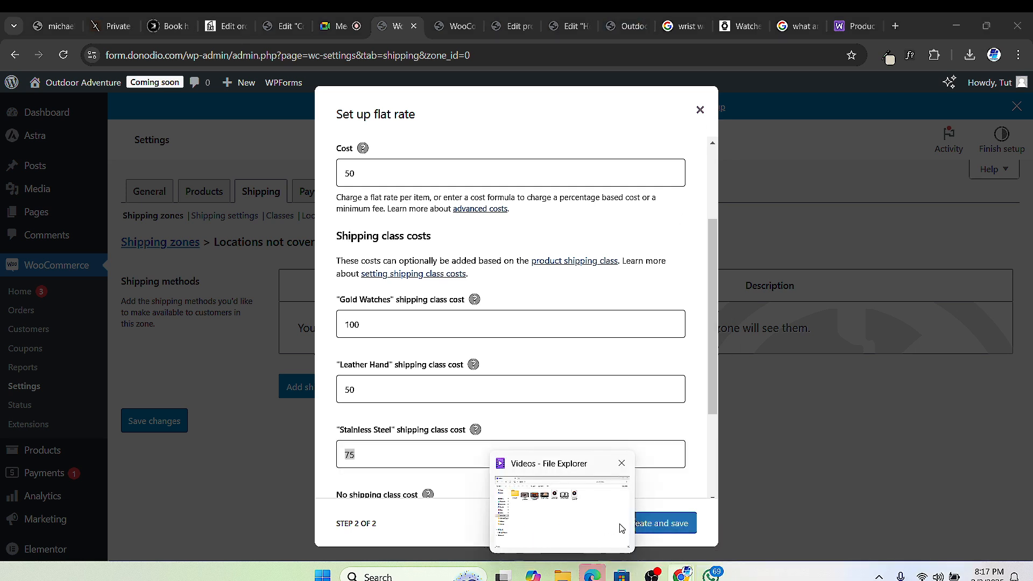
{"action": "scroll", "coordinate": [451, 419], "scroll_direction": "down", "scroll_amount": 1}
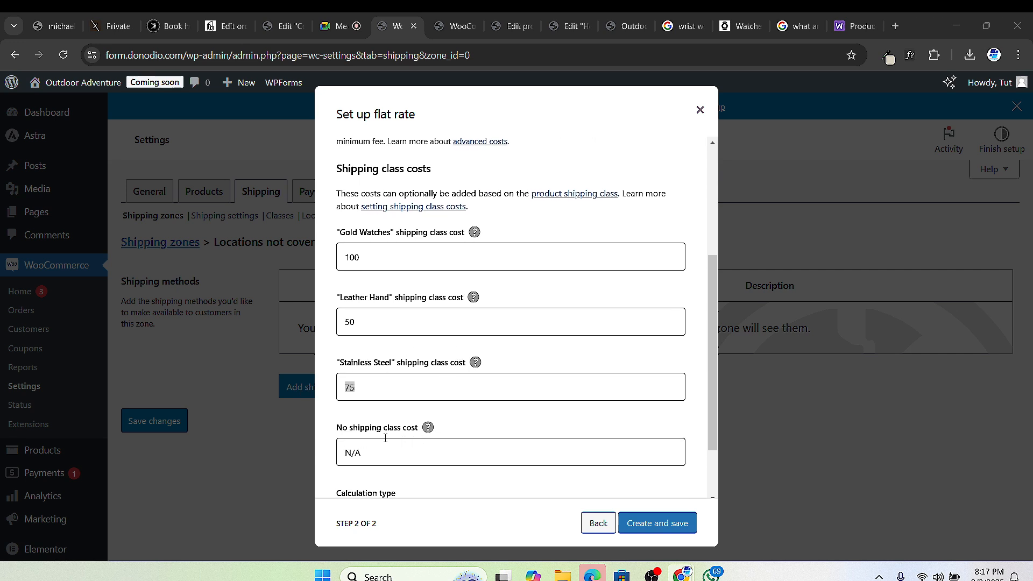
Step: Enter 110 as the no-shipping-class cost and keep the Per class calculation type
{"action": "left_click", "coordinate": [372, 450]}
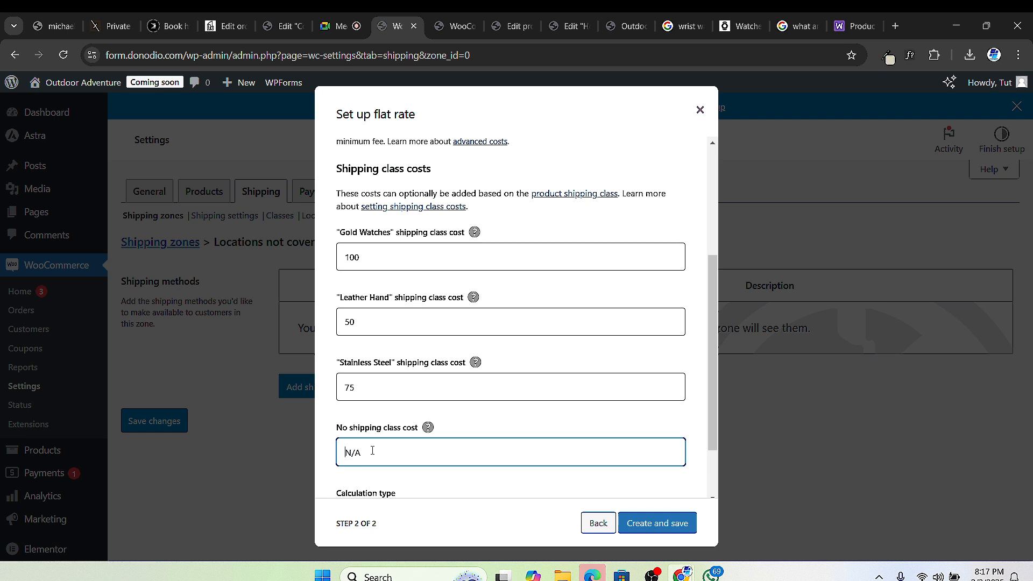
{"action": "type", "text": "110"}
{"action": "scroll", "coordinate": [376, 451], "scroll_direction": "down", "scroll_amount": 2}
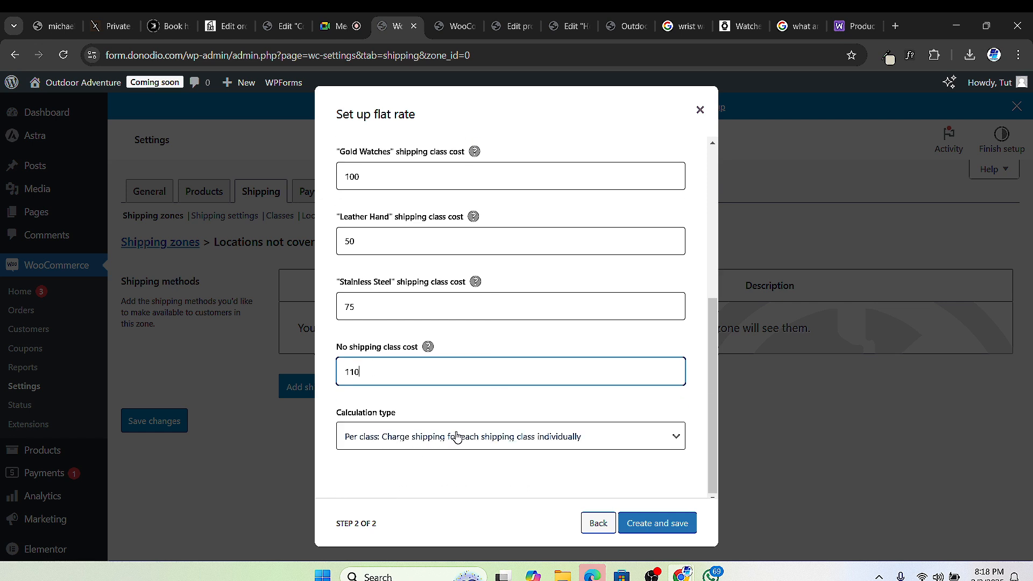
{"action": "left_click", "coordinate": [490, 436]}
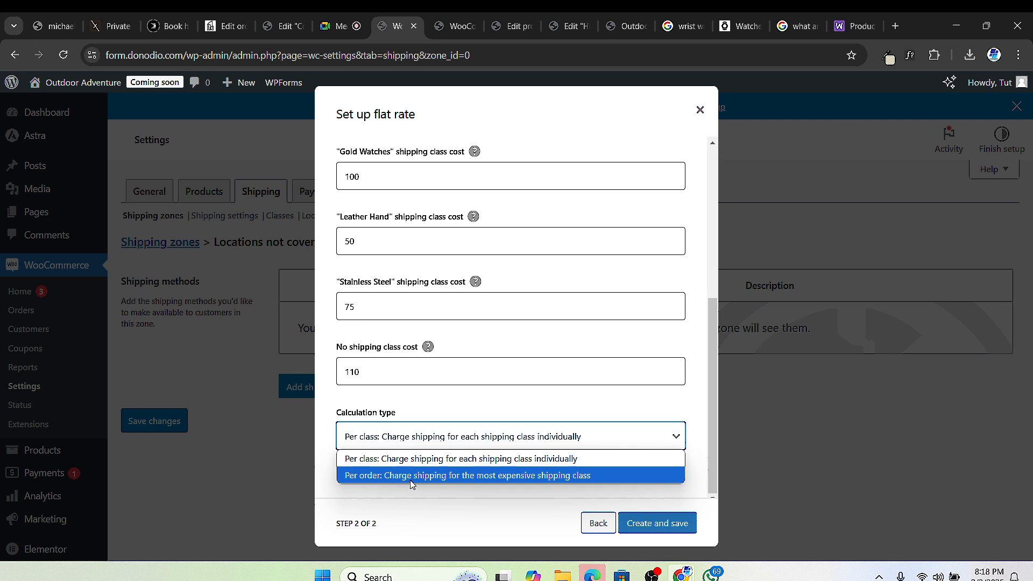
{"action": "left_click", "coordinate": [452, 459]}
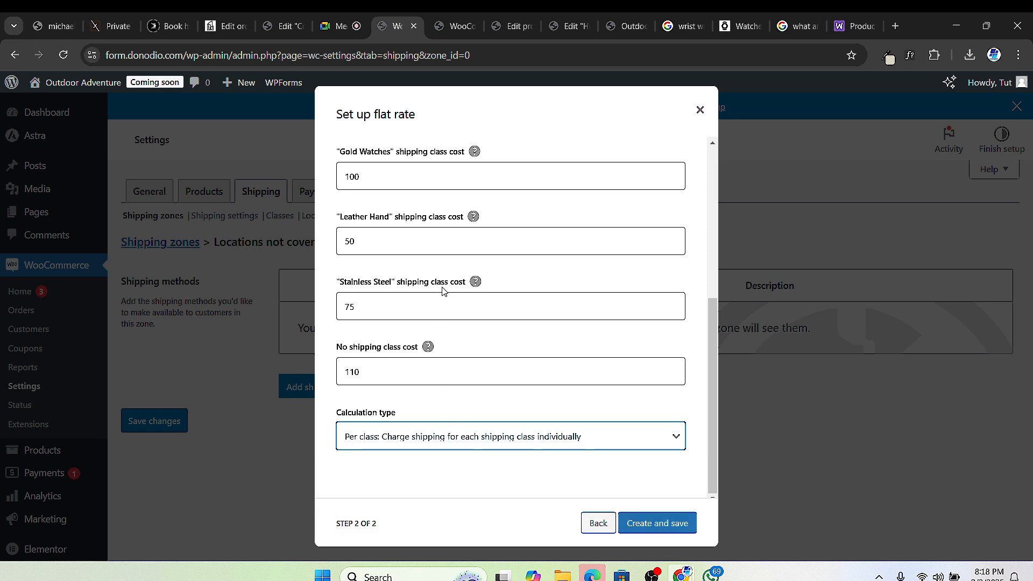
Step: Append * [qty] to the Gold Watches cost and copy the ' * [qty]' text
{"action": "double_click", "coordinate": [396, 178]}
{"action": "scroll", "coordinate": [458, 228], "scroll_direction": "up", "scroll_amount": 1}
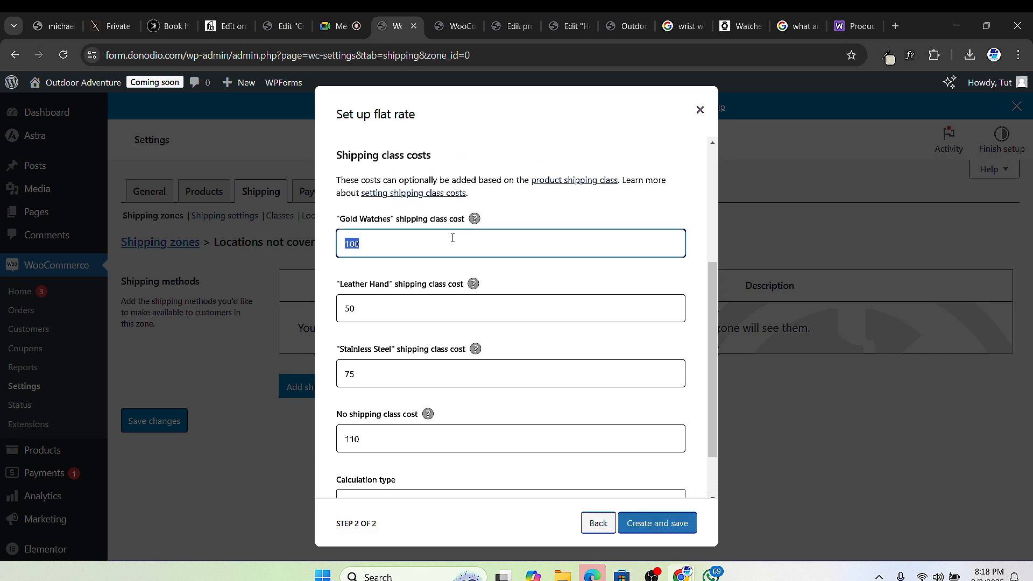
{"action": "left_click", "coordinate": [452, 241]}
{"action": "type", "text": "["}
{"action": "key", "text": "BackSpace"}
{"action": "type", "text": "[qty"}
{"action": "scroll", "coordinate": [377, 248], "scroll_direction": "up", "scroll_amount": 3}
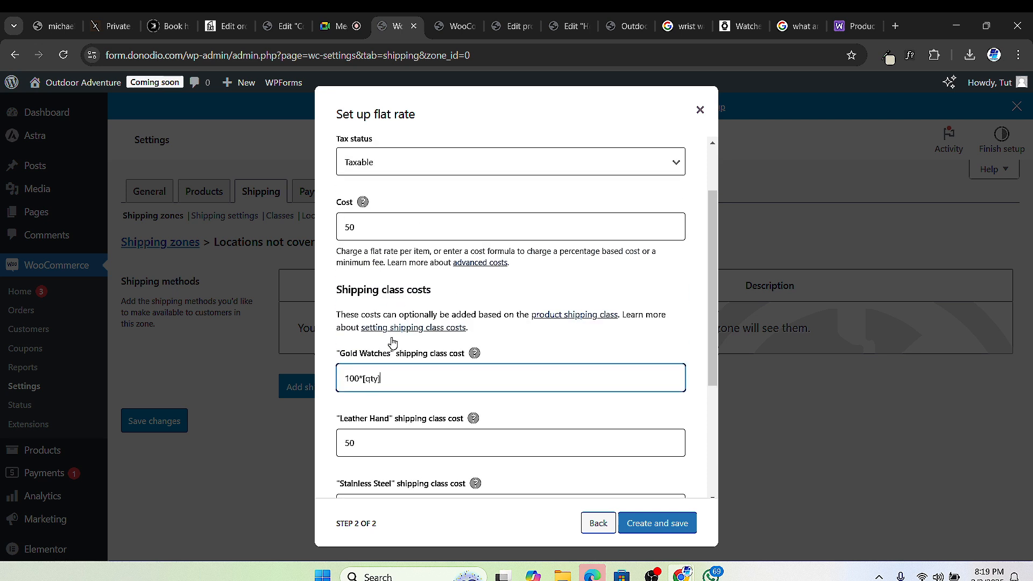
{"action": "left_click", "coordinate": [359, 378]}
{"action": "left_click", "coordinate": [364, 377]}
{"action": "double_click", "coordinate": [372, 379]}
{"action": "left_click_drag", "start_coordinate": [372, 385], "coordinate": [360, 389]}
{"action": "right_click", "coordinate": [381, 378]}
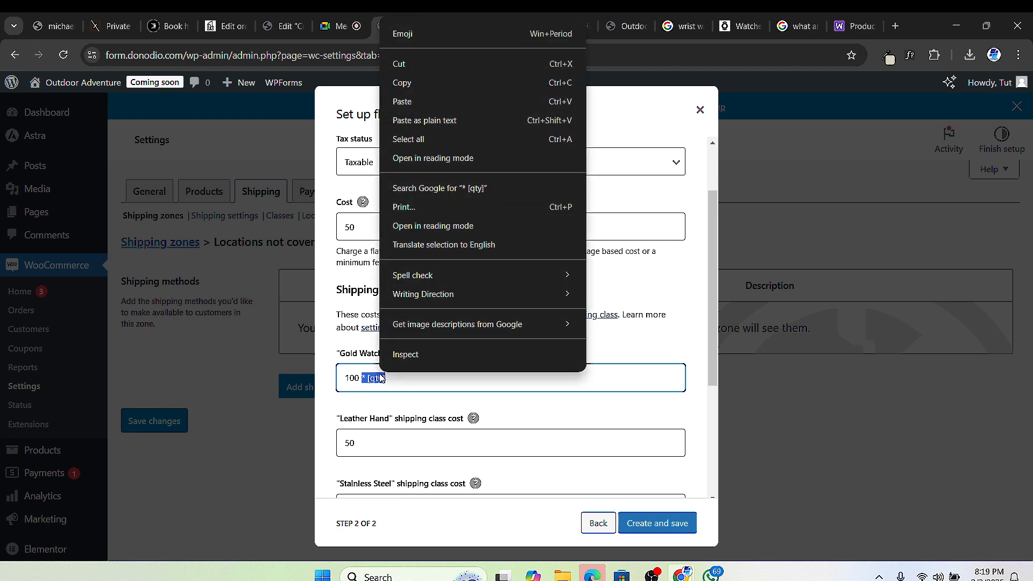
{"action": "left_click", "coordinate": [425, 81]}
Step: Paste * [qty] after the Leather Hand, Stainless Steel and 110 no-class costs, then create the rate
{"action": "scroll", "coordinate": [393, 349], "scroll_direction": "down", "scroll_amount": 2}
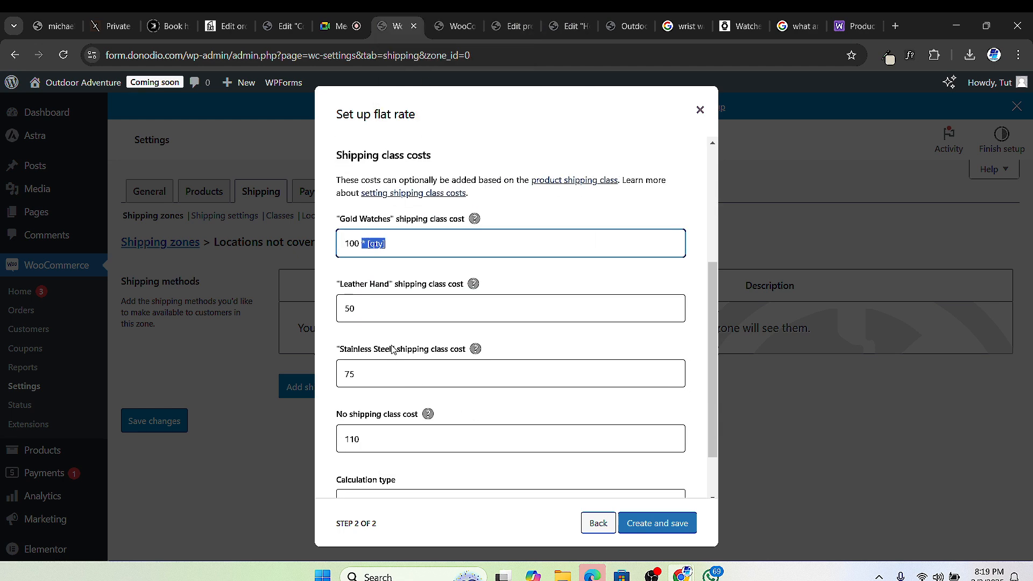
{"action": "double_click", "coordinate": [384, 310]}
{"action": "left_click", "coordinate": [385, 311]}
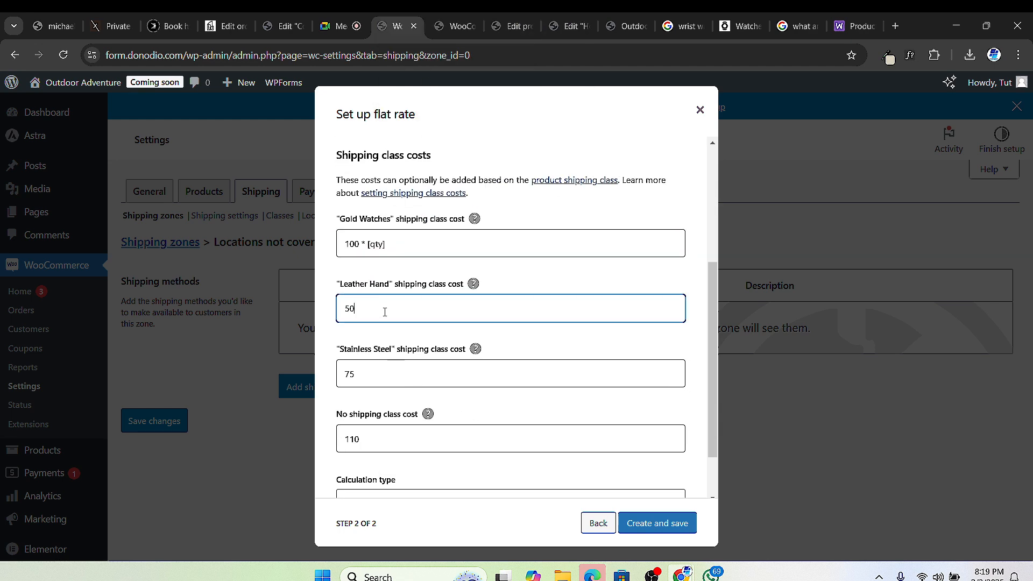
{"action": "key", "text": "ctrl+v"}
{"action": "double_click", "coordinate": [413, 375]}
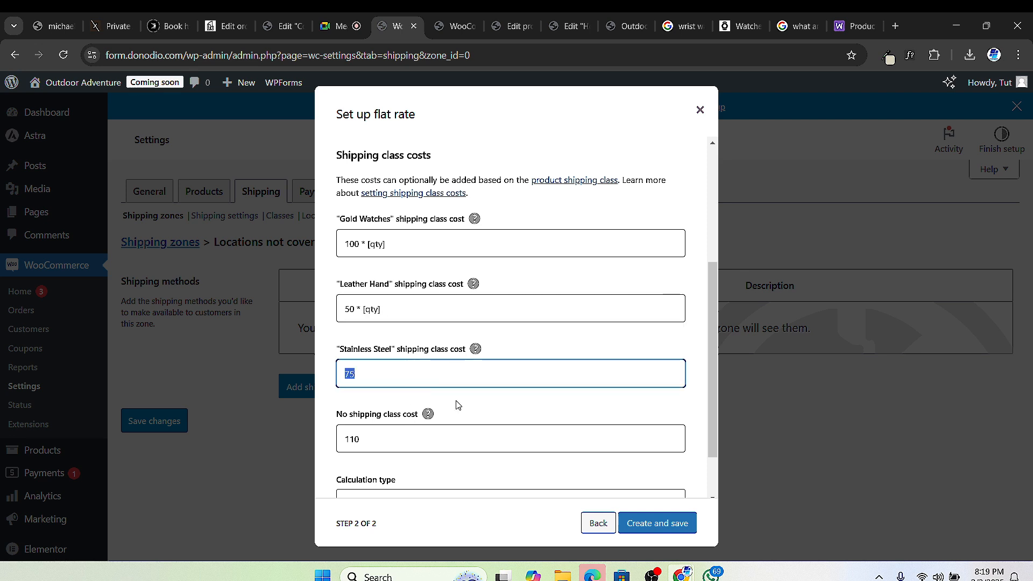
{"action": "left_click", "coordinate": [468, 373]}
{"action": "key", "text": "ctrl+v"}
{"action": "double_click", "coordinate": [405, 444]}
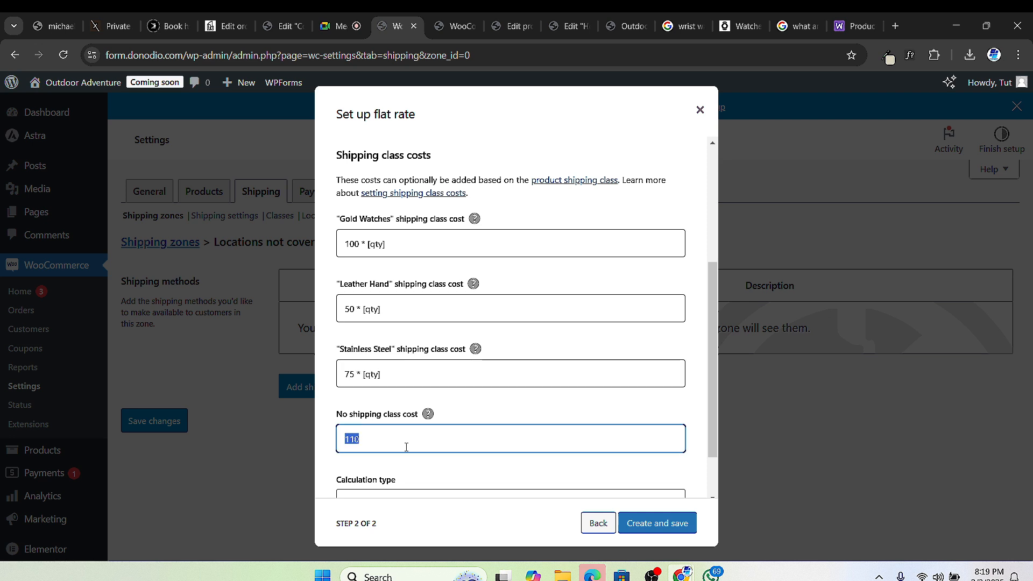
{"action": "left_click", "coordinate": [407, 442]}
{"action": "key", "text": "ctrl+v"}
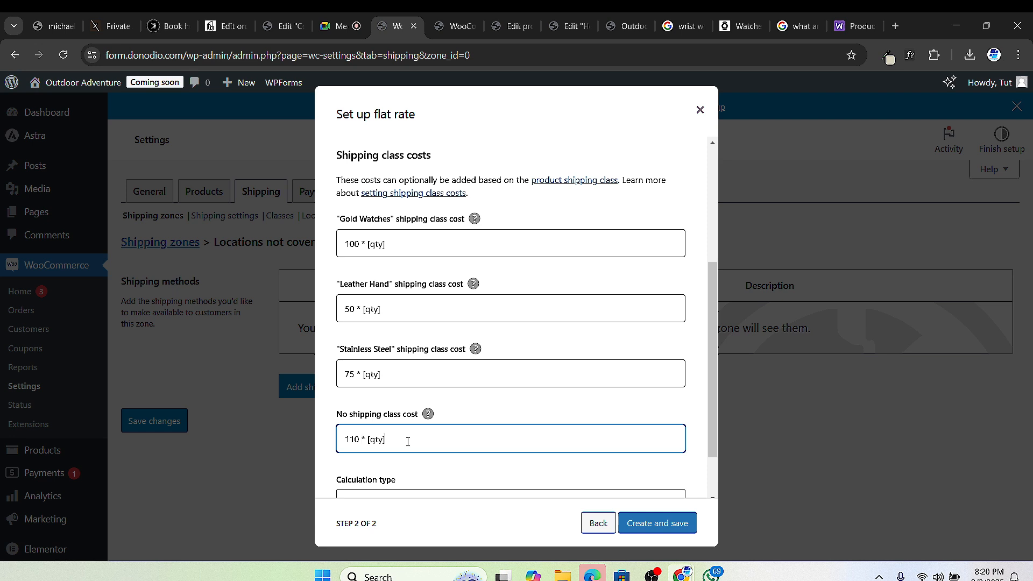
{"action": "scroll", "coordinate": [532, 398], "scroll_direction": "down", "scroll_amount": 1}
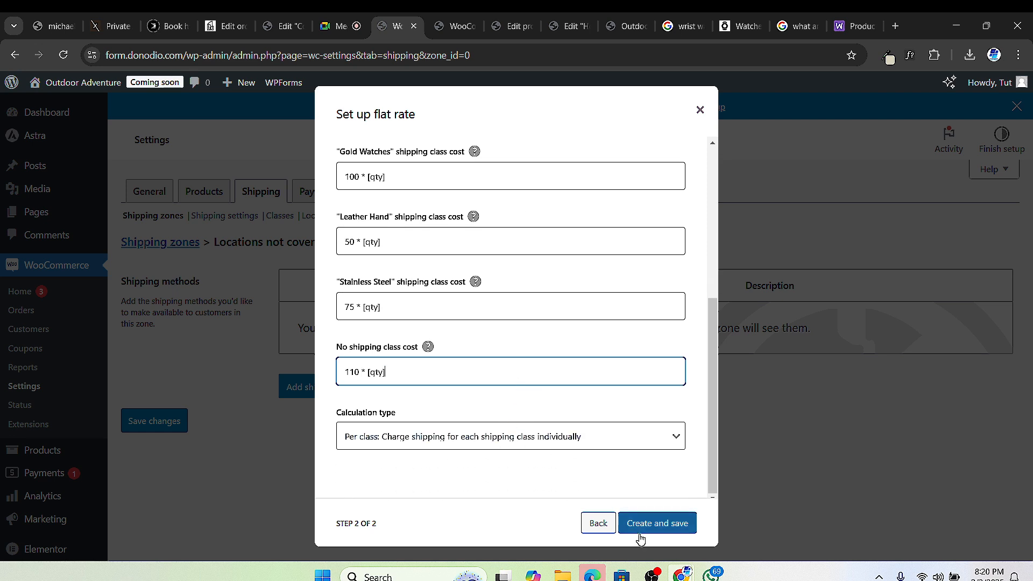
{"action": "left_click", "coordinate": [657, 526]}
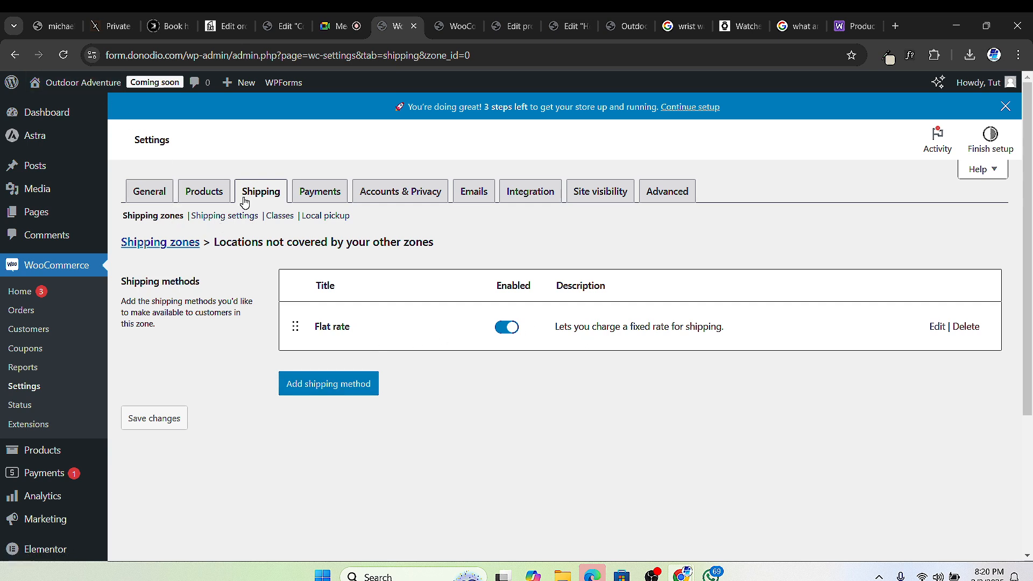
Step: Check the shipping settings and the Gold Watches shipping class, then go back to Shipping zones
{"action": "left_click", "coordinate": [226, 216]}
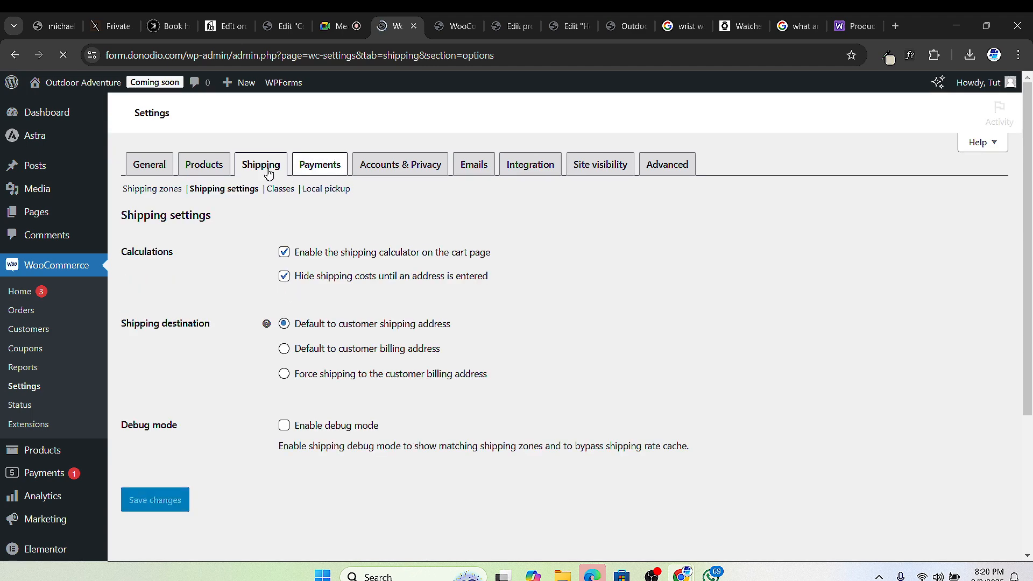
{"action": "left_click", "coordinate": [275, 194]}
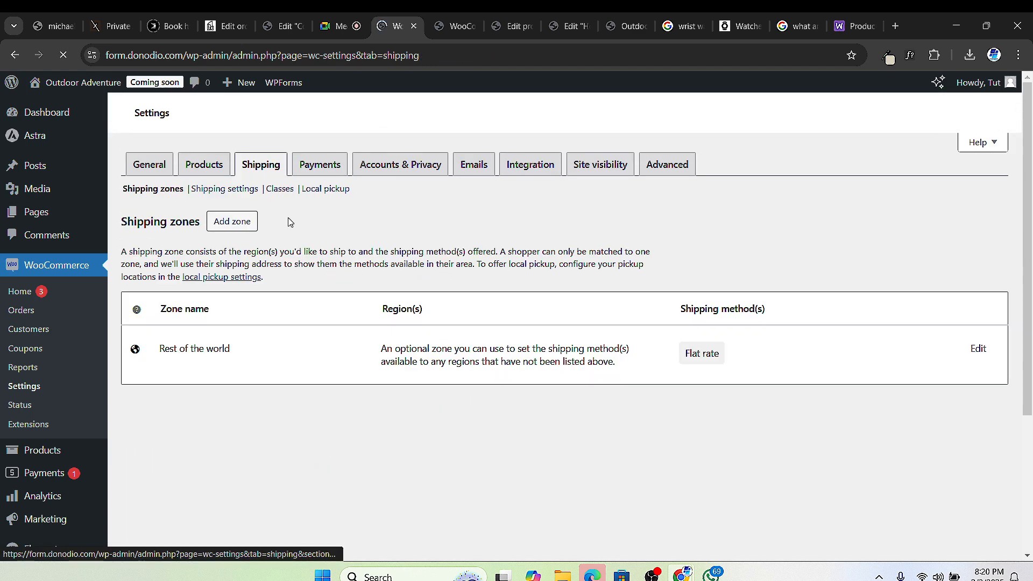
{"action": "left_click", "coordinate": [278, 194]}
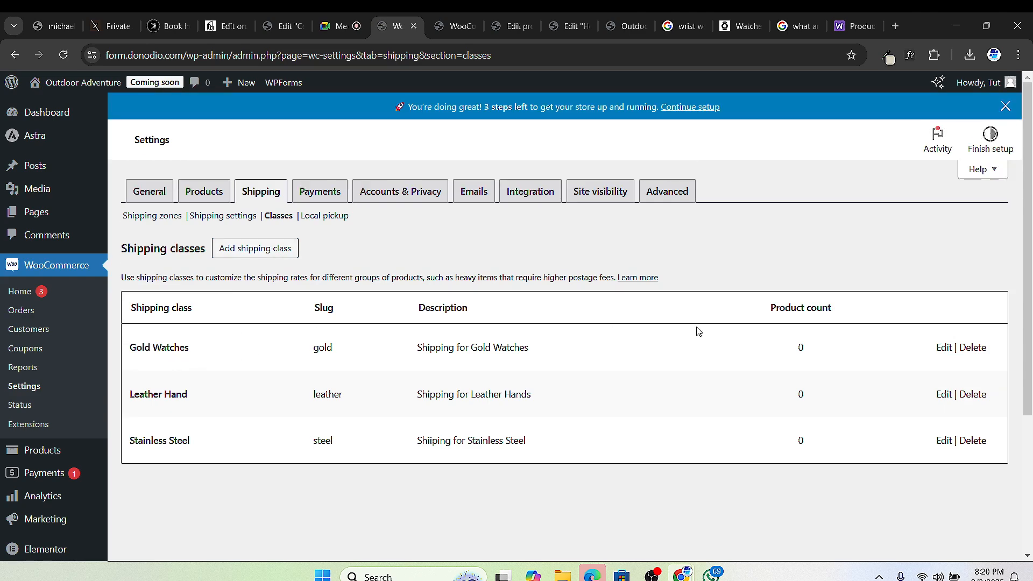
{"action": "left_click", "coordinate": [944, 348]}
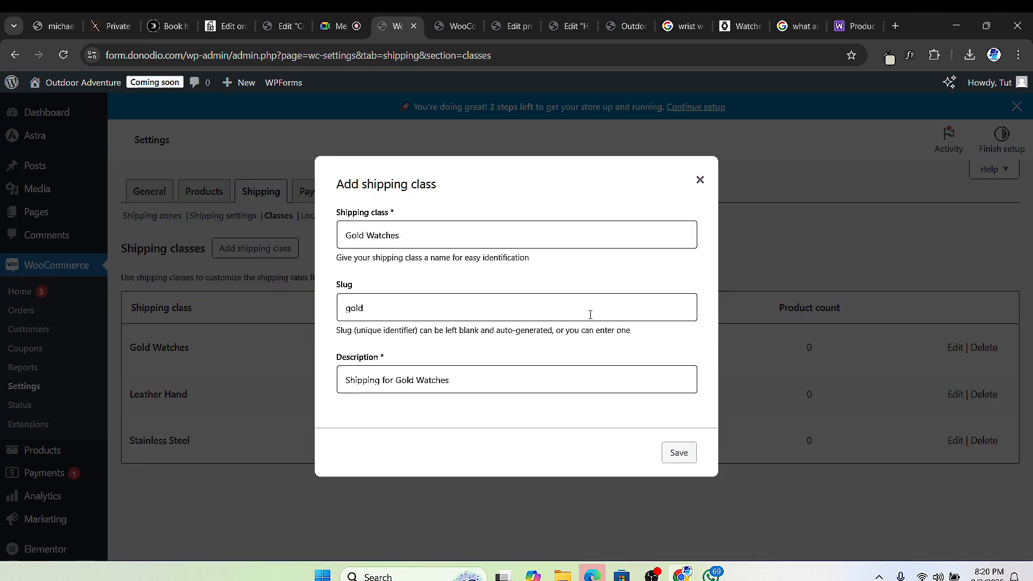
{"action": "left_click", "coordinate": [700, 181]}
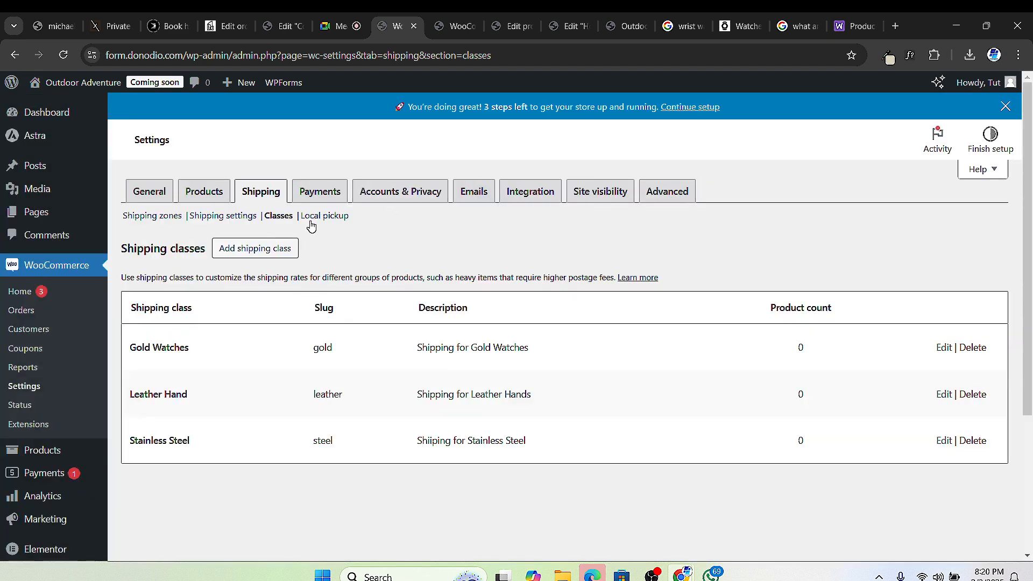
{"action": "left_click", "coordinate": [155, 217]}
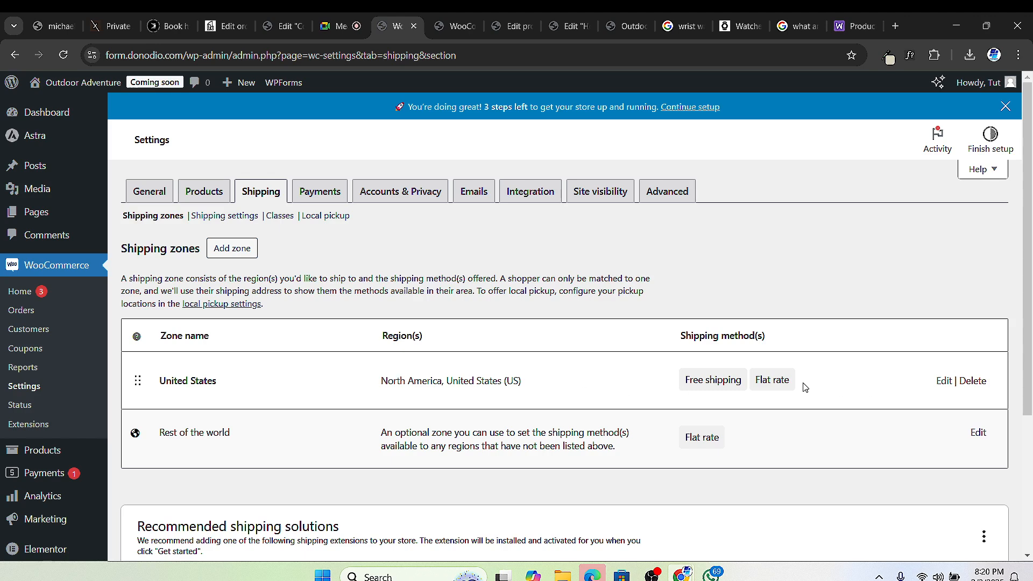
Step: Open the United States shipping zone and review its Free shipping and Flat rate methods
{"action": "left_click", "coordinate": [940, 383]}
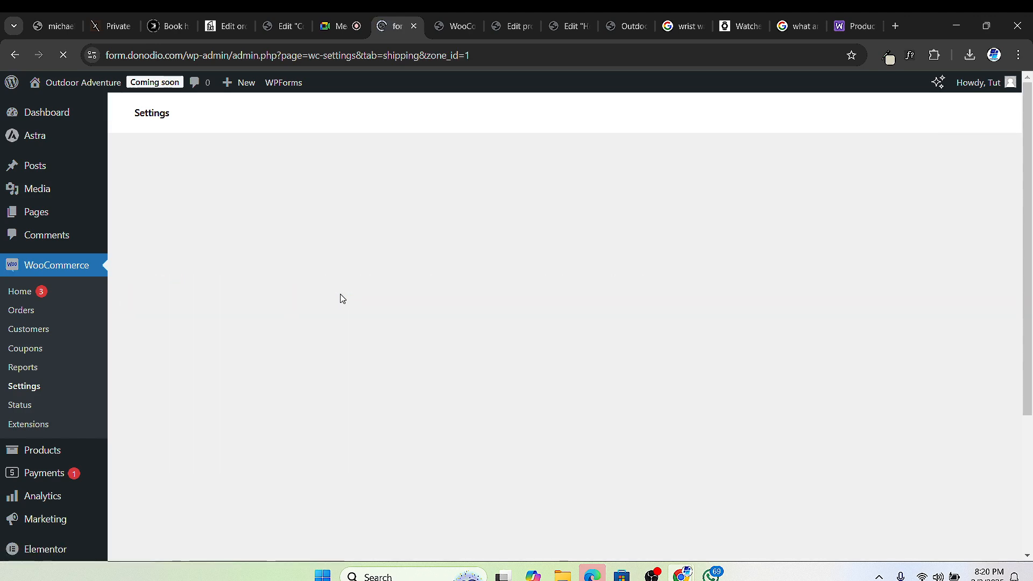
{"action": "scroll", "coordinate": [373, 317], "scroll_direction": "down", "scroll_amount": 2}
{"action": "scroll", "coordinate": [371, 330], "scroll_direction": "down", "scroll_amount": 2}
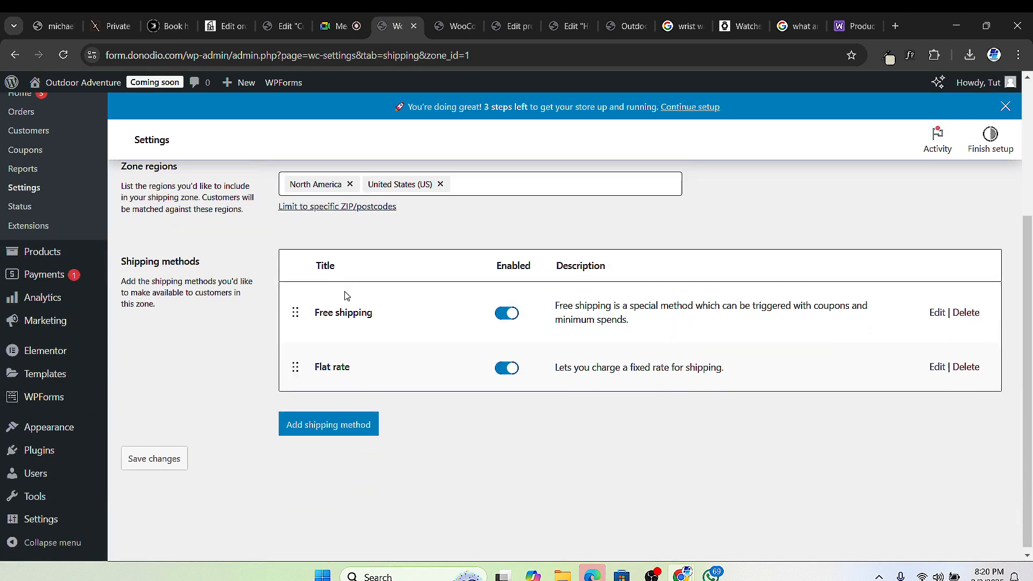
{"action": "scroll", "coordinate": [379, 304], "scroll_direction": "up", "scroll_amount": 1}
{"action": "scroll", "coordinate": [379, 304], "scroll_direction": "up", "scroll_amount": 2}
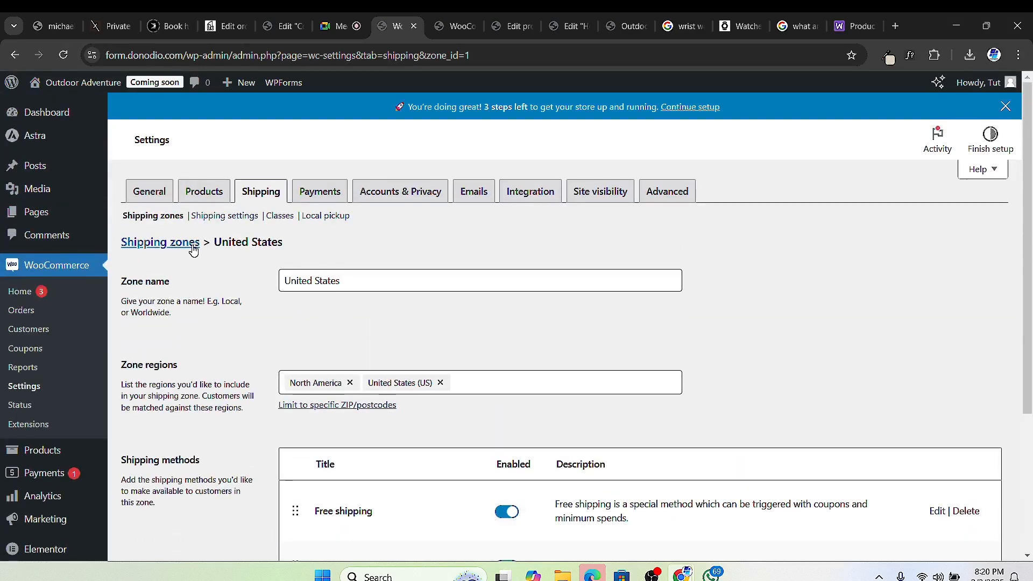
{"action": "scroll", "coordinate": [374, 468], "scroll_direction": "down", "scroll_amount": 3}
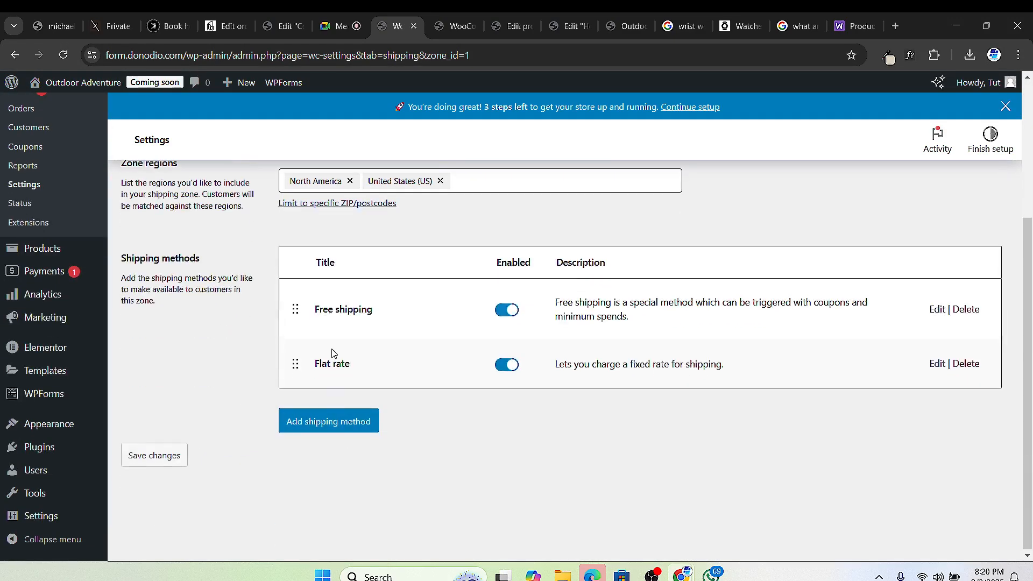
Step: Inspect the United States flat rate Cost value and close its settings without saving
{"action": "left_click", "coordinate": [937, 363]}
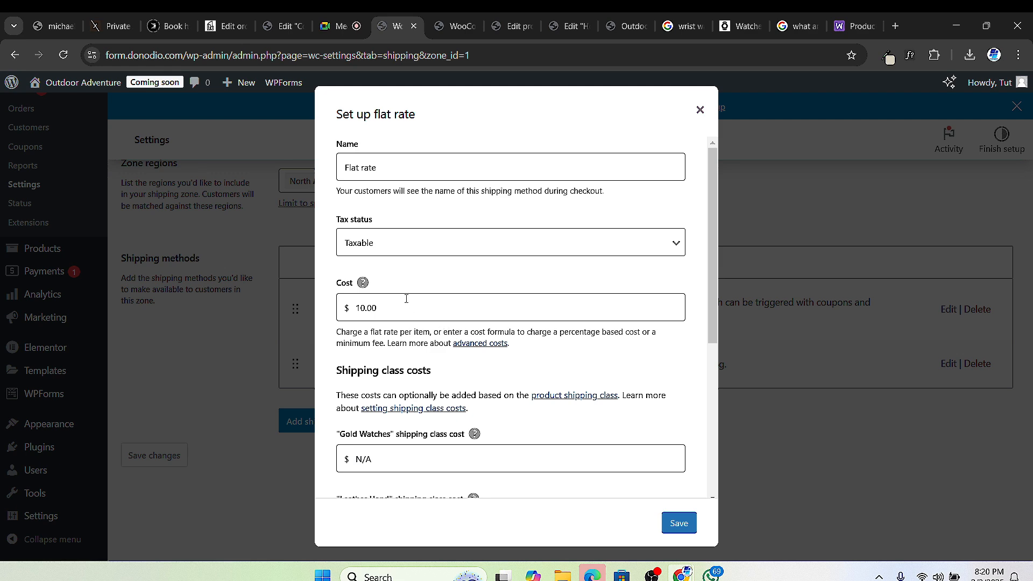
{"action": "scroll", "coordinate": [410, 305], "scroll_direction": "down", "scroll_amount": 4}
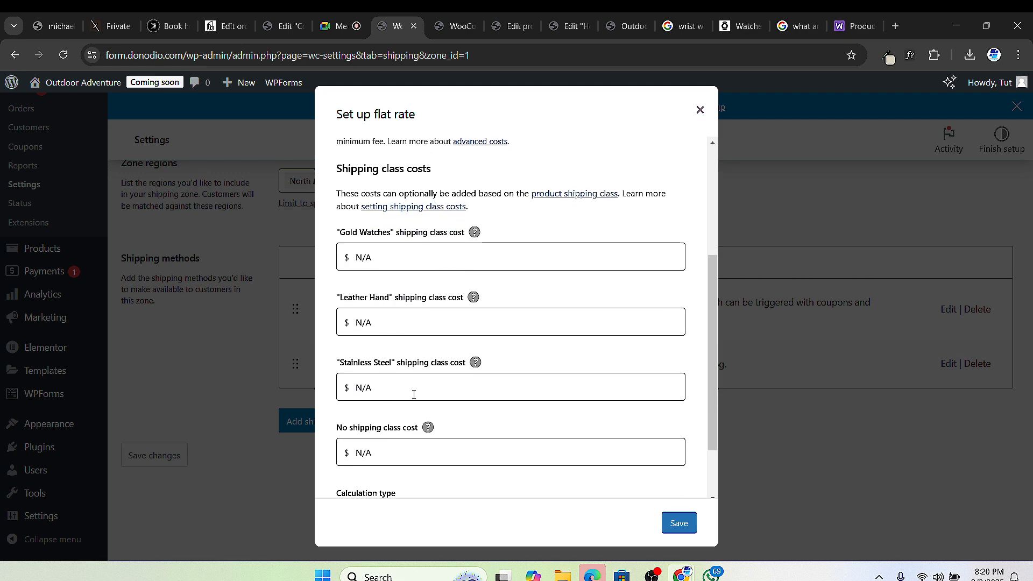
{"action": "scroll", "coordinate": [388, 267], "scroll_direction": "up", "scroll_amount": 4}
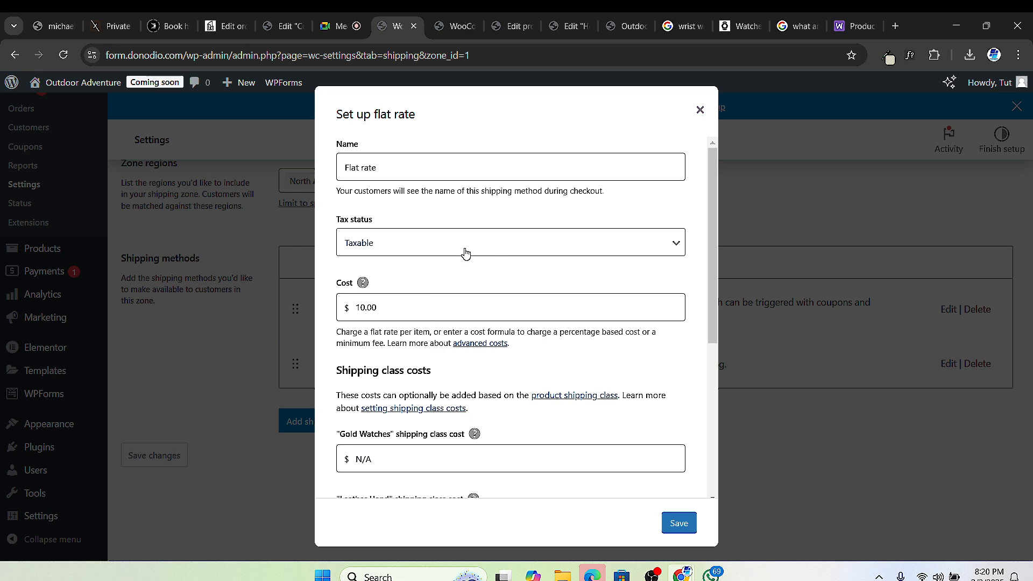
{"action": "scroll", "coordinate": [454, 269], "scroll_direction": "down", "scroll_amount": 3}
{"action": "scroll", "coordinate": [430, 317], "scroll_direction": "up", "scroll_amount": 3}
{"action": "double_click", "coordinate": [392, 305]}
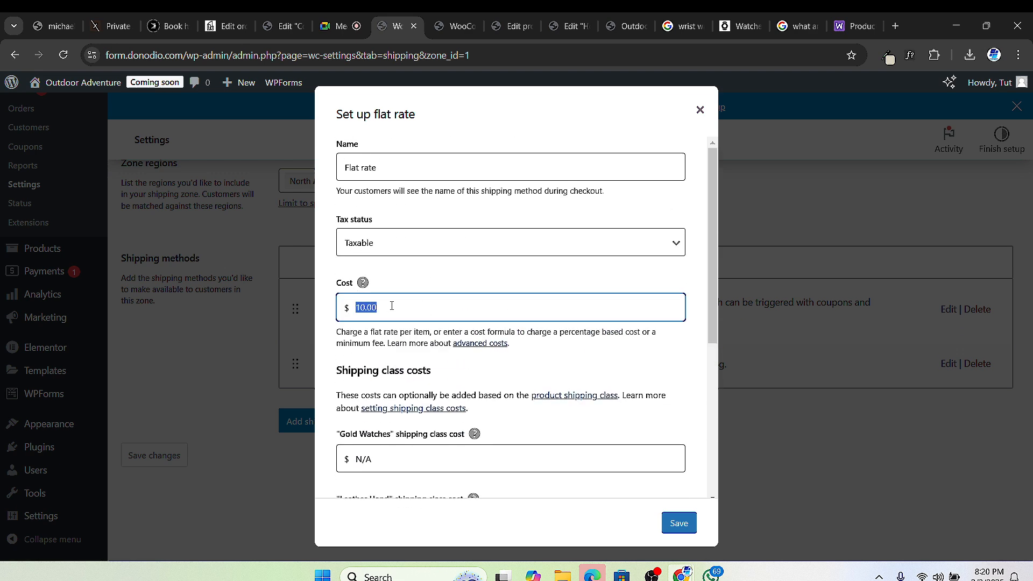
{"action": "left_click", "coordinate": [388, 303]}
{"action": "left_click", "coordinate": [700, 110]}
{"action": "scroll", "coordinate": [325, 242], "scroll_direction": "up", "scroll_amount": 4}
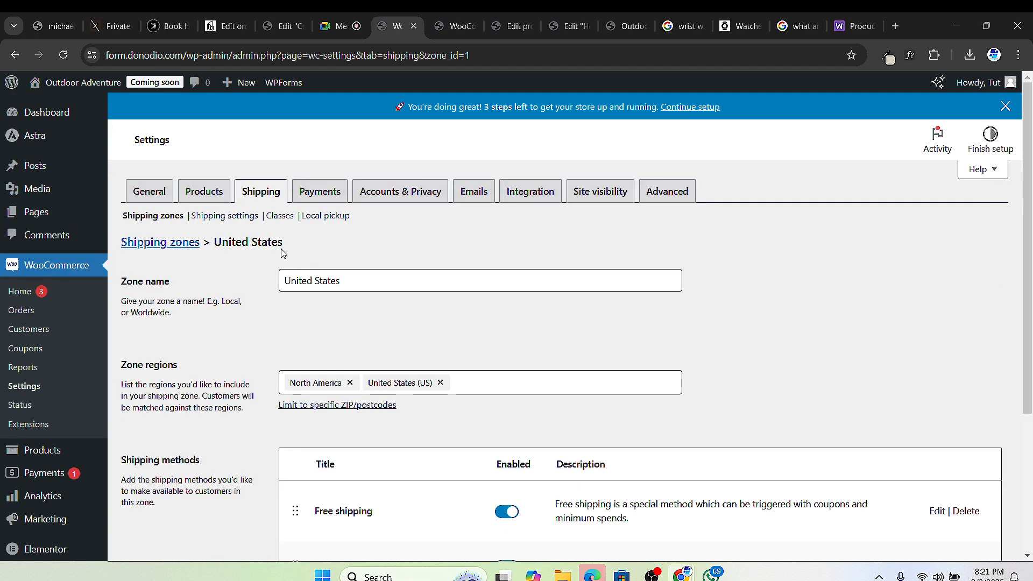
{"action": "scroll", "coordinate": [362, 355], "scroll_direction": "down", "scroll_amount": 3}
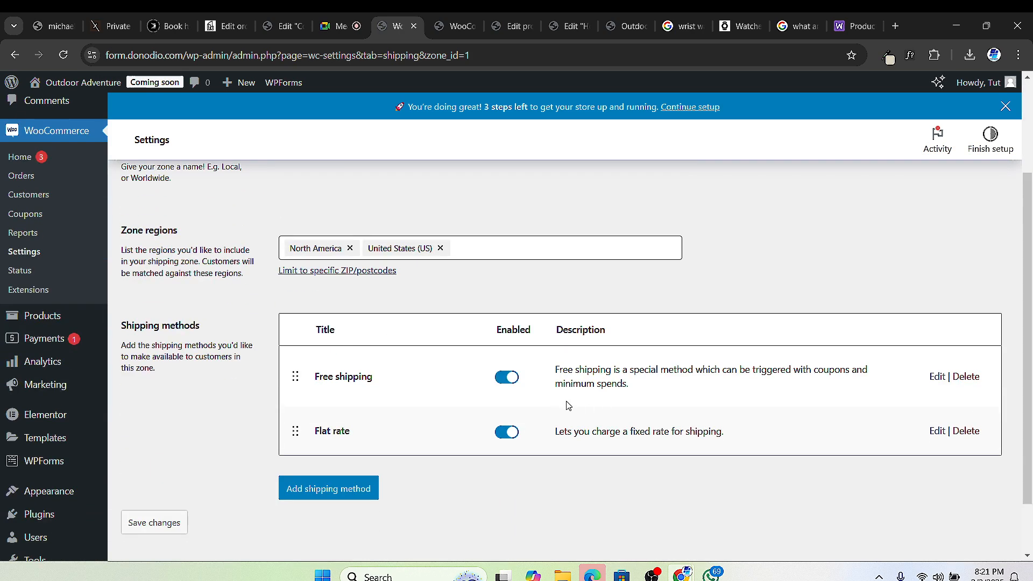
Step: Change the United States flat rate cost to 10.00 * [qty]
{"action": "left_click", "coordinate": [936, 433]}
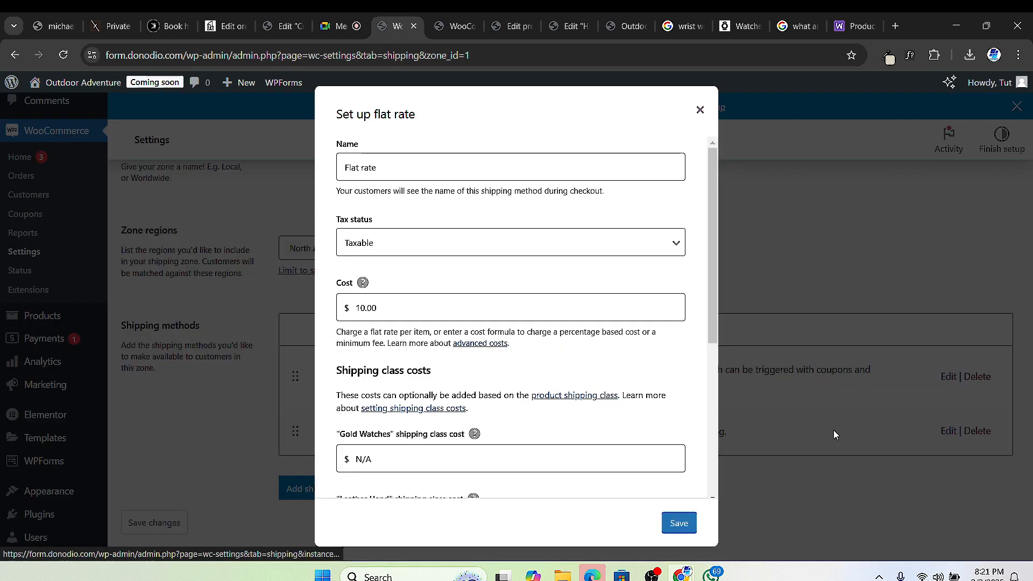
{"action": "double_click", "coordinate": [398, 308]}
{"action": "left_click", "coordinate": [417, 306]}
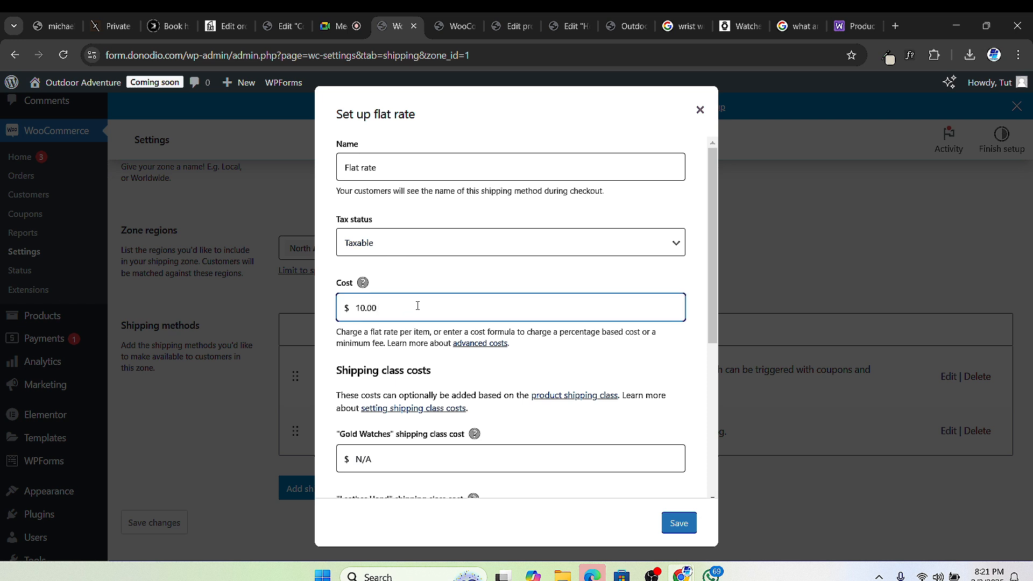
{"action": "type", "text": "* [qty]"}
{"action": "scroll", "coordinate": [434, 304], "scroll_direction": "down", "scroll_amount": 3}
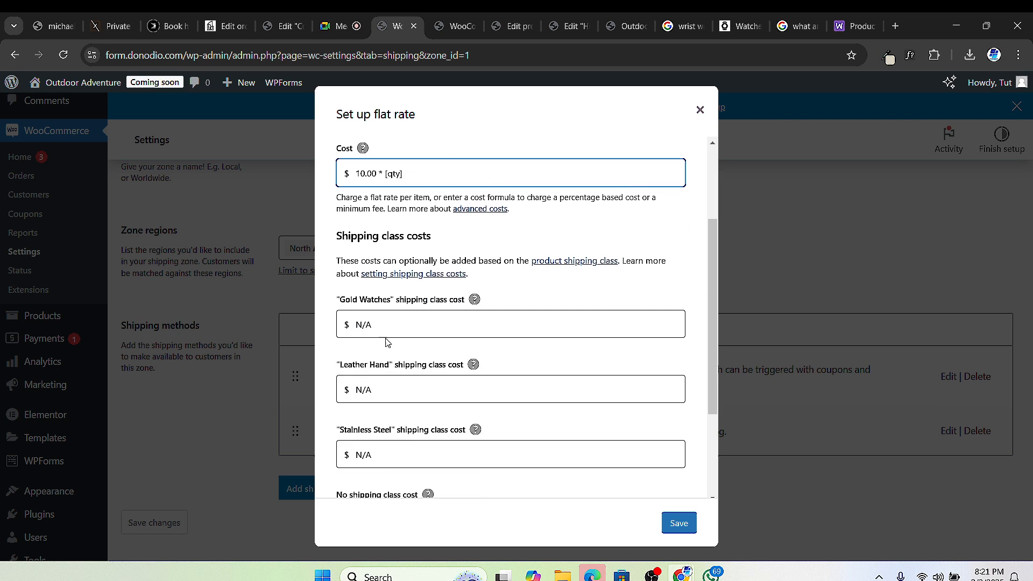
Step: Set class costs to Gold Watches 50 * [qty], Leather Hand 15 * [qty], Stainless Steel 25 * [qty]
{"action": "left_click", "coordinate": [382, 328]}
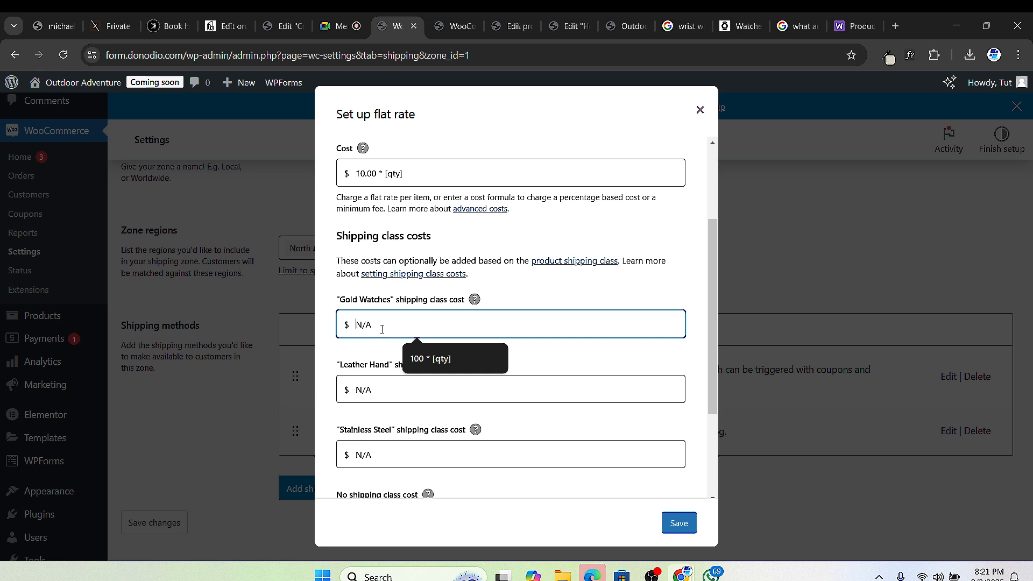
{"action": "type", "text": "50"}
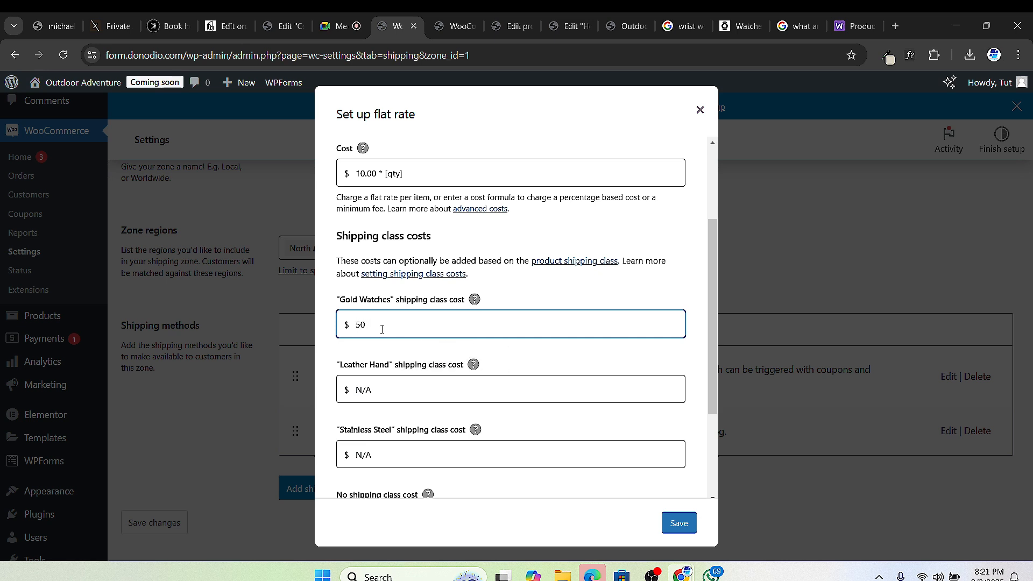
{"action": "type", "text": " * [qty]"}
{"action": "left_click", "coordinate": [367, 391]}
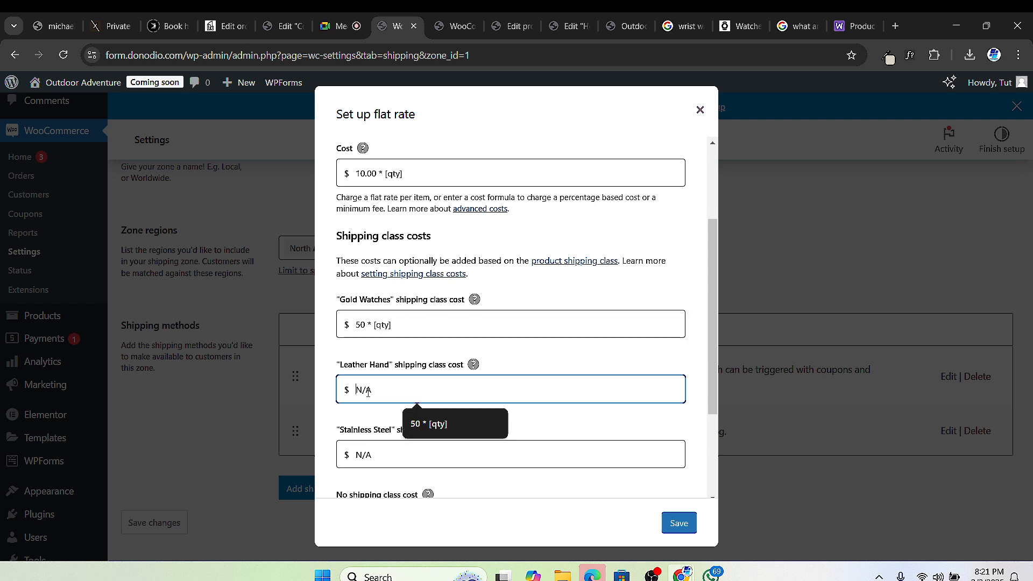
{"action": "type", "text": "15"}
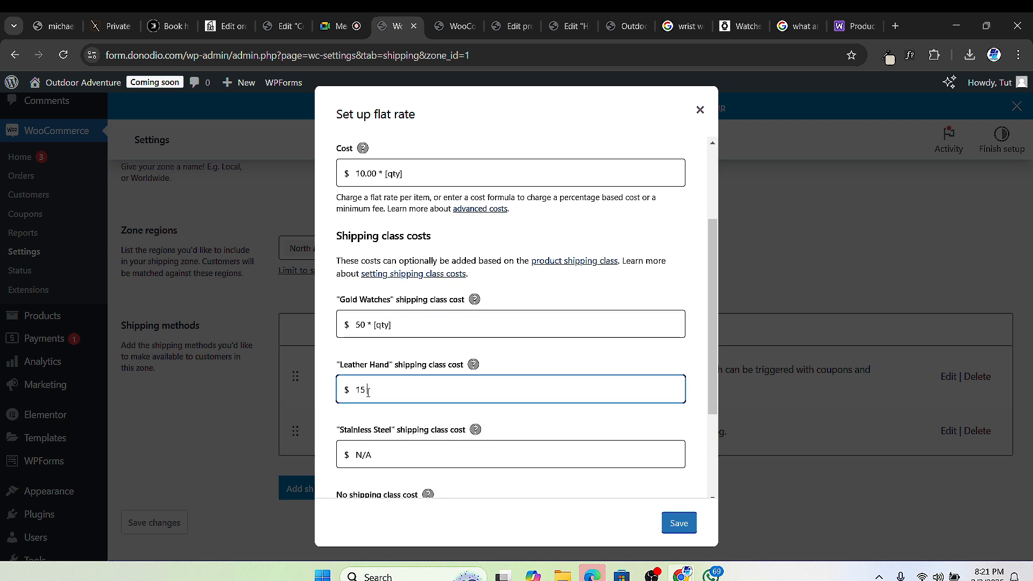
{"action": "type", "text": " * [qty]"}
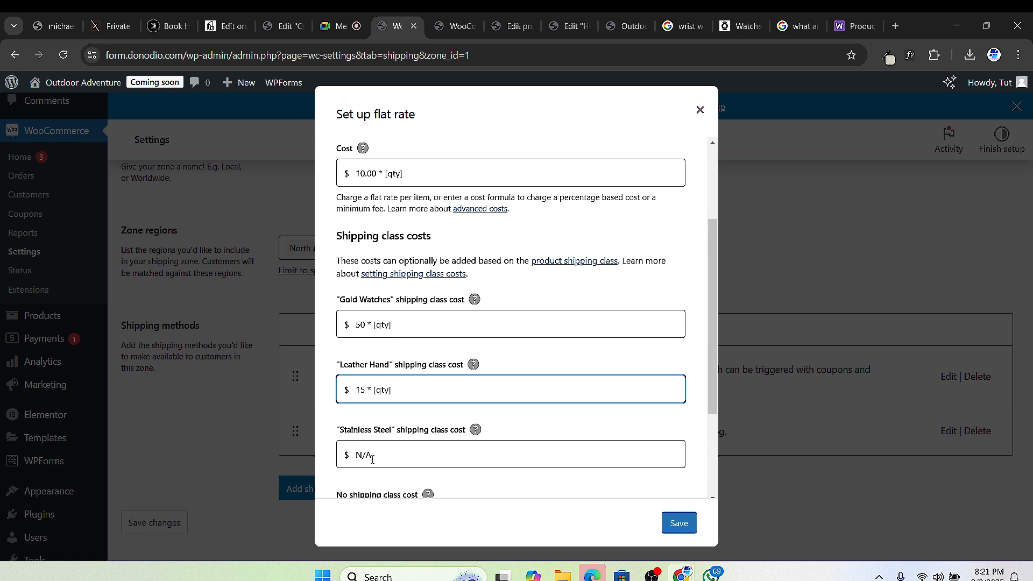
{"action": "left_click", "coordinate": [371, 458]}
{"action": "type", "text": "25"}
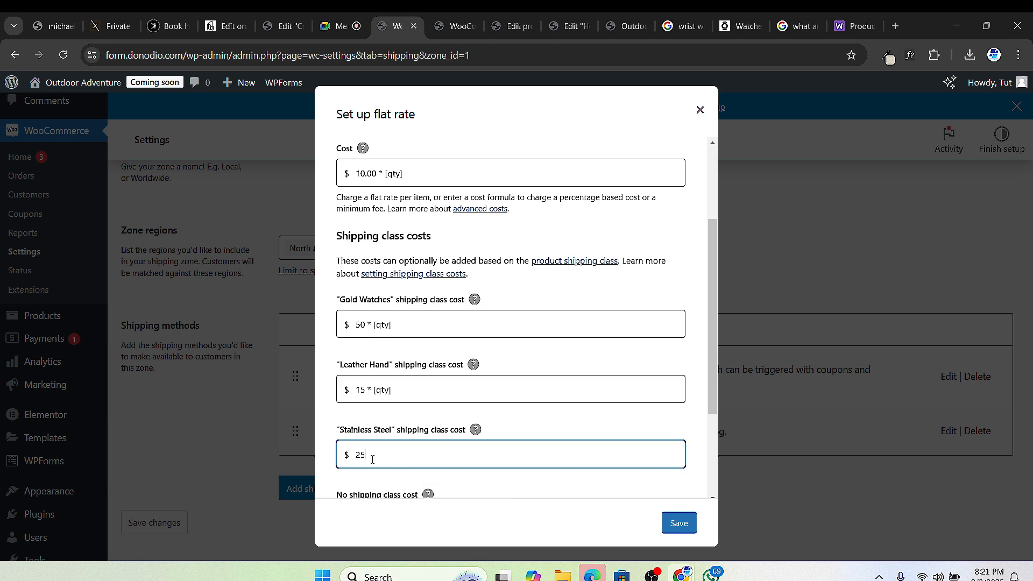
{"action": "type", "text": " * [qty]"}
Step: Set the no-shipping-class cost to 35 * [qty] and save the flat rate
{"action": "scroll", "coordinate": [467, 441], "scroll_direction": "down", "scroll_amount": 3}
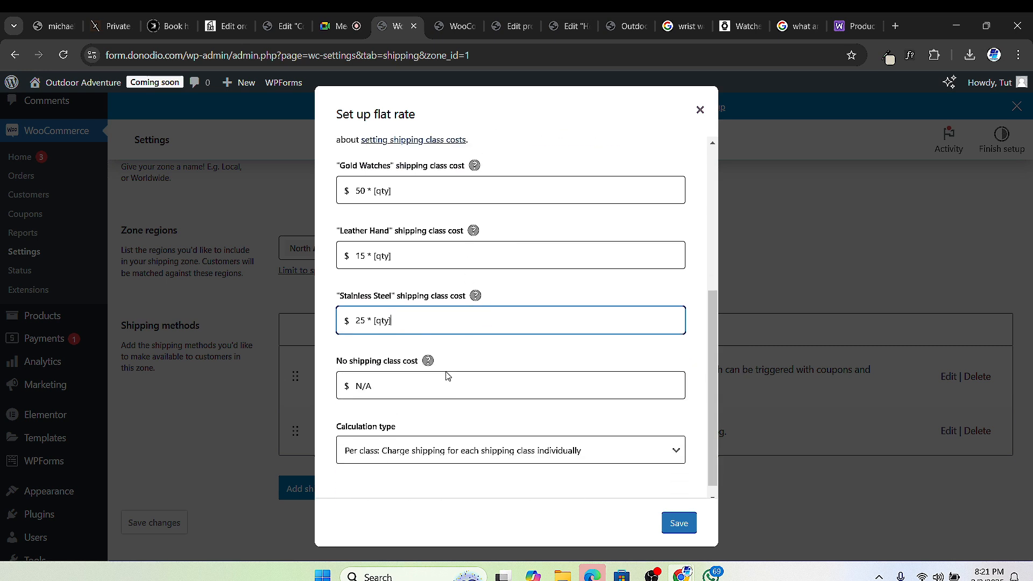
{"action": "scroll", "coordinate": [425, 398], "scroll_direction": "up", "scroll_amount": 1}
{"action": "left_click", "coordinate": [392, 435]}
{"action": "type", "text": "55"}
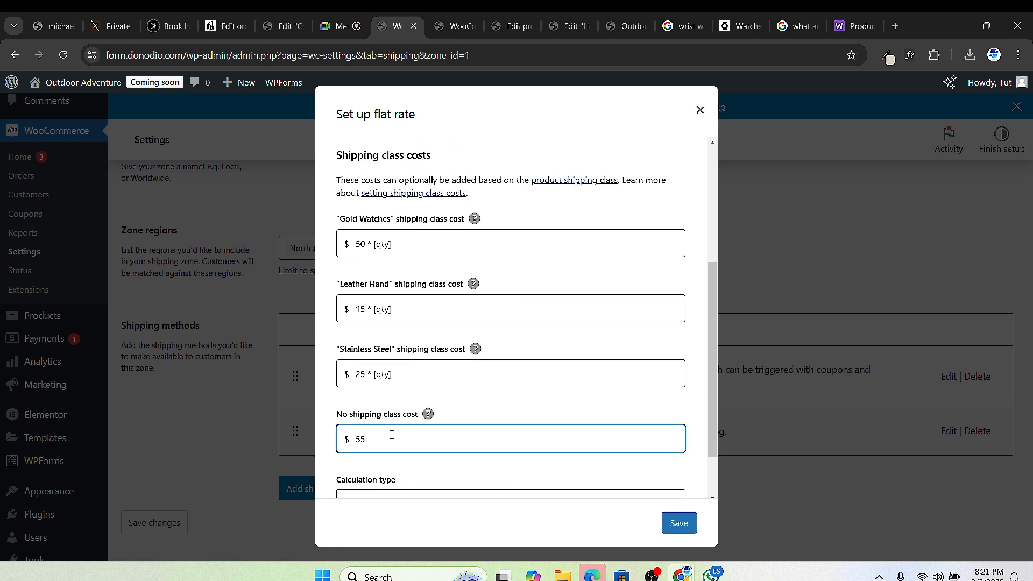
{"action": "key", "text": "BackSpace"}
{"action": "key", "text": "BackSpace"}
{"action": "type", "text": "35 * [qty]"}
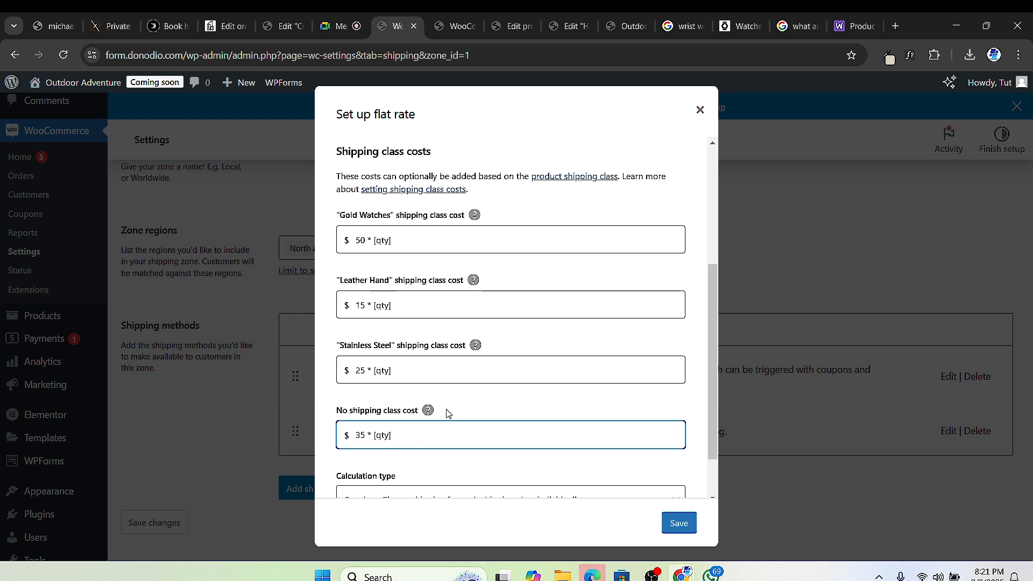
{"action": "scroll", "coordinate": [452, 419], "scroll_direction": "down", "scroll_amount": 2}
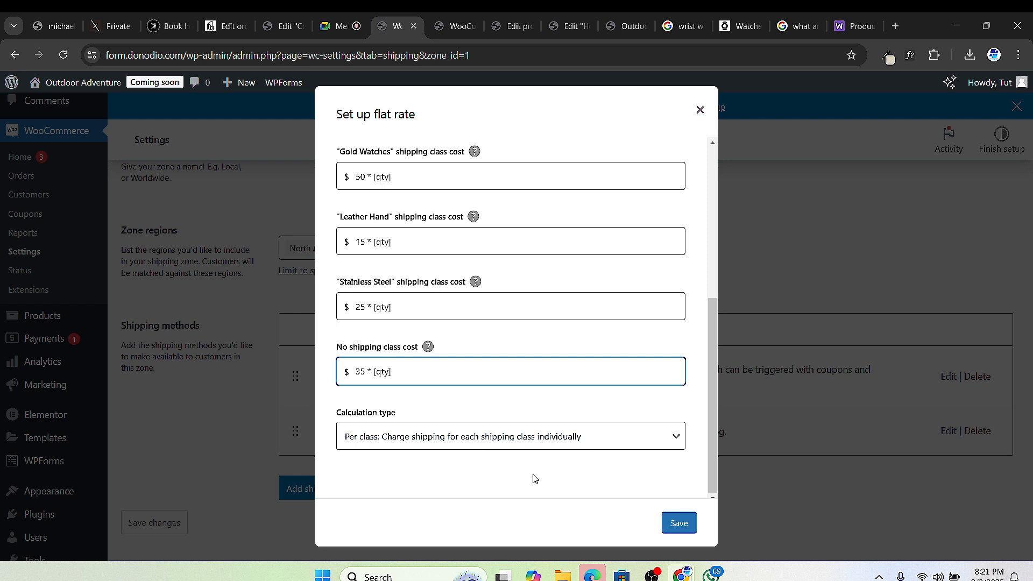
{"action": "left_click", "coordinate": [677, 522]}
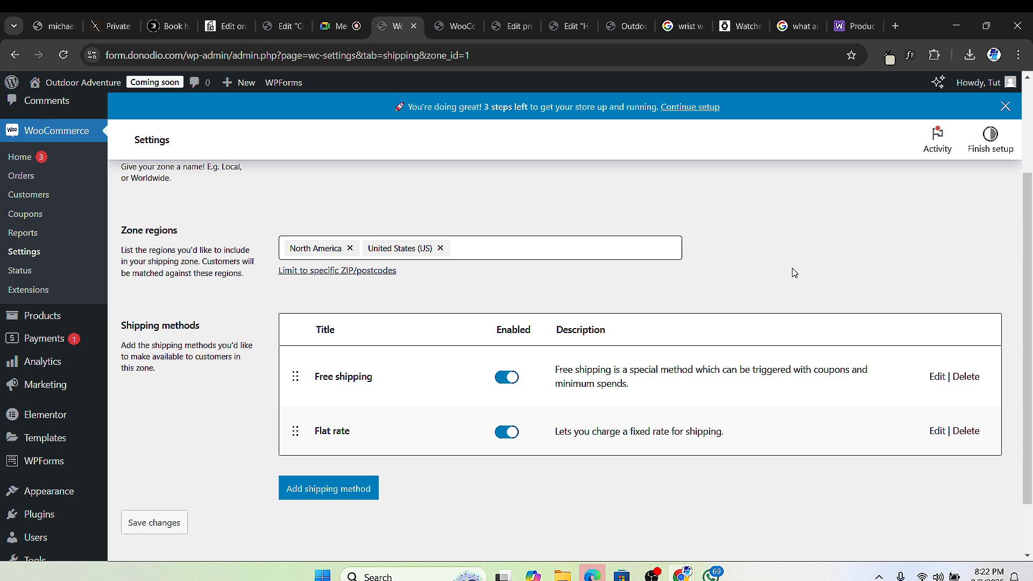
{"action": "scroll", "coordinate": [345, 271], "scroll_direction": "up", "scroll_amount": 2}
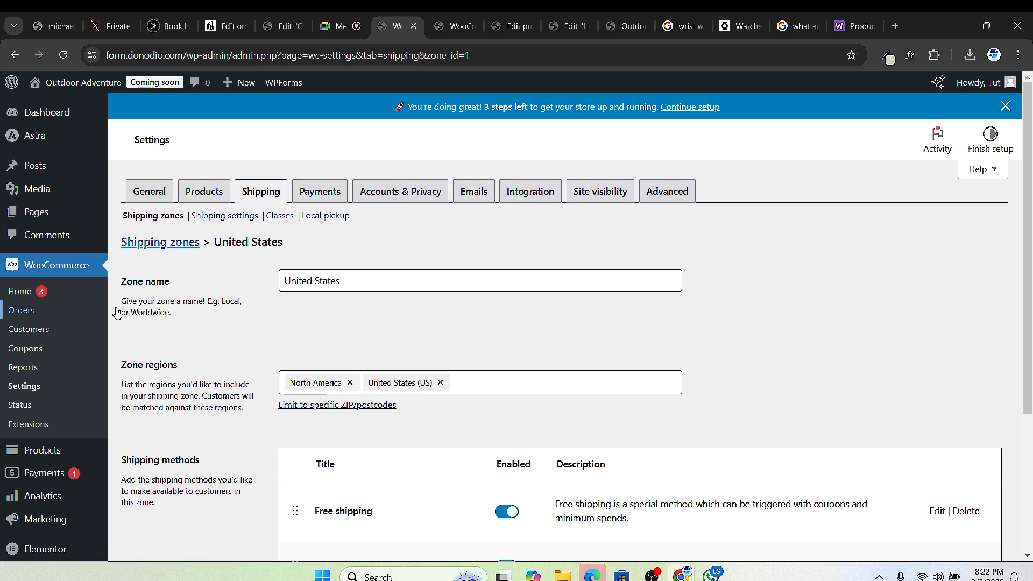
Step: In General settings, fill the store's street address, city and ZIP from the saved address suggestion
{"action": "left_click", "coordinate": [149, 200]}
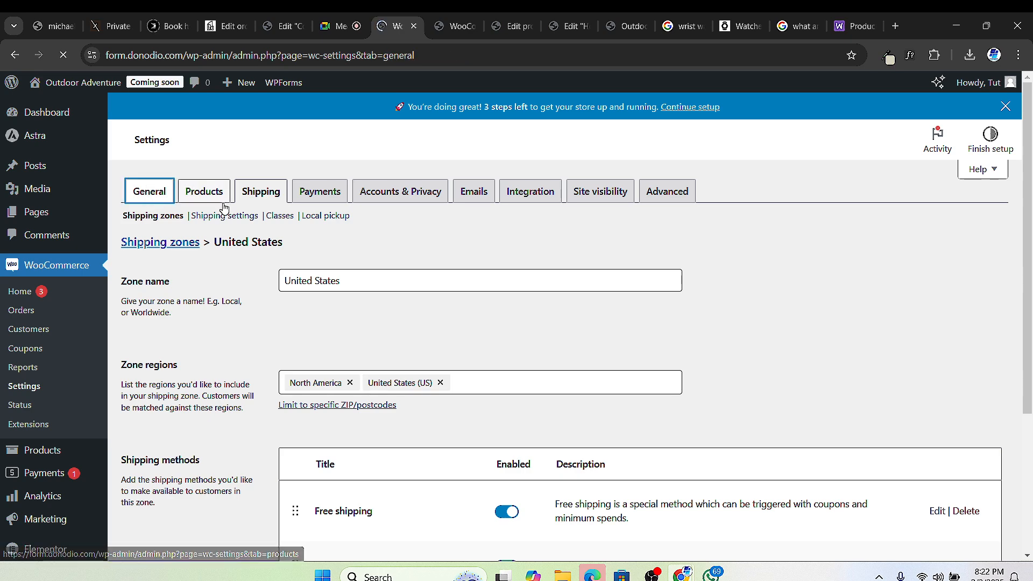
{"action": "scroll", "coordinate": [217, 313], "scroll_direction": "down", "scroll_amount": 2}
{"action": "scroll", "coordinate": [217, 313], "scroll_direction": "down", "scroll_amount": 8}
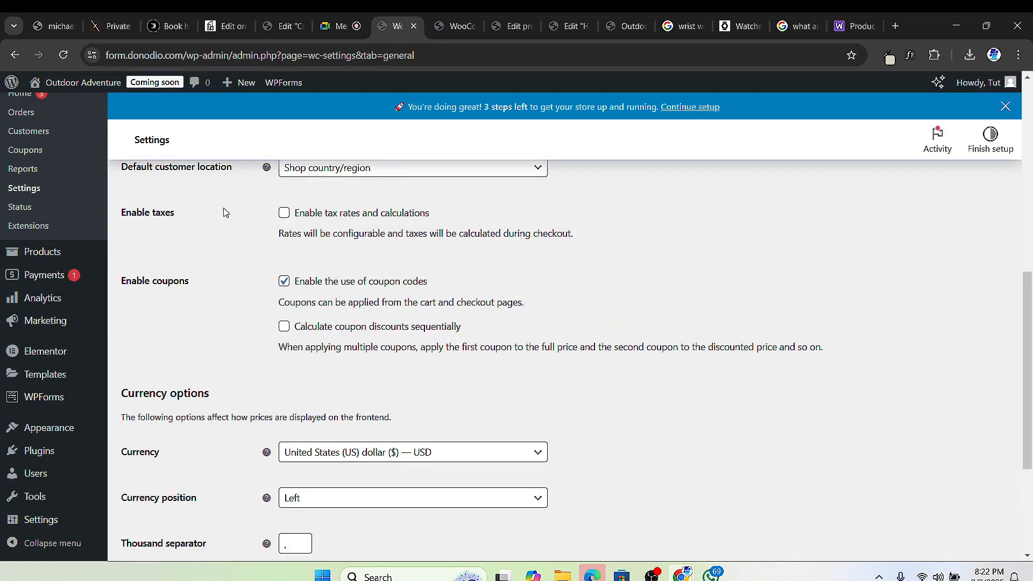
{"action": "scroll", "coordinate": [268, 258], "scroll_direction": "up", "scroll_amount": 10}
{"action": "scroll", "coordinate": [273, 269], "scroll_direction": "down", "scroll_amount": 1}
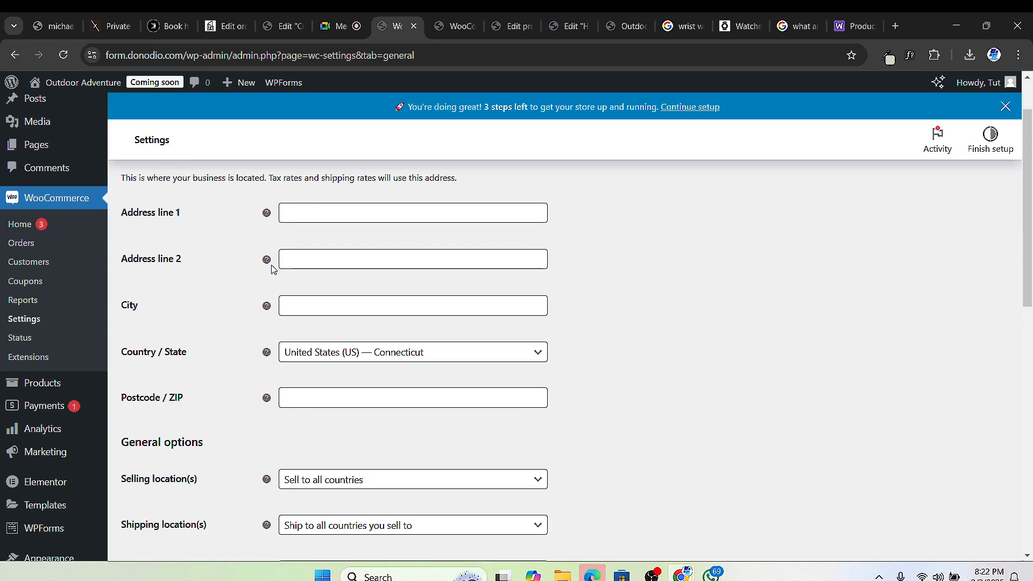
{"action": "left_click", "coordinate": [325, 217]}
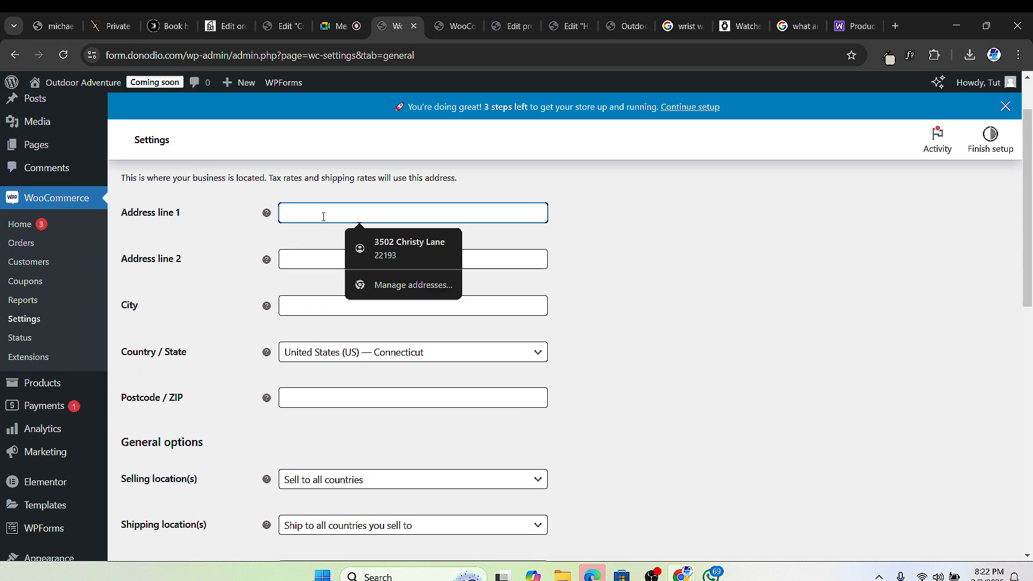
{"action": "left_click", "coordinate": [396, 244]}
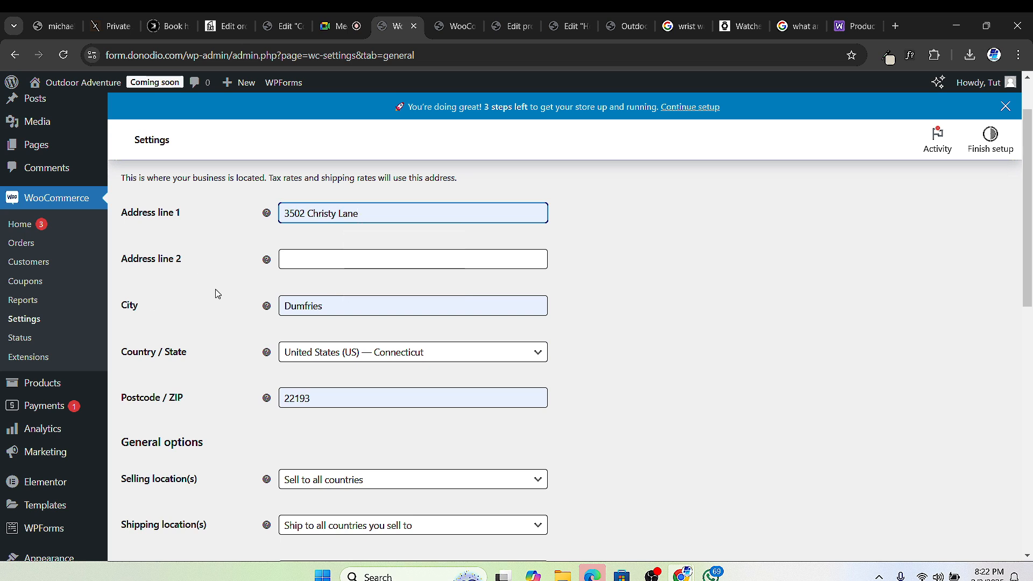
{"action": "scroll", "coordinate": [201, 295], "scroll_direction": "up", "scroll_amount": 1}
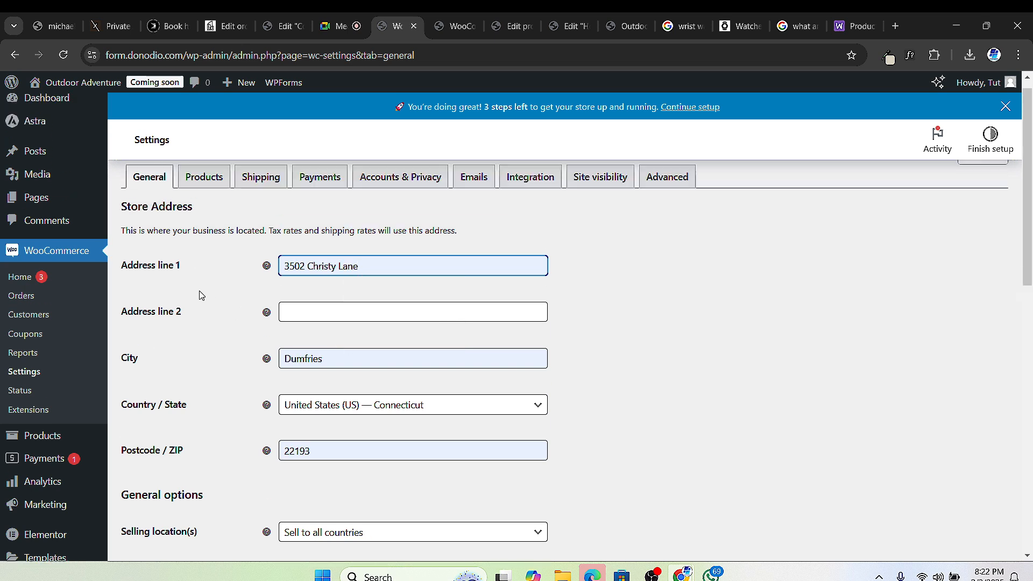
{"action": "scroll", "coordinate": [202, 295], "scroll_direction": "up", "scroll_amount": 1}
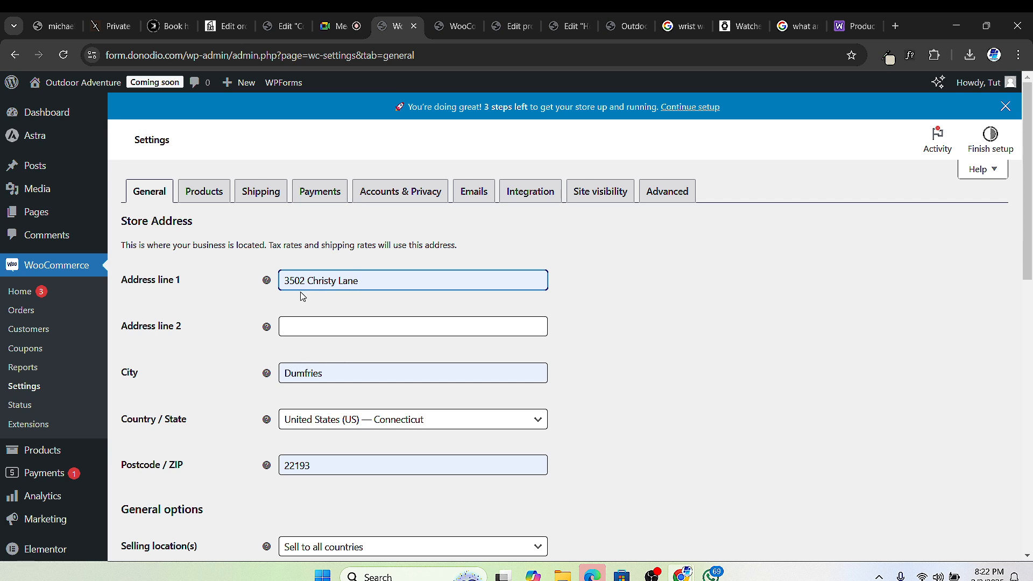
{"action": "scroll", "coordinate": [312, 293], "scroll_direction": "down", "scroll_amount": 4}
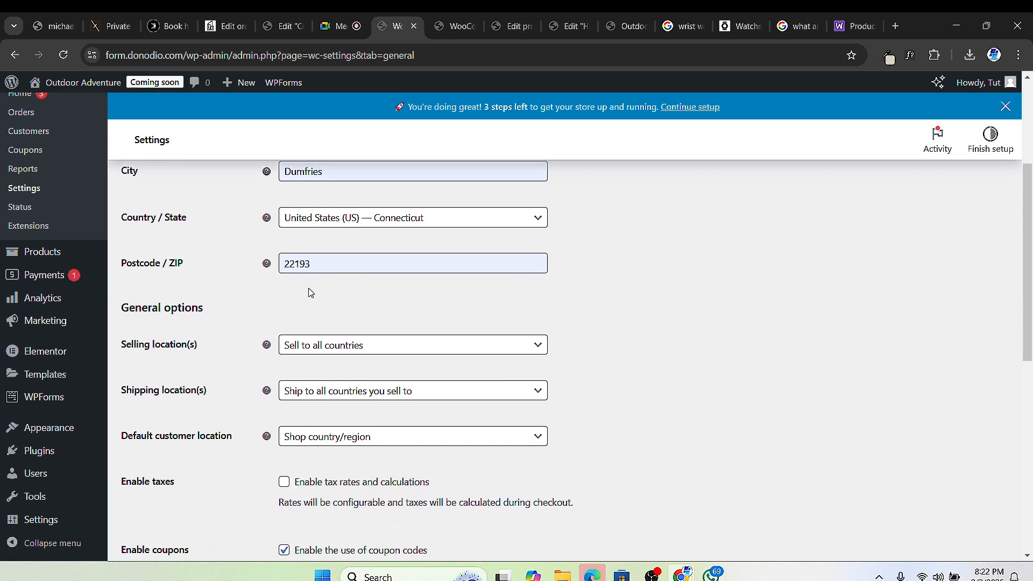
Step: Keep United States (US) — Connecticut as the store location and bring up the Selling location(s) options
{"action": "left_click", "coordinate": [401, 221]}
{"action": "scroll", "coordinate": [412, 351], "scroll_direction": "down", "scroll_amount": 3}
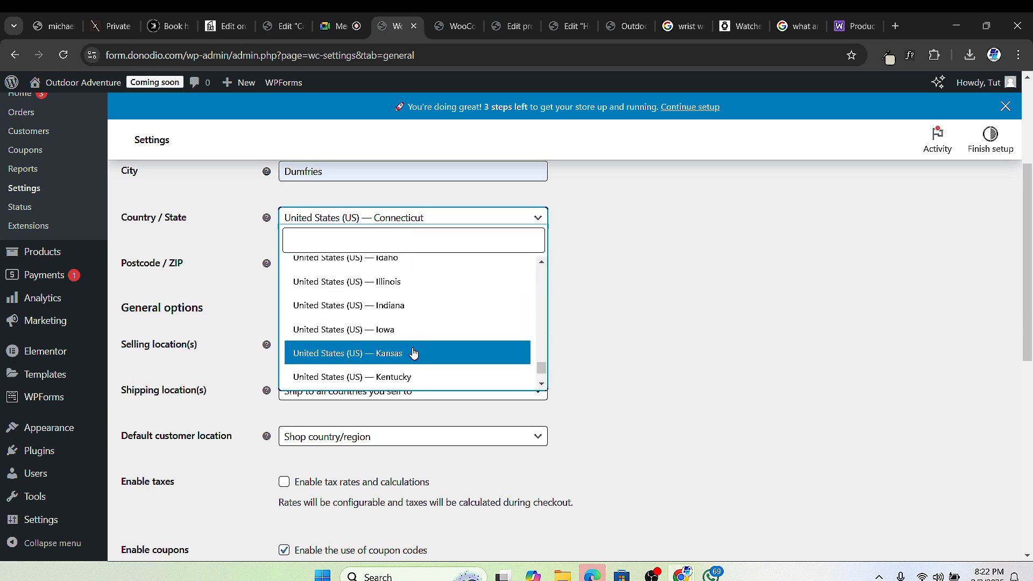
{"action": "scroll", "coordinate": [411, 325], "scroll_direction": "up", "scroll_amount": 3}
{"action": "left_click", "coordinate": [410, 316]}
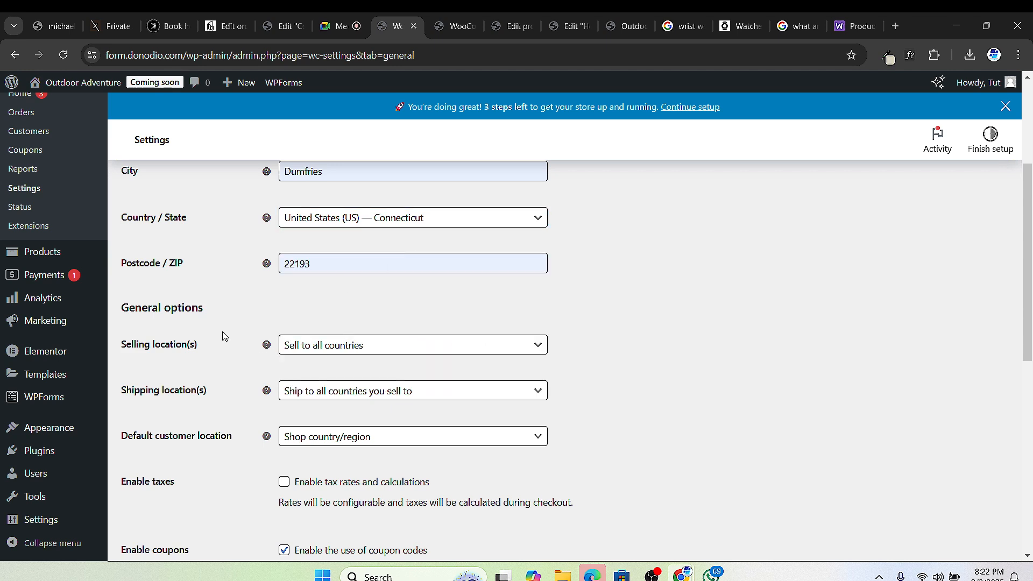
{"action": "left_click", "coordinate": [365, 348]}
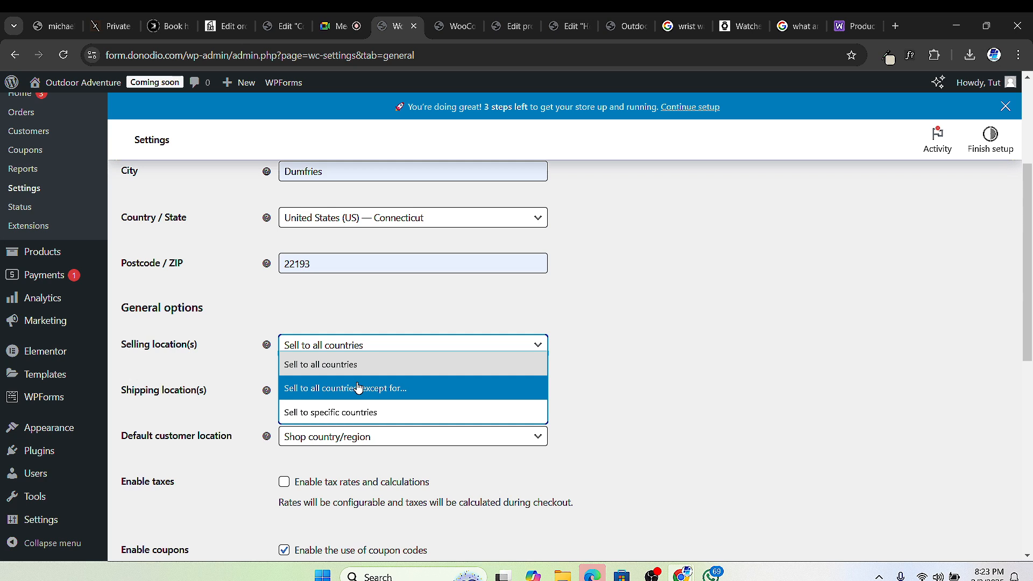
Step: Switch to selling to specific countries and add United States (US)
{"action": "left_click", "coordinate": [368, 414]}
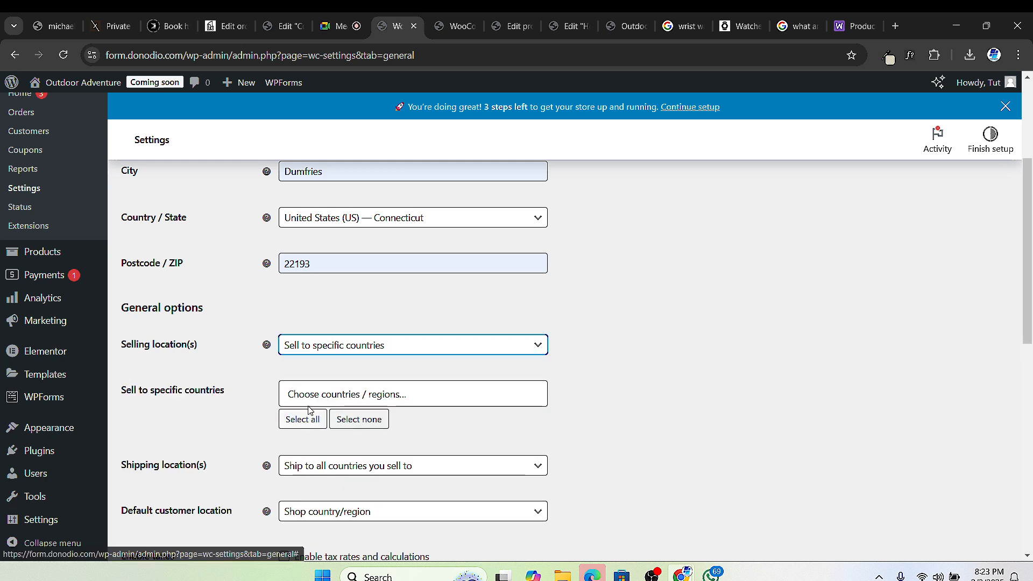
{"action": "left_click", "coordinate": [362, 393]}
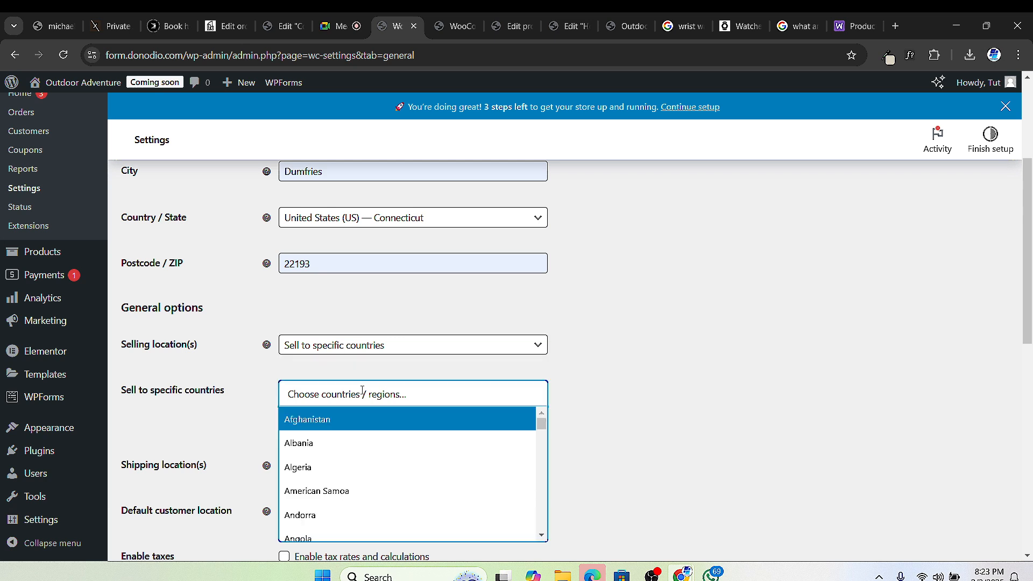
{"action": "left_click", "coordinate": [225, 415]}
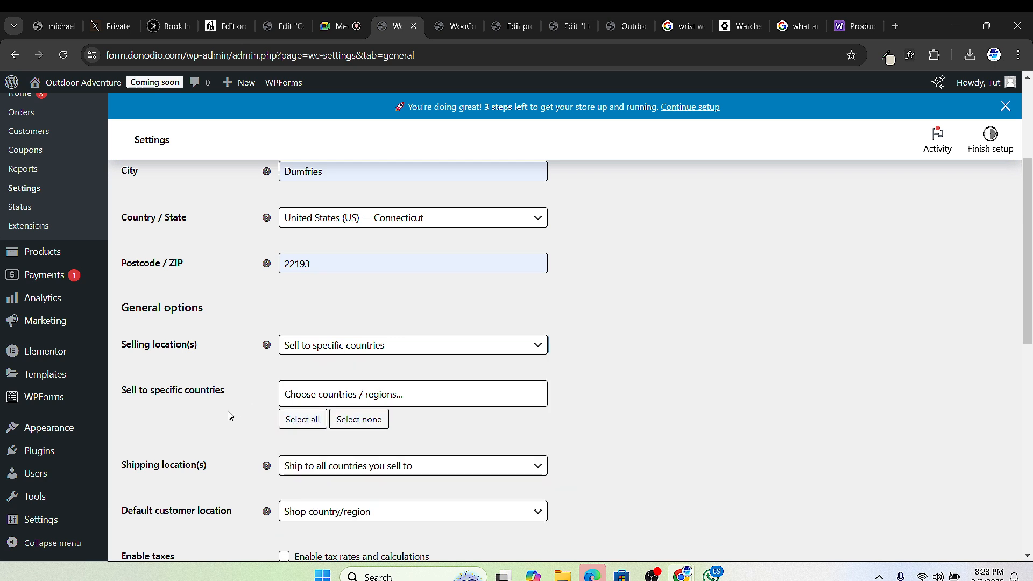
{"action": "left_click", "coordinate": [325, 393]}
{"action": "type", "text": "united"}
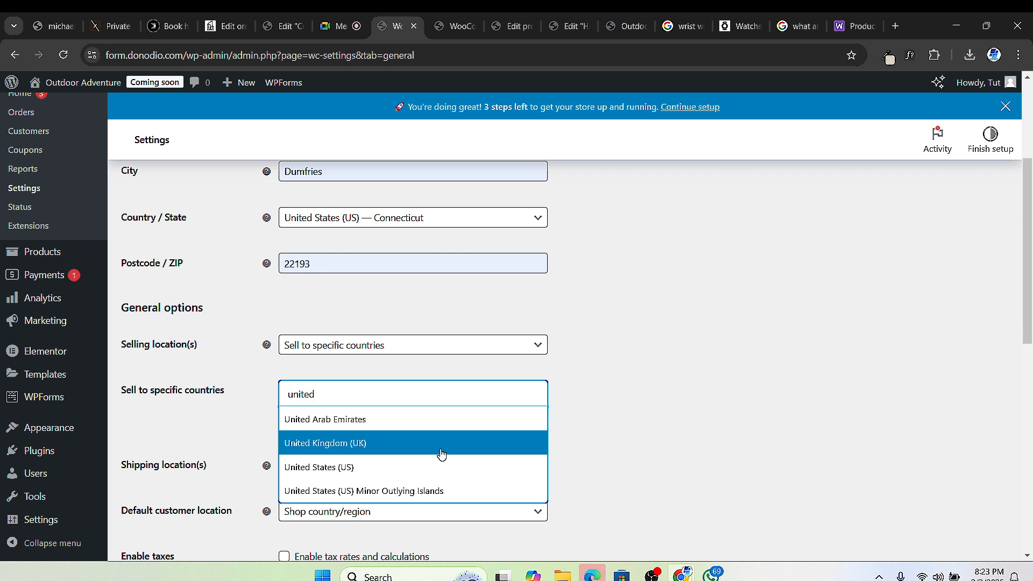
{"action": "left_click", "coordinate": [392, 467]}
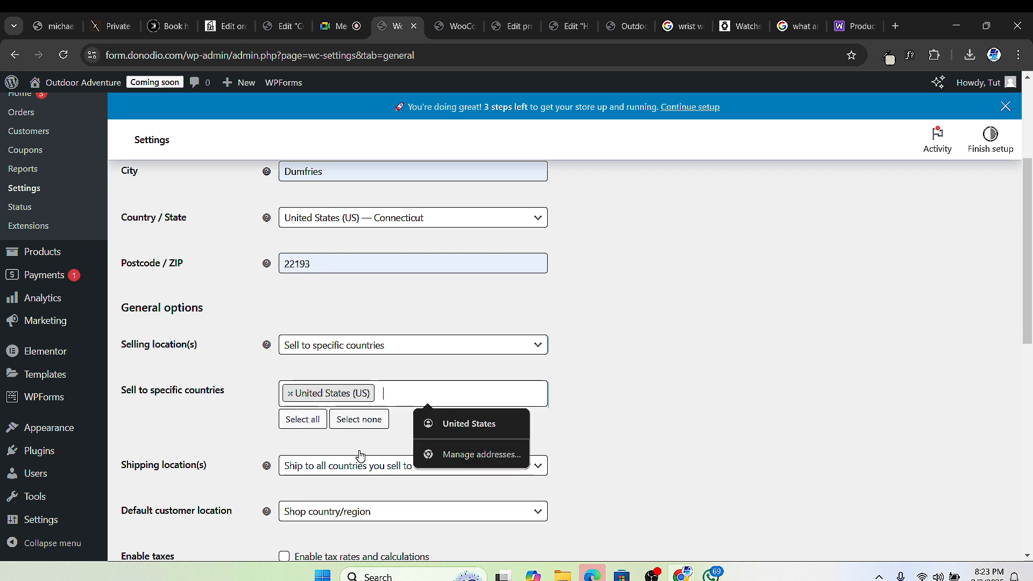
Step: Add Germany, France and United Kingdom (UK) to the selling countries
{"action": "left_click", "coordinate": [405, 395]}
{"action": "type", "text": "german"}
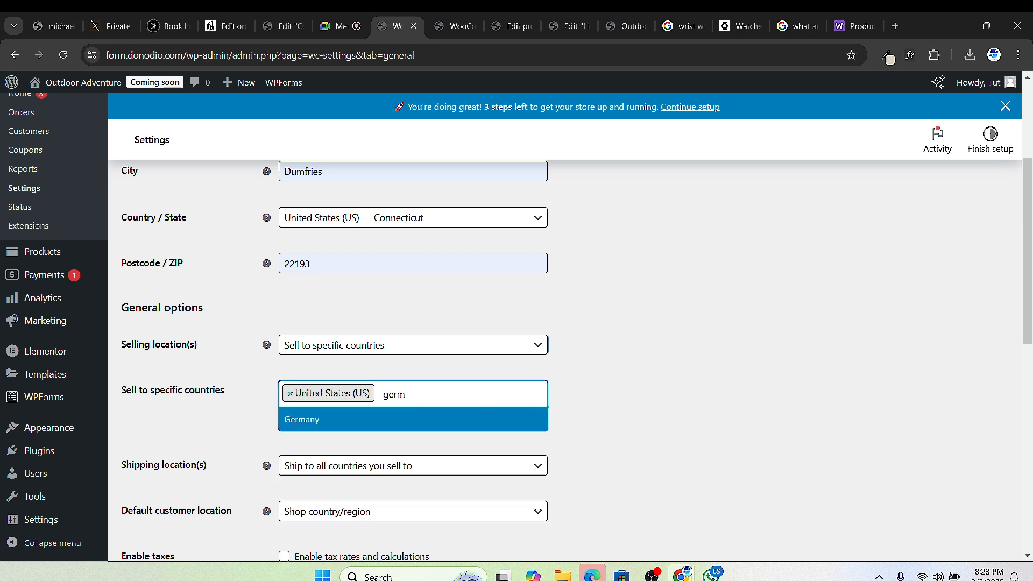
{"action": "left_click", "coordinate": [393, 419]}
{"action": "left_click", "coordinate": [461, 398]}
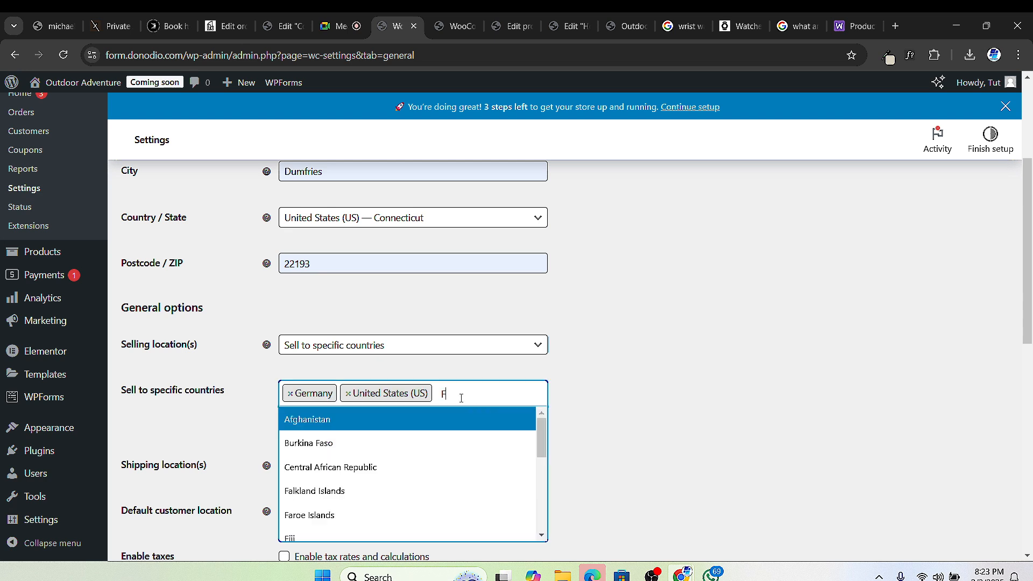
{"action": "type", "text": "France"}
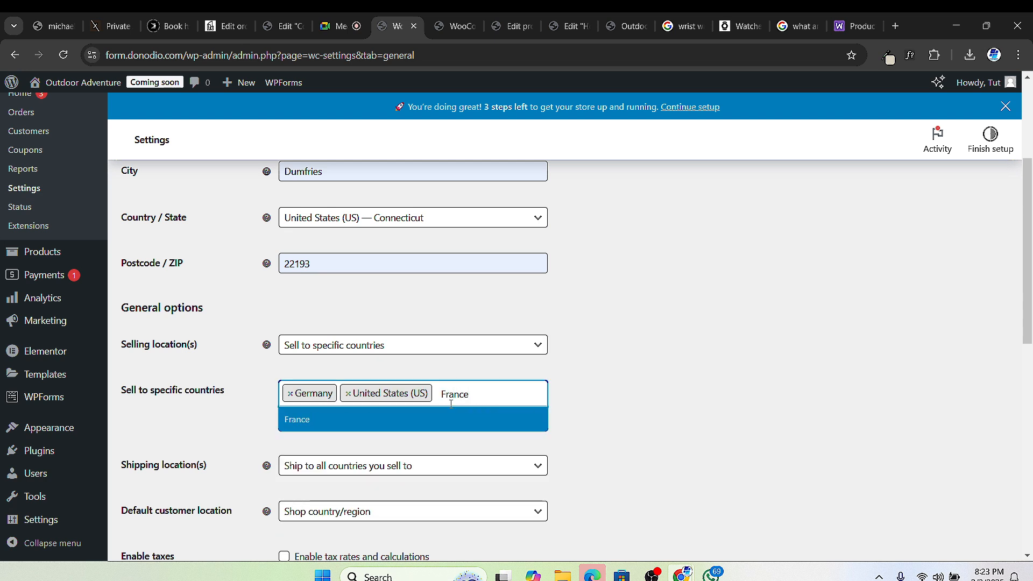
{"action": "left_click", "coordinate": [441, 417]}
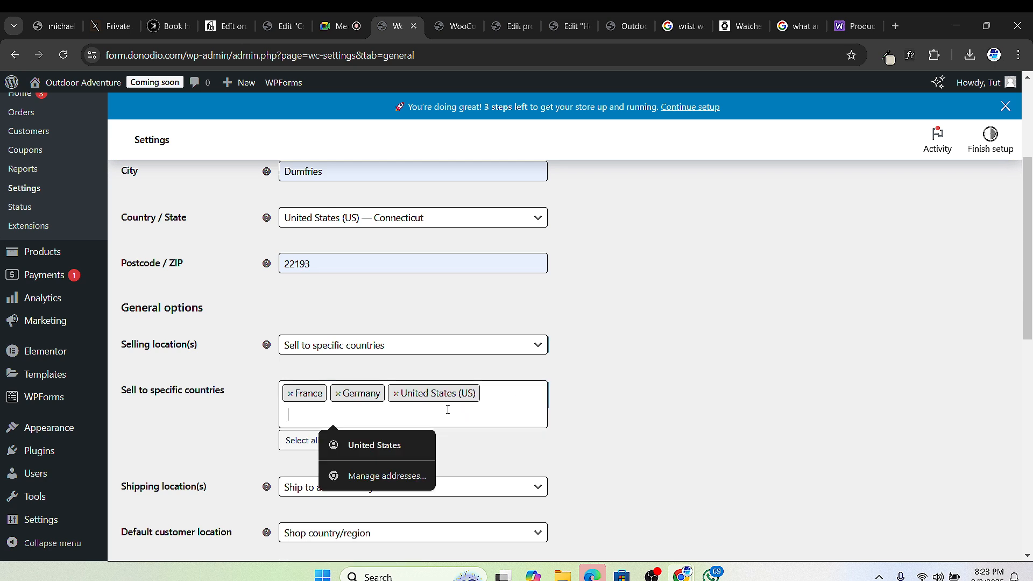
{"action": "type", "text": "United"}
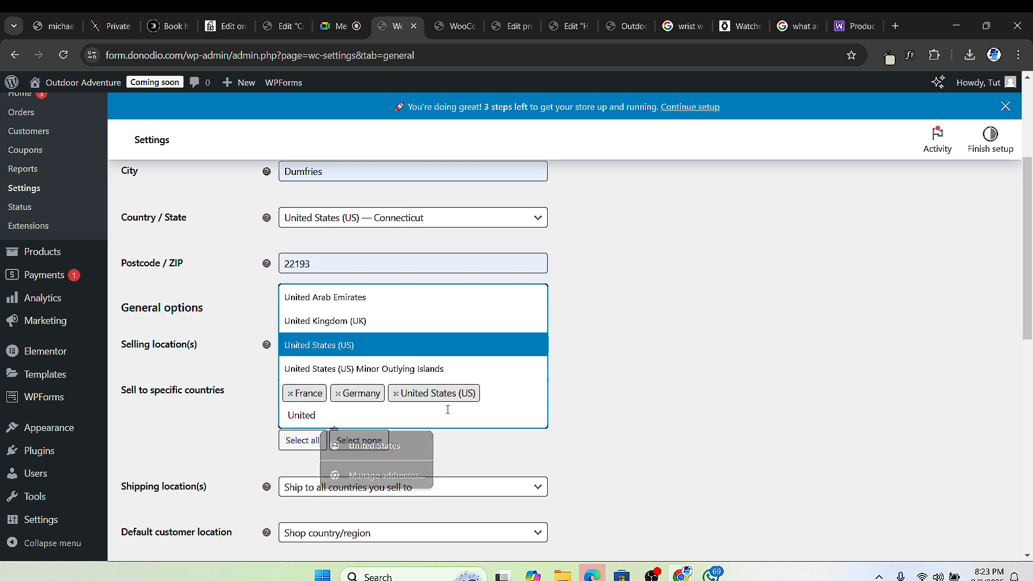
{"action": "left_click", "coordinate": [412, 322]}
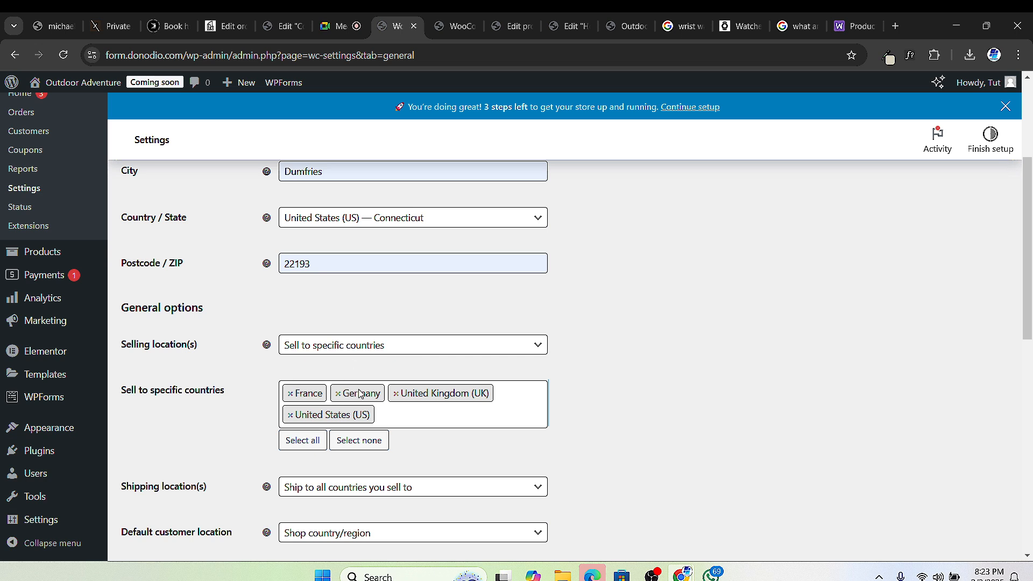
{"action": "scroll", "coordinate": [413, 422], "scroll_direction": "down", "scroll_amount": 3}
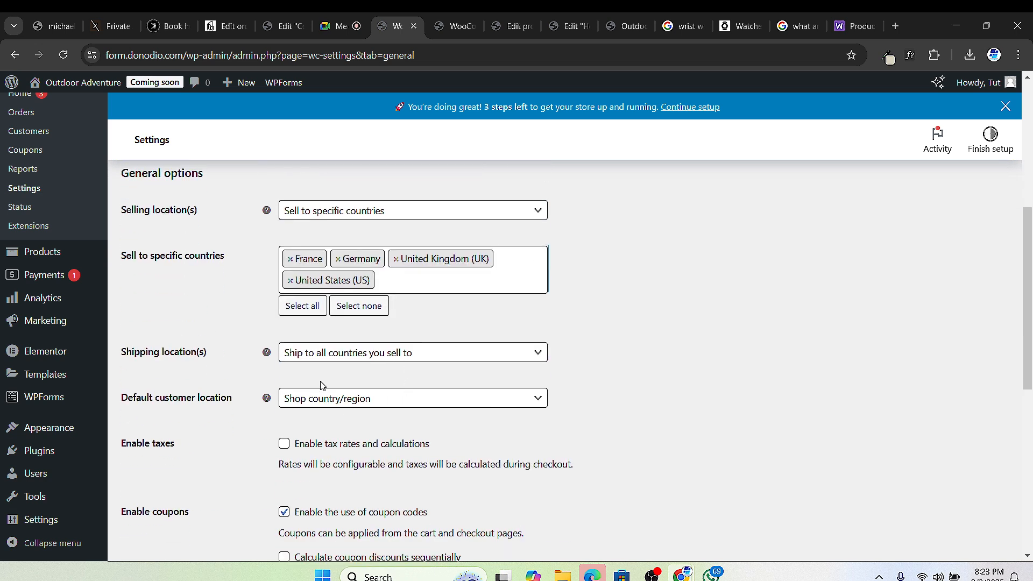
Step: Keep shipping to all countries sold to and set default customer location to Shop country/region
{"action": "left_click", "coordinate": [429, 357]}
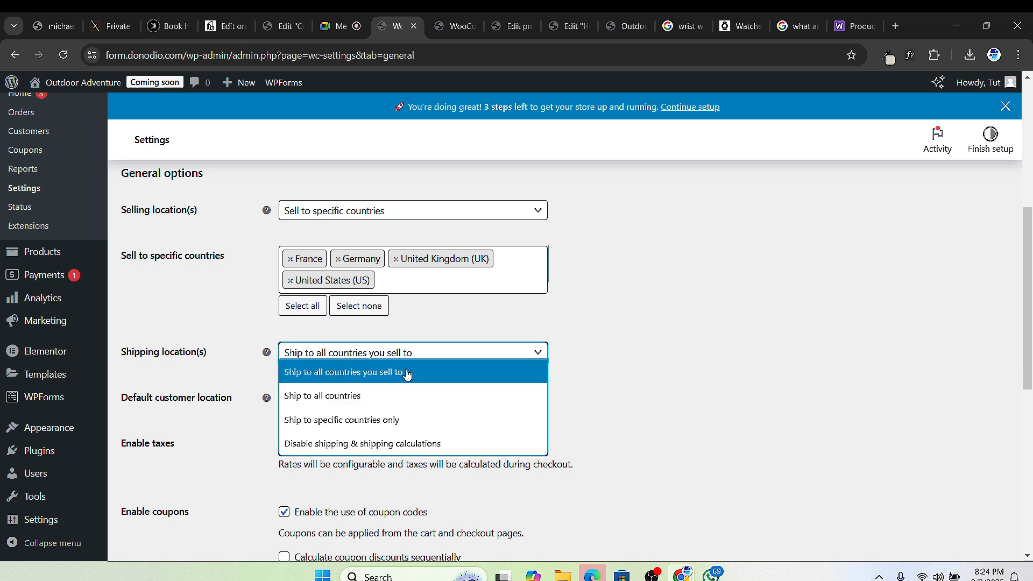
{"action": "left_click", "coordinate": [626, 358]}
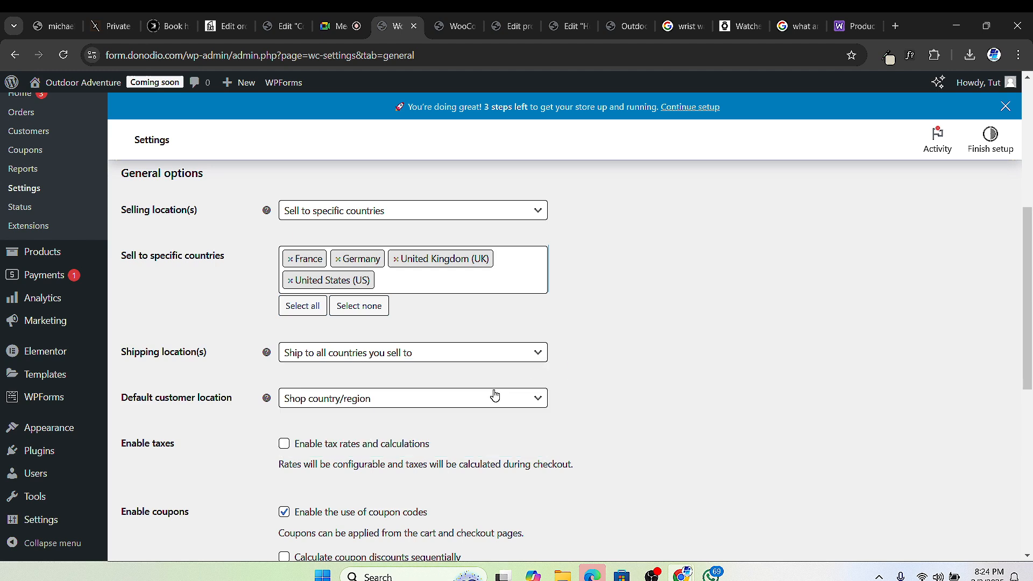
{"action": "left_click", "coordinate": [420, 403]}
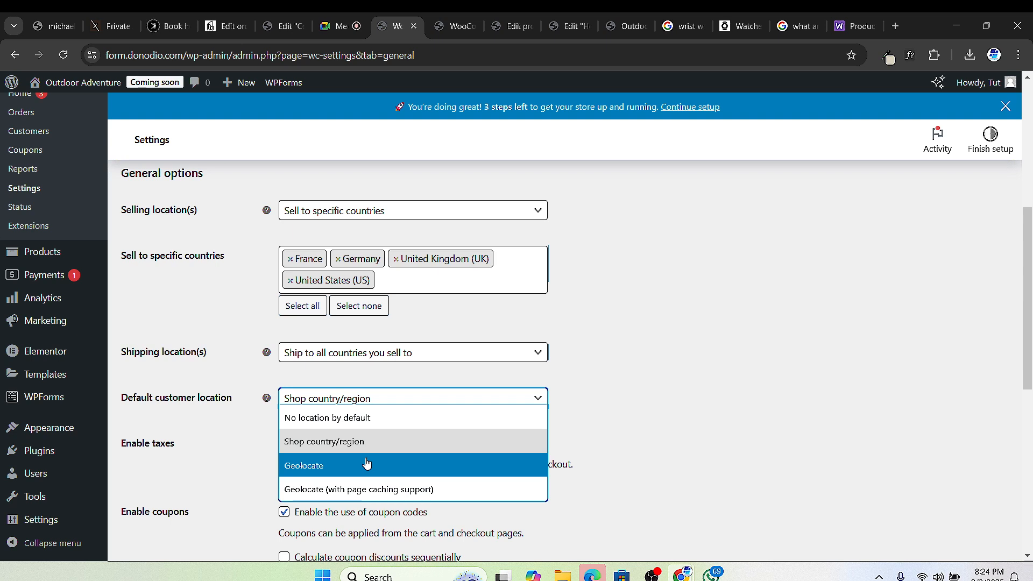
{"action": "left_click", "coordinate": [406, 416]}
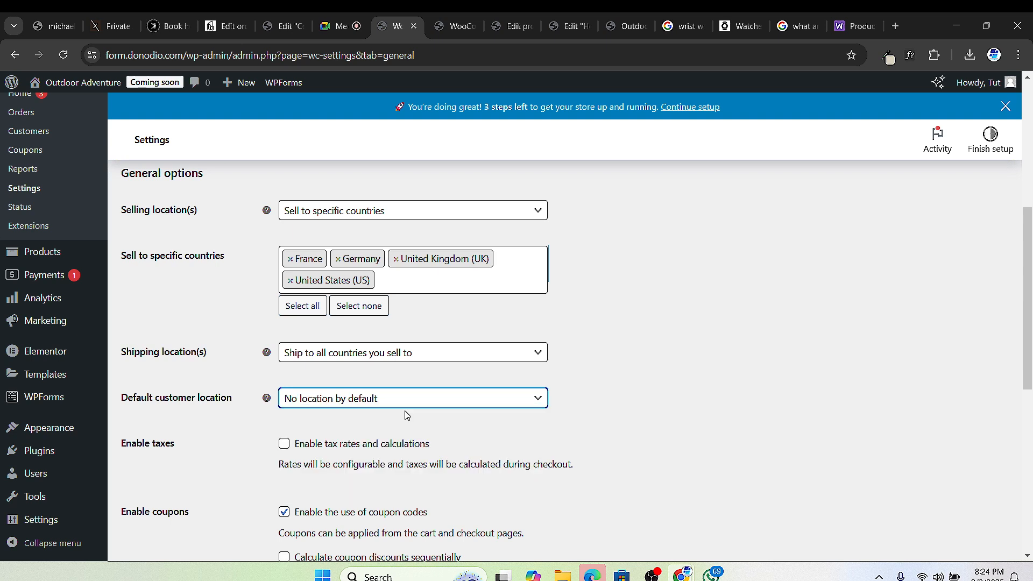
{"action": "left_click", "coordinate": [346, 407]}
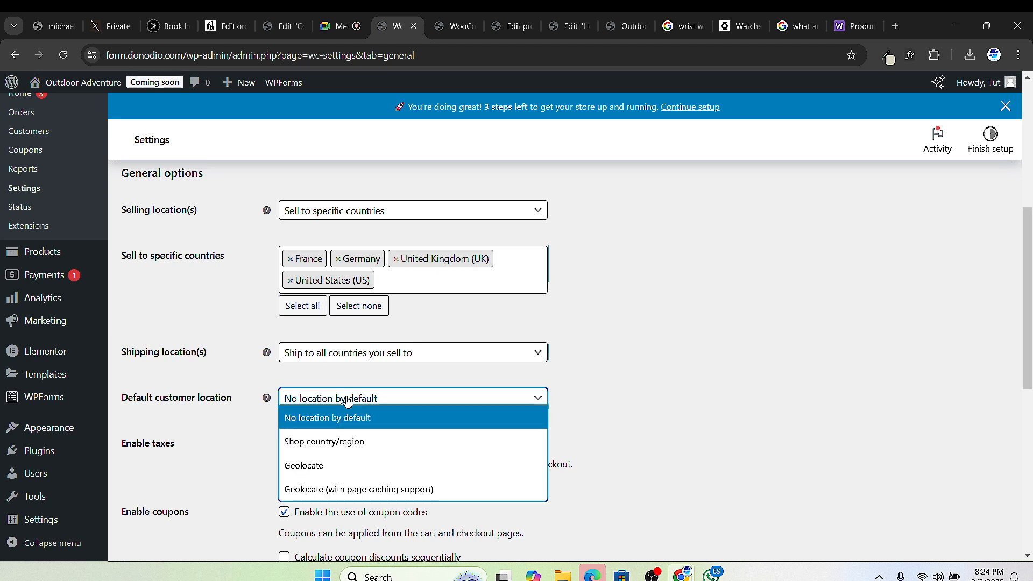
{"action": "left_click", "coordinate": [342, 440]}
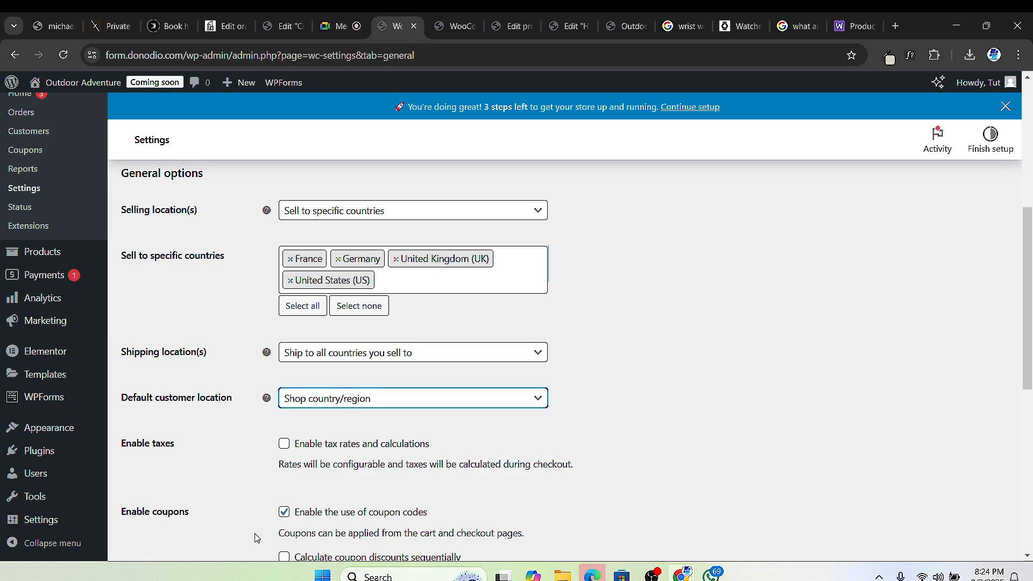
Step: Enable tax rates and calculations and save the general settings
{"action": "left_click", "coordinate": [284, 444]}
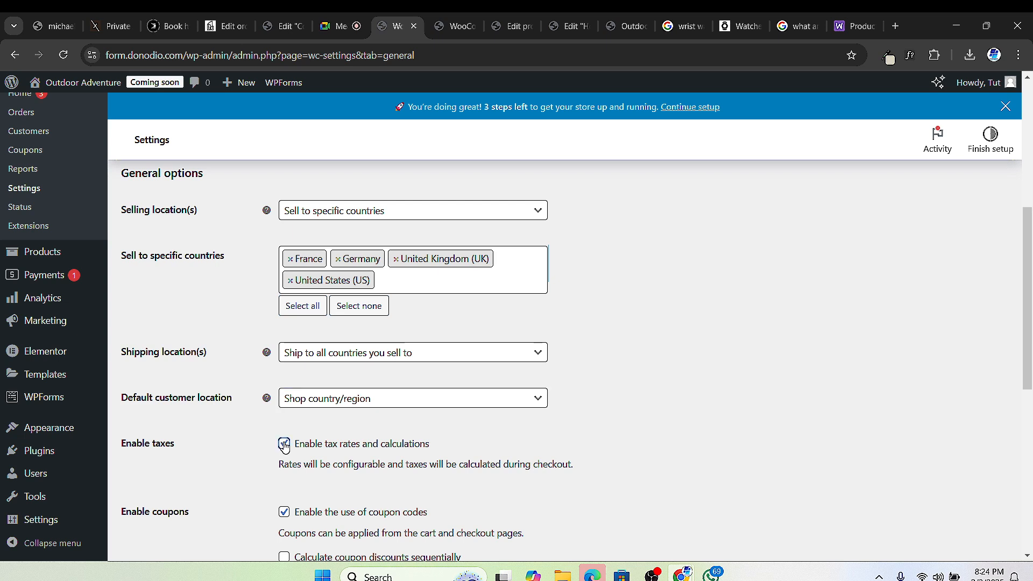
{"action": "scroll", "coordinate": [330, 467], "scroll_direction": "down", "scroll_amount": 2}
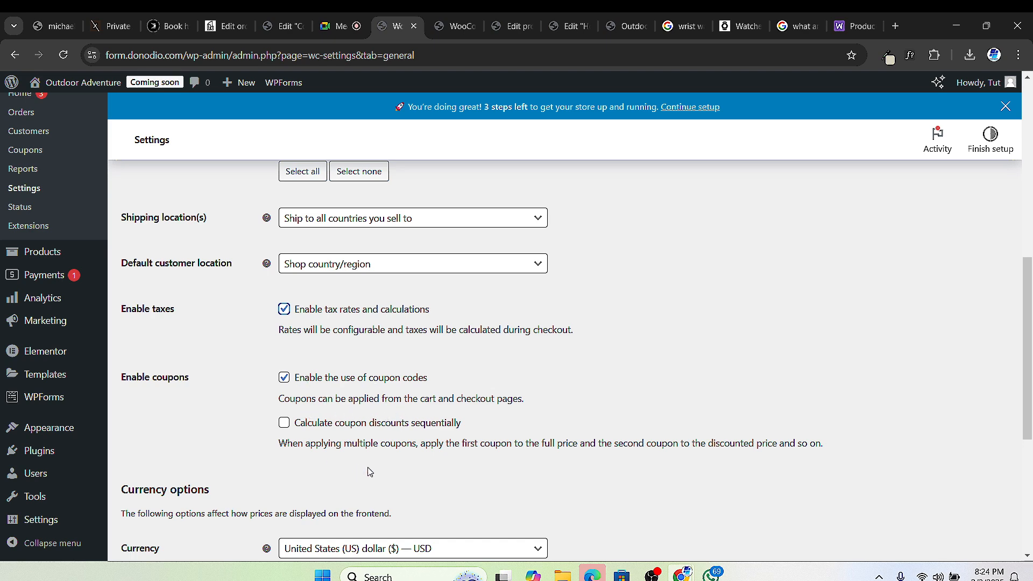
{"action": "scroll", "coordinate": [325, 408], "scroll_direction": "down", "scroll_amount": 2}
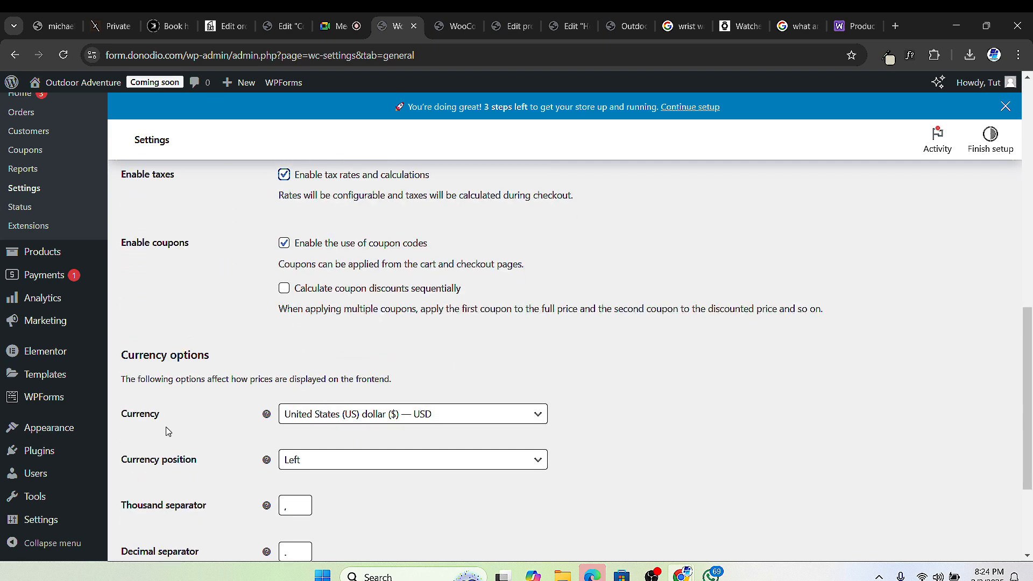
{"action": "scroll", "coordinate": [401, 385], "scroll_direction": "down", "scroll_amount": 1}
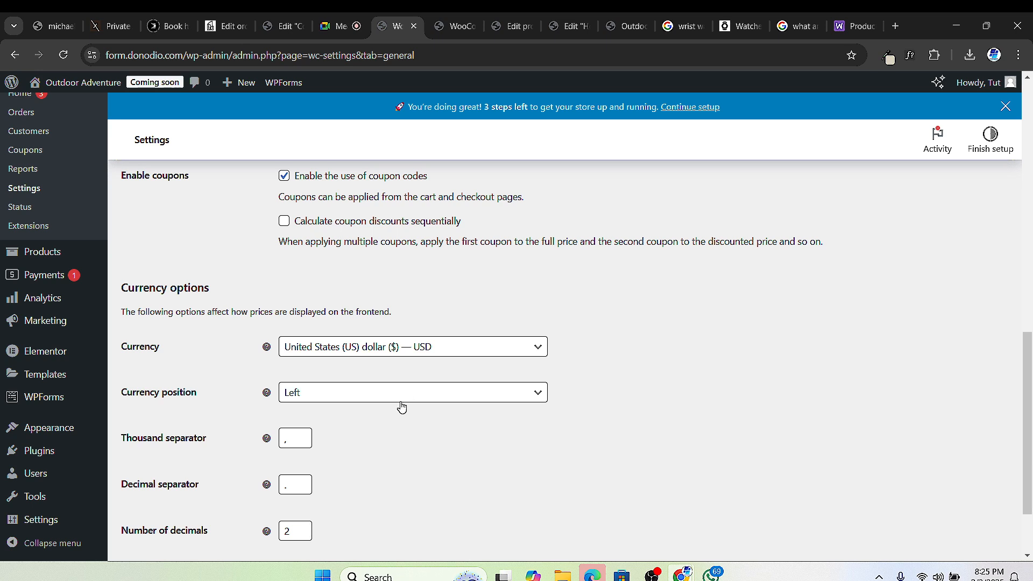
{"action": "scroll", "coordinate": [273, 412], "scroll_direction": "down", "scroll_amount": 1}
{"action": "scroll", "coordinate": [273, 412], "scroll_direction": "down", "scroll_amount": 3}
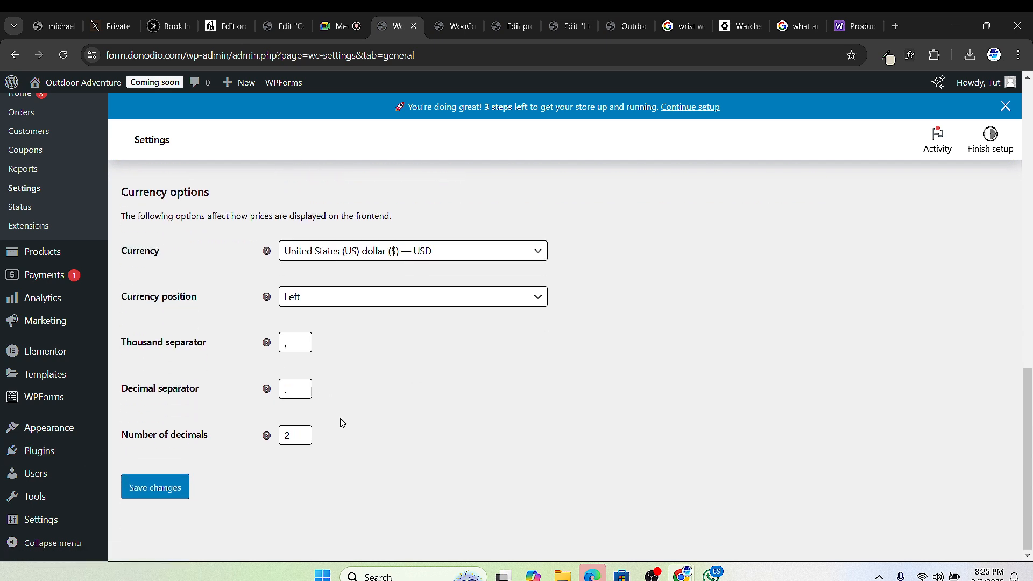
{"action": "left_click", "coordinate": [143, 489]}
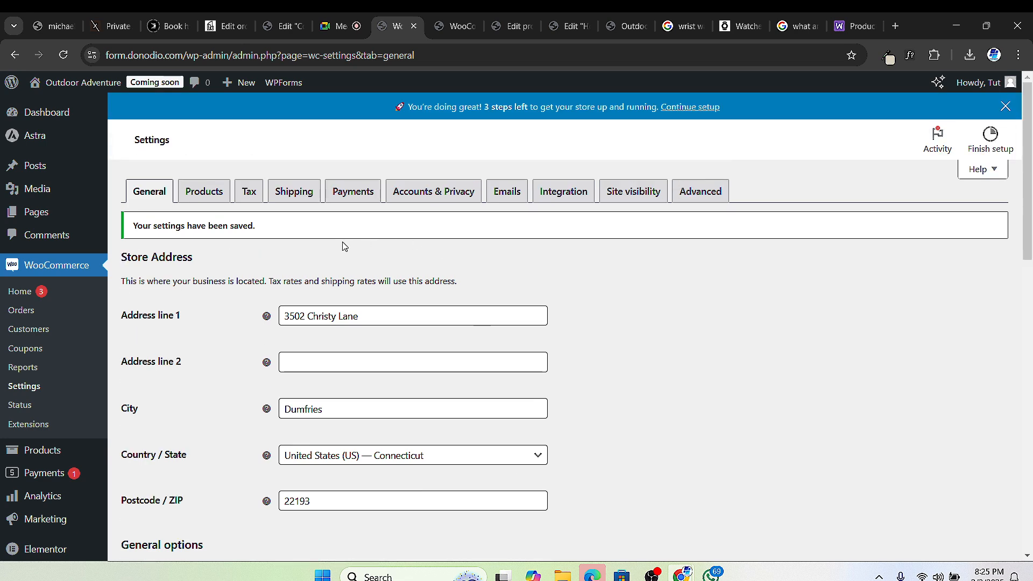
{"action": "scroll", "coordinate": [294, 404], "scroll_direction": "down", "scroll_amount": 10}
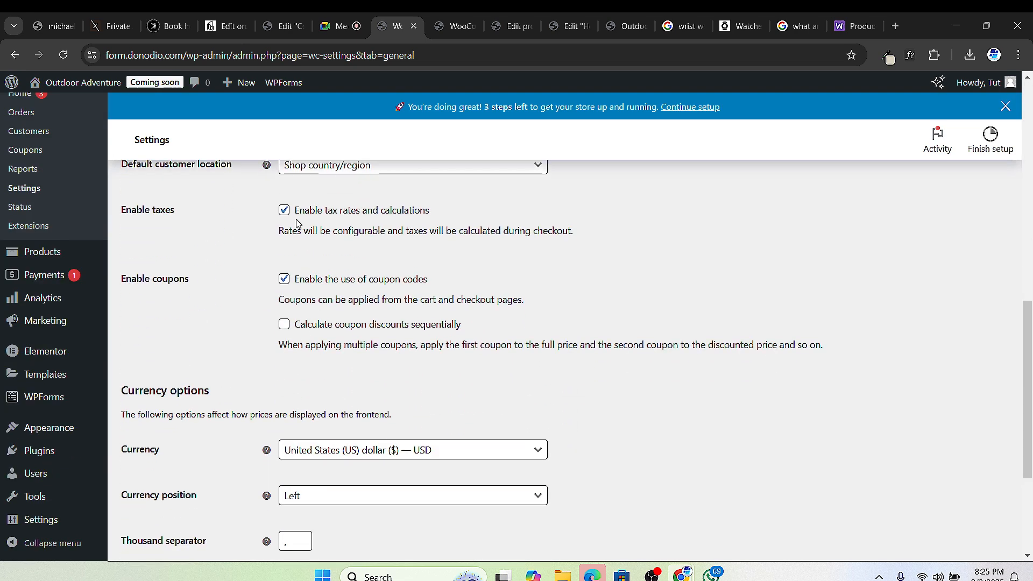
{"action": "scroll", "coordinate": [277, 222], "scroll_direction": "up", "scroll_amount": 10}
{"action": "scroll", "coordinate": [199, 261], "scroll_direction": "up", "scroll_amount": 2}
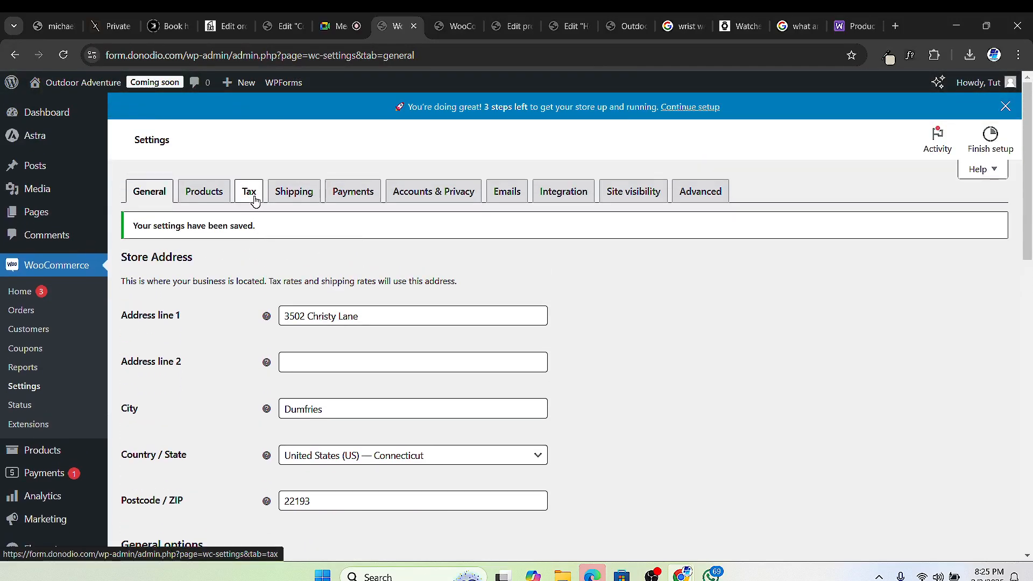
{"action": "left_click", "coordinate": [255, 199]}
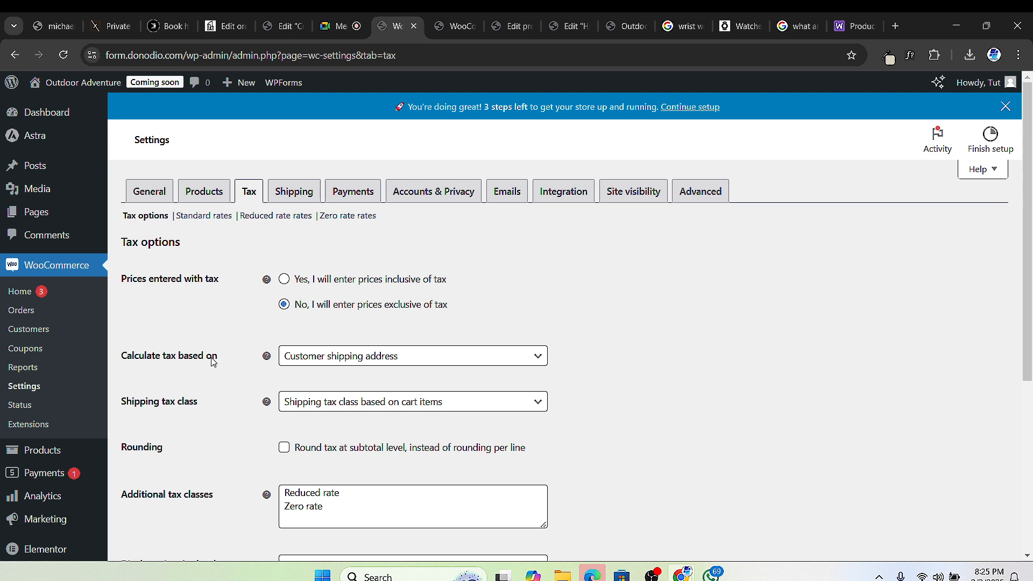
Step: Keep tax calculated on the customer shipping address and shipping tax class based on cart items
{"action": "left_click", "coordinate": [399, 361]}
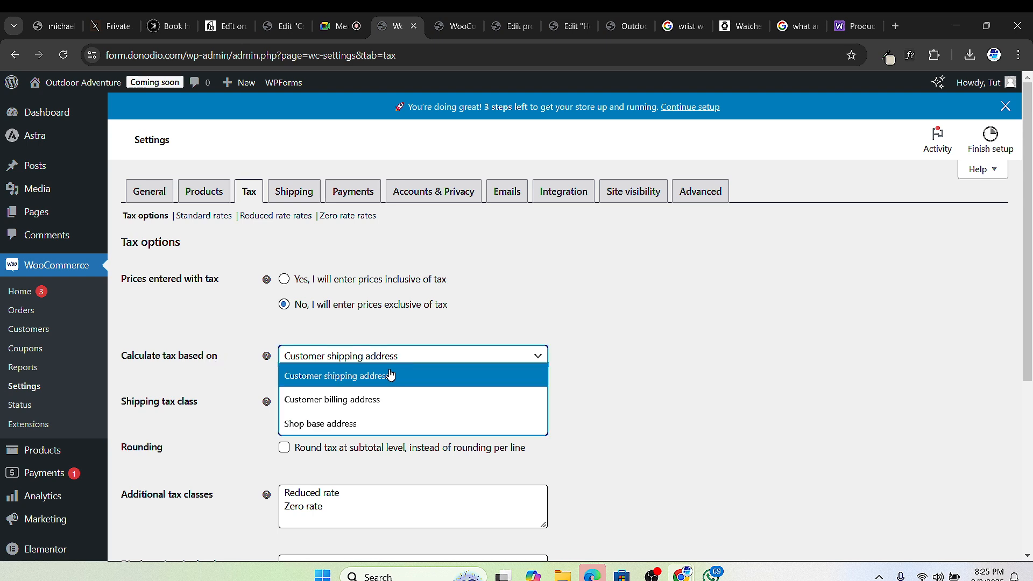
{"action": "left_click", "coordinate": [390, 376]}
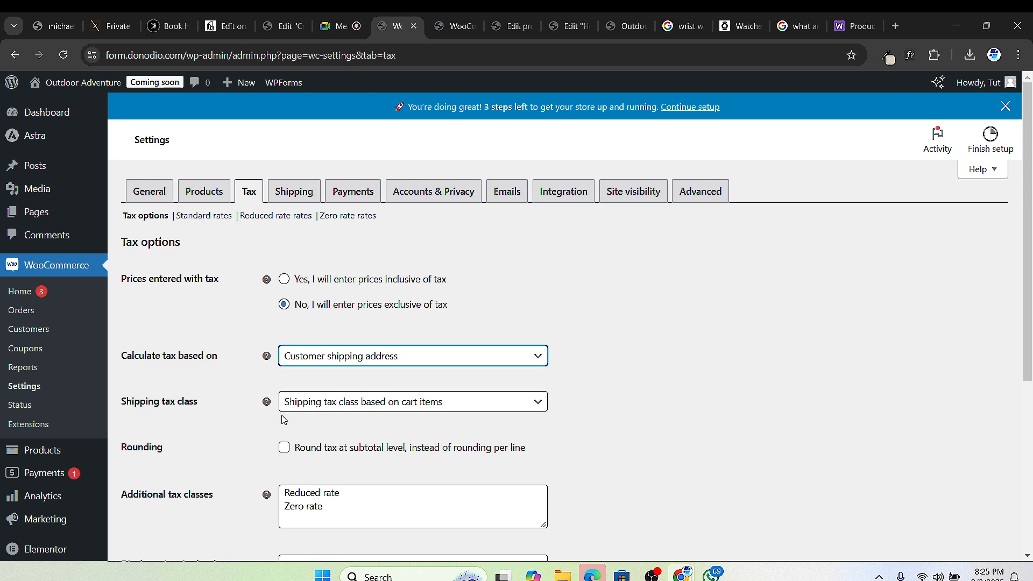
{"action": "left_click", "coordinate": [352, 401]}
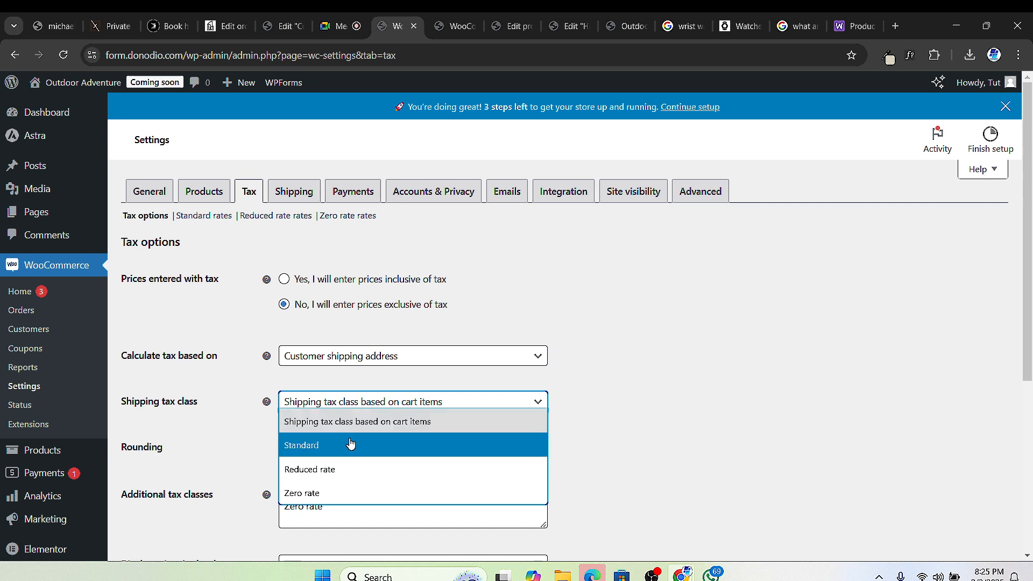
{"action": "left_click", "coordinate": [376, 424]}
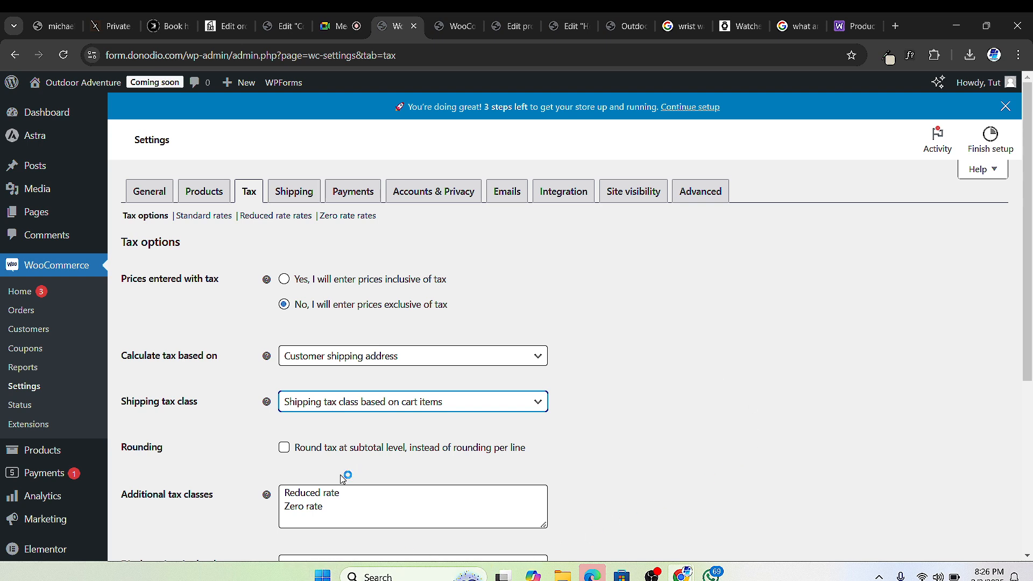
Step: Review the Reduced rate and Zero rate tax classes and keep shop prices excluding tax
{"action": "scroll", "coordinate": [344, 482], "scroll_direction": "down", "scroll_amount": 3}
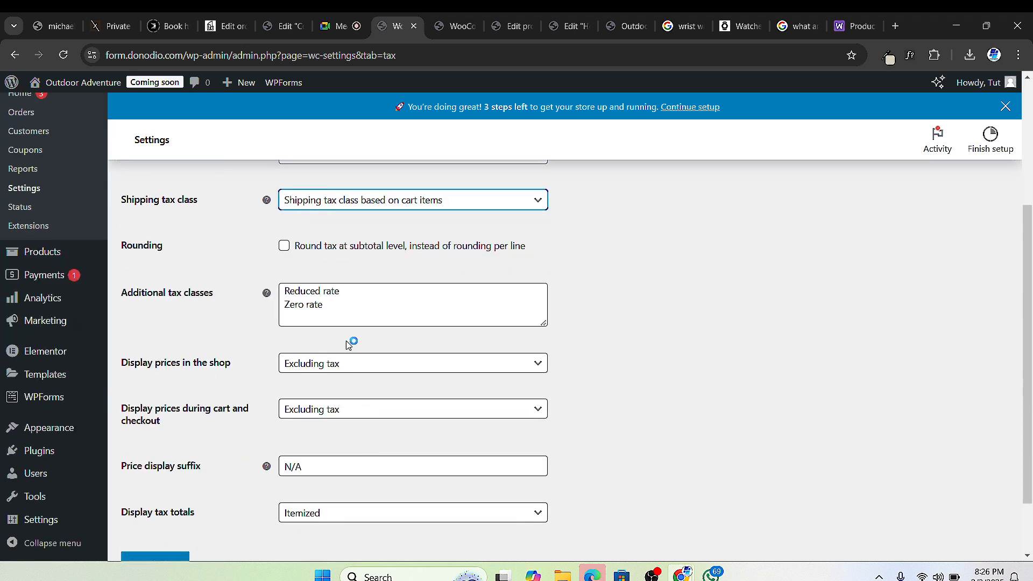
{"action": "left_click", "coordinate": [390, 307]}
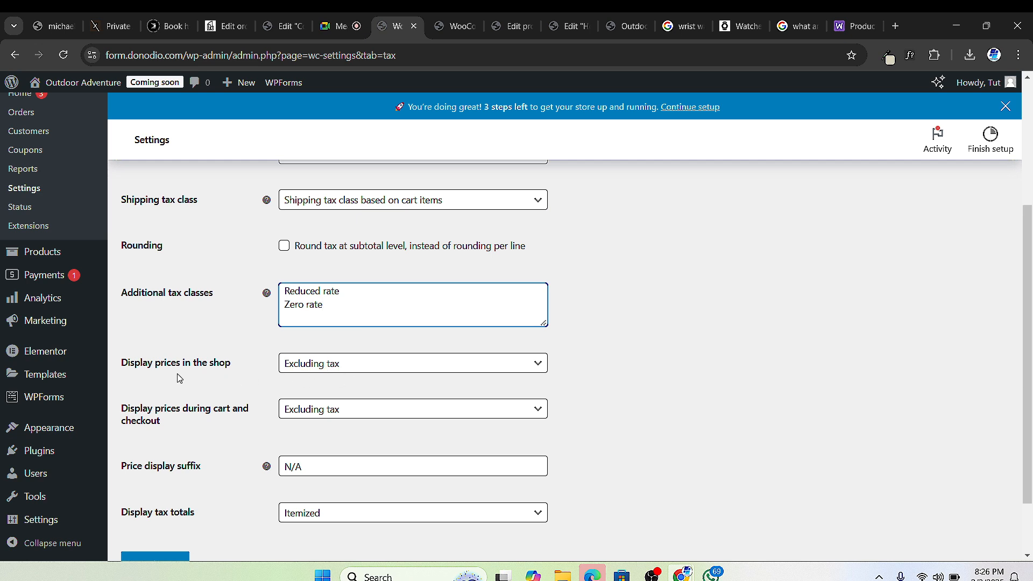
{"action": "left_click", "coordinate": [350, 370]}
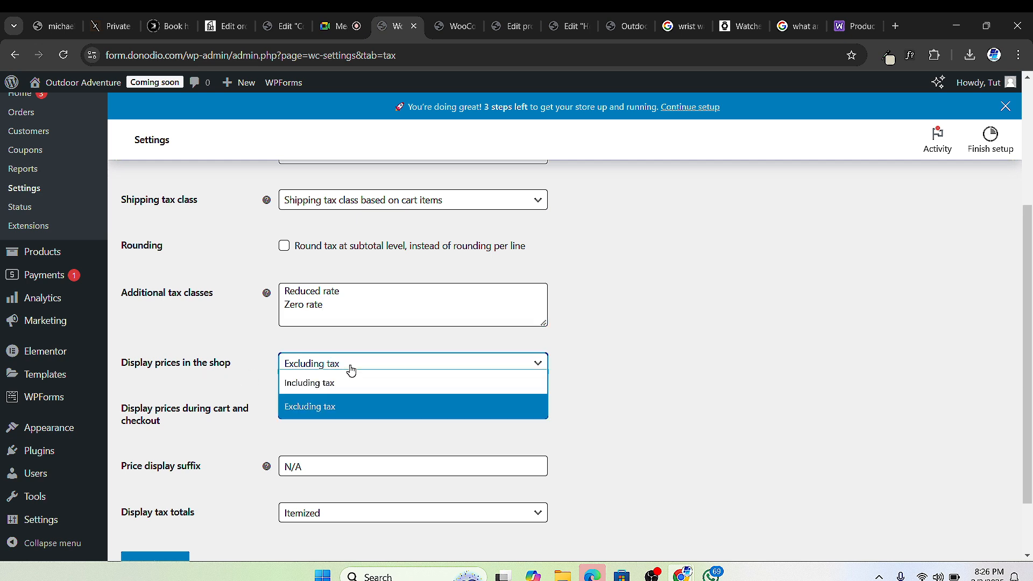
{"action": "left_click", "coordinate": [344, 406]}
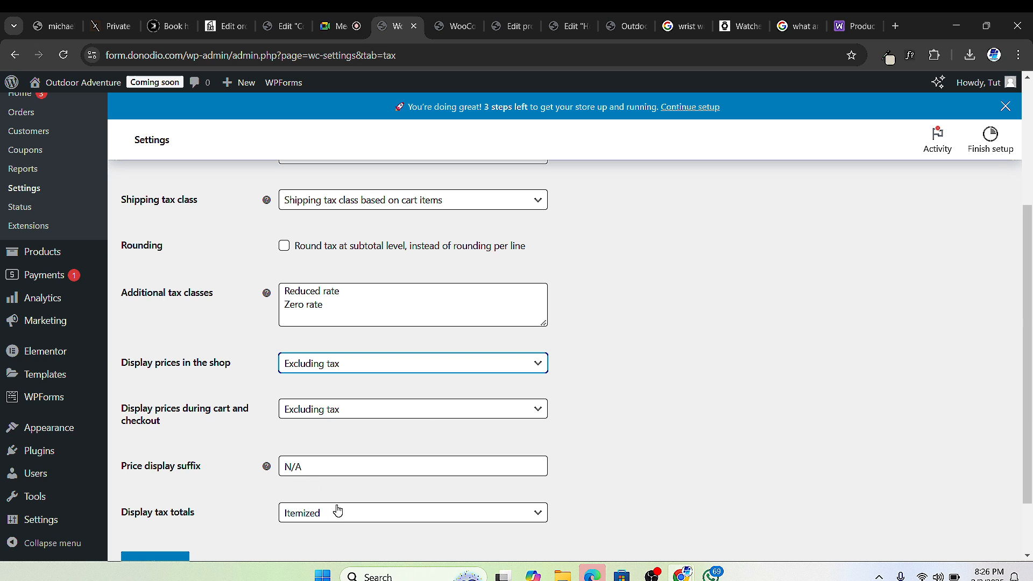
Step: Enable rounding tax at subtotal level rather than per line
{"action": "scroll", "coordinate": [299, 477], "scroll_direction": "down", "scroll_amount": 2}
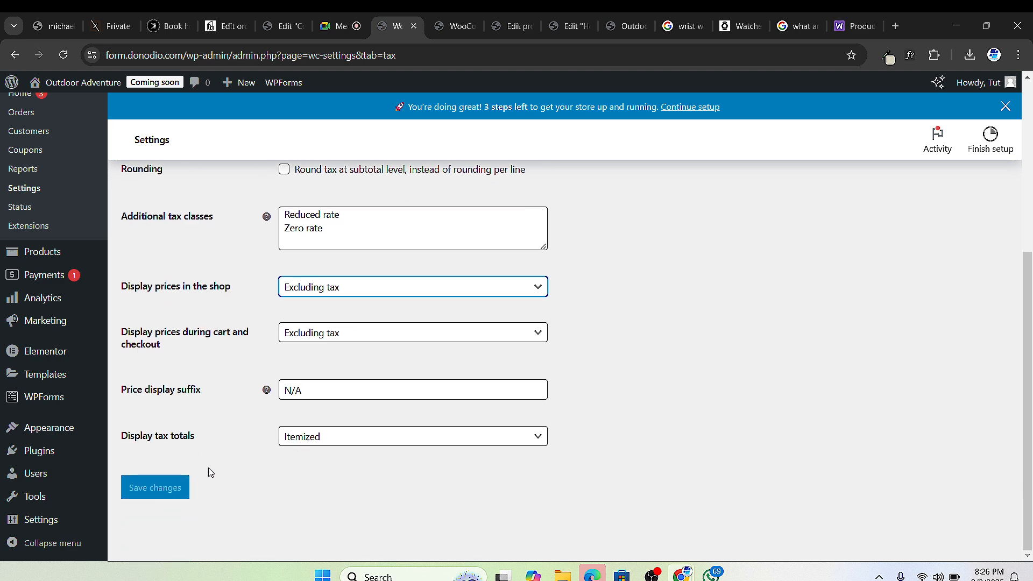
{"action": "scroll", "coordinate": [285, 433], "scroll_direction": "up", "scroll_amount": 2}
{"action": "scroll", "coordinate": [245, 523], "scroll_direction": "down", "scroll_amount": 2}
{"action": "scroll", "coordinate": [151, 488], "scroll_direction": "up", "scroll_amount": 4}
{"action": "scroll", "coordinate": [295, 382], "scroll_direction": "down", "scroll_amount": 2}
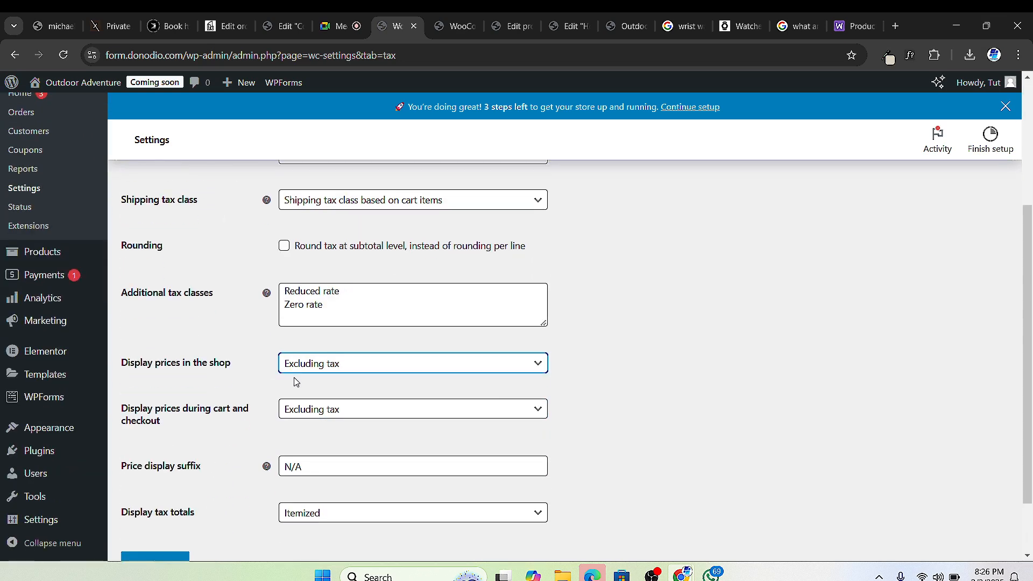
{"action": "scroll", "coordinate": [343, 464], "scroll_direction": "down", "scroll_amount": 2}
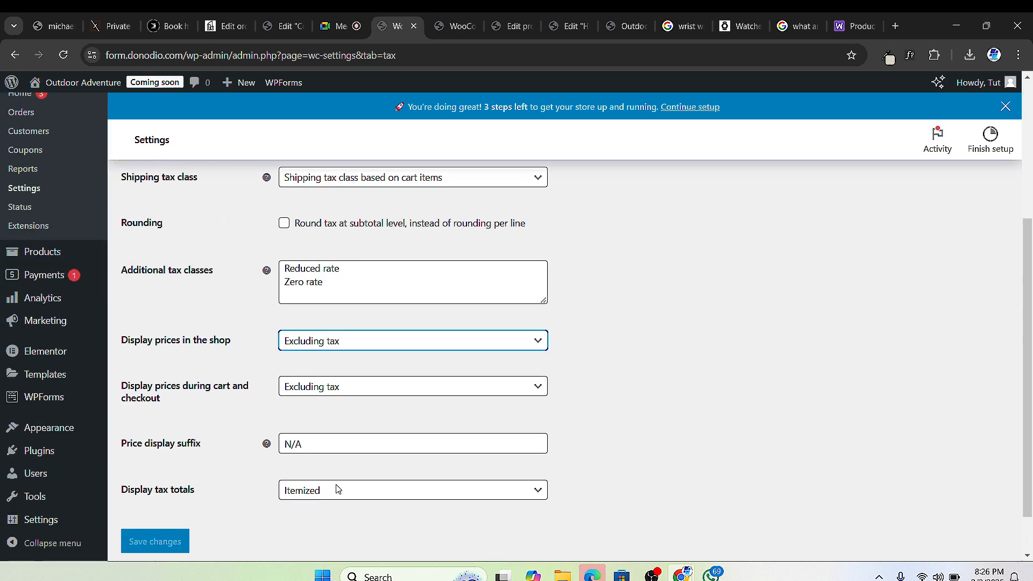
{"action": "scroll", "coordinate": [333, 388], "scroll_direction": "up", "scroll_amount": 2}
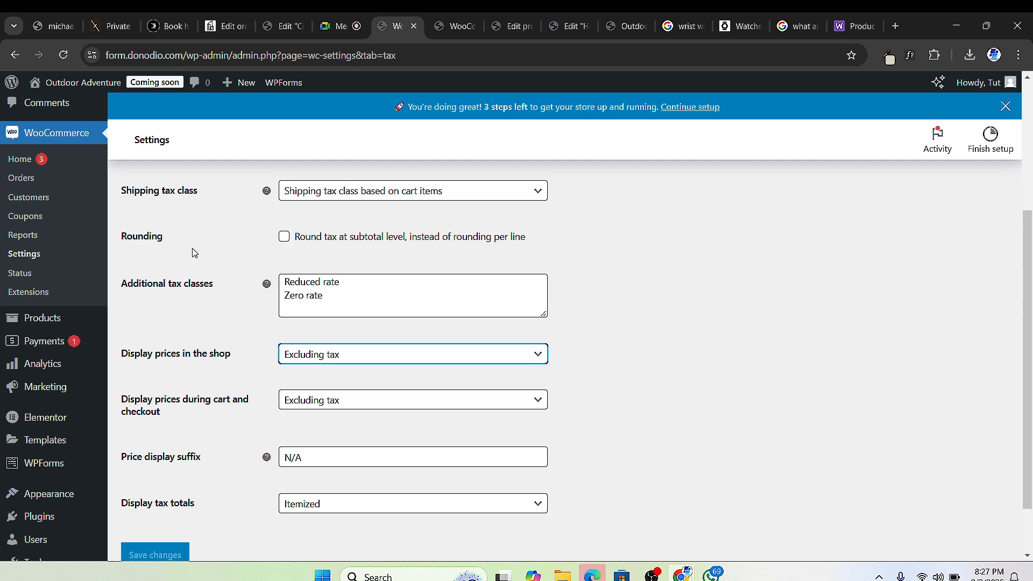
{"action": "left_click", "coordinate": [284, 236]}
Step: Keep tax totals displayed as itemized and save the tax options
{"action": "scroll", "coordinate": [175, 420], "scroll_direction": "down", "scroll_amount": 2}
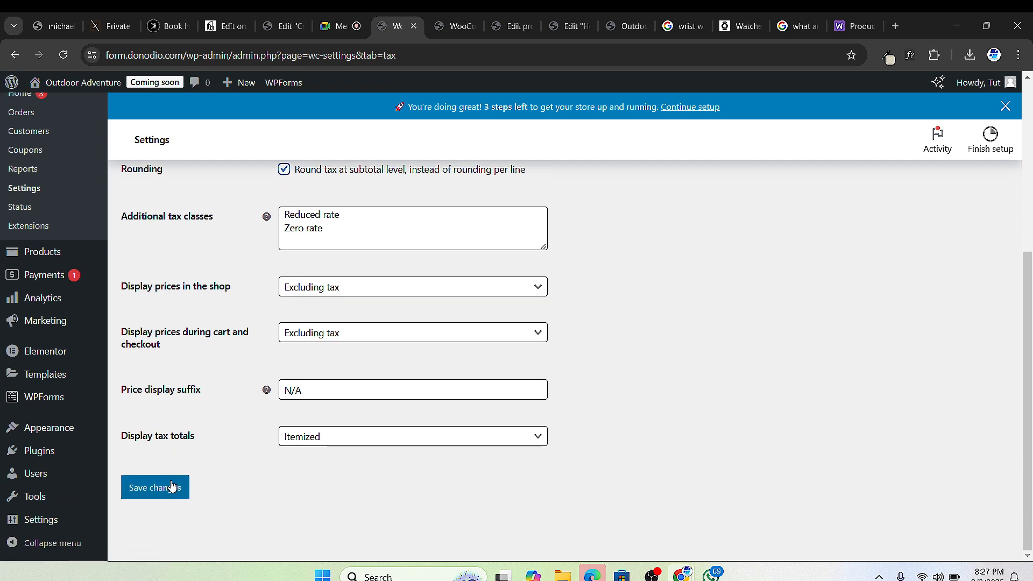
{"action": "left_click", "coordinate": [371, 439]}
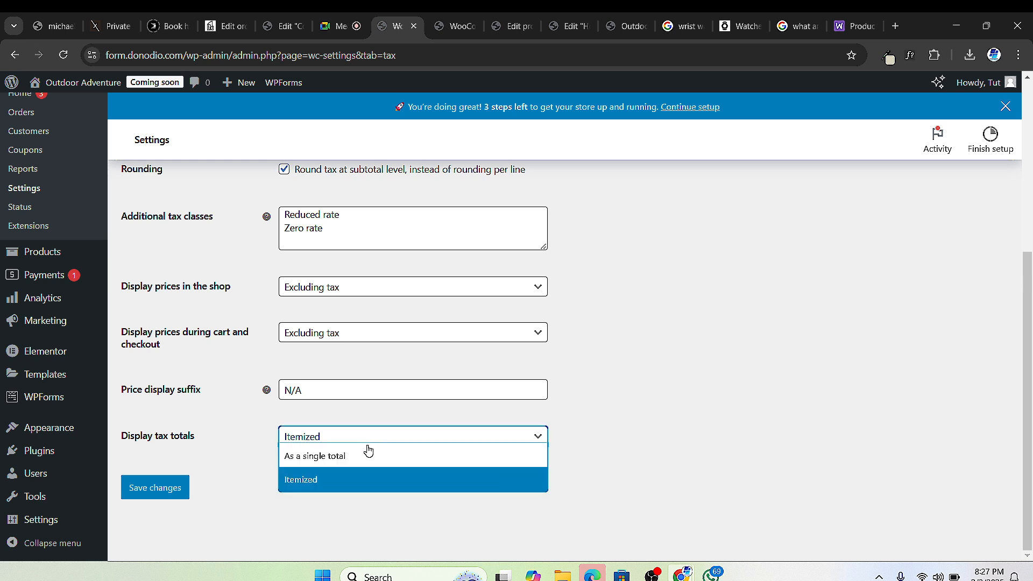
{"action": "left_click", "coordinate": [345, 481]}
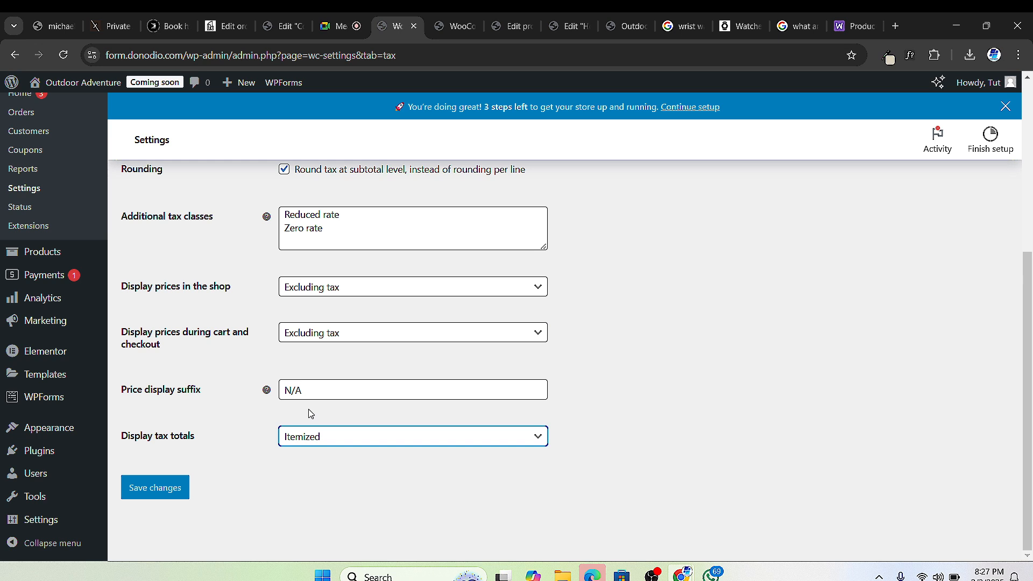
{"action": "left_click", "coordinate": [154, 490]}
{"action": "left_click", "coordinate": [159, 489]}
Step: Glance at the Google Meet call, then return to the WooCommerce Tax options tab
{"action": "left_click", "coordinate": [336, 28]}
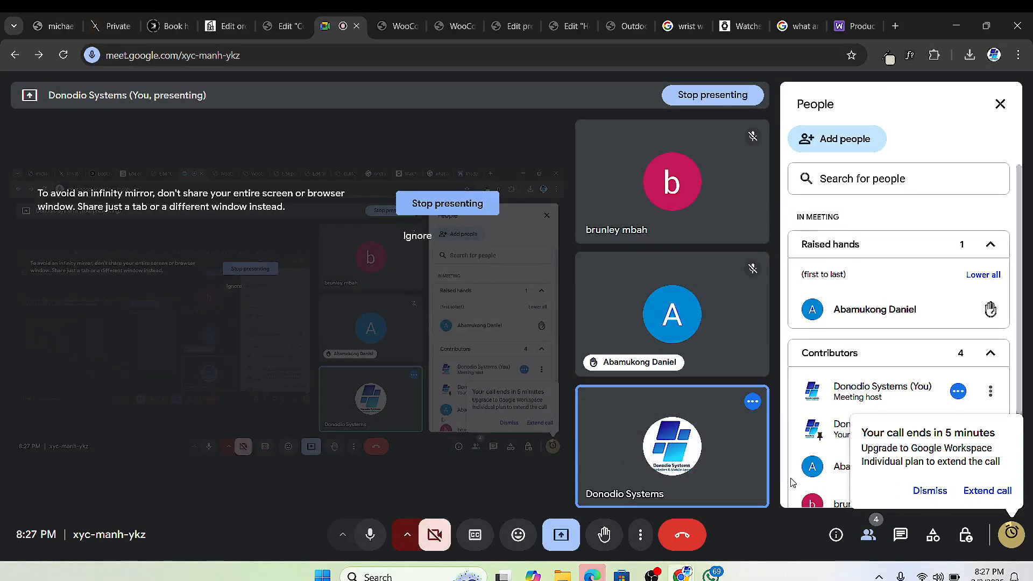
{"action": "mouse_move", "coordinate": [693, 350]}
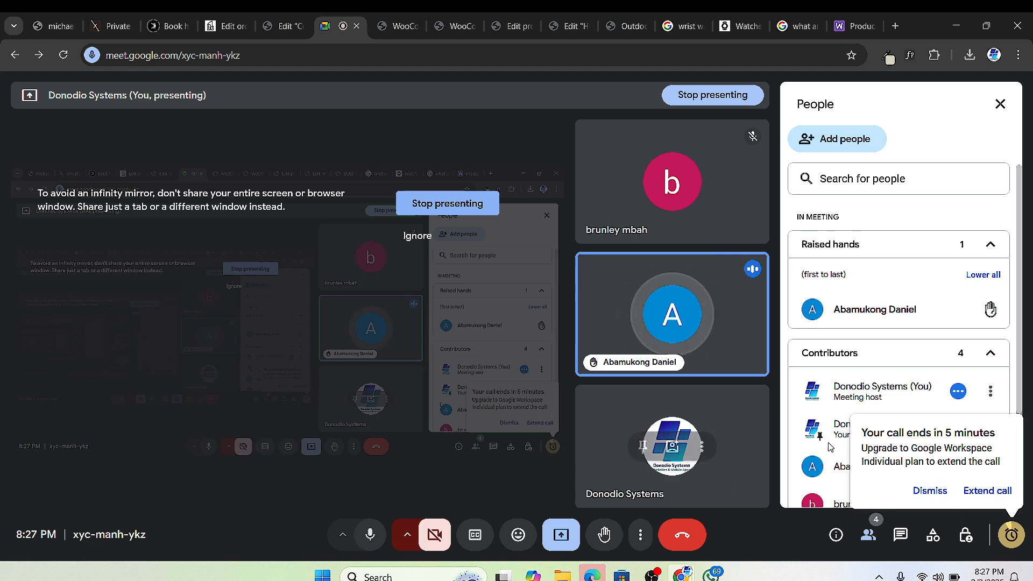
{"action": "mouse_move", "coordinate": [686, 569]}
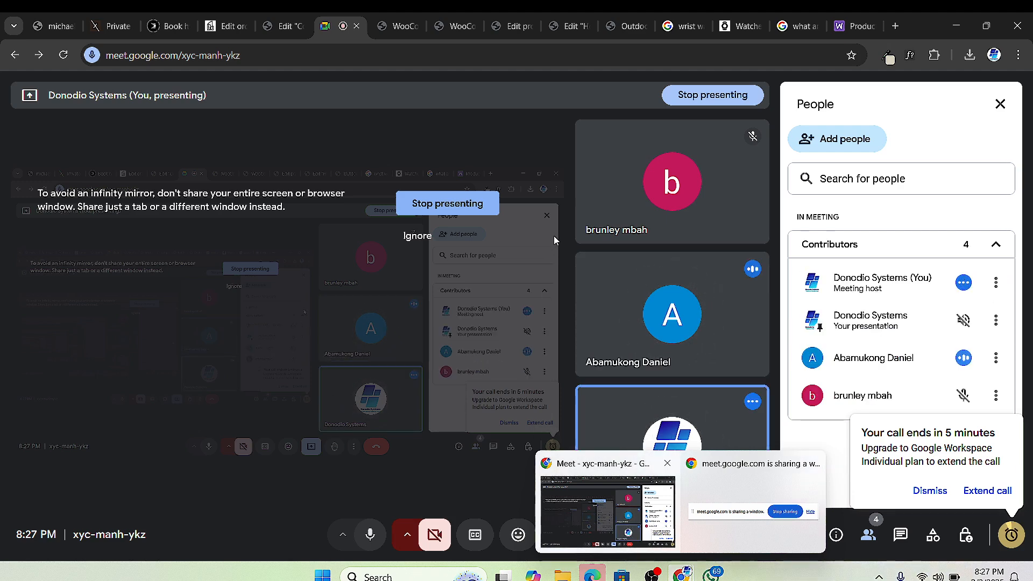
{"action": "left_click", "coordinate": [414, 25]}
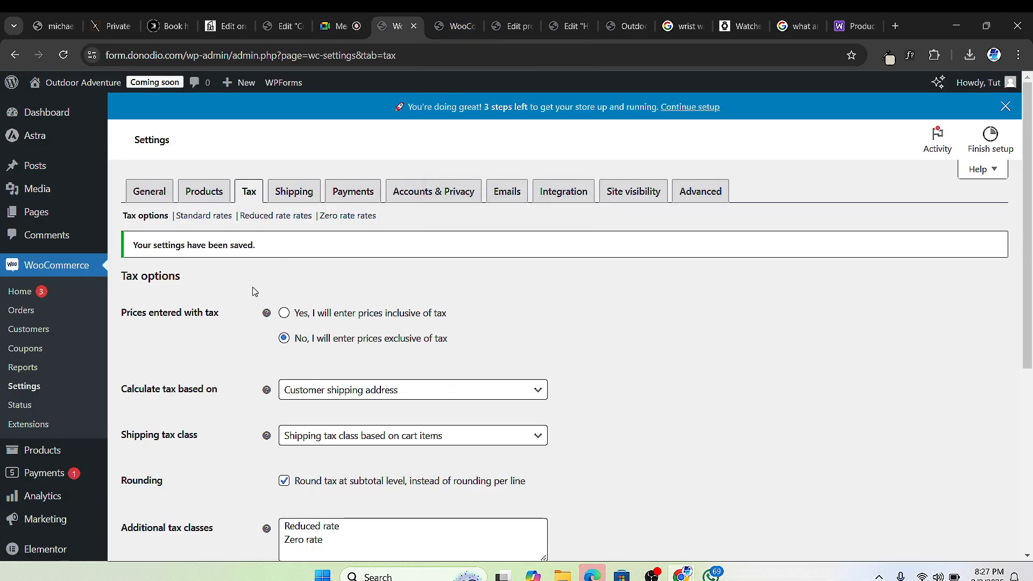
Step: Insert a new Standard rates row with country code US, then open a new browser tab
{"action": "left_click", "coordinate": [200, 217]}
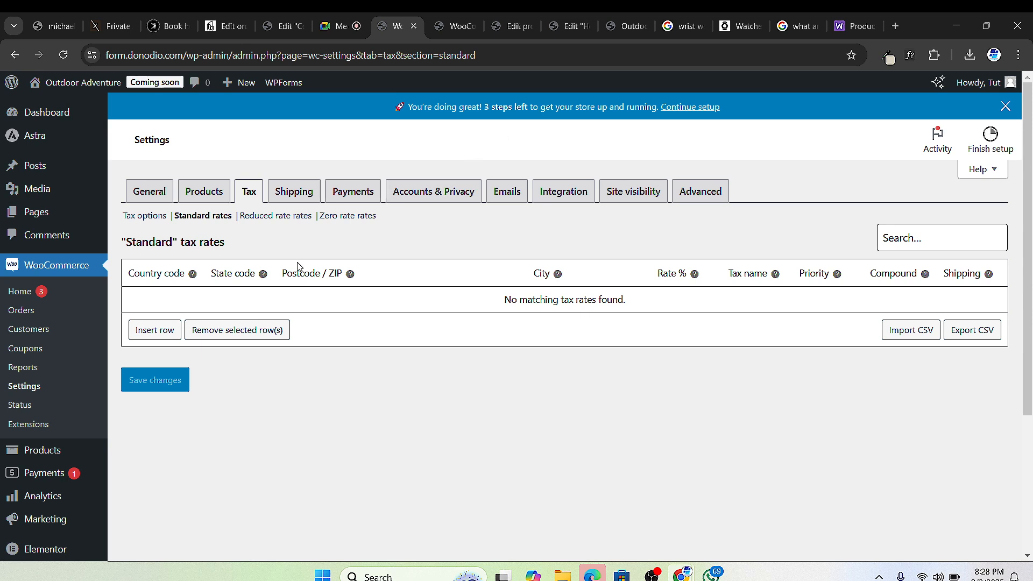
{"action": "left_click", "coordinate": [156, 330]}
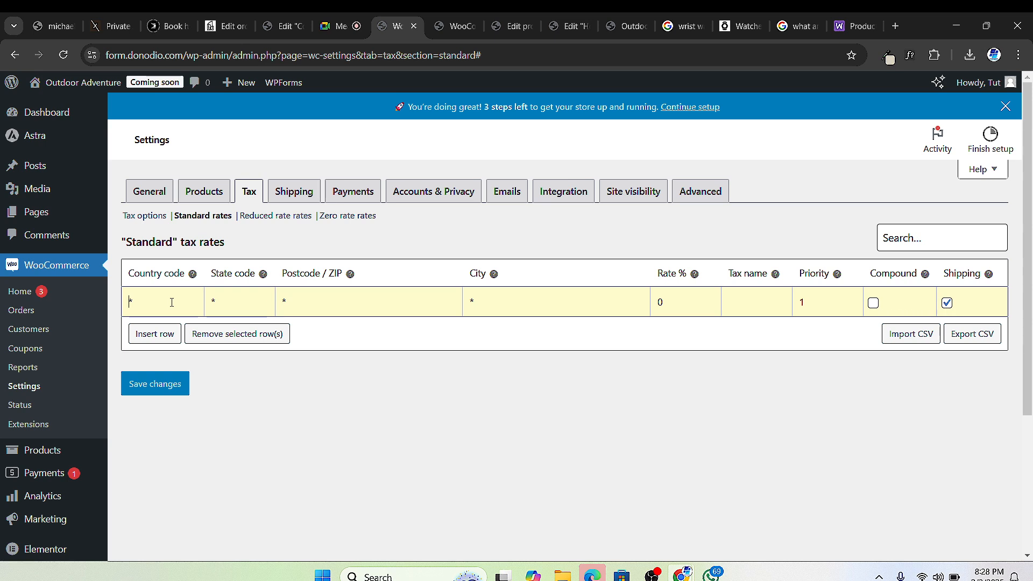
{"action": "type", "text": "SA"}
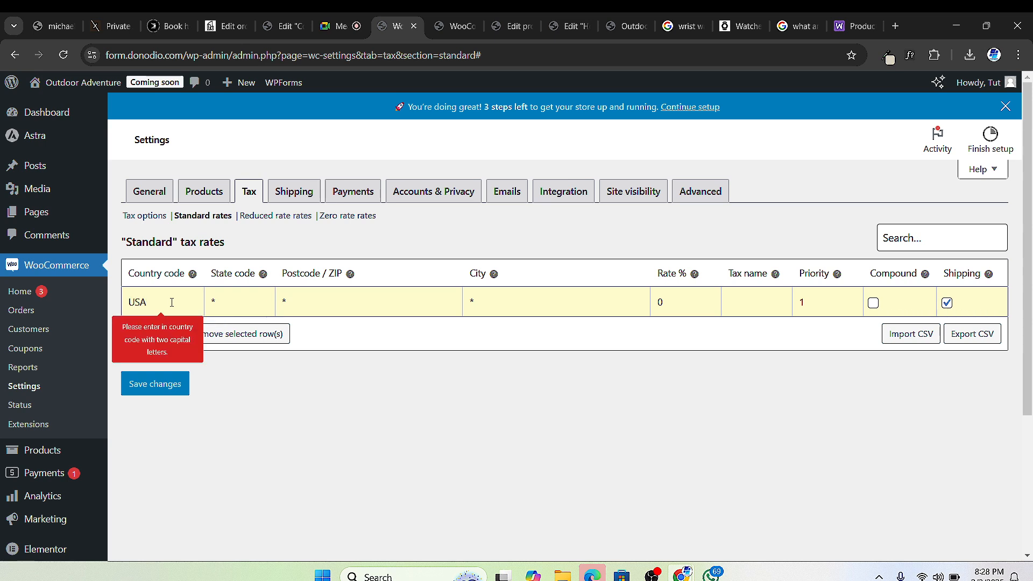
{"action": "key", "text": "BackSpace"}
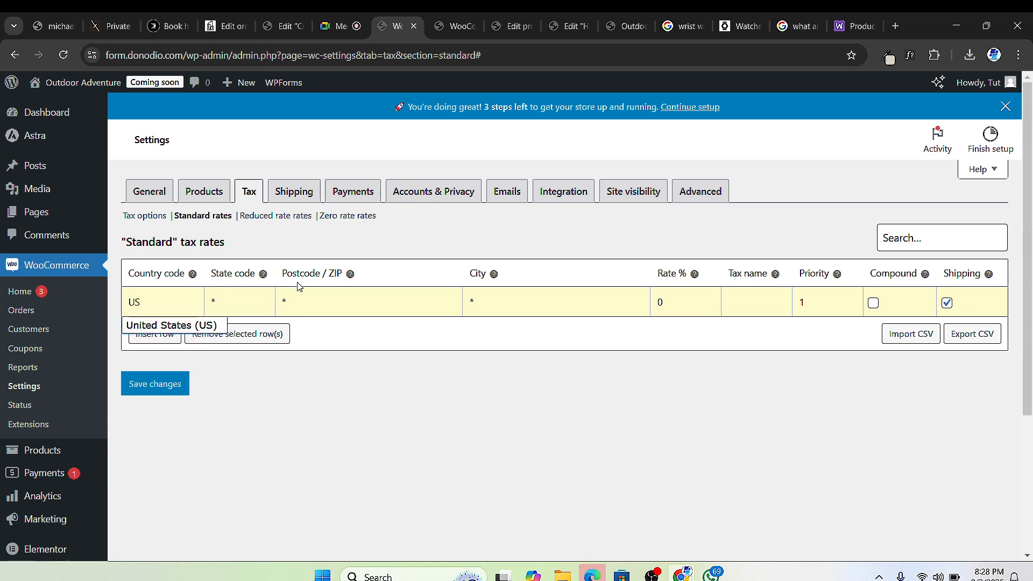
{"action": "left_click", "coordinate": [250, 295]}
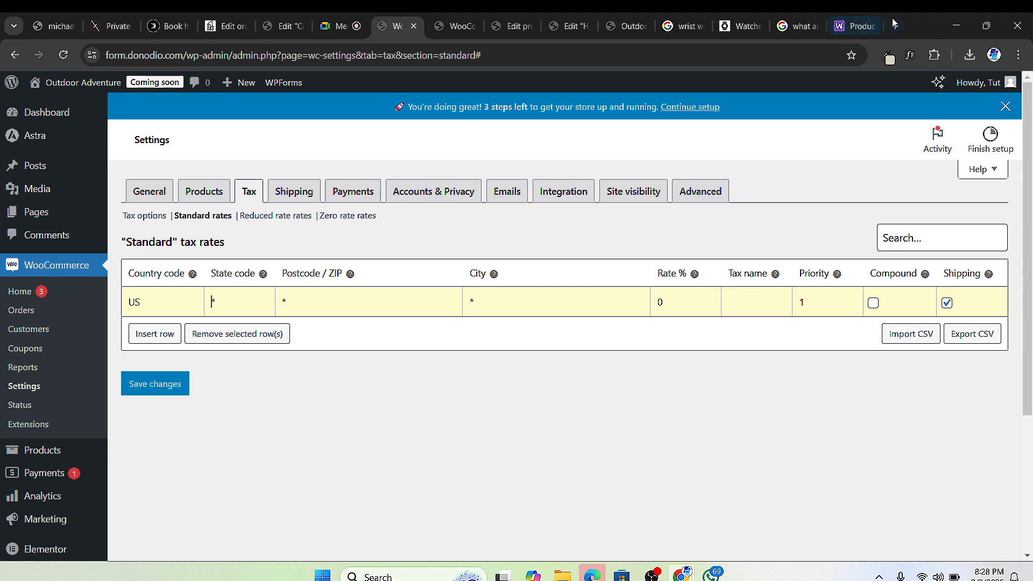
{"action": "left_click", "coordinate": [896, 26]}
Step: Search Google for 'taxjar'
{"action": "type", "text": "t"}
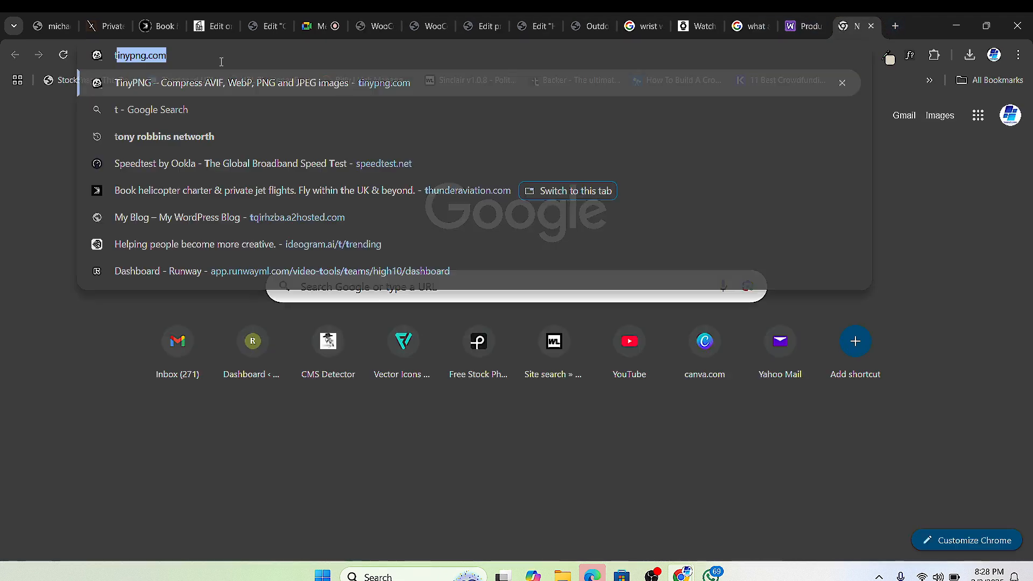
{"action": "type", "text": "axjar"}
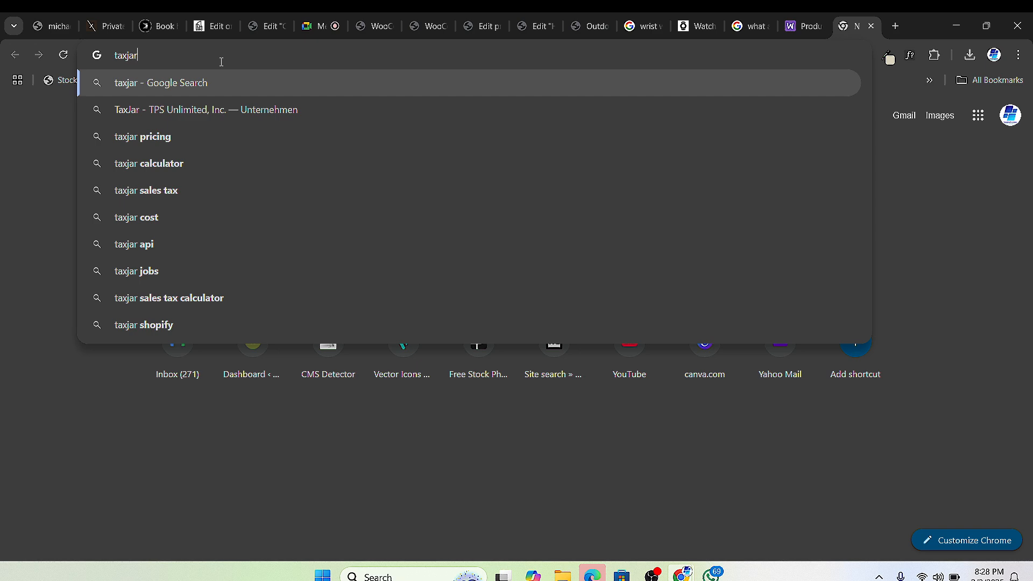
{"action": "key", "text": "Return"}
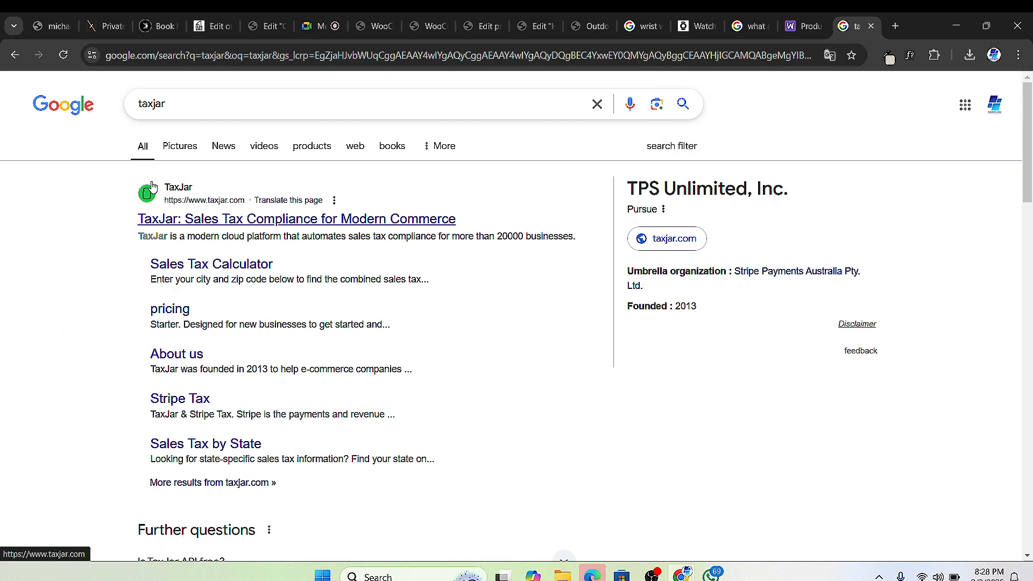
Step: Open TaxJar's Sales Tax by State page and inspect state rates on the map
{"action": "left_click", "coordinate": [201, 446]}
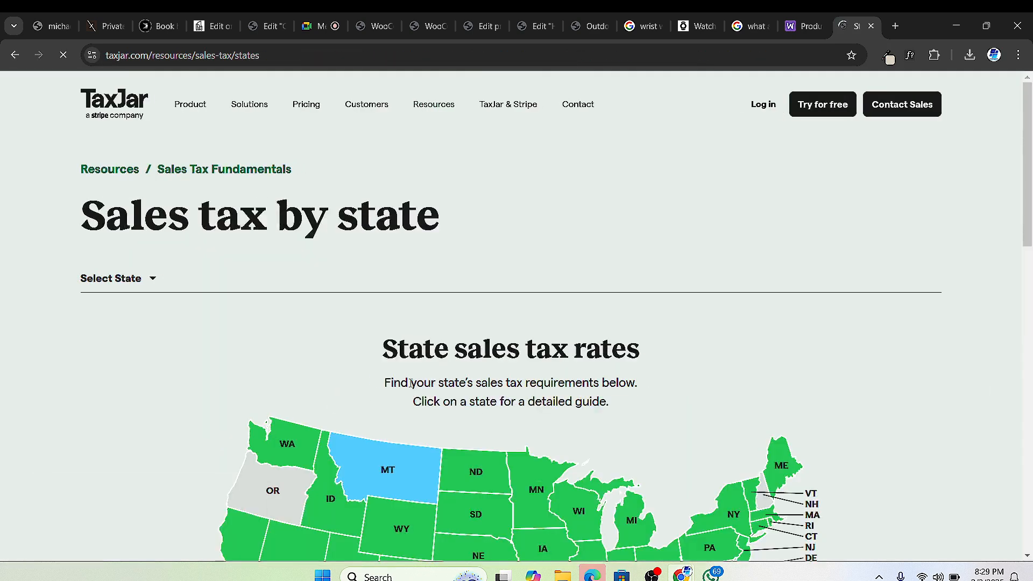
{"action": "scroll", "coordinate": [411, 383], "scroll_direction": "down", "scroll_amount": 3}
{"action": "mouse_move", "coordinate": [380, 339]}
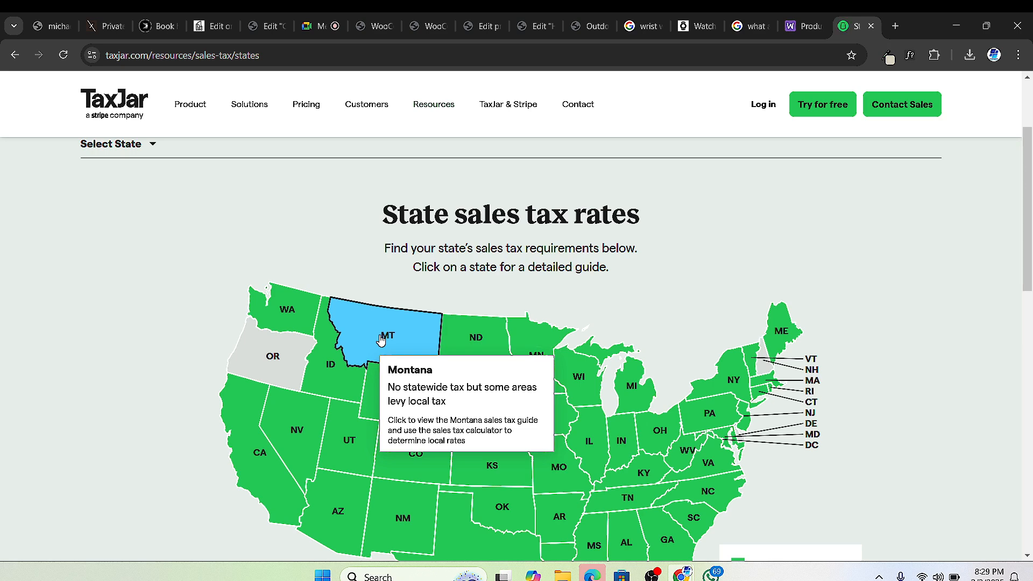
{"action": "scroll", "coordinate": [48, 471], "scroll_direction": "down", "scroll_amount": 3}
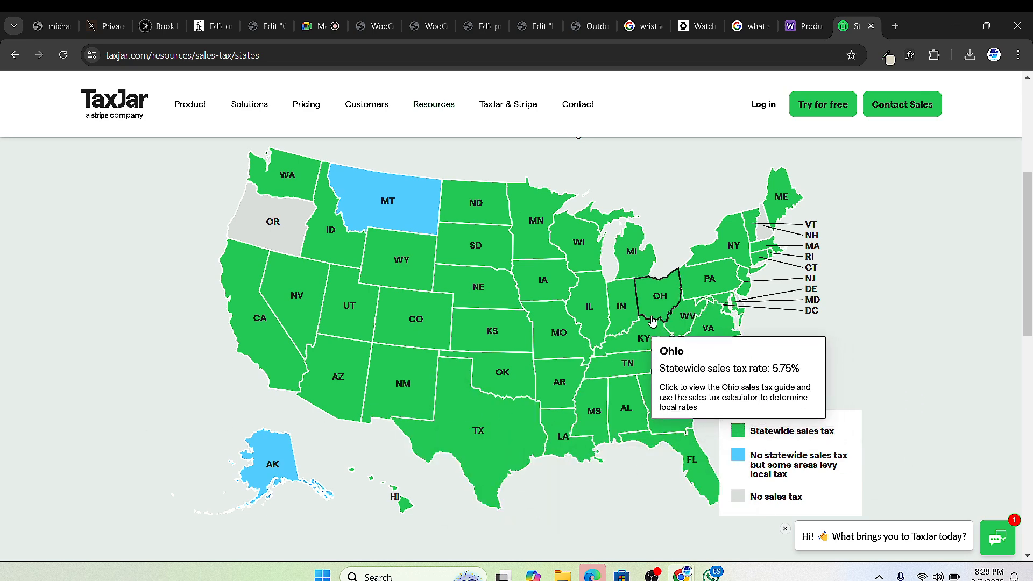
{"action": "mouse_move", "coordinate": [672, 323]}
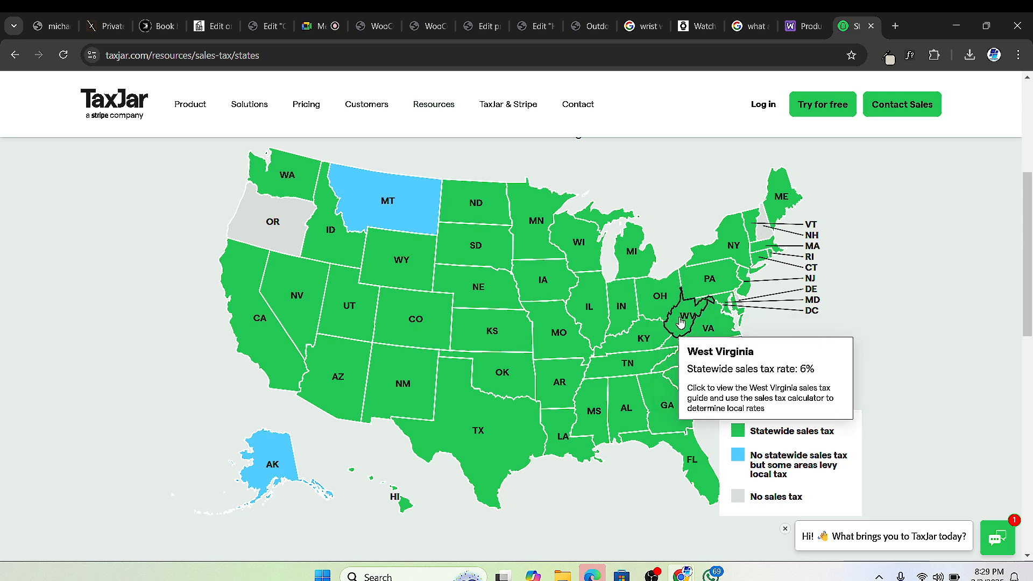
{"action": "mouse_move", "coordinate": [245, 209]}
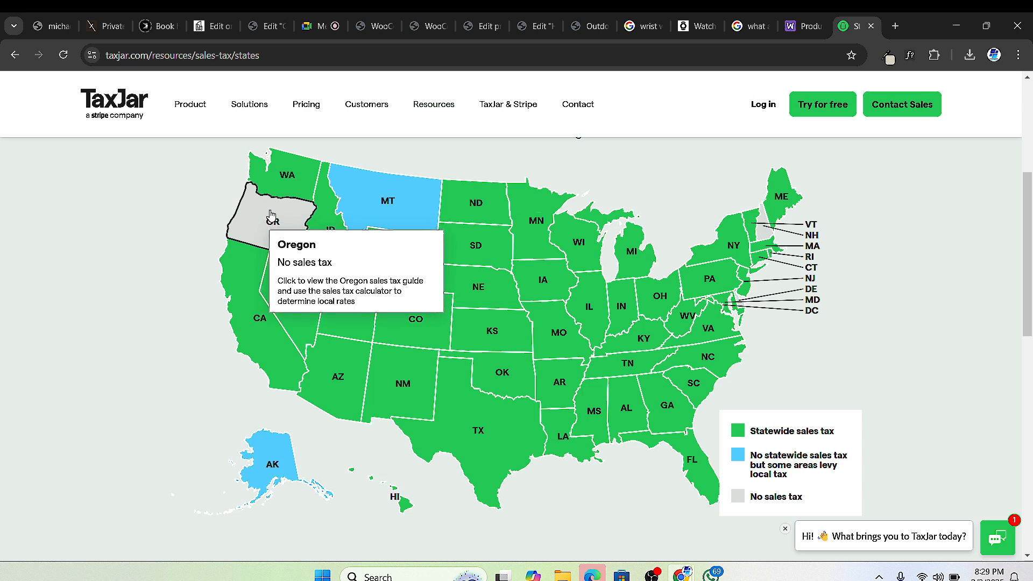
{"action": "mouse_move", "coordinate": [377, 193]}
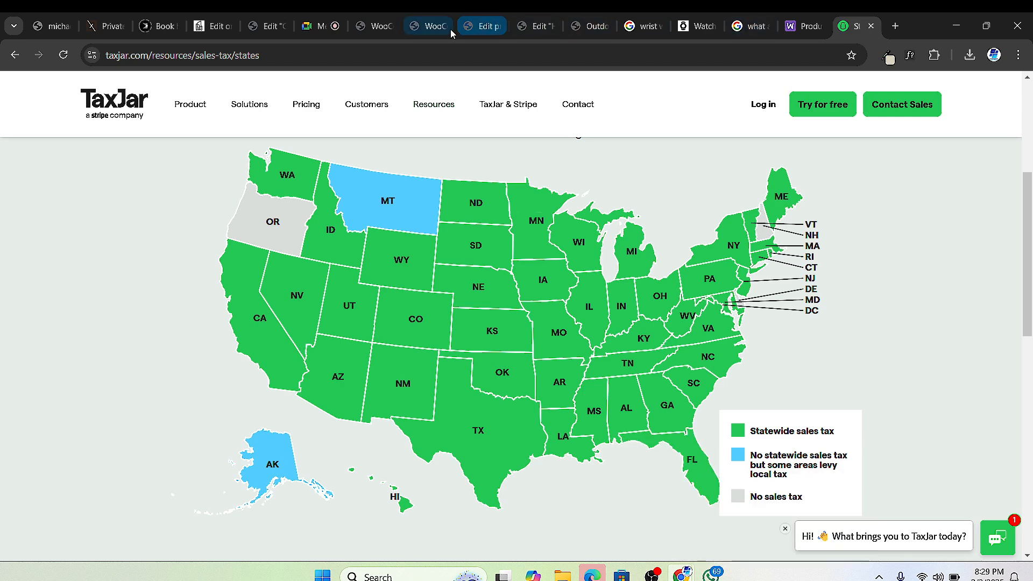
Step: Back in the WooCommerce standard rates table, enter FL as the state code
{"action": "left_click", "coordinate": [432, 26]}
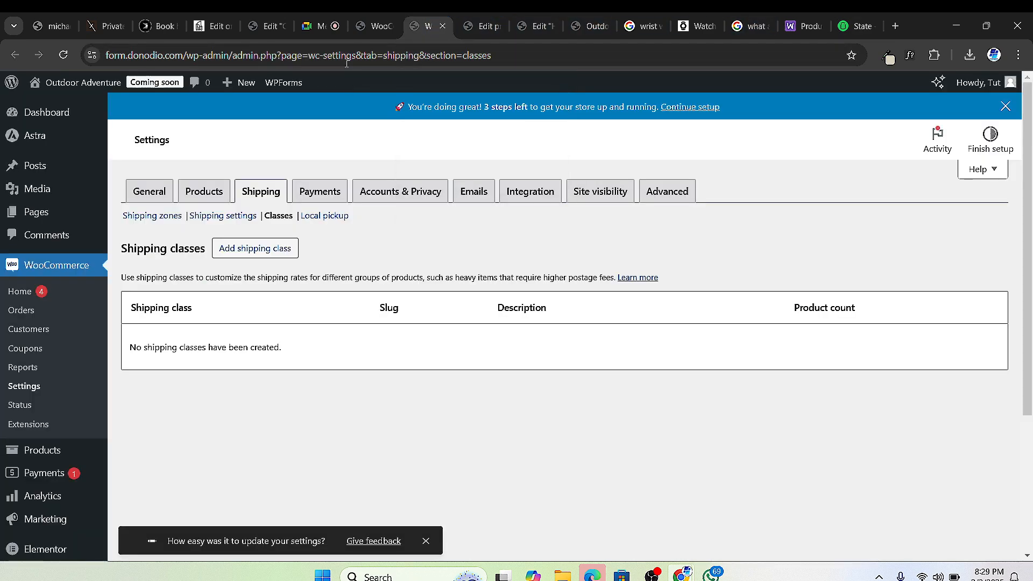
{"action": "left_click", "coordinate": [360, 28]}
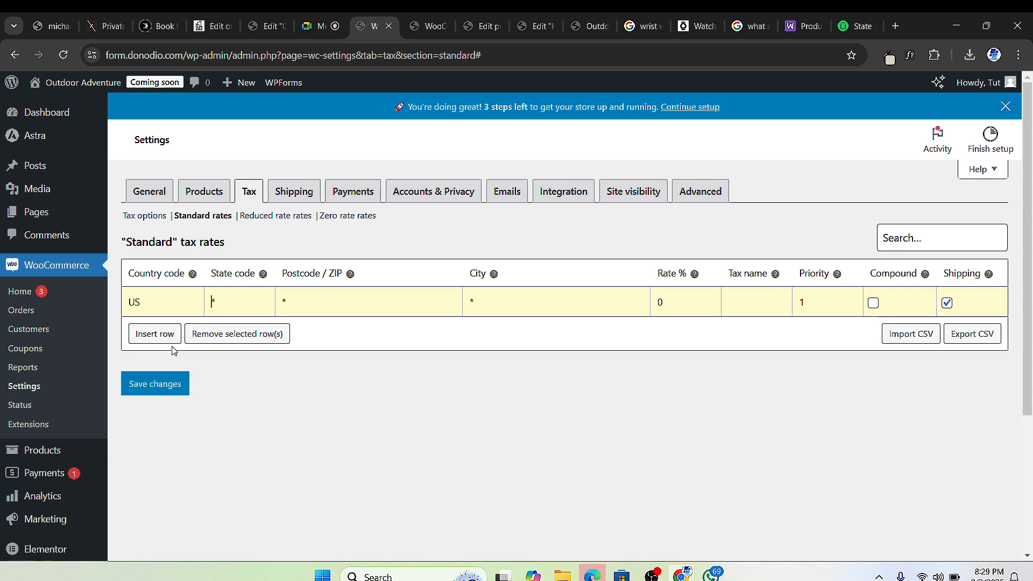
{"action": "type", "text": "FL"}
Step: Open TaxJar's Florida sales tax guide showing the 6% statewide rate
{"action": "left_click", "coordinate": [310, 305]}
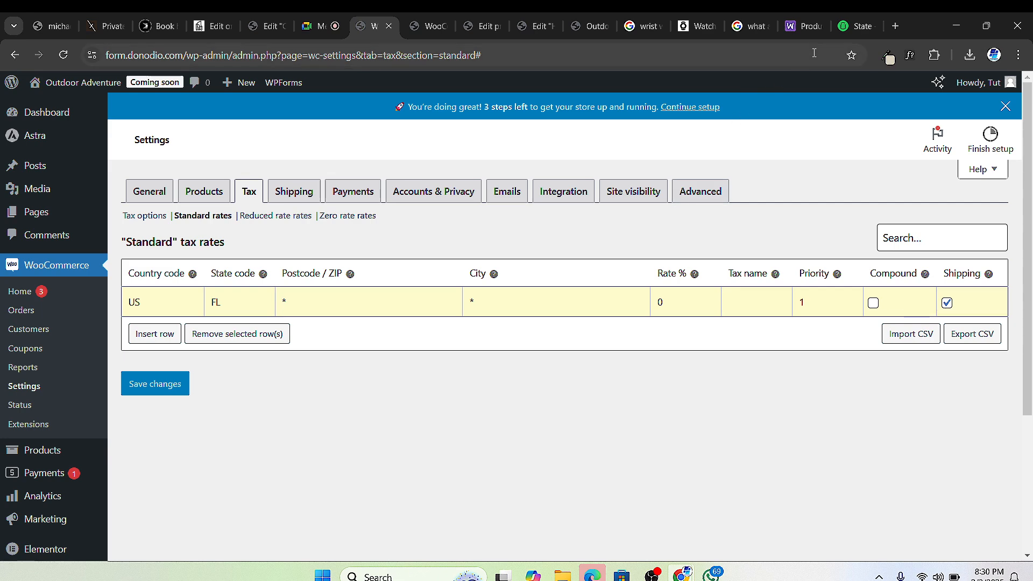
{"action": "left_click", "coordinate": [858, 26]}
{"action": "mouse_move", "coordinate": [698, 476]}
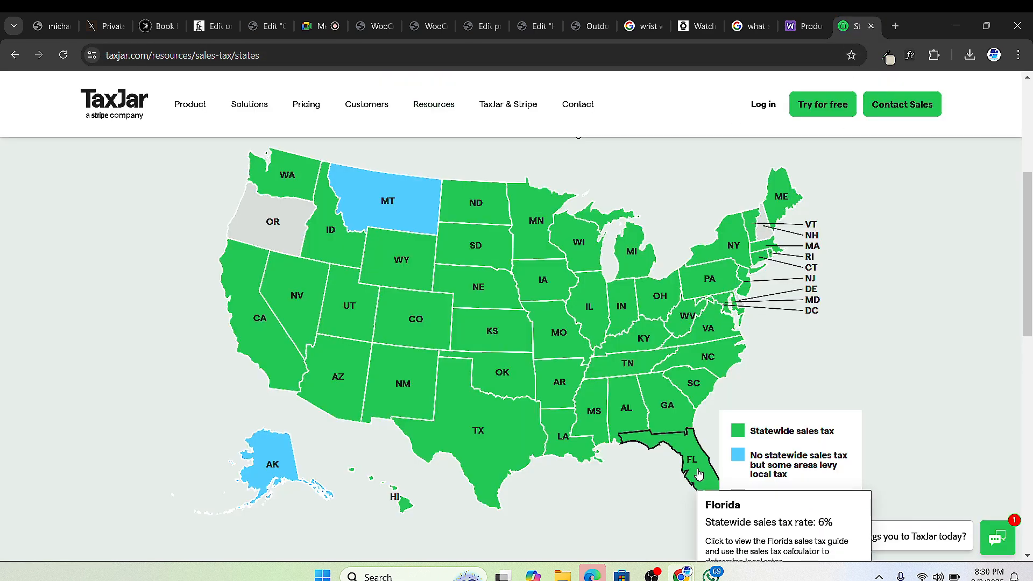
{"action": "left_click", "coordinate": [695, 456]}
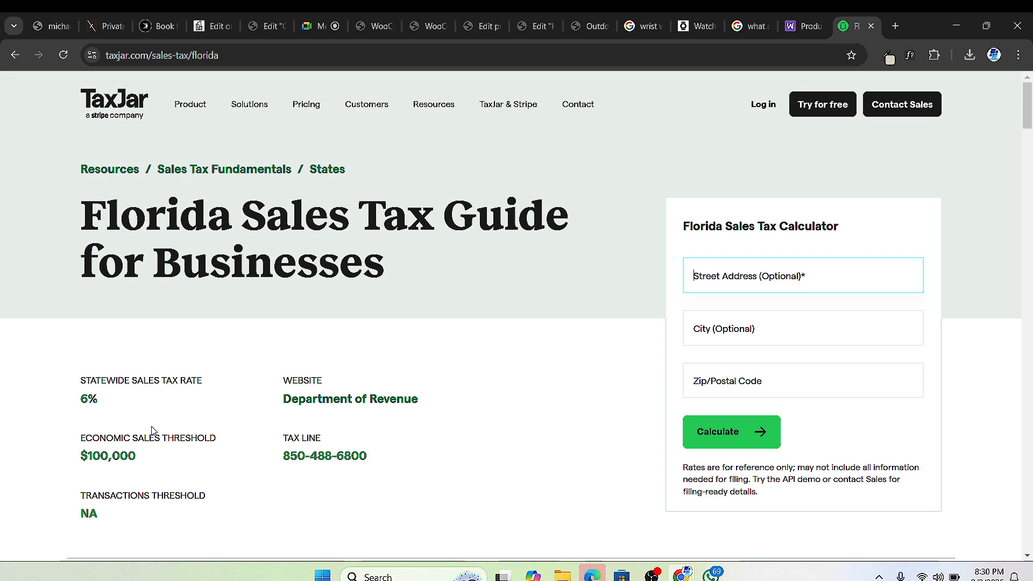
{"action": "left_click", "coordinate": [309, 30]}
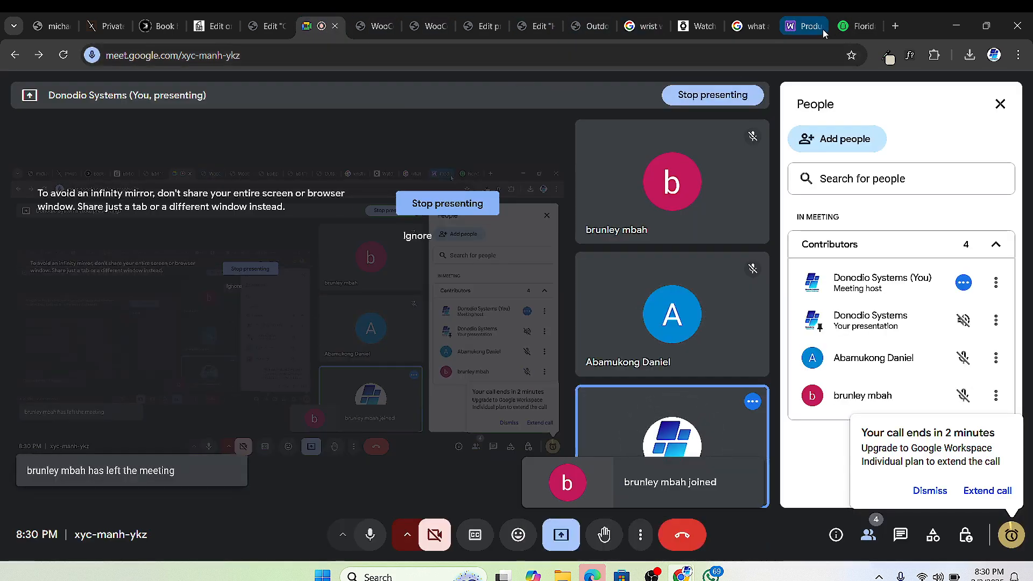
{"action": "left_click", "coordinate": [860, 26]}
Step: Read the Florida guide, go back to the state map, and return to WooCommerce settings
{"action": "scroll", "coordinate": [220, 459], "scroll_direction": "down", "scroll_amount": 2}
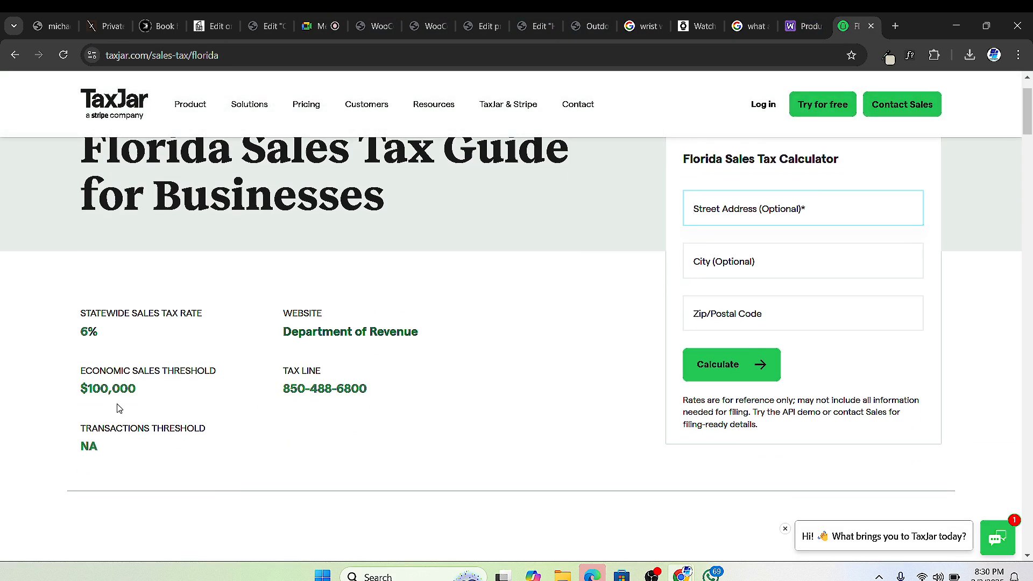
{"action": "scroll", "coordinate": [454, 346], "scroll_direction": "down", "scroll_amount": 6}
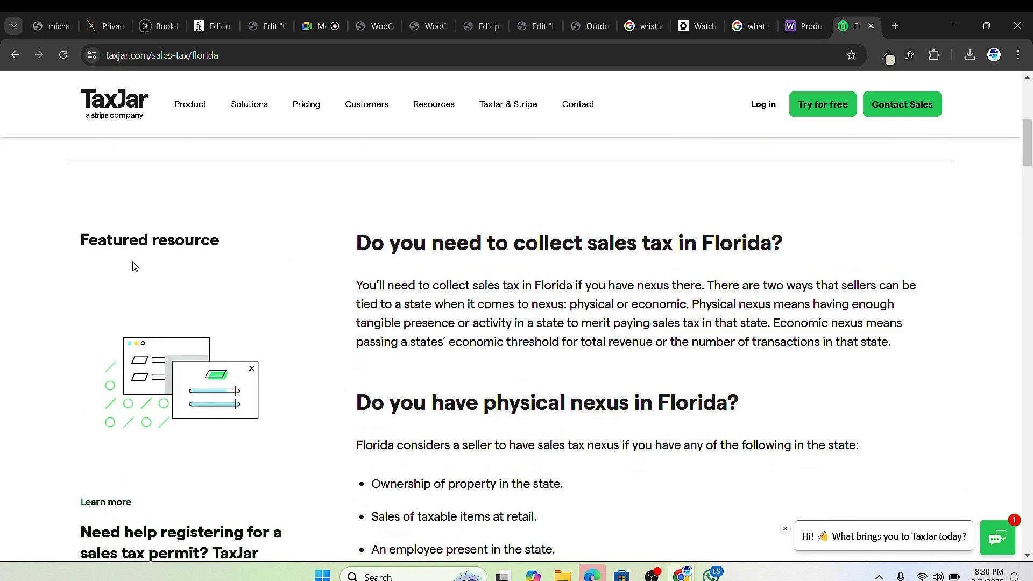
{"action": "scroll", "coordinate": [131, 265], "scroll_direction": "up", "scroll_amount": 7}
{"action": "left_click", "coordinate": [14, 54]}
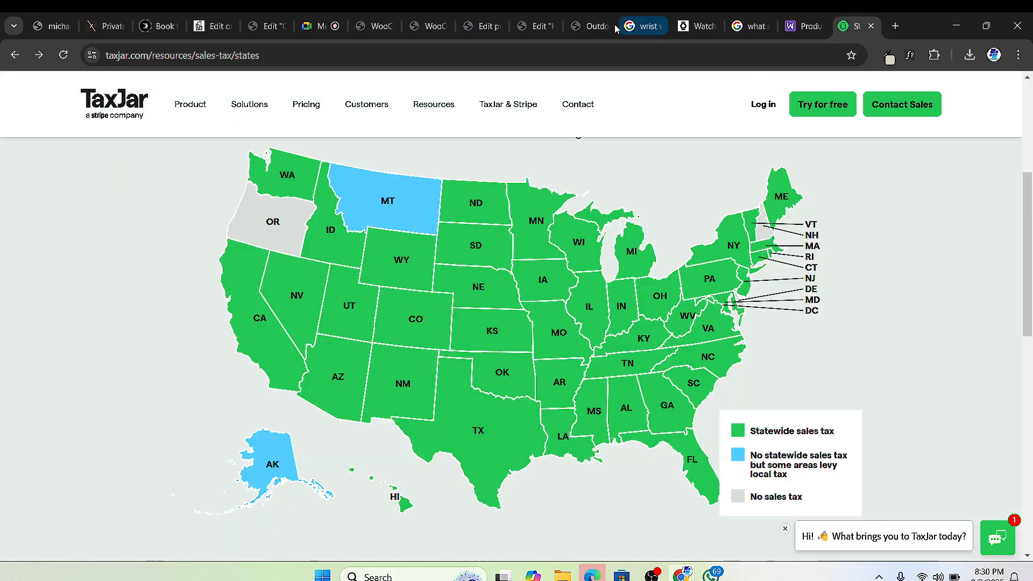
{"action": "left_click", "coordinate": [539, 32]}
{"action": "left_click", "coordinate": [481, 28]}
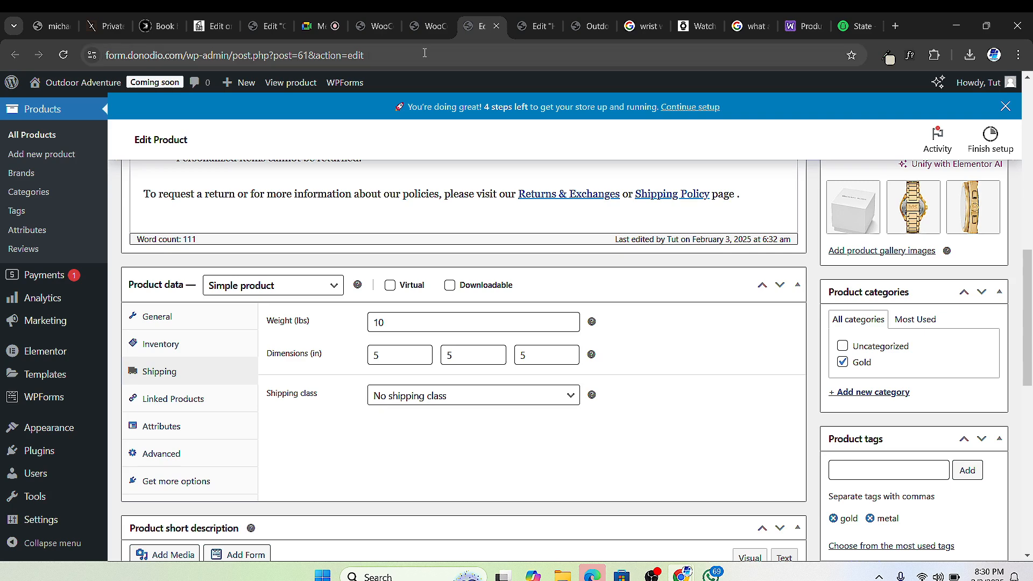
{"action": "left_click", "coordinate": [417, 34]}
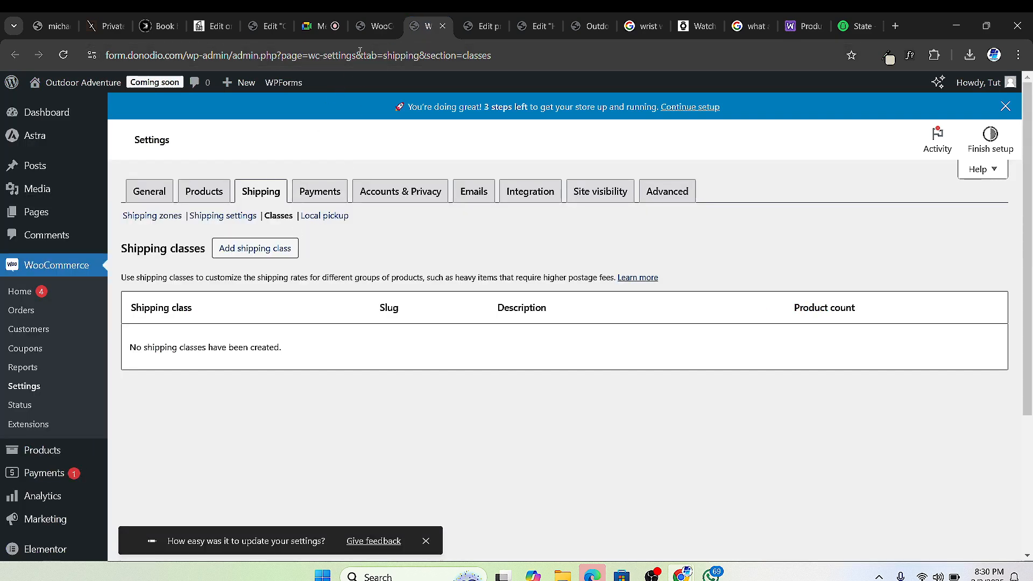
Step: Fill the Florida row with postcode 001, city FL, rate 6 and tax name ST, then insert another row
{"action": "left_click", "coordinate": [372, 27]}
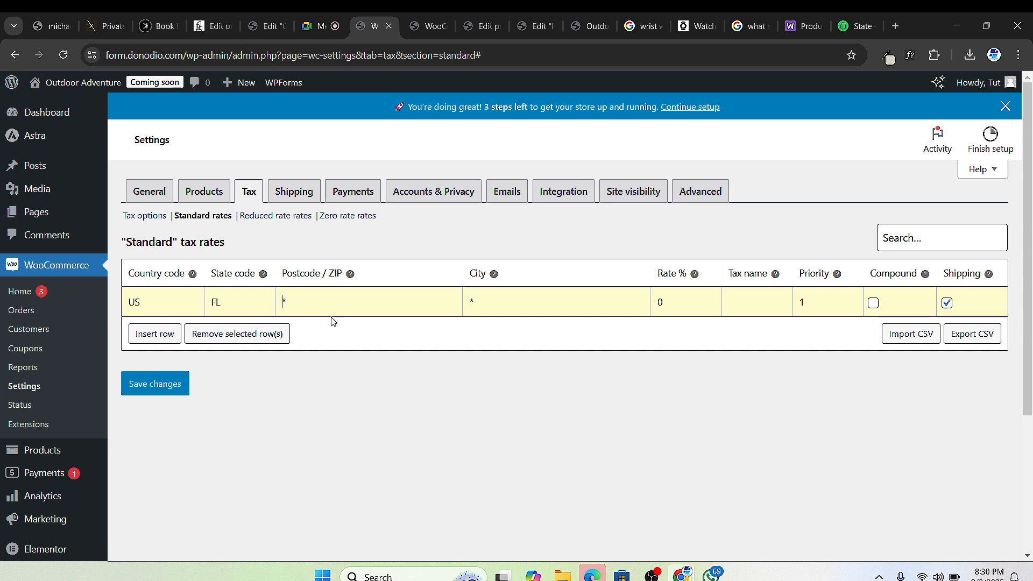
{"action": "type", "text": "12"}
{"action": "key", "text": "BackSpace"}
{"action": "key", "text": "BackSpace"}
{"action": "key", "text": "BackSpace"}
{"action": "type", "text": "00"}
{"action": "type", "text": "1"}
{"action": "type", "text": "FL"}
{"action": "left_click", "coordinate": [670, 308]}
{"action": "type", "text": "6"}
{"action": "left_click", "coordinate": [736, 307]}
{"action": "type", "text": "St"}
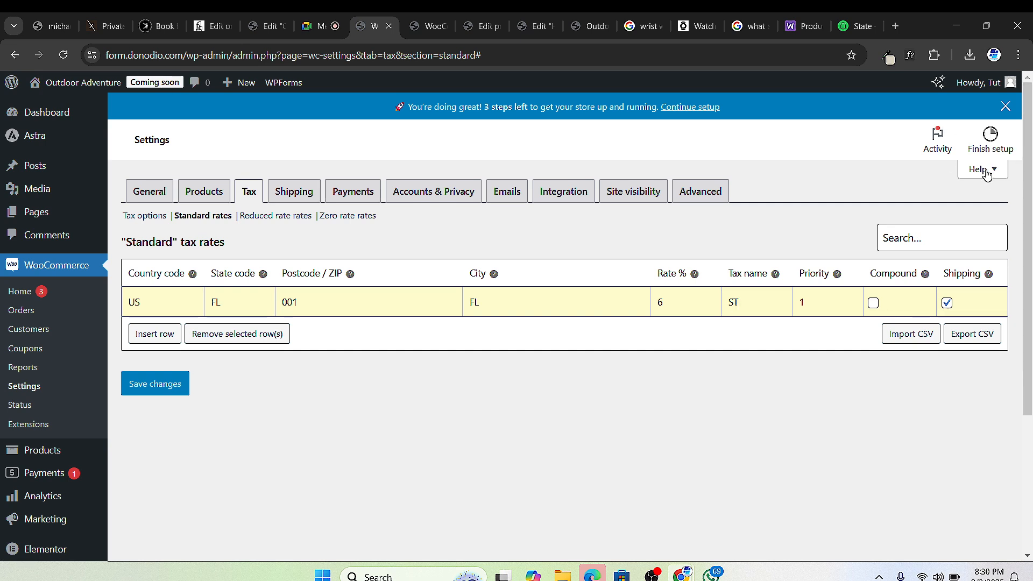
{"action": "left_click", "coordinate": [150, 336]}
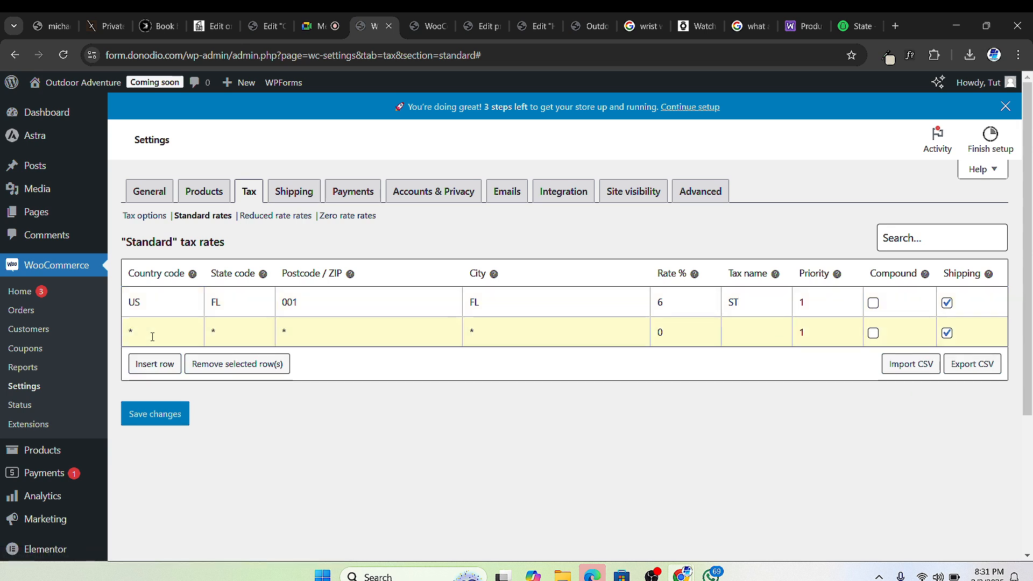
Step: Fill the second row with country US, state TX, postcode 001 and city TX
{"action": "type", "text": "US"}
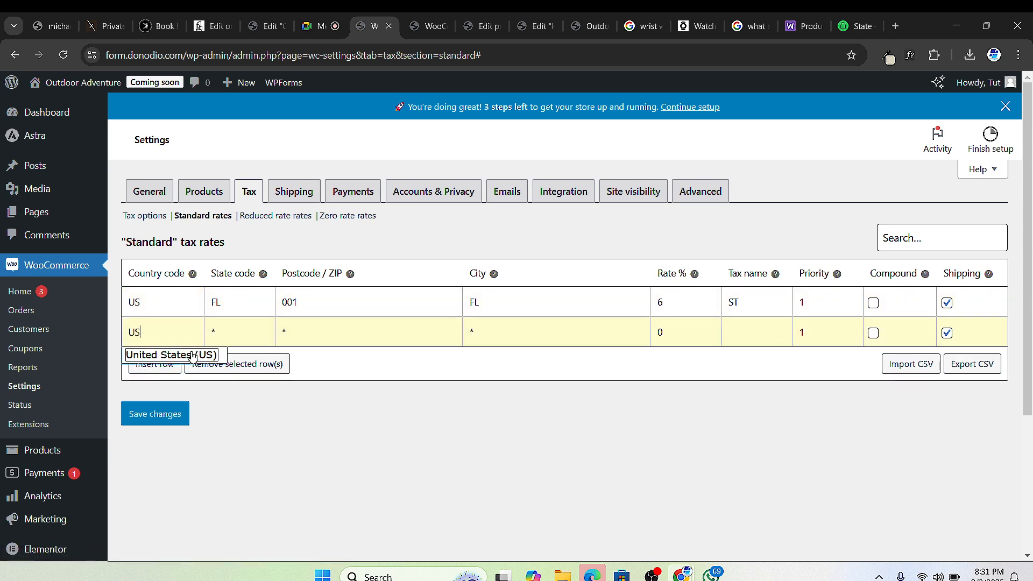
{"action": "left_click", "coordinate": [222, 334]}
{"action": "type", "text": "TX"}
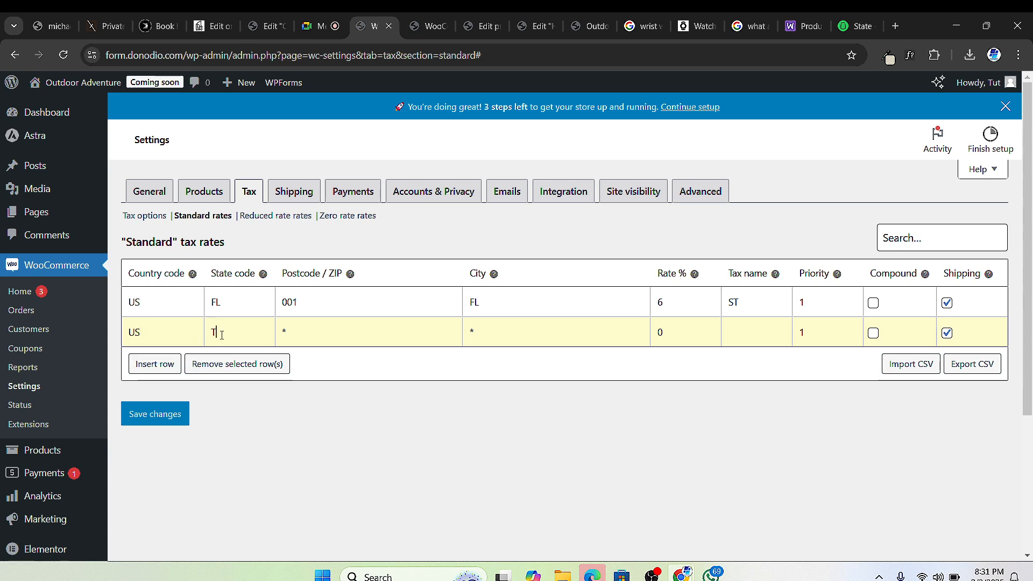
{"action": "left_click", "coordinate": [298, 336]}
{"action": "type", "text": "001"}
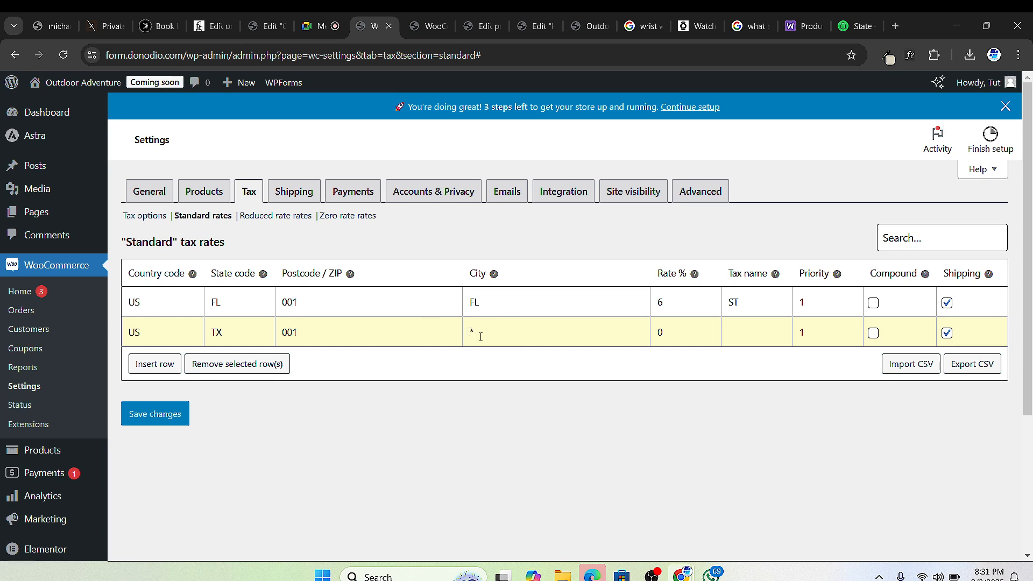
{"action": "left_click", "coordinate": [547, 329]}
{"action": "type", "text": "TX"}
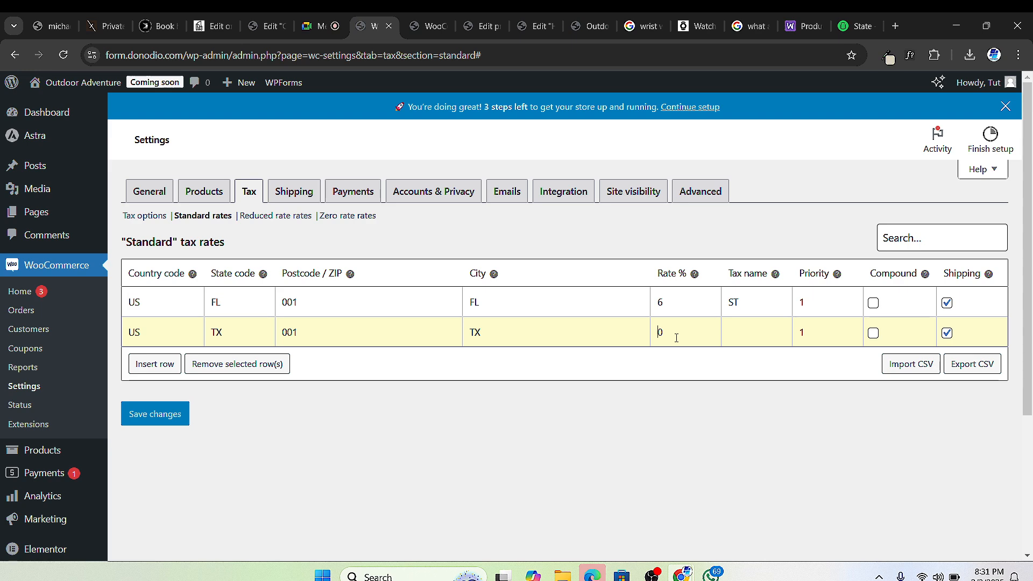
Step: Check Texas on the TaxJar map, then set the Texas row's rate to 6.25 and tax name ST
{"action": "left_click", "coordinate": [858, 26]}
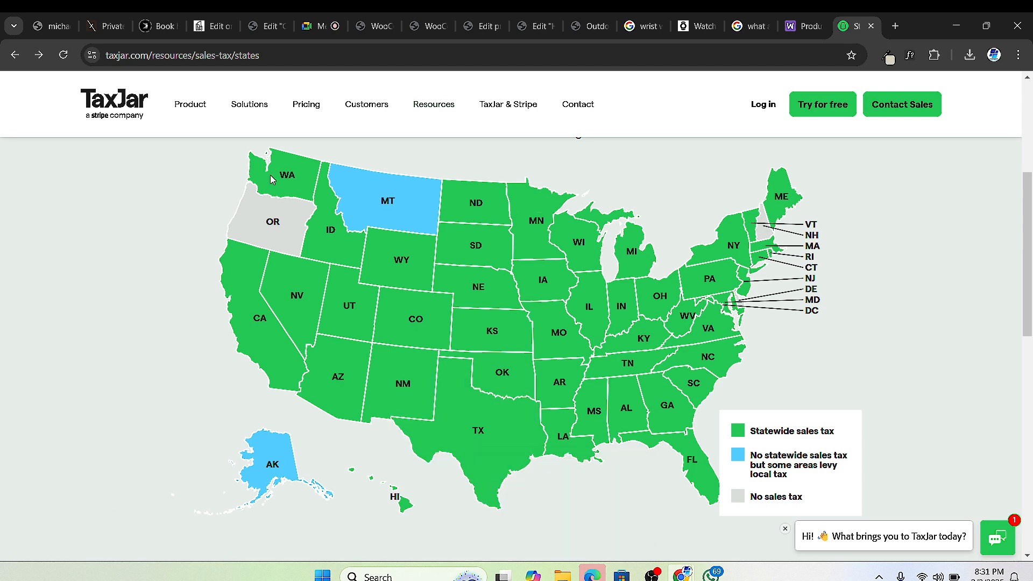
{"action": "left_click", "coordinate": [479, 28]}
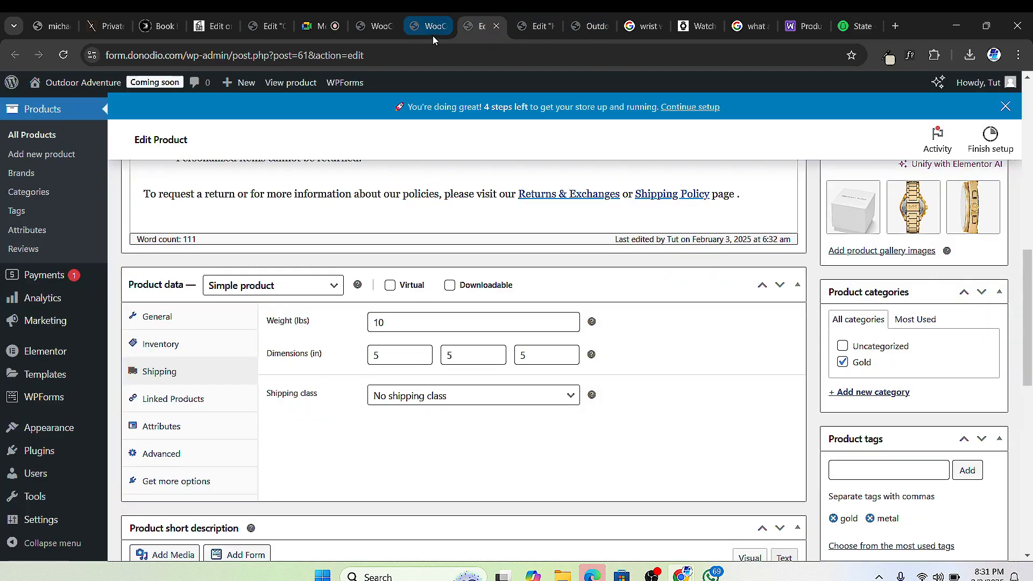
{"action": "left_click", "coordinate": [422, 31]}
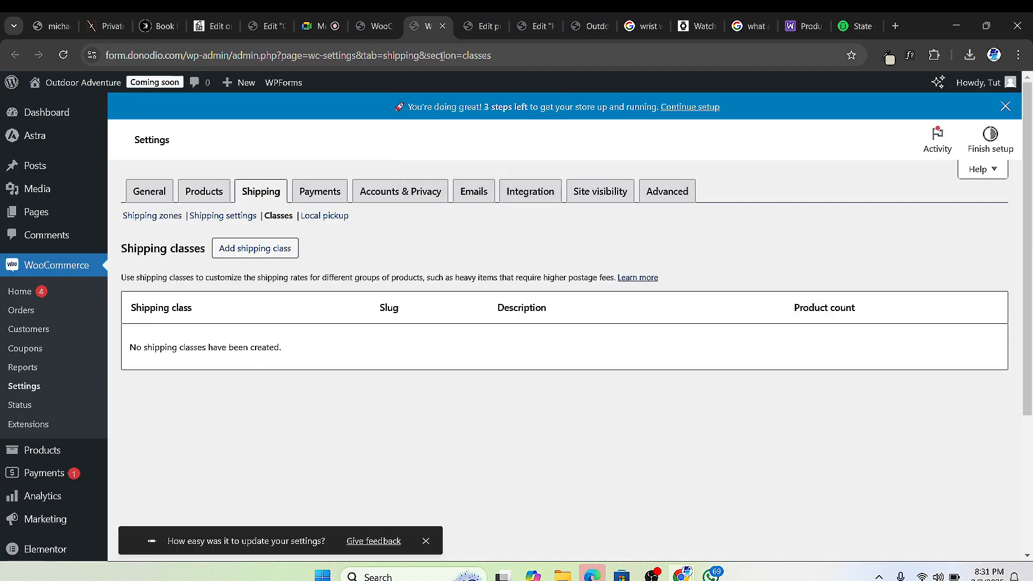
{"action": "left_click", "coordinate": [467, 31]}
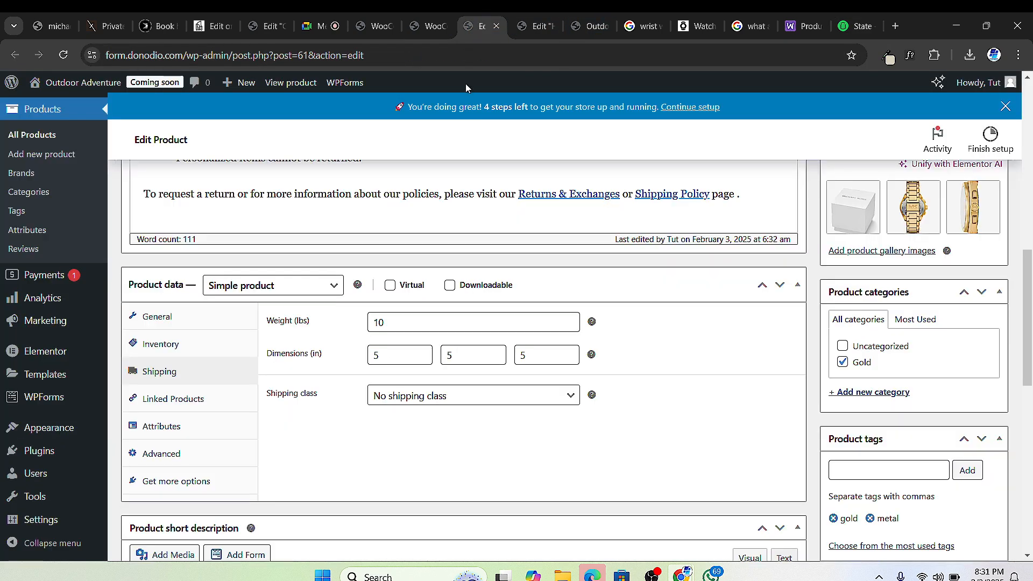
{"action": "left_click", "coordinate": [535, 25]}
{"action": "left_click", "coordinate": [376, 26]}
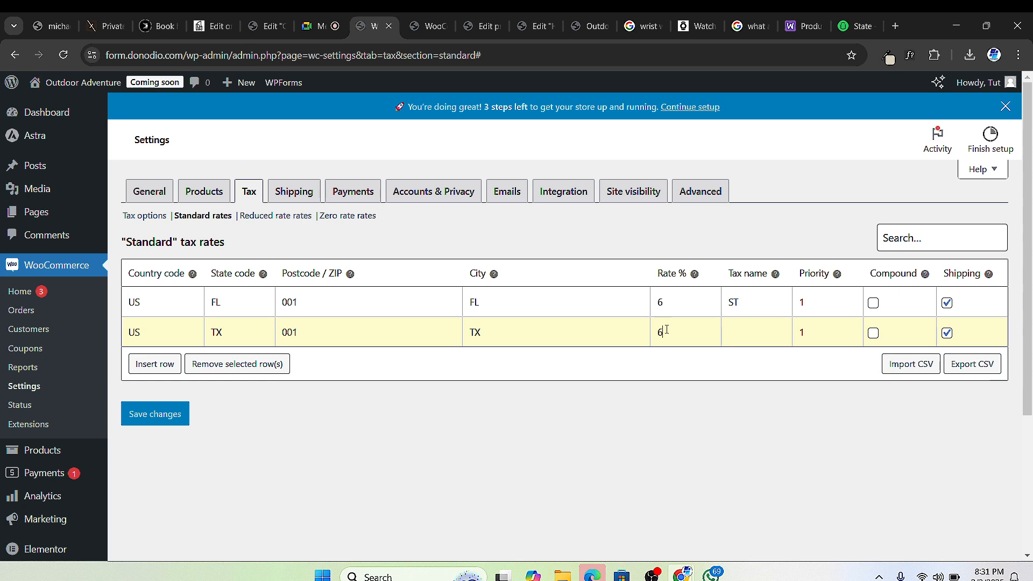
{"action": "key", "text": "Delete"}
{"action": "type", "text": "6.25"}
{"action": "left_click", "coordinate": [740, 305]}
{"action": "left_click", "coordinate": [744, 327]}
{"action": "type", "text": "ST"}
Step: Insert a third tax rate row with country code GM
{"action": "left_click", "coordinate": [160, 366]}
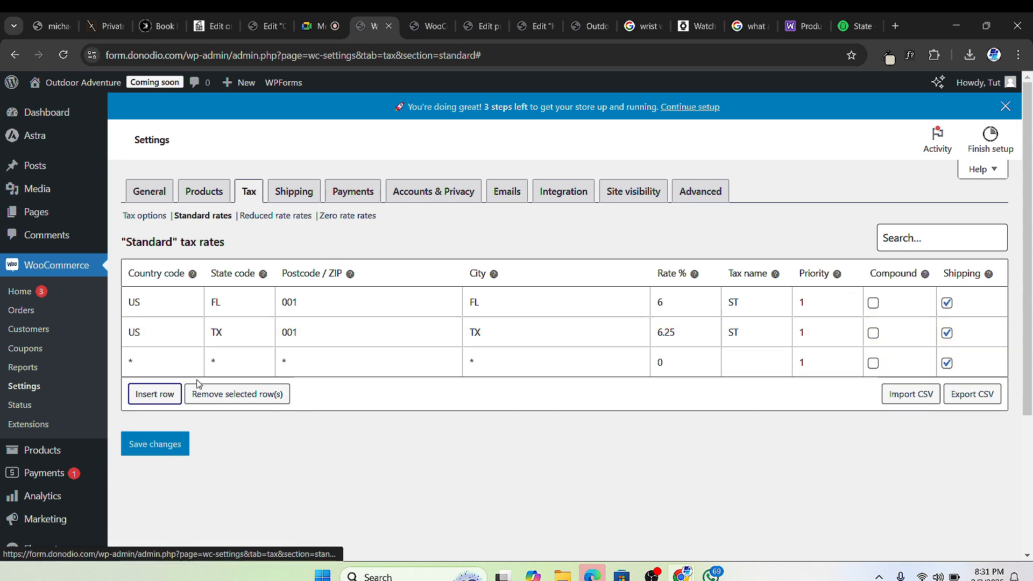
{"action": "left_click", "coordinate": [164, 367]}
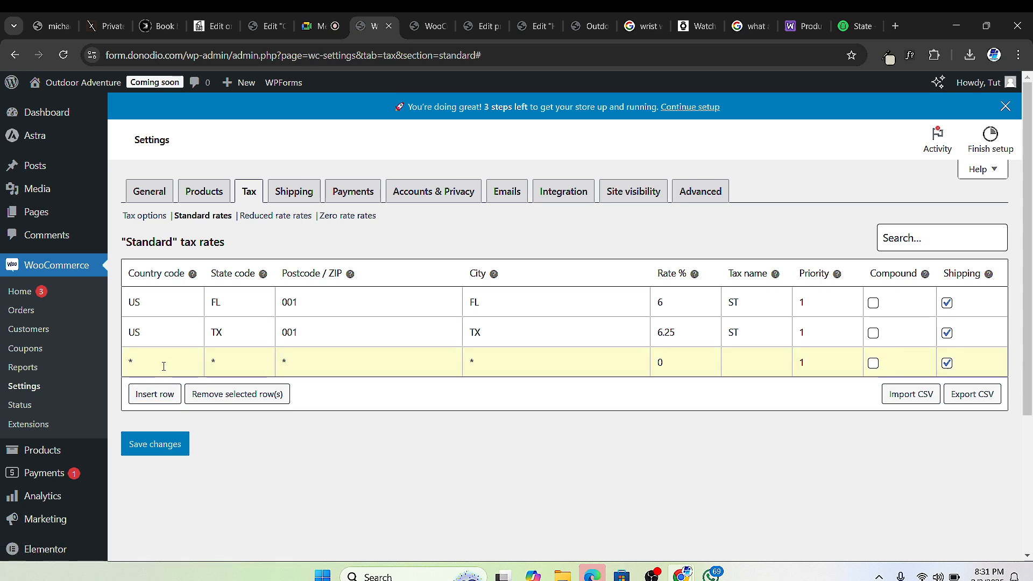
{"action": "type", "text": "GM"}
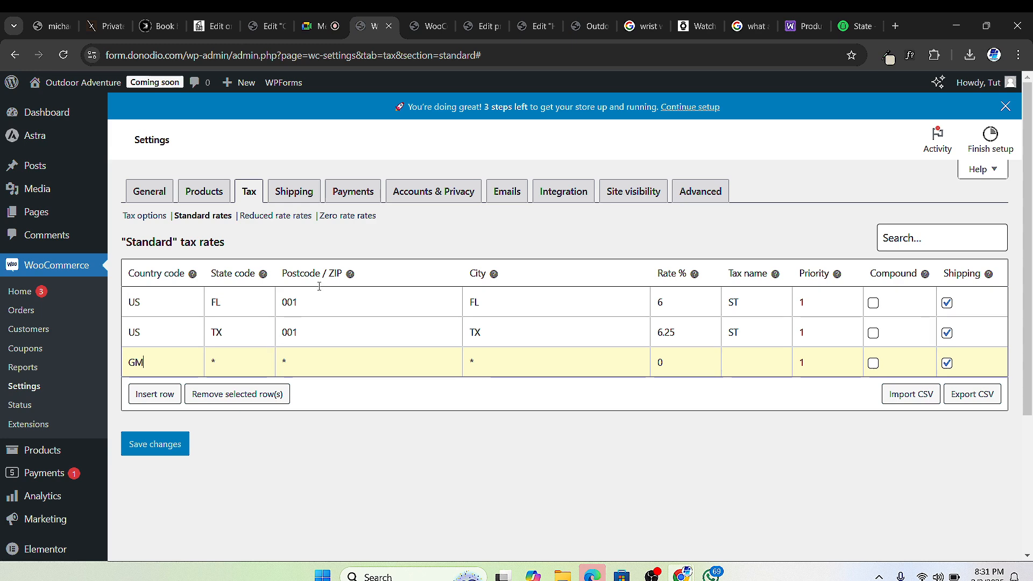
{"action": "left_click", "coordinate": [318, 31]}
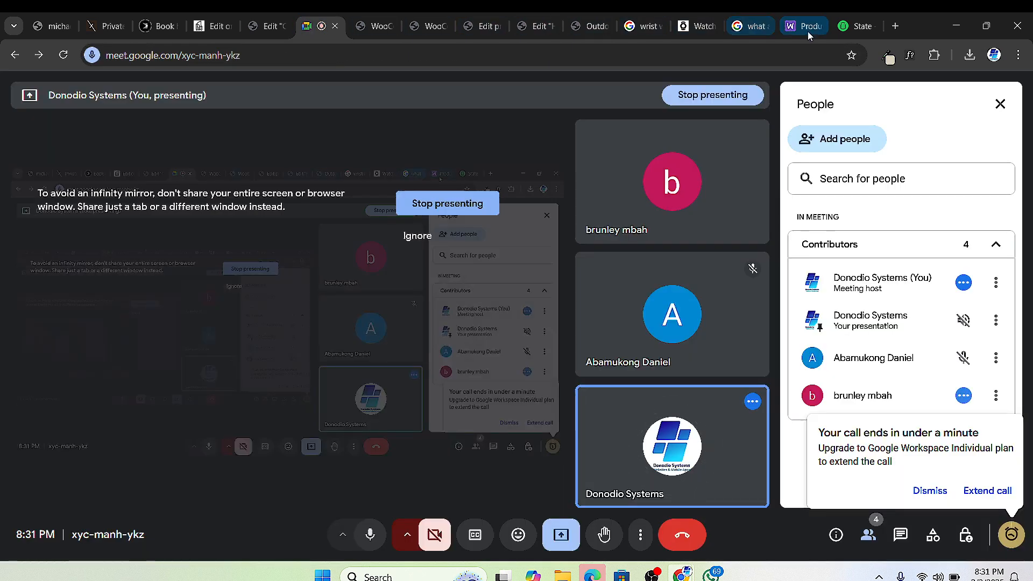
{"action": "left_click", "coordinate": [529, 28]}
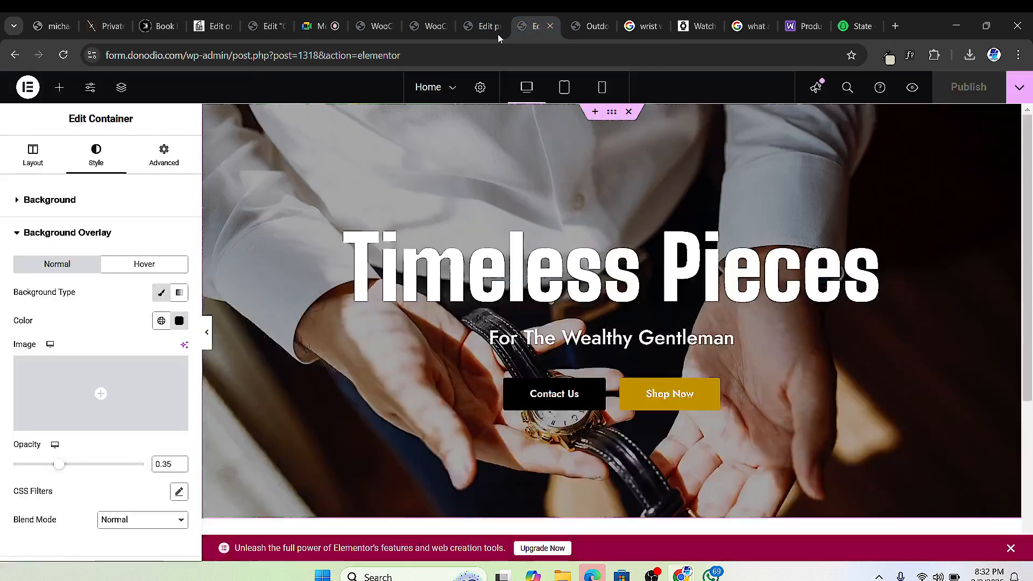
{"action": "left_click", "coordinate": [379, 29]}
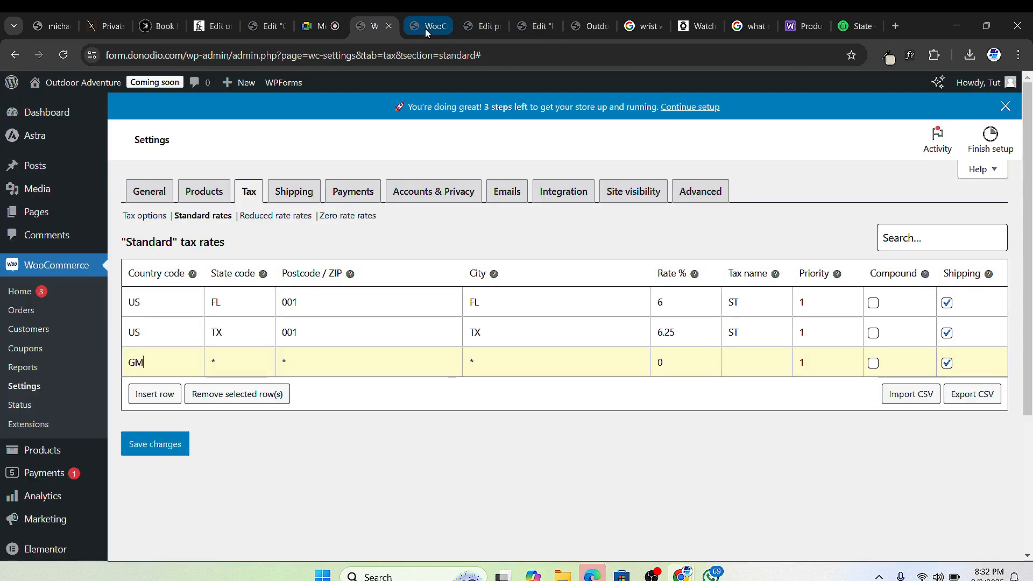
Step: Set the third row's state code to BL and postcode to 399
{"action": "left_click", "coordinate": [226, 361]}
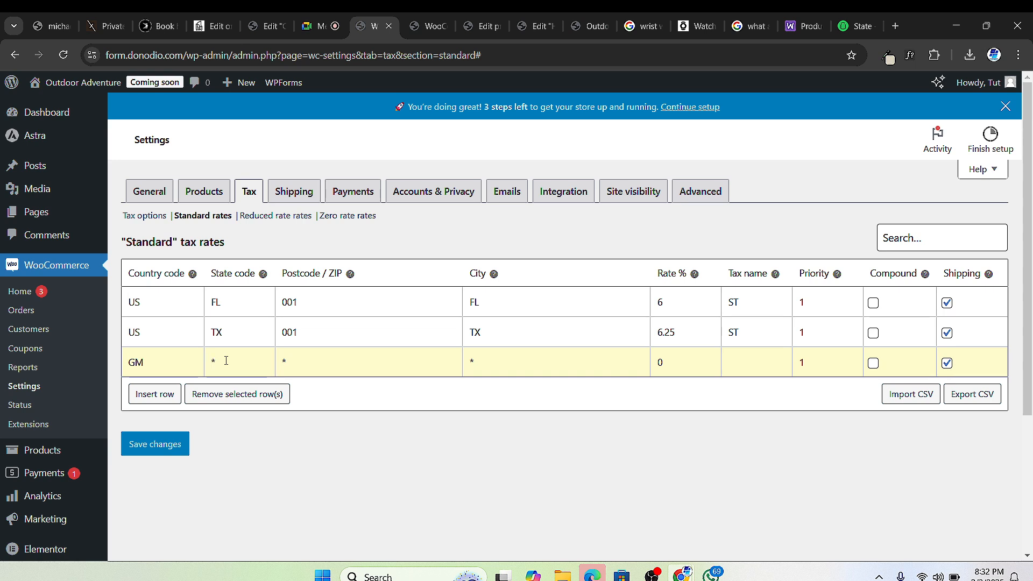
{"action": "key", "text": "BackSpace"}
{"action": "type", "text": "BL"}
{"action": "left_click", "coordinate": [304, 359]}
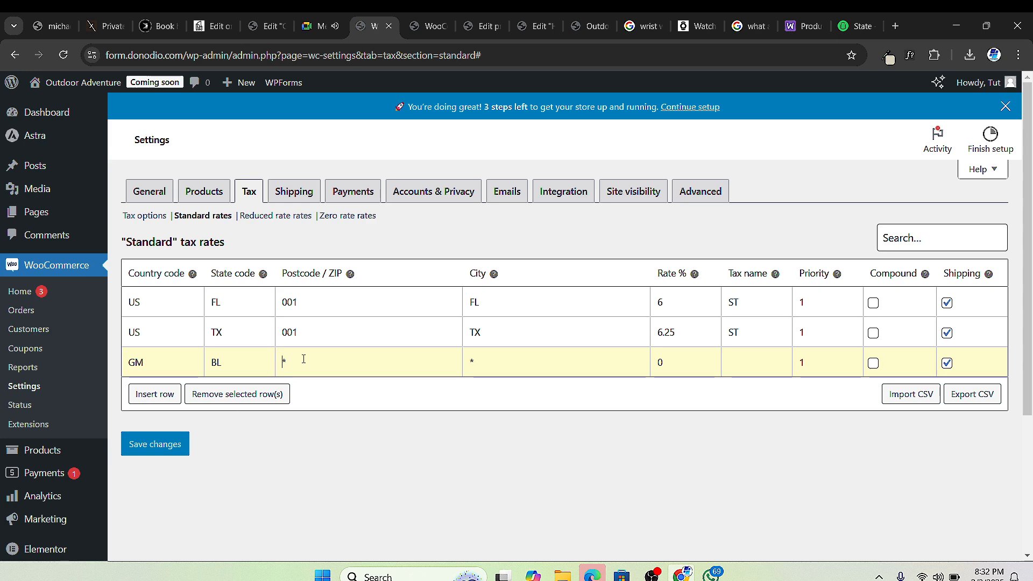
{"action": "key", "text": "Delete"}
{"action": "type", "text": "399"}
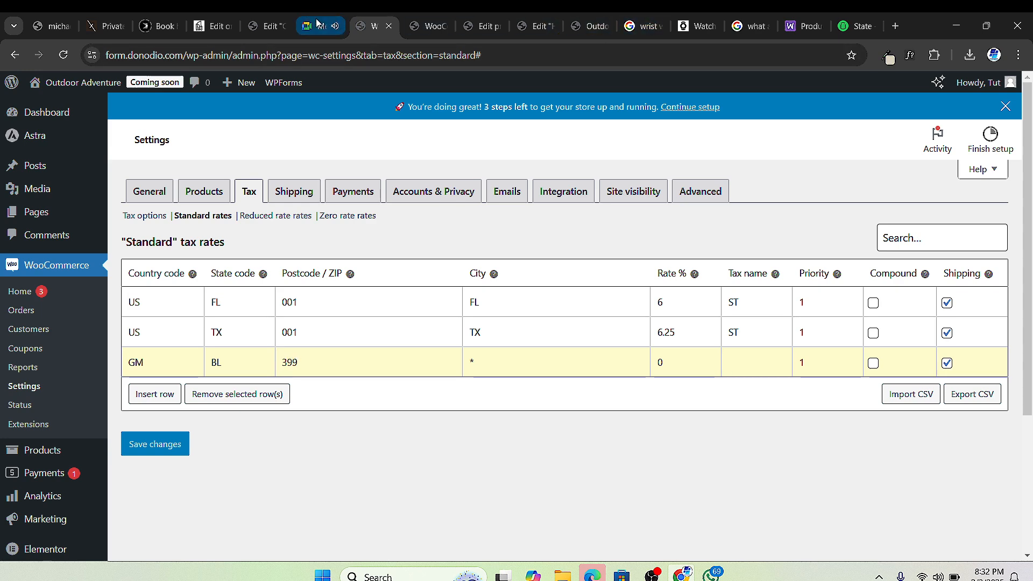
{"action": "left_click", "coordinate": [317, 23]}
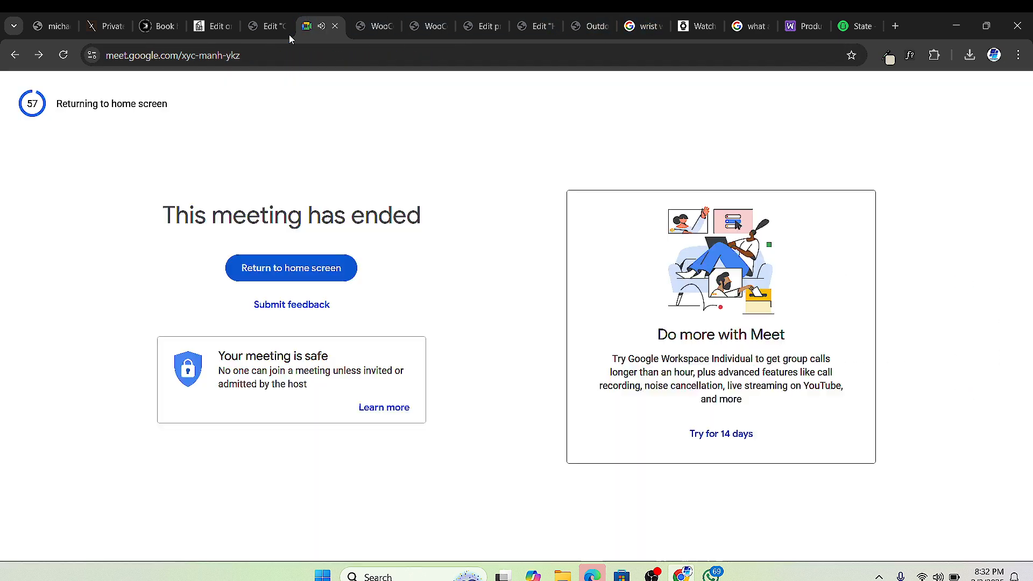
Step: Return to the Google Meet home screen and start a new instant meeting
{"action": "left_click", "coordinate": [234, 272]}
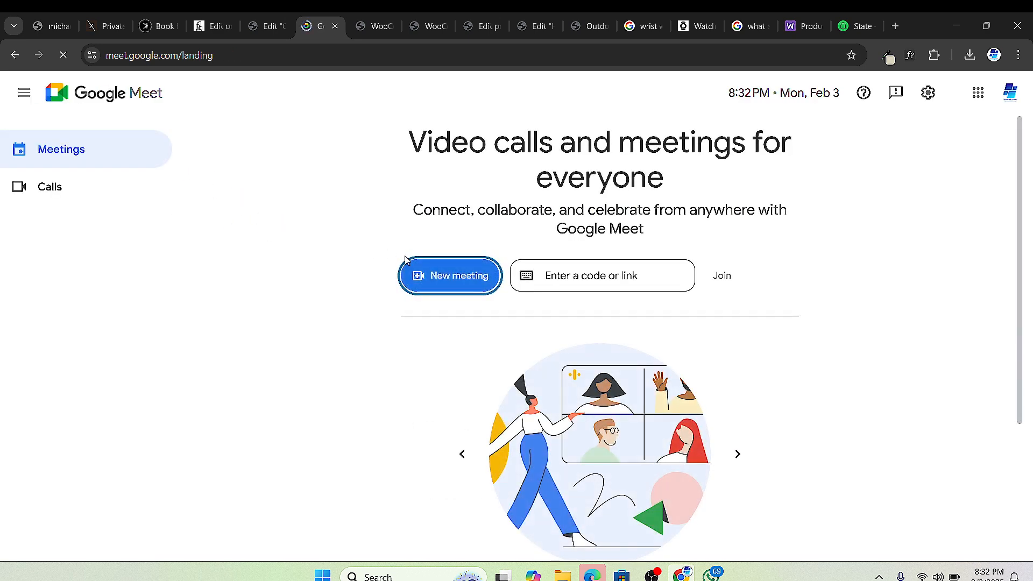
{"action": "left_click", "coordinate": [421, 274]}
{"action": "left_click", "coordinate": [472, 323]}
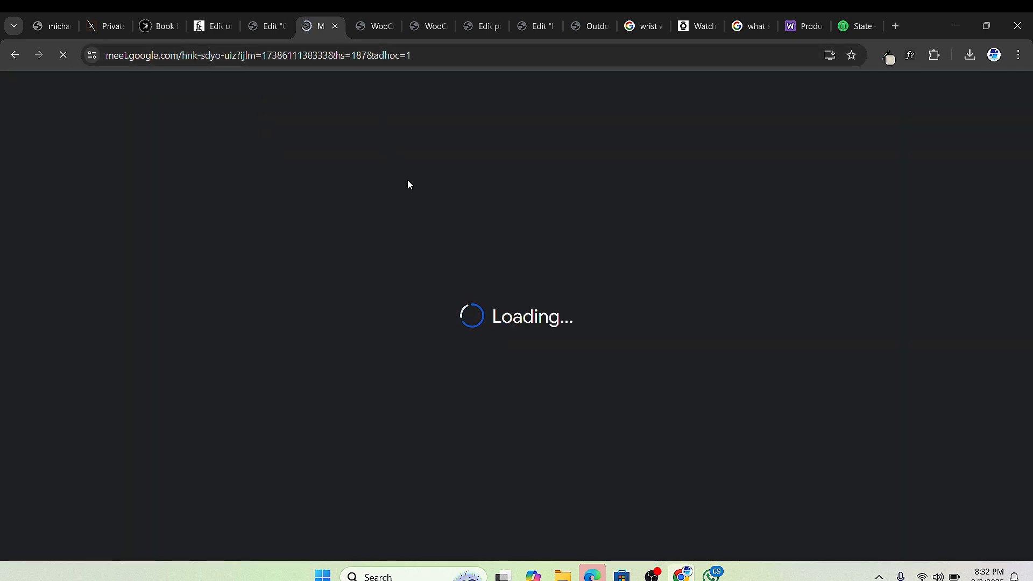
Step: Copy the new meeting's link from the address bar and bring up WhatsApp
{"action": "left_click", "coordinate": [217, 56]}
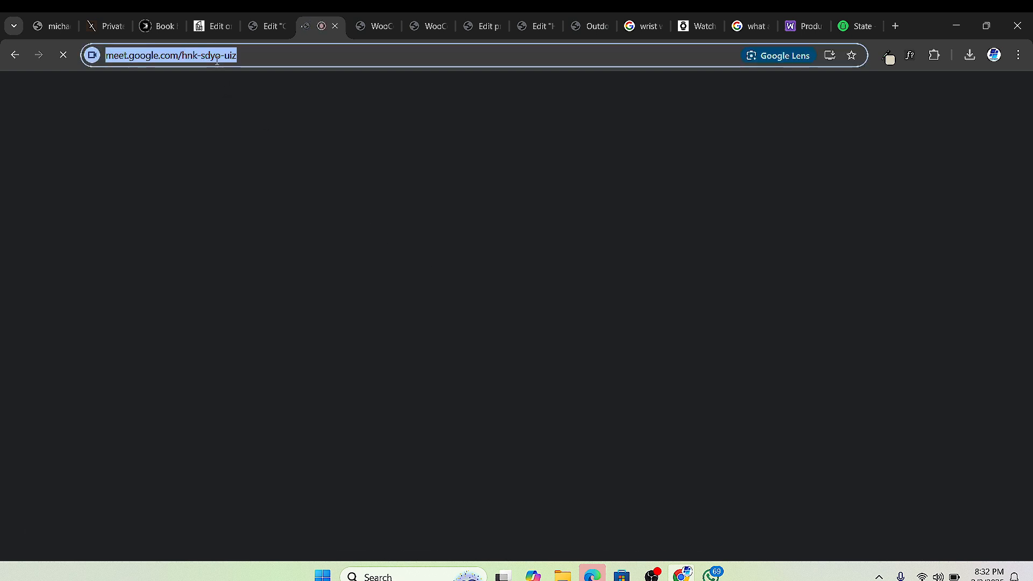
{"action": "right_click", "coordinate": [215, 60]}
{"action": "left_click", "coordinate": [275, 189]}
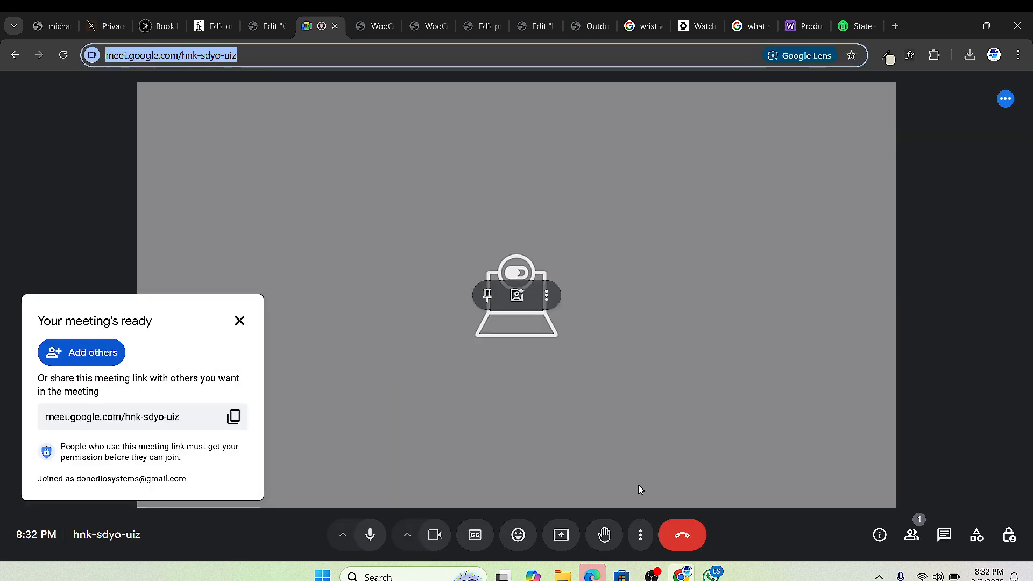
{"action": "left_click", "coordinate": [711, 574]}
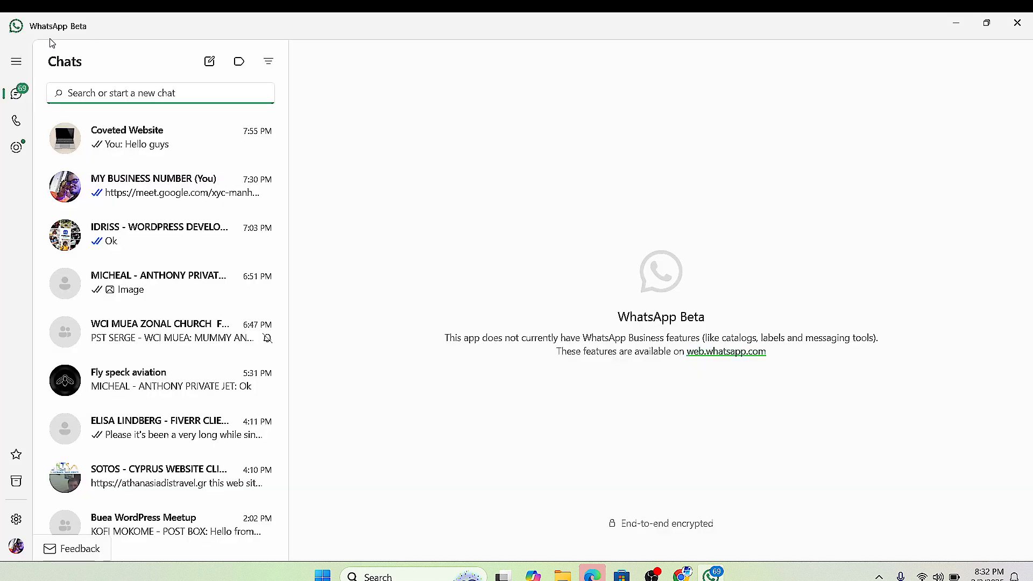
Step: Paste and send the Meet link in your own (You) WhatsApp chat, then go back to Chrome
{"action": "left_click", "coordinate": [172, 194]}
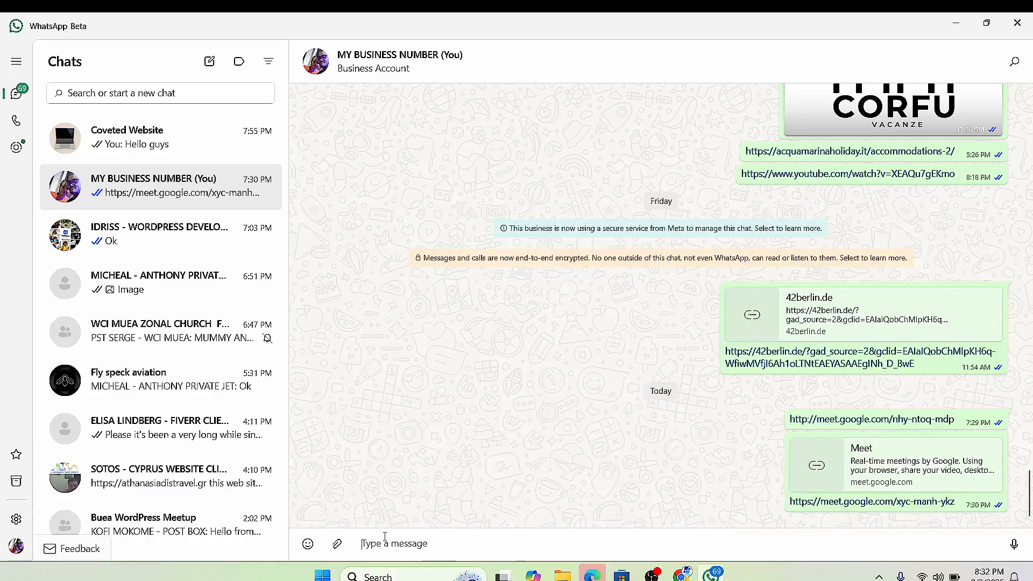
{"action": "key", "text": "ctrl+v"}
{"action": "key", "text": "Return"}
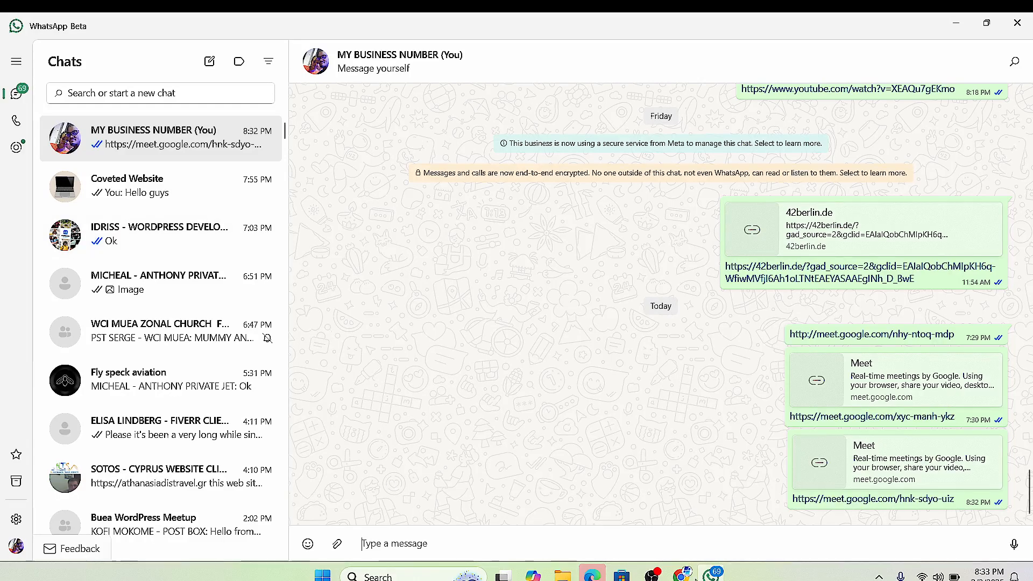
{"action": "left_click", "coordinate": [682, 575]}
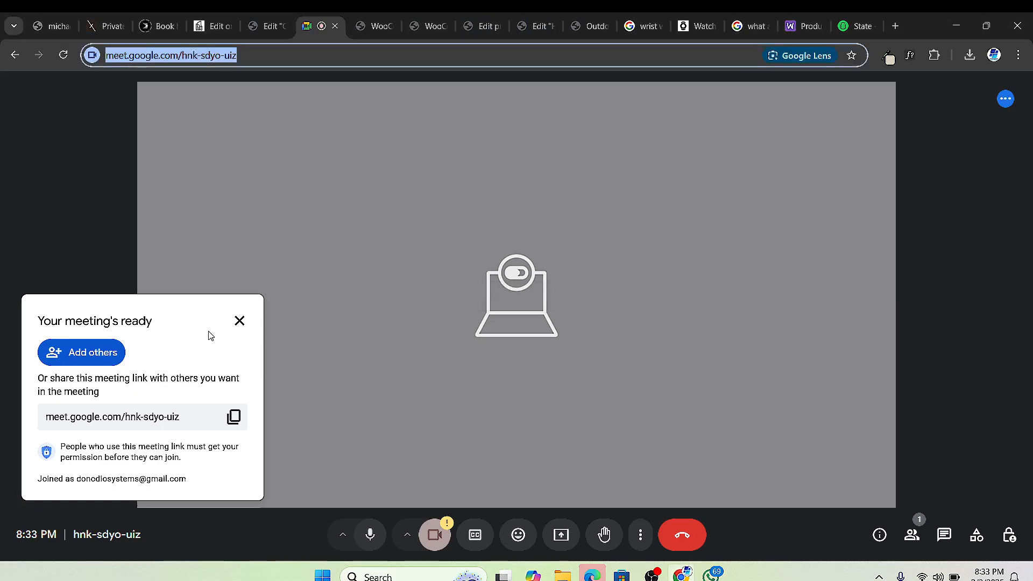
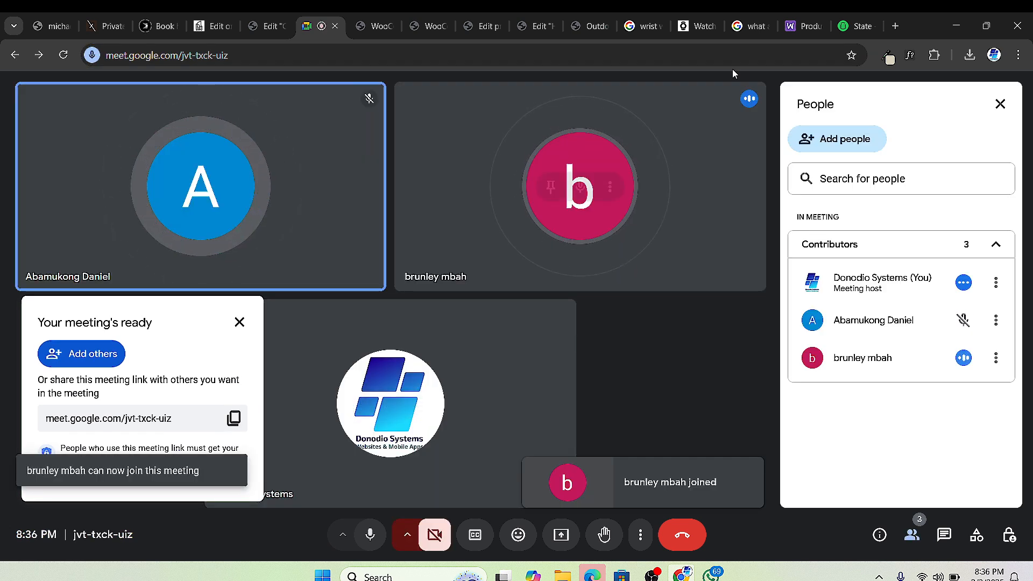
Step: Flip through the Shipping classes, Edit product and Elementor tabs, ending on WooCommerce Tax > Standard rates
{"action": "left_click", "coordinate": [427, 27]}
{"action": "left_click", "coordinate": [474, 27]}
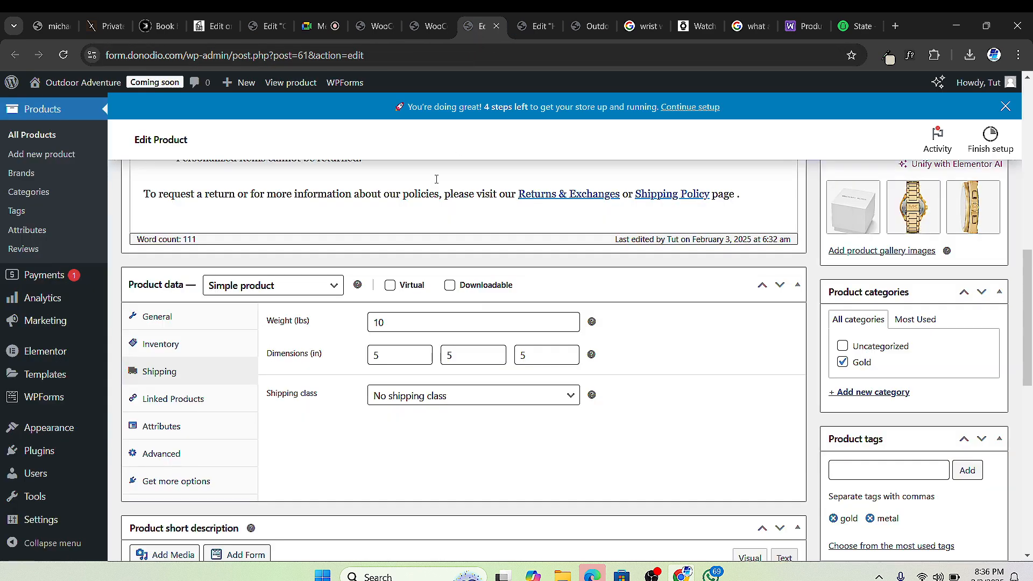
{"action": "left_click", "coordinate": [526, 28]}
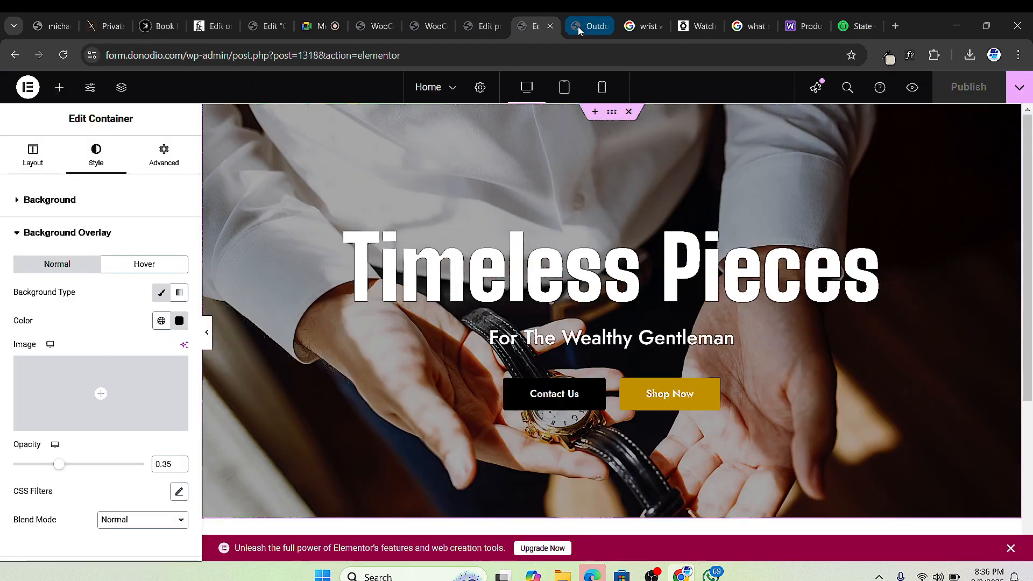
{"action": "left_click", "coordinate": [388, 28]}
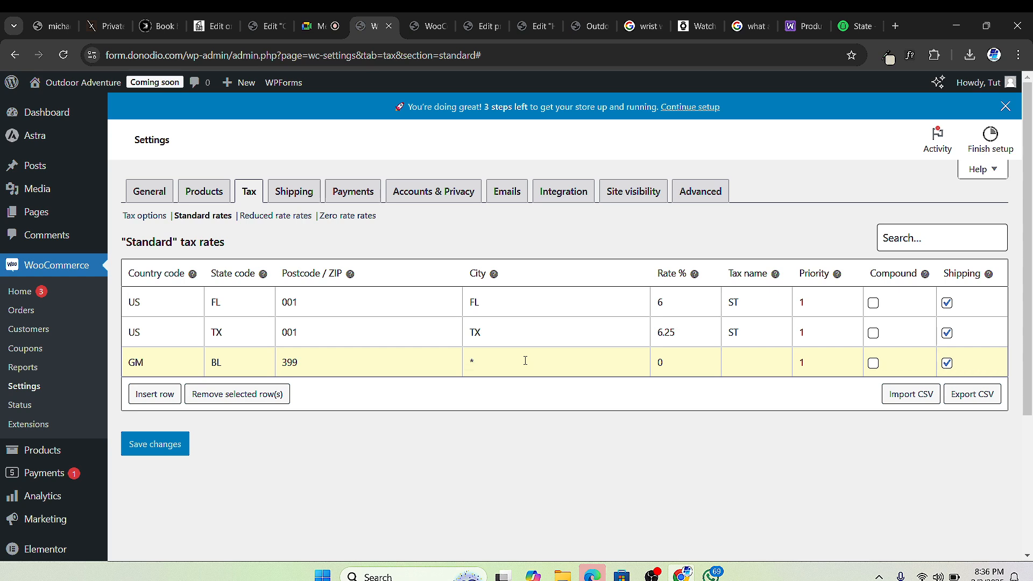
Step: Replace the GM tax row's City * with BL, then go back to the Google Meet call
{"action": "type", "text": "BL"}
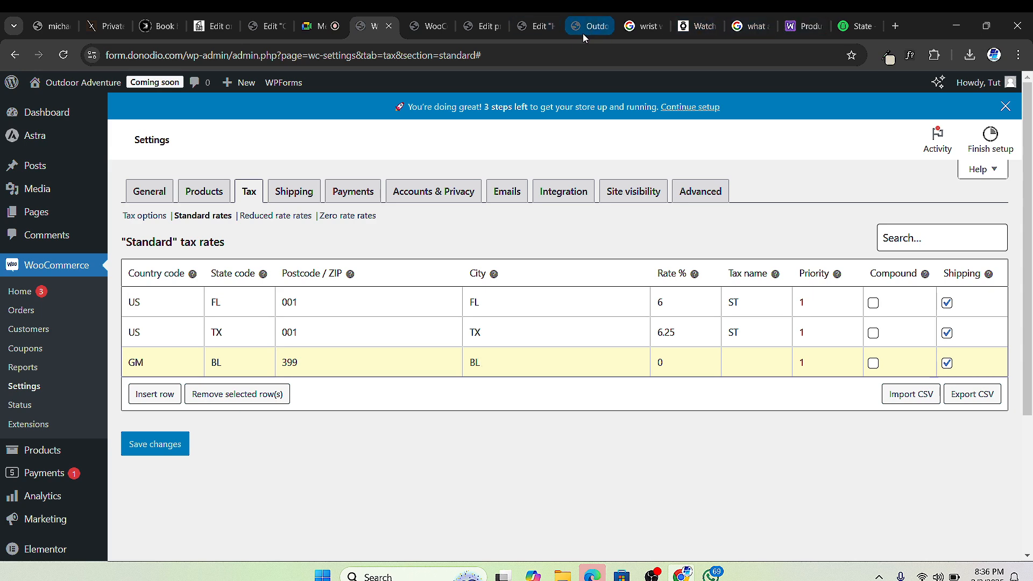
{"action": "left_click", "coordinate": [317, 26]}
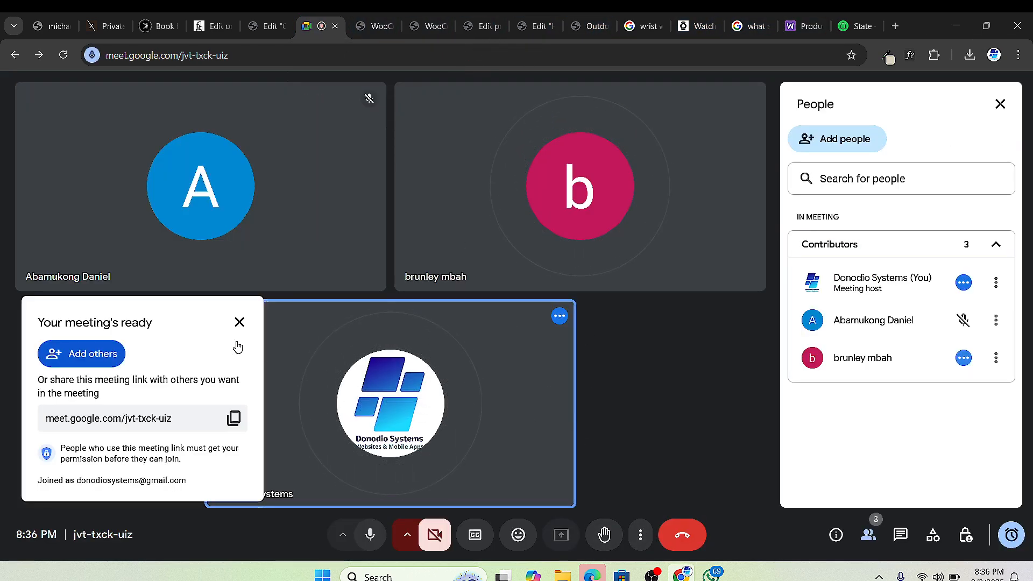
Step: Present the browser window to the Meet call, then return to the standard tax rates table
{"action": "left_click", "coordinate": [513, 134]}
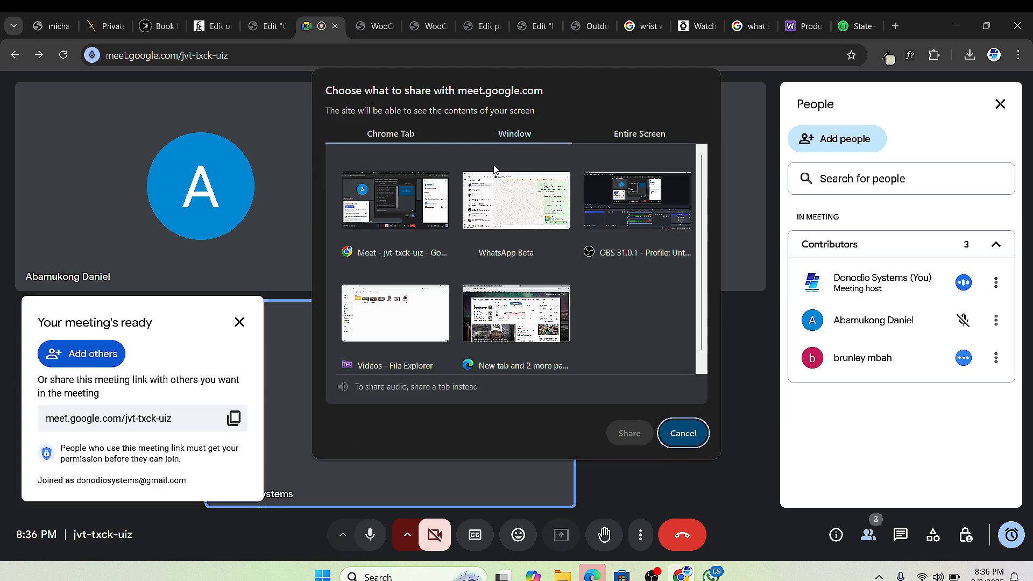
{"action": "left_click", "coordinate": [395, 207]}
{"action": "left_click", "coordinate": [629, 433]}
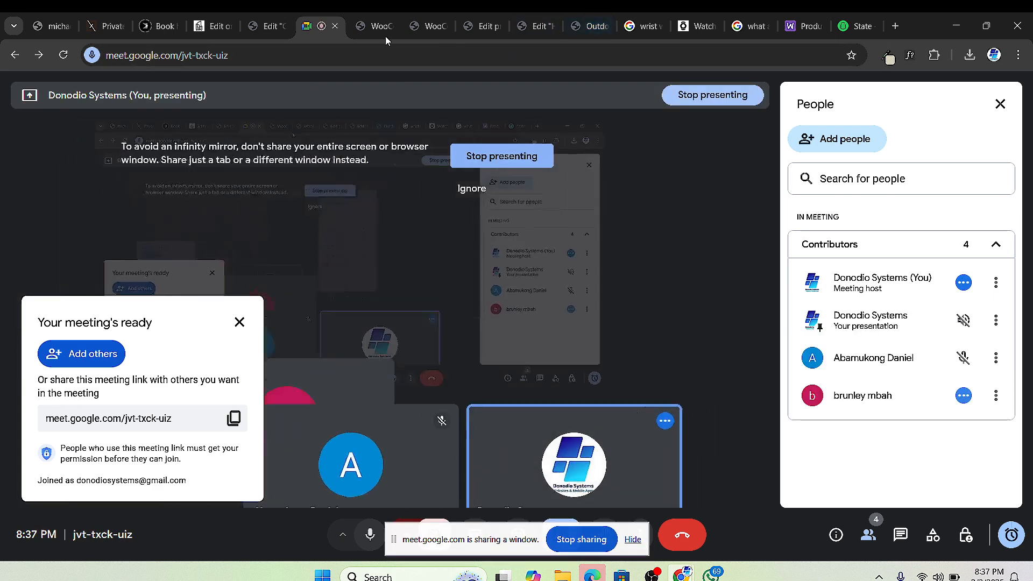
{"action": "left_click", "coordinate": [379, 26]}
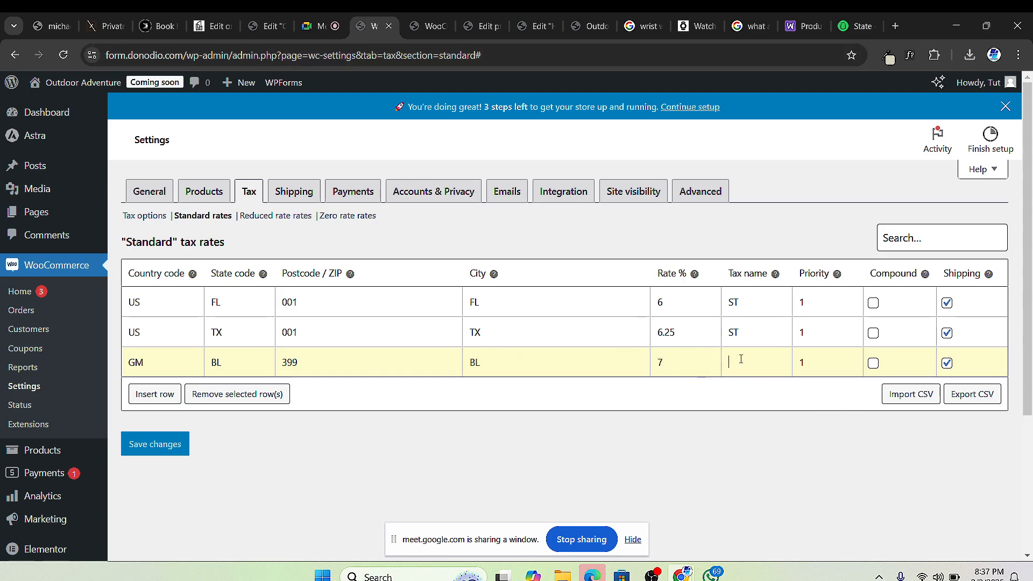
Step: Give the GM/BL row a 7% rate named ST and save the standard rates
{"action": "type", "text": "ST"}
{"action": "left_click", "coordinate": [168, 453]}
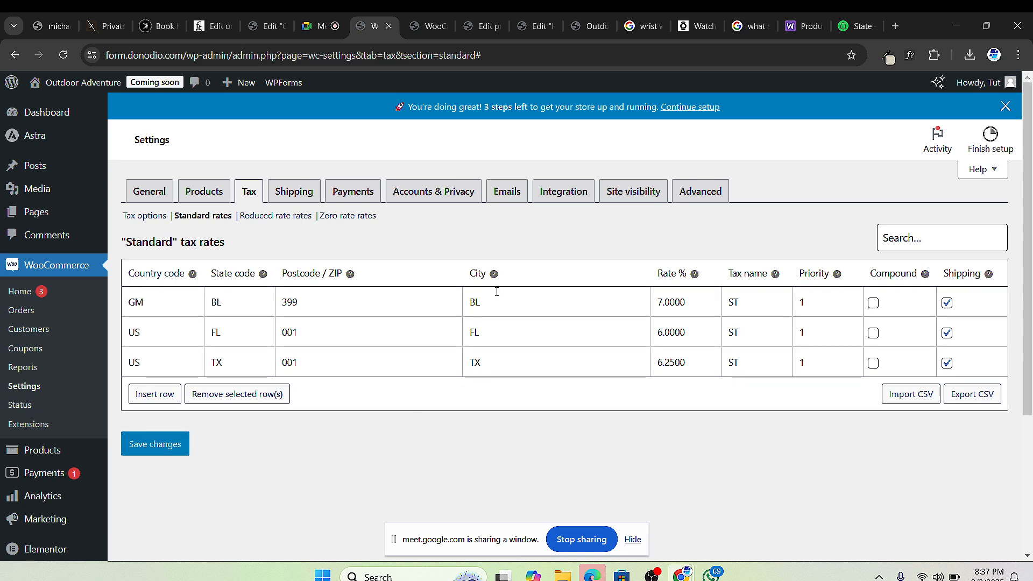
{"action": "left_click", "coordinate": [295, 216]}
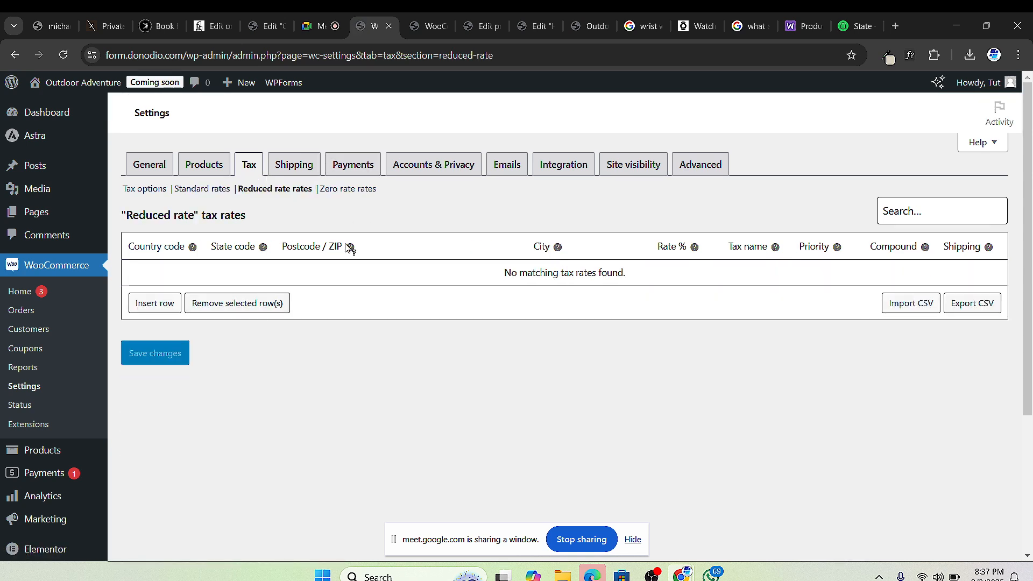
{"action": "left_click", "coordinate": [352, 200]}
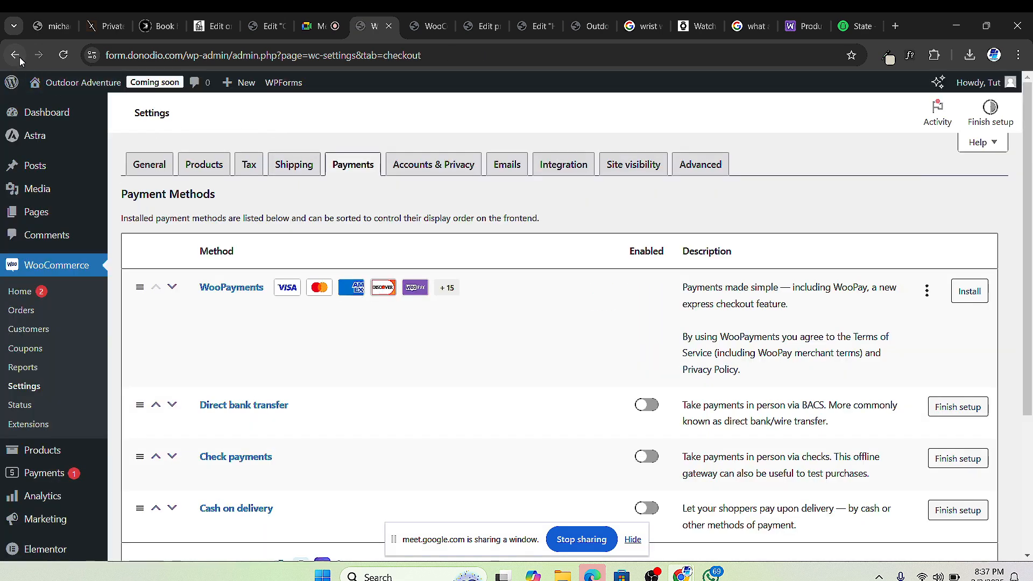
{"action": "left_click", "coordinate": [16, 56]}
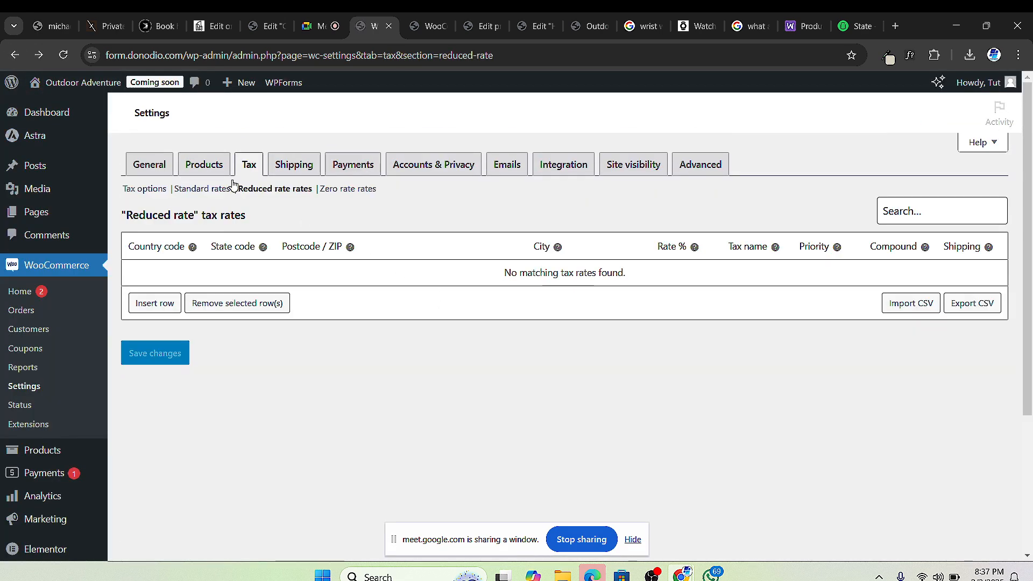
{"action": "left_click", "coordinate": [218, 189]}
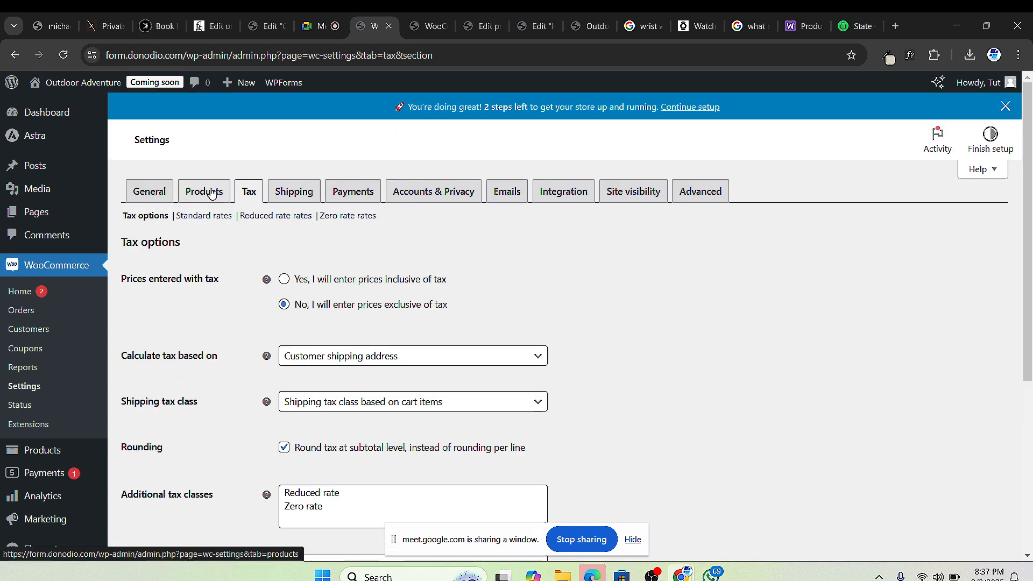
{"action": "left_click", "coordinate": [249, 191]}
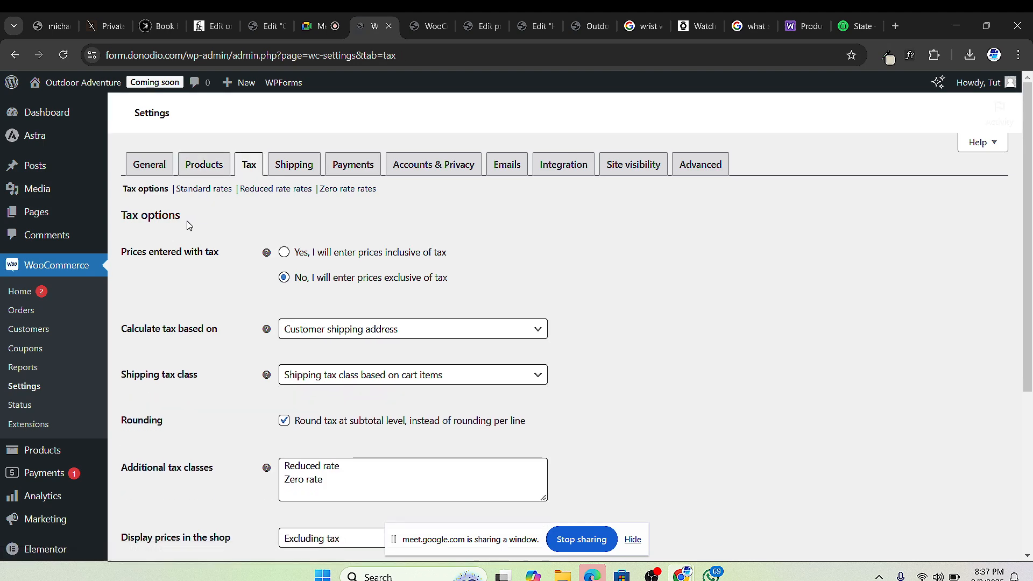
{"action": "left_click", "coordinate": [206, 188]}
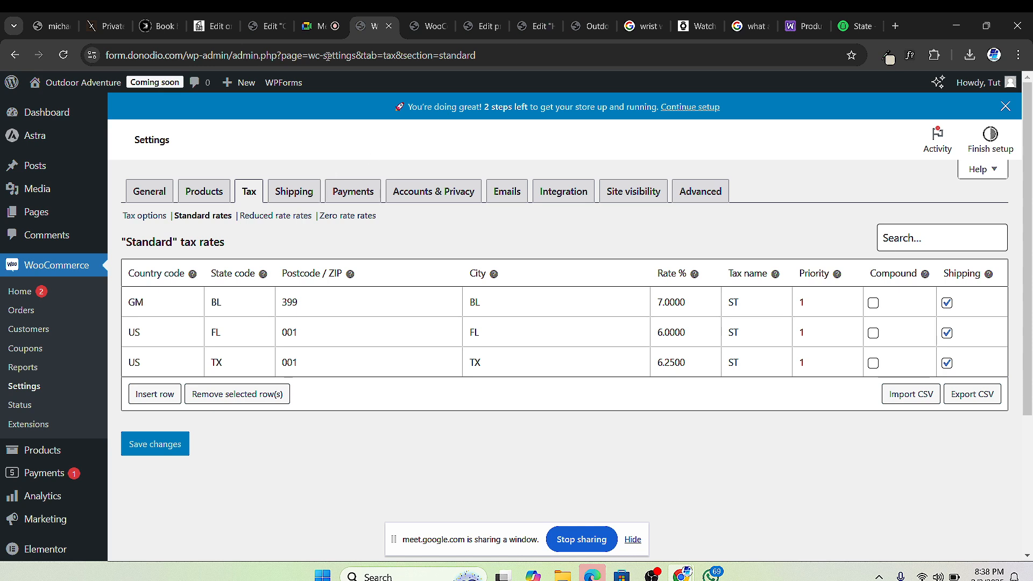
Step: On the Advanced settings, choose Sample Page (ID: 2) as the terms and conditions page
{"action": "left_click", "coordinate": [714, 199]}
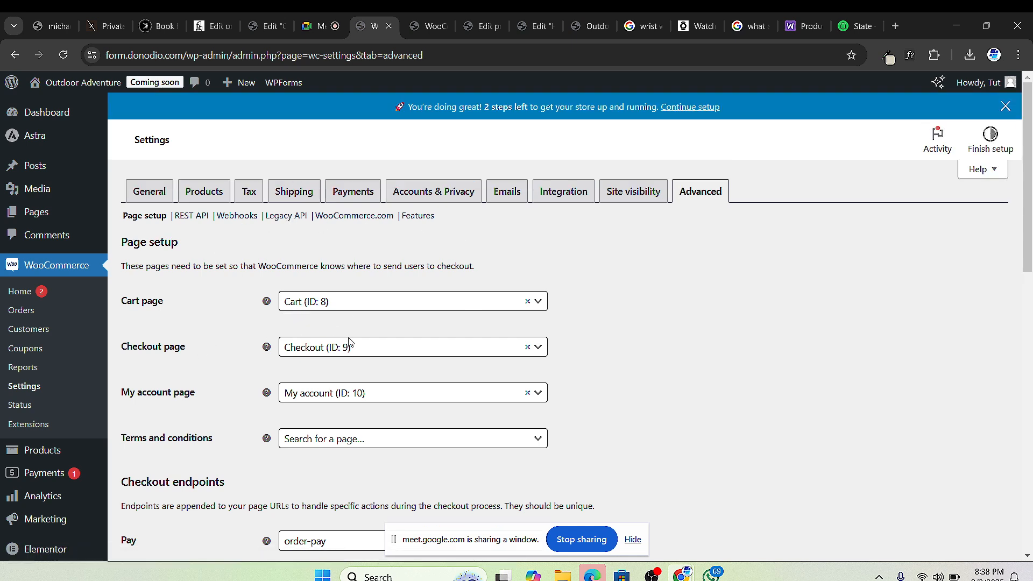
{"action": "scroll", "coordinate": [387, 369], "scroll_direction": "down", "scroll_amount": 1}
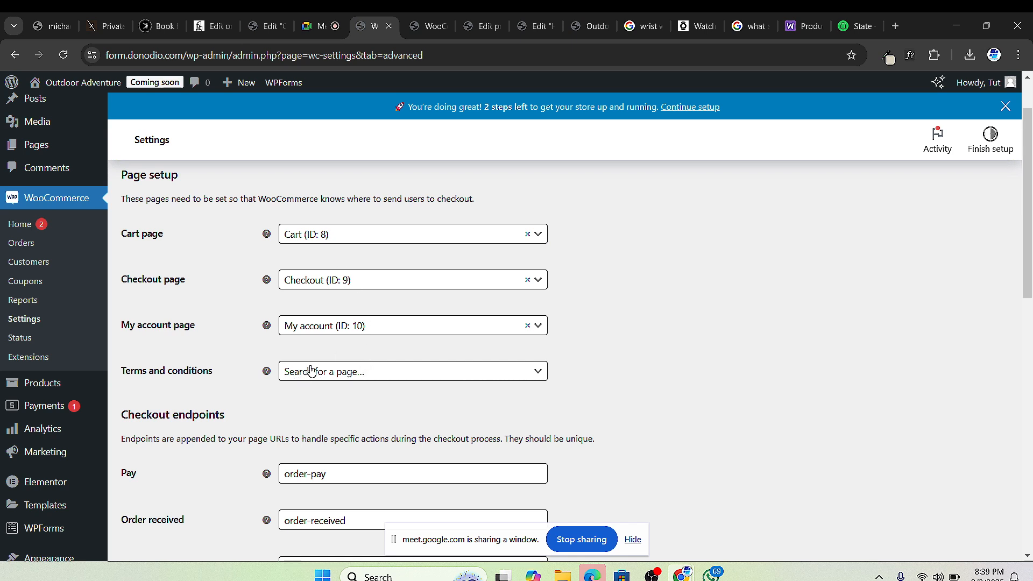
{"action": "left_click", "coordinate": [415, 374]}
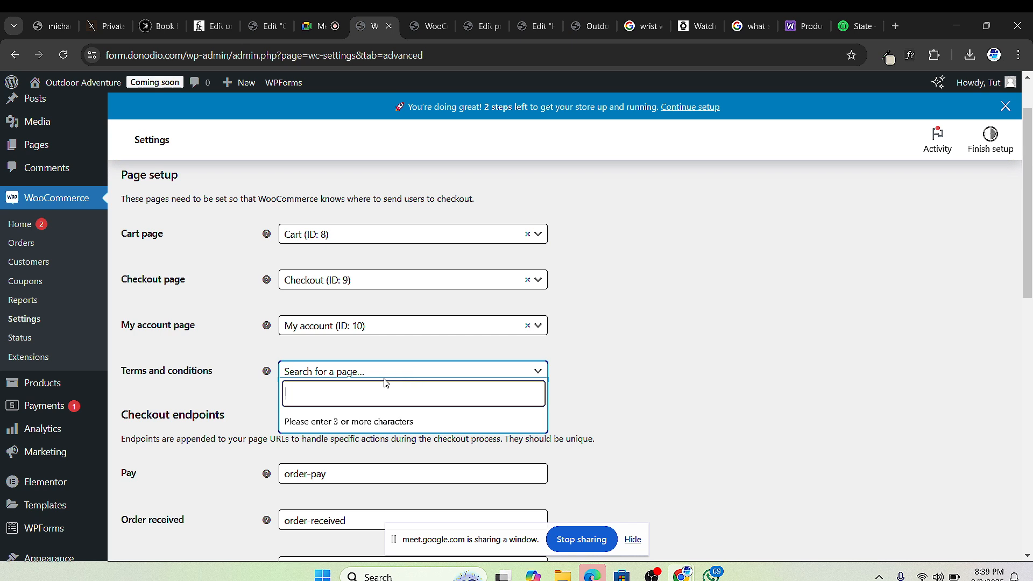
{"action": "type", "text": "SAM"}
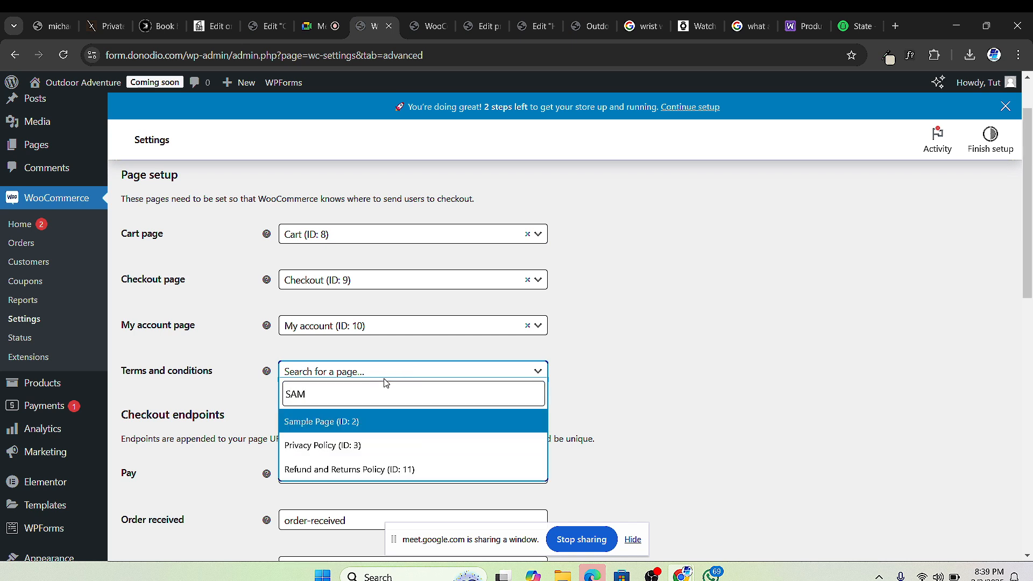
{"action": "left_click", "coordinate": [339, 424]}
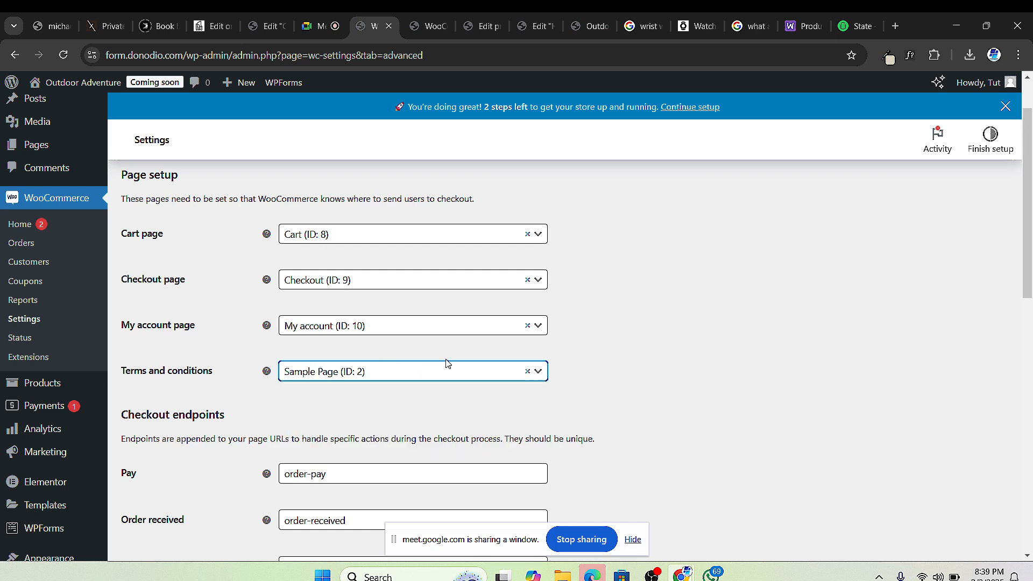
Step: Look over the rest of the Advanced page setup options and save the changes
{"action": "scroll", "coordinate": [376, 363], "scroll_direction": "down", "scroll_amount": 3}
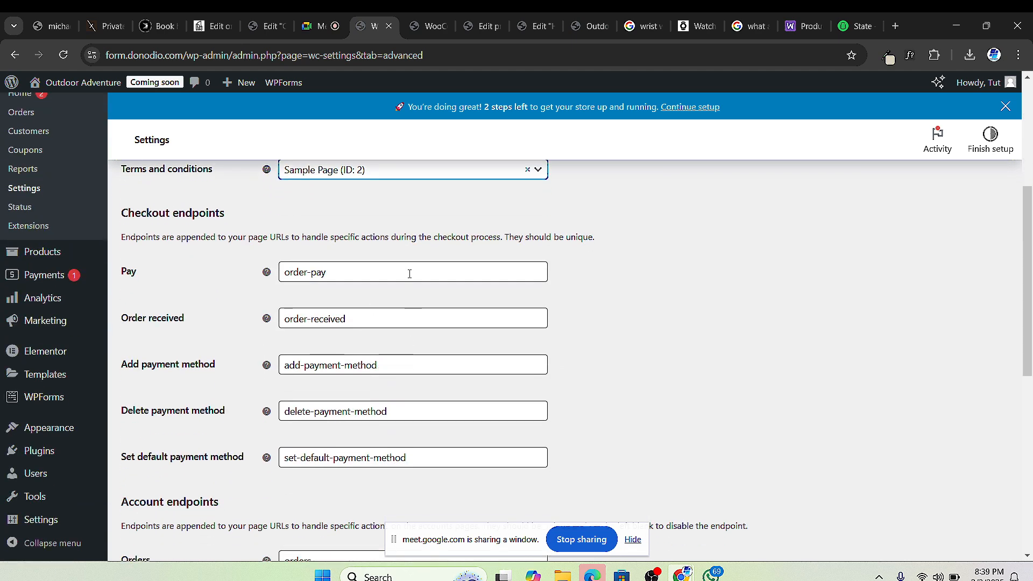
{"action": "scroll", "coordinate": [409, 274], "scroll_direction": "up", "scroll_amount": 3}
{"action": "scroll", "coordinate": [426, 307], "scroll_direction": "down", "scroll_amount": 9}
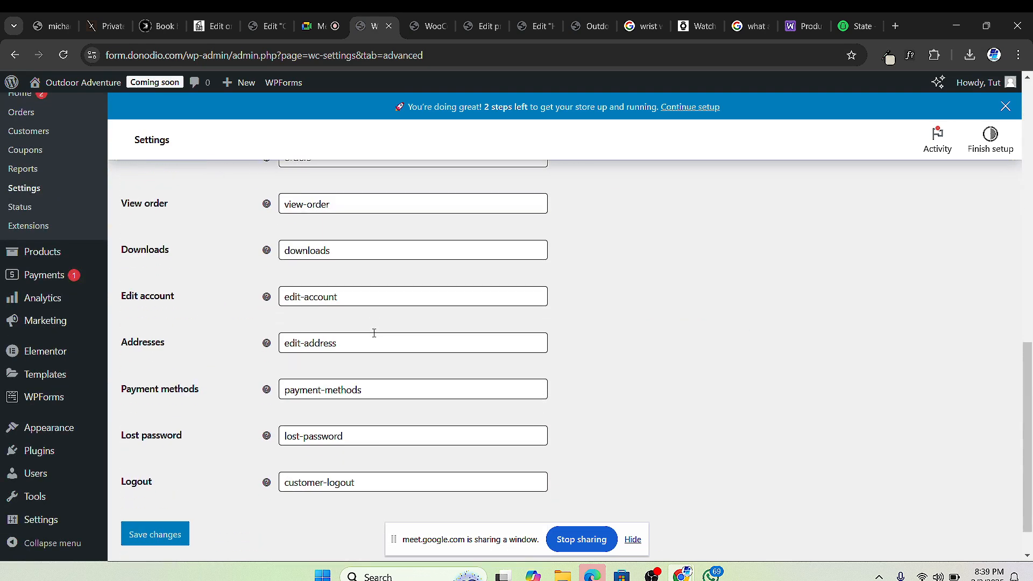
{"action": "scroll", "coordinate": [373, 333], "scroll_direction": "down", "scroll_amount": 1}
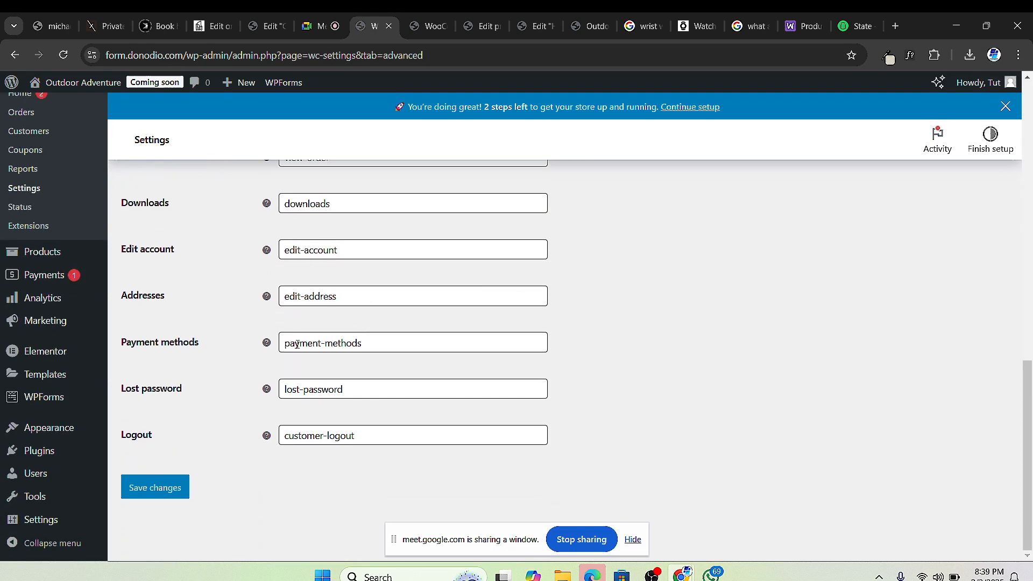
{"action": "scroll", "coordinate": [409, 335], "scroll_direction": "up", "scroll_amount": 8}
{"action": "scroll", "coordinate": [425, 335], "scroll_direction": "up", "scroll_amount": 4}
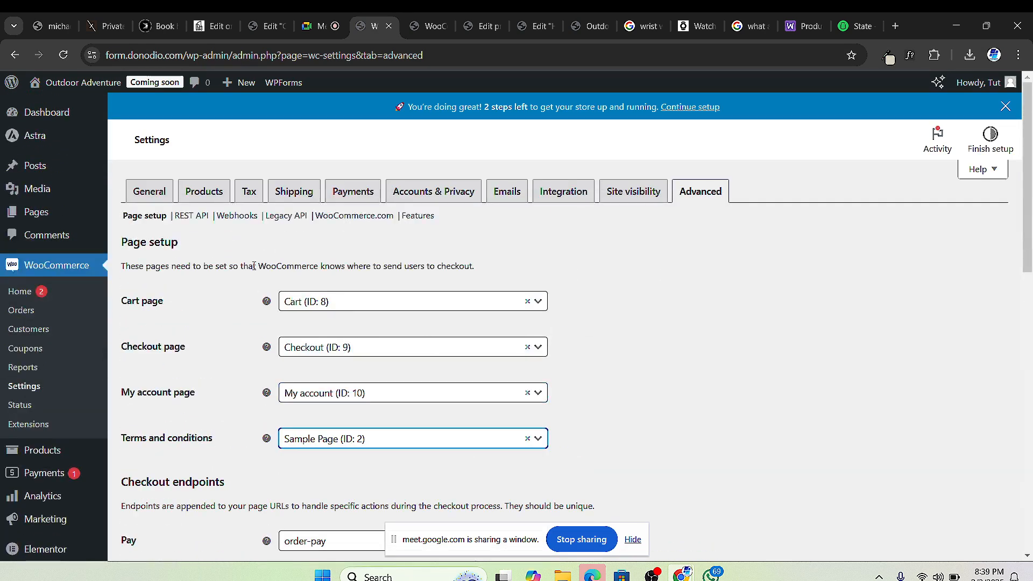
{"action": "scroll", "coordinate": [255, 264], "scroll_direction": "down", "scroll_amount": 1}
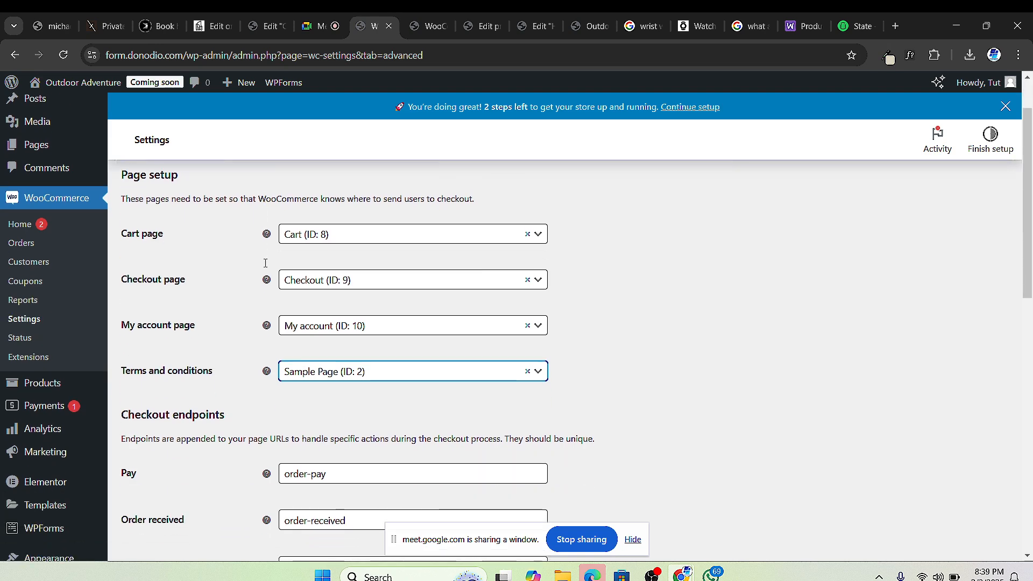
{"action": "scroll", "coordinate": [253, 201], "scroll_direction": "up", "scroll_amount": 1}
{"action": "scroll", "coordinate": [250, 204], "scroll_direction": "down", "scroll_amount": 1}
{"action": "scroll", "coordinate": [230, 215], "scroll_direction": "up", "scroll_amount": 1}
{"action": "scroll", "coordinate": [230, 216], "scroll_direction": "down", "scroll_amount": 12}
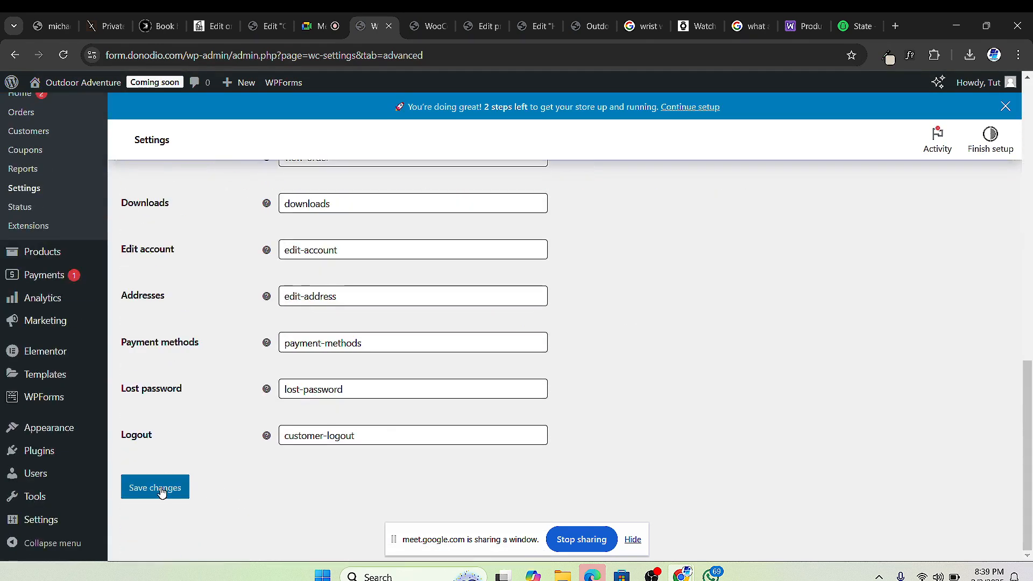
{"action": "left_click", "coordinate": [134, 490]}
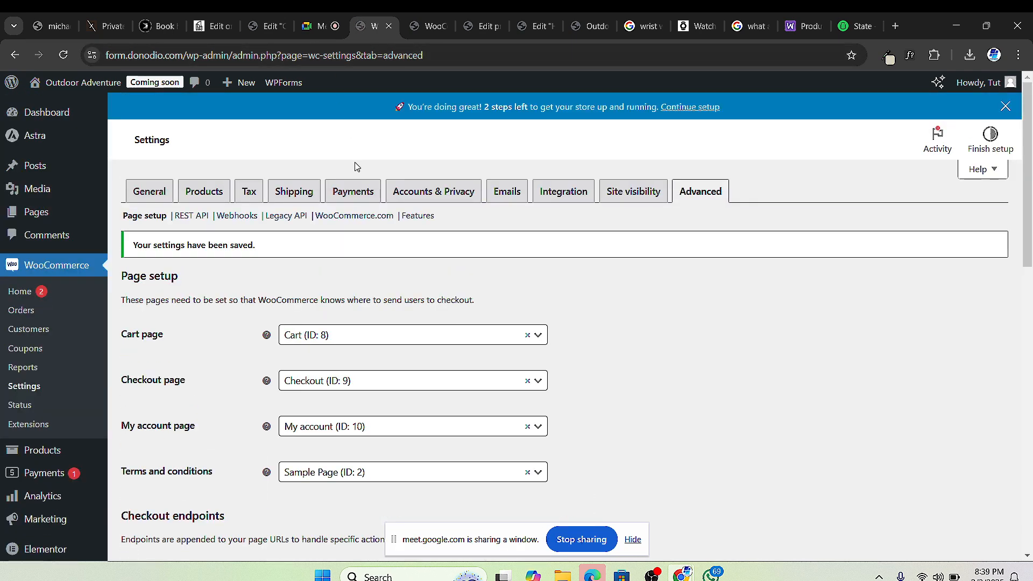
{"action": "left_click", "coordinate": [348, 194]}
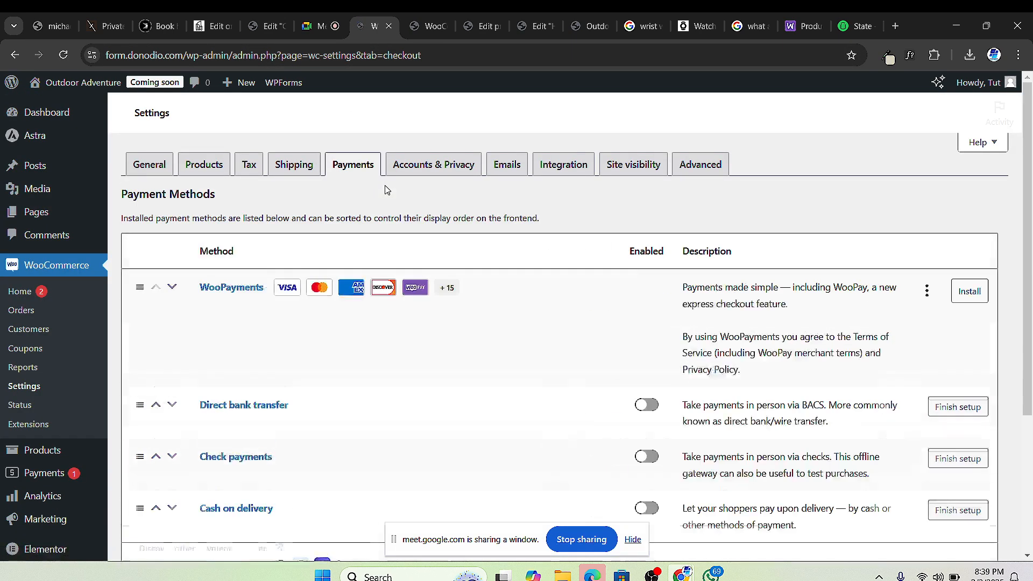
Step: Scroll through the listed payment methods, then move to the still-empty Shipping classes page
{"action": "scroll", "coordinate": [277, 300], "scroll_direction": "down", "scroll_amount": 1}
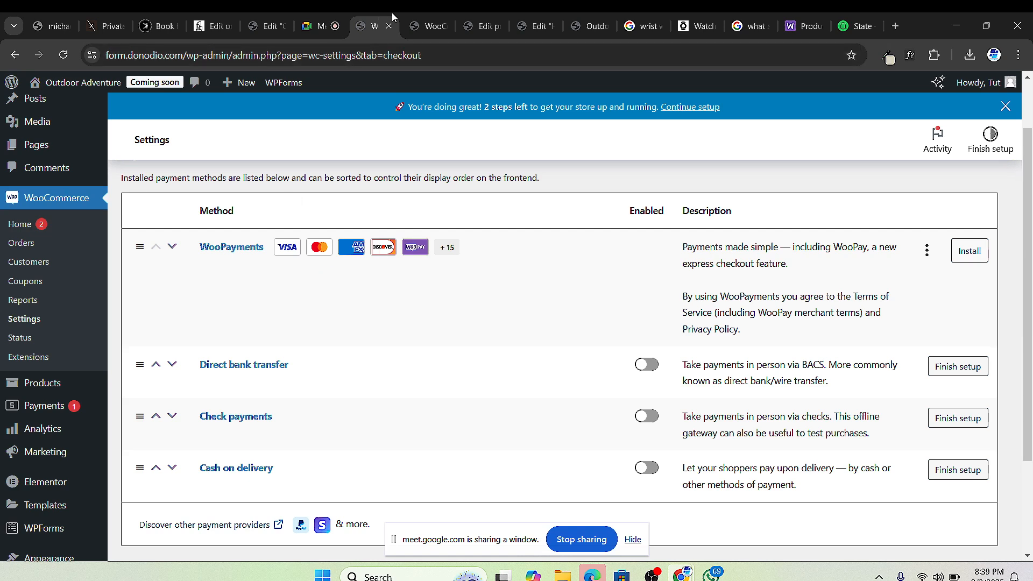
{"action": "left_click", "coordinate": [421, 30]}
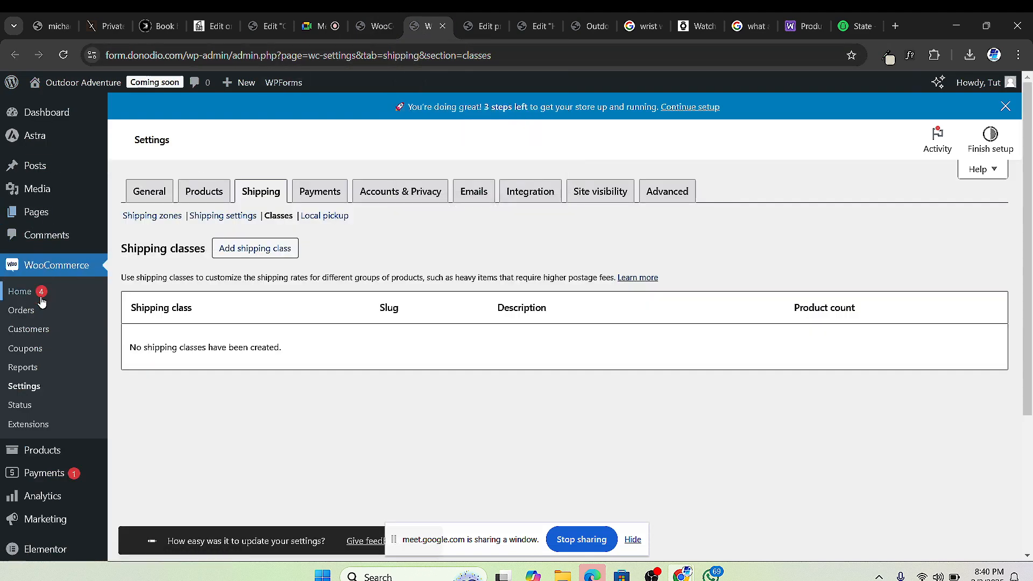
Step: List all products and open the Accelerator 2.0 watch's storefront page in a new tab
{"action": "scroll", "coordinate": [41, 425], "scroll_direction": "down", "scroll_amount": 1}
{"action": "mouse_move", "coordinate": [40, 392]}
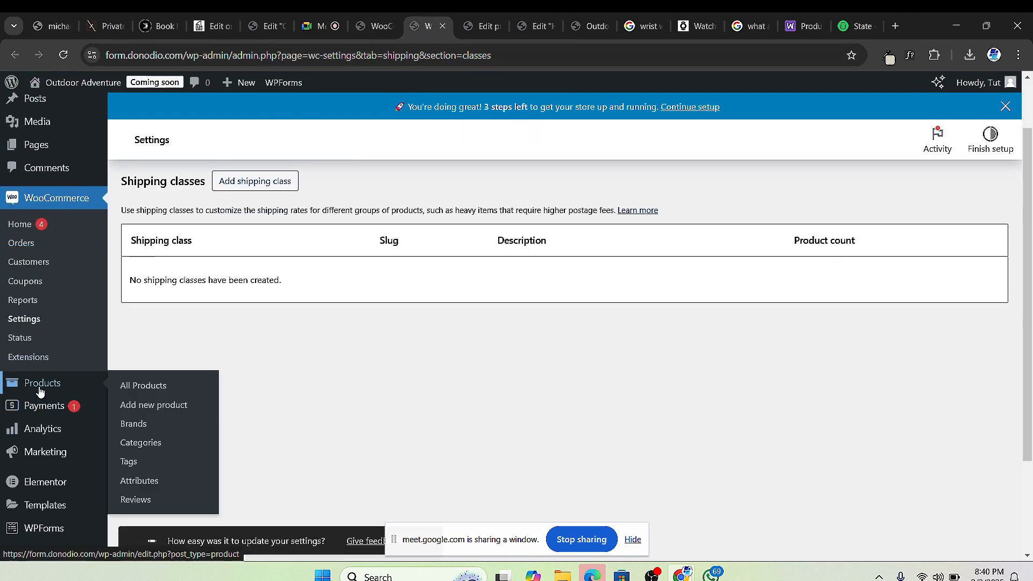
{"action": "left_click", "coordinate": [157, 388]}
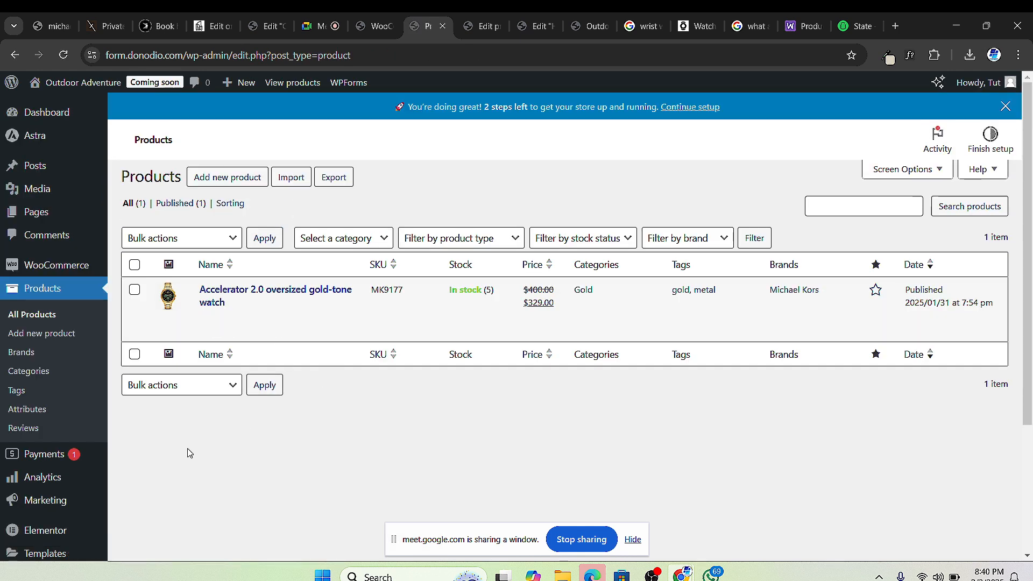
{"action": "mouse_move", "coordinate": [206, 340]}
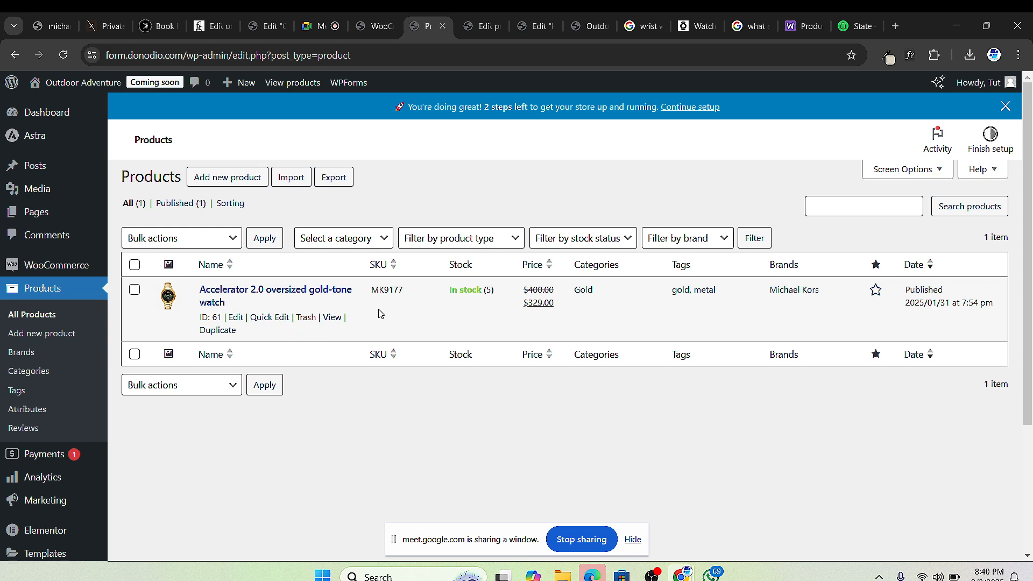
{"action": "right_click", "coordinate": [332, 319]}
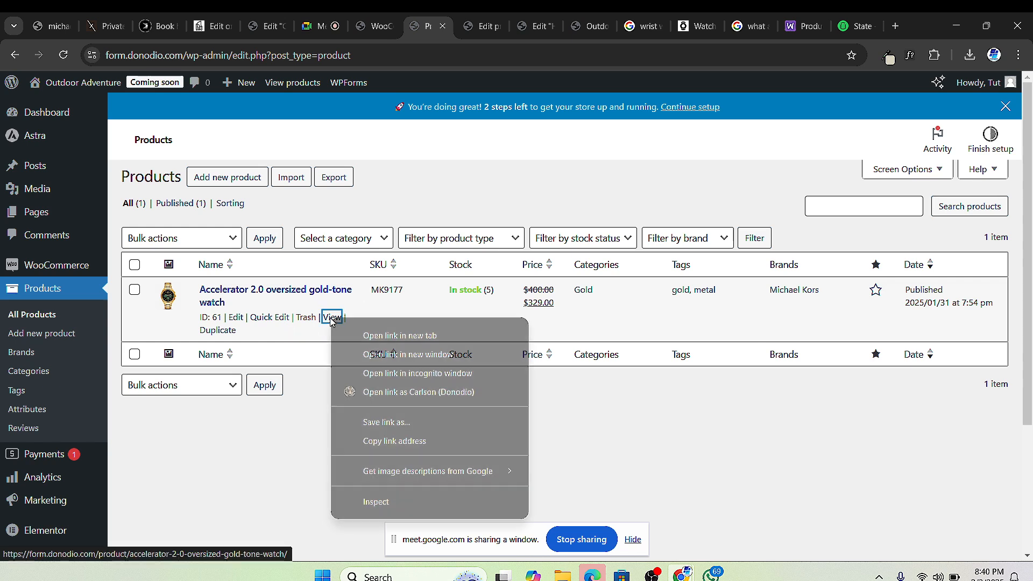
{"action": "left_click", "coordinate": [408, 335]}
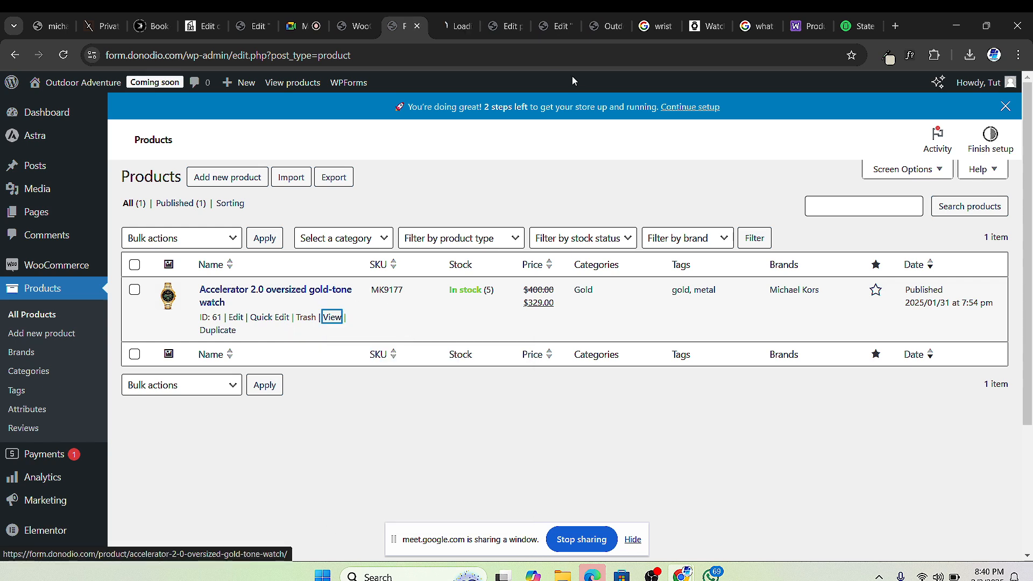
{"action": "left_click", "coordinate": [442, 21]}
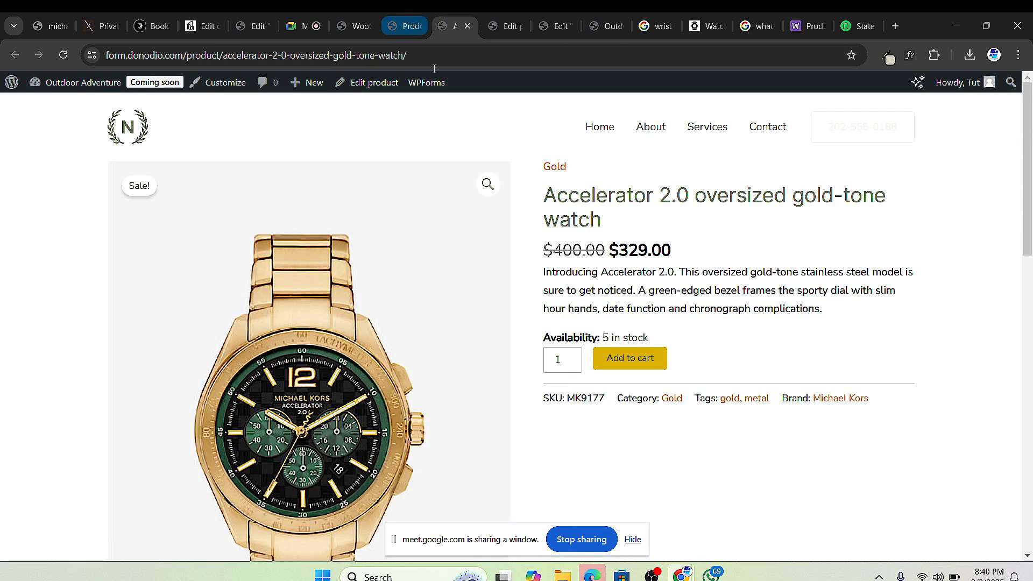
{"action": "left_click", "coordinate": [406, 28]}
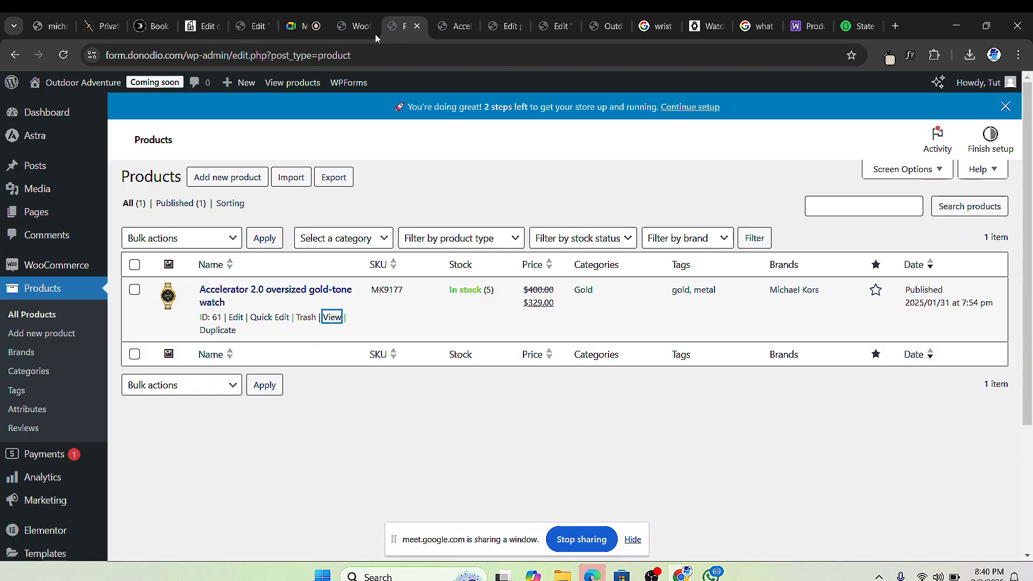
Step: Show Pages > All Pages, then return to the Accelerator 2.0 watch's product page
{"action": "mouse_move", "coordinate": [65, 211]}
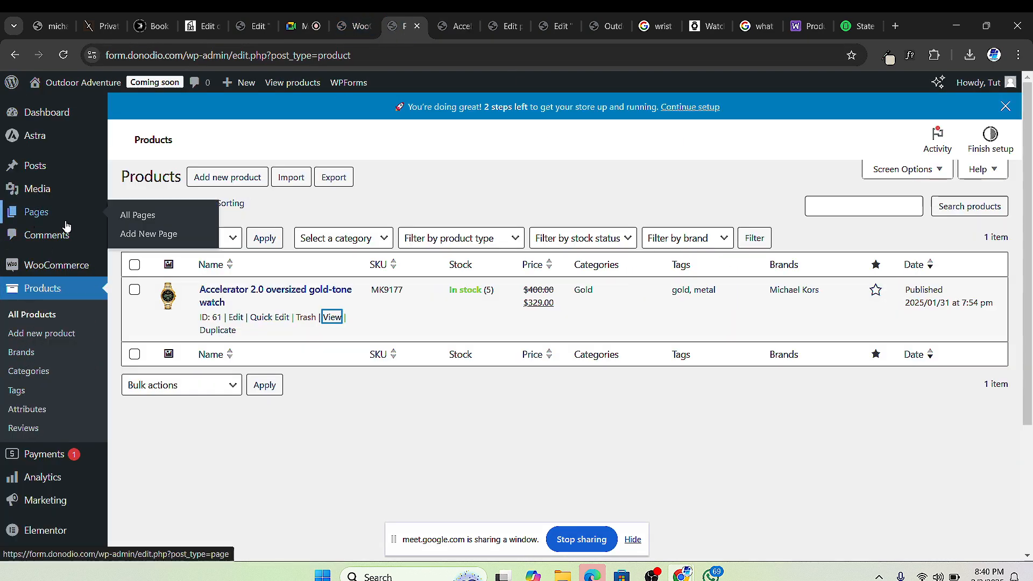
{"action": "left_click", "coordinate": [134, 217]}
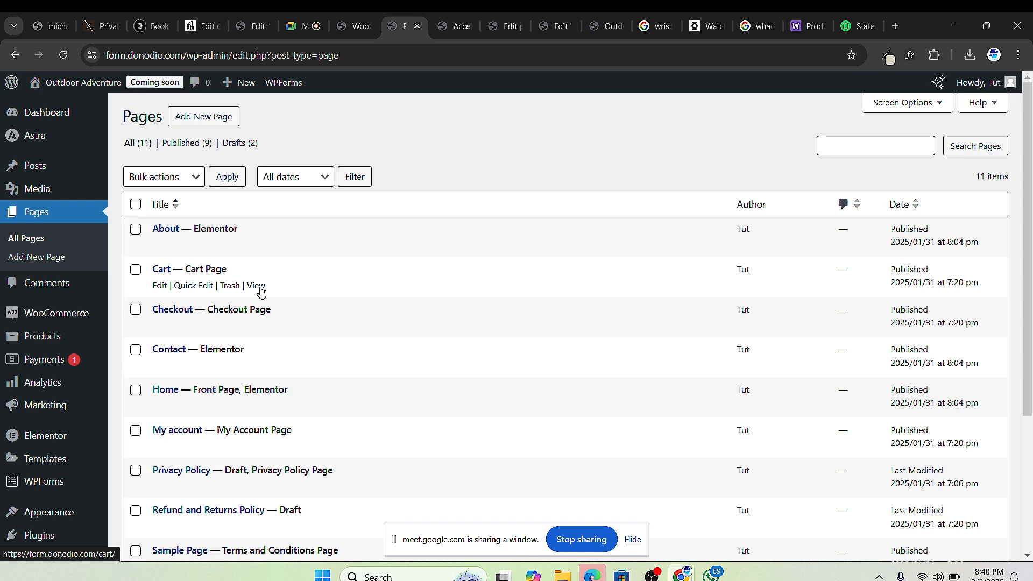
{"action": "left_click", "coordinate": [457, 26]}
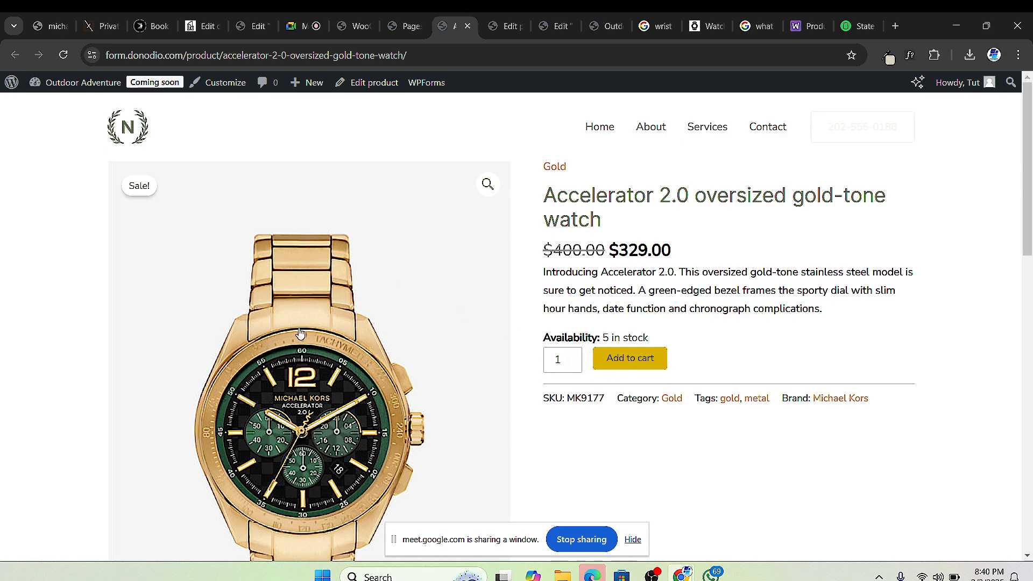
Step: Add the $329.00 Accelerator 2.0 watch to the cart from its product page
{"action": "scroll", "coordinate": [344, 349], "scroll_direction": "down", "scroll_amount": 2}
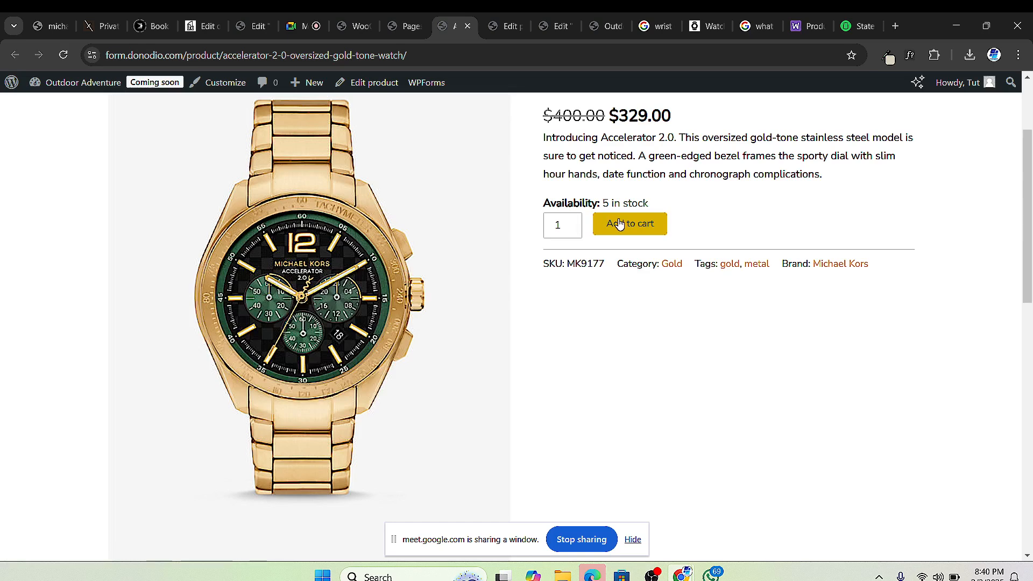
{"action": "scroll", "coordinate": [780, 177], "scroll_direction": "up", "scroll_amount": 2}
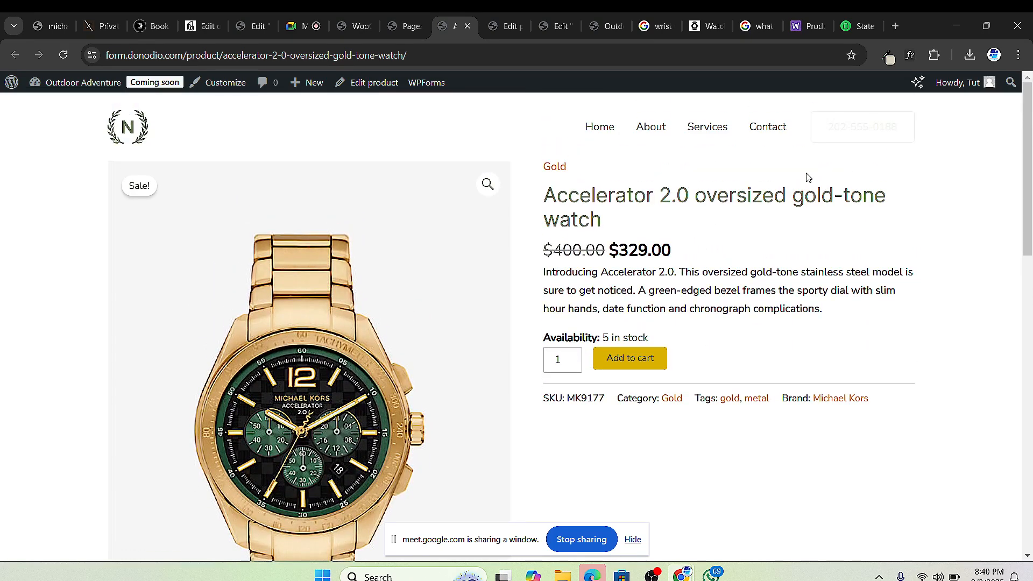
{"action": "left_click", "coordinate": [635, 362]}
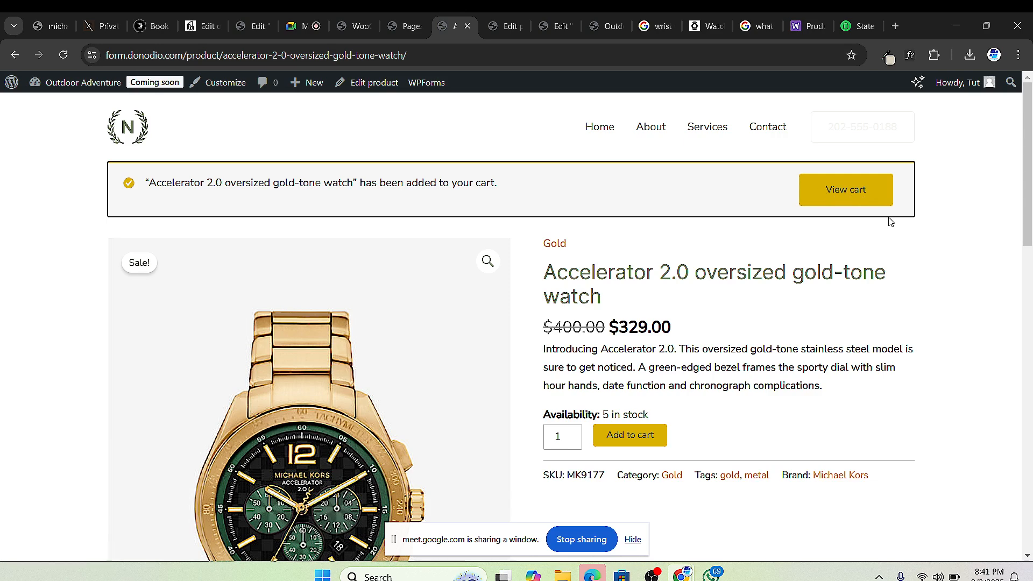
{"action": "scroll", "coordinate": [678, 323], "scroll_direction": "down", "scroll_amount": 2}
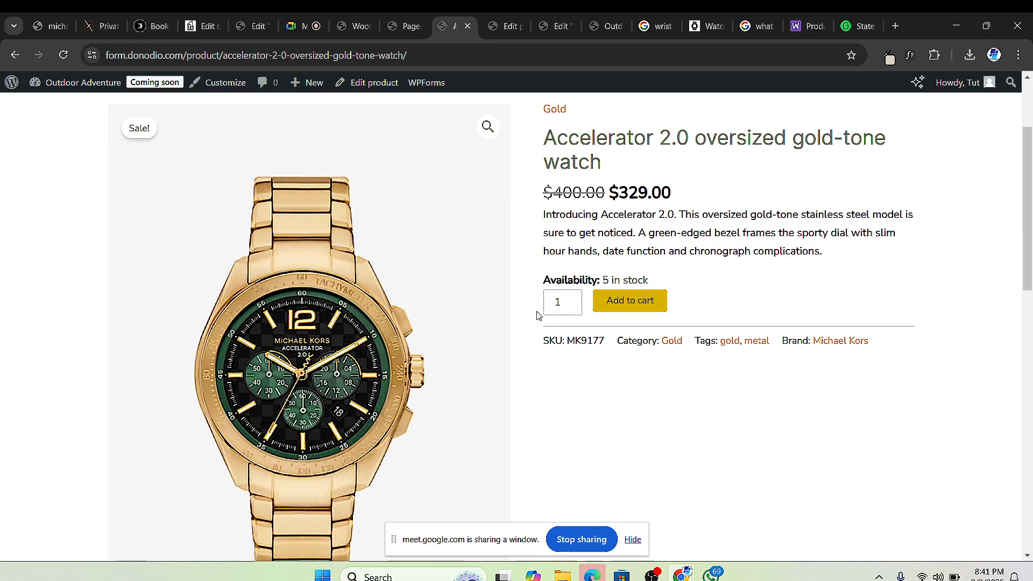
Step: Add the watch again, view the cart, and highlight the $400.00 original price and SAVE $71.00 badge
{"action": "left_click", "coordinate": [667, 296]}
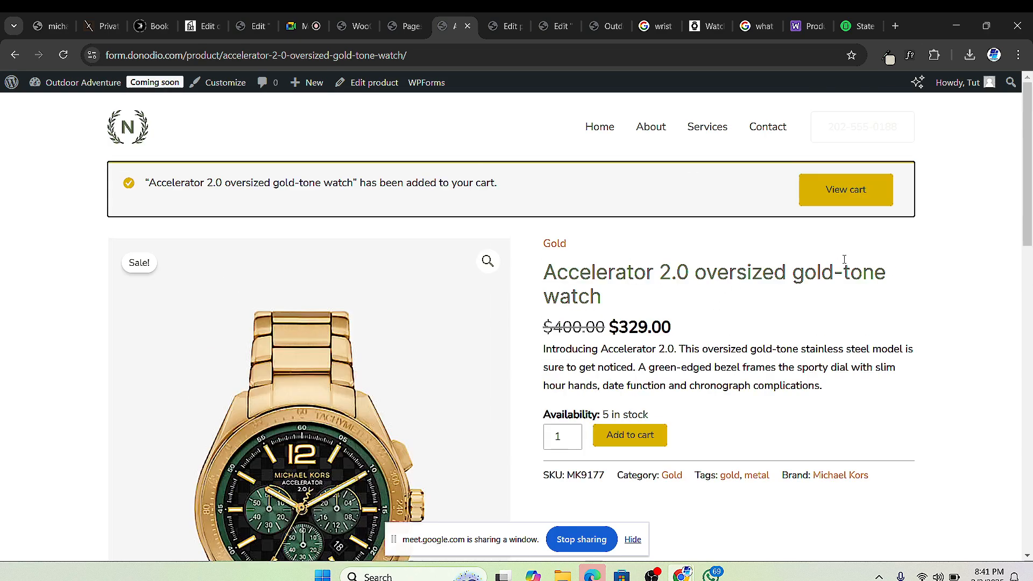
{"action": "left_click", "coordinate": [854, 195]}
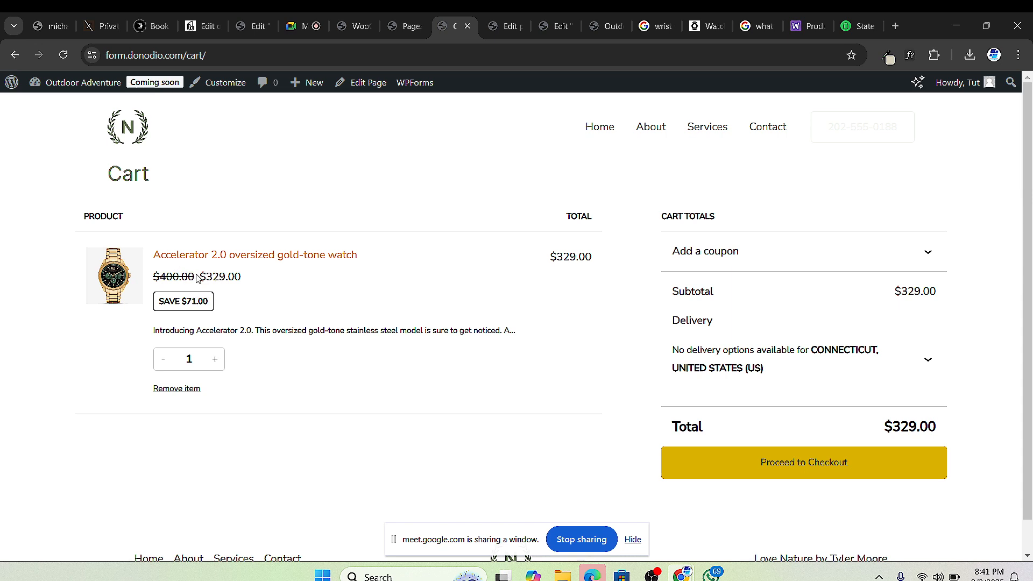
{"action": "left_click_drag", "start_coordinate": [195, 275], "coordinate": [180, 273]}
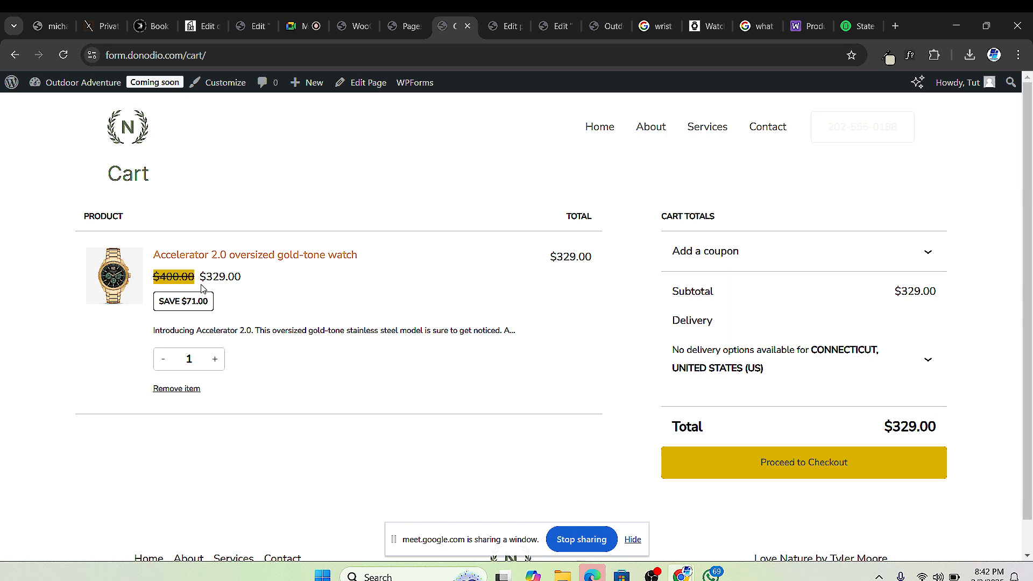
{"action": "left_click_drag", "start_coordinate": [219, 303], "coordinate": [164, 312]}
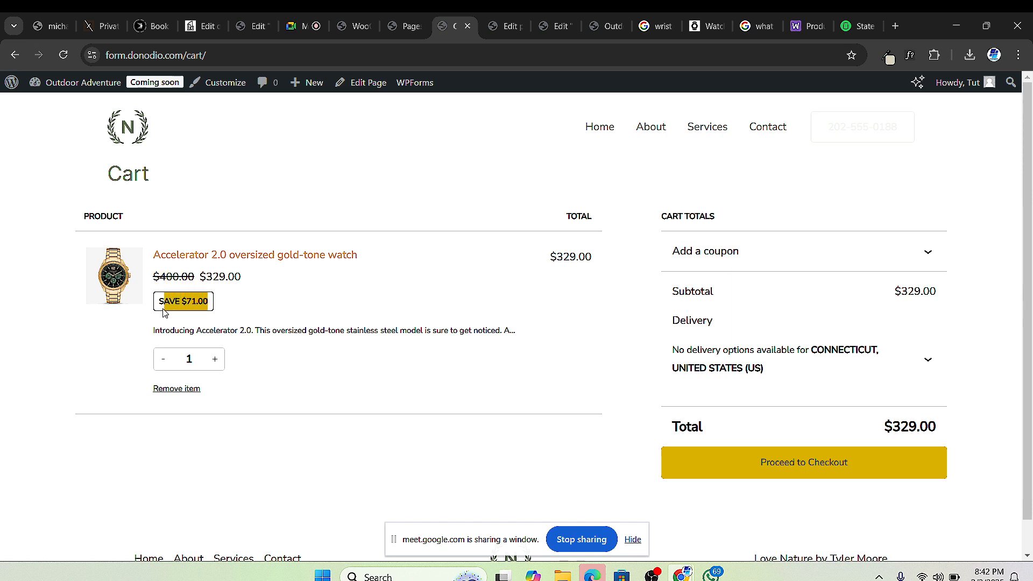
{"action": "left_click", "coordinate": [240, 282]}
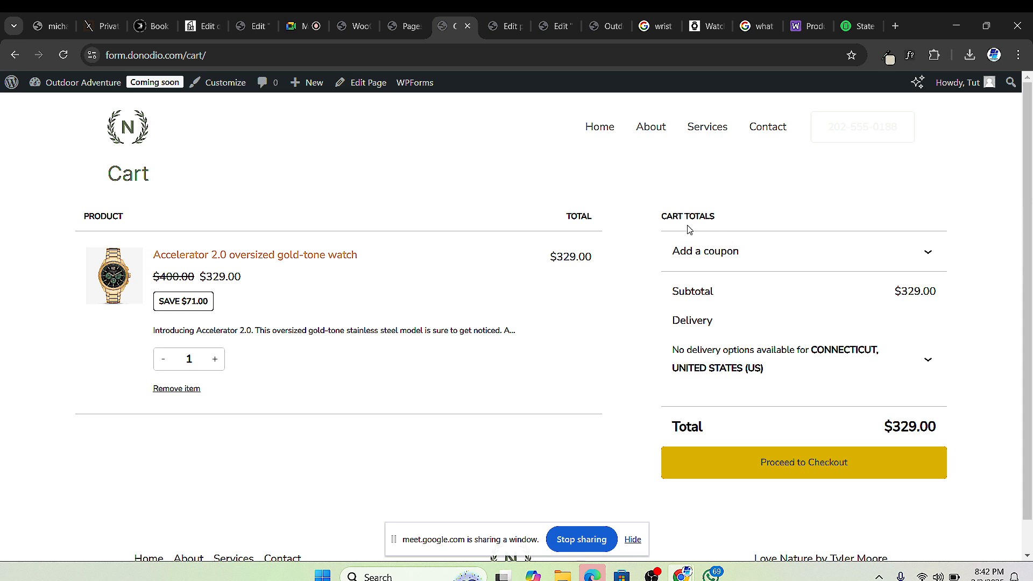
Step: Open the Add a coupon field in Cart Totals, glance at the Pages and payments tabs, then return to the cart
{"action": "left_click", "coordinate": [922, 258]}
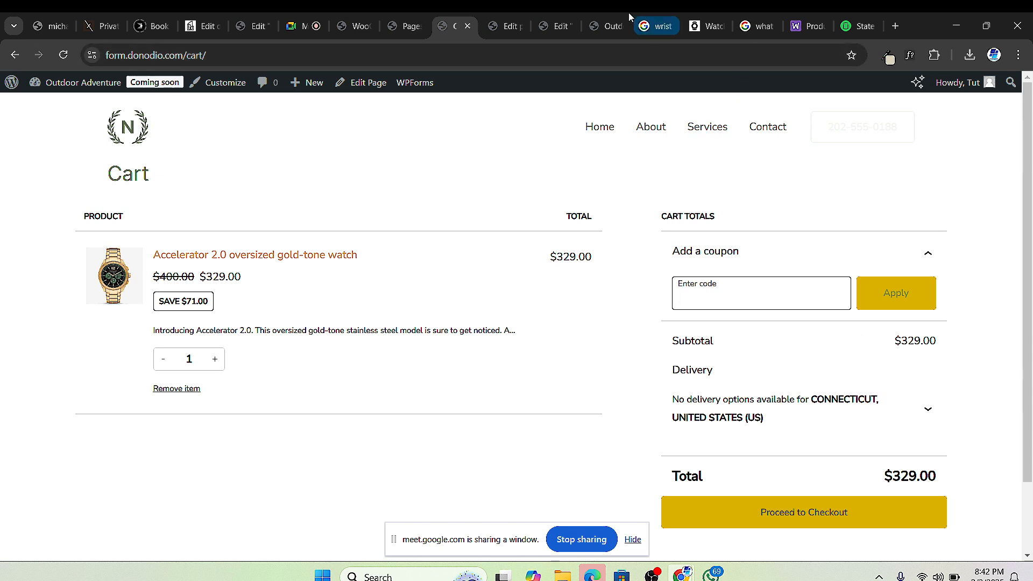
{"action": "left_click", "coordinate": [410, 37]}
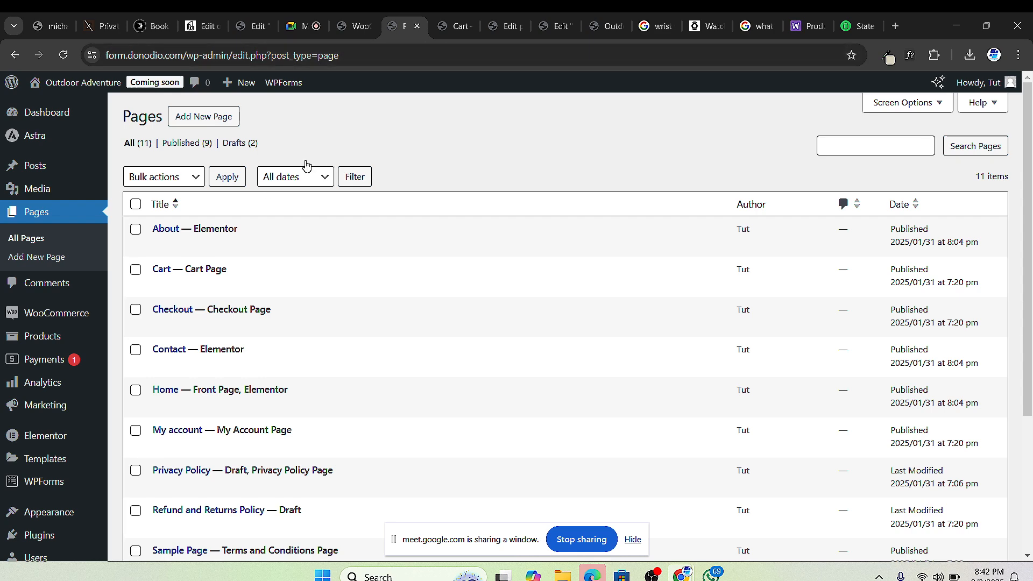
{"action": "left_click", "coordinate": [354, 38]}
{"action": "left_click", "coordinate": [456, 30]}
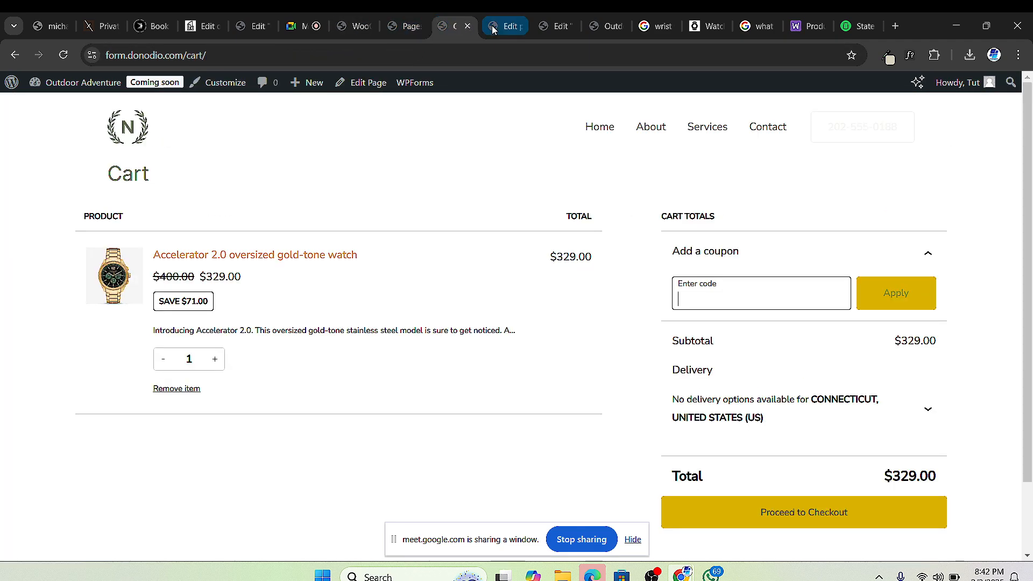
Step: Expand the cart's delivery form and set the state to Texas and the city to 'va'
{"action": "left_click", "coordinate": [931, 412]}
{"action": "scroll", "coordinate": [804, 440], "scroll_direction": "down", "scroll_amount": 3}
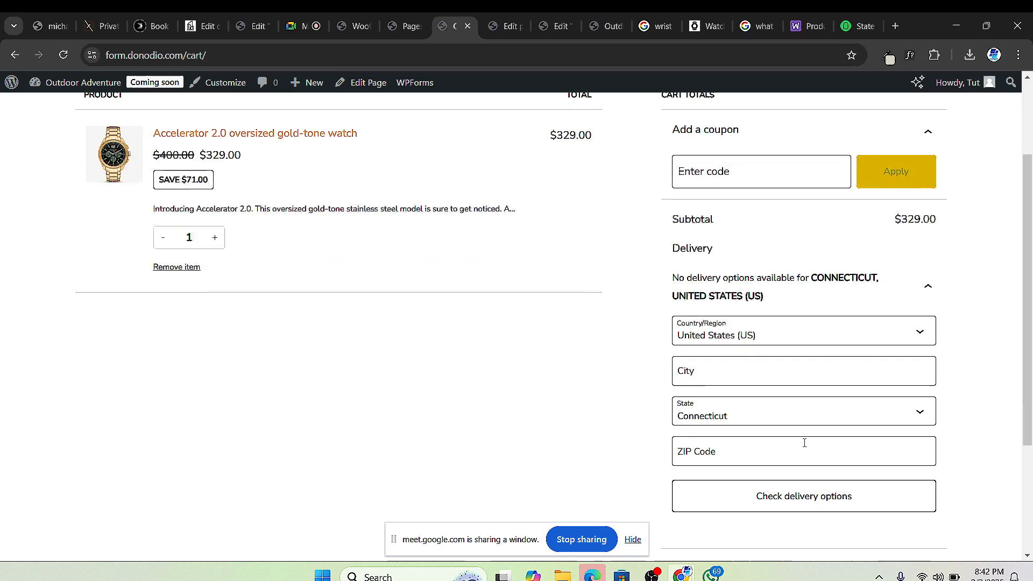
{"action": "left_click", "coordinate": [766, 398]}
{"action": "scroll", "coordinate": [749, 296], "scroll_direction": "down", "scroll_amount": 5}
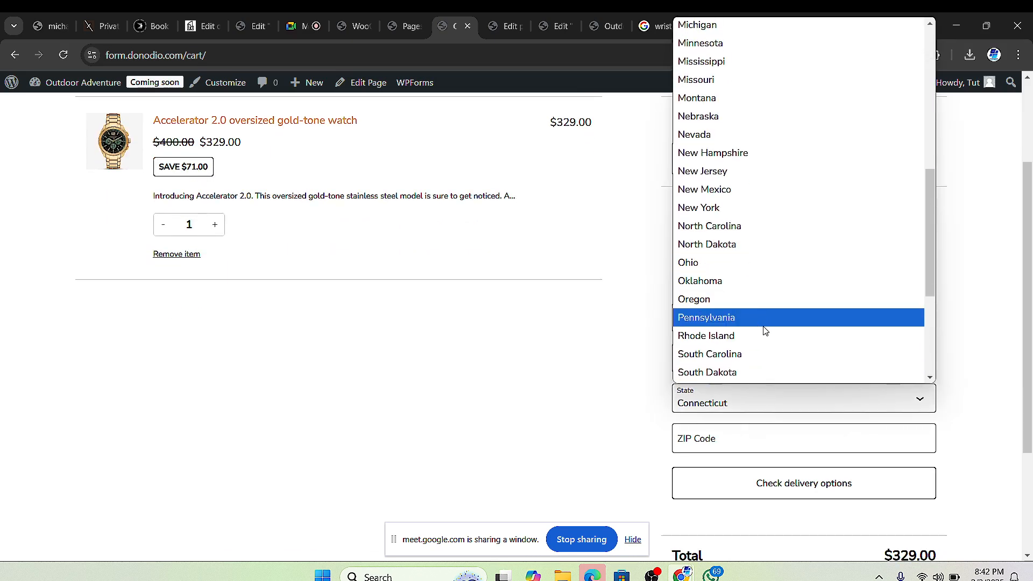
{"action": "scroll", "coordinate": [765, 330], "scroll_direction": "down", "scroll_amount": 4}
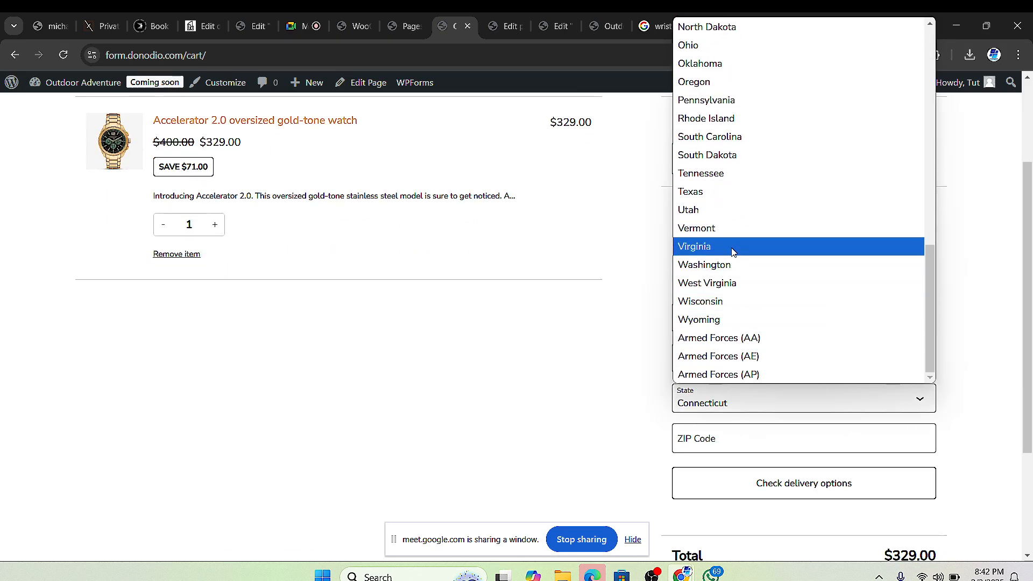
{"action": "left_click", "coordinate": [724, 194]}
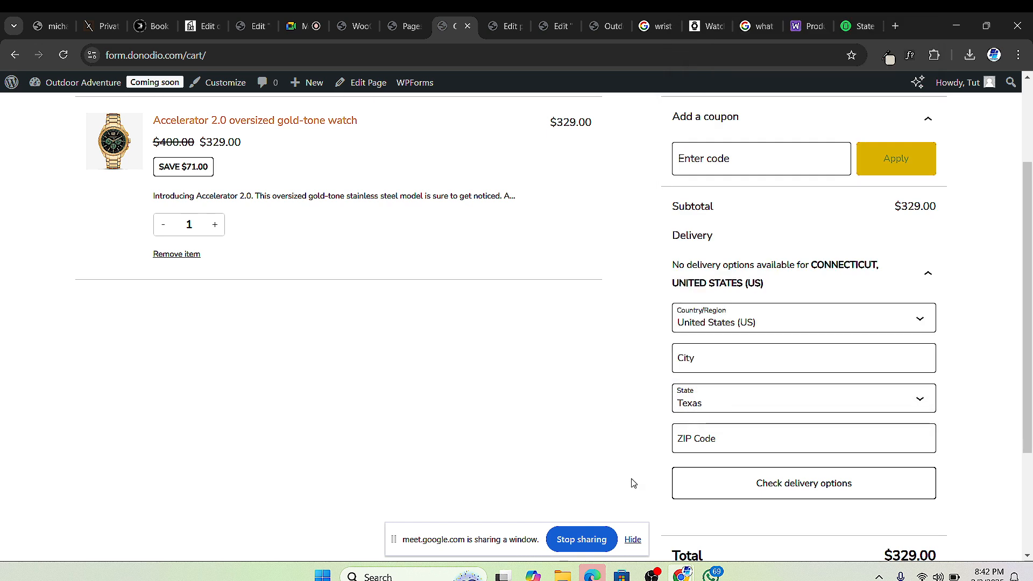
{"action": "left_click", "coordinate": [750, 357]}
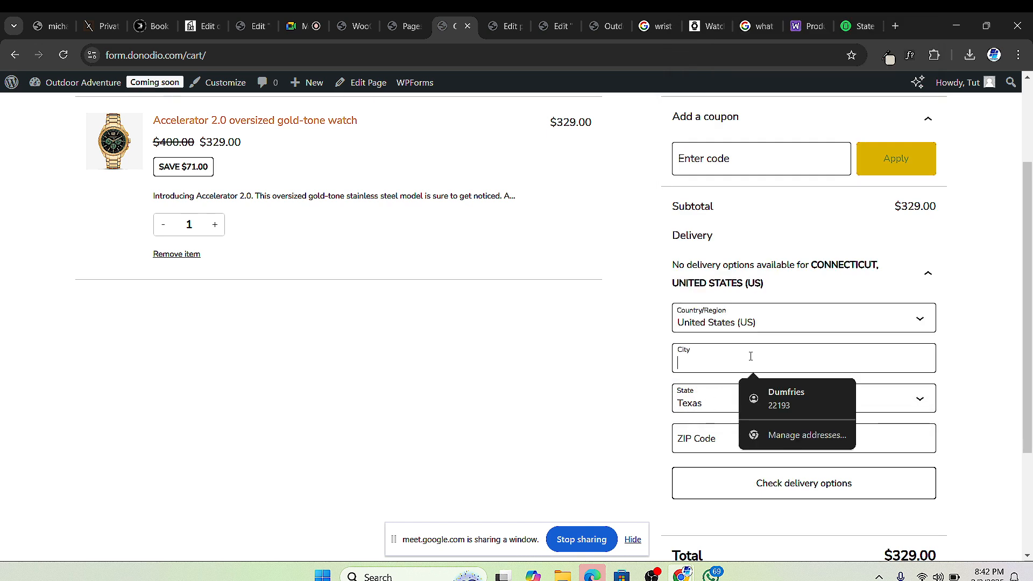
{"action": "type", "text": "va"}
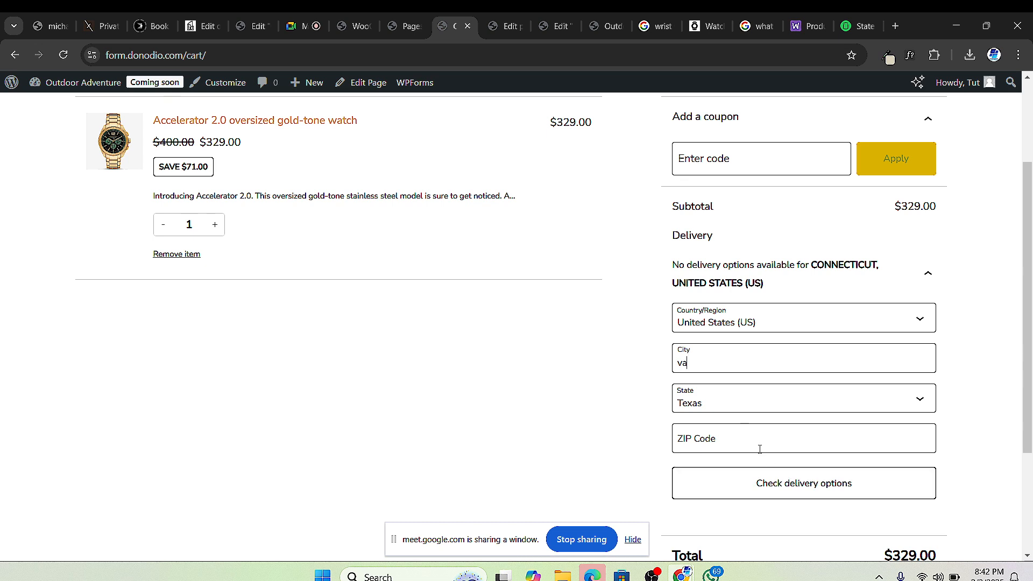
Step: Check delivery options, see the invalid ZIP code error, and focus the ZIP Code field
{"action": "scroll", "coordinate": [764, 446], "scroll_direction": "down", "scroll_amount": 1}
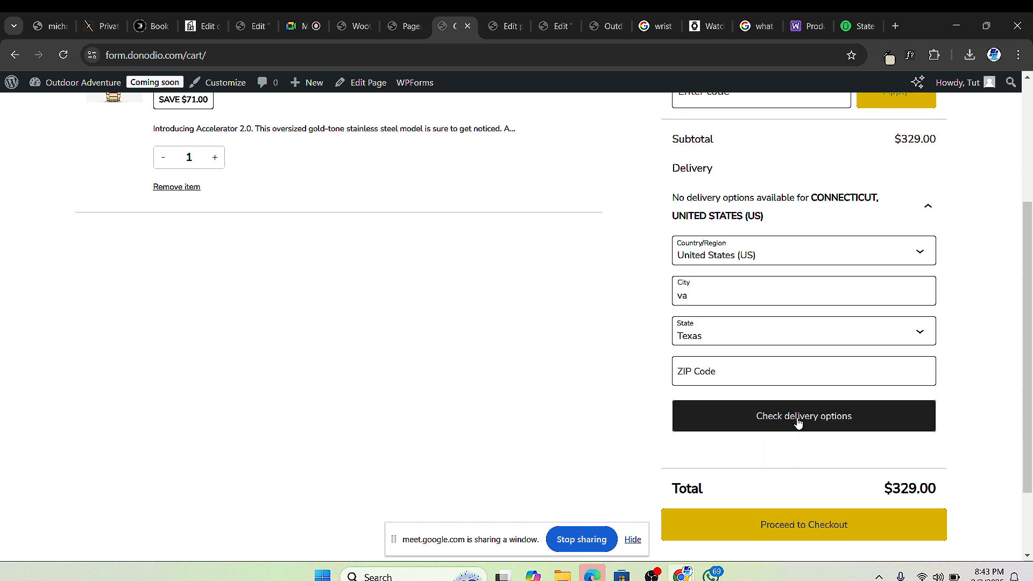
{"action": "left_click", "coordinate": [798, 422]}
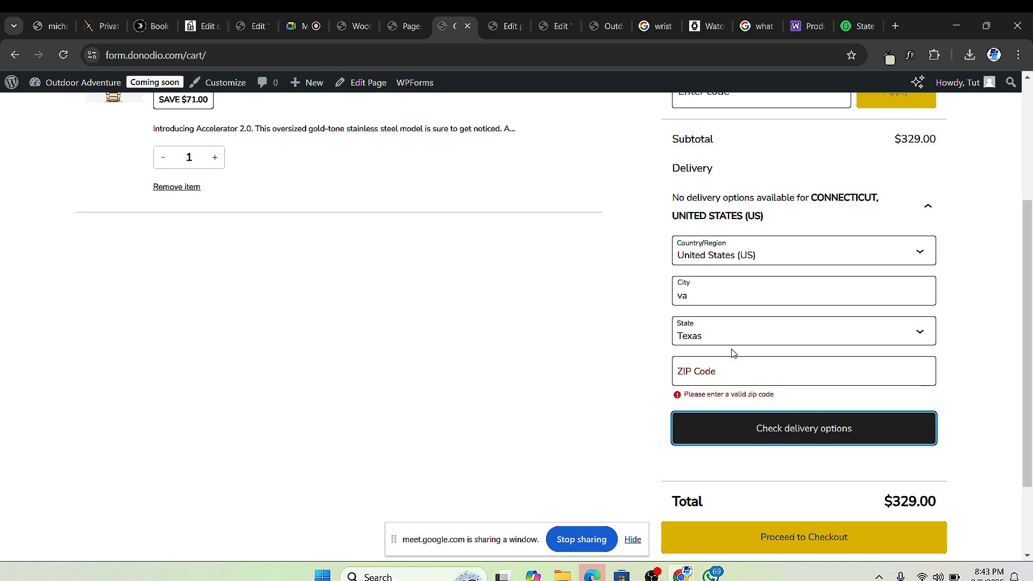
{"action": "left_click", "coordinate": [713, 367]}
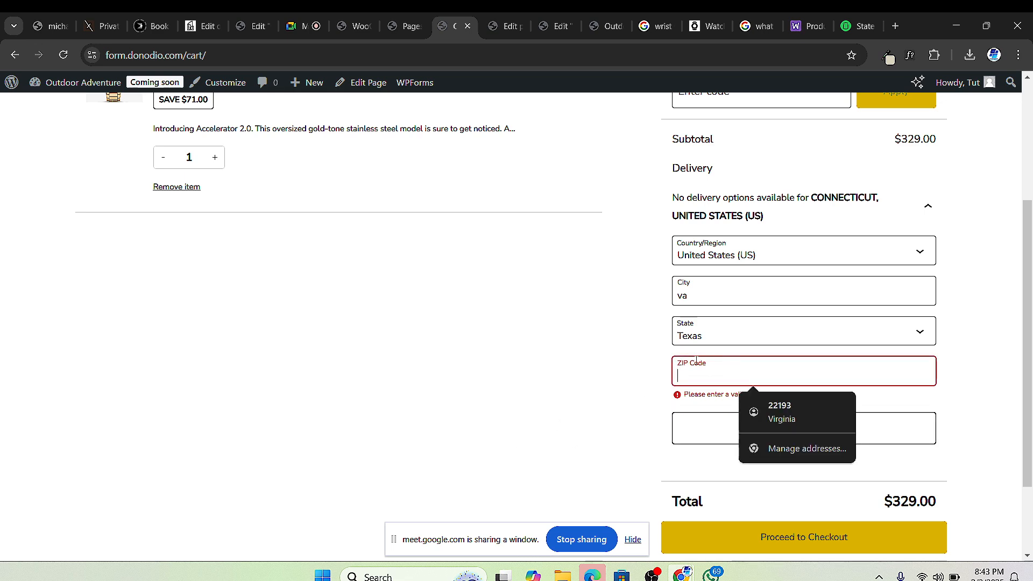
Step: Replace the earlier Google query with a search for 'texas zip' codes
{"action": "left_click", "coordinate": [757, 27]}
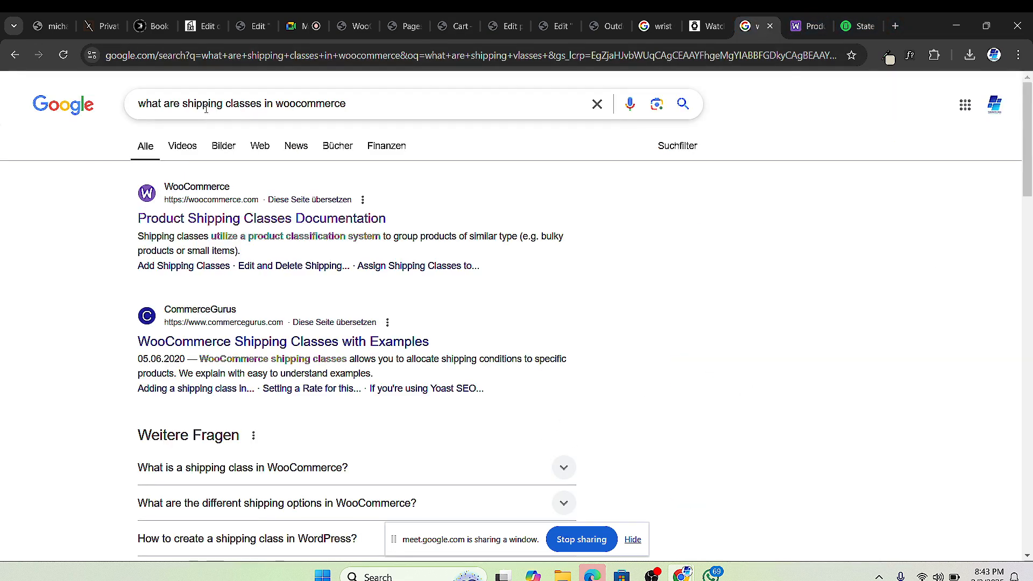
{"action": "left_click", "coordinate": [260, 104]}
{"action": "triple_click", "coordinate": [260, 103]}
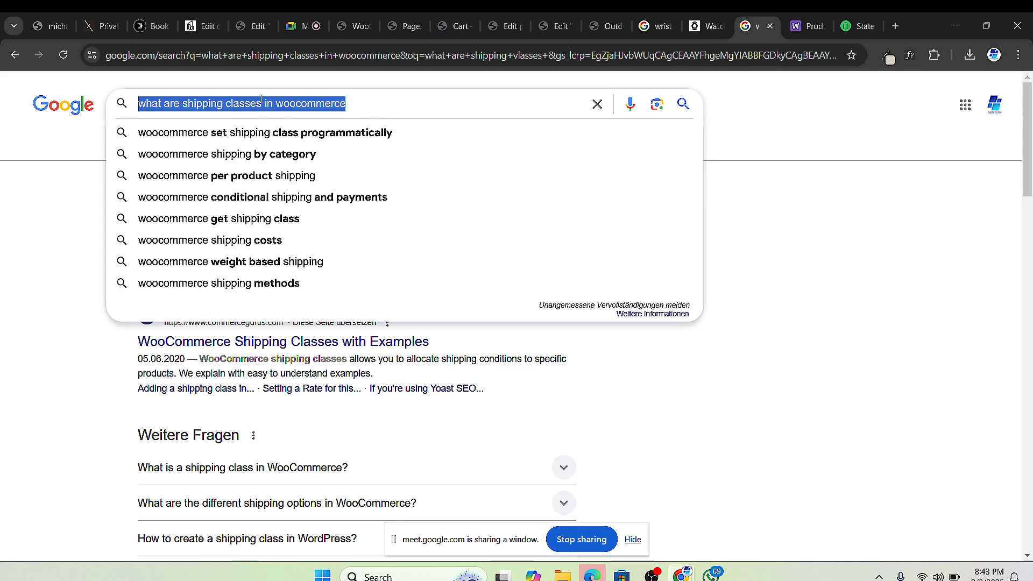
{"action": "type", "text": "texas zip"}
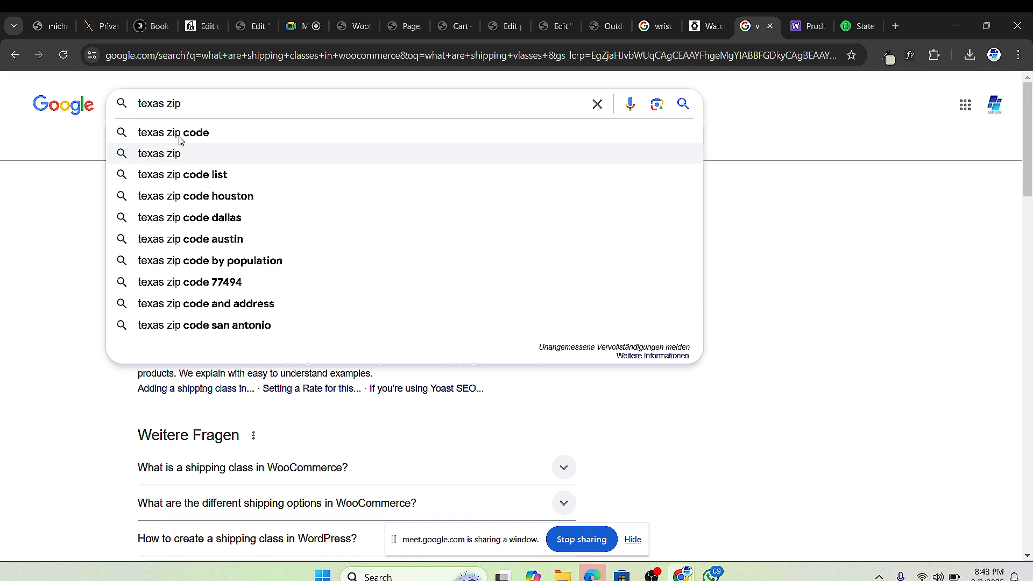
{"action": "left_click", "coordinate": [224, 174]}
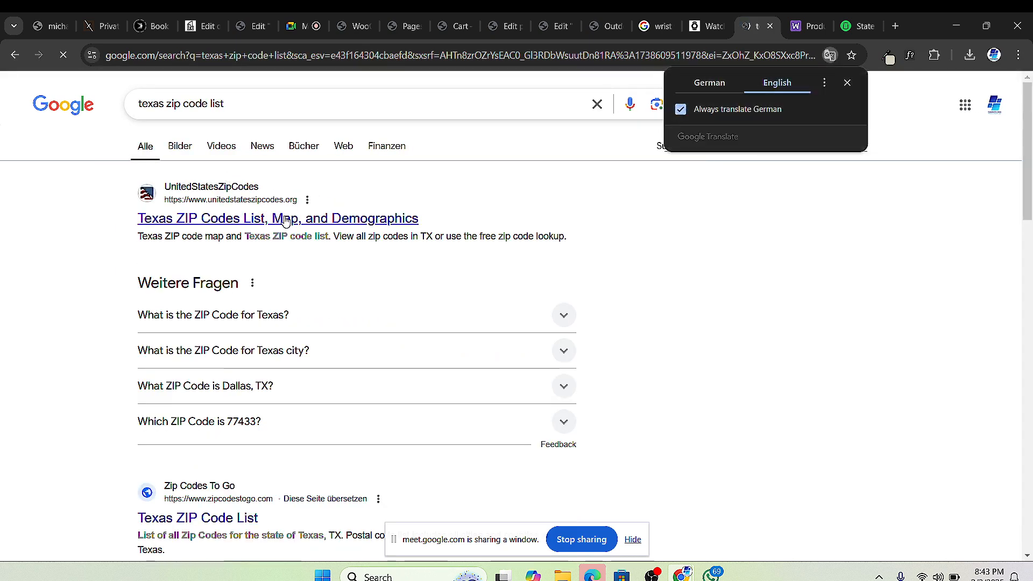
Step: Copy ZIP code 73301 from the expanded Texas ZIP answer and go back to the cart
{"action": "left_click", "coordinate": [559, 315]}
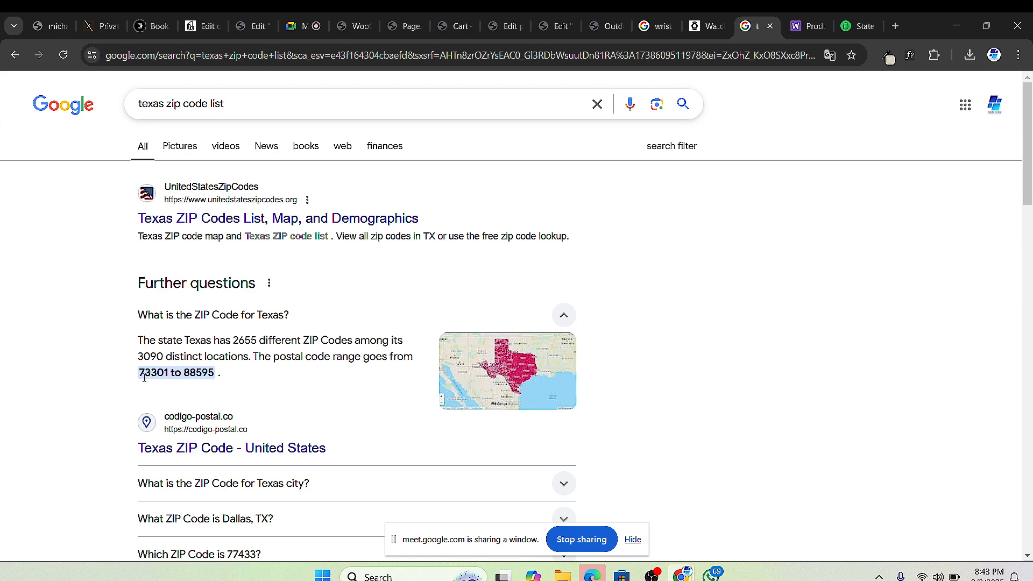
{"action": "left_click_drag", "start_coordinate": [139, 378], "coordinate": [168, 372]}
{"action": "right_click", "coordinate": [158, 374]}
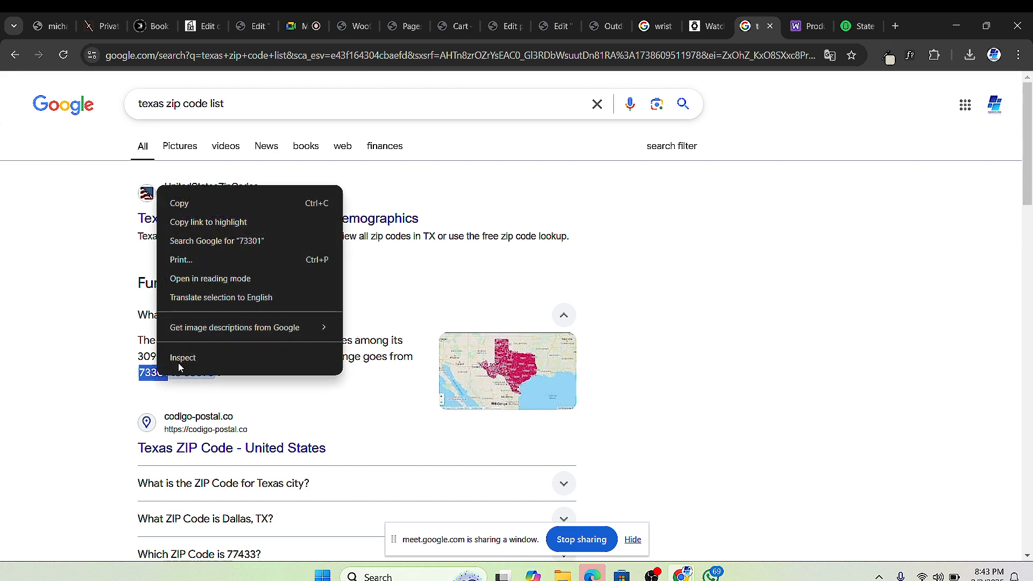
{"action": "left_click", "coordinate": [192, 202]}
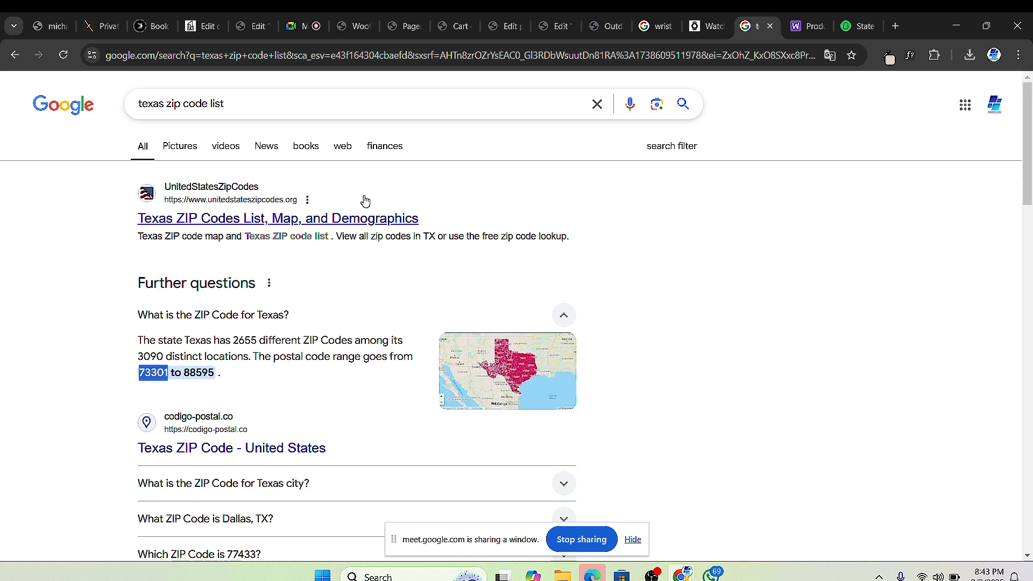
{"action": "left_click", "coordinate": [448, 26]}
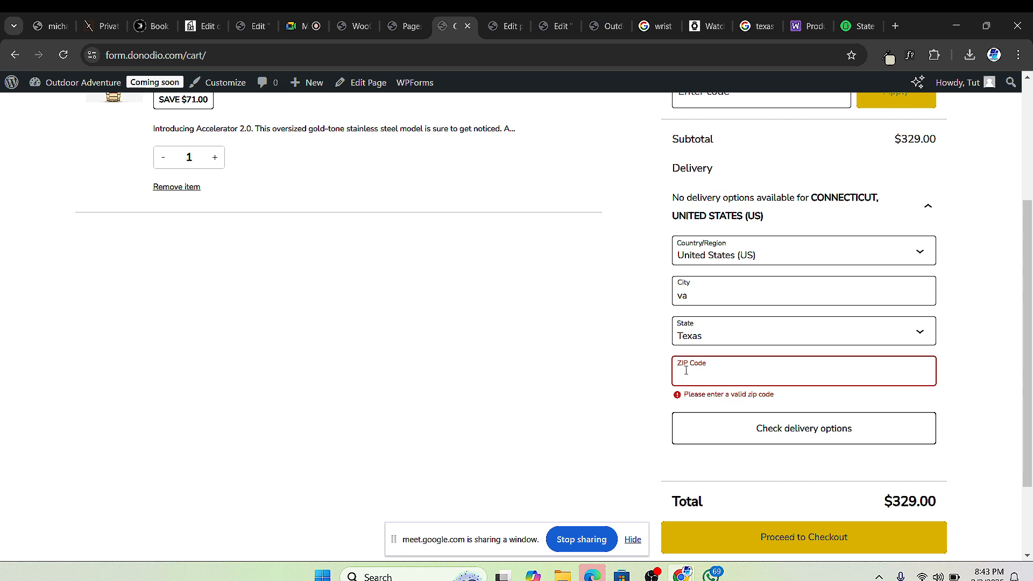
Step: Enter ZIP 73301 to get a $45.00 flat-rate quote and a $374.00 total, then review the Delivers to details
{"action": "type", "text": "73301"}
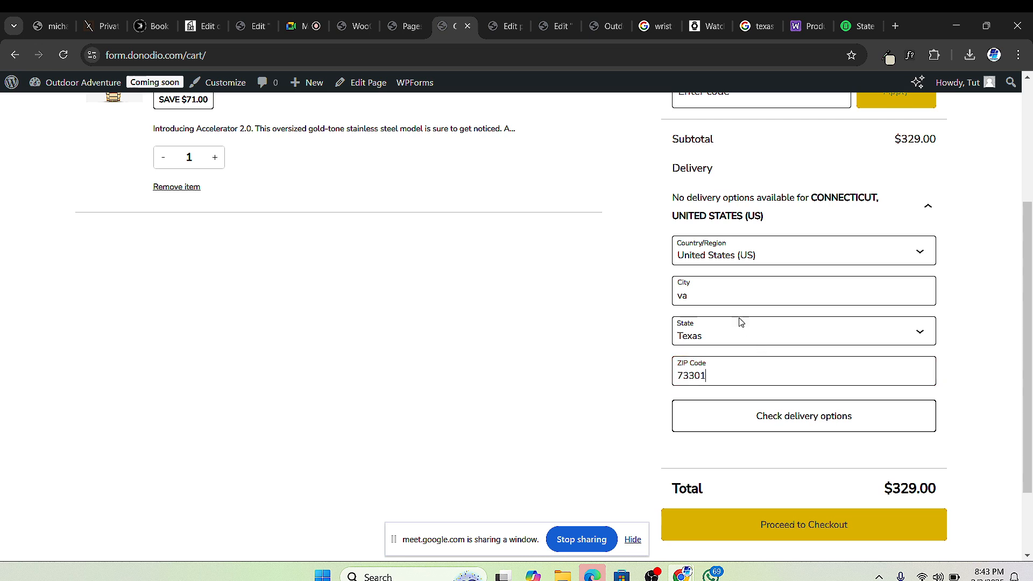
{"action": "left_click", "coordinate": [775, 422]}
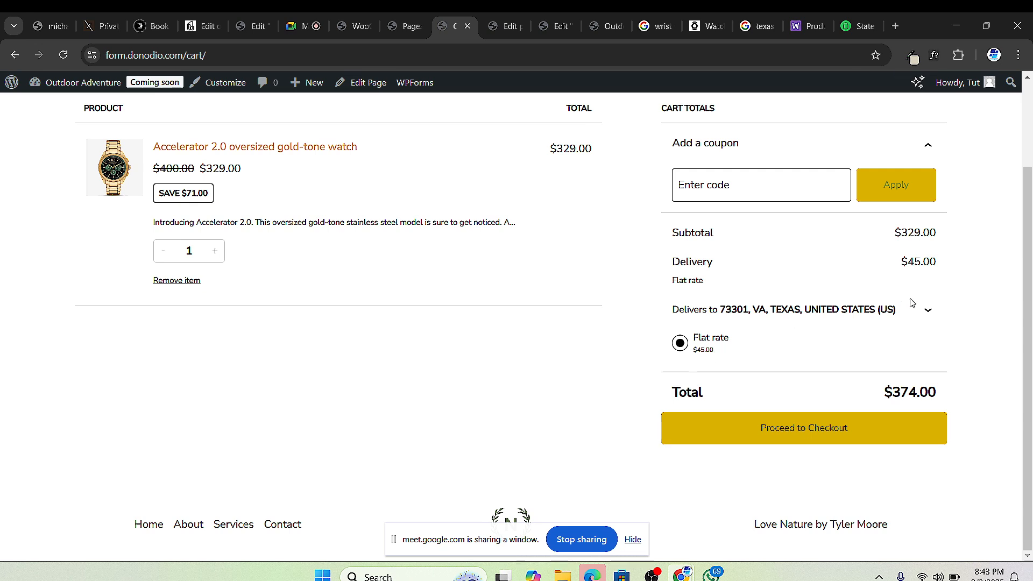
{"action": "left_click", "coordinate": [926, 310]}
{"action": "scroll", "coordinate": [924, 323], "scroll_direction": "down", "scroll_amount": 2}
{"action": "scroll", "coordinate": [834, 407], "scroll_direction": "down", "scroll_amount": 2}
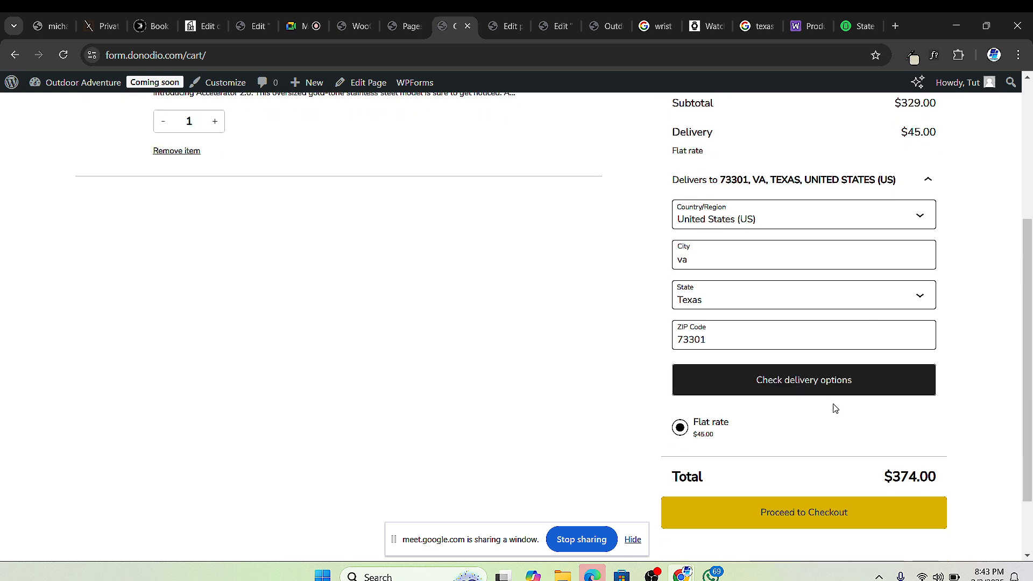
{"action": "scroll", "coordinate": [813, 389], "scroll_direction": "up", "scroll_amount": 4}
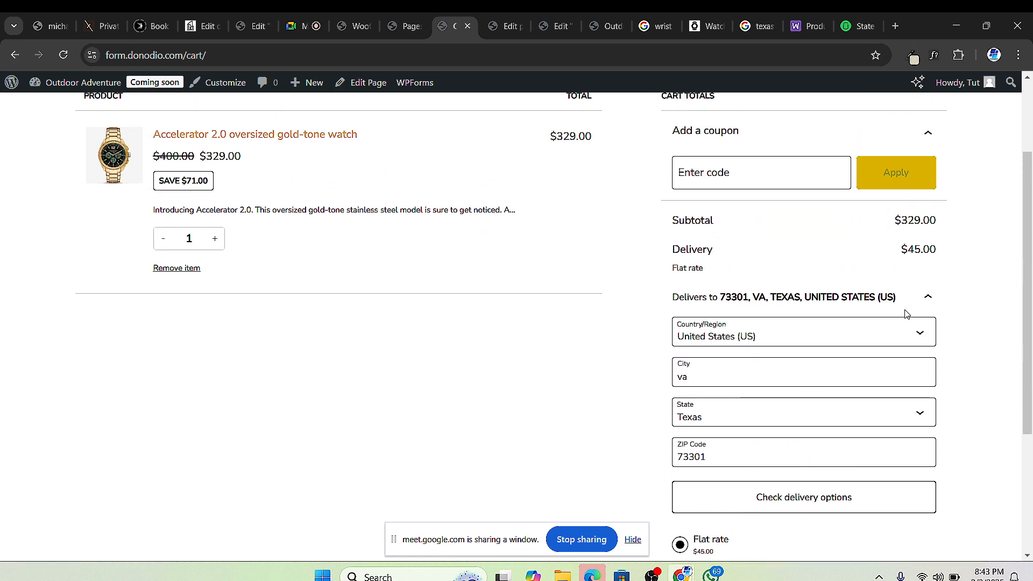
{"action": "left_click", "coordinate": [923, 297]}
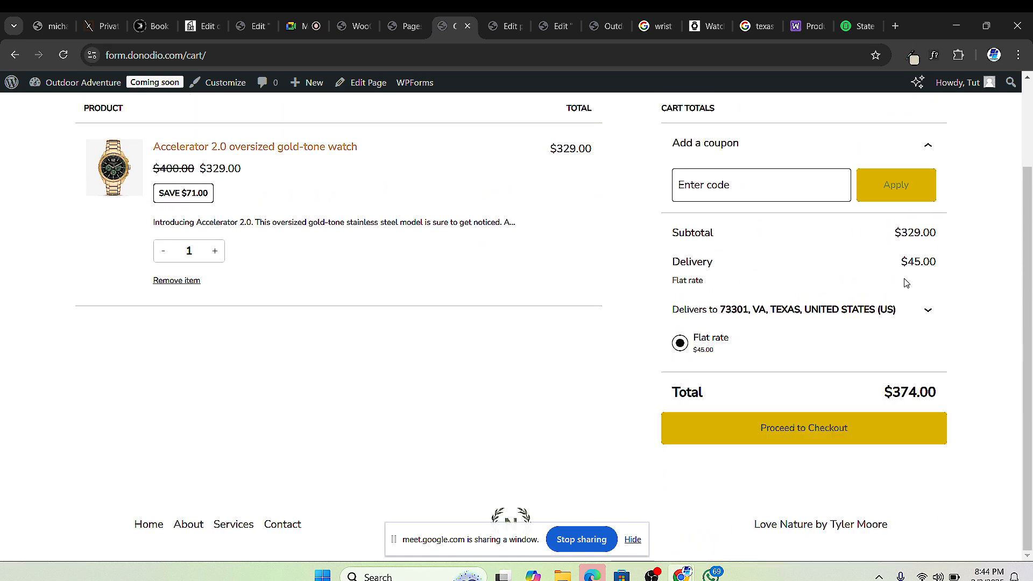
Step: Go to checkout and enter the shipping first and last name
{"action": "left_click", "coordinate": [802, 433]}
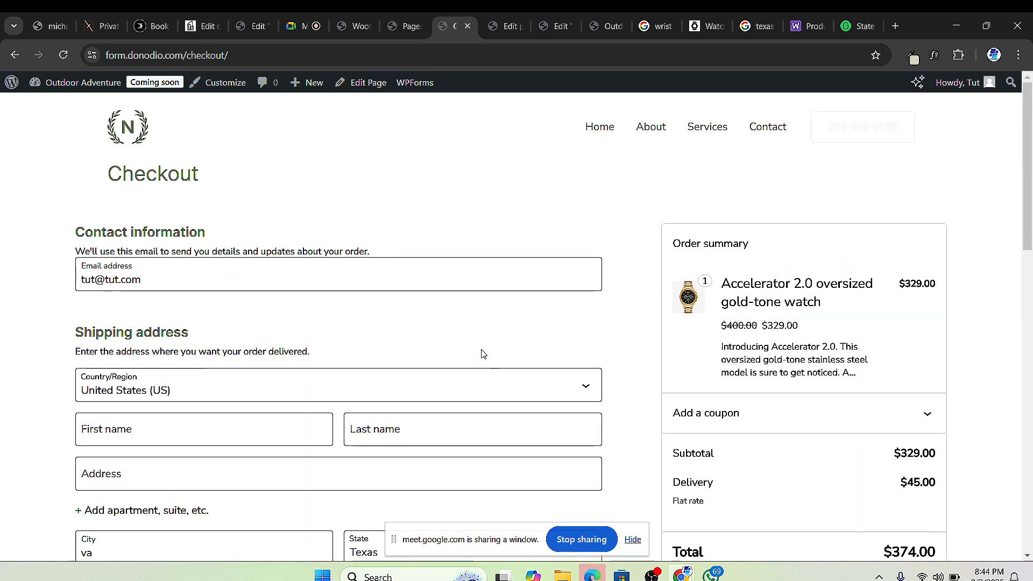
{"action": "scroll", "coordinate": [419, 345], "scroll_direction": "down", "scroll_amount": 1}
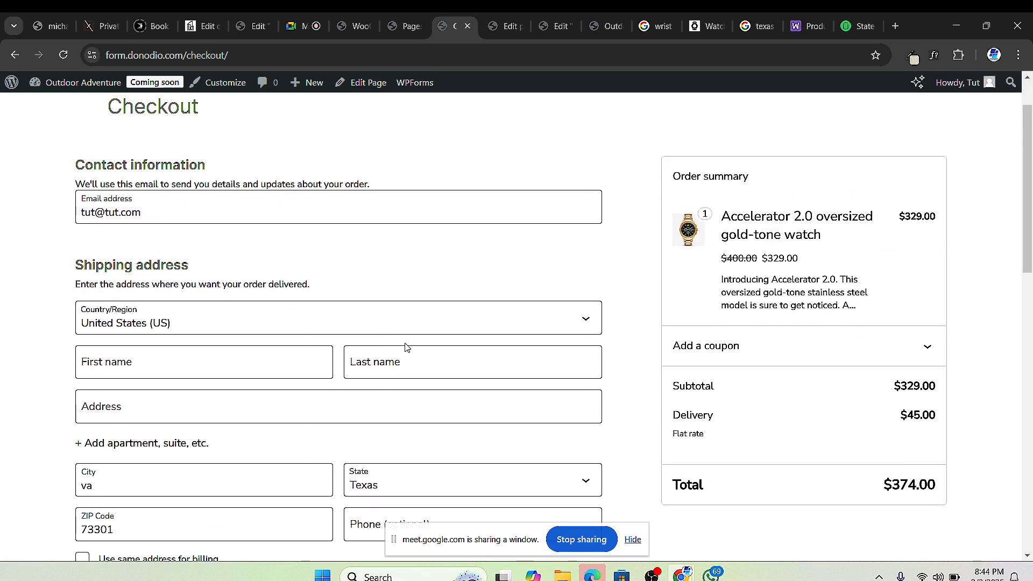
{"action": "scroll", "coordinate": [622, 379], "scroll_direction": "down", "scroll_amount": 8}
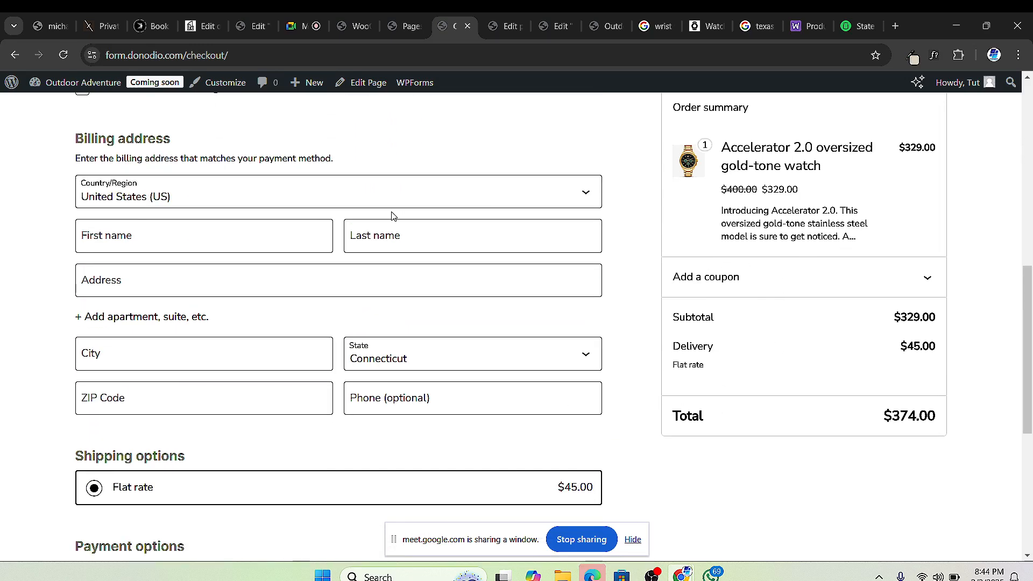
{"action": "scroll", "coordinate": [392, 215], "scroll_direction": "down", "scroll_amount": 6}
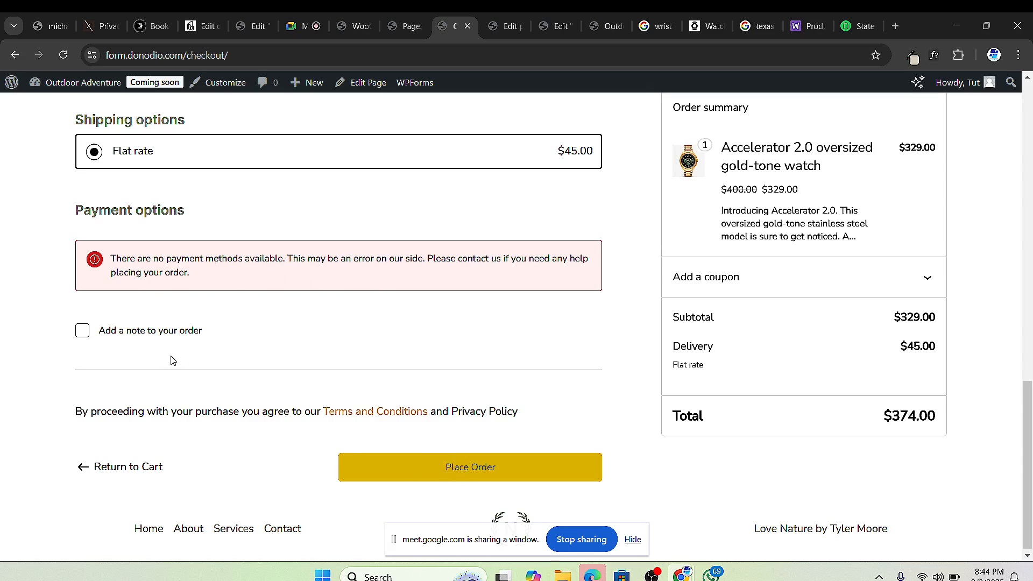
{"action": "scroll", "coordinate": [208, 336], "scroll_direction": "up", "scroll_amount": 8}
{"action": "scroll", "coordinate": [240, 332], "scroll_direction": "up", "scroll_amount": 9}
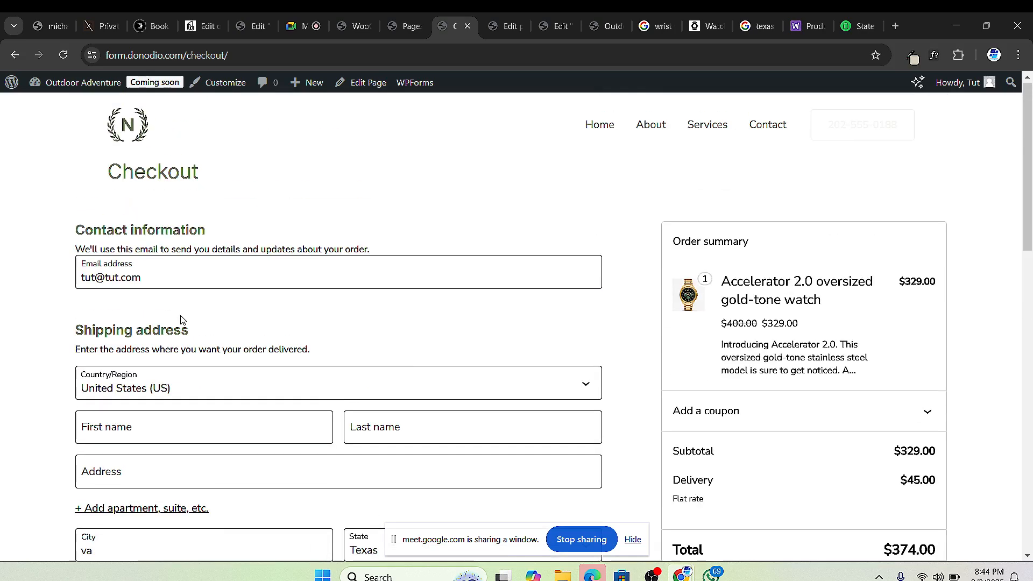
{"action": "scroll", "coordinate": [142, 277], "scroll_direction": "down", "scroll_amount": 3}
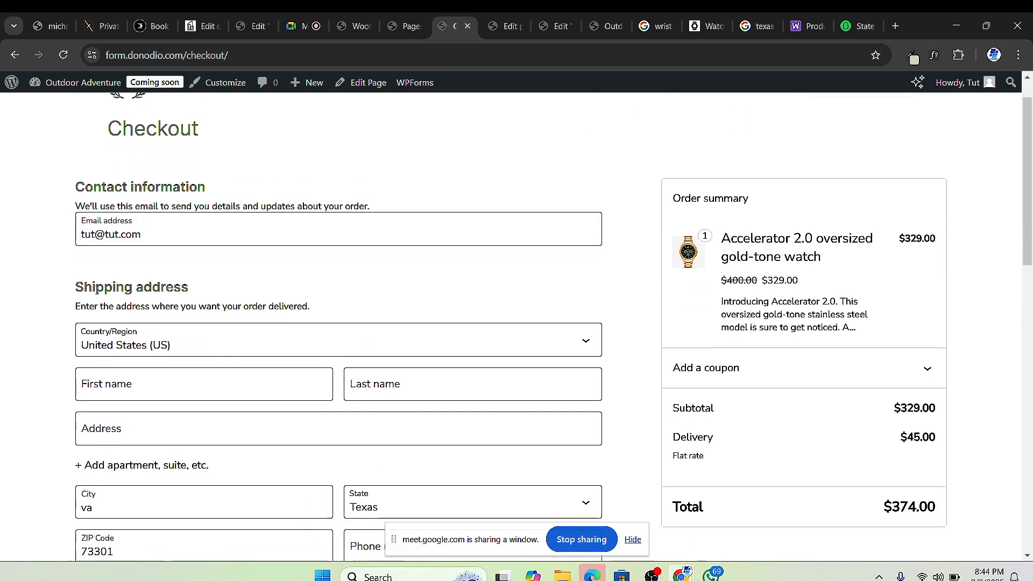
{"action": "left_click", "coordinate": [119, 290]}
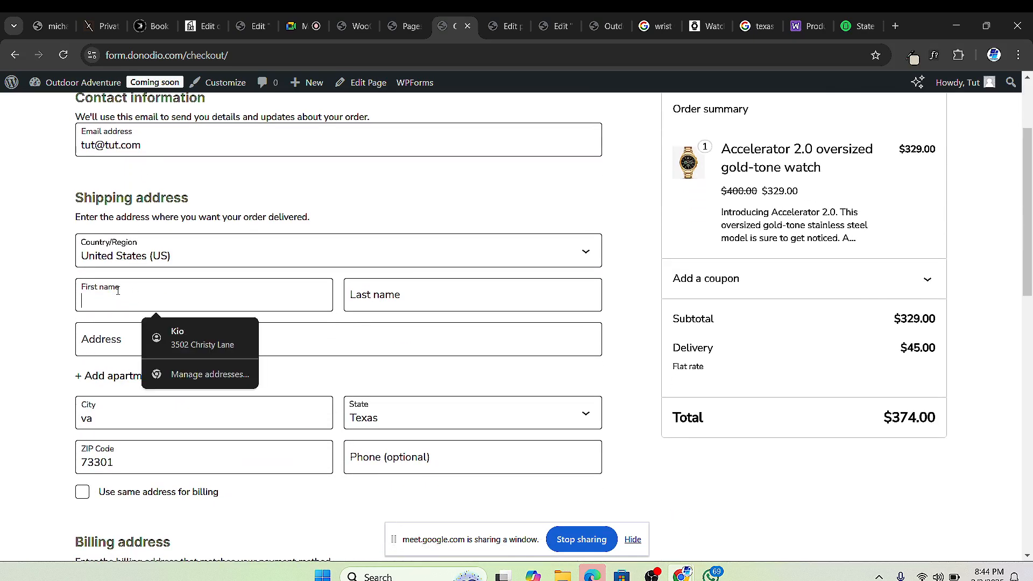
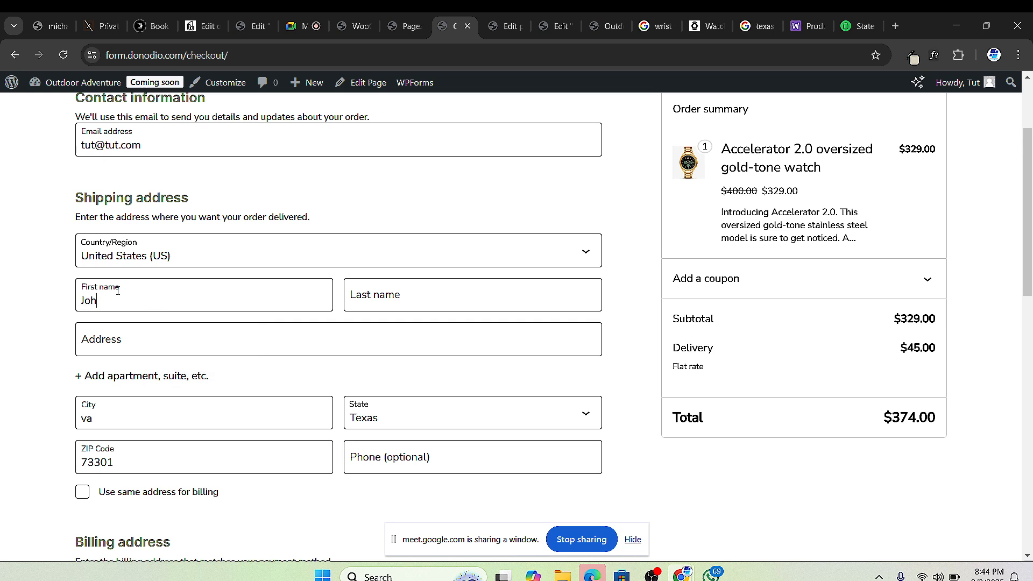
{"action": "left_click", "coordinate": [379, 283]}
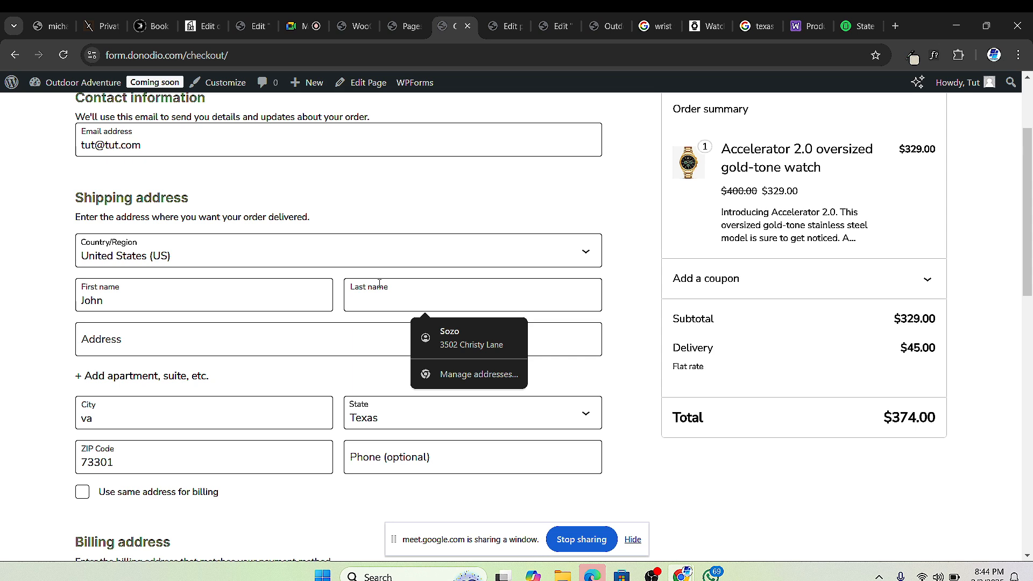
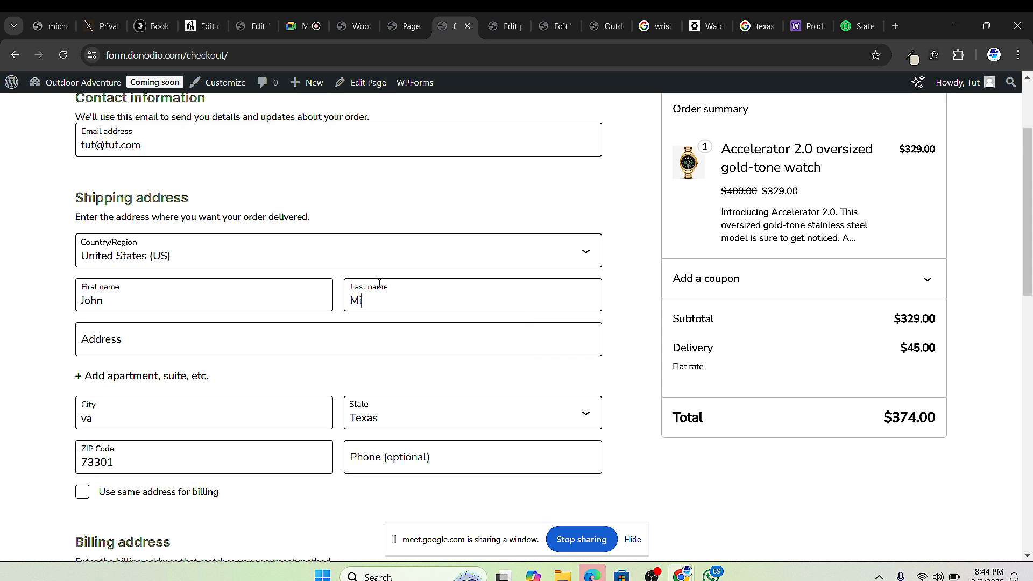
Step: Fill the shipping street address from a saved autofill entry and set the state back to Texas
{"action": "scroll", "coordinate": [379, 284], "scroll_direction": "up", "scroll_amount": 1}
{"action": "left_click", "coordinate": [125, 372]}
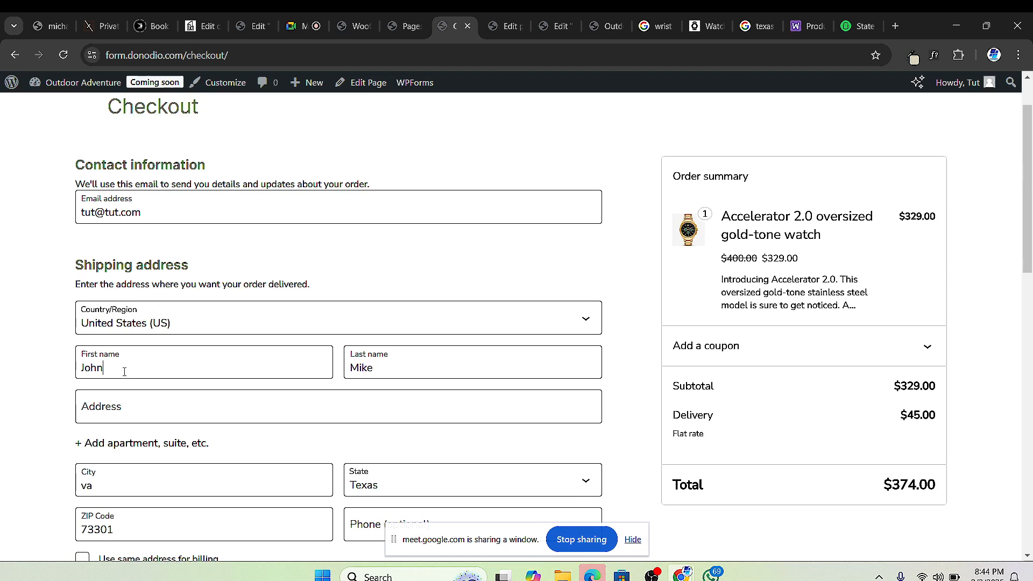
{"action": "left_click", "coordinate": [121, 400]}
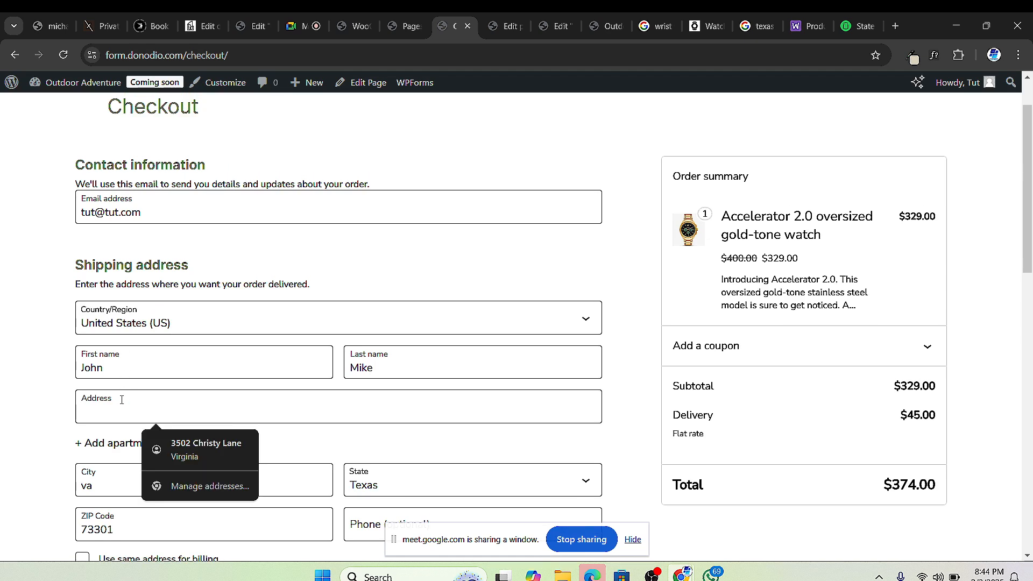
{"action": "left_click", "coordinate": [206, 446]}
{"action": "scroll", "coordinate": [414, 359], "scroll_direction": "down", "scroll_amount": 2}
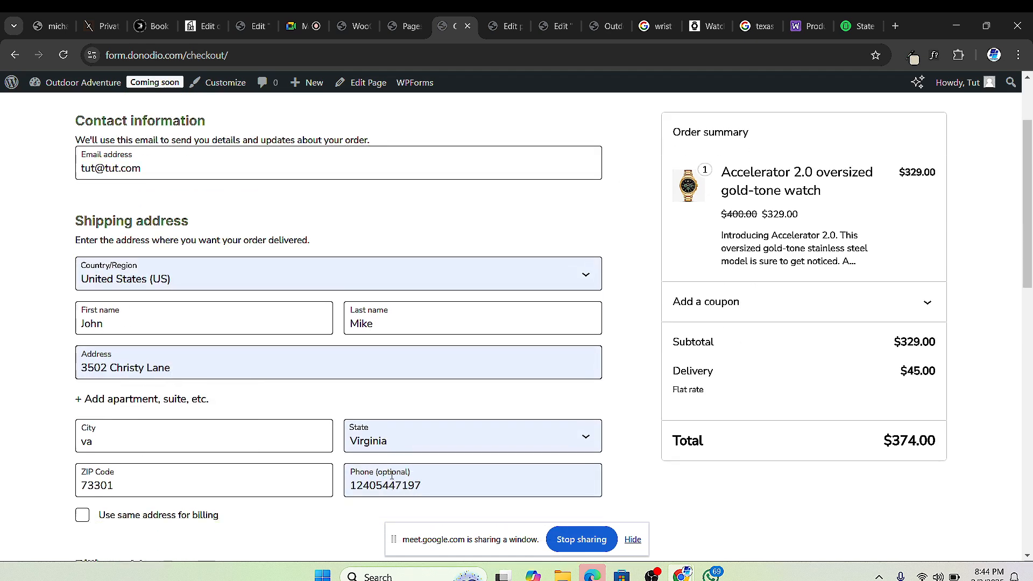
{"action": "left_click", "coordinate": [414, 360]}
{"action": "scroll", "coordinate": [417, 261], "scroll_direction": "down", "scroll_amount": 3}
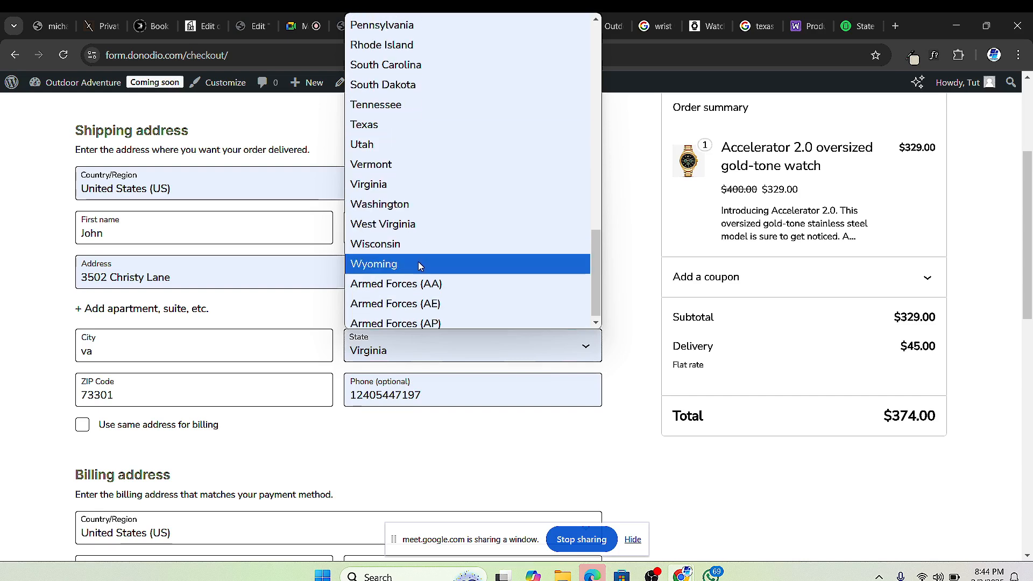
{"action": "left_click", "coordinate": [407, 124]}
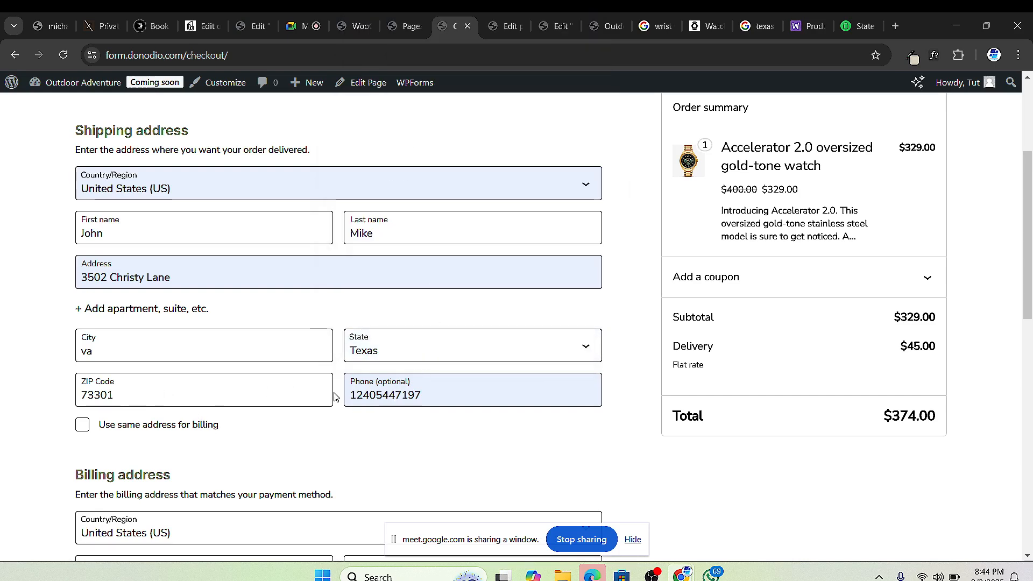
Step: Use the same address for billing and place the $374.00 order
{"action": "scroll", "coordinate": [265, 446], "scroll_direction": "down", "scroll_amount": 2}
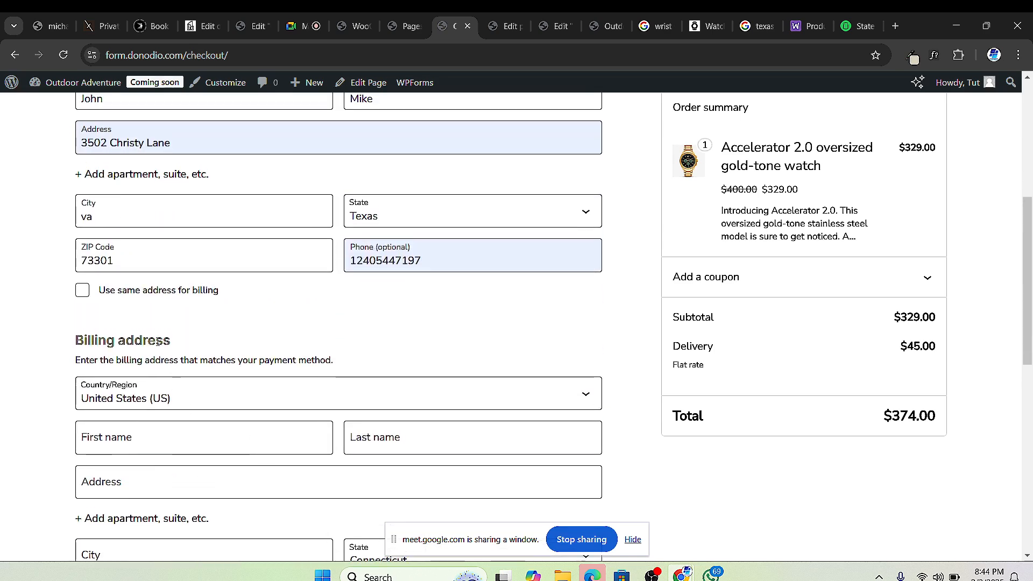
{"action": "left_click", "coordinate": [82, 290]}
{"action": "scroll", "coordinate": [223, 404], "scroll_direction": "down", "scroll_amount": 3}
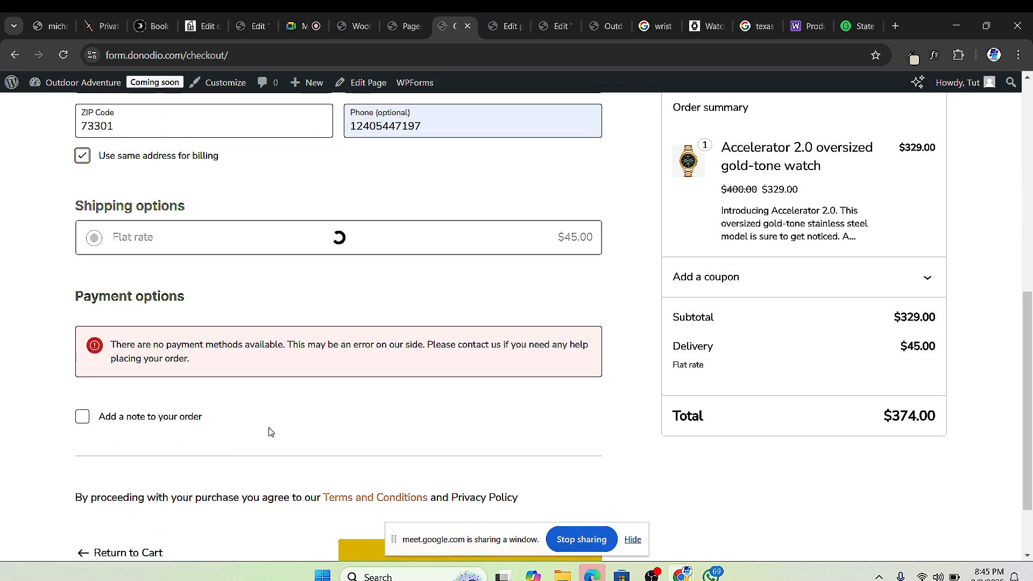
{"action": "scroll", "coordinate": [266, 451], "scroll_direction": "down", "scroll_amount": 1}
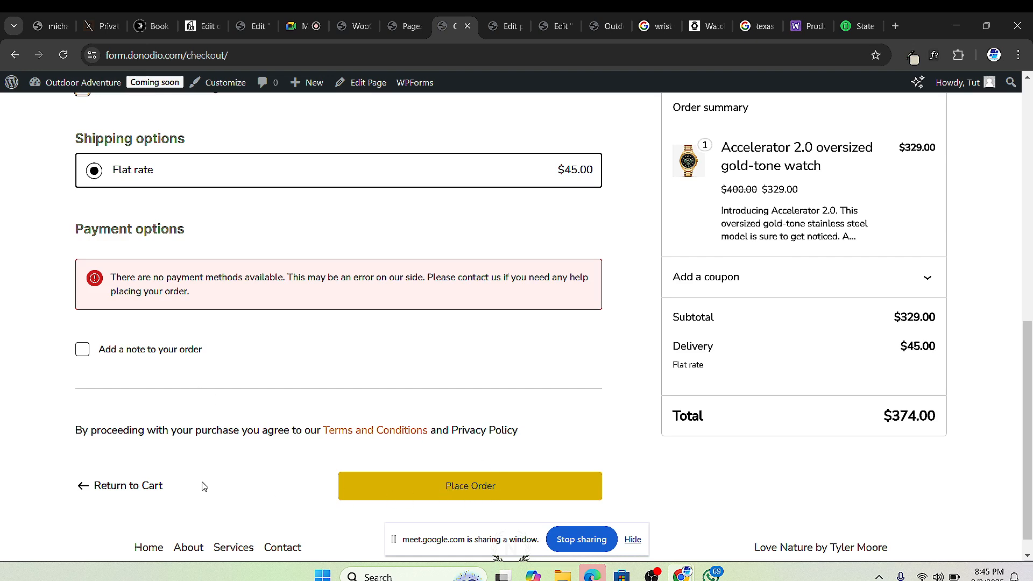
{"action": "scroll", "coordinate": [840, 337], "scroll_direction": "up", "scroll_amount": 2}
{"action": "scroll", "coordinate": [840, 337], "scroll_direction": "down", "scroll_amount": 1}
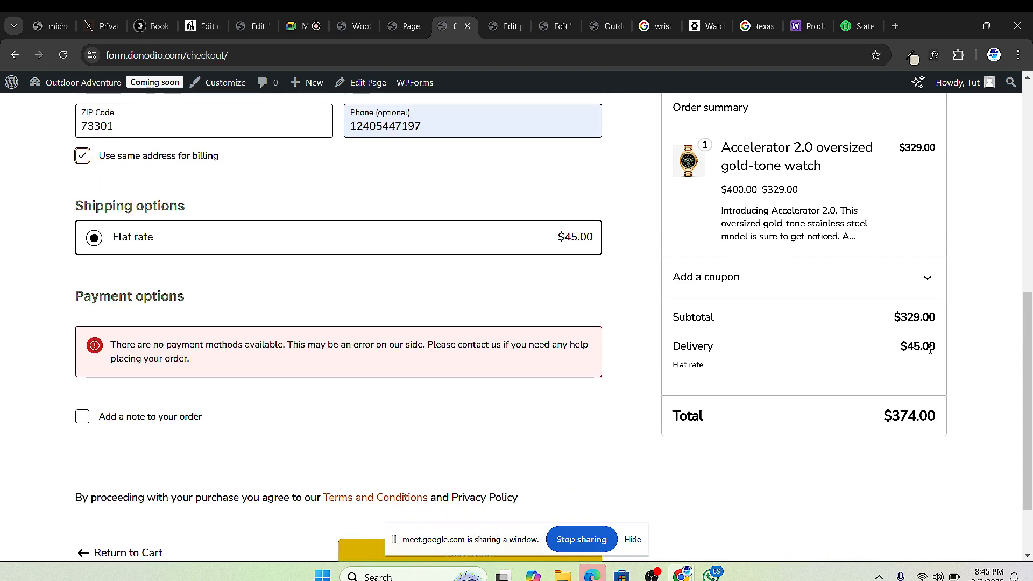
{"action": "scroll", "coordinate": [382, 368], "scroll_direction": "up", "scroll_amount": 1}
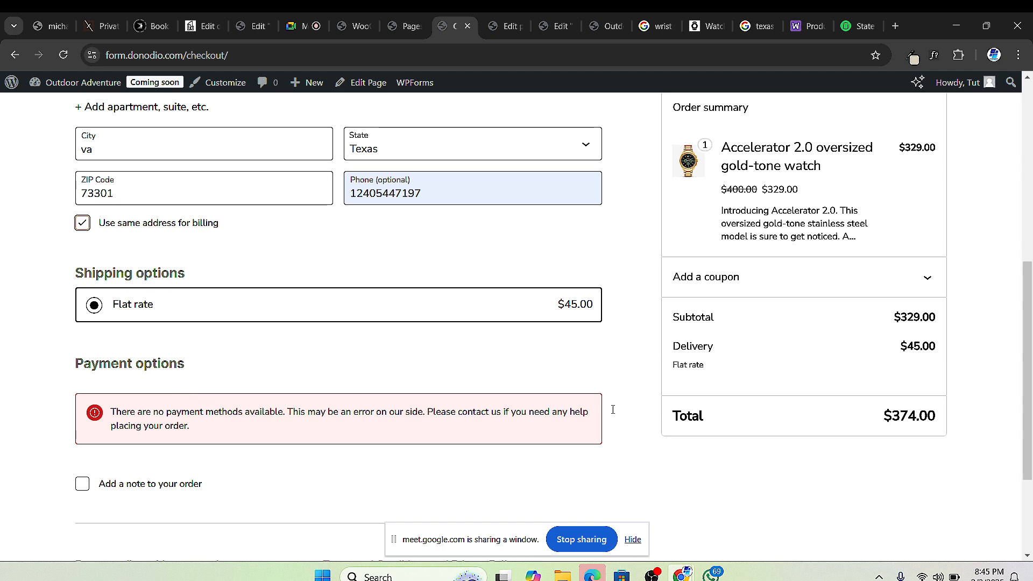
{"action": "scroll", "coordinate": [105, 422], "scroll_direction": "up", "scroll_amount": 6}
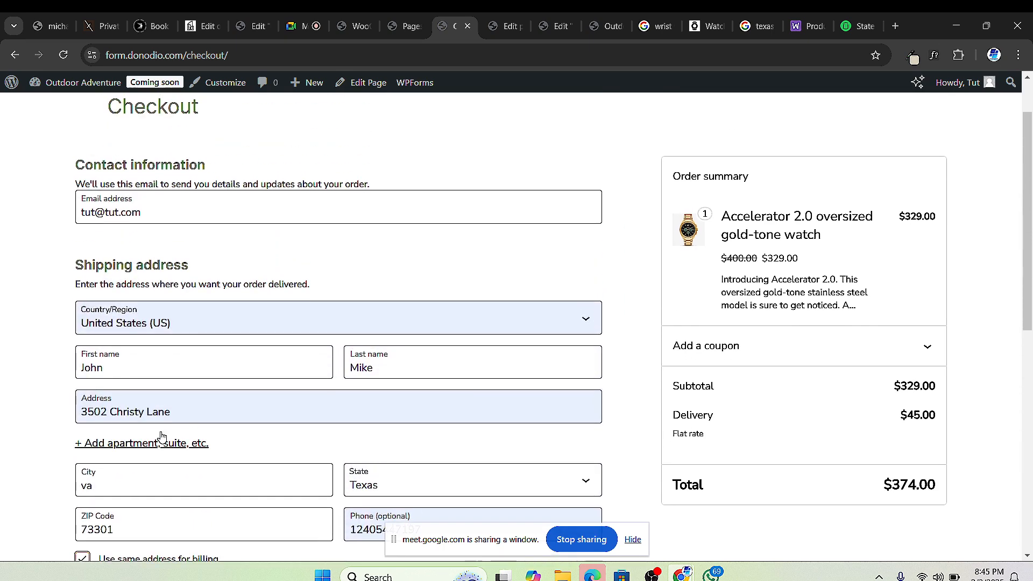
{"action": "scroll", "coordinate": [207, 320], "scroll_direction": "down", "scroll_amount": 8}
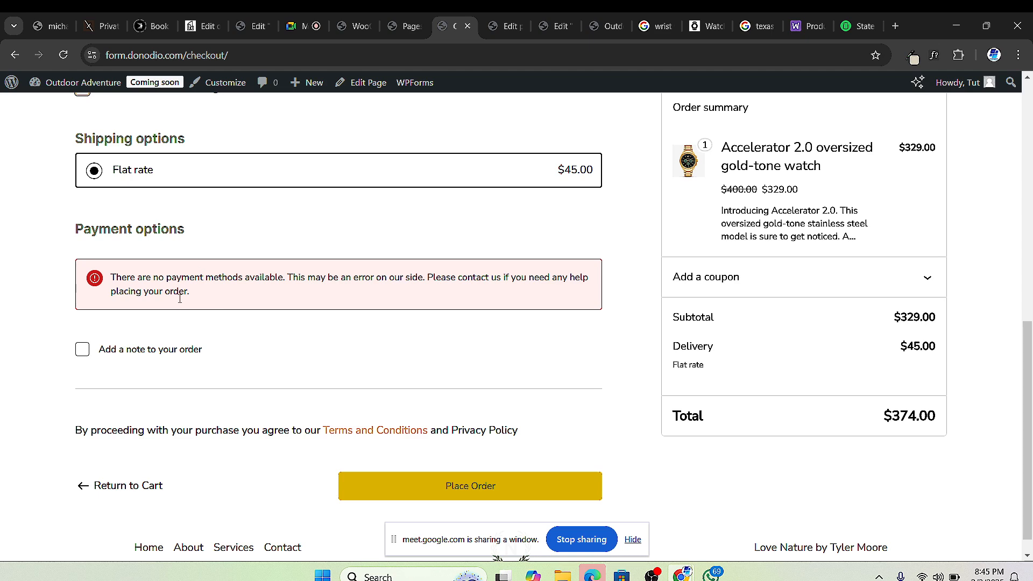
{"action": "scroll", "coordinate": [363, 436], "scroll_direction": "down", "scroll_amount": 1}
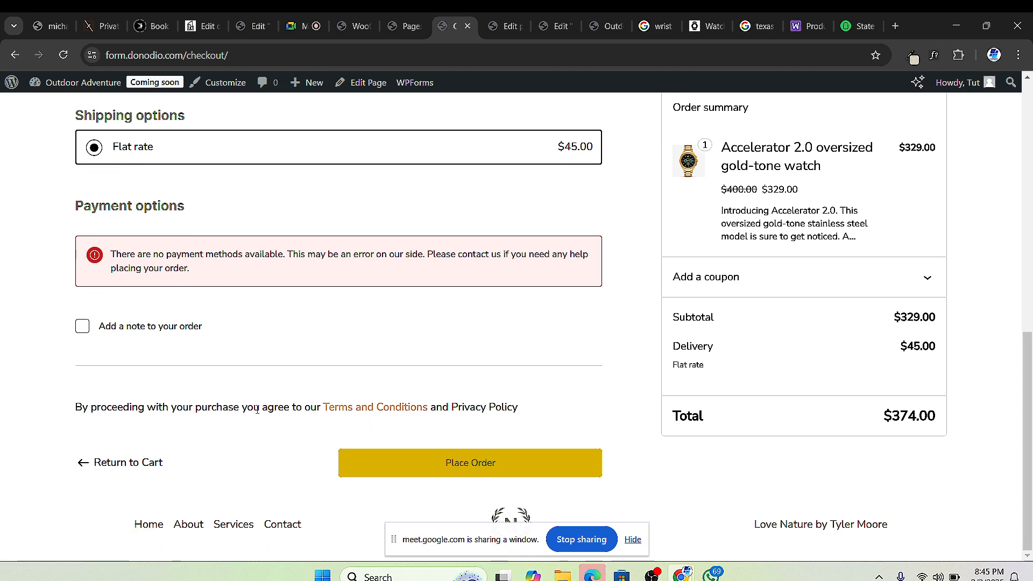
{"action": "left_click", "coordinate": [471, 464]}
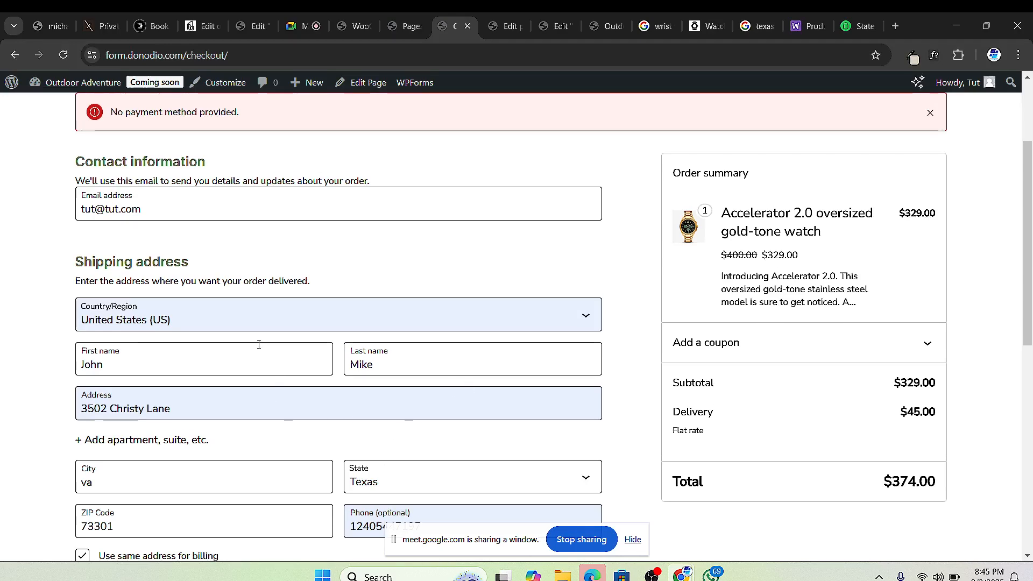
Step: Retry Place Order despite the 'No payment method provided' error, then go to the admin Pages list
{"action": "scroll", "coordinate": [272, 430], "scroll_direction": "down", "scroll_amount": 3}
{"action": "scroll", "coordinate": [174, 444], "scroll_direction": "down", "scroll_amount": 6}
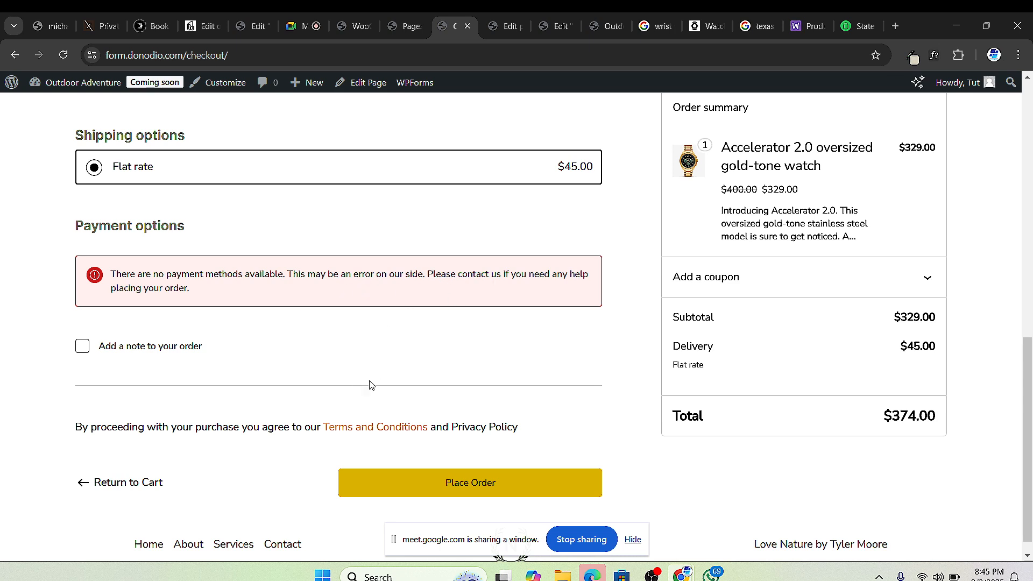
{"action": "scroll", "coordinate": [425, 393], "scroll_direction": "down", "scroll_amount": 1}
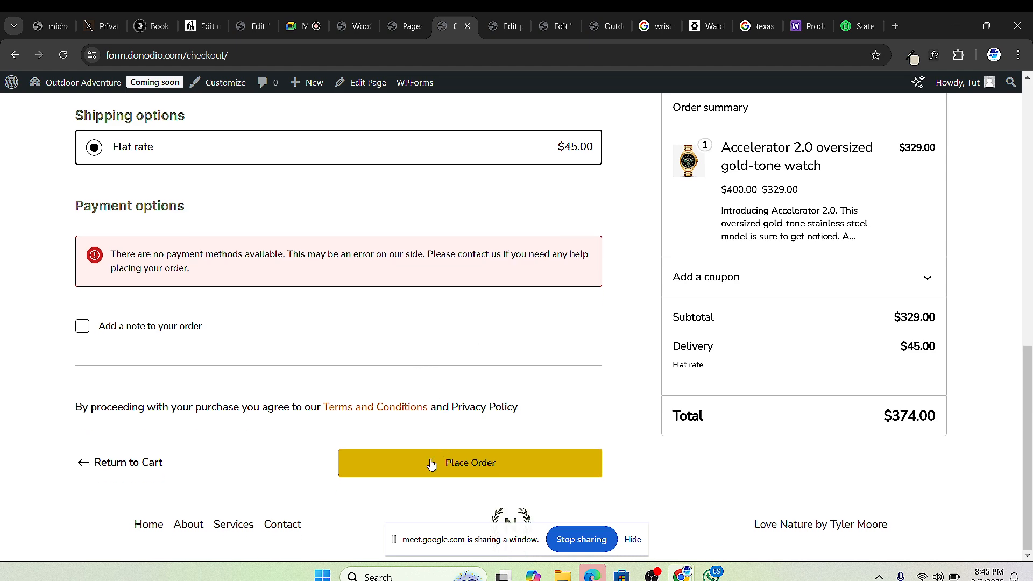
{"action": "left_click", "coordinate": [430, 463]}
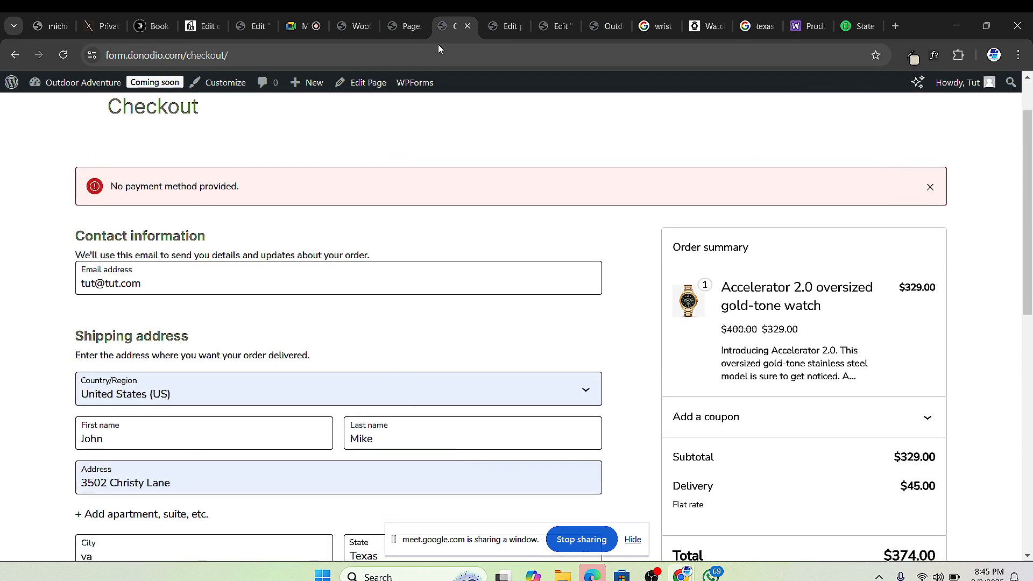
{"action": "left_click", "coordinate": [422, 34]}
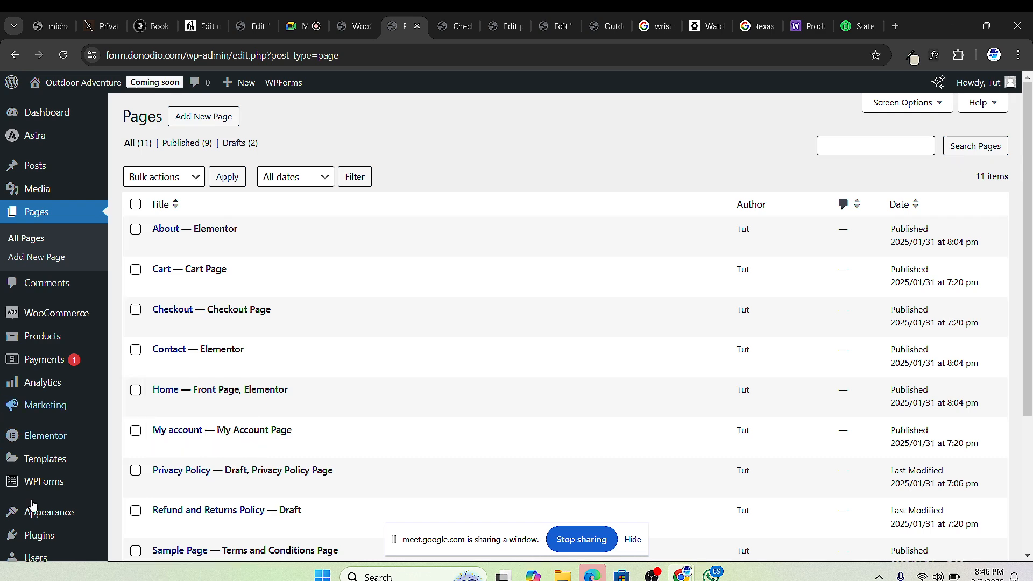
Step: Go from Installed Plugins to the Add New Plugin page
{"action": "scroll", "coordinate": [59, 430], "scroll_direction": "down", "scroll_amount": 2}
{"action": "mouse_move", "coordinate": [56, 459]}
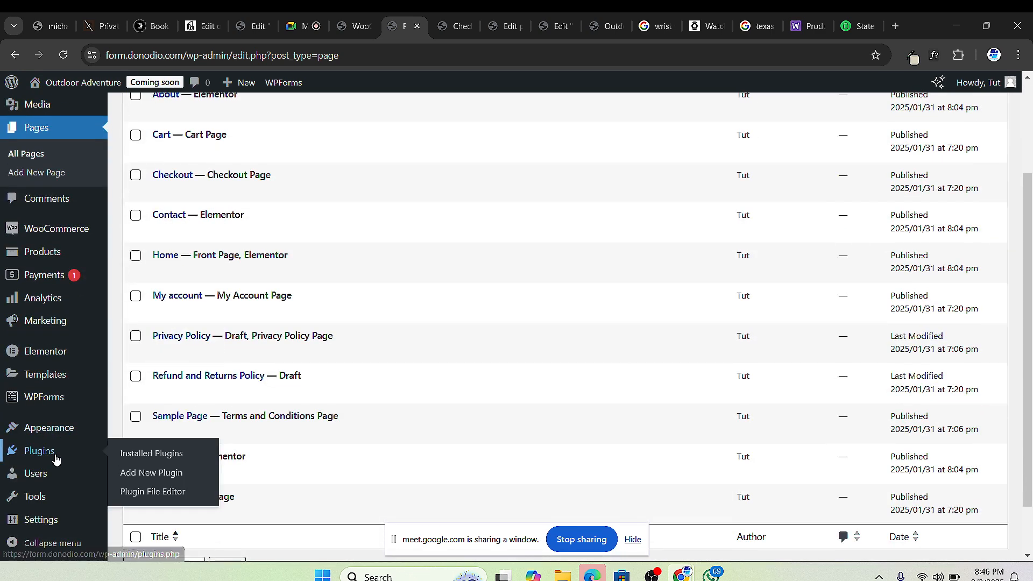
{"action": "left_click", "coordinate": [125, 455]}
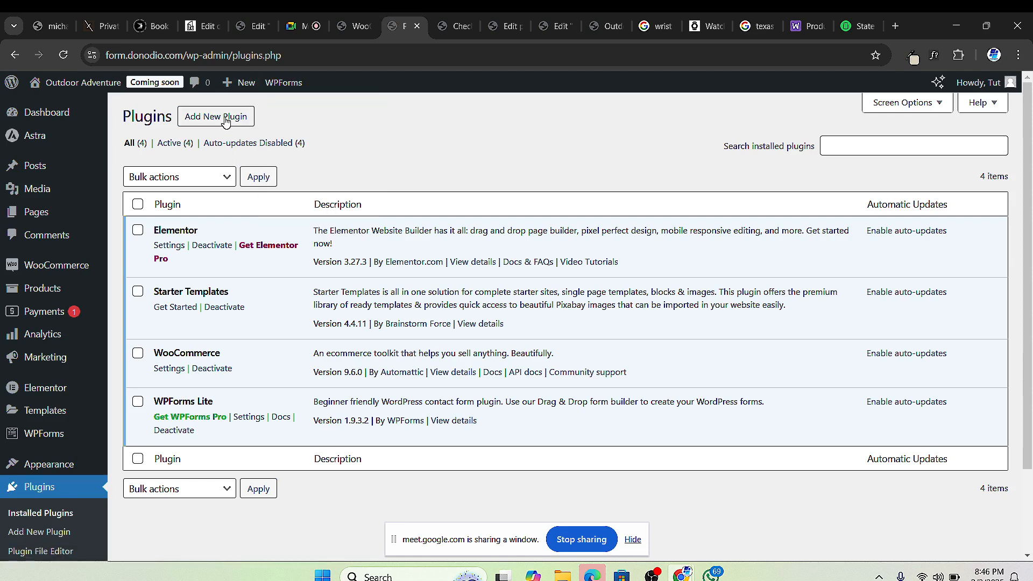
{"action": "left_click", "coordinate": [225, 120]}
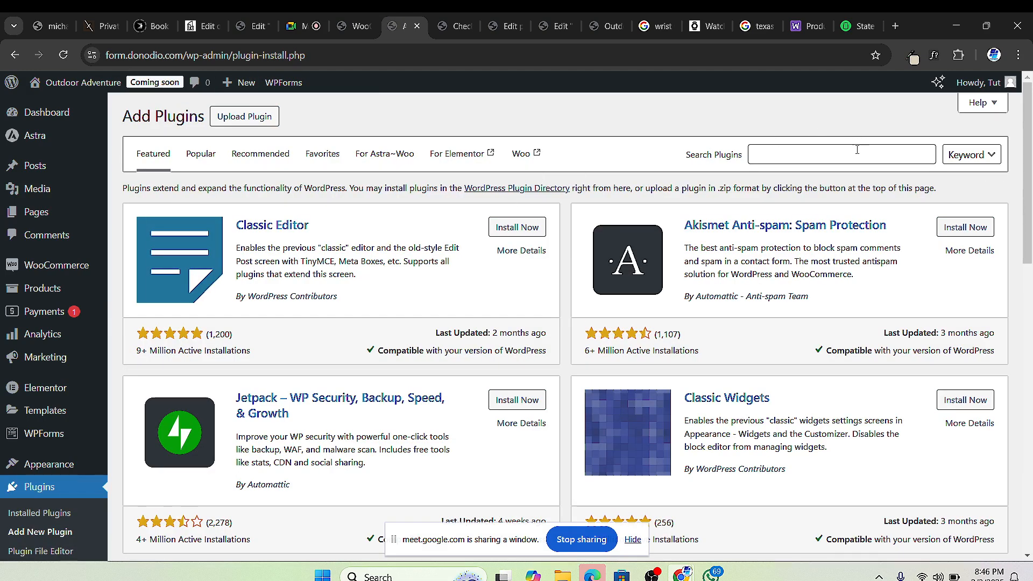
Step: Search the plugin directory for 'paypal woocommerce', then for 'stripe woocommerce'
{"action": "left_click", "coordinate": [856, 150]}
{"action": "type", "text": "pa"}
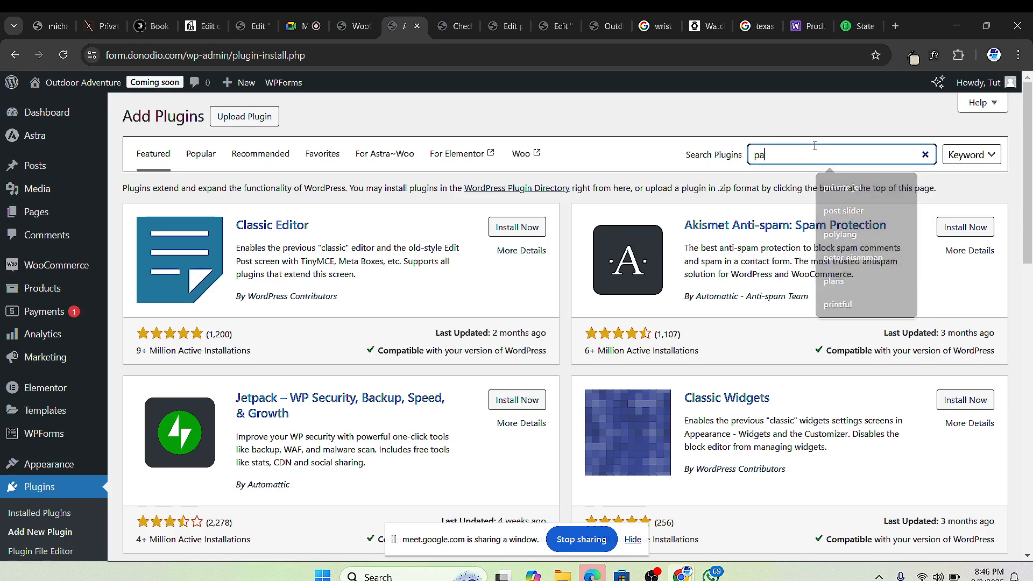
{"action": "type", "text": "ypal"}
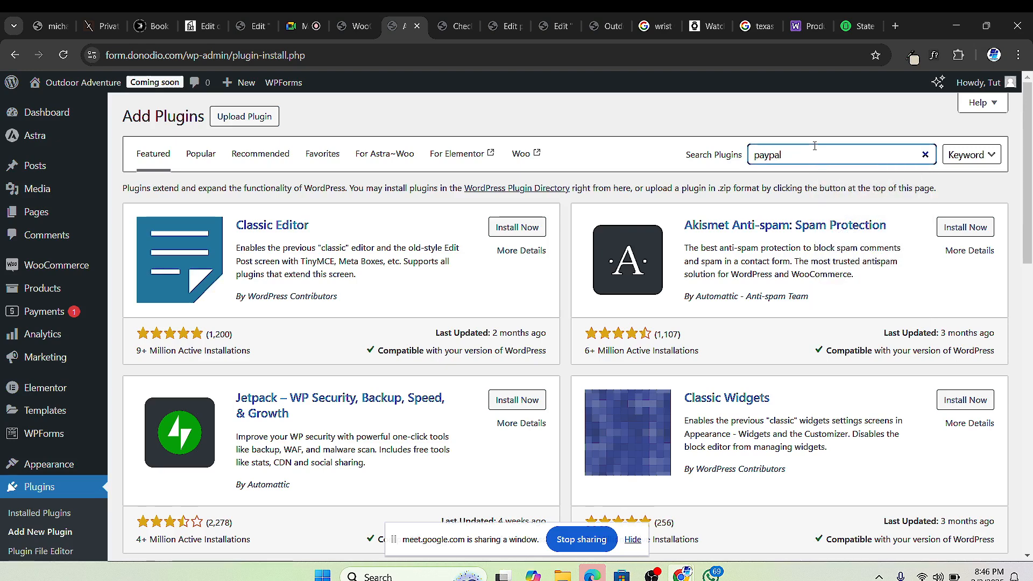
{"action": "type", "text": " woocommerce"}
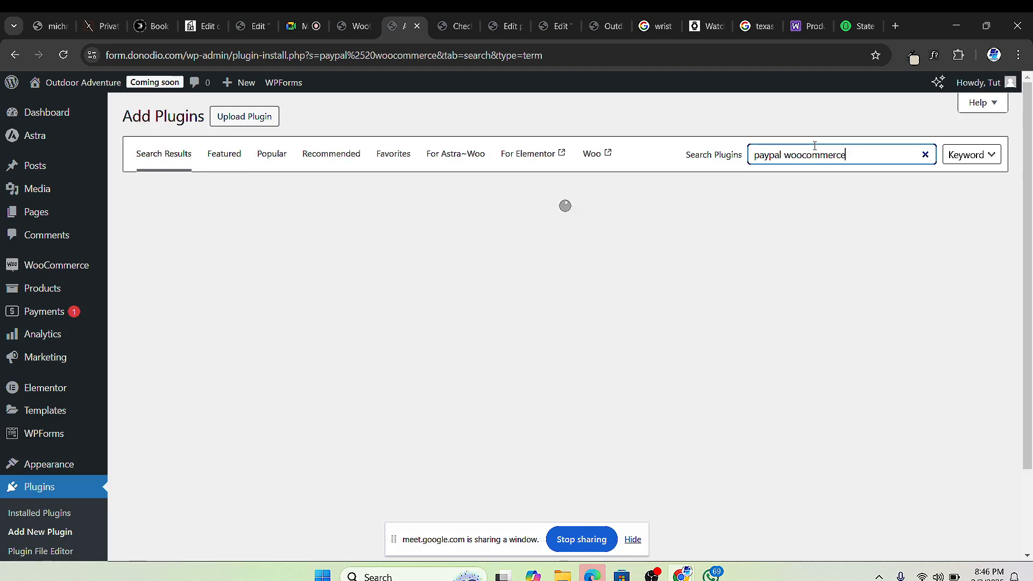
{"action": "key", "text": "BackSpace"}
{"action": "key", "text": "BackSpace"}
{"action": "key", "text": "BackSpace"}
{"action": "key", "text": "BackSpace"}
{"action": "key", "text": "BackSpace"}
{"action": "key", "text": "BackSpace"}
{"action": "key", "text": "BackSpace"}
{"action": "key", "text": "BackSpace"}
{"action": "key", "text": "BackSpace"}
{"action": "key", "text": "BackSpace"}
{"action": "key", "text": "BackSpace"}
{"action": "key", "text": "BackSpace"}
{"action": "key", "text": "BackSpace"}
{"action": "key", "text": "BackSpace"}
{"action": "key", "text": "BackSpace"}
{"action": "key", "text": "BackSpace"}
{"action": "key", "text": "BackSpace"}
{"action": "key", "text": "BackSpace"}
{"action": "type", "text": "s"}
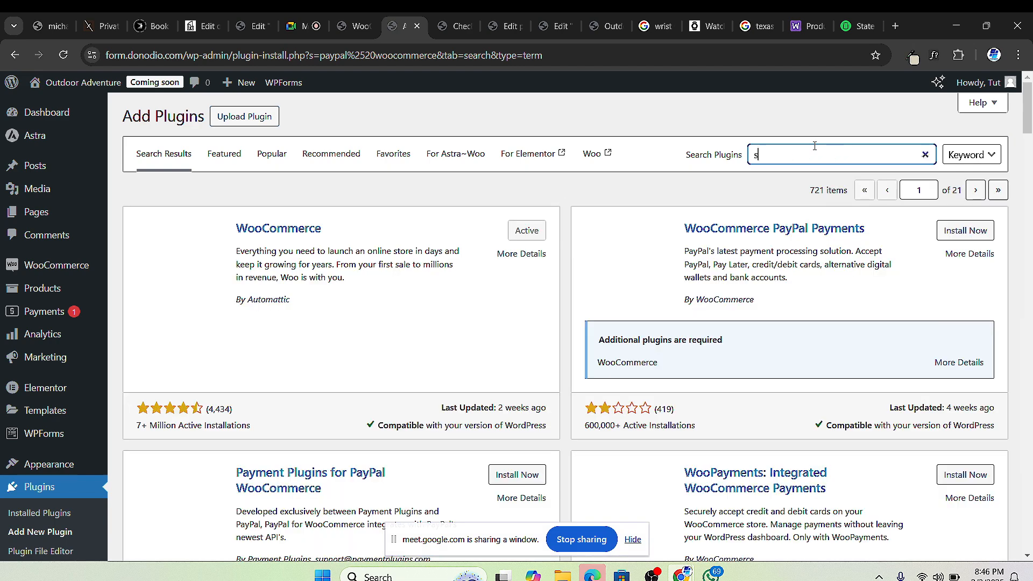
{"action": "type", "text": "tripe w"}
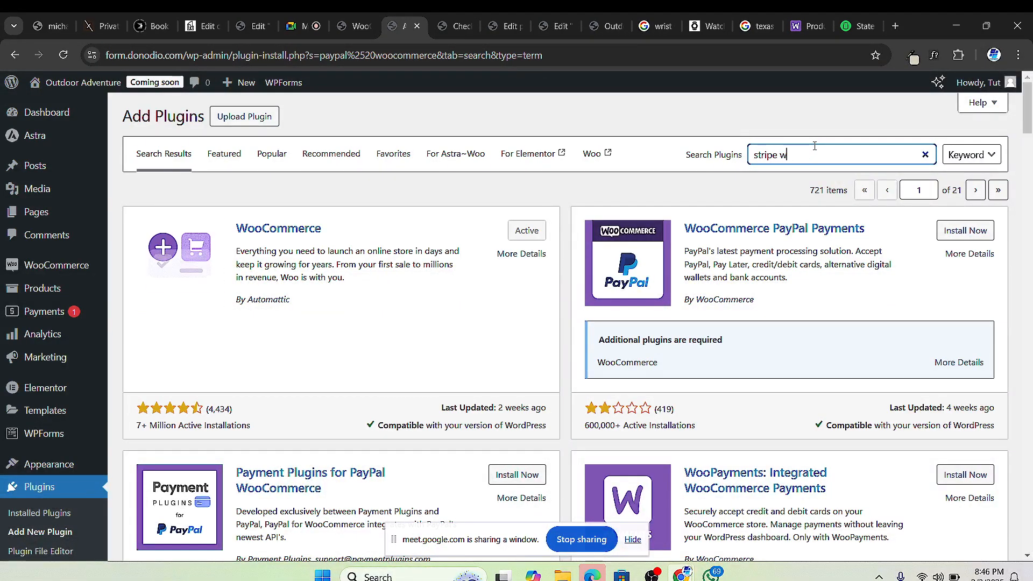
{"action": "type", "text": "oocommerc"}
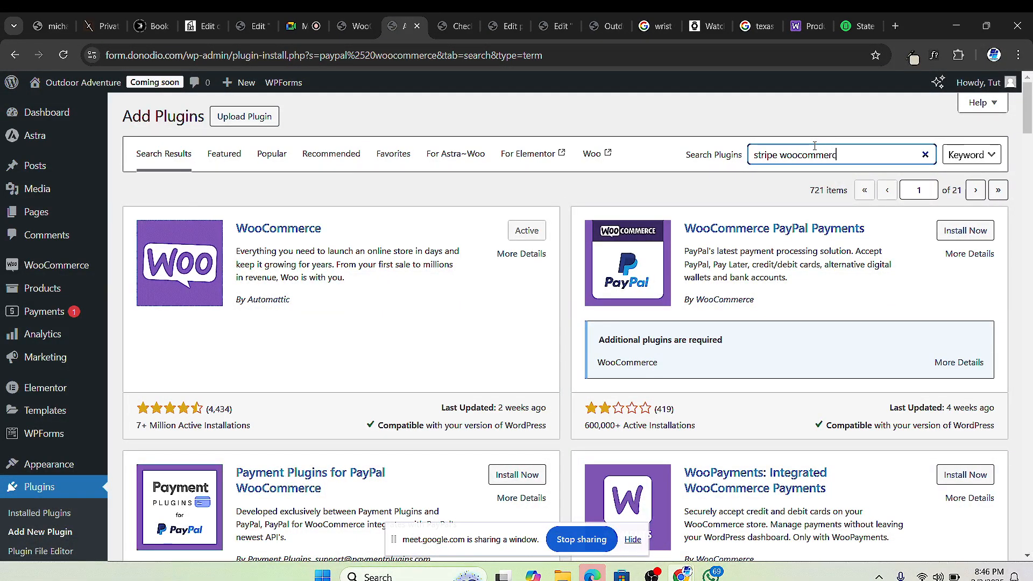
{"action": "type", "text": "e"}
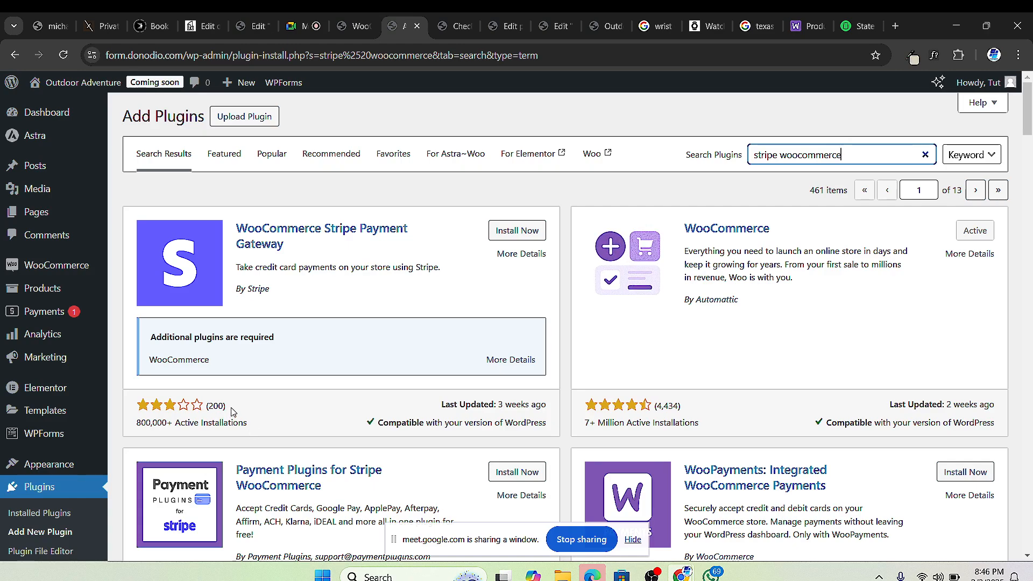
Step: Install the WooCommerce Stripe Payment Gateway plugin from the search results
{"action": "scroll", "coordinate": [299, 411], "scroll_direction": "down", "scroll_amount": 3}
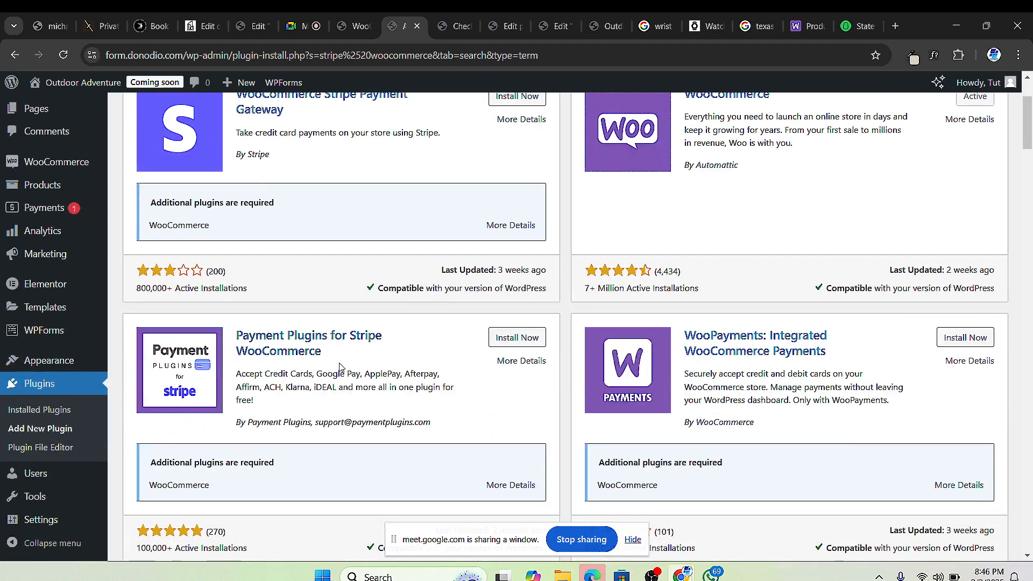
{"action": "scroll", "coordinate": [306, 371], "scroll_direction": "down", "scroll_amount": 4}
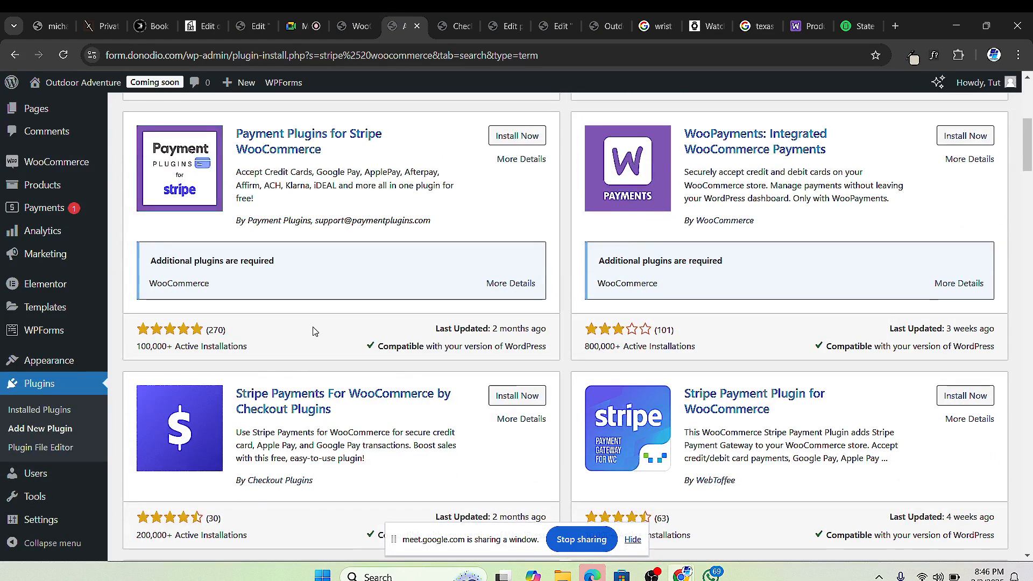
{"action": "scroll", "coordinate": [301, 322], "scroll_direction": "up", "scroll_amount": 3}
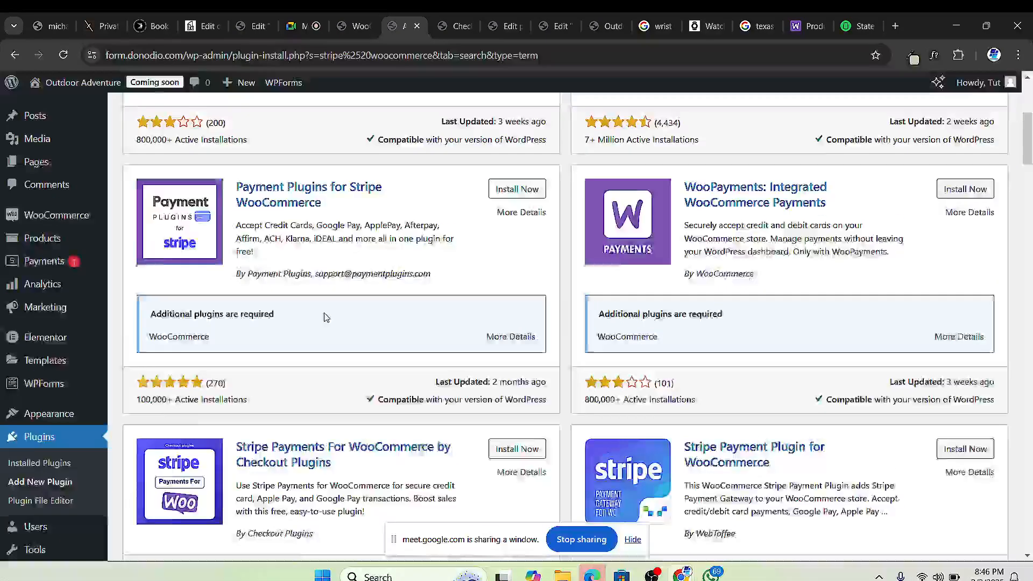
{"action": "scroll", "coordinate": [337, 350], "scroll_direction": "up", "scroll_amount": 3}
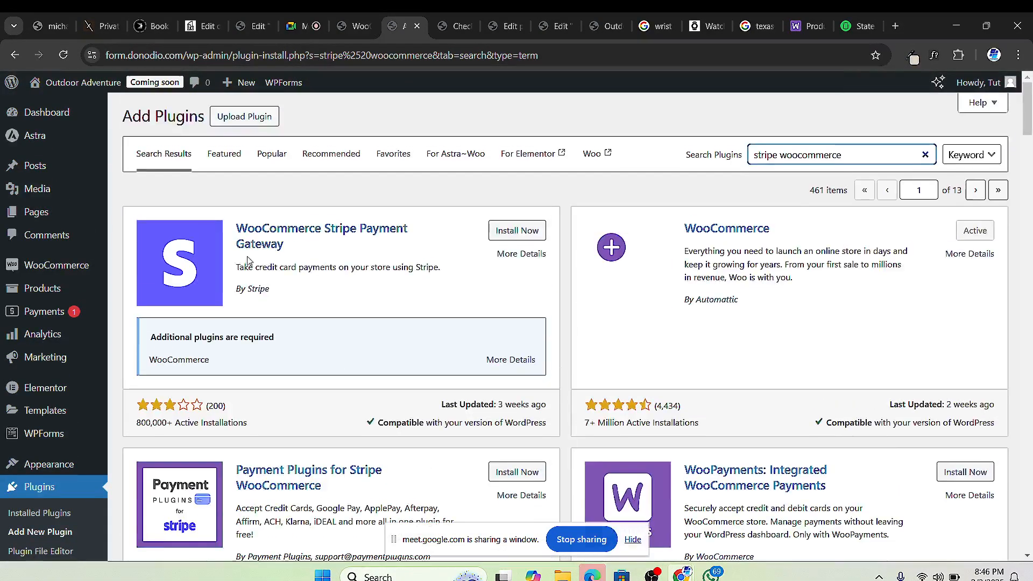
{"action": "left_click", "coordinate": [523, 233]}
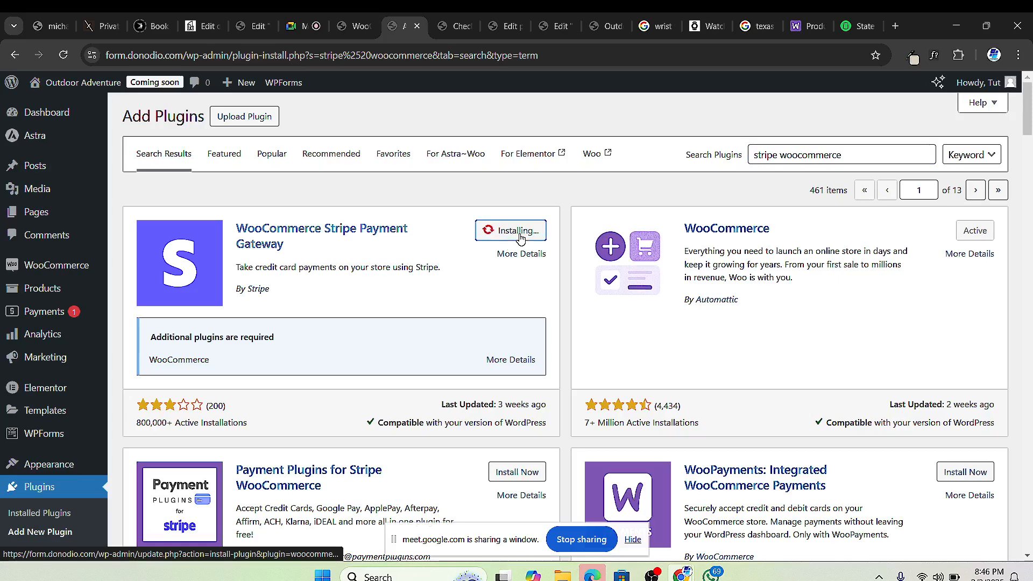
Step: Activate the Stripe plugin and open its gateway settings
{"action": "scroll", "coordinate": [361, 371], "scroll_direction": "down", "scroll_amount": 1}
{"action": "scroll", "coordinate": [374, 371], "scroll_direction": "down", "scroll_amount": 3}
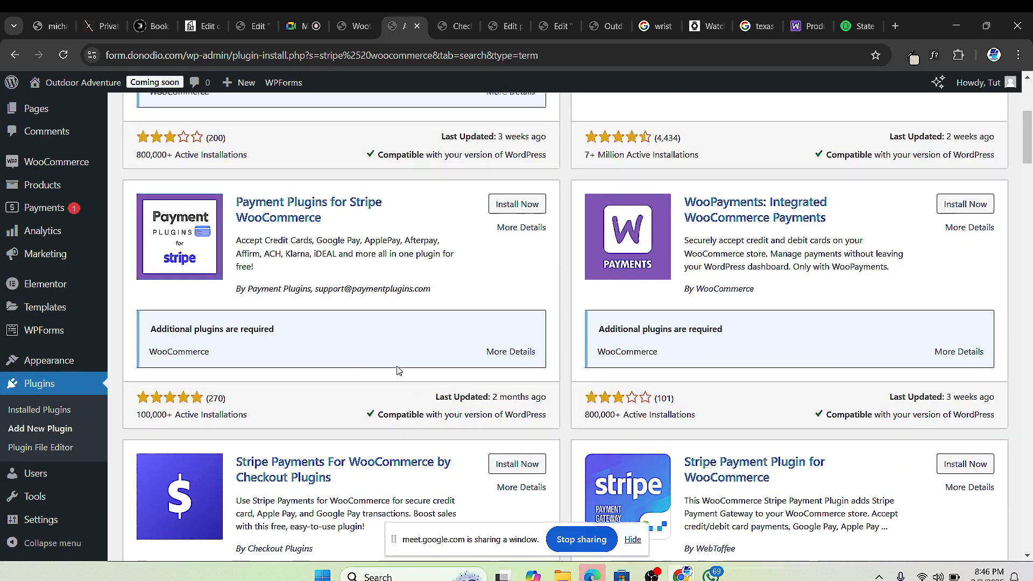
{"action": "scroll", "coordinate": [377, 370], "scroll_direction": "up", "scroll_amount": 3}
{"action": "scroll", "coordinate": [398, 369], "scroll_direction": "down", "scroll_amount": 1}
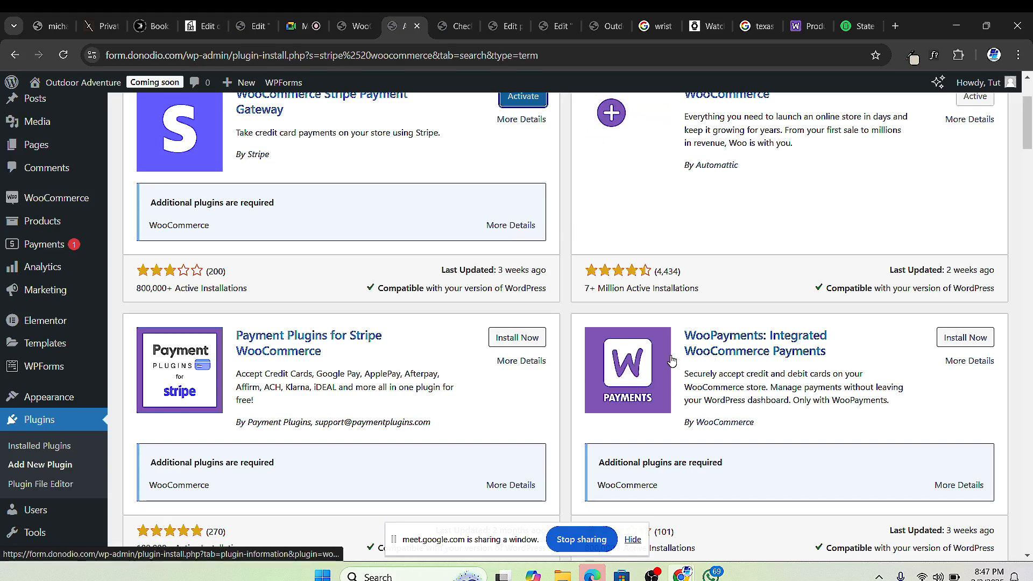
{"action": "scroll", "coordinate": [672, 362], "scroll_direction": "up", "scroll_amount": 2}
{"action": "scroll", "coordinate": [520, 177], "scroll_direction": "down", "scroll_amount": 1}
{"action": "left_click", "coordinate": [519, 171]}
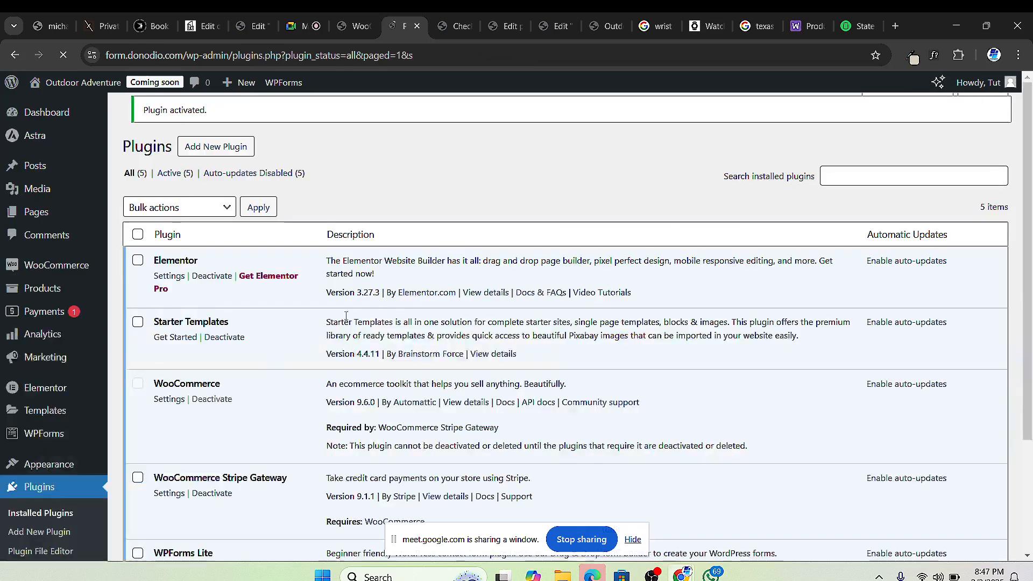
{"action": "scroll", "coordinate": [220, 406], "scroll_direction": "down", "scroll_amount": 3}
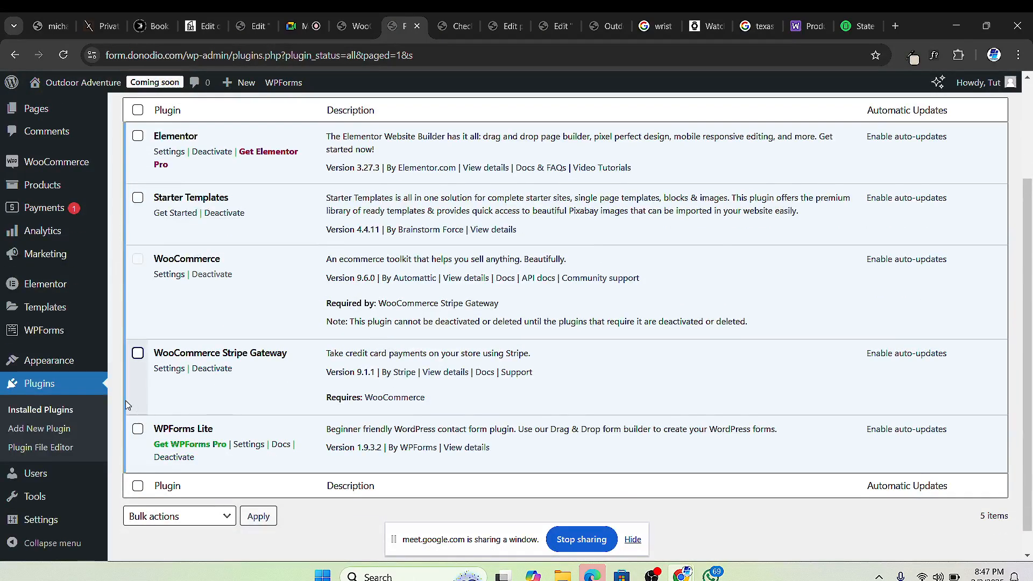
{"action": "left_click", "coordinate": [166, 370]}
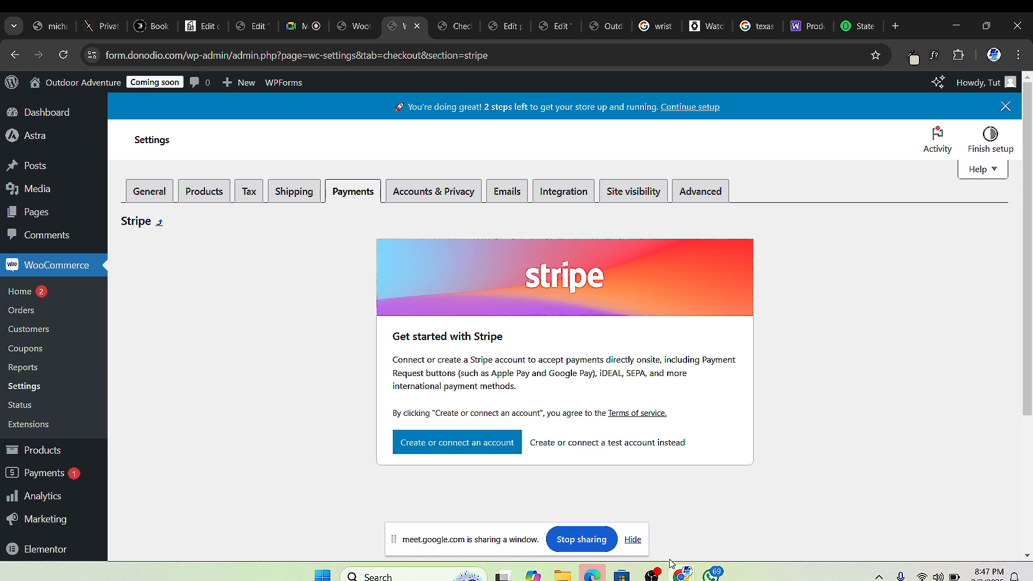
Step: Connect Stripe with a test account and confirm Enable Stripe and test mode are on
{"action": "left_click", "coordinate": [614, 444]}
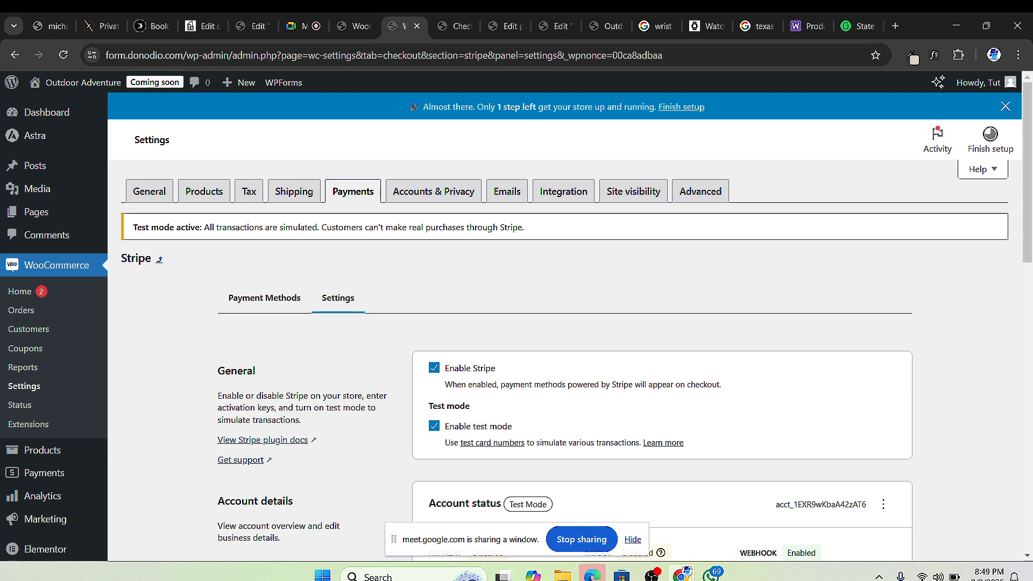
{"action": "scroll", "coordinate": [469, 292], "scroll_direction": "down", "scroll_amount": 2}
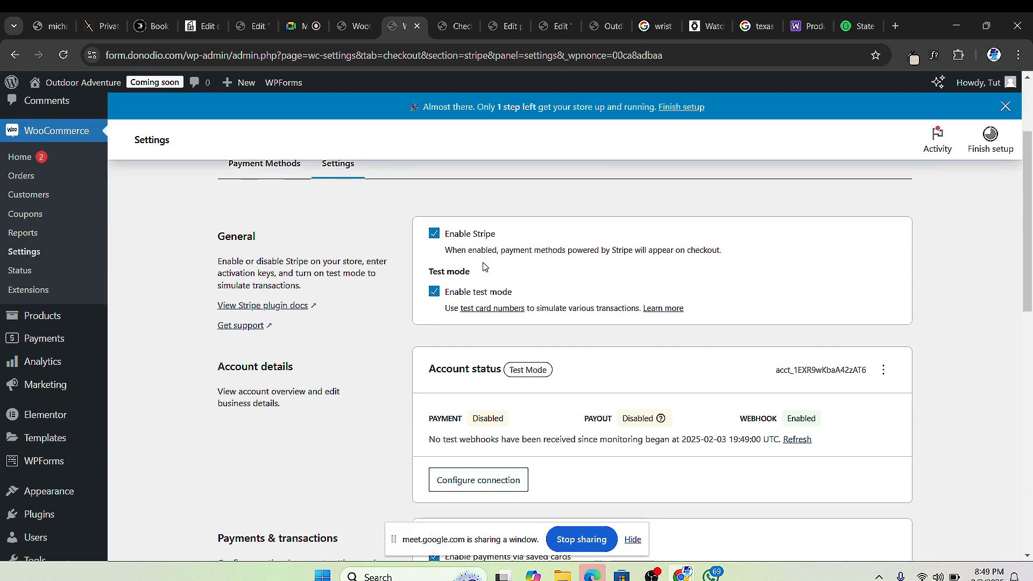
{"action": "scroll", "coordinate": [500, 308], "scroll_direction": "down", "scroll_amount": 5}
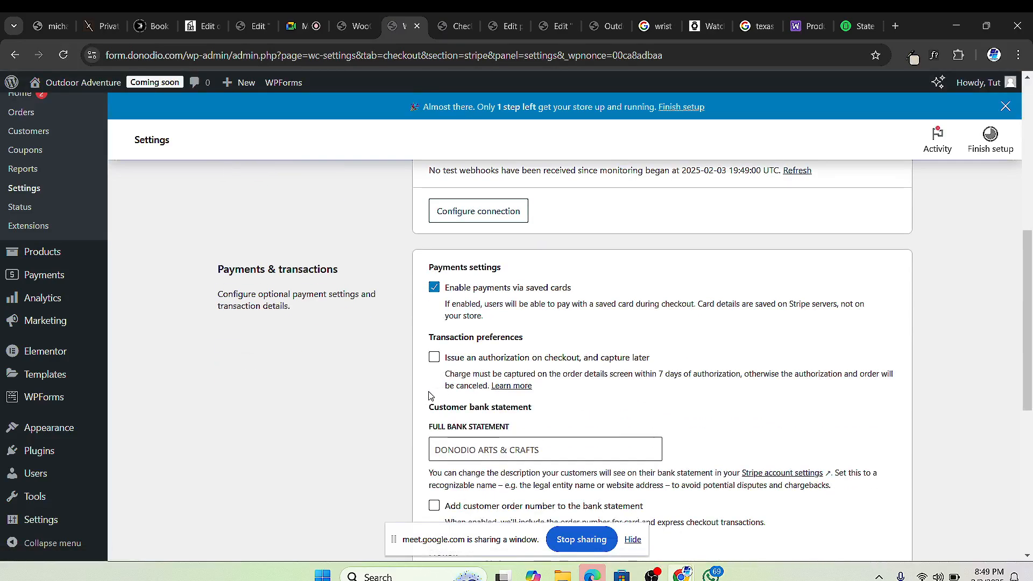
{"action": "scroll", "coordinate": [452, 393], "scroll_direction": "up", "scroll_amount": 2}
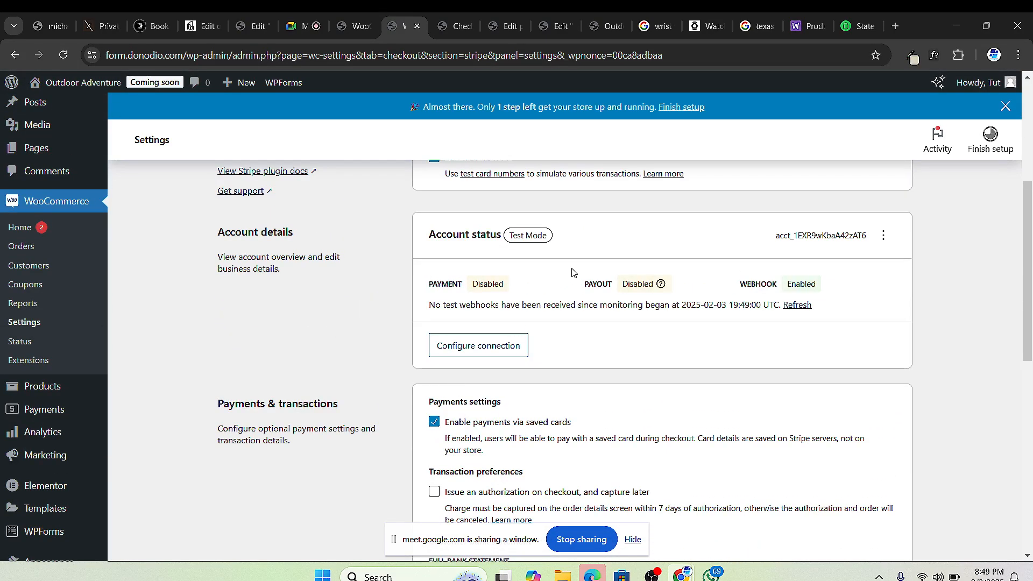
{"action": "scroll", "coordinate": [571, 272], "scroll_direction": "up", "scroll_amount": 4}
{"action": "scroll", "coordinate": [535, 274], "scroll_direction": "down", "scroll_amount": 2}
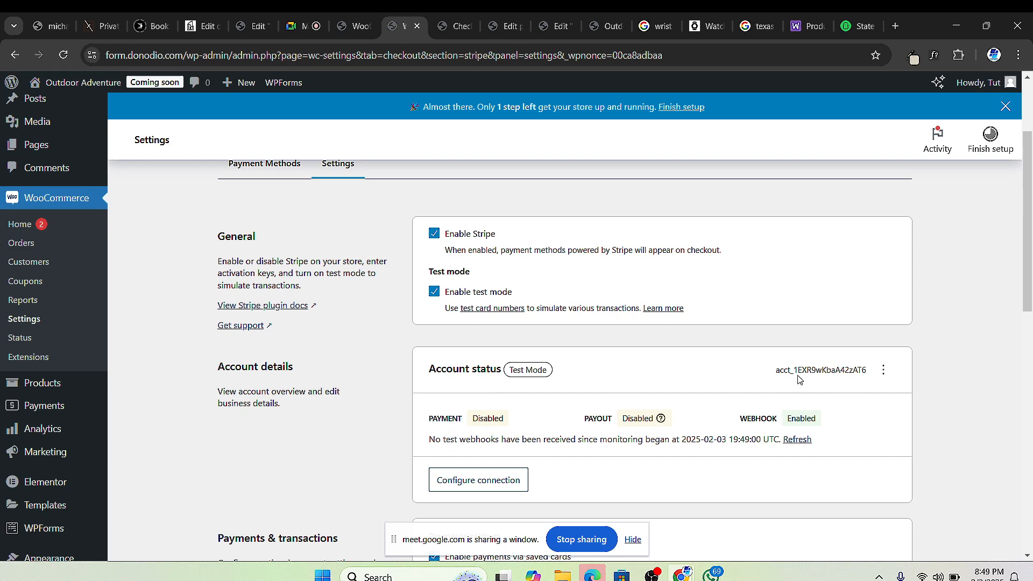
{"action": "scroll", "coordinate": [477, 435], "scroll_direction": "down", "scroll_amount": 1}
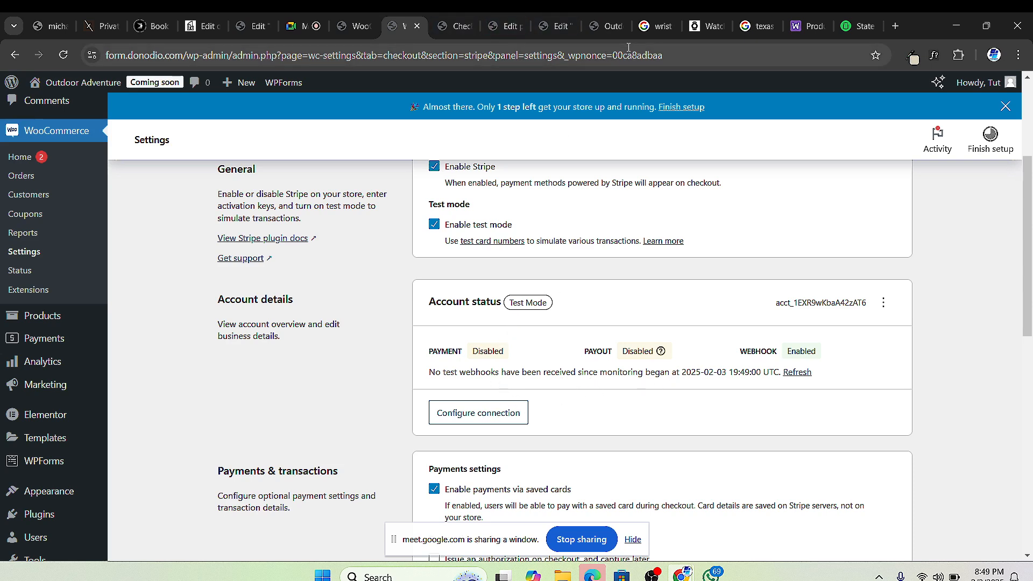
{"action": "left_click", "coordinate": [609, 34]}
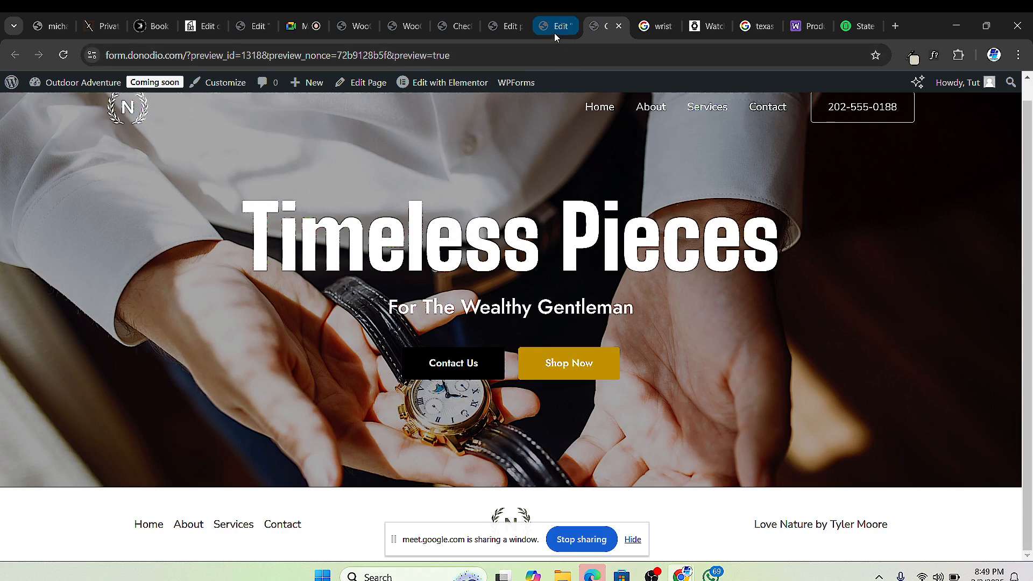
Step: Reload the checkout page so the Stripe Credit / Debit Card option appears
{"action": "left_click", "coordinate": [467, 33]}
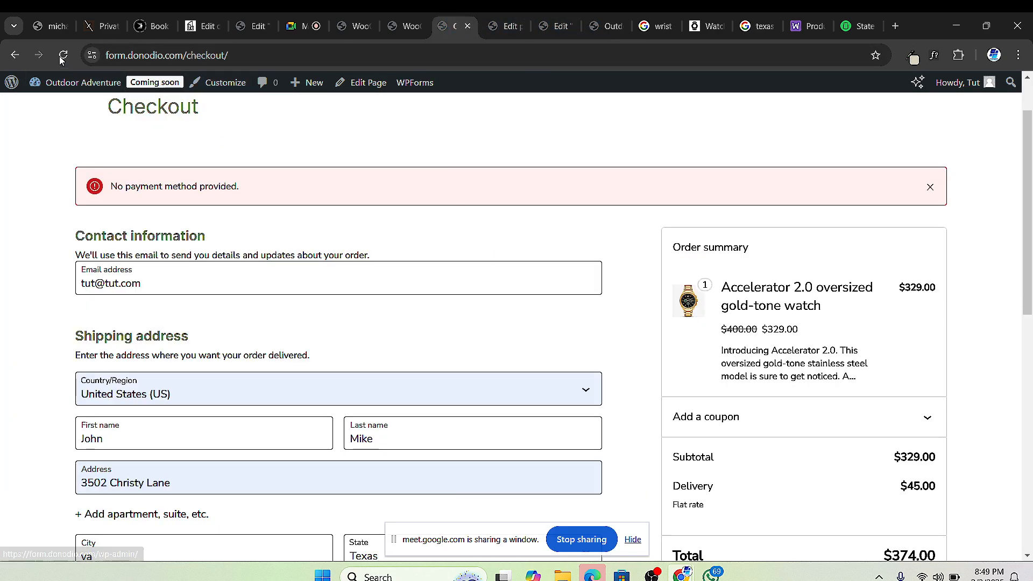
{"action": "key", "text": "F5"}
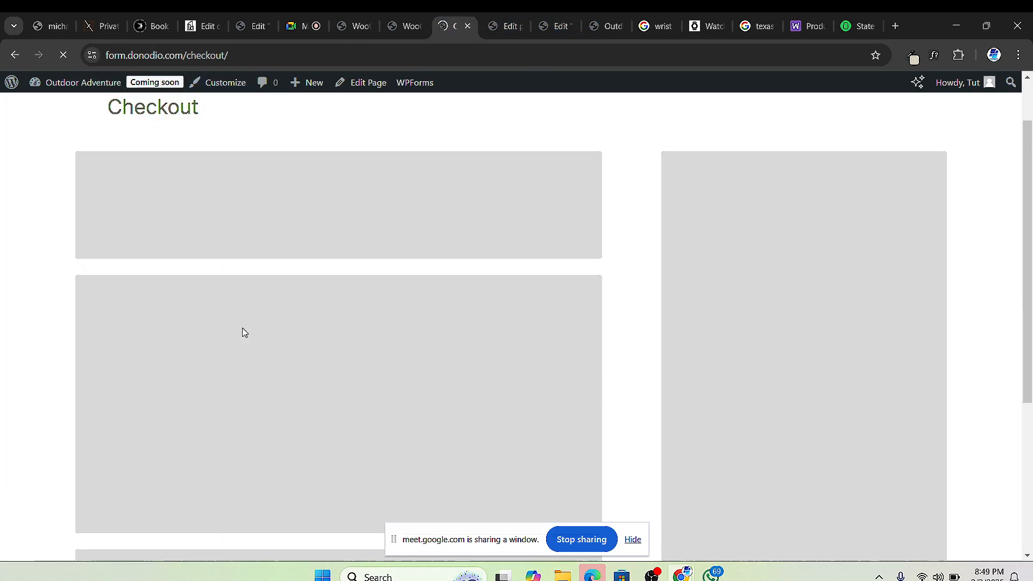
{"action": "scroll", "coordinate": [178, 323], "scroll_direction": "down", "scroll_amount": 1}
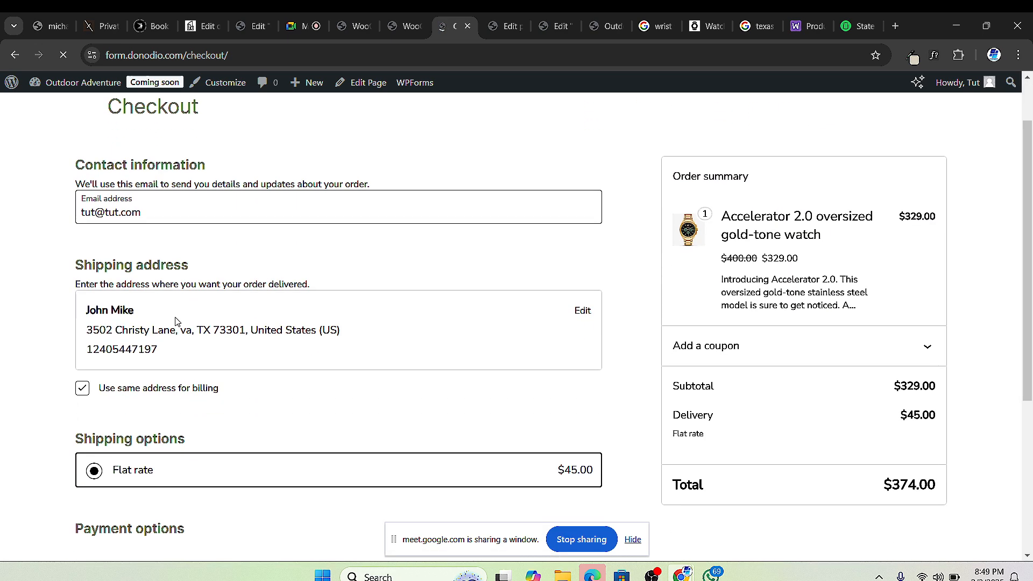
{"action": "scroll", "coordinate": [404, 320], "scroll_direction": "down", "scroll_amount": 3}
{"action": "scroll", "coordinate": [404, 321], "scroll_direction": "down", "scroll_amount": 1}
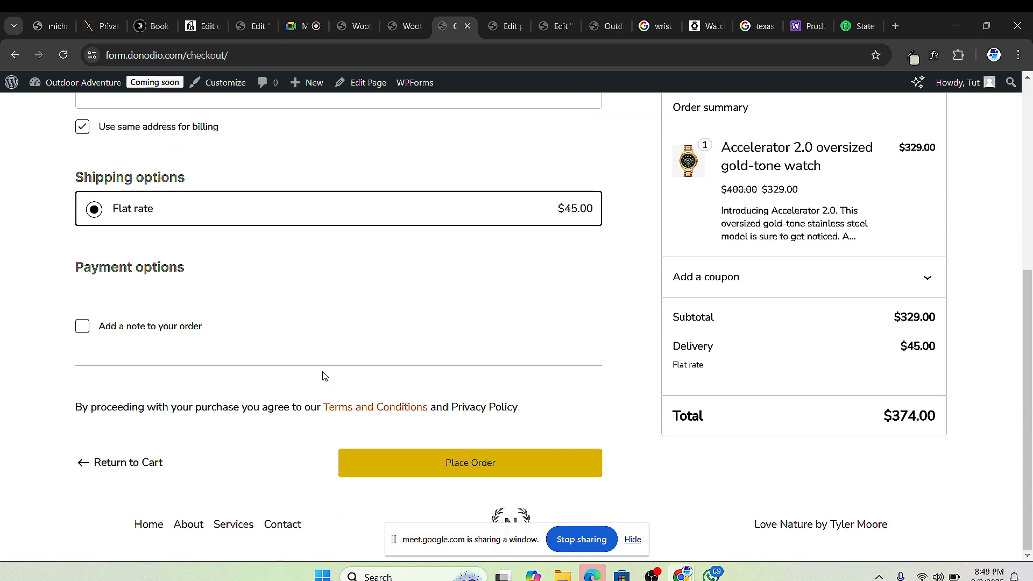
{"action": "scroll", "coordinate": [156, 338], "scroll_direction": "up", "scroll_amount": 3}
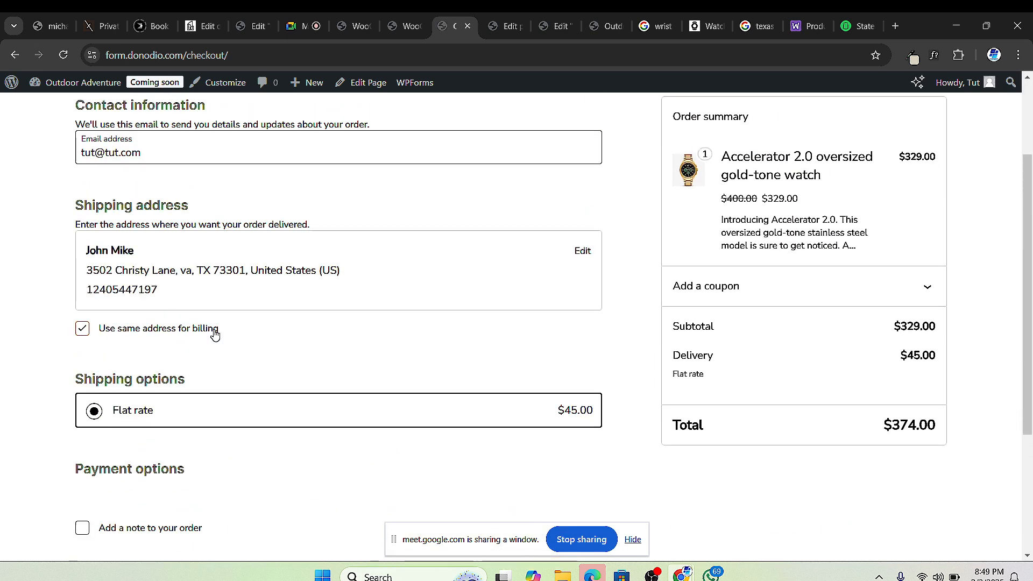
{"action": "scroll", "coordinate": [263, 454], "scroll_direction": "down", "scroll_amount": 2}
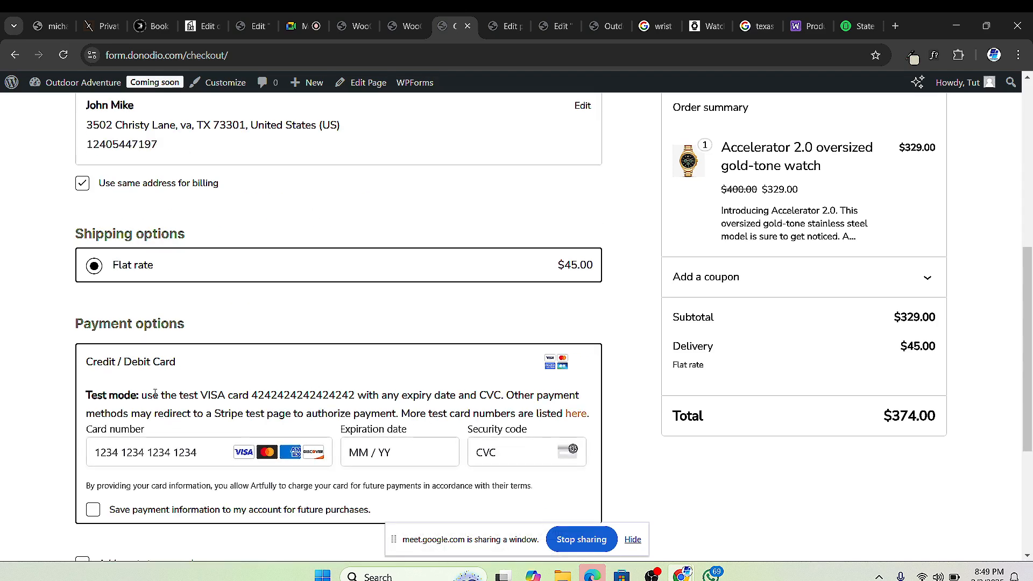
{"action": "scroll", "coordinate": [253, 295], "scroll_direction": "down", "scroll_amount": 2}
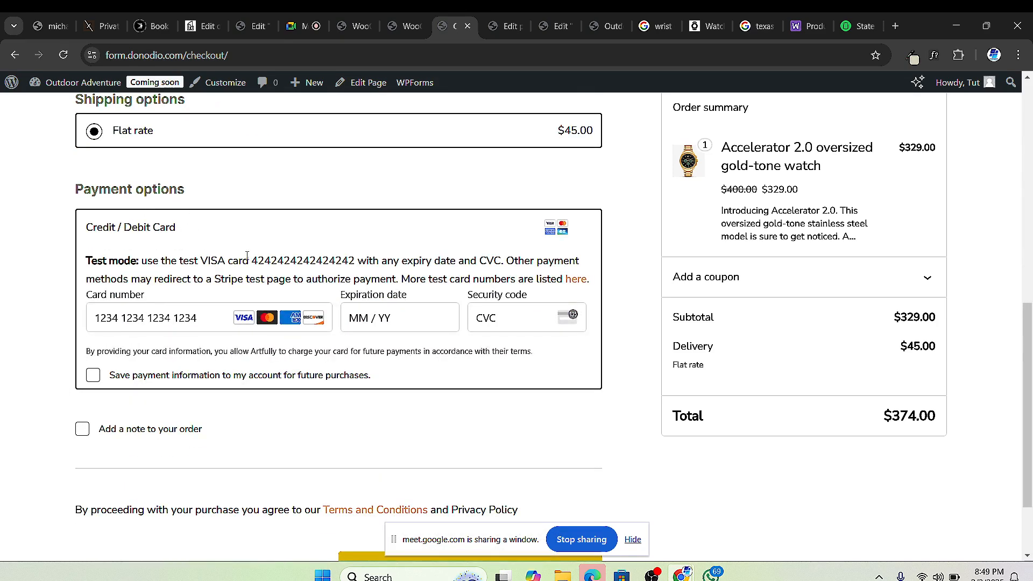
Step: Paste the 4242 test card number into Card number and enter expiry 12 / 27 and a security code
{"action": "left_click_drag", "start_coordinate": [254, 261], "coordinate": [357, 261]}
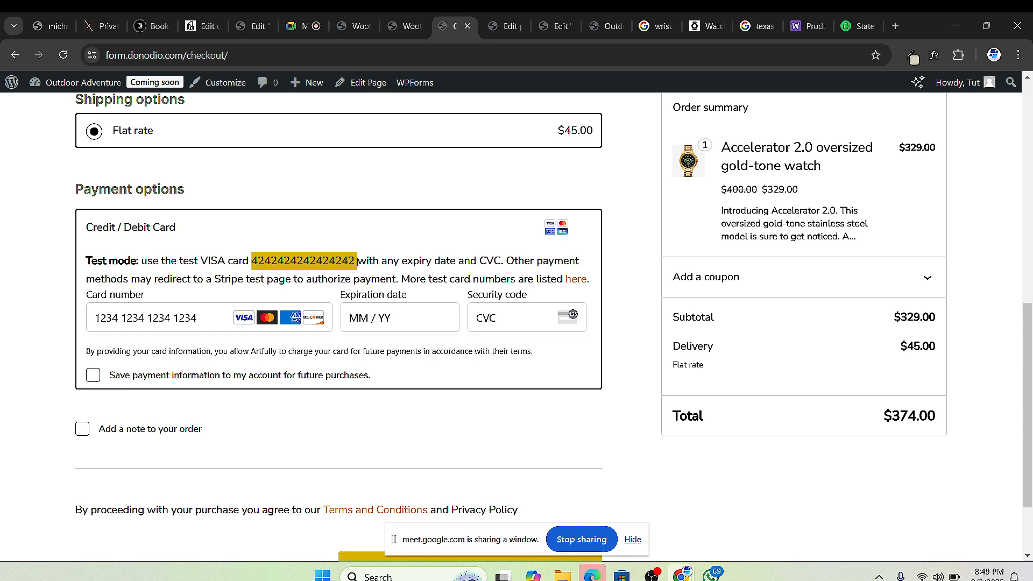
{"action": "right_click", "coordinate": [342, 258]}
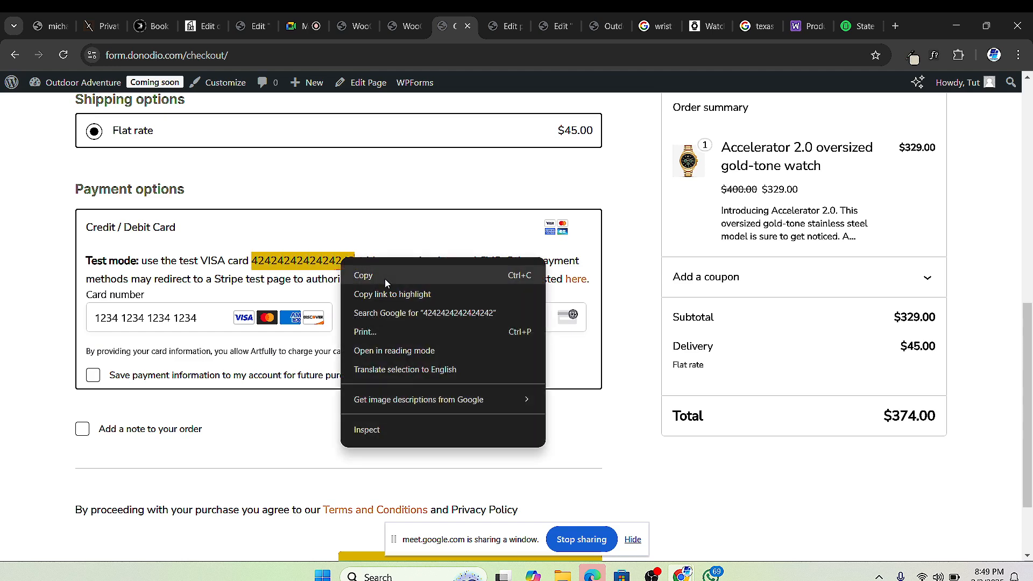
{"action": "left_click", "coordinate": [385, 279]}
{"action": "right_click", "coordinate": [122, 323]}
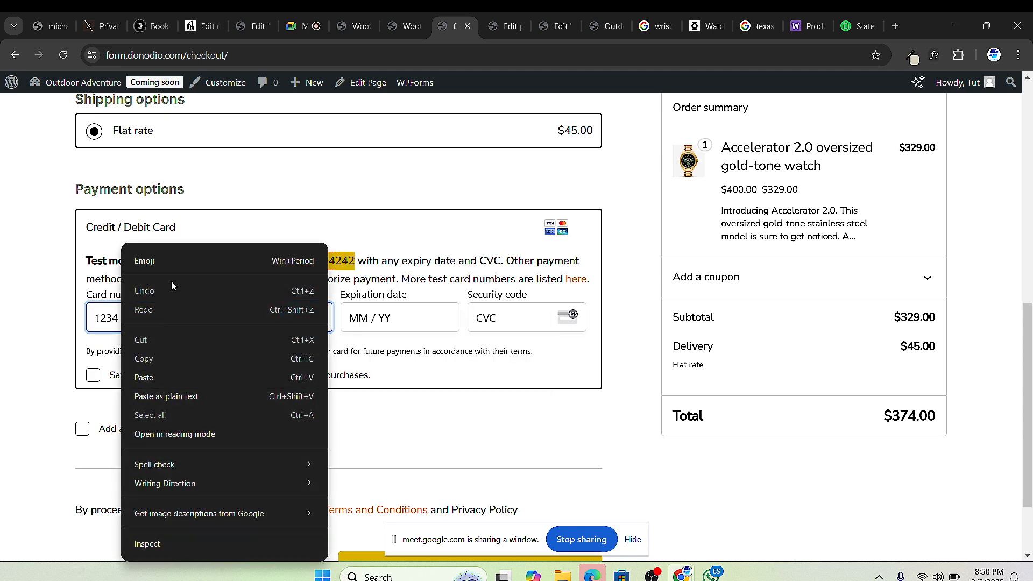
{"action": "left_click", "coordinate": [161, 371]}
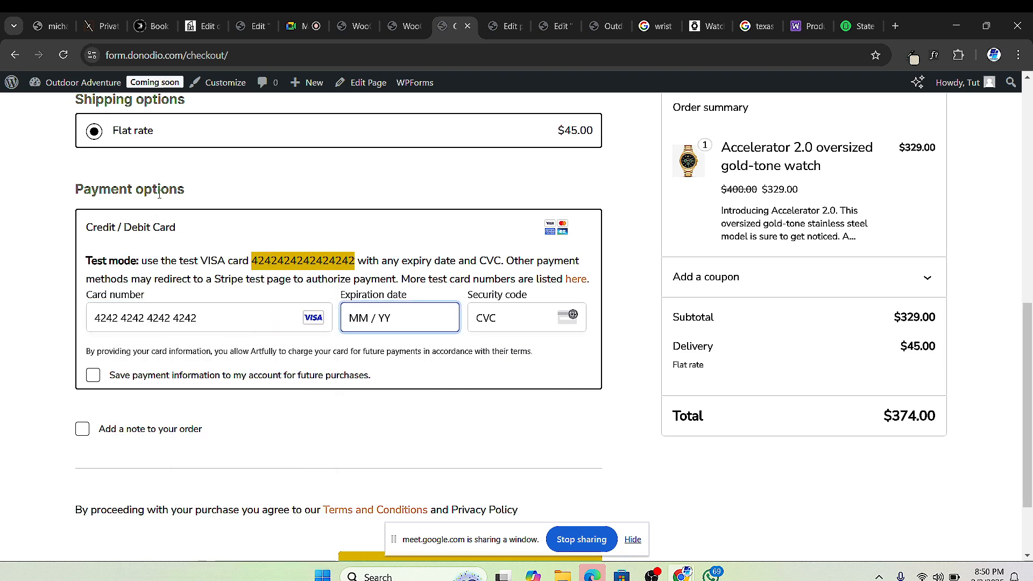
{"action": "type", "text": "027"}
{"action": "key", "text": "BackSpace"}
{"action": "key", "text": "BackSpace"}
{"action": "type", "text": "12 /27"}
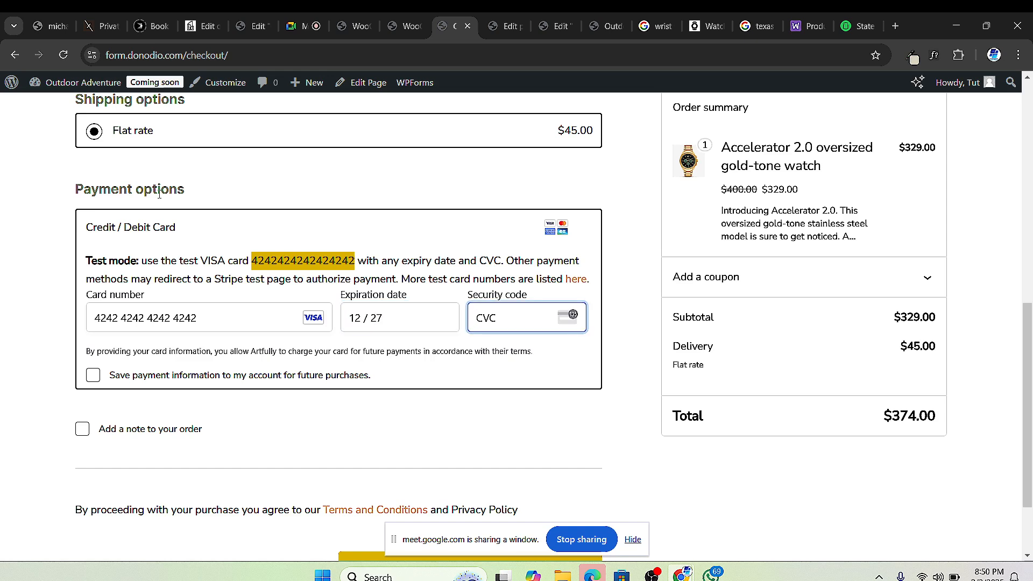
{"action": "type", "text": "123"}
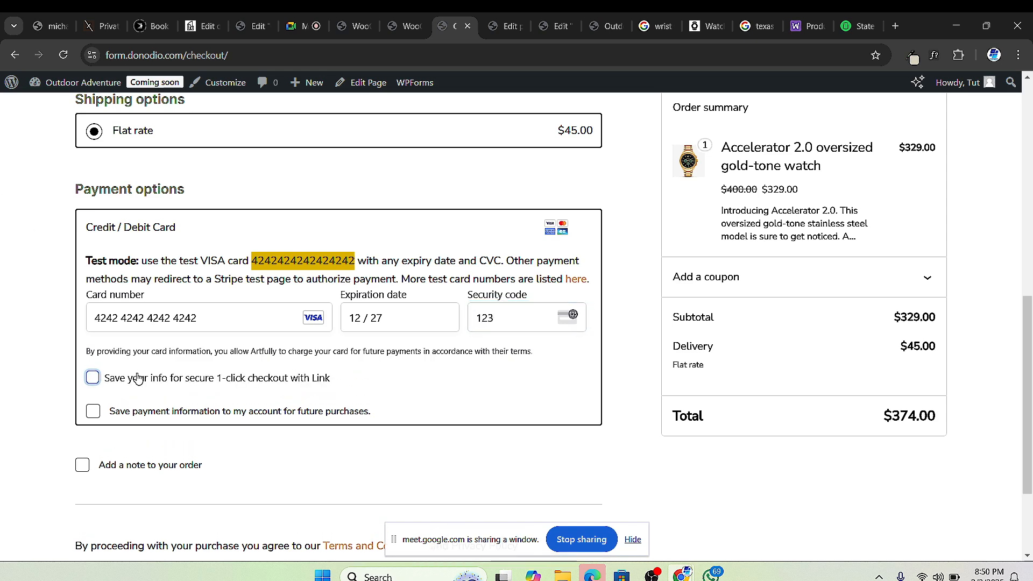
Step: Opt in to saving info for one-click checkout and enter the customer's full name
{"action": "left_click", "coordinate": [93, 378]}
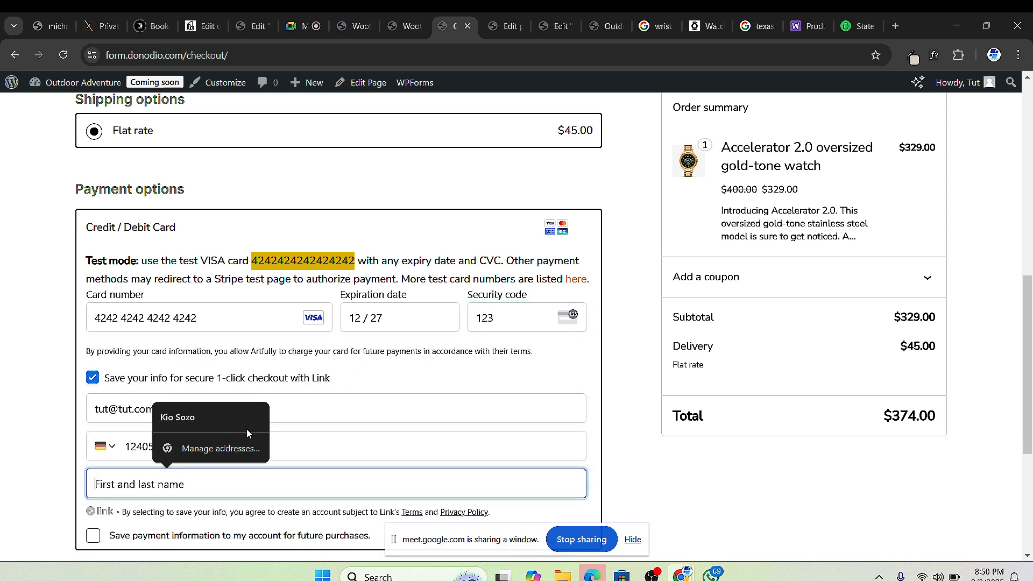
{"action": "scroll", "coordinate": [188, 404], "scroll_direction": "down", "scroll_amount": 1}
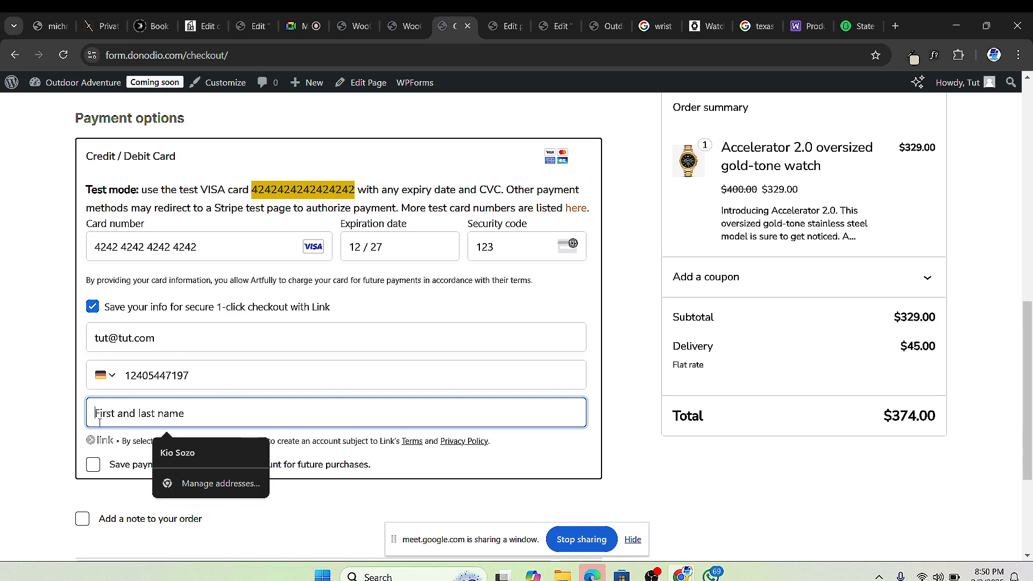
{"action": "scroll", "coordinate": [108, 413], "scroll_direction": "down", "scroll_amount": 1}
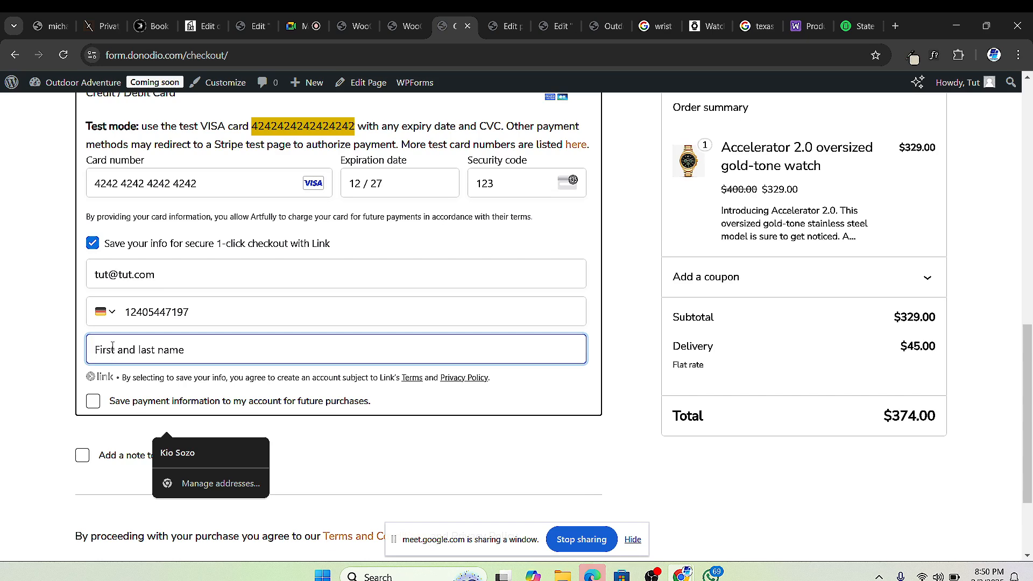
{"action": "type", "text": "Kio"}
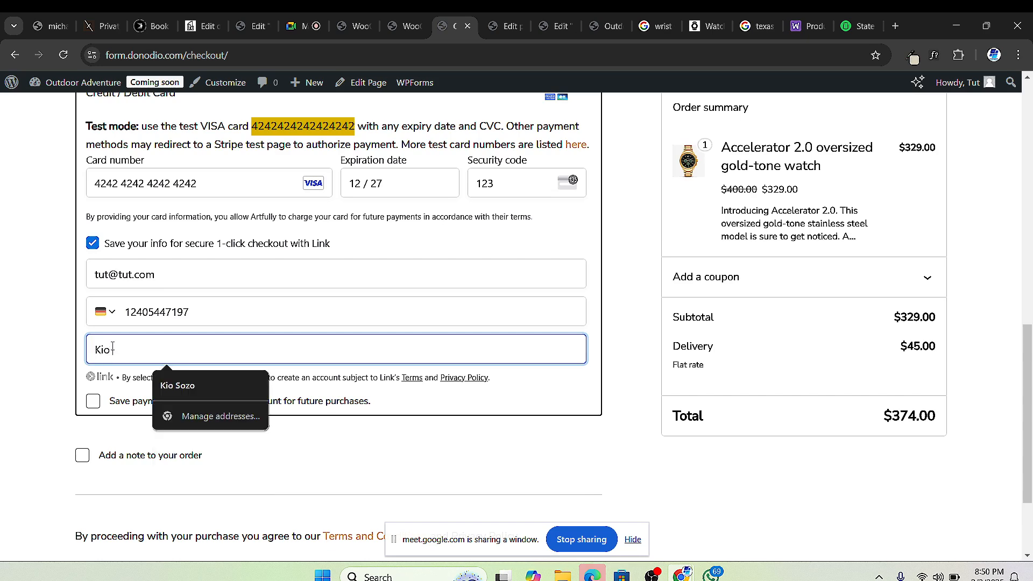
{"action": "scroll", "coordinate": [311, 286], "scroll_direction": "up", "scroll_amount": 10}
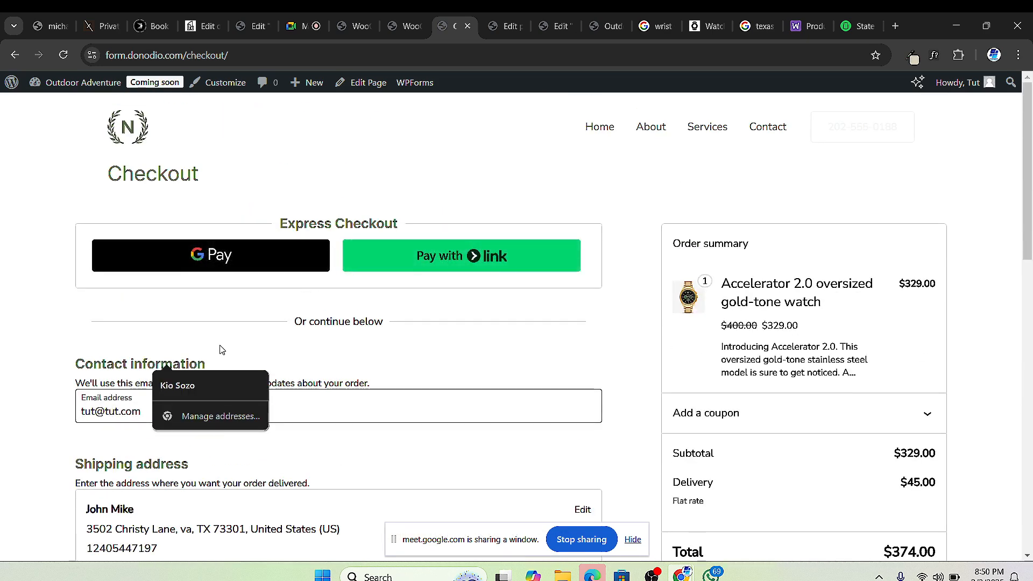
{"action": "scroll", "coordinate": [211, 296], "scroll_direction": "down", "scroll_amount": 1}
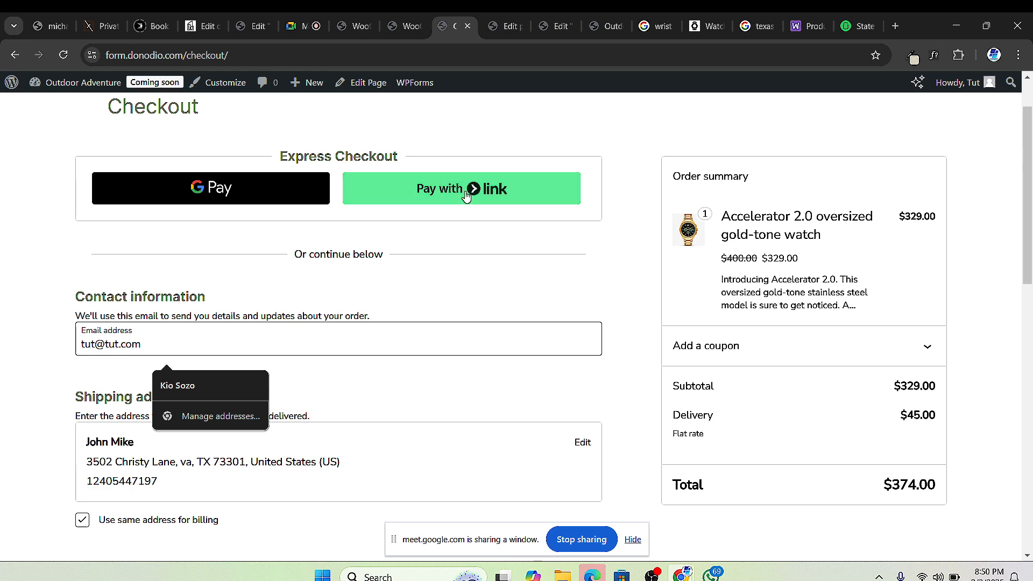
{"action": "scroll", "coordinate": [316, 259], "scroll_direction": "down", "scroll_amount": 12}
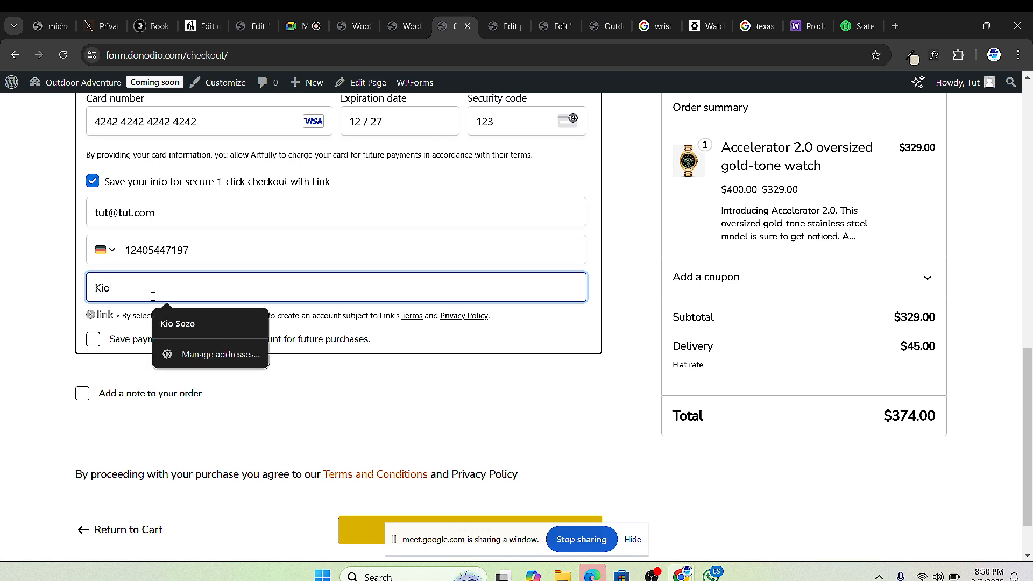
{"action": "key", "text": "BackSpace"}
{"action": "key", "text": "BackSpace"}
{"action": "key", "text": "BackSpace"}
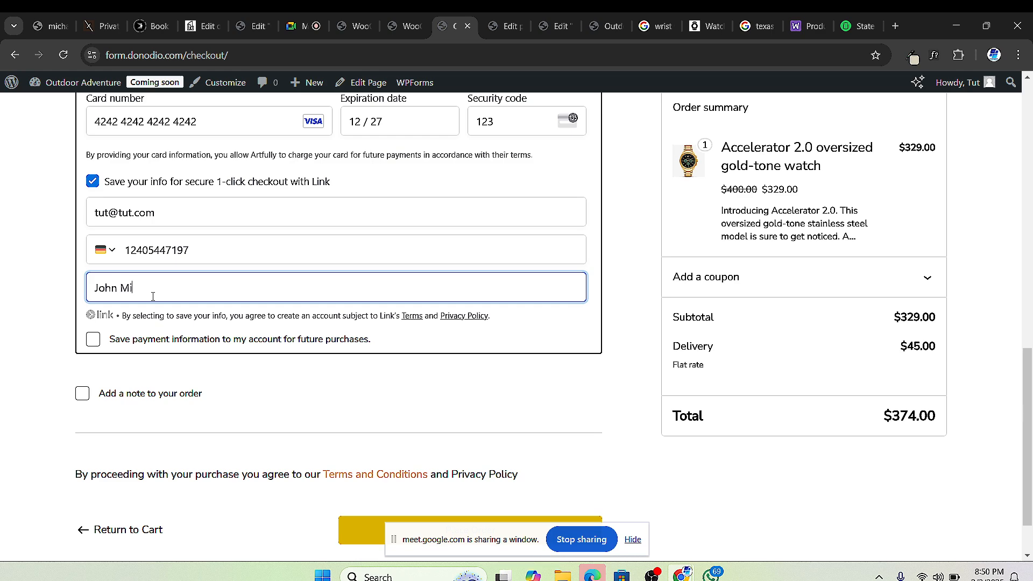
{"action": "scroll", "coordinate": [173, 276], "scroll_direction": "up", "scroll_amount": 5}
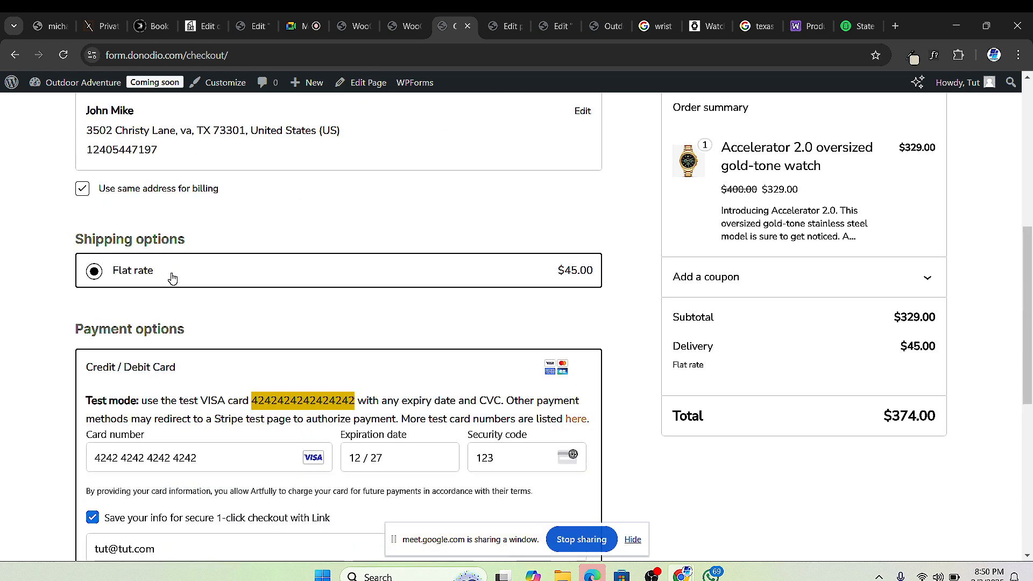
{"action": "scroll", "coordinate": [178, 297], "scroll_direction": "down", "scroll_amount": 3}
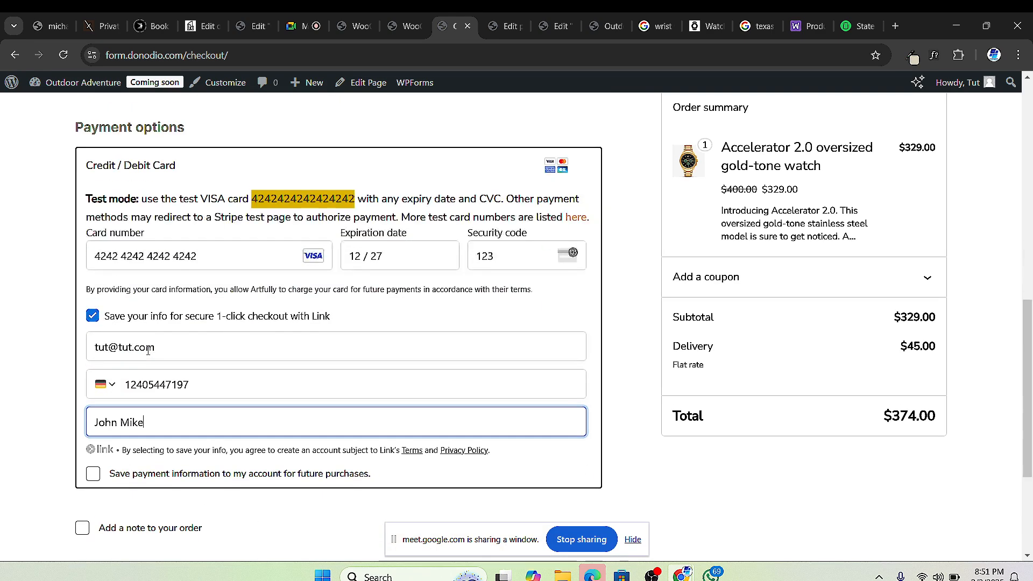
Step: Save the payment information for future purchases and set the phone country code to United States (+1)
{"action": "left_click", "coordinate": [93, 473]}
{"action": "scroll", "coordinate": [120, 259], "scroll_direction": "down", "scroll_amount": 2}
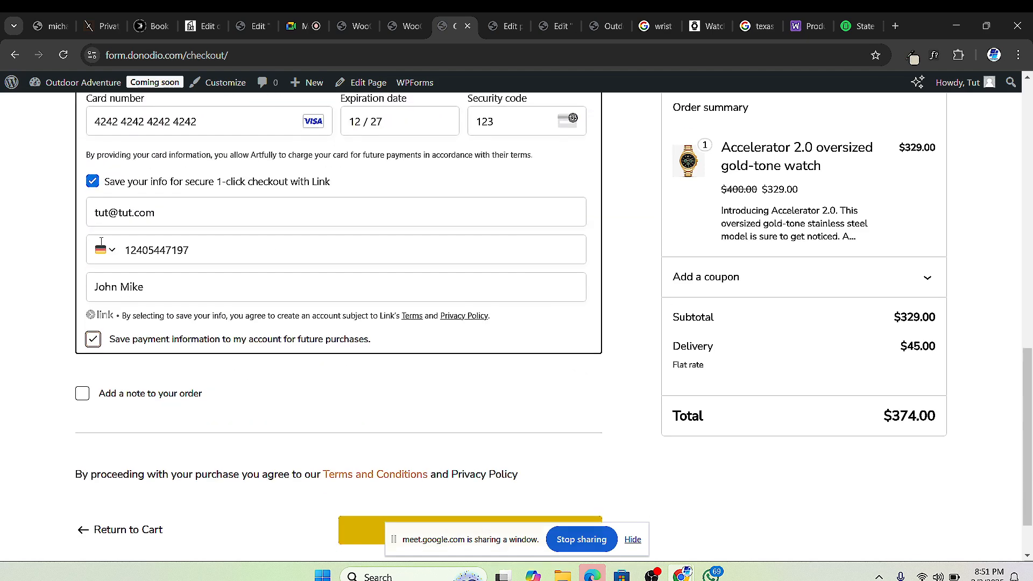
{"action": "left_click", "coordinate": [109, 252]}
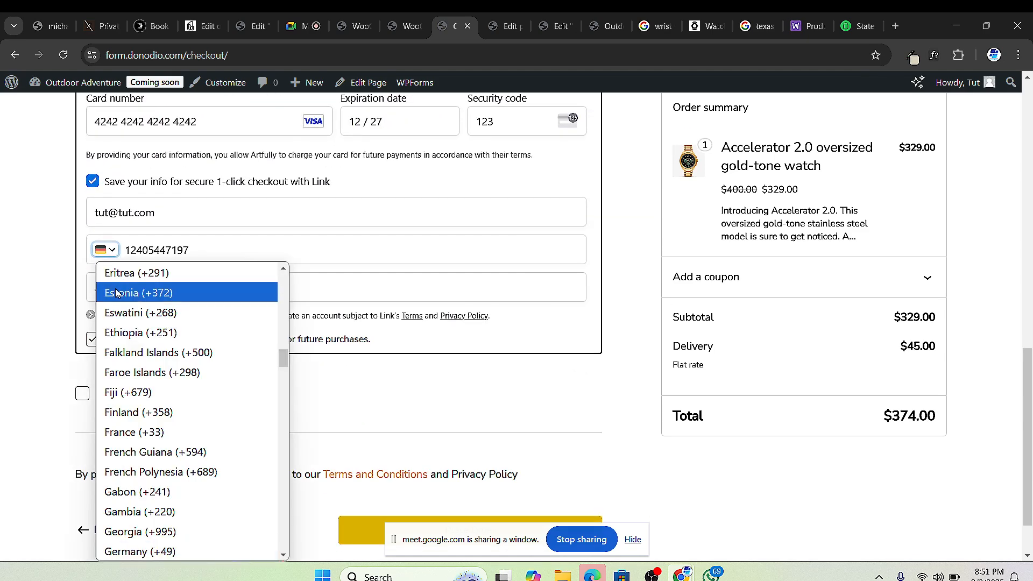
{"action": "scroll", "coordinate": [177, 363], "scroll_direction": "down", "scroll_amount": 18}
{"action": "scroll", "coordinate": [204, 430], "scroll_direction": "down", "scroll_amount": 20}
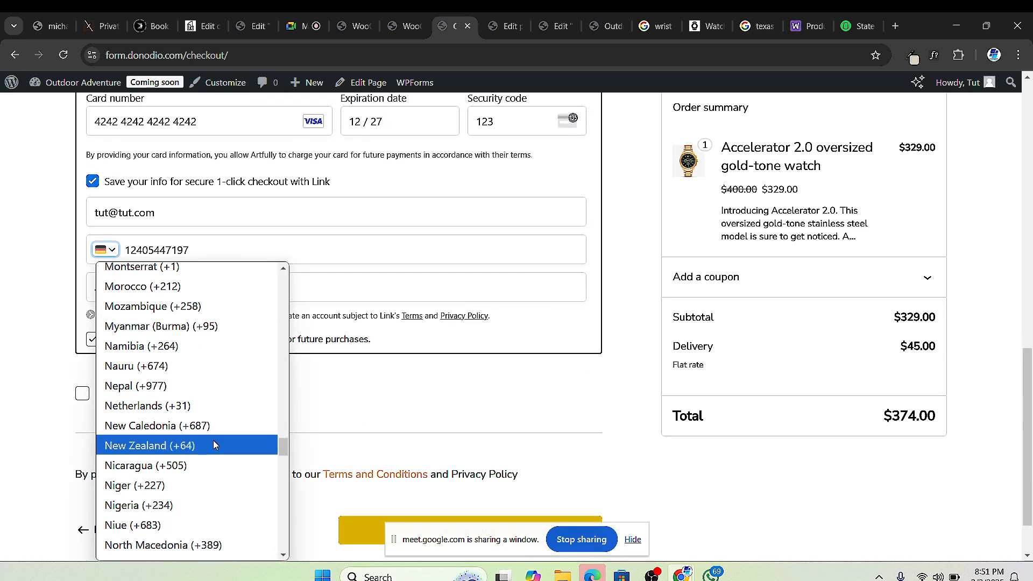
{"action": "scroll", "coordinate": [201, 469], "scroll_direction": "down", "scroll_amount": 12}
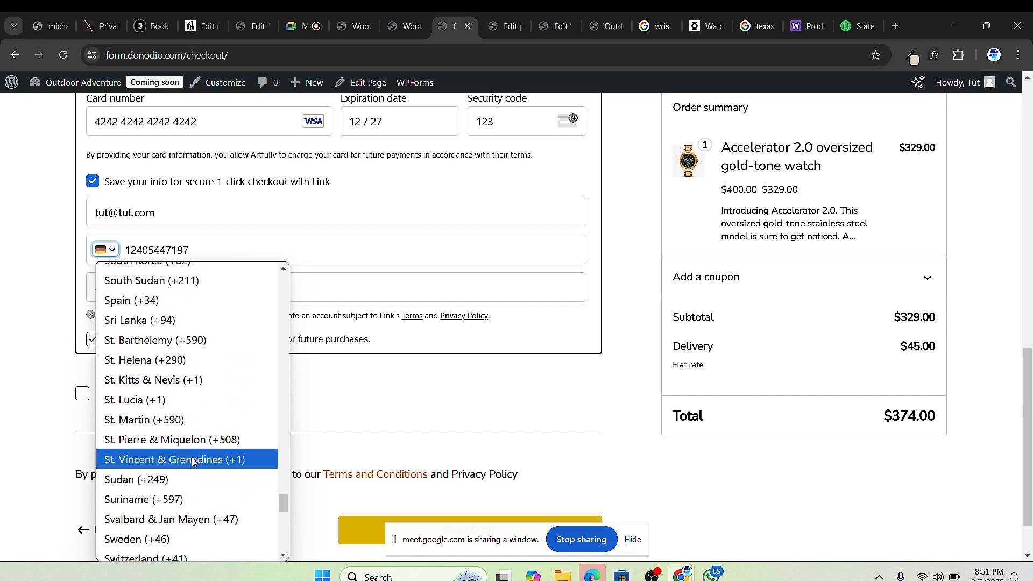
{"action": "scroll", "coordinate": [173, 448], "scroll_direction": "down", "scroll_amount": 5}
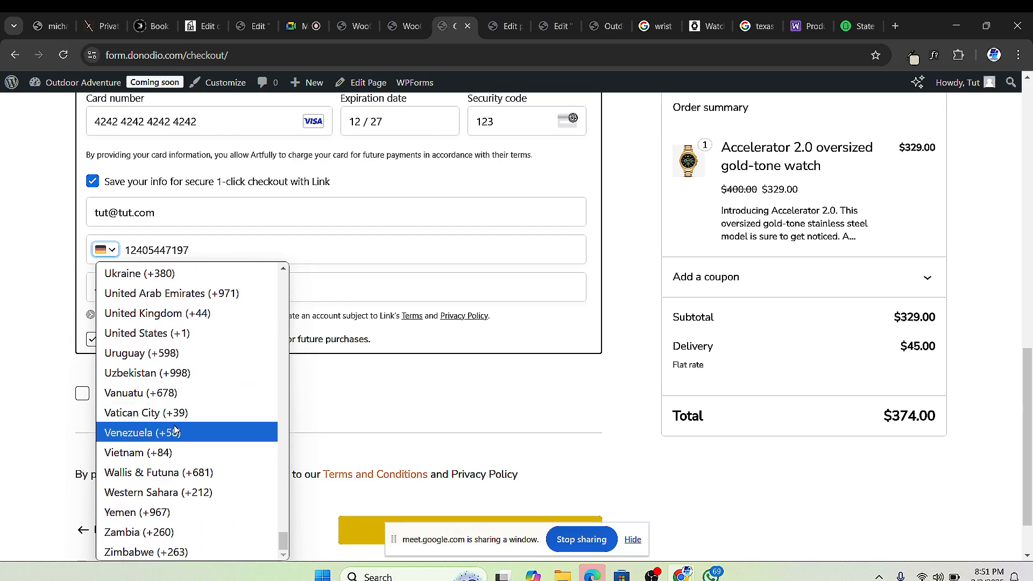
{"action": "left_click", "coordinate": [161, 334]}
{"action": "scroll", "coordinate": [161, 398], "scroll_direction": "down", "scroll_amount": 2}
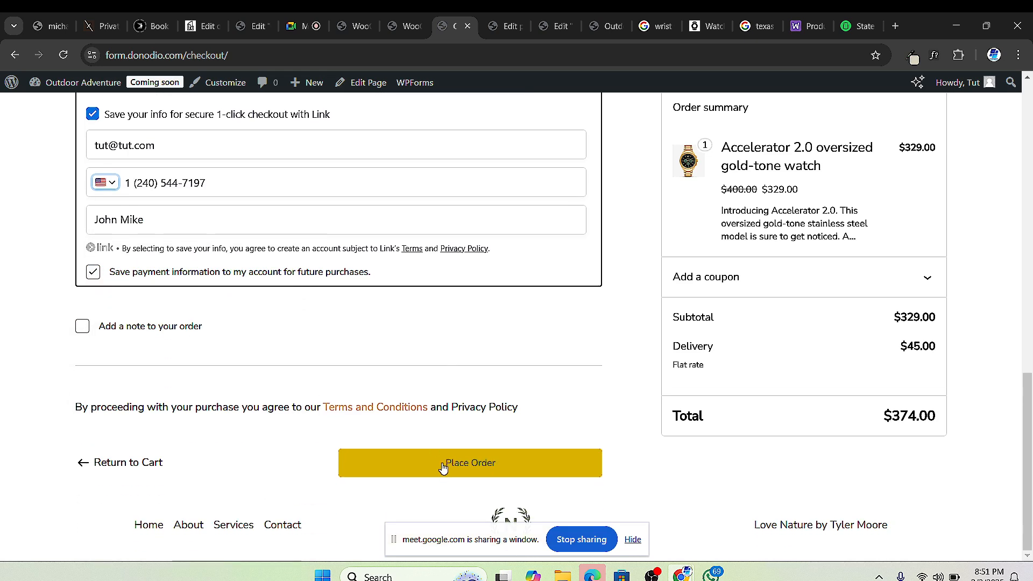
Step: Place the Accelerator 2.0 watch order and review the $374.00 order-received confirmation
{"action": "left_click", "coordinate": [444, 468]}
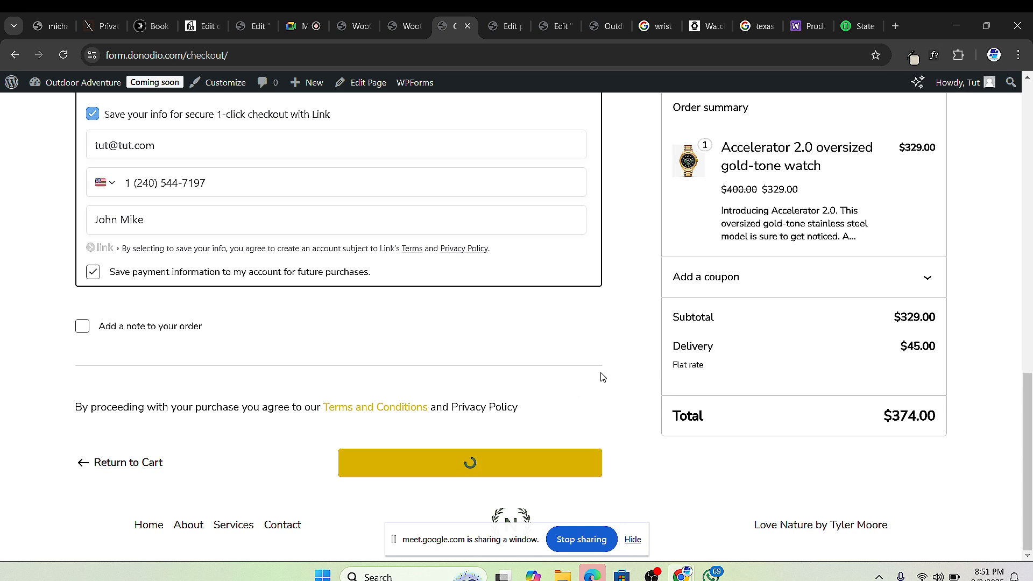
{"action": "scroll", "coordinate": [648, 364], "scroll_direction": "up", "scroll_amount": 5}
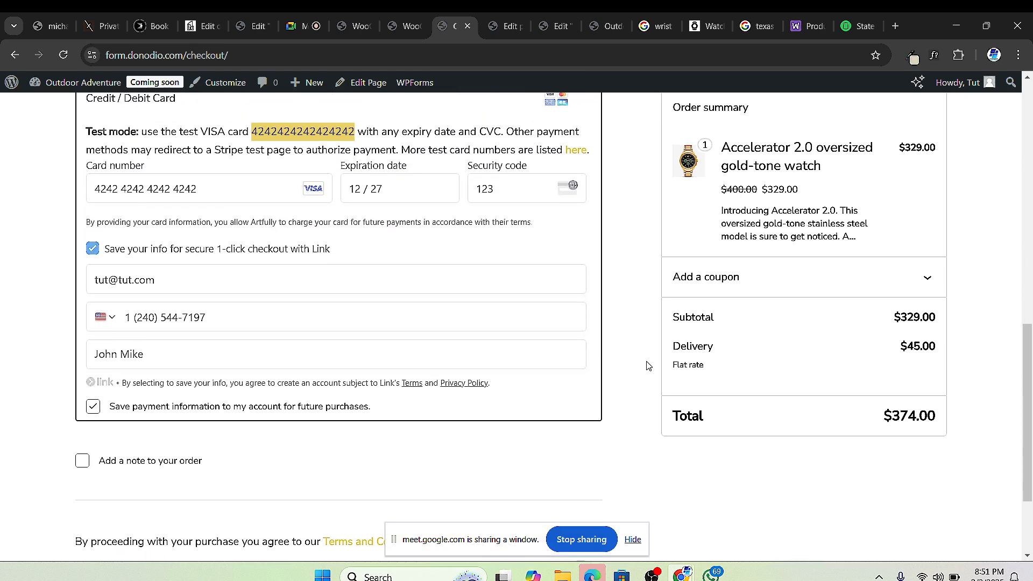
{"action": "scroll", "coordinate": [649, 357], "scroll_direction": "down", "scroll_amount": 6}
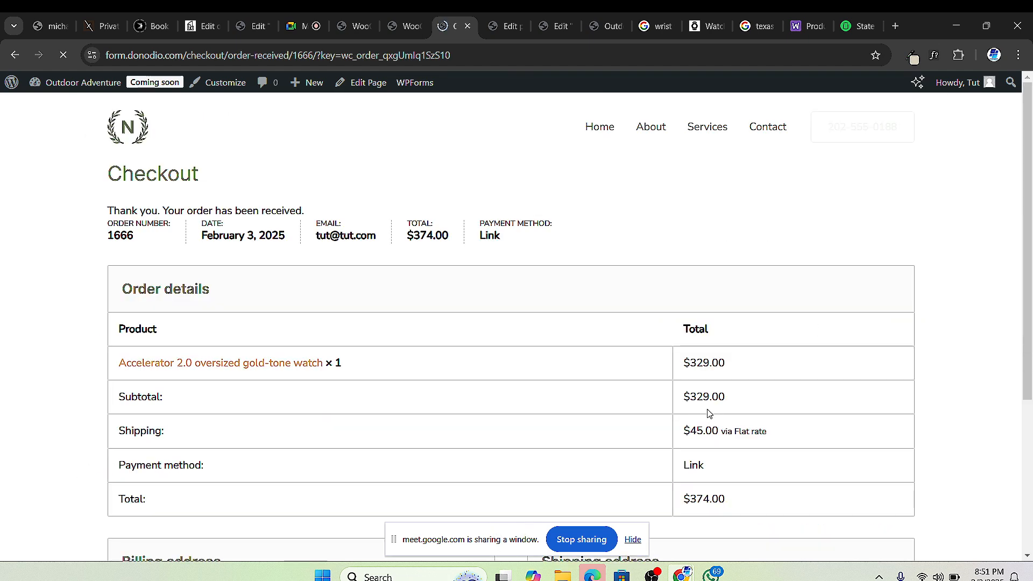
{"action": "scroll", "coordinate": [629, 353], "scroll_direction": "down", "scroll_amount": 4}
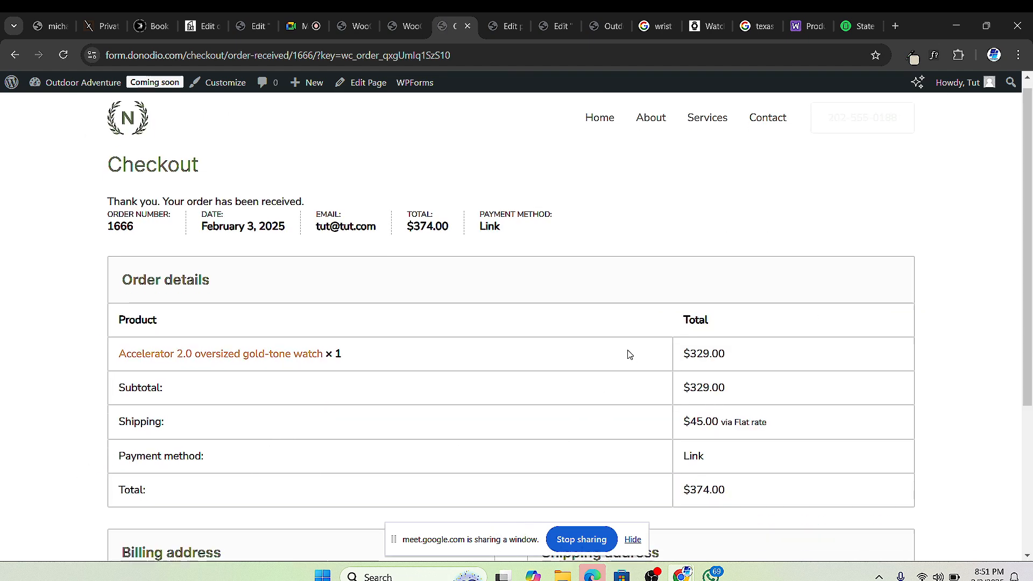
{"action": "scroll", "coordinate": [449, 409], "scroll_direction": "up", "scroll_amount": 4}
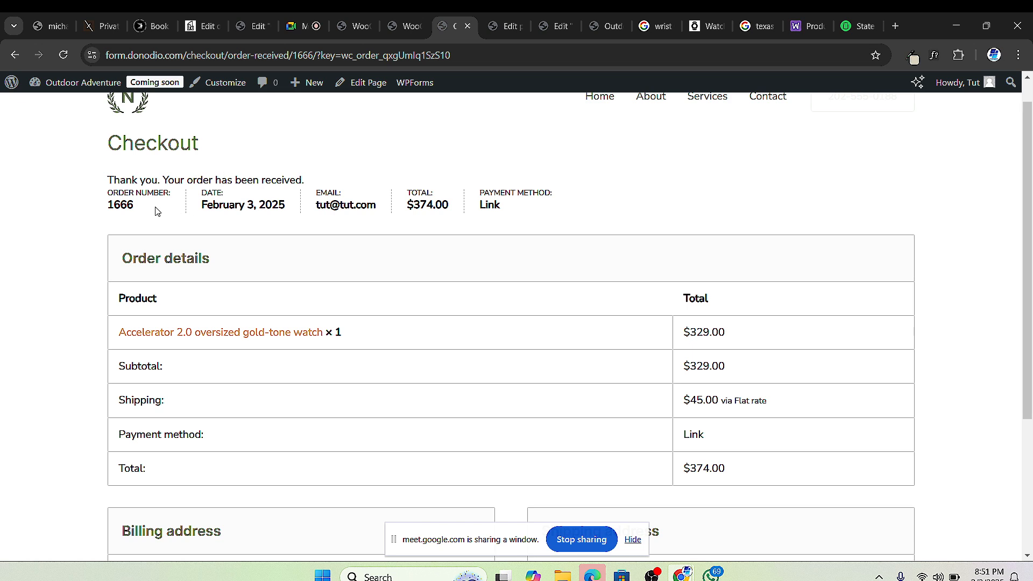
{"action": "scroll", "coordinate": [285, 306], "scroll_direction": "down", "scroll_amount": 4}
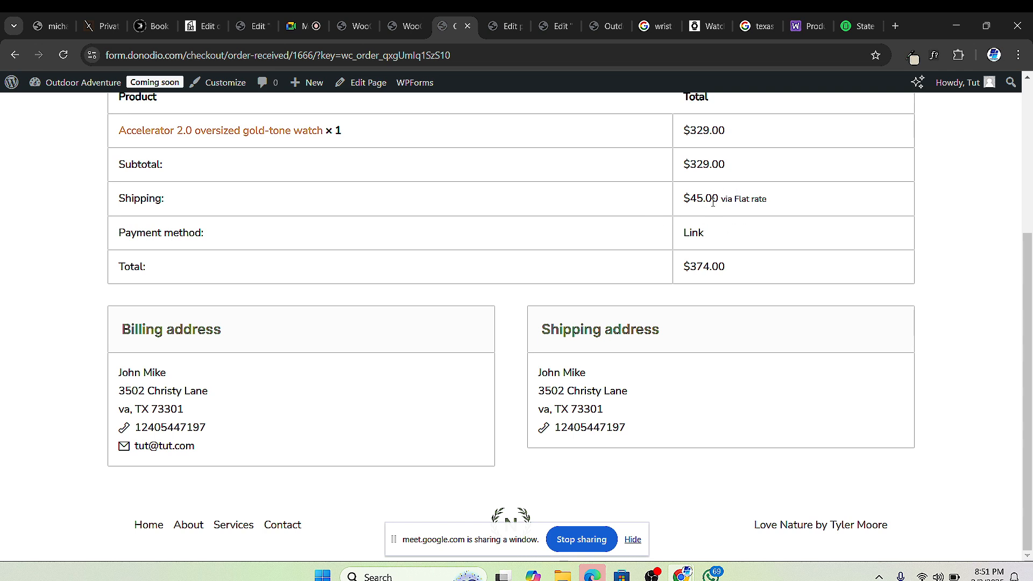
{"action": "scroll", "coordinate": [712, 203], "scroll_direction": "up", "scroll_amount": 3}
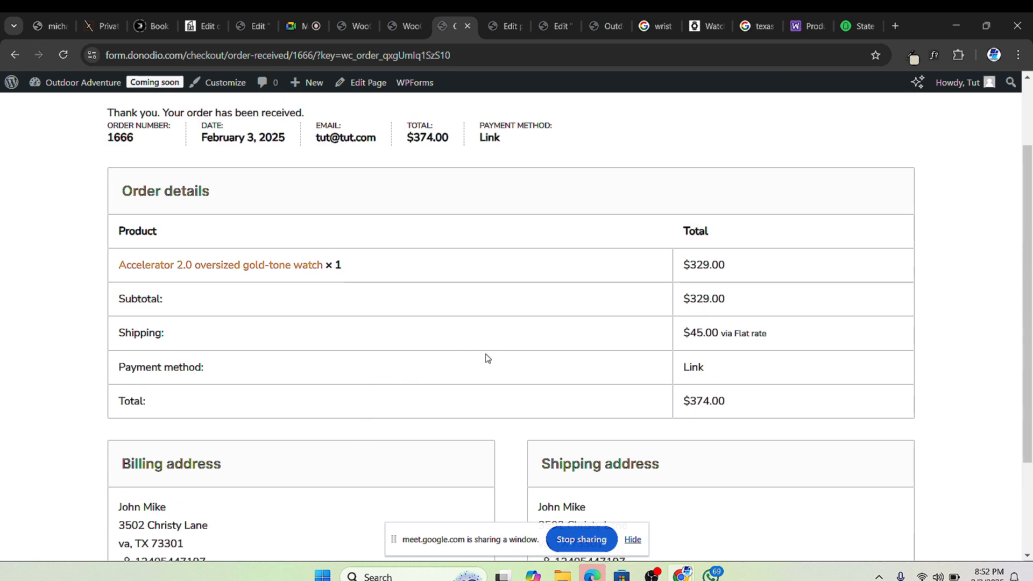
{"action": "scroll", "coordinate": [384, 376], "scroll_direction": "up", "scroll_amount": 2}
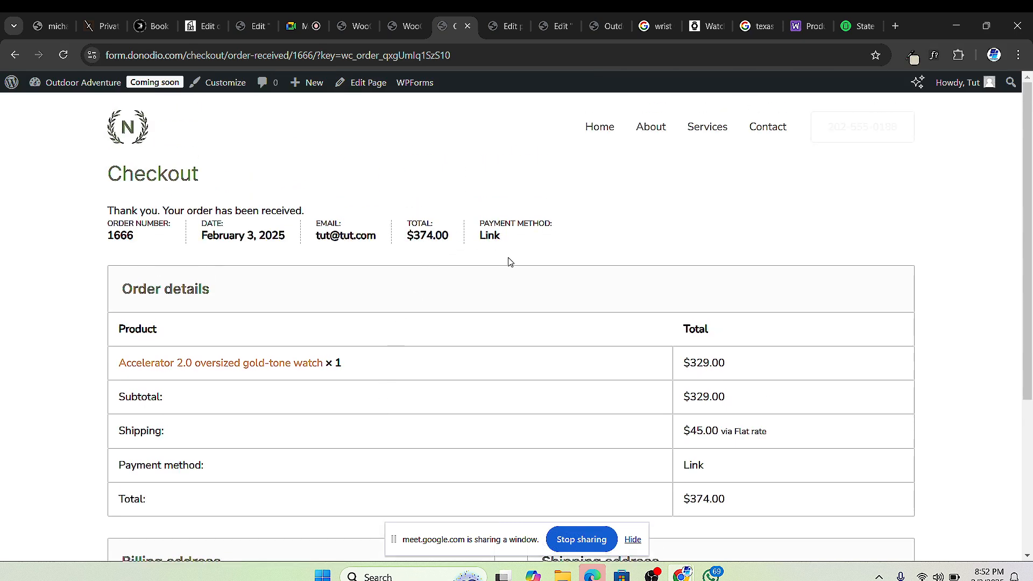
{"action": "scroll", "coordinate": [216, 318], "scroll_direction": "down", "scroll_amount": 5}
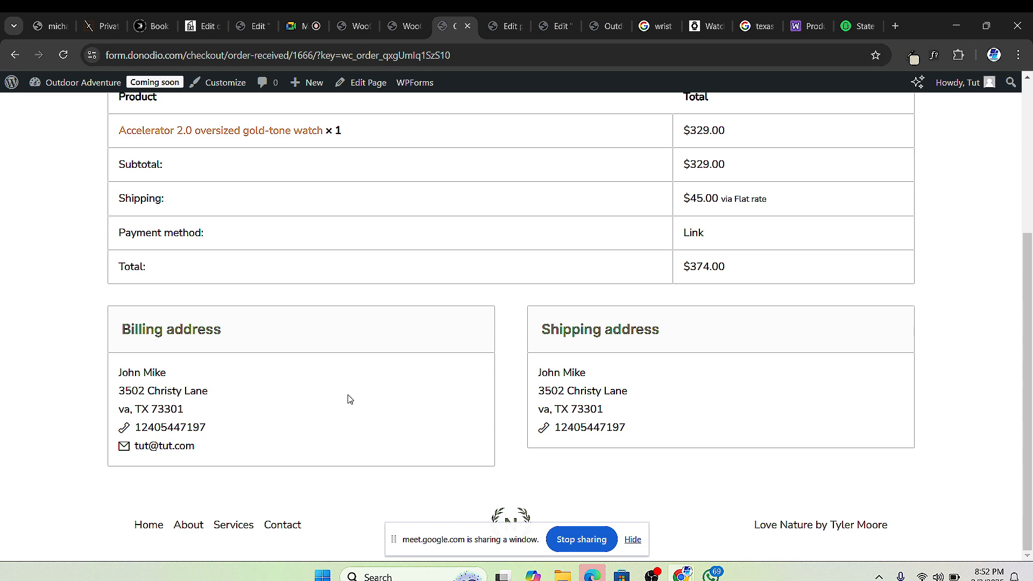
{"action": "scroll", "coordinate": [675, 249], "scroll_direction": "up", "scroll_amount": 4}
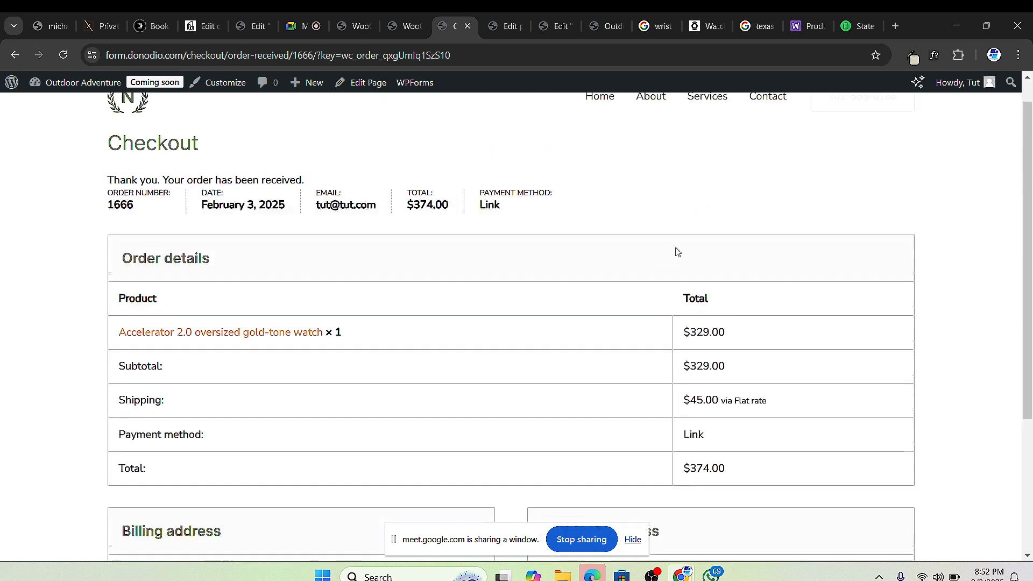
{"action": "scroll", "coordinate": [676, 249], "scroll_direction": "down", "scroll_amount": 1}
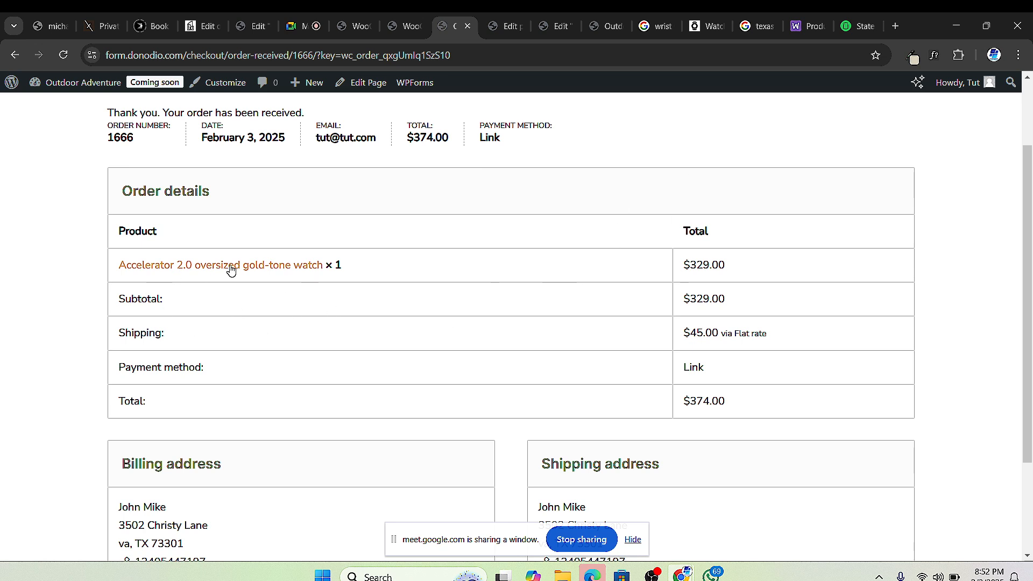
{"action": "scroll", "coordinate": [505, 300], "scroll_direction": "down", "scroll_amount": 3}
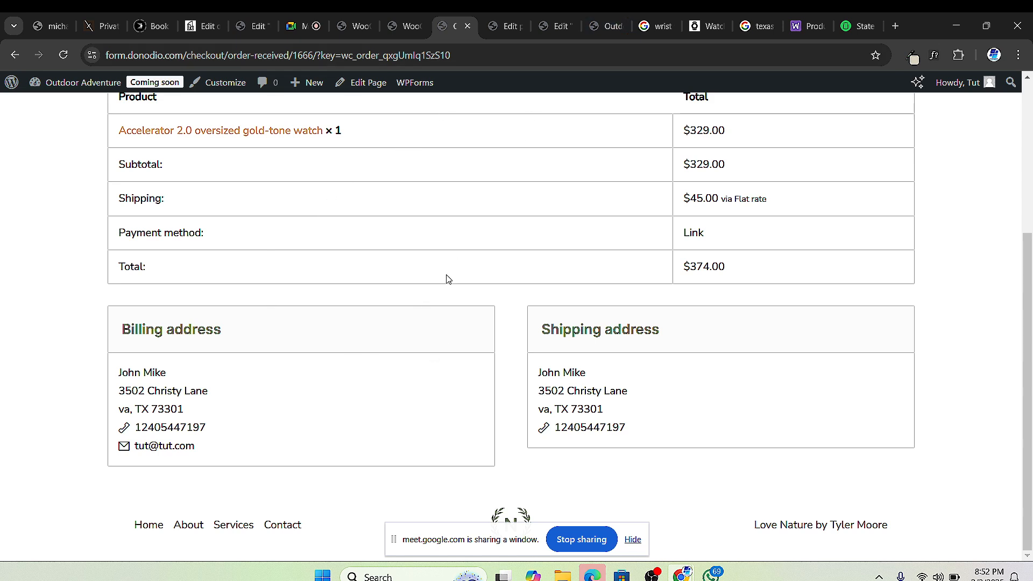
Step: Cycle through the Stripe settings, homepage preview and Elementor tabs, settling on the watch's Edit Product page
{"action": "left_click", "coordinate": [484, 26]}
{"action": "left_click", "coordinate": [440, 22]}
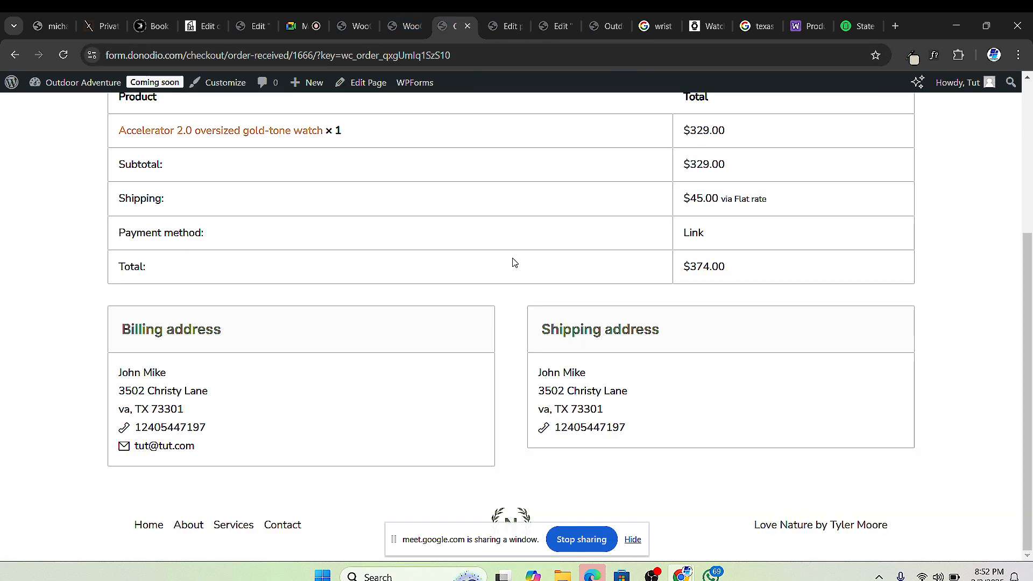
{"action": "left_click", "coordinate": [405, 26]}
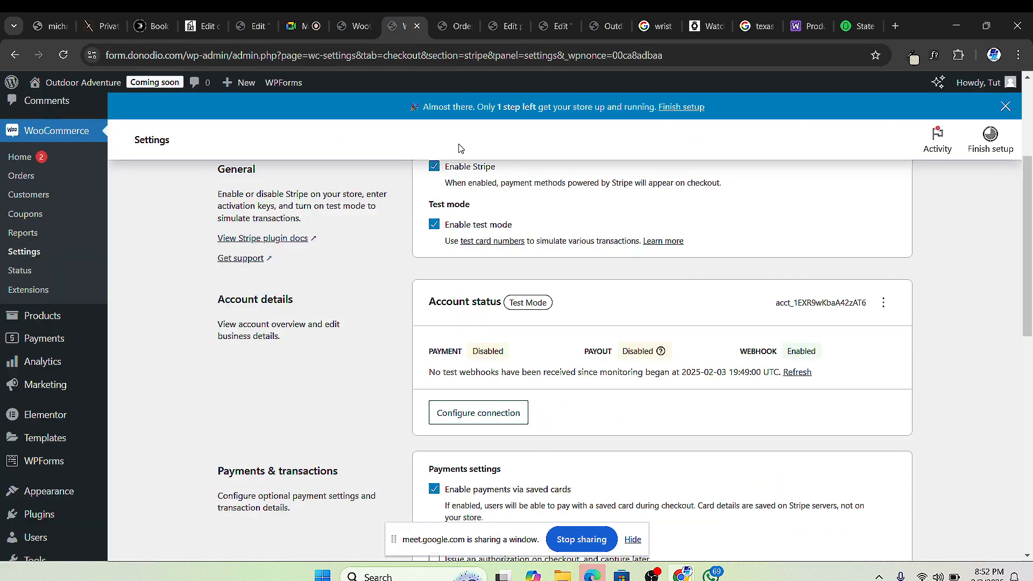
{"action": "left_click", "coordinate": [588, 33]}
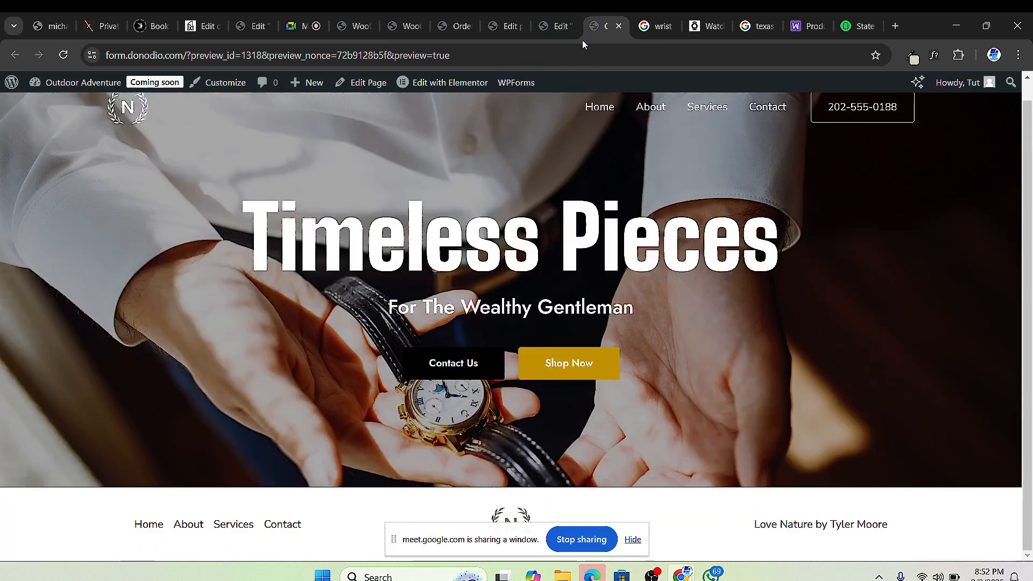
{"action": "left_click", "coordinate": [547, 31]}
{"action": "left_click", "coordinate": [593, 35]}
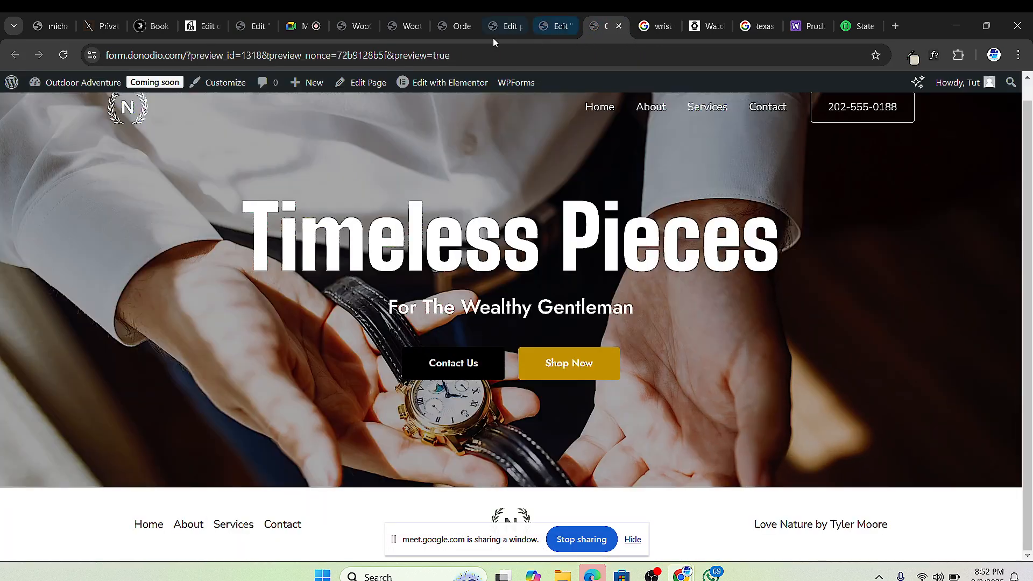
{"action": "left_click", "coordinate": [465, 37]}
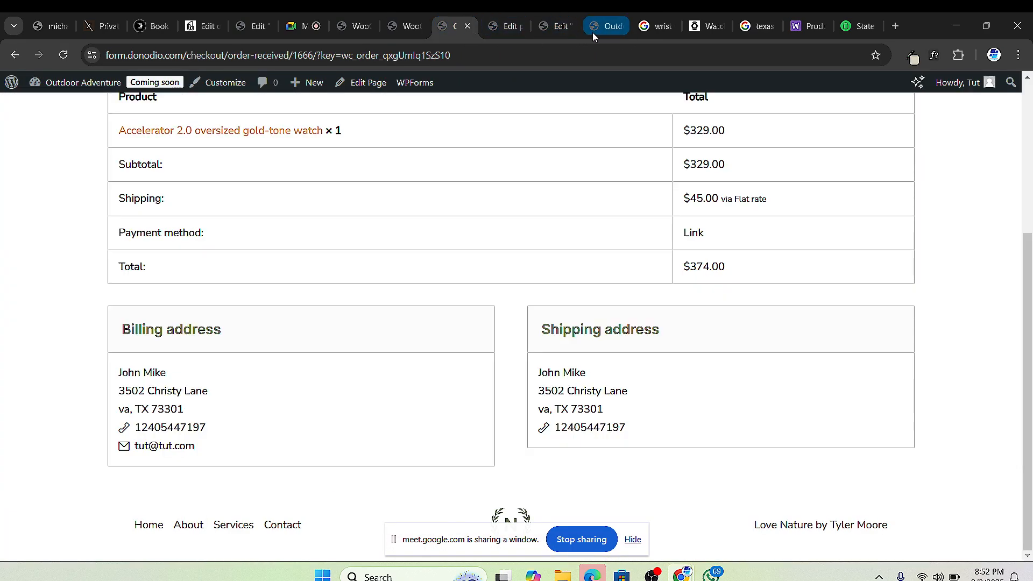
{"action": "left_click", "coordinate": [592, 32]}
{"action": "left_click", "coordinate": [540, 30]}
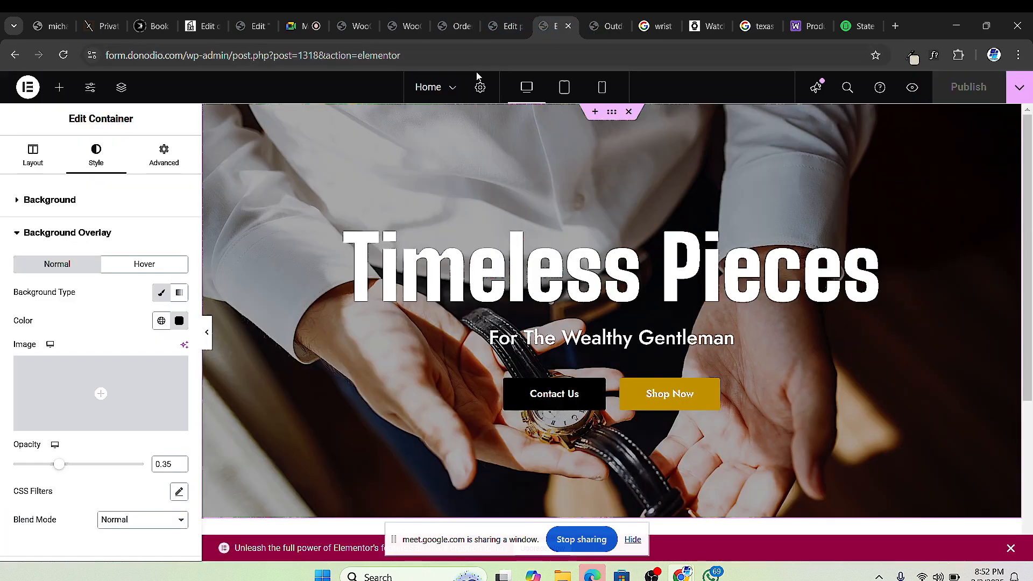
{"action": "left_click", "coordinate": [497, 32]}
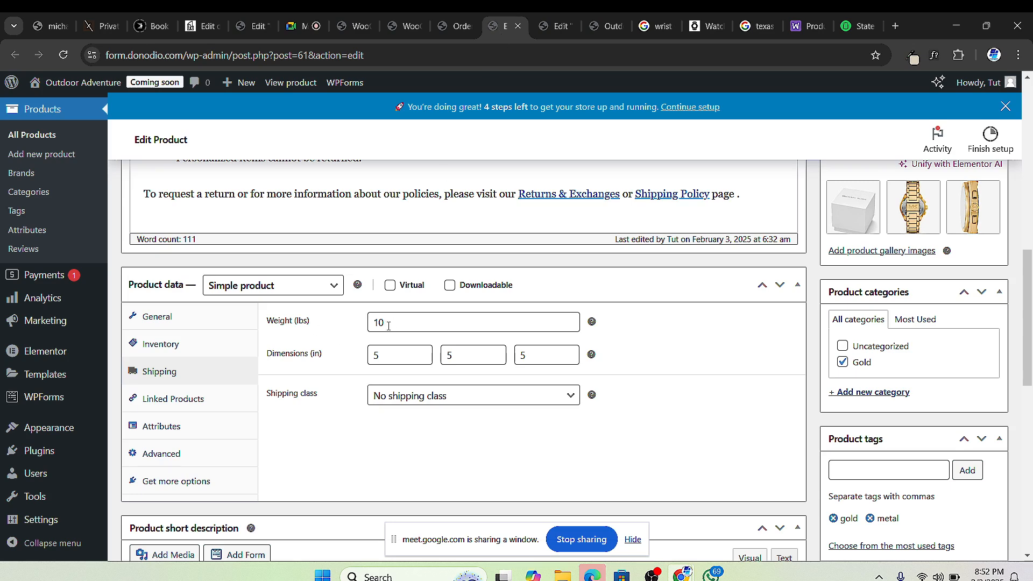
Step: Scroll through the Accelerator 2.0 Edit Product page and reload it
{"action": "scroll", "coordinate": [388, 325], "scroll_direction": "down", "scroll_amount": 1}
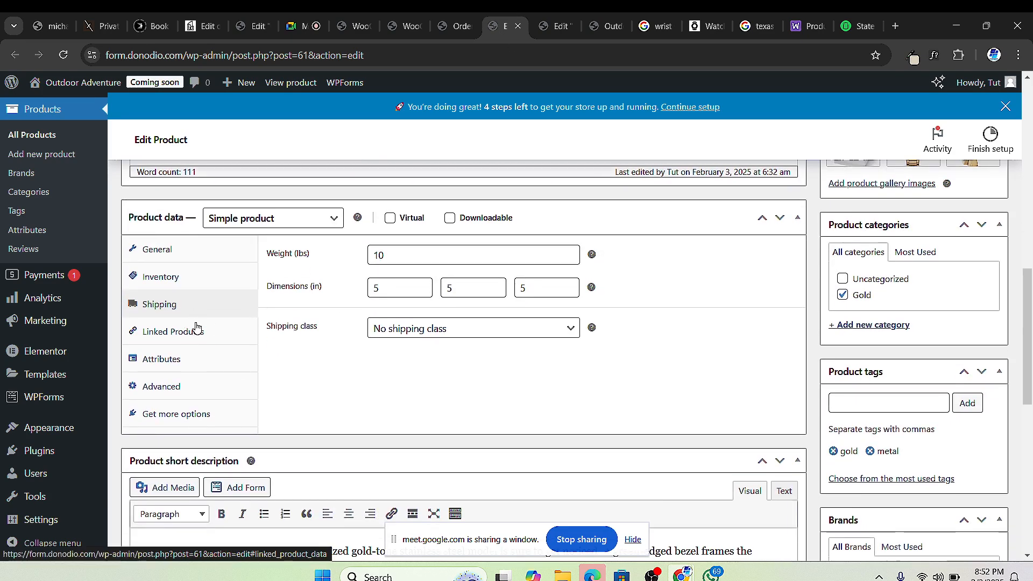
{"action": "scroll", "coordinate": [201, 336], "scroll_direction": "down", "scroll_amount": 1}
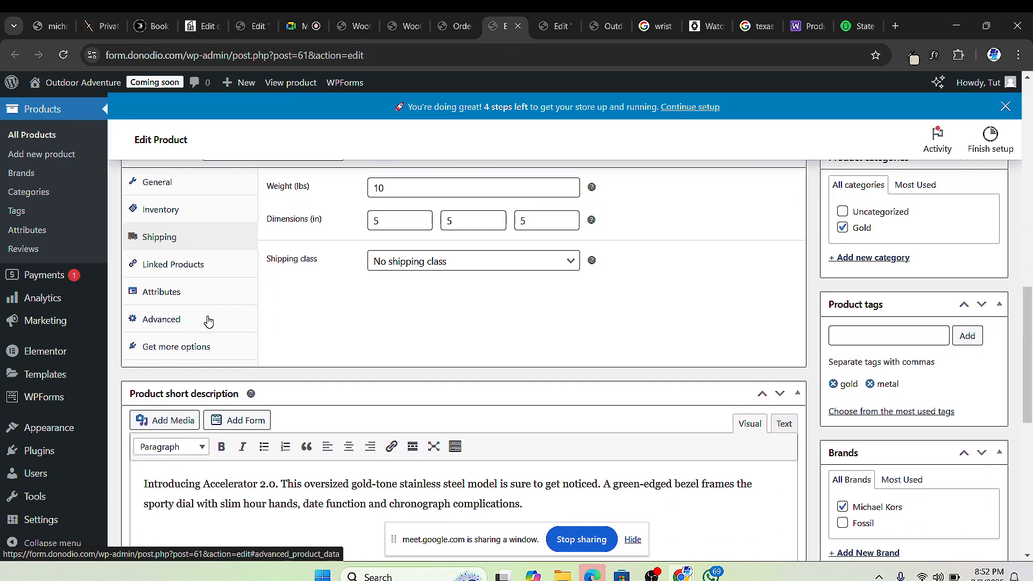
{"action": "left_click", "coordinate": [64, 55]}
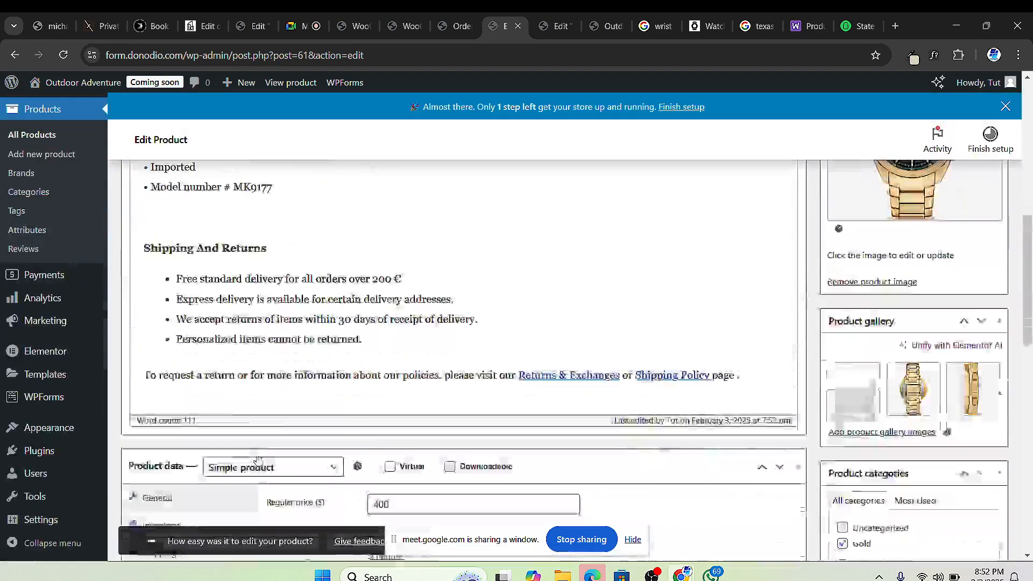
{"action": "scroll", "coordinate": [258, 460], "scroll_direction": "down", "scroll_amount": 3}
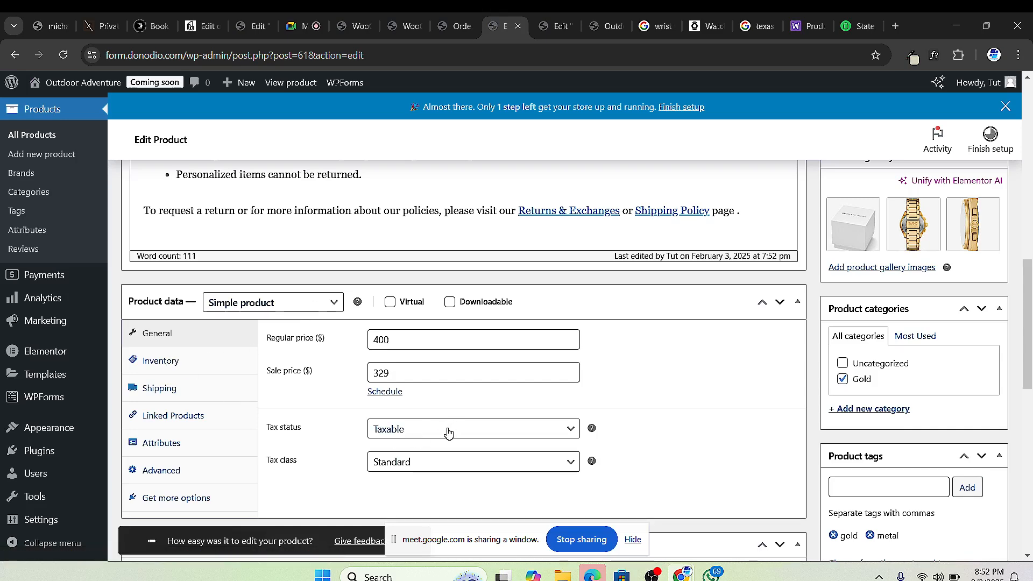
{"action": "scroll", "coordinate": [448, 431], "scroll_direction": "down", "scroll_amount": 2}
{"action": "left_click", "coordinate": [432, 296]}
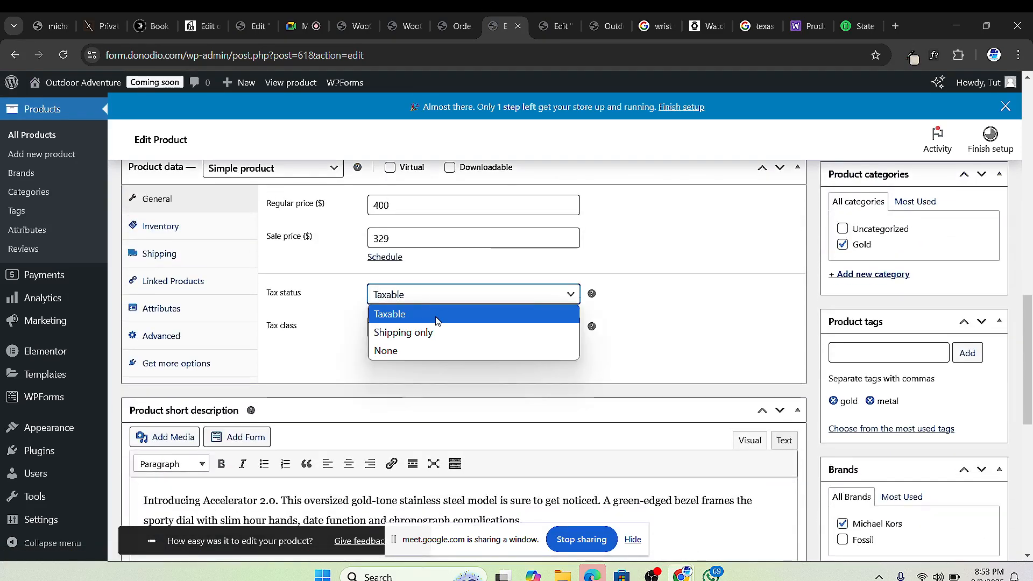
{"action": "left_click", "coordinate": [436, 318]}
{"action": "left_click", "coordinate": [438, 325]}
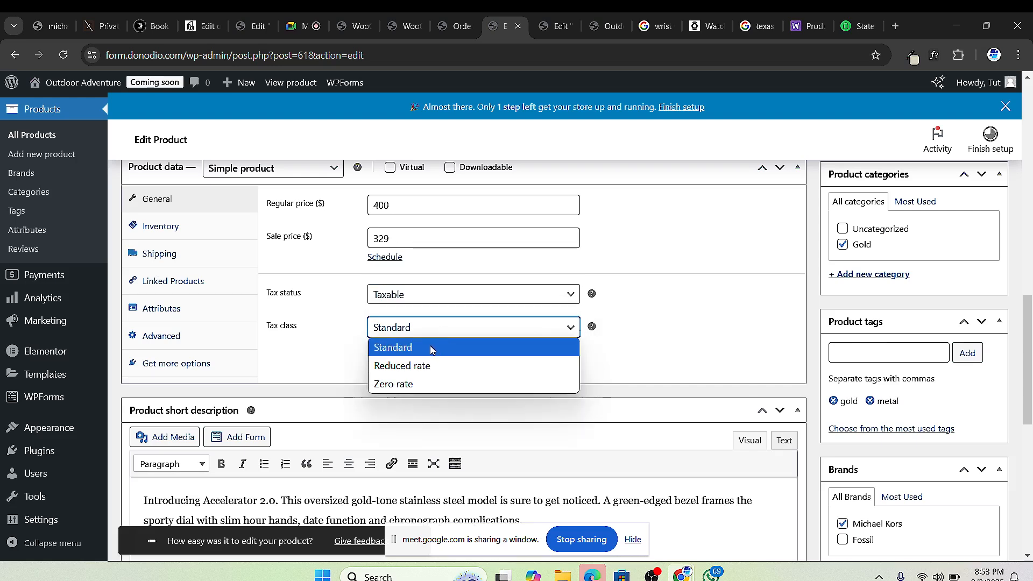
{"action": "left_click", "coordinate": [430, 348]}
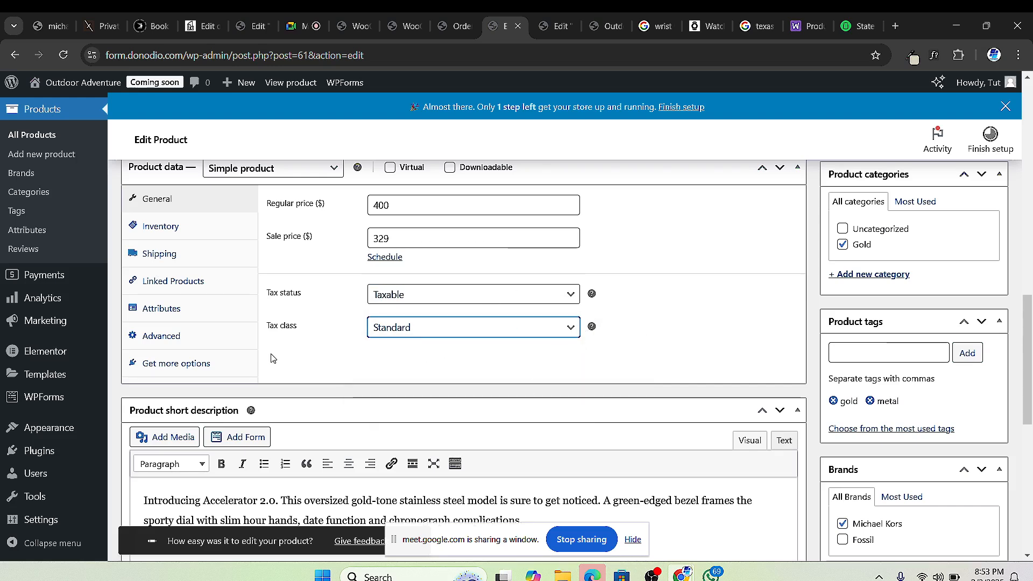
{"action": "scroll", "coordinate": [715, 256], "scroll_direction": "up", "scroll_amount": 15}
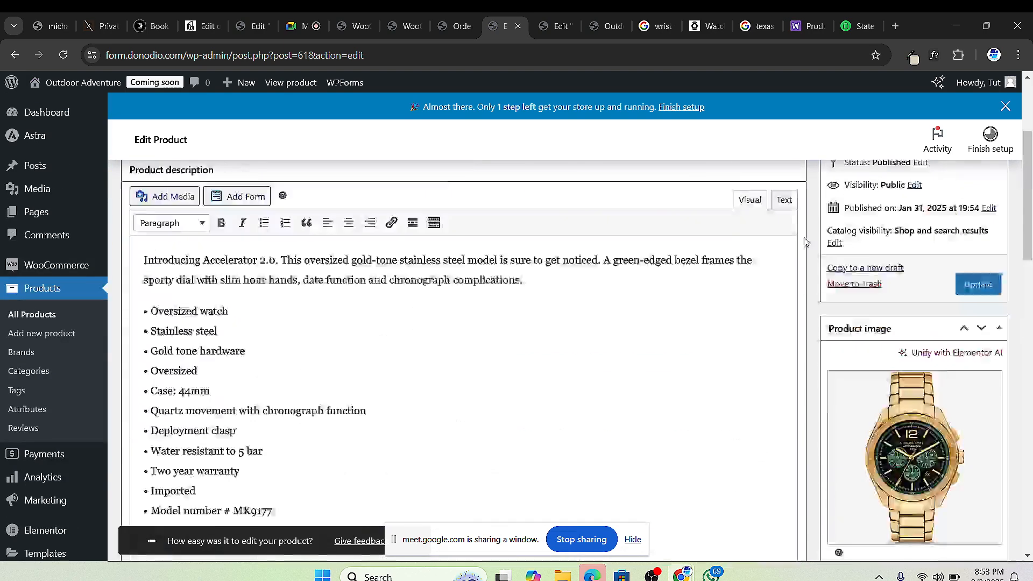
Step: Save the watch, assign it the Gold Watches shipping class, and update the product
{"action": "left_click", "coordinate": [985, 335]}
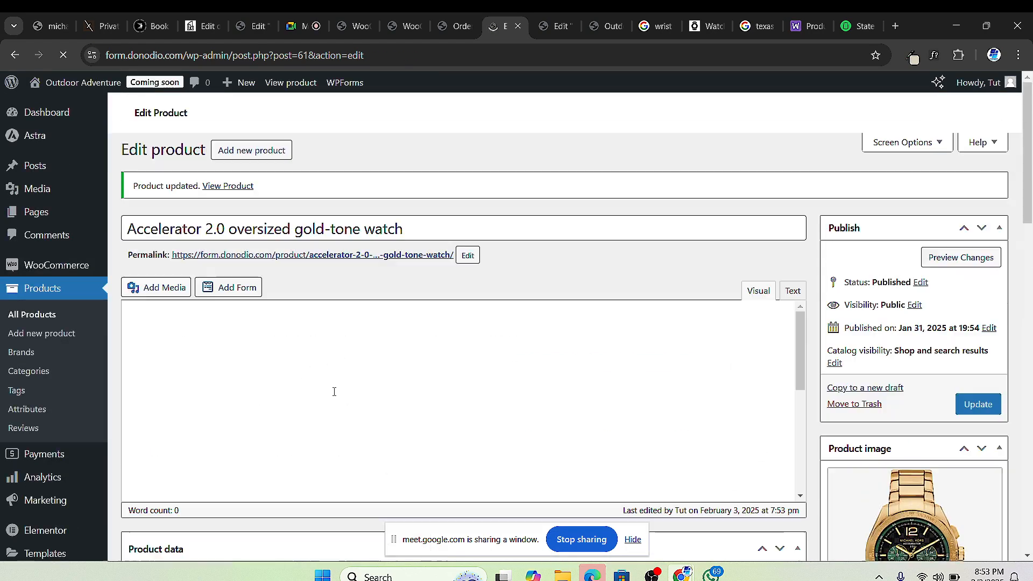
{"action": "scroll", "coordinate": [301, 409], "scroll_direction": "down", "scroll_amount": 10}
{"action": "scroll", "coordinate": [273, 430], "scroll_direction": "down", "scroll_amount": 7}
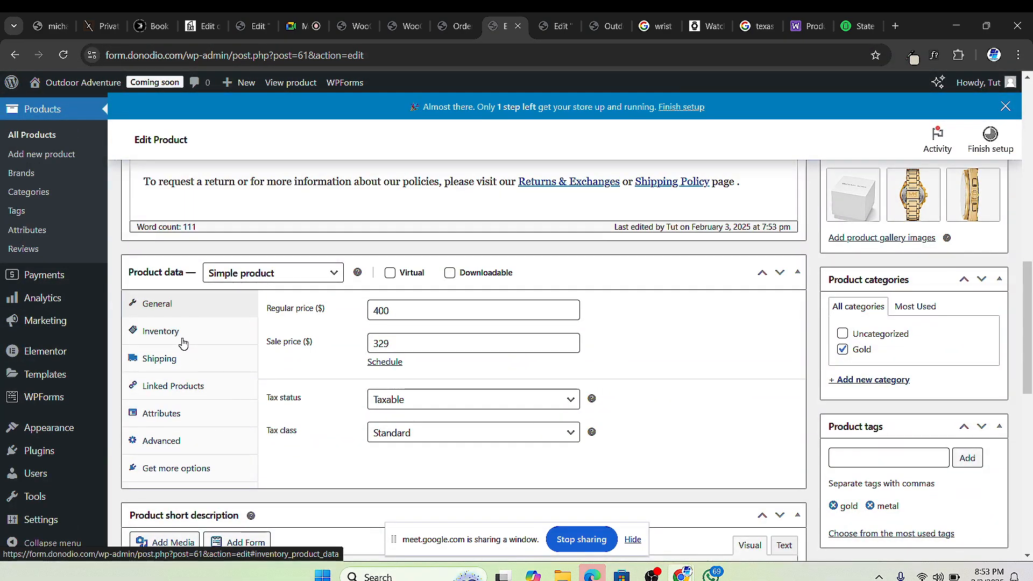
{"action": "left_click", "coordinate": [183, 358]}
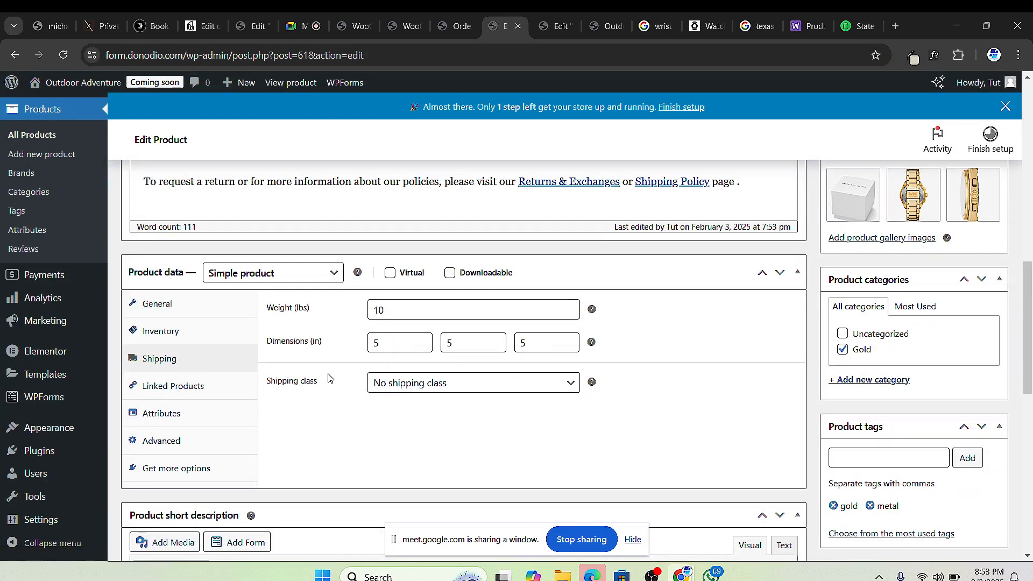
{"action": "left_click", "coordinate": [437, 382]}
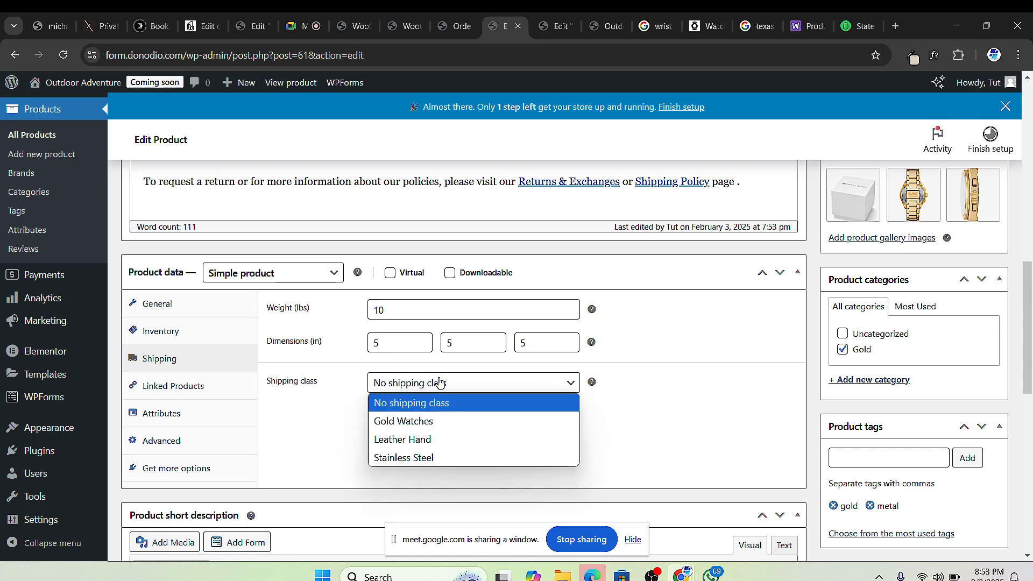
{"action": "left_click", "coordinate": [436, 416]}
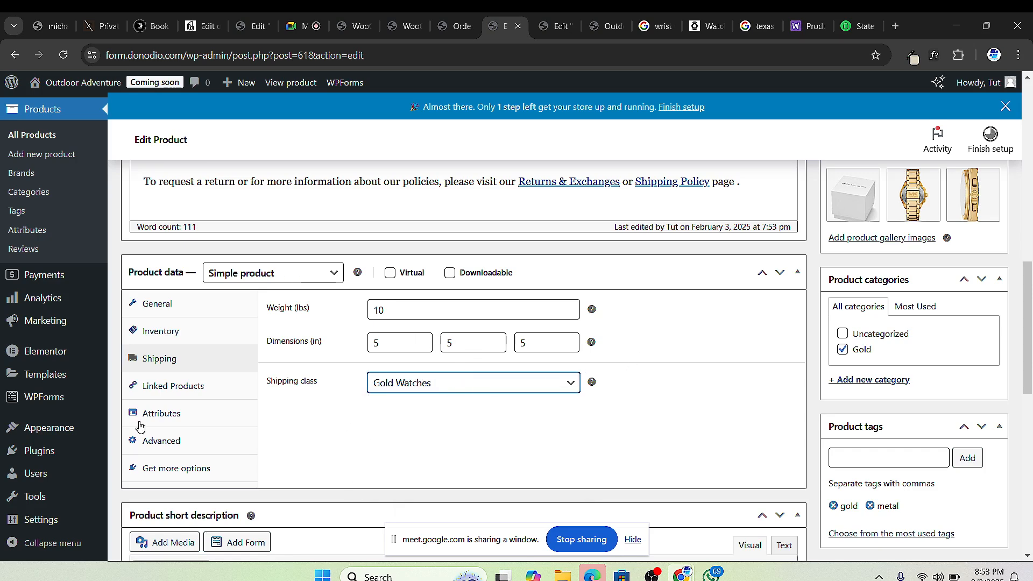
{"action": "scroll", "coordinate": [723, 293], "scroll_direction": "up", "scroll_amount": 10}
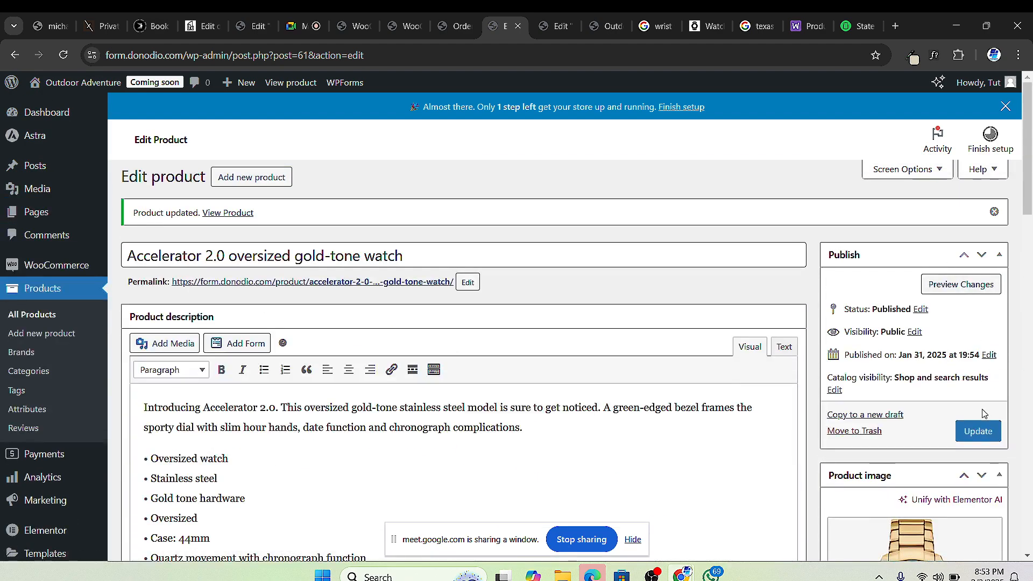
{"action": "left_click", "coordinate": [977, 430]}
Step: Review the watch's Inventory, Shipping, Linked Products, Attributes, Advanced and Get more options tabs
{"action": "scroll", "coordinate": [268, 389], "scroll_direction": "down", "scroll_amount": 10}
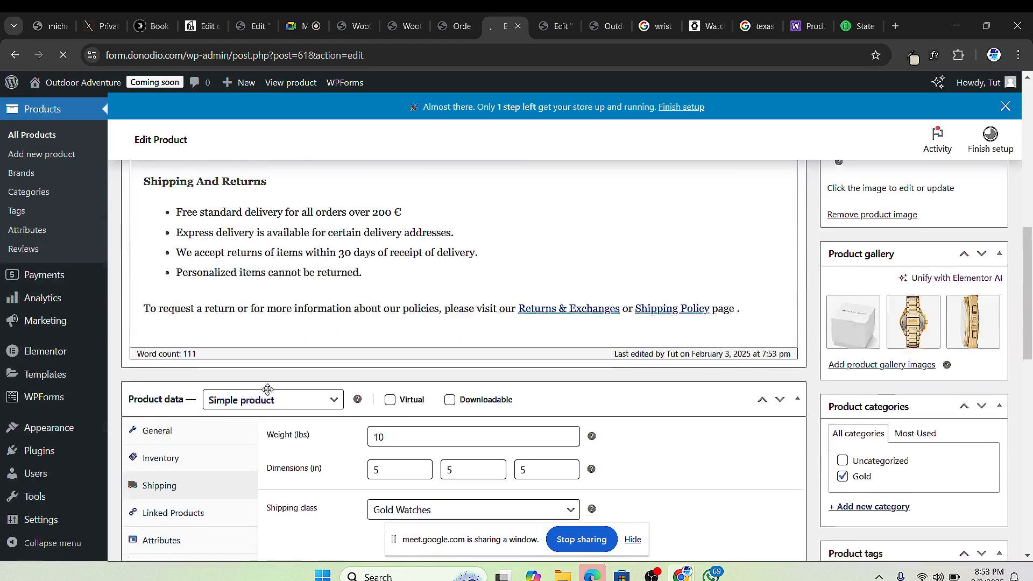
{"action": "scroll", "coordinate": [268, 389], "scroll_direction": "down", "scroll_amount": 5}
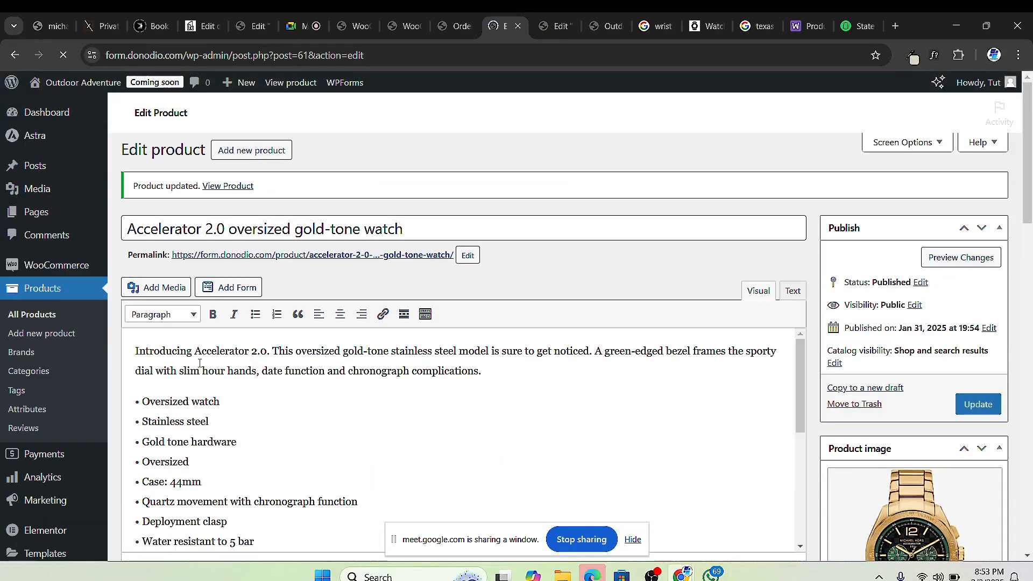
{"action": "scroll", "coordinate": [184, 382], "scroll_direction": "down", "scroll_amount": 5}
{"action": "scroll", "coordinate": [132, 423], "scroll_direction": "down", "scroll_amount": 11}
{"action": "scroll", "coordinate": [146, 363], "scroll_direction": "up", "scroll_amount": 3}
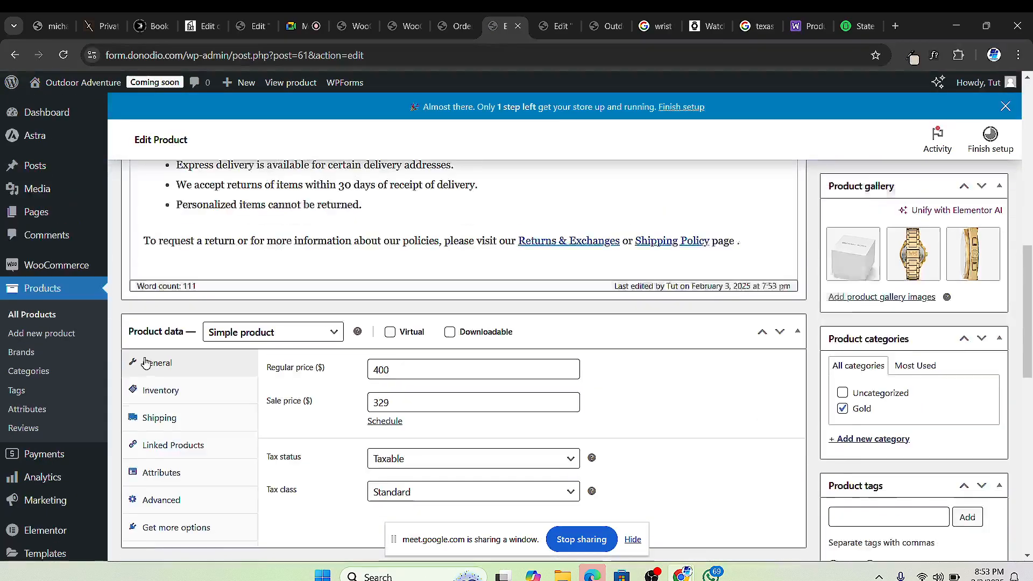
{"action": "scroll", "coordinate": [146, 363], "scroll_direction": "down", "scroll_amount": 1}
{"action": "left_click", "coordinate": [161, 325]}
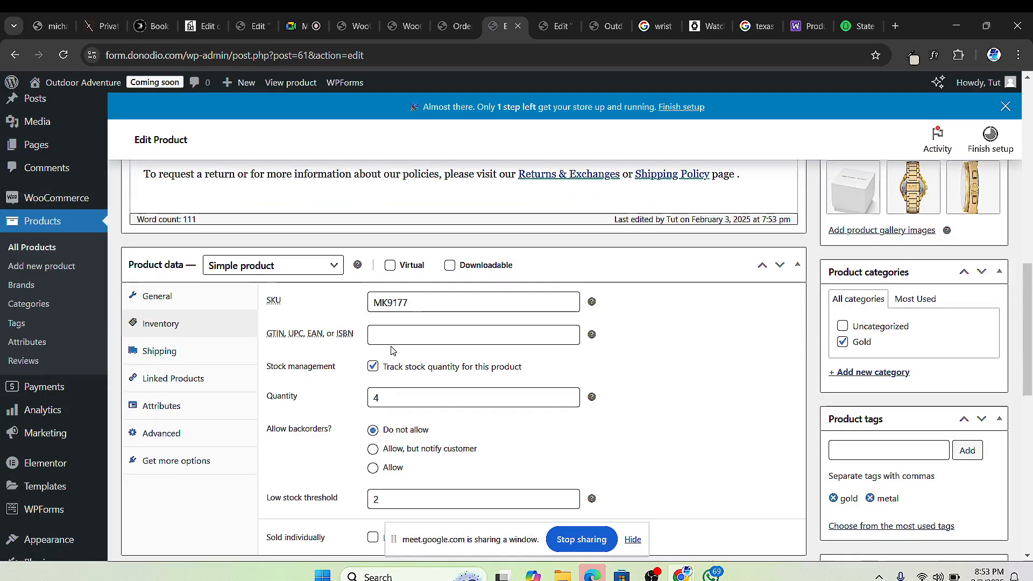
{"action": "scroll", "coordinate": [391, 350], "scroll_direction": "down", "scroll_amount": 1}
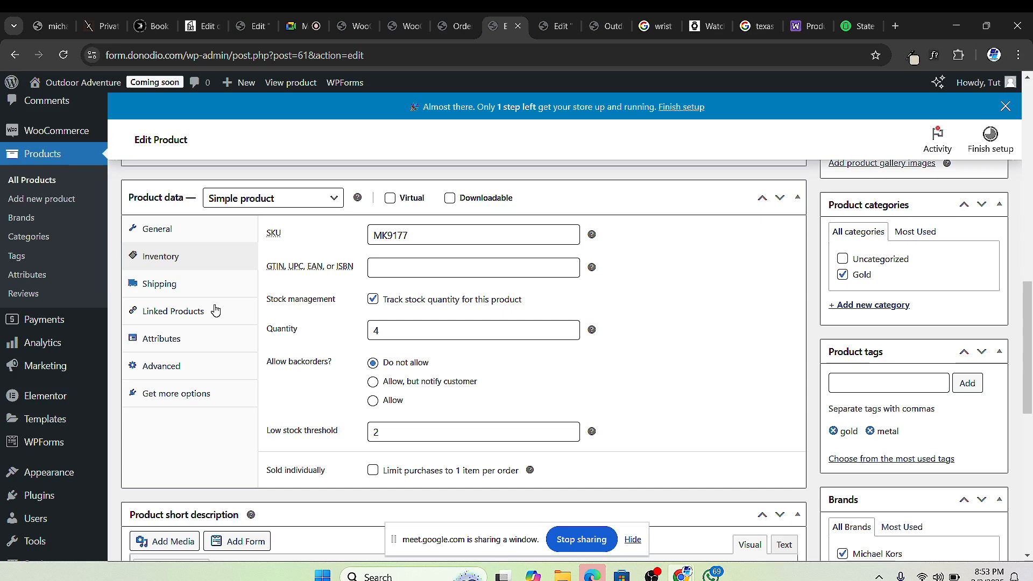
{"action": "left_click", "coordinate": [183, 289]}
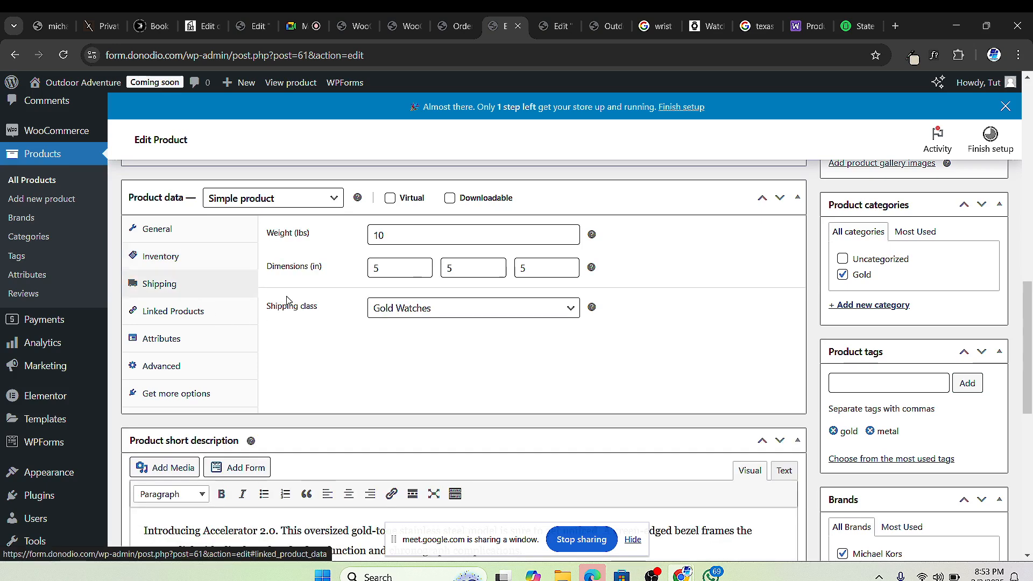
{"action": "left_click", "coordinate": [171, 315]}
{"action": "left_click", "coordinate": [220, 350]}
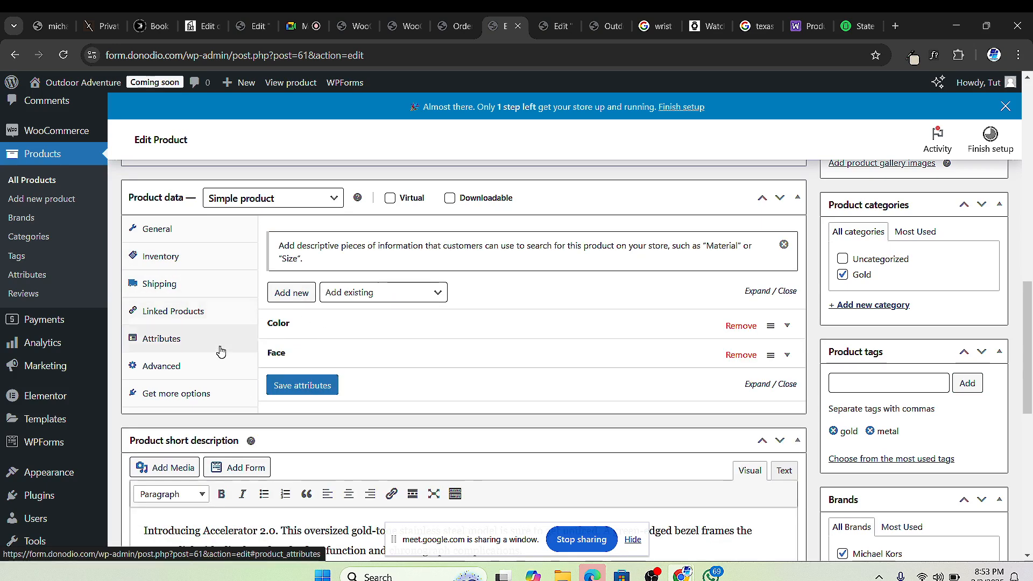
{"action": "left_click", "coordinate": [191, 367]}
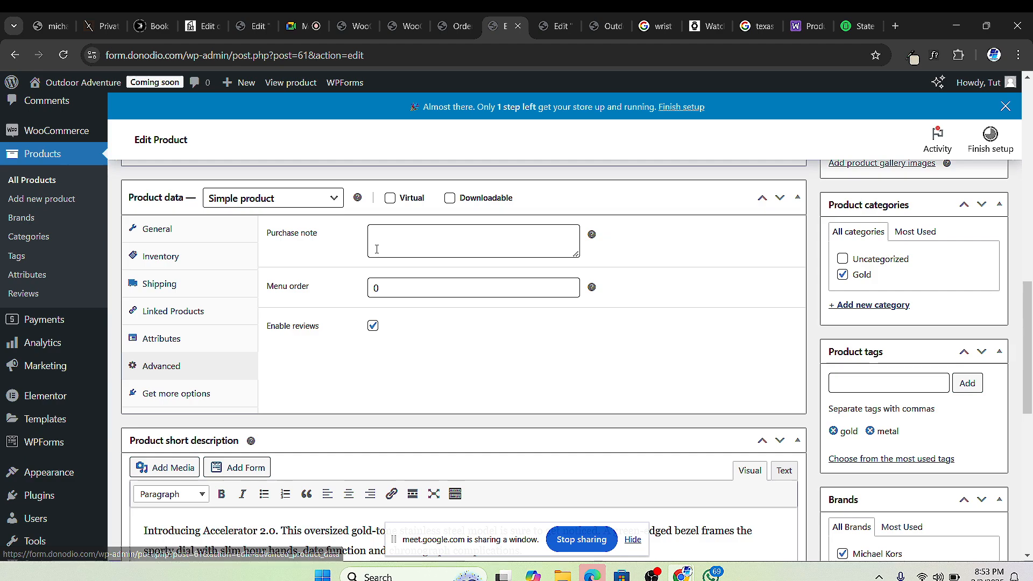
{"action": "left_click", "coordinate": [207, 393]}
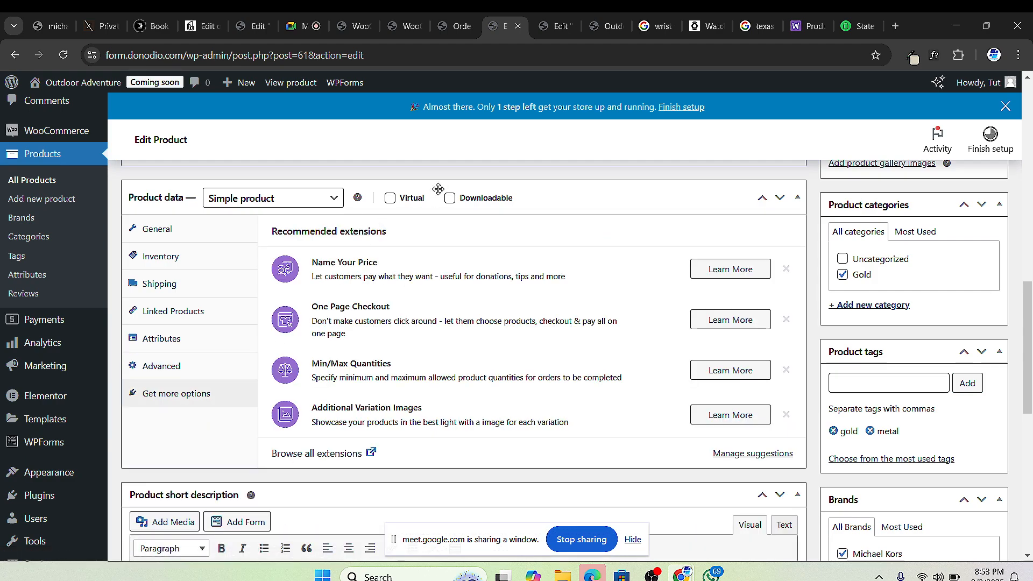
Step: Open the View Product link in a new browser tab
{"action": "scroll", "coordinate": [438, 188], "scroll_direction": "up", "scroll_amount": 4}
{"action": "scroll", "coordinate": [350, 219], "scroll_direction": "up", "scroll_amount": 10}
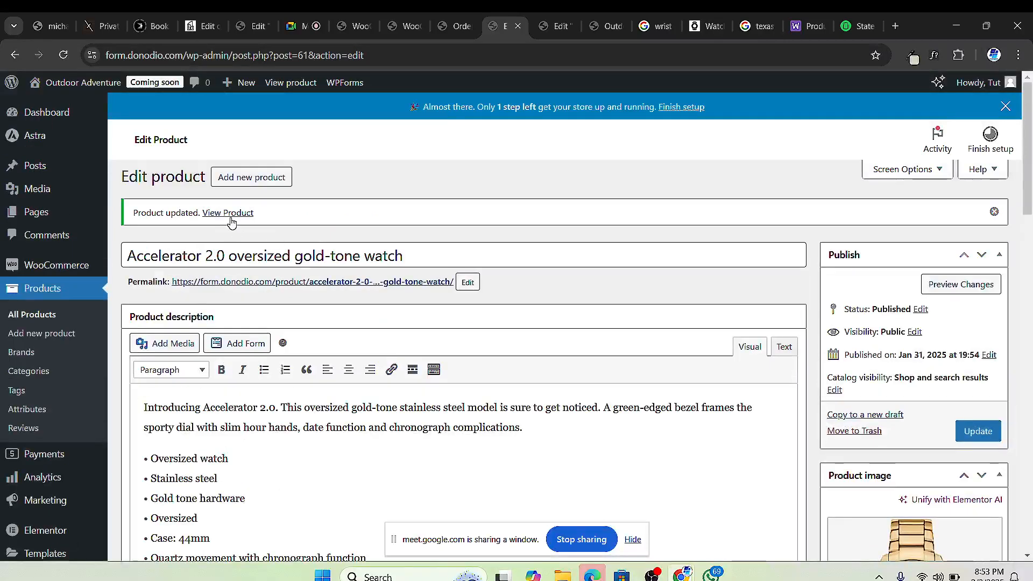
{"action": "right_click", "coordinate": [230, 222]}
{"action": "left_click", "coordinate": [239, 232]}
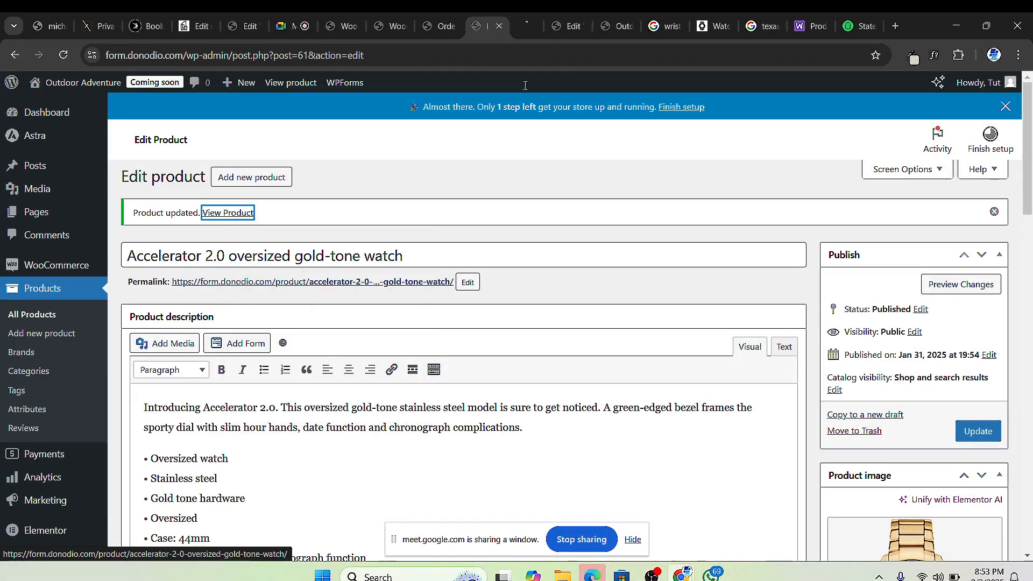
Step: Add the Accelerator 2.0 watch to the cart and view it with $60.00 flat-rate delivery
{"action": "left_click", "coordinate": [528, 31]}
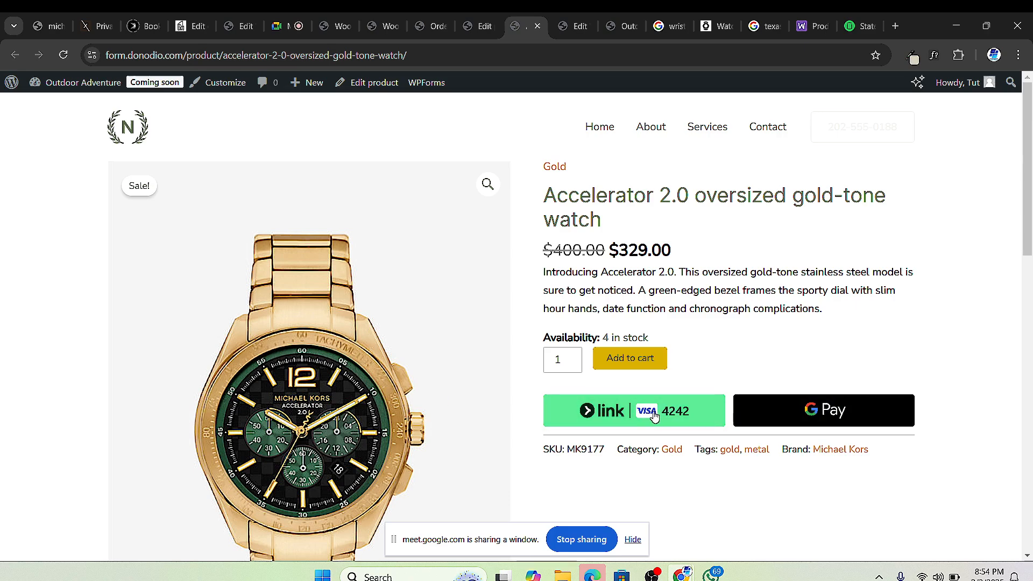
{"action": "scroll", "coordinate": [627, 421], "scroll_direction": "down", "scroll_amount": 12}
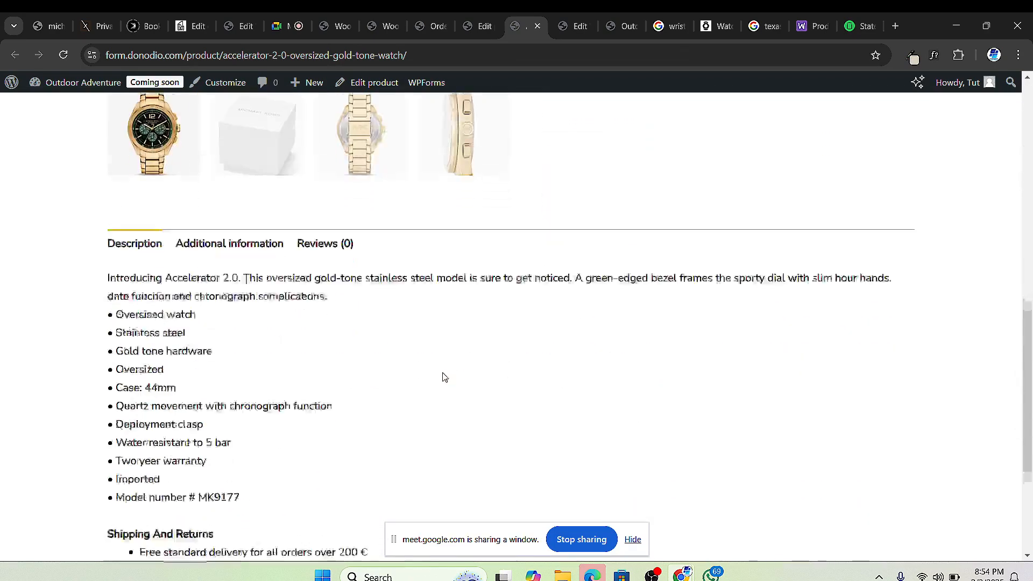
{"action": "scroll", "coordinate": [443, 376], "scroll_direction": "up", "scroll_amount": 12}
{"action": "left_click", "coordinate": [627, 359]}
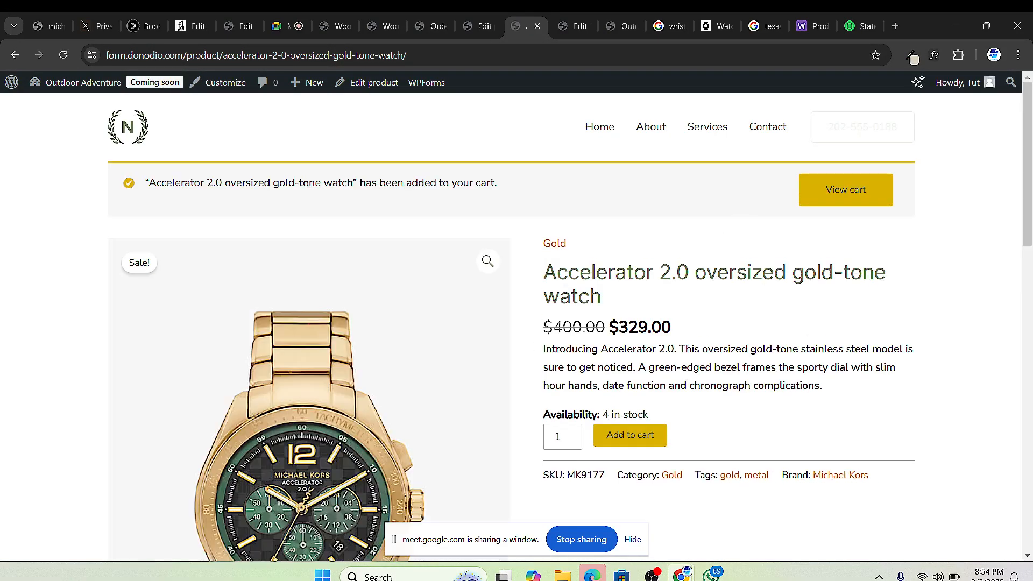
{"action": "left_click", "coordinate": [831, 203]}
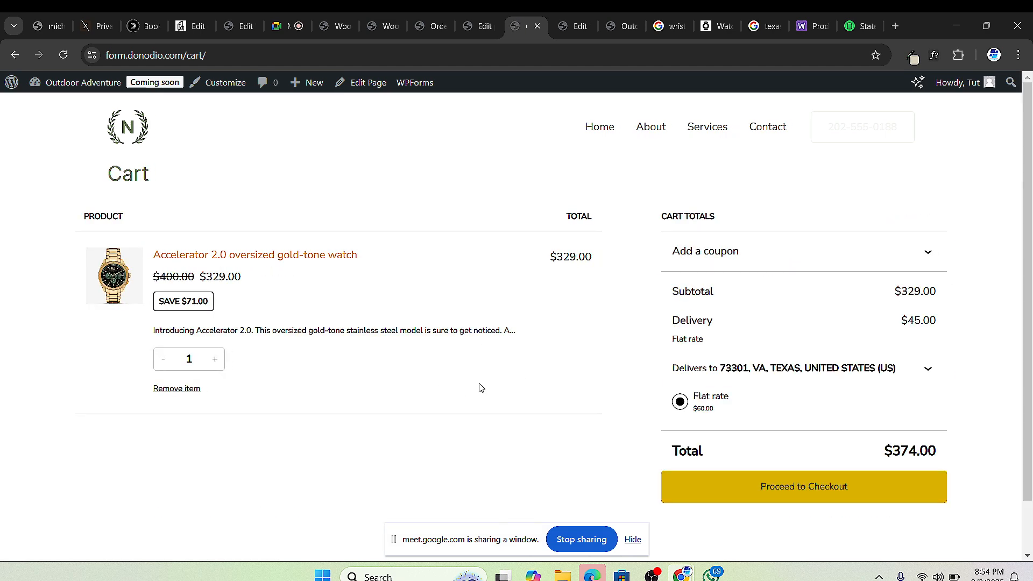
{"action": "scroll", "coordinate": [280, 363], "scroll_direction": "down", "scroll_amount": 1}
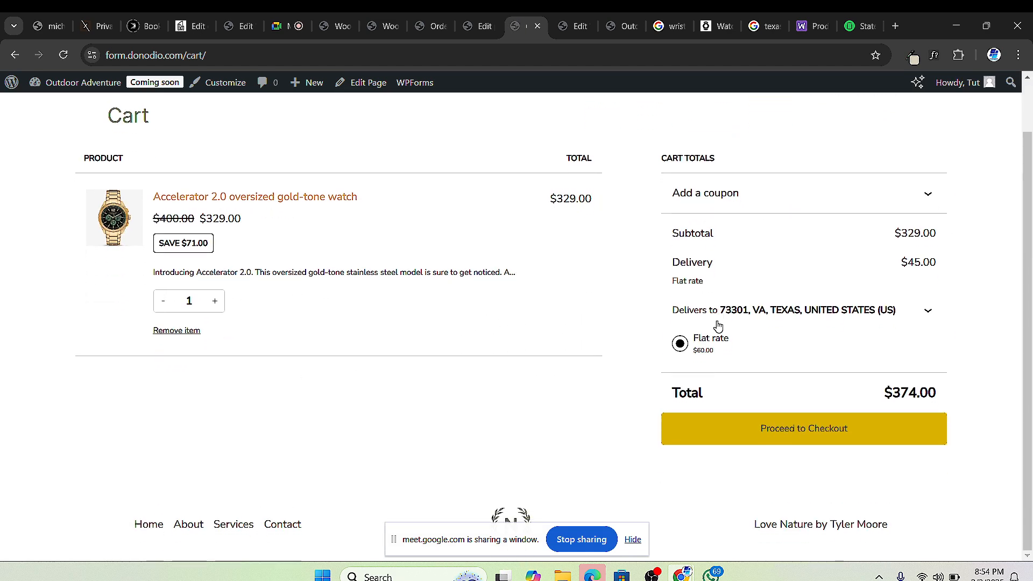
{"action": "scroll", "coordinate": [664, 403], "scroll_direction": "up", "scroll_amount": 1}
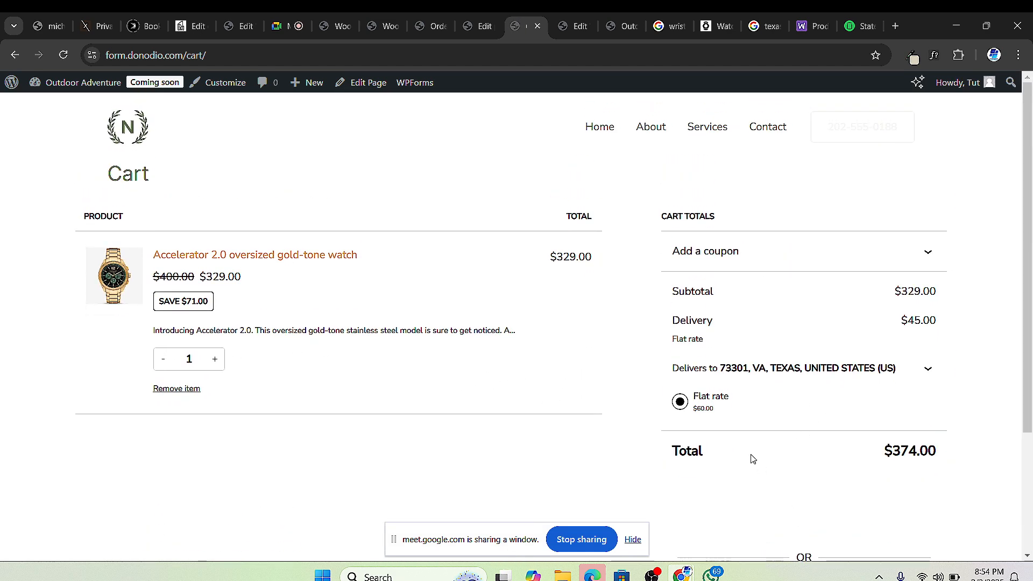
{"action": "scroll", "coordinate": [752, 459], "scroll_direction": "down", "scroll_amount": 3}
Step: Proceed to checkout and choose Credit / Debit Card as the payment method
{"action": "left_click", "coordinate": [811, 449]}
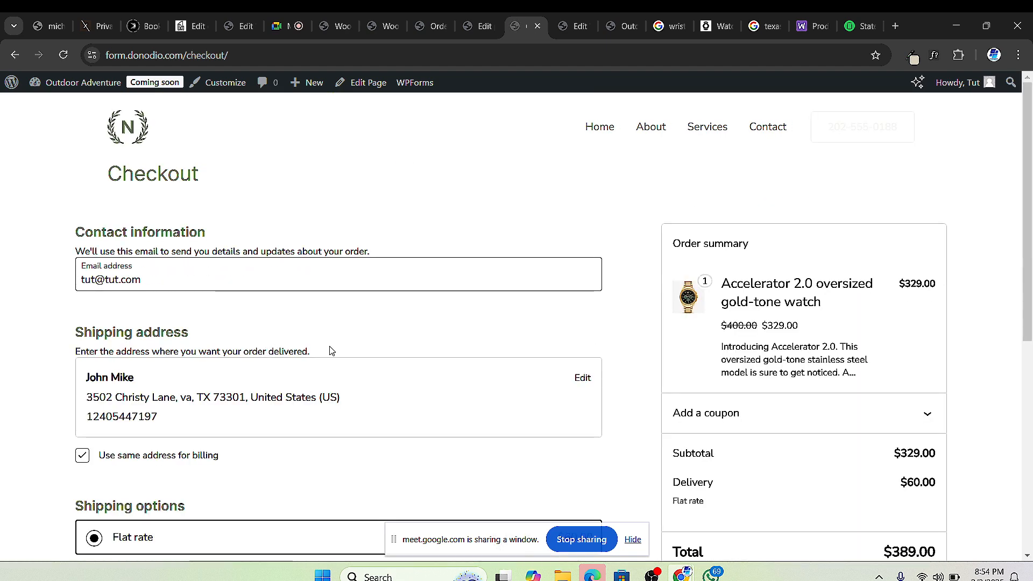
{"action": "scroll", "coordinate": [332, 351], "scroll_direction": "down", "scroll_amount": 2}
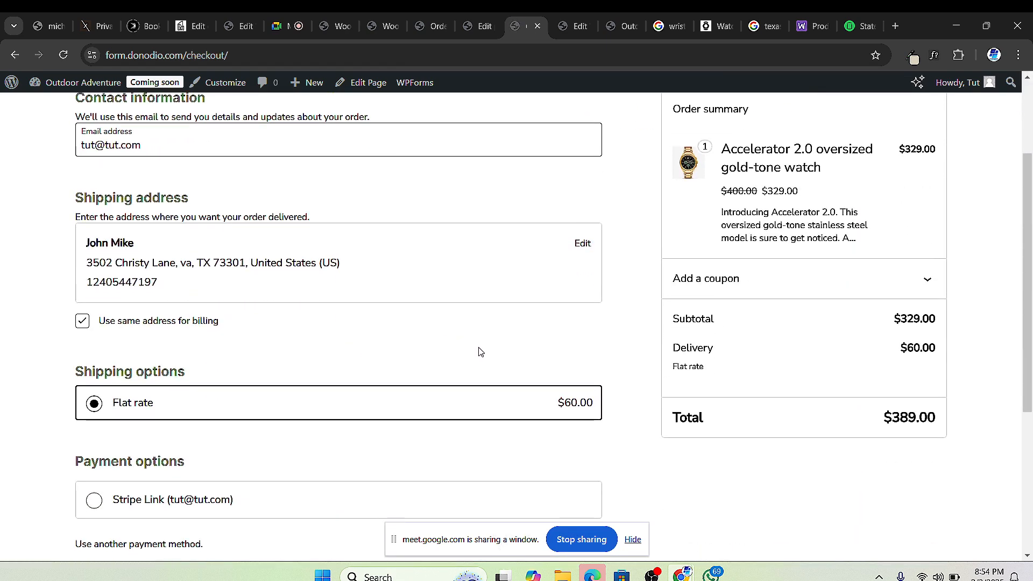
{"action": "scroll", "coordinate": [886, 347], "scroll_direction": "up", "scroll_amount": 2}
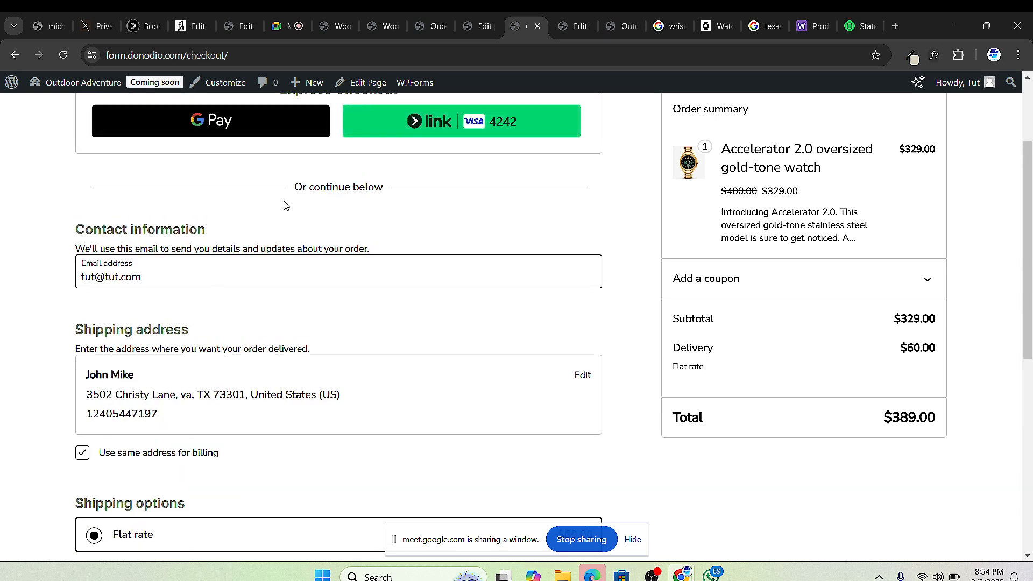
{"action": "scroll", "coordinate": [226, 322], "scroll_direction": "down", "scroll_amount": 6}
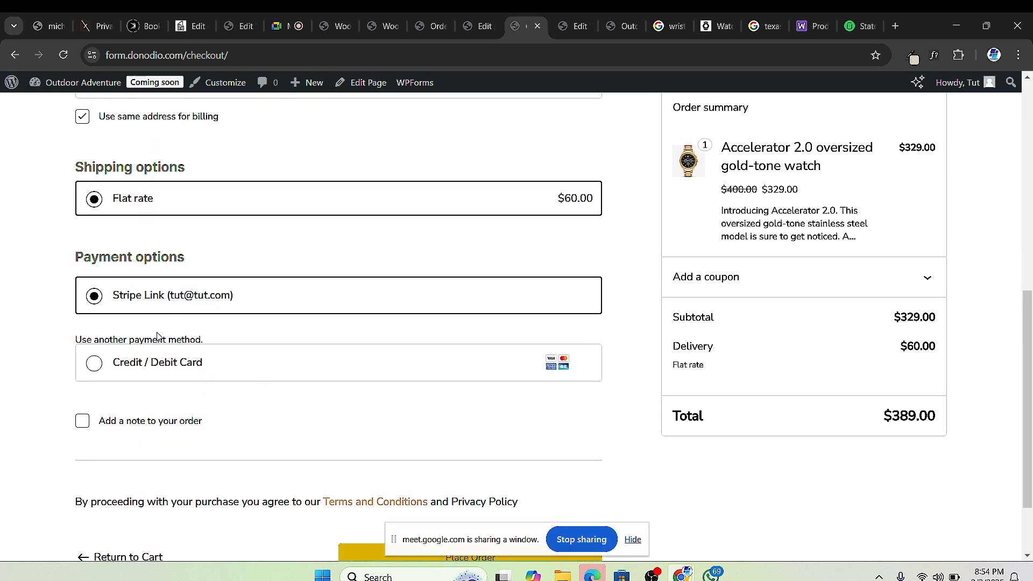
{"action": "left_click", "coordinate": [96, 366]}
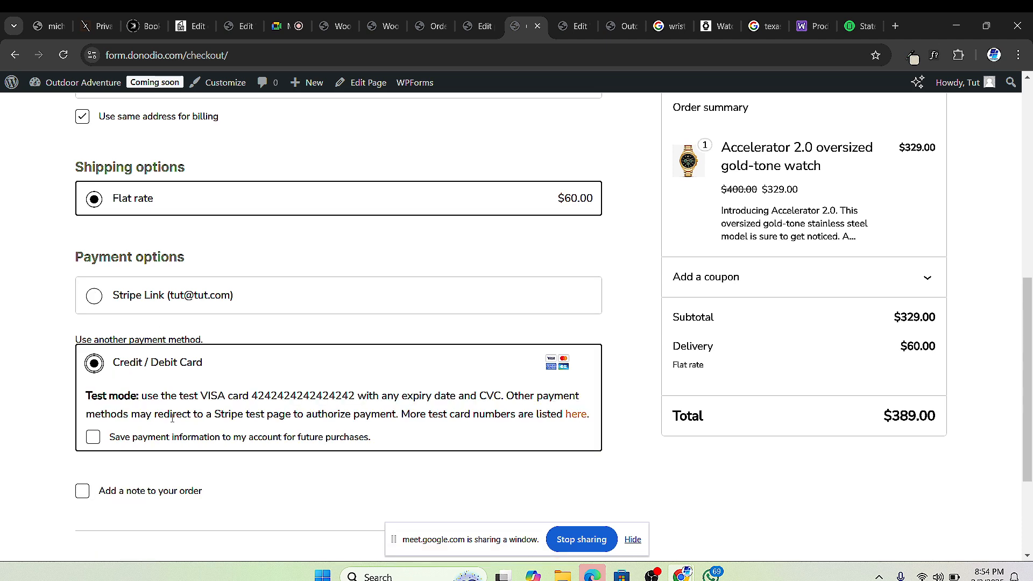
{"action": "left_click", "coordinate": [94, 299]}
{"action": "left_click", "coordinate": [93, 364]}
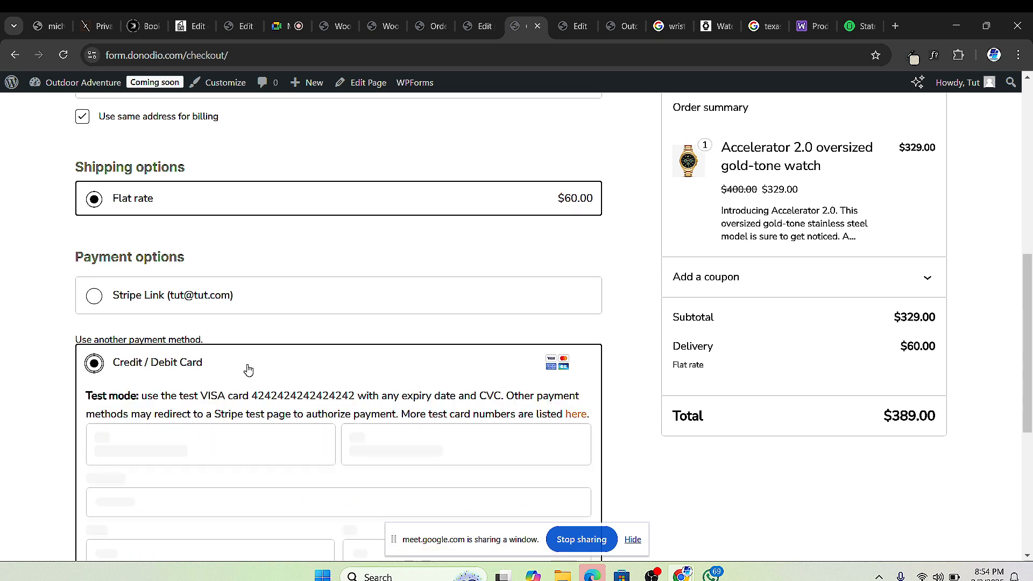
Step: Use the saved Visa ending 4242, entering the Link verification code, and scroll to Place Order
{"action": "scroll", "coordinate": [252, 344], "scroll_direction": "down", "scroll_amount": 4}
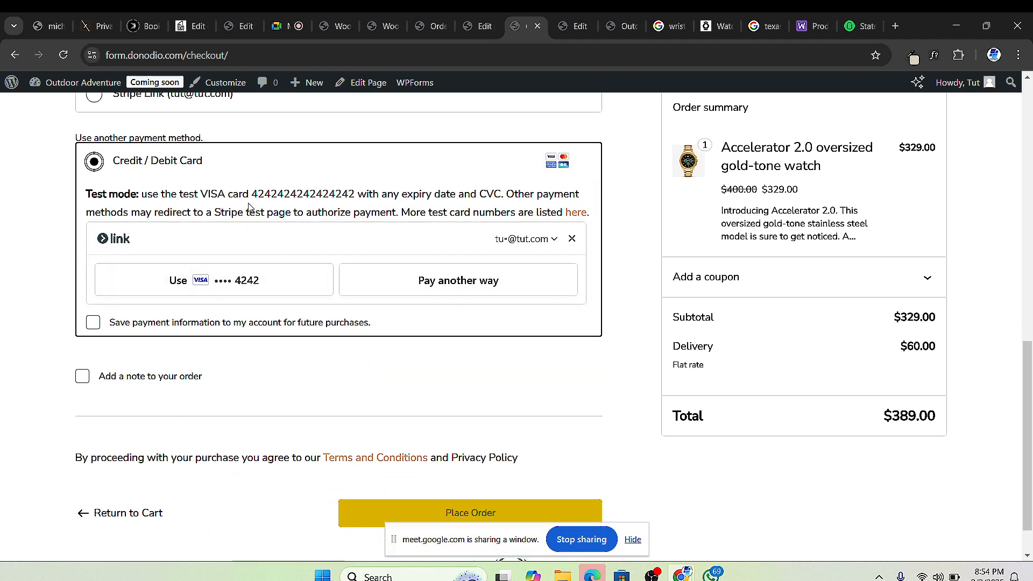
{"action": "left_click", "coordinate": [268, 285]}
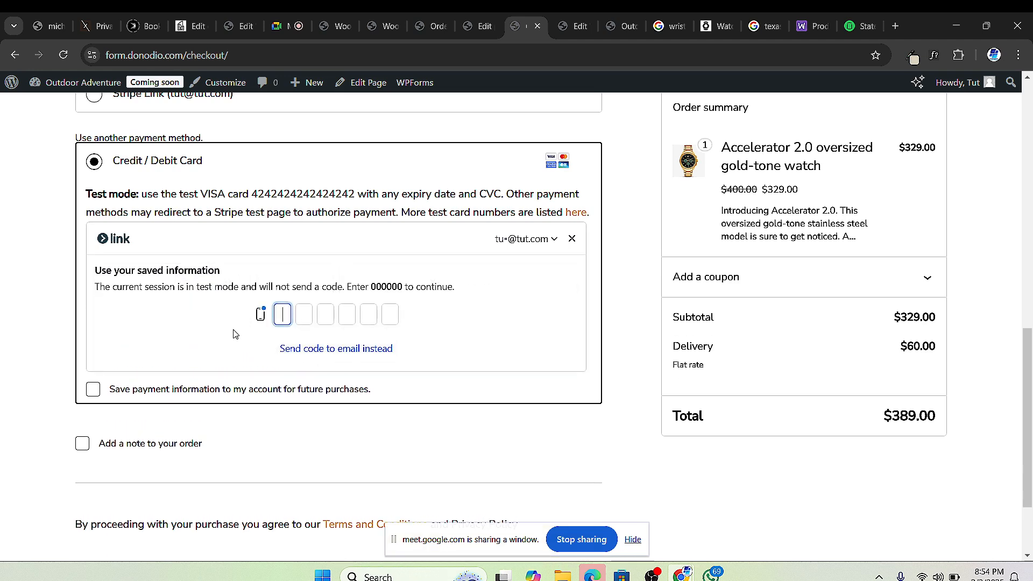
{"action": "type", "text": "000000"}
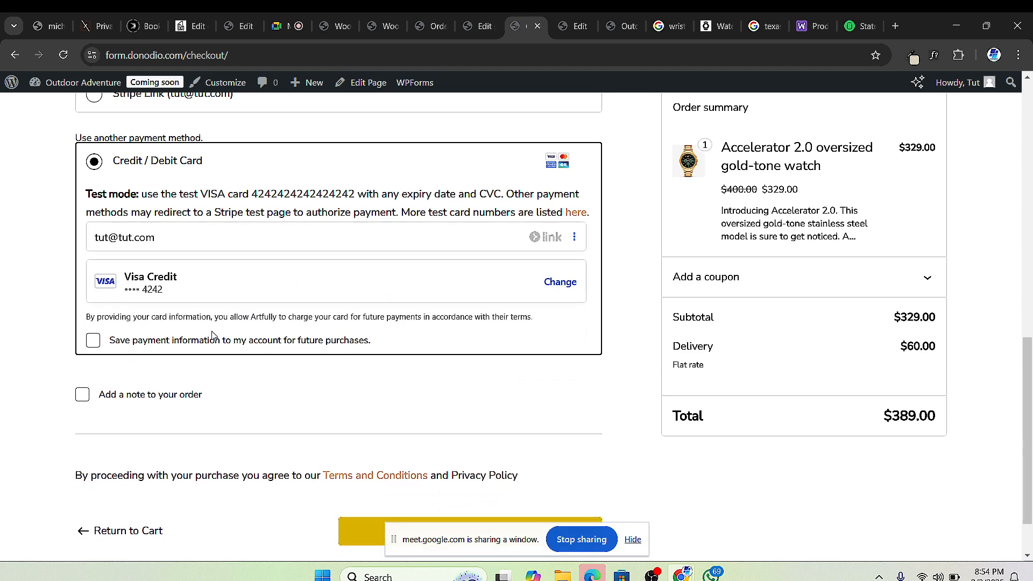
{"action": "scroll", "coordinate": [274, 351], "scroll_direction": "down", "scroll_amount": 2}
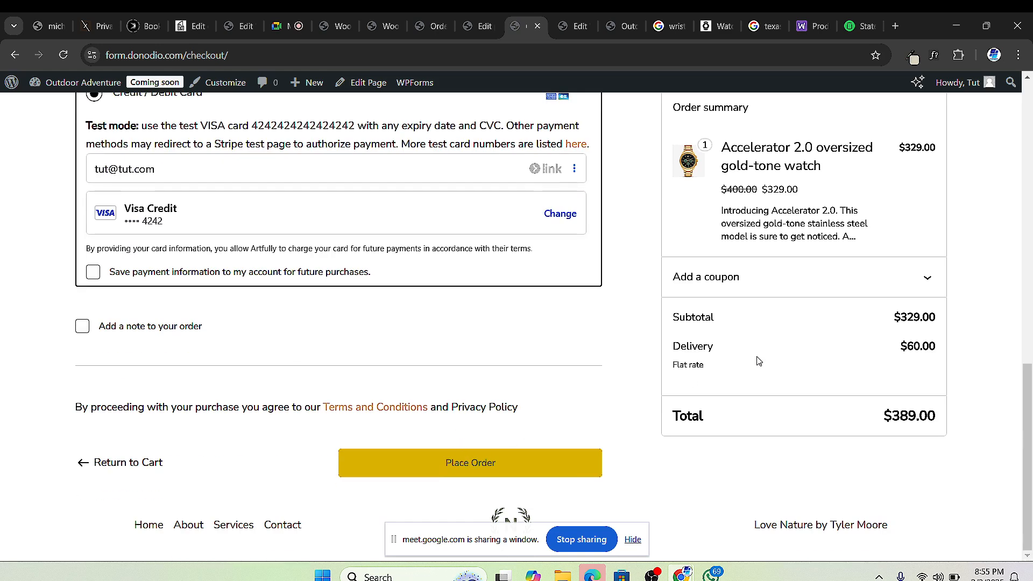
{"action": "scroll", "coordinate": [713, 344], "scroll_direction": "up", "scroll_amount": 4}
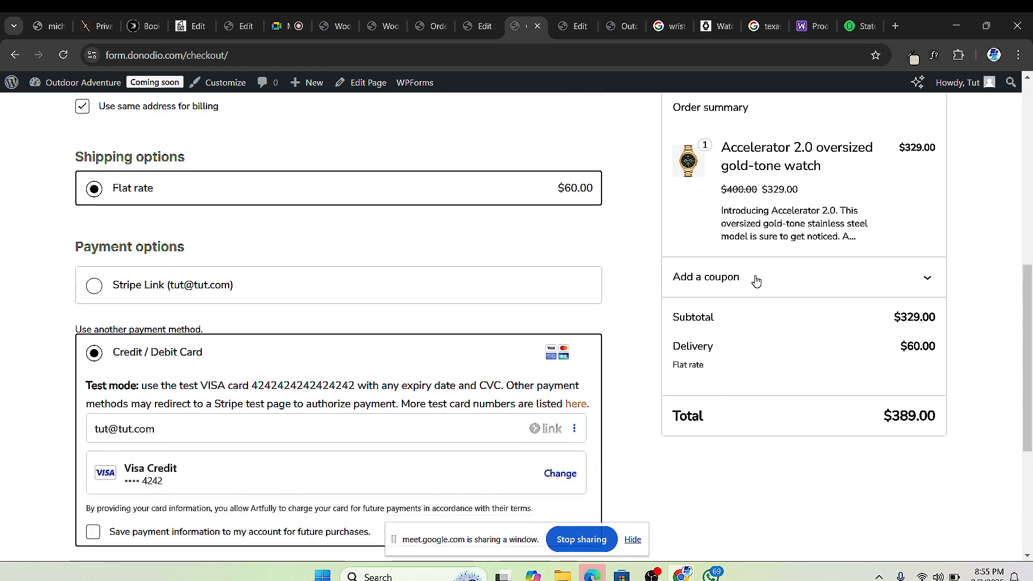
{"action": "scroll", "coordinate": [754, 279], "scroll_direction": "down", "scroll_amount": 1}
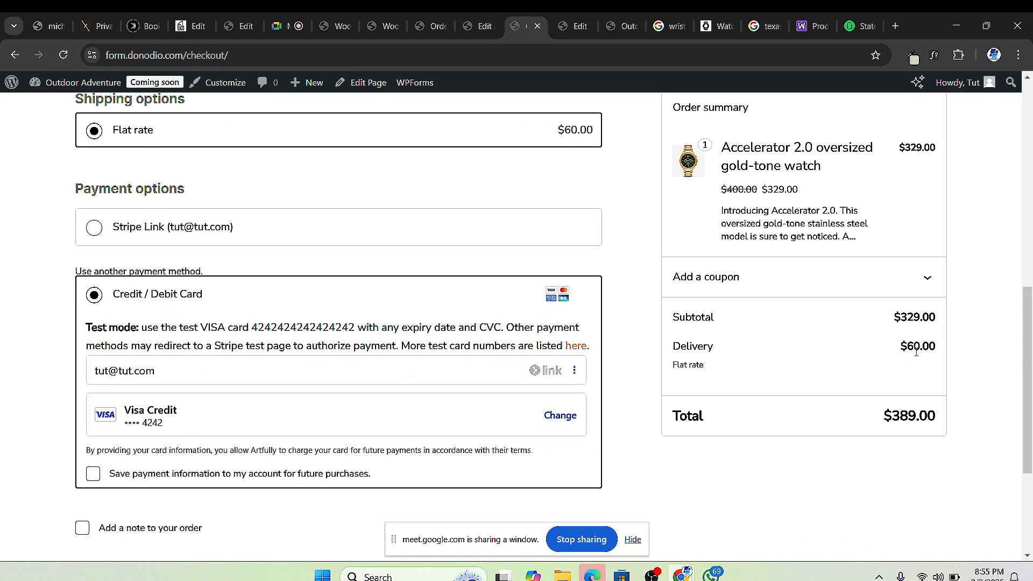
{"action": "scroll", "coordinate": [530, 410], "scroll_direction": "down", "scroll_amount": 3}
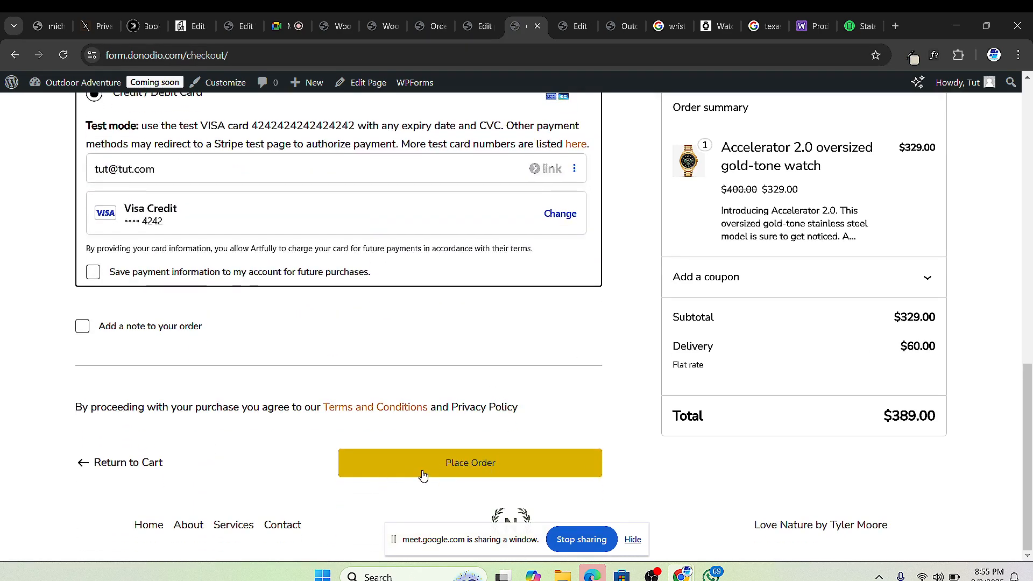
Step: Place the $389.00 order, review its confirmation, then reload the WooCommerce Payments settings
{"action": "left_click", "coordinate": [451, 466]}
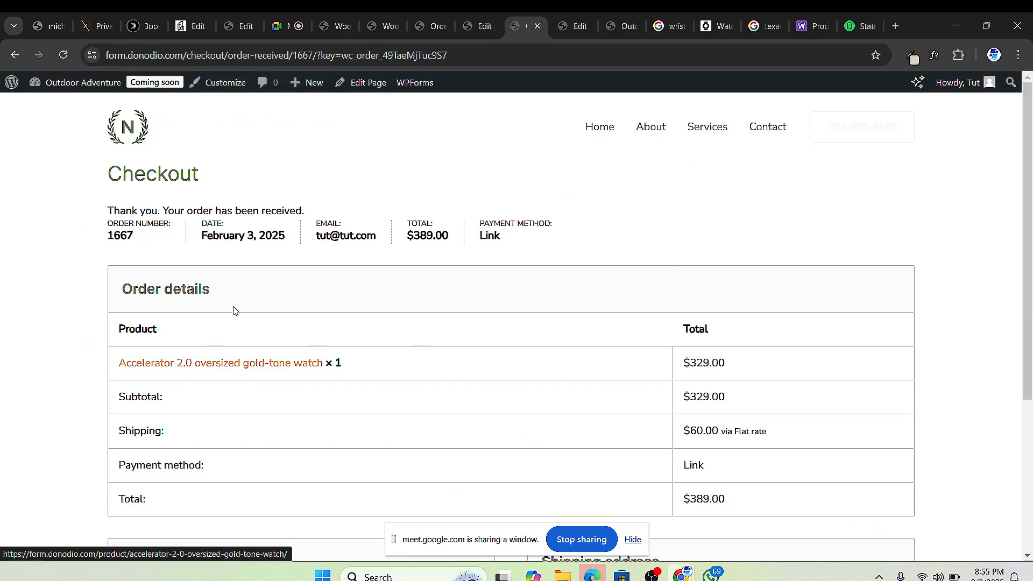
{"action": "scroll", "coordinate": [233, 306], "scroll_direction": "down", "scroll_amount": 4}
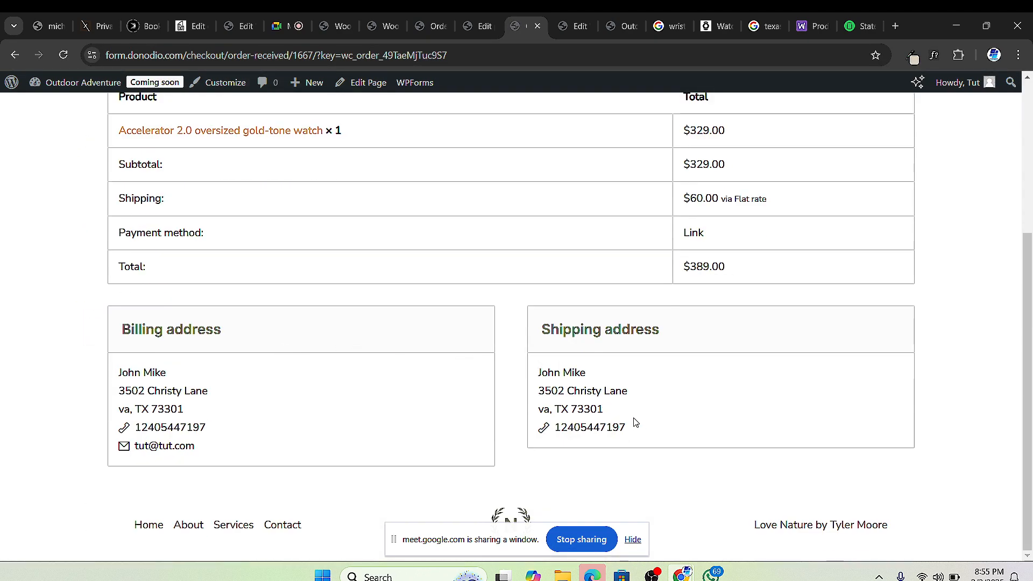
{"action": "scroll", "coordinate": [636, 423], "scroll_direction": "up", "scroll_amount": 1}
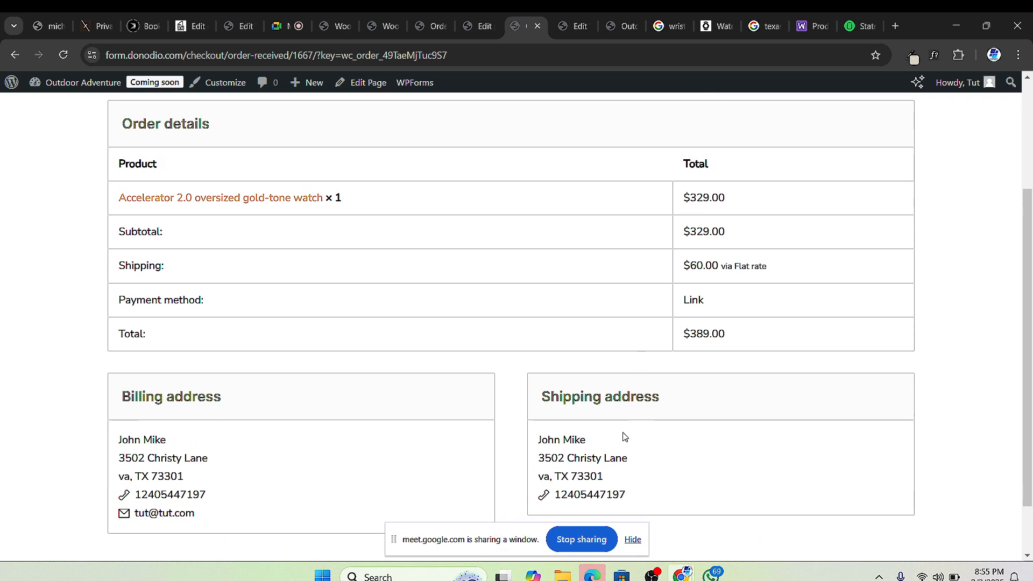
{"action": "scroll", "coordinate": [592, 462], "scroll_direction": "up", "scroll_amount": 1}
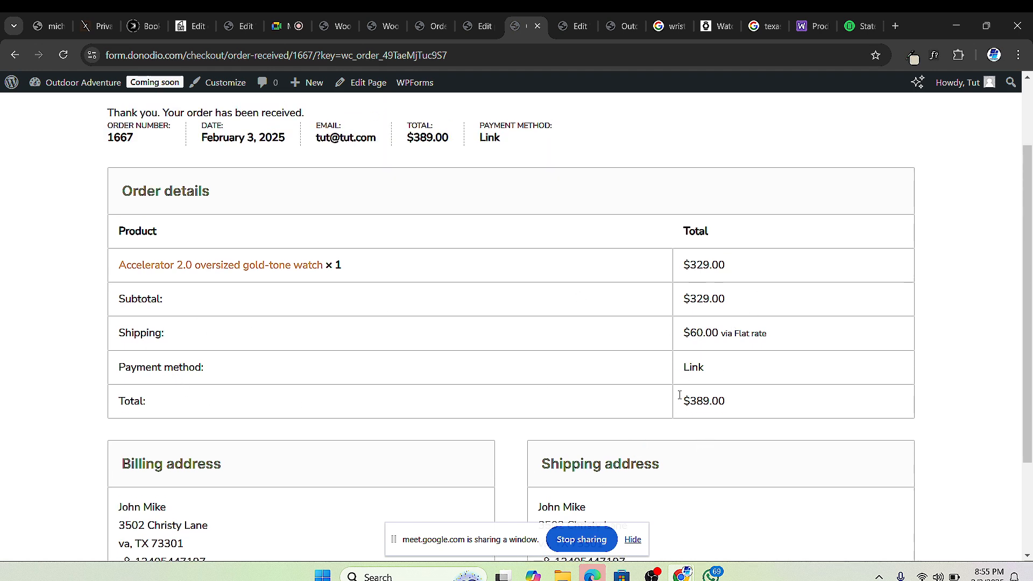
{"action": "left_click", "coordinate": [341, 34]}
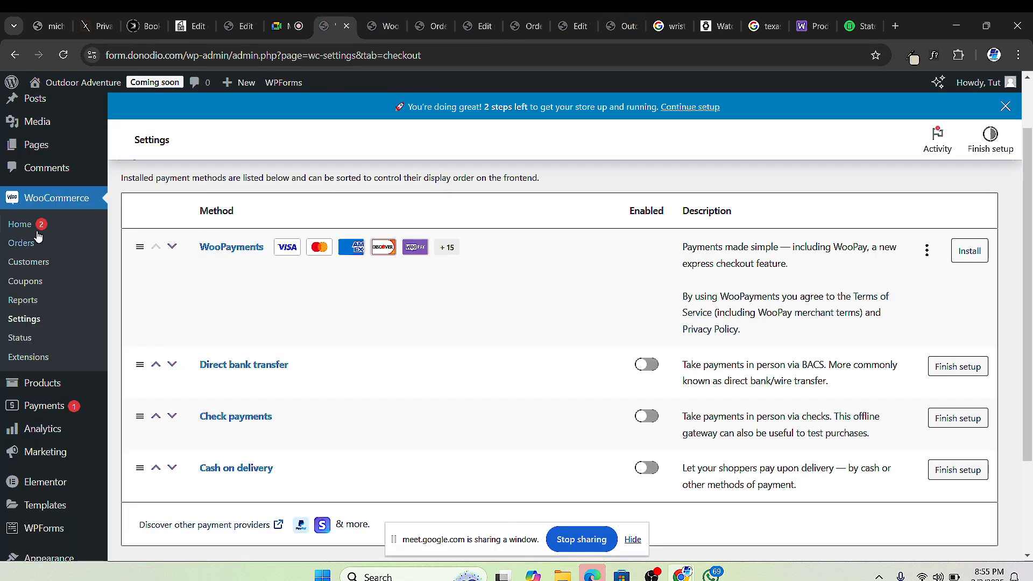
{"action": "left_click", "coordinate": [64, 56]}
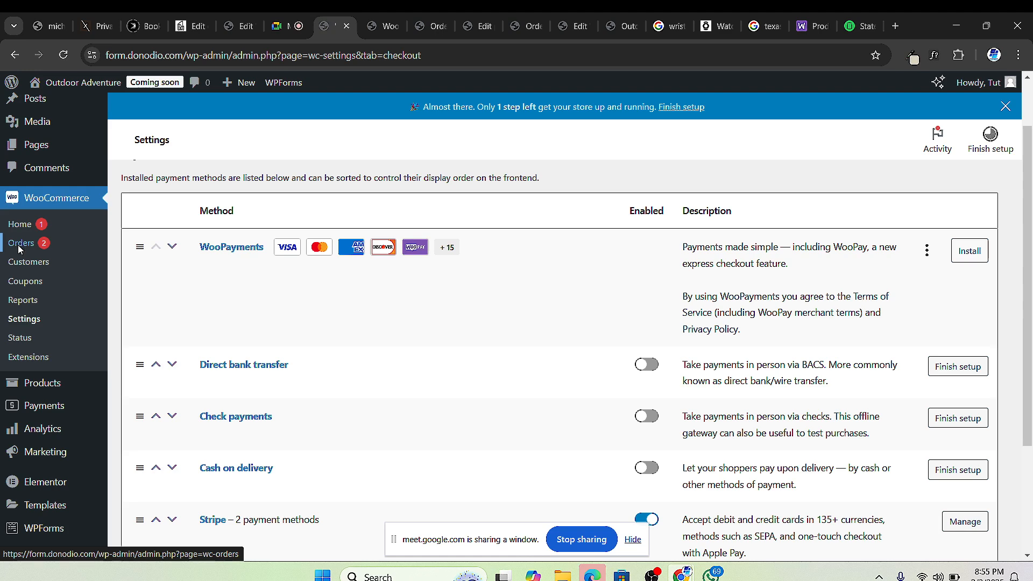
Step: Check both test orders ($389.00, $374.00) are Processing, then show the Timeless Pieces homepage preview
{"action": "left_click", "coordinate": [20, 243]}
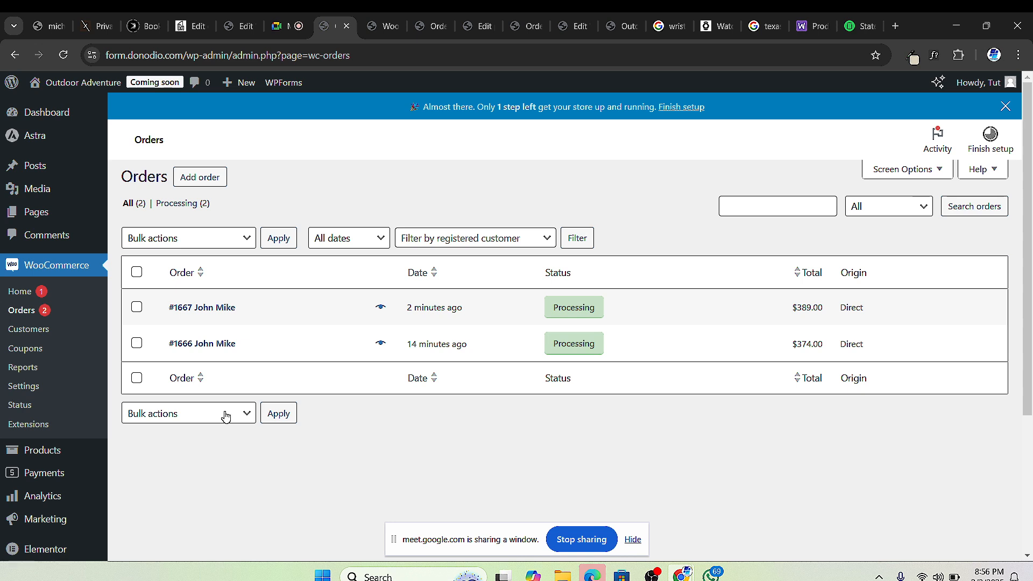
{"action": "left_click", "coordinate": [621, 30]}
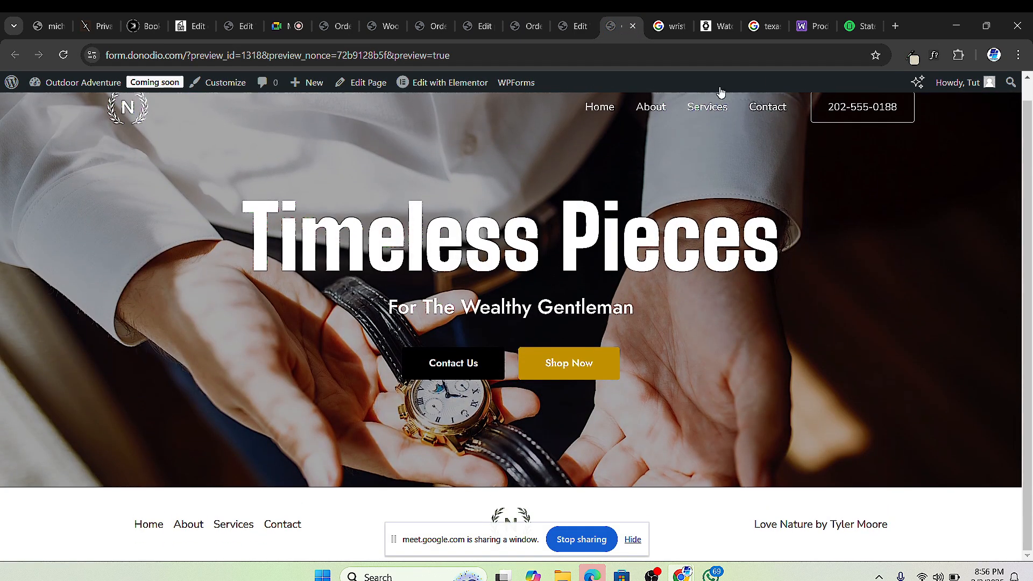
Step: Close the leftover order-received and Edit Product tabs in Chrome
{"action": "left_click", "coordinate": [591, 28]}
{"action": "left_click", "coordinate": [624, 33]}
{"action": "left_click", "coordinate": [580, 32]}
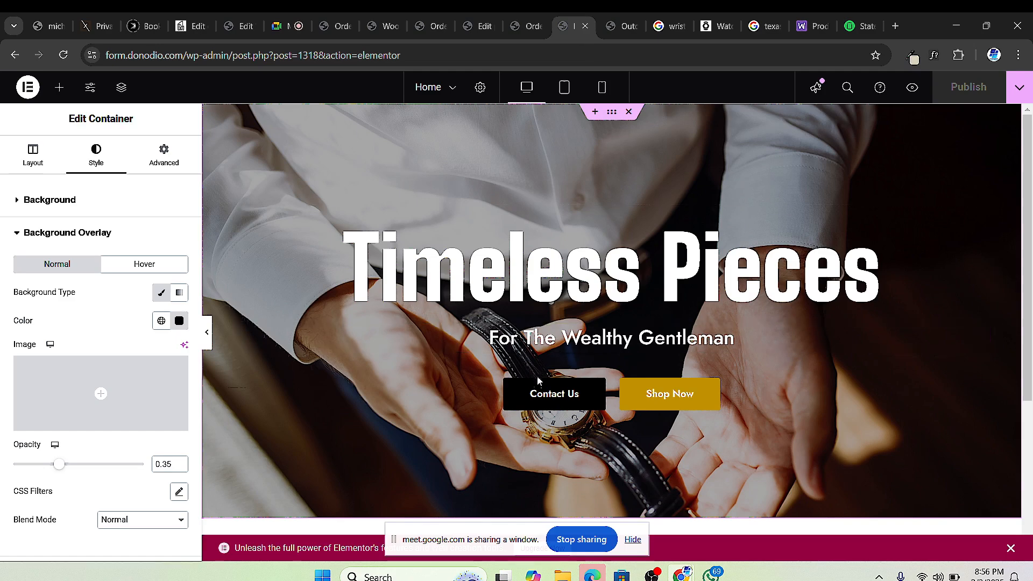
{"action": "scroll", "coordinate": [565, 375], "scroll_direction": "down", "scroll_amount": 4}
{"action": "scroll", "coordinate": [572, 371], "scroll_direction": "up", "scroll_amount": 4}
{"action": "scroll", "coordinate": [635, 323], "scroll_direction": "up", "scroll_amount": 1}
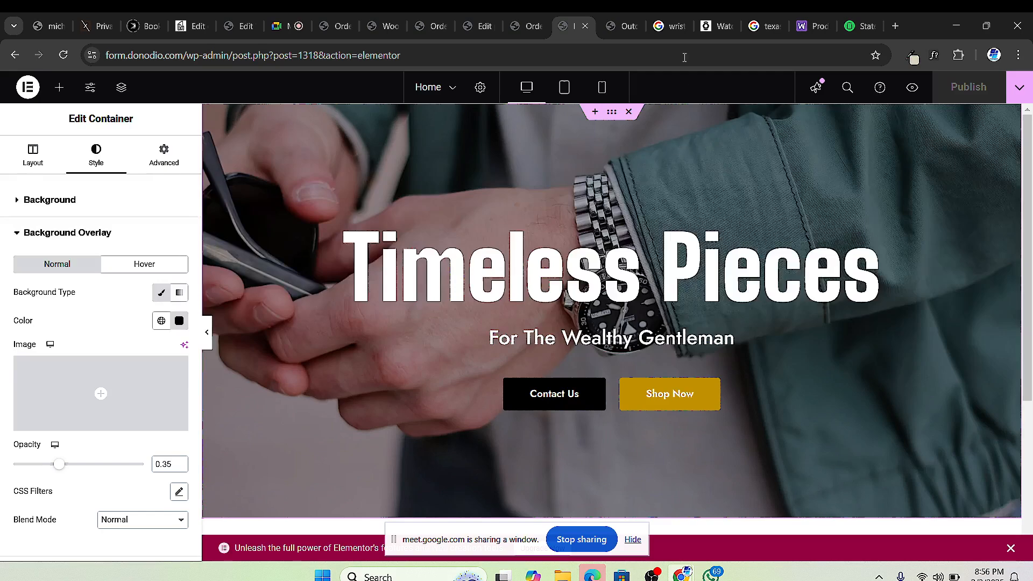
{"action": "left_click", "coordinate": [527, 26]}
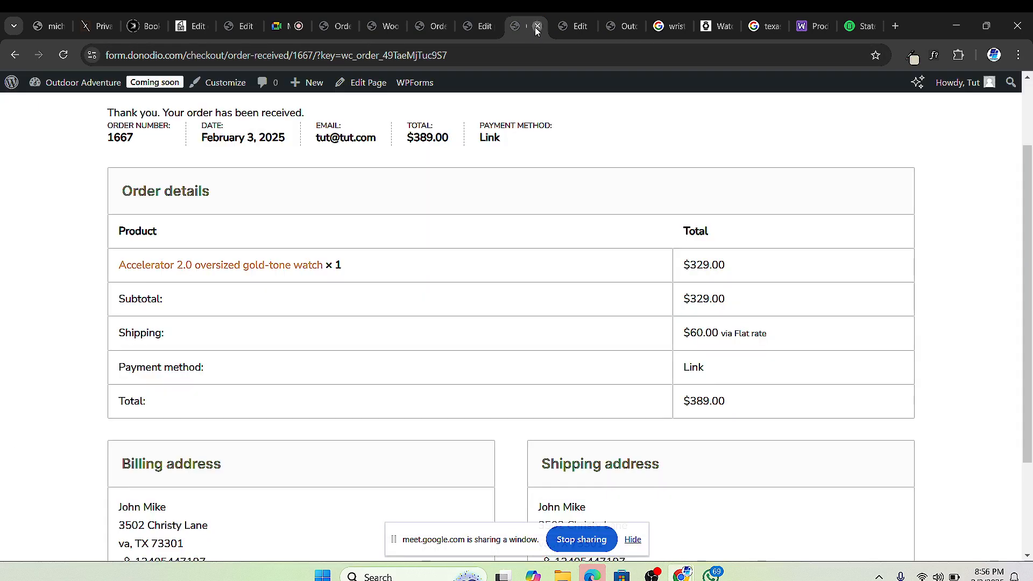
{"action": "left_click", "coordinate": [536, 26]}
{"action": "left_click", "coordinate": [478, 27]}
{"action": "left_click", "coordinate": [489, 25]}
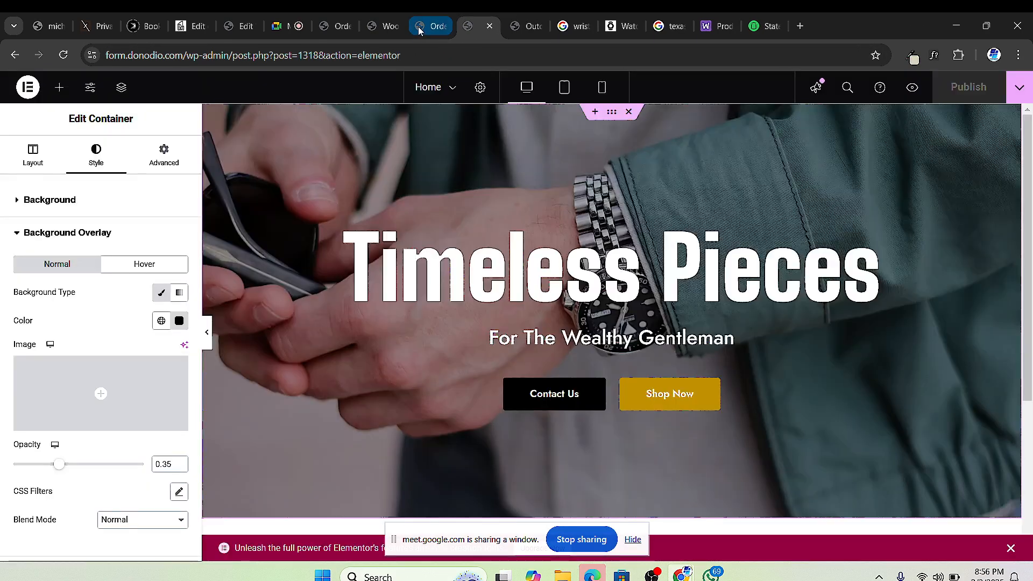
Step: Close the Stripe settings, Texas ZIP, WooCommerce docs and TaxJar tabs, leaving WatchShop showing
{"action": "left_click", "coordinate": [430, 26]}
{"action": "left_click", "coordinate": [441, 25]}
{"action": "left_click", "coordinate": [386, 34]}
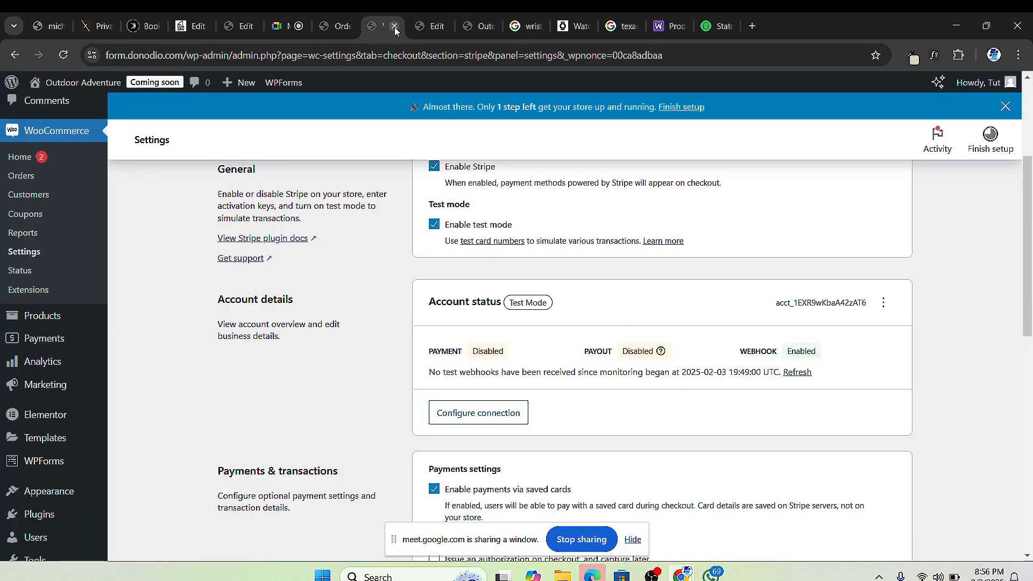
{"action": "left_click", "coordinate": [393, 26]}
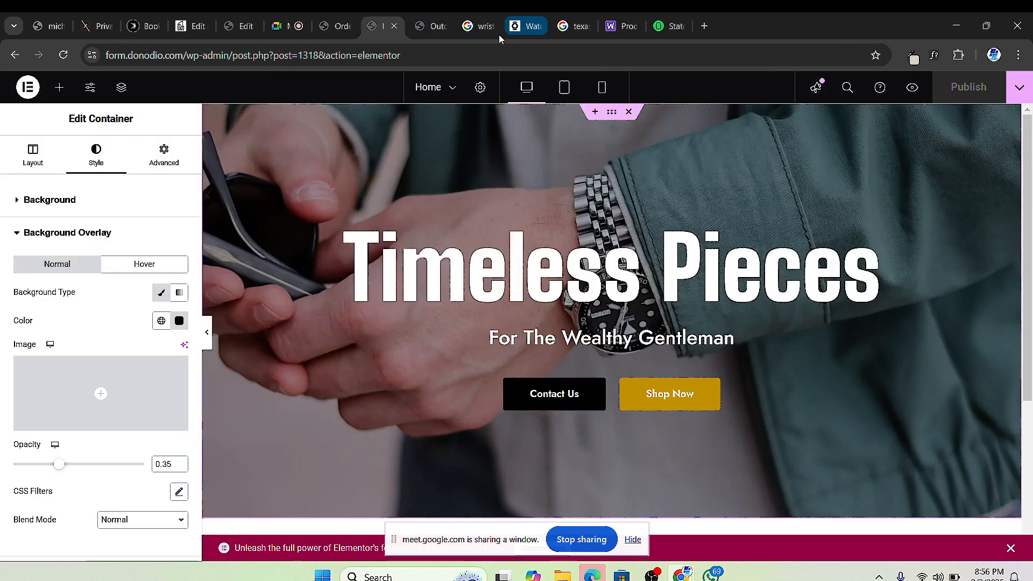
{"action": "left_click", "coordinate": [482, 27]}
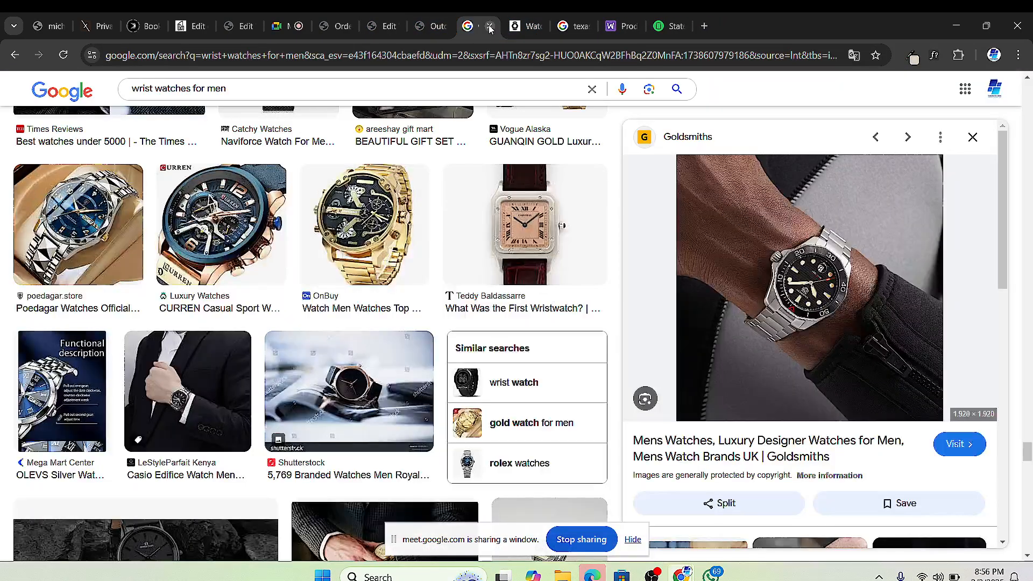
{"action": "left_click", "coordinate": [573, 25]}
{"action": "left_click", "coordinate": [585, 26]}
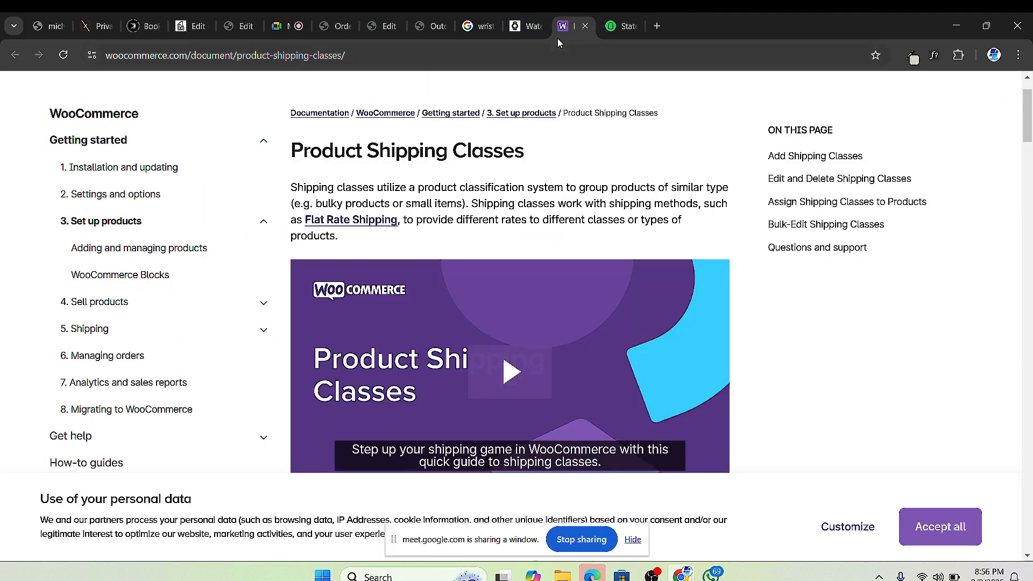
{"action": "left_click", "coordinate": [585, 26]}
{"action": "left_click", "coordinate": [585, 26]}
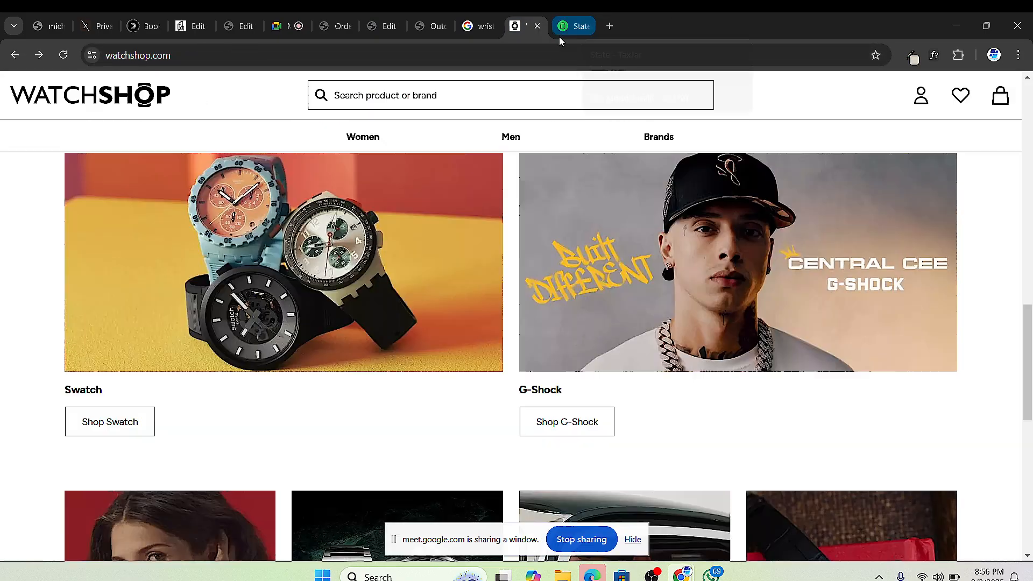
Step: Open the Rado brand page in a new tab, browse it, then close it
{"action": "scroll", "coordinate": [344, 333], "scroll_direction": "up", "scroll_amount": 10}
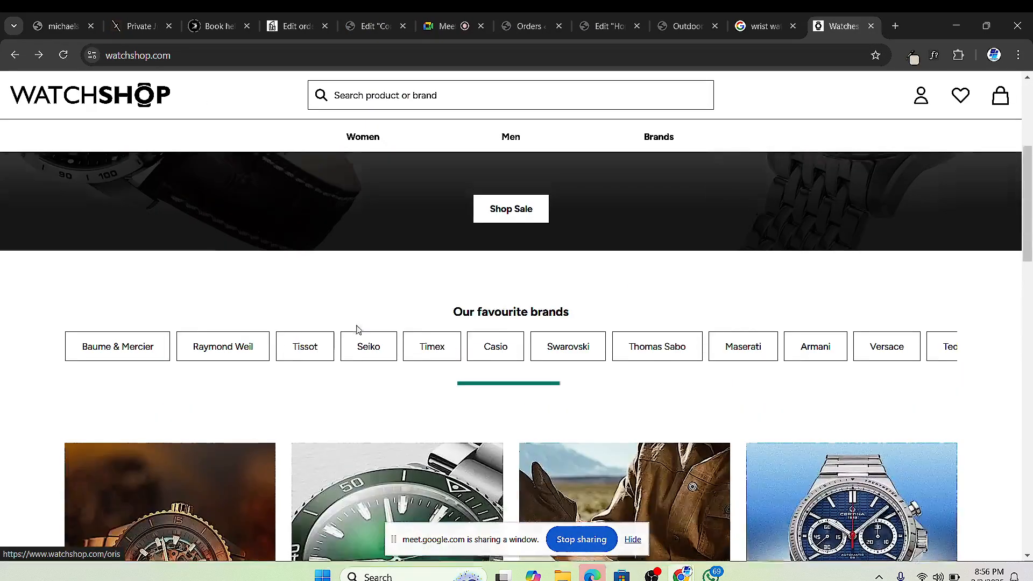
{"action": "scroll", "coordinate": [376, 336], "scroll_direction": "down", "scroll_amount": 4}
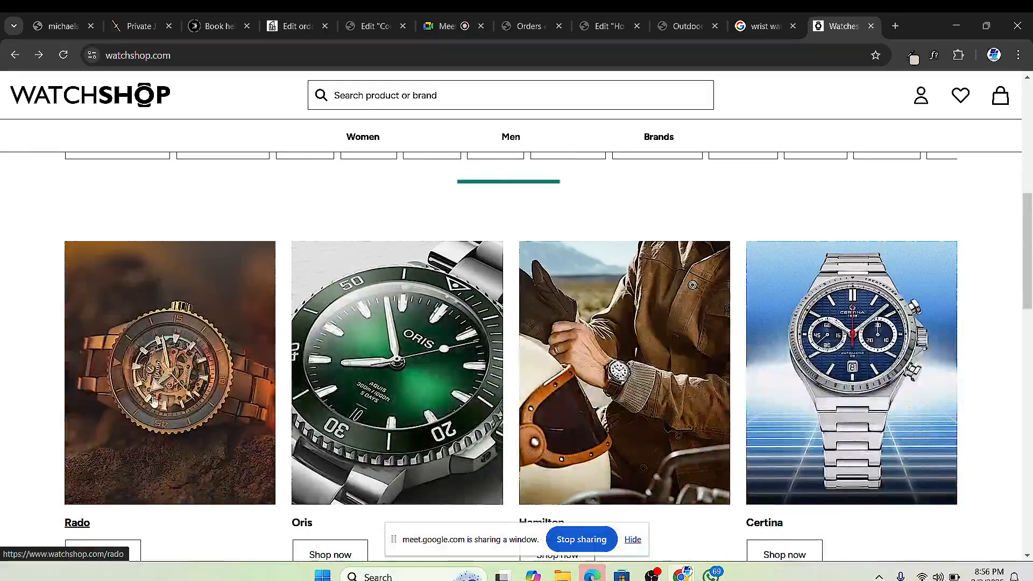
{"action": "scroll", "coordinate": [164, 383], "scroll_direction": "down", "scroll_amount": 2}
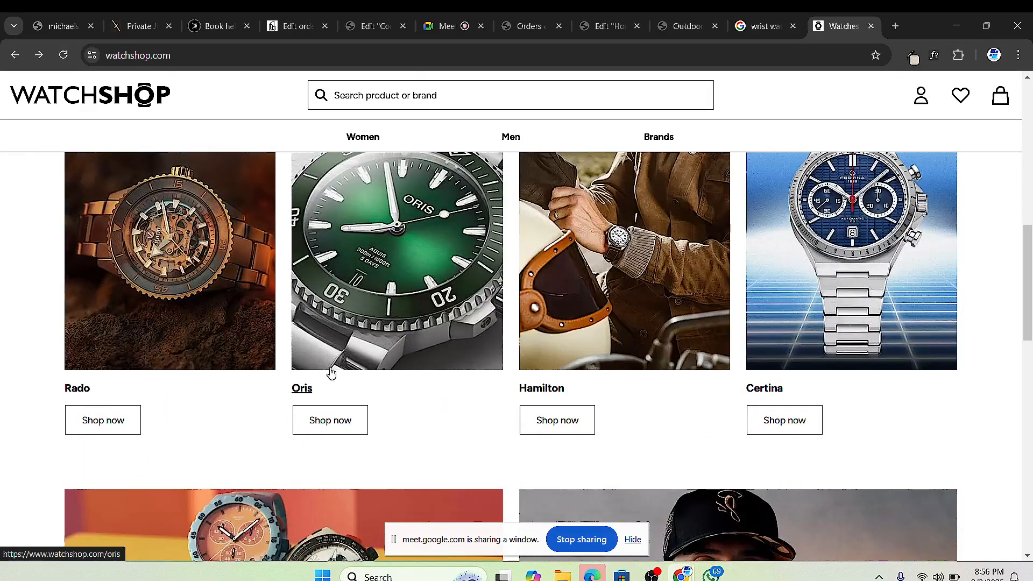
{"action": "scroll", "coordinate": [640, 383], "scroll_direction": "up", "scroll_amount": 1}
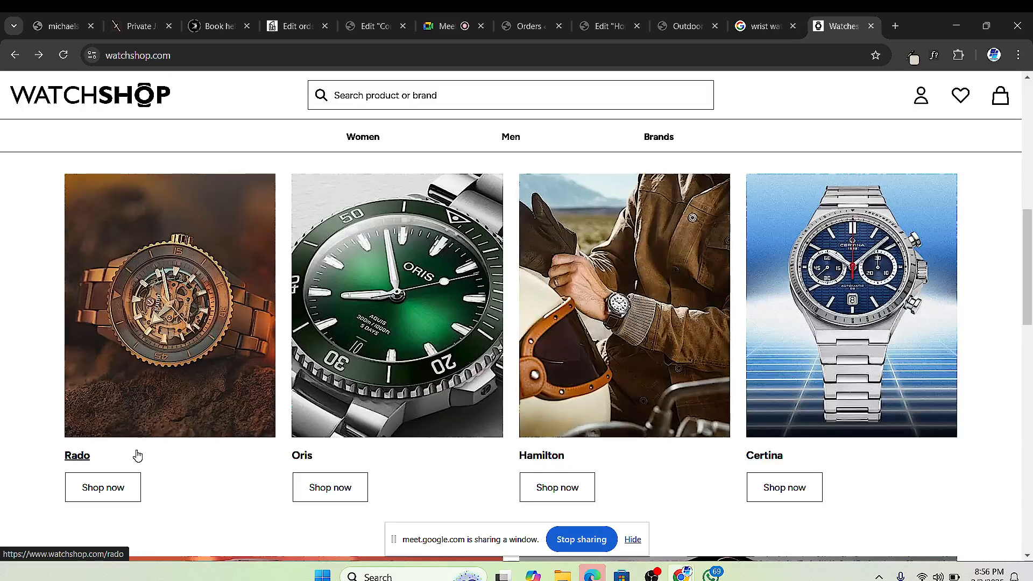
{"action": "right_click", "coordinate": [77, 462]}
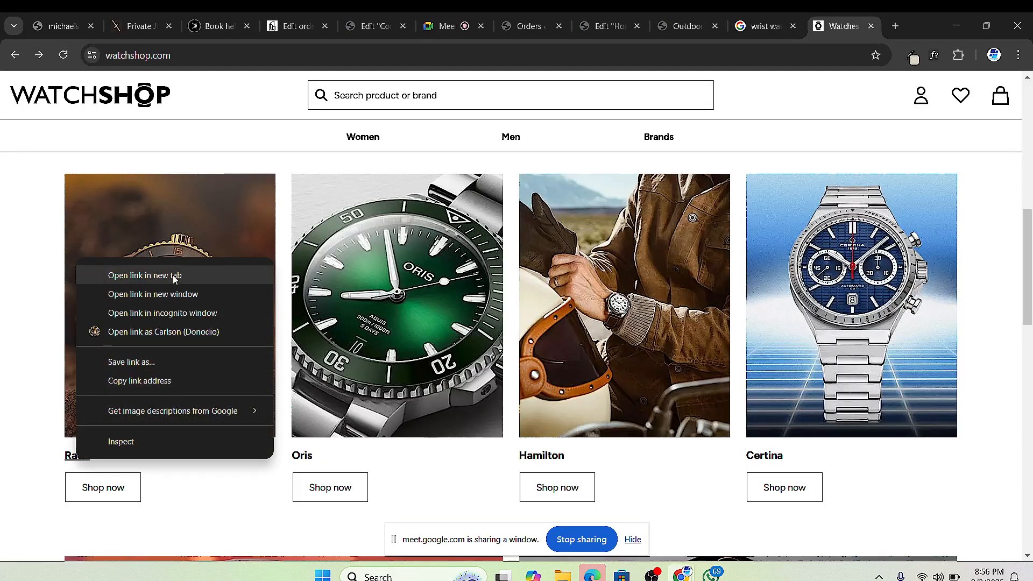
{"action": "left_click", "coordinate": [173, 272]}
{"action": "left_click", "coordinate": [818, 23]}
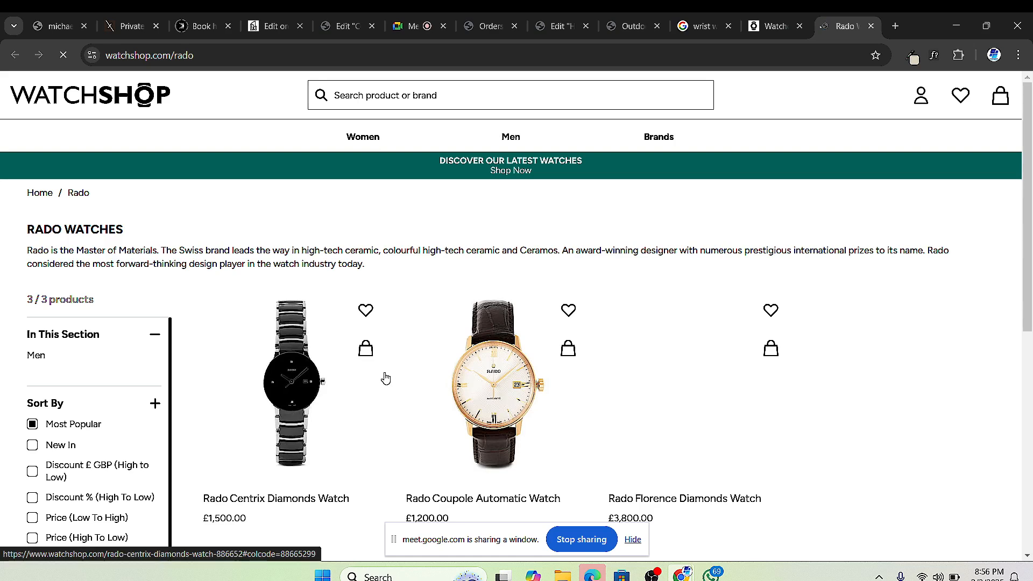
{"action": "scroll", "coordinate": [408, 355], "scroll_direction": "down", "scroll_amount": 2}
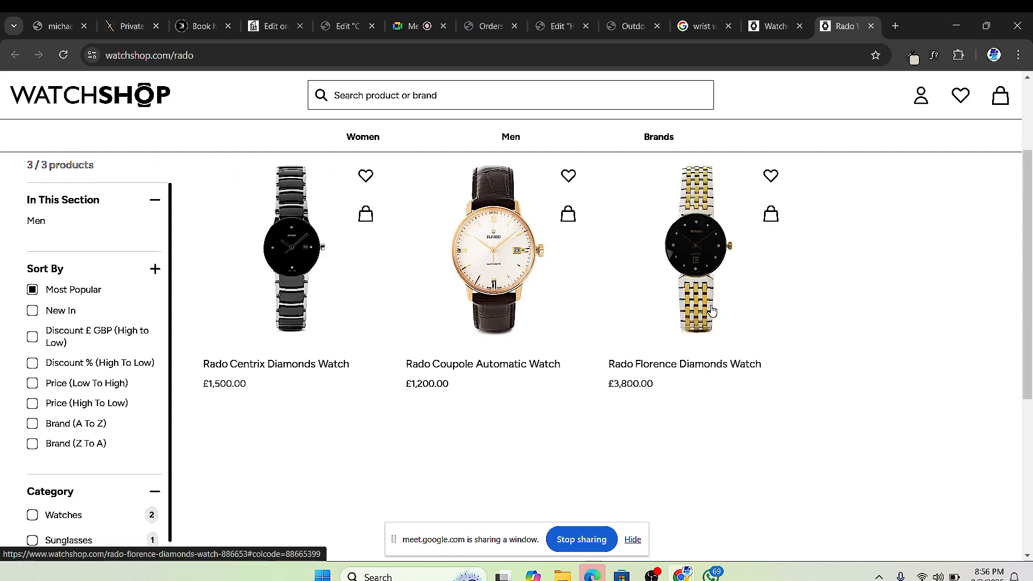
{"action": "scroll", "coordinate": [579, 362], "scroll_direction": "down", "scroll_amount": 5}
{"action": "scroll", "coordinate": [583, 357], "scroll_direction": "up", "scroll_amount": 4}
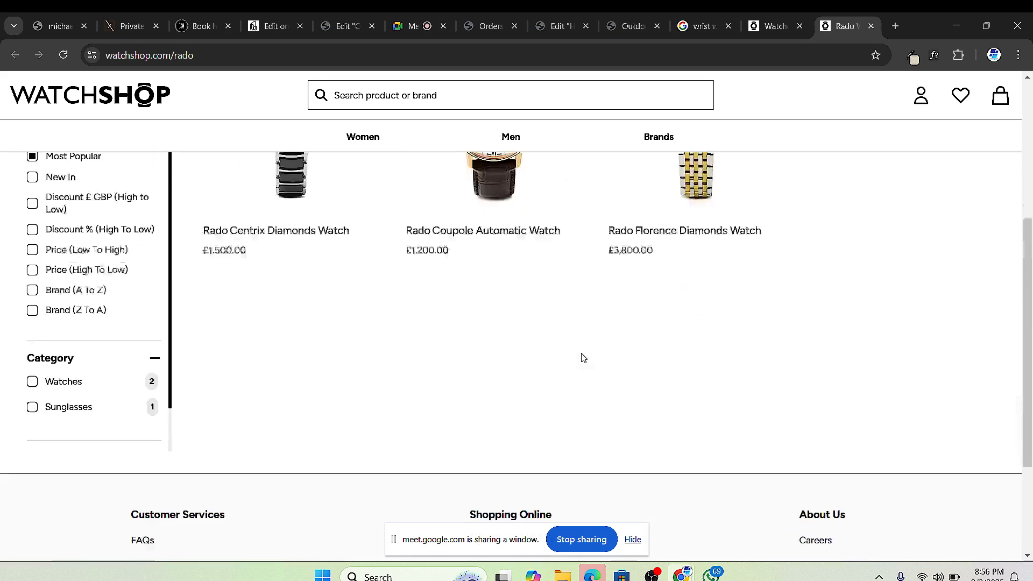
{"action": "scroll", "coordinate": [248, 206], "scroll_direction": "up", "scroll_amount": 2}
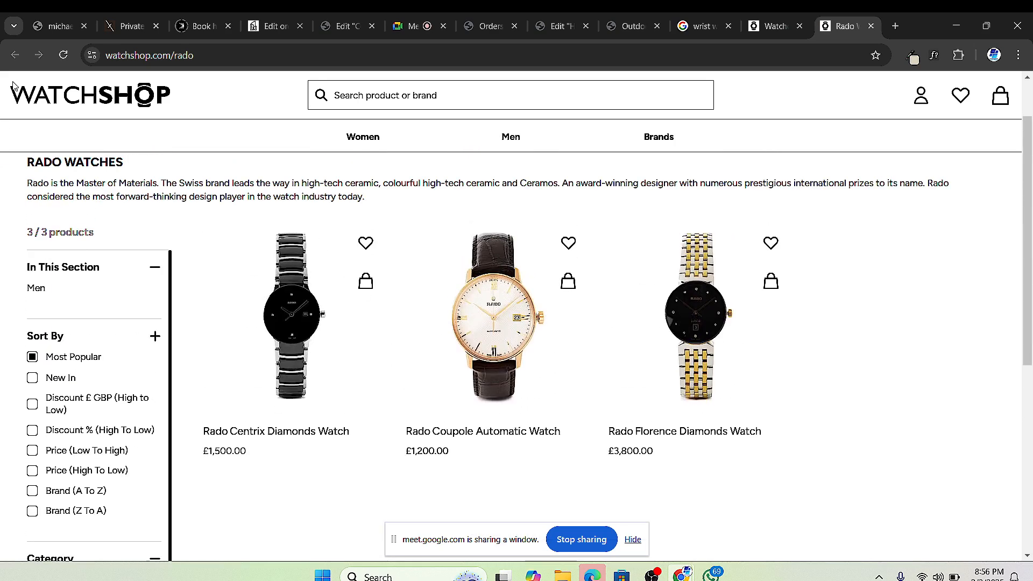
{"action": "left_click", "coordinate": [871, 26]}
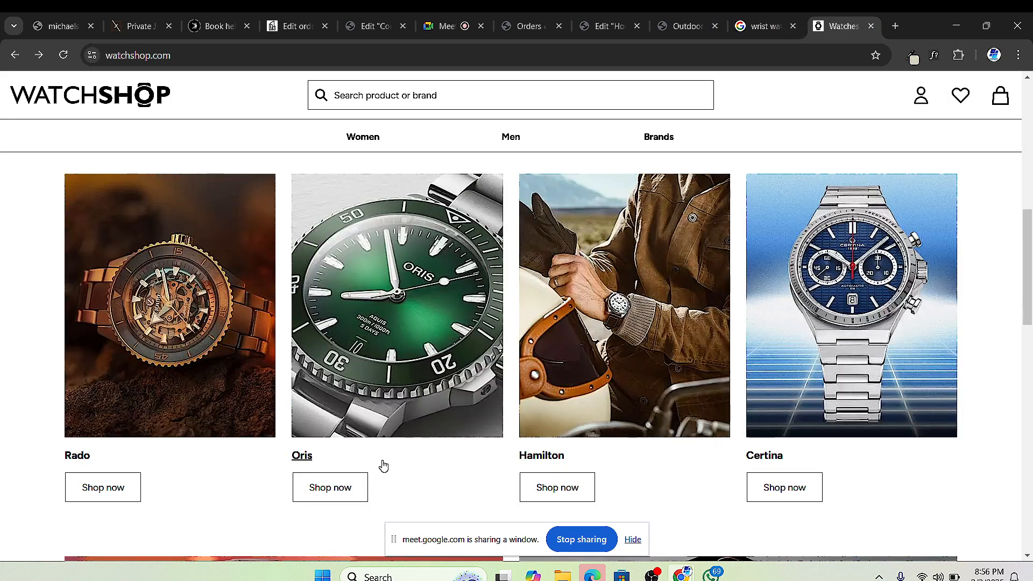
Step: Browse the Oris brand page in a new tab, close it, and return to Edit Home
{"action": "right_click", "coordinate": [303, 457]}
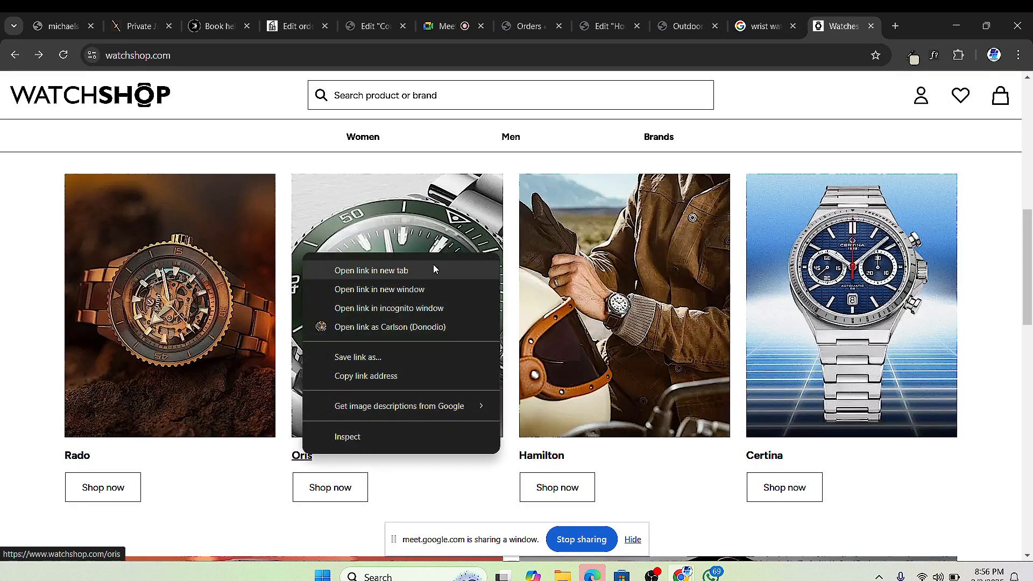
{"action": "left_click", "coordinate": [411, 270]}
{"action": "left_click", "coordinate": [820, 33]}
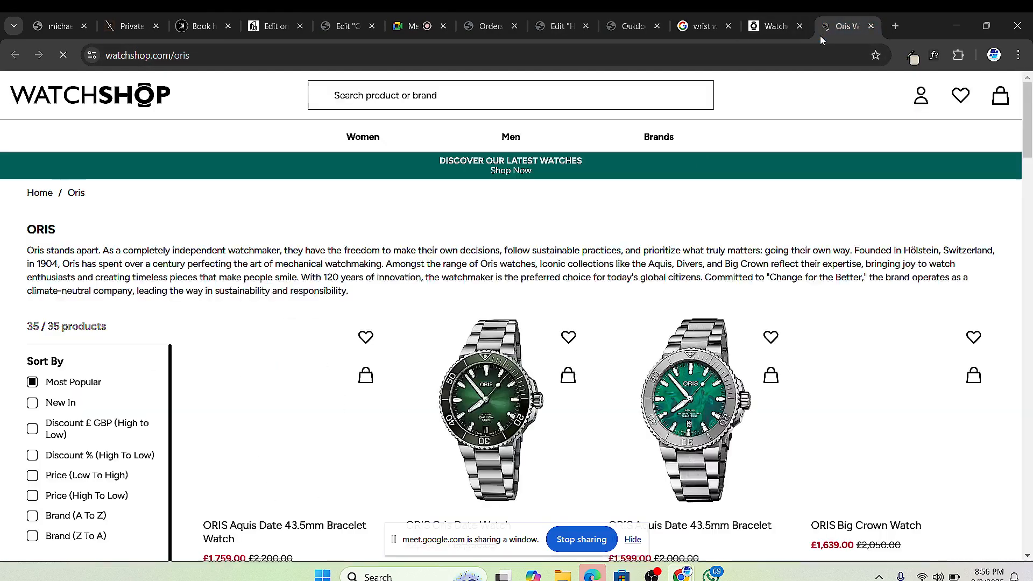
{"action": "scroll", "coordinate": [588, 389], "scroll_direction": "down", "scroll_amount": 3}
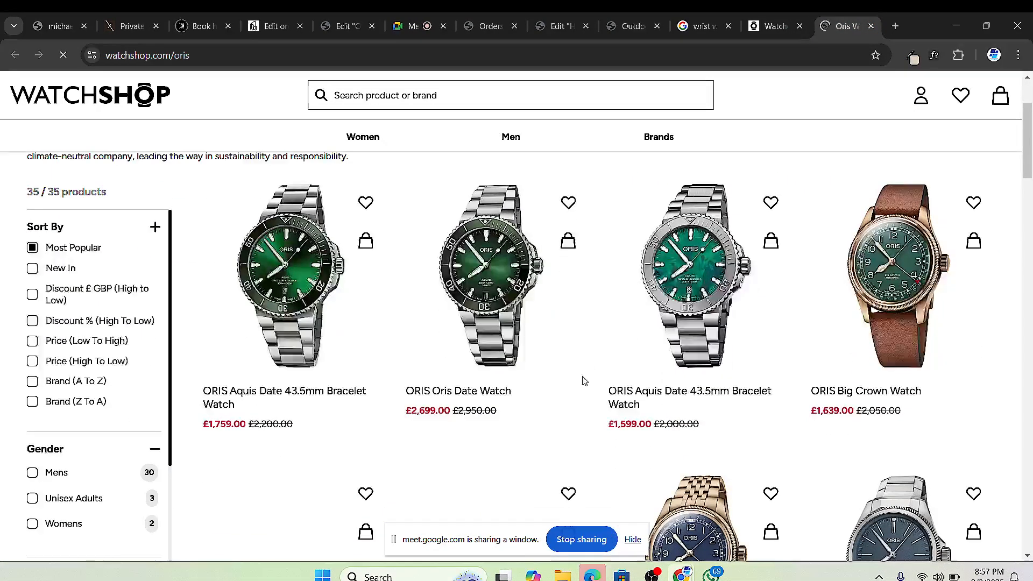
{"action": "scroll", "coordinate": [602, 368], "scroll_direction": "down", "scroll_amount": 5}
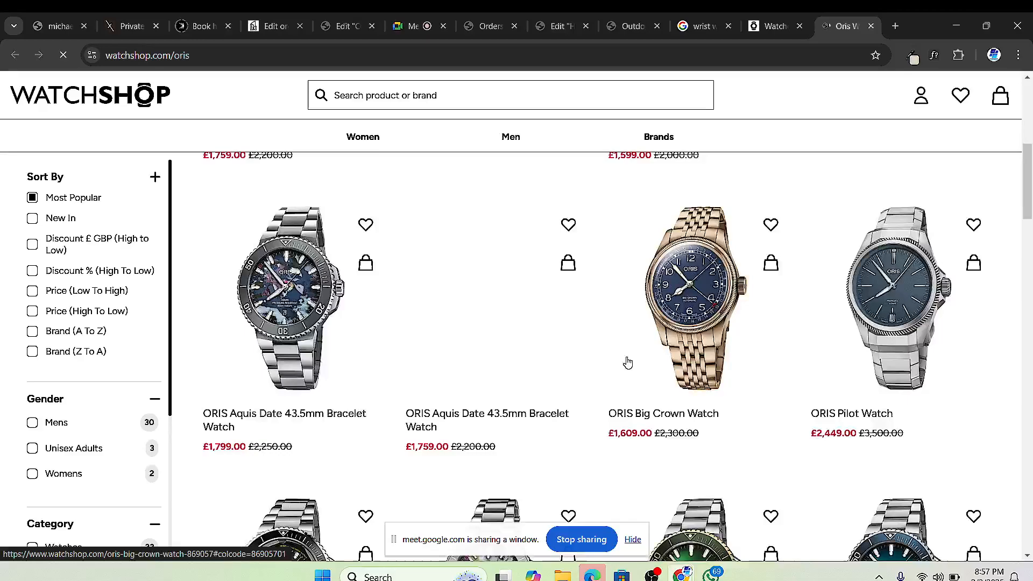
{"action": "scroll", "coordinate": [625, 361], "scroll_direction": "down", "scroll_amount": 5}
{"action": "scroll", "coordinate": [637, 359], "scroll_direction": "down", "scroll_amount": 7}
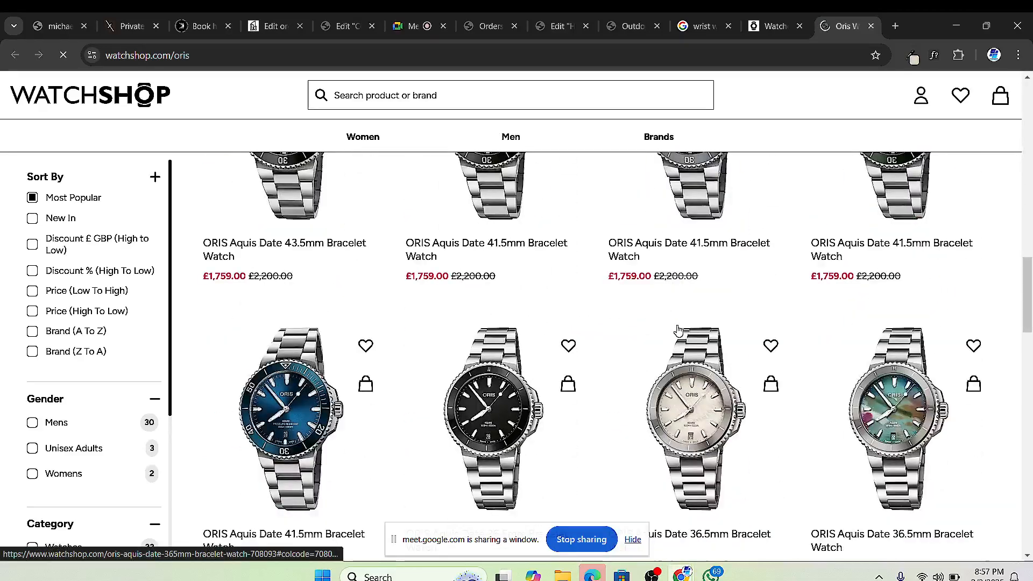
{"action": "left_click", "coordinate": [870, 26]}
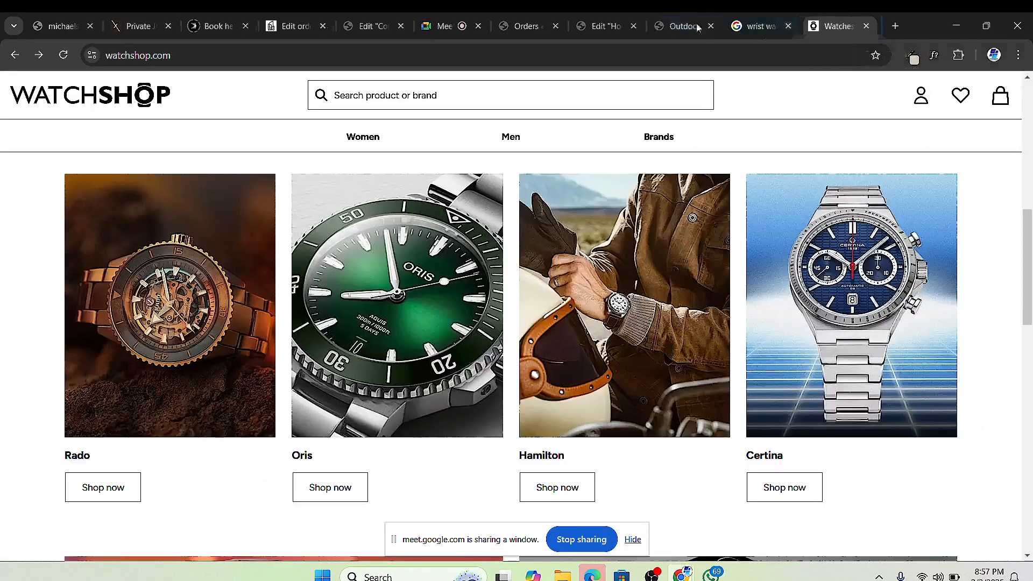
{"action": "left_click", "coordinate": [602, 35]}
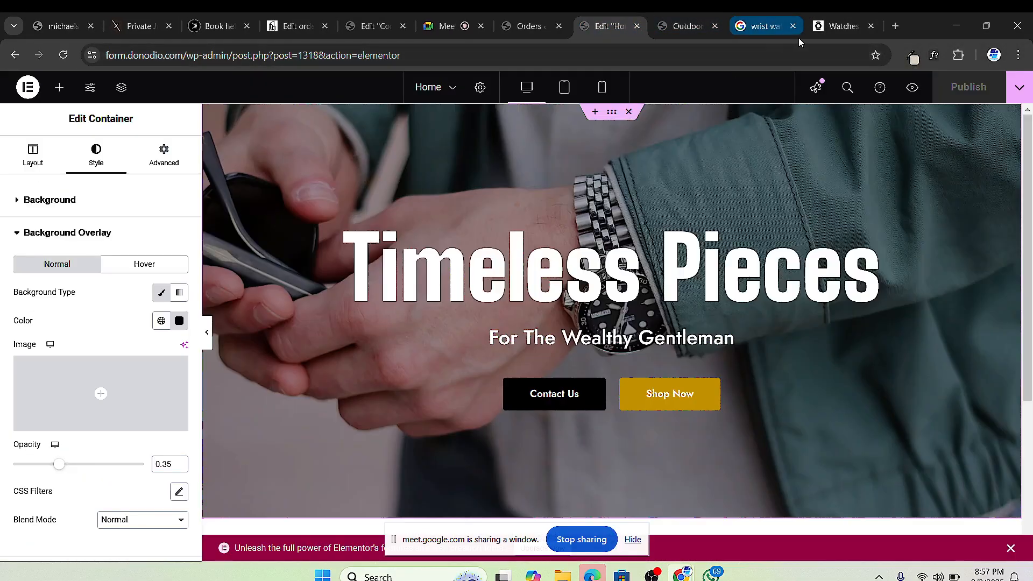
Step: Glance over the WatchShop brands page, then return to the Elementor homepage editor
{"action": "scroll", "coordinate": [753, 215], "scroll_direction": "down", "scroll_amount": 3}
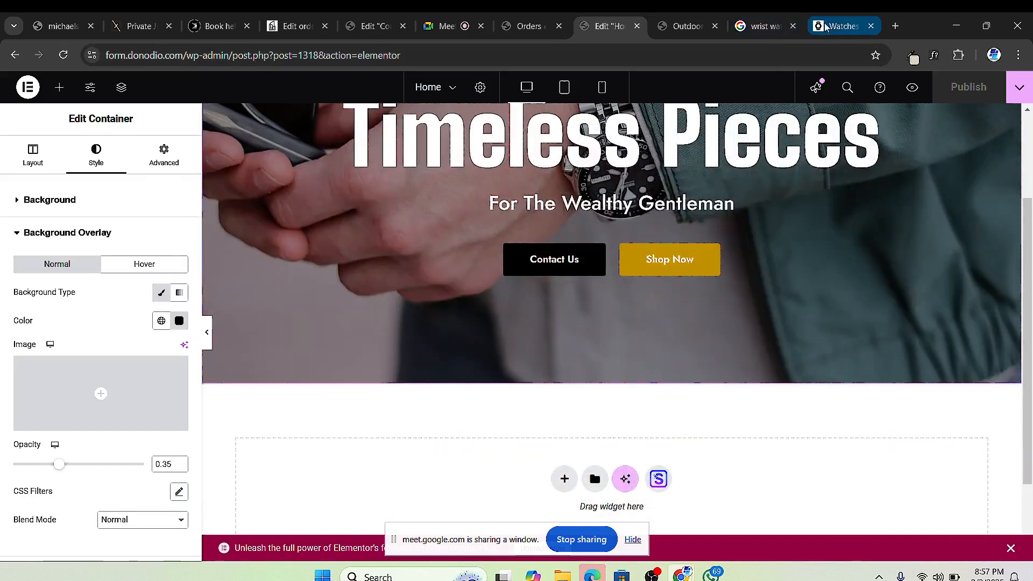
{"action": "left_click", "coordinate": [839, 25]}
{"action": "scroll", "coordinate": [538, 376], "scroll_direction": "down", "scroll_amount": 2}
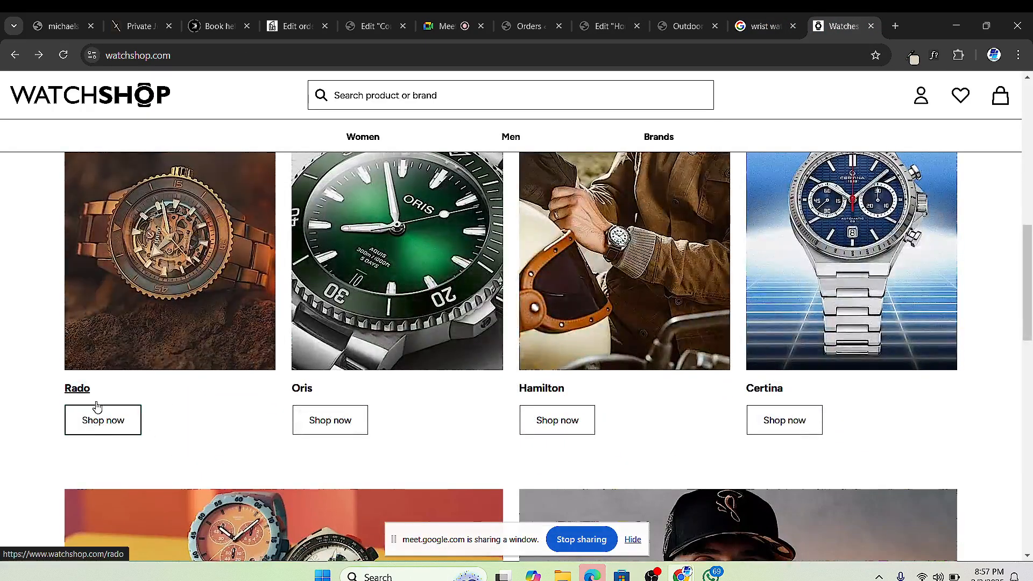
{"action": "scroll", "coordinate": [104, 283], "scroll_direction": "up", "scroll_amount": 2}
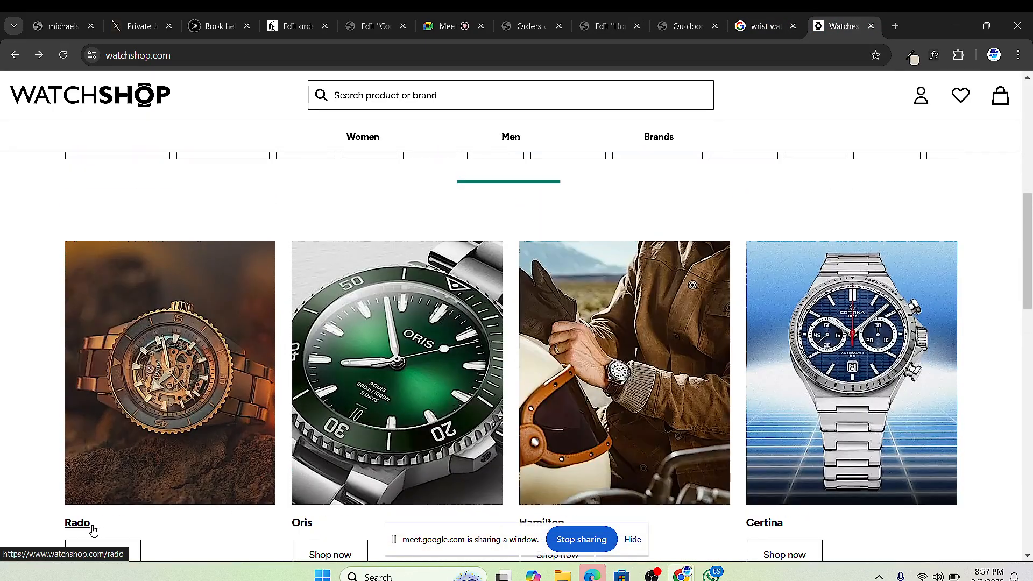
{"action": "scroll", "coordinate": [92, 528], "scroll_direction": "down", "scroll_amount": 2}
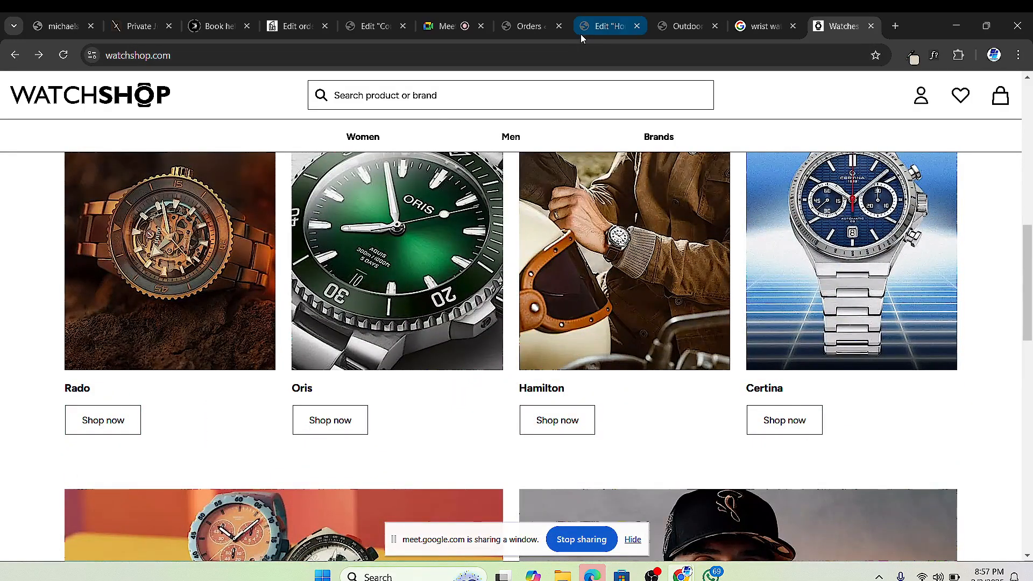
{"action": "left_click", "coordinate": [592, 27]}
{"action": "scroll", "coordinate": [477, 396], "scroll_direction": "down", "scroll_amount": 2}
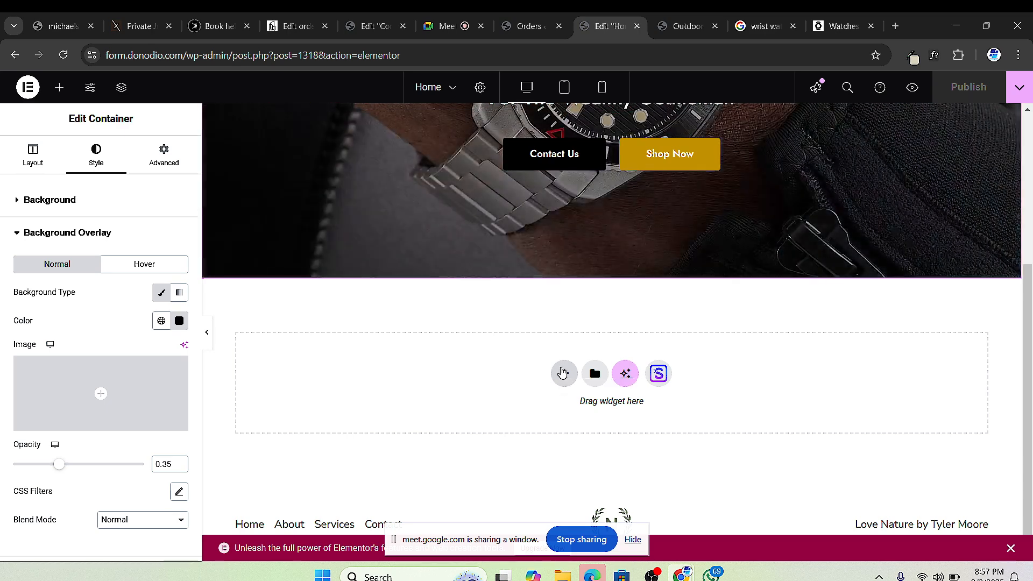
Step: Add an empty flexbox container below the Timeless Pieces hero, then go to Google Meet
{"action": "left_click", "coordinate": [563, 372]}
{"action": "left_click", "coordinate": [557, 421]}
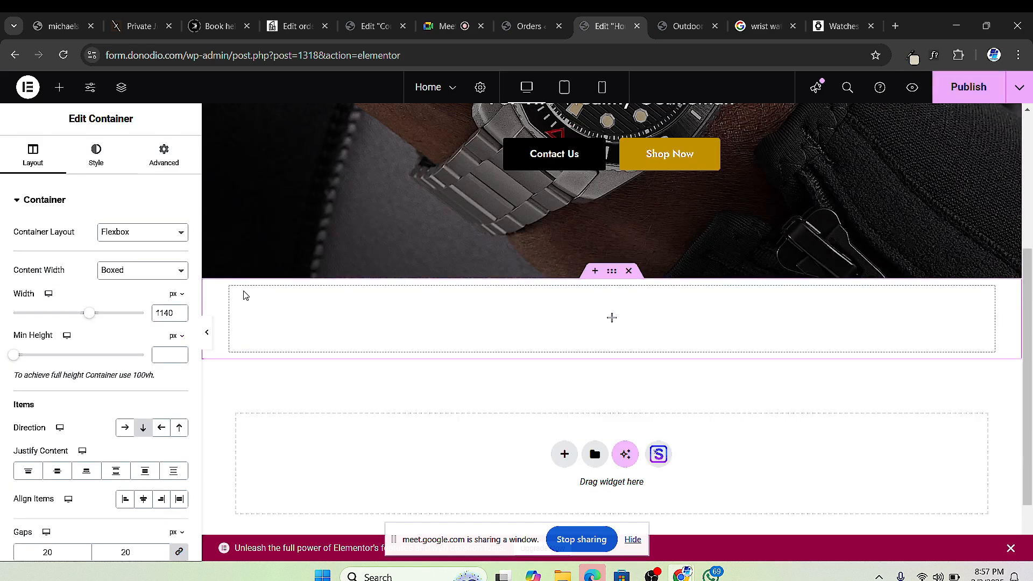
{"action": "scroll", "coordinate": [247, 294], "scroll_direction": "down", "scroll_amount": 2}
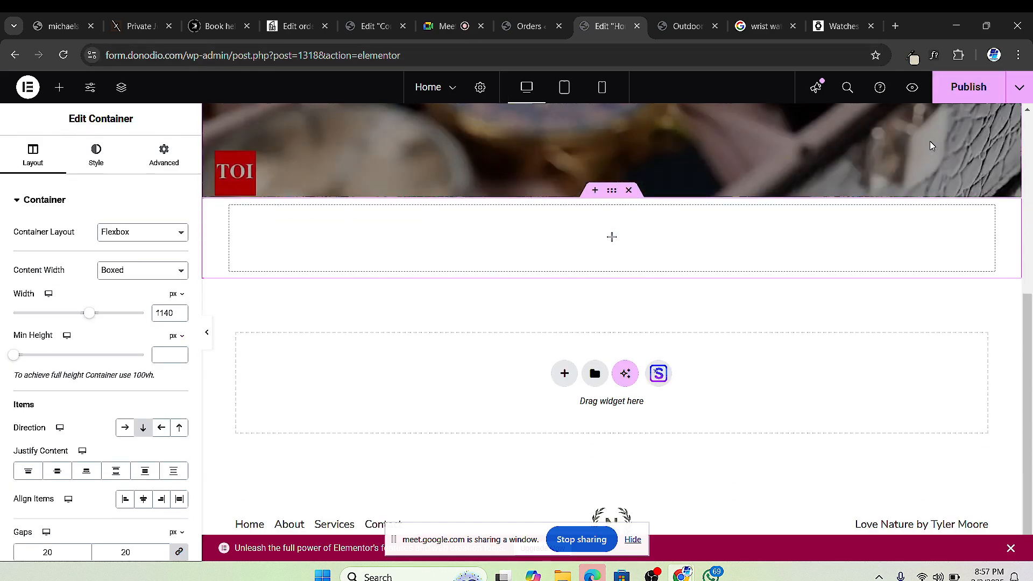
{"action": "left_click", "coordinate": [446, 26]}
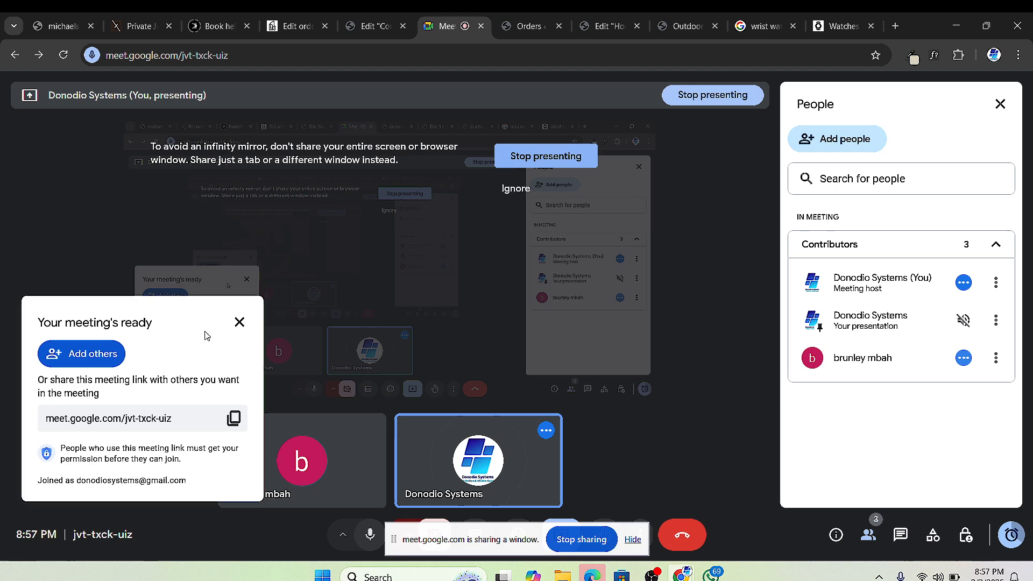
Step: Close the 'Your meeting's ready' card and ignore the infinity-mirror sharing warning
{"action": "left_click", "coordinate": [239, 322]}
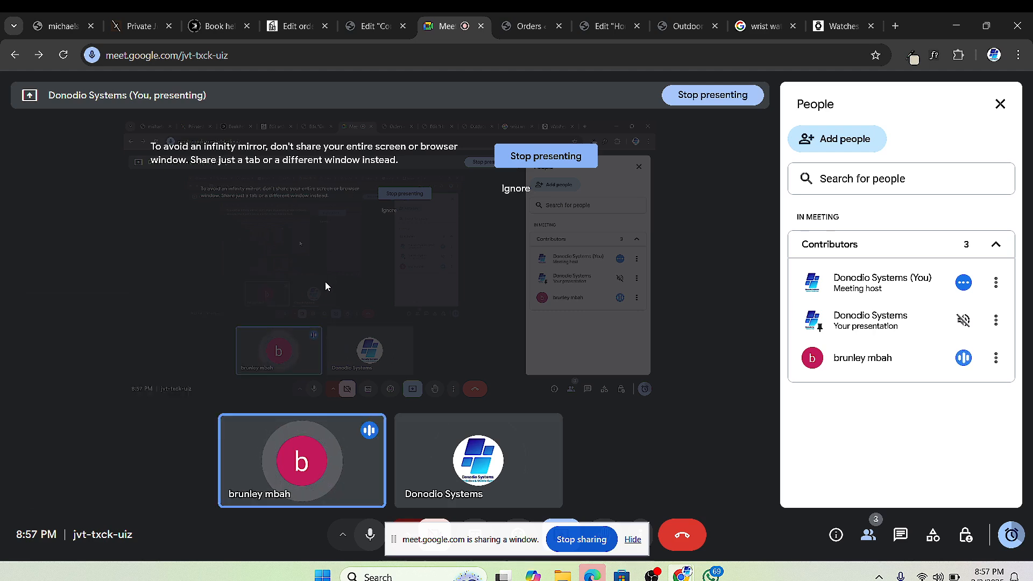
{"action": "left_click", "coordinate": [515, 188]}
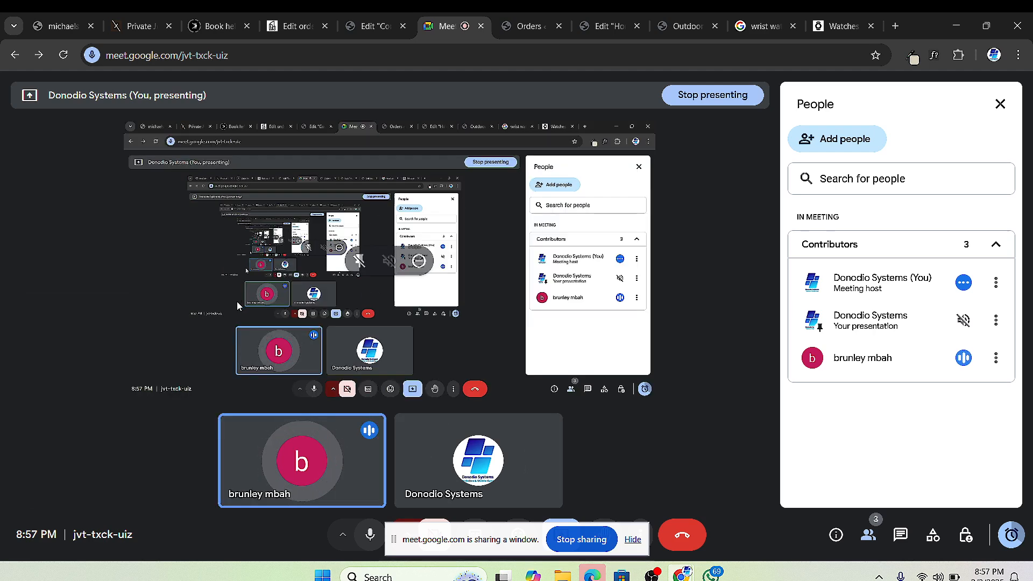
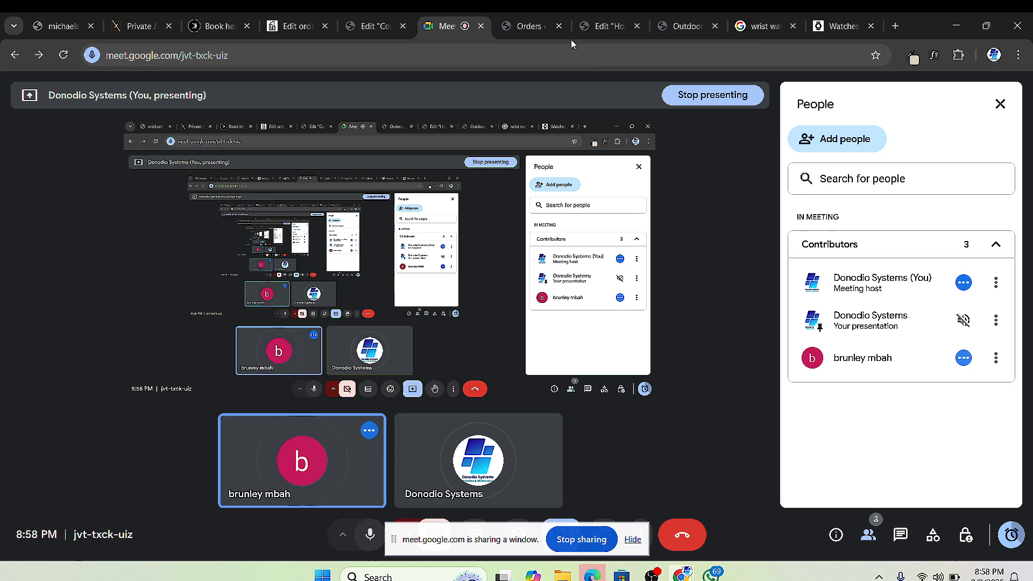
Step: Switch from Google Meet back to the Elementor editor for the Home page
{"action": "left_click", "coordinate": [596, 27]}
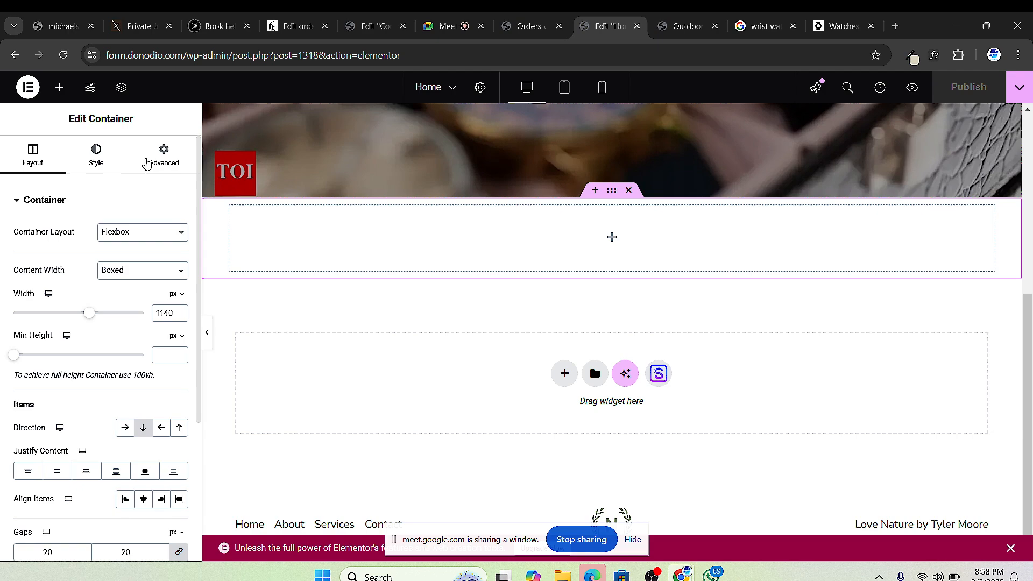
Step: Copy the Timeless Pieces H2 heading and paste it into the empty container below the hero
{"action": "scroll", "coordinate": [570, 278], "scroll_direction": "up", "scroll_amount": 5}
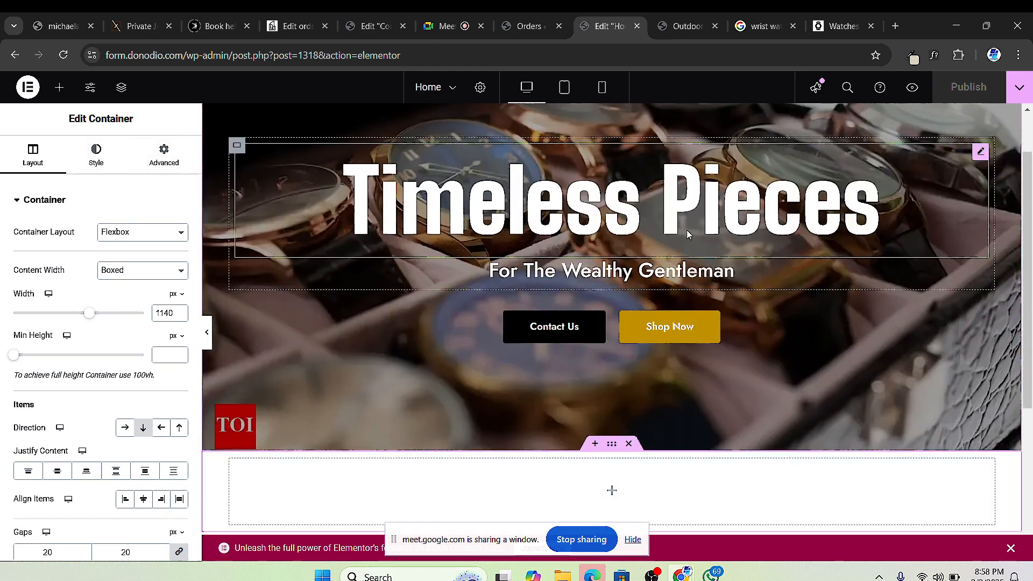
{"action": "scroll", "coordinate": [527, 325], "scroll_direction": "down", "scroll_amount": 4}
{"action": "scroll", "coordinate": [546, 305], "scroll_direction": "up", "scroll_amount": 5}
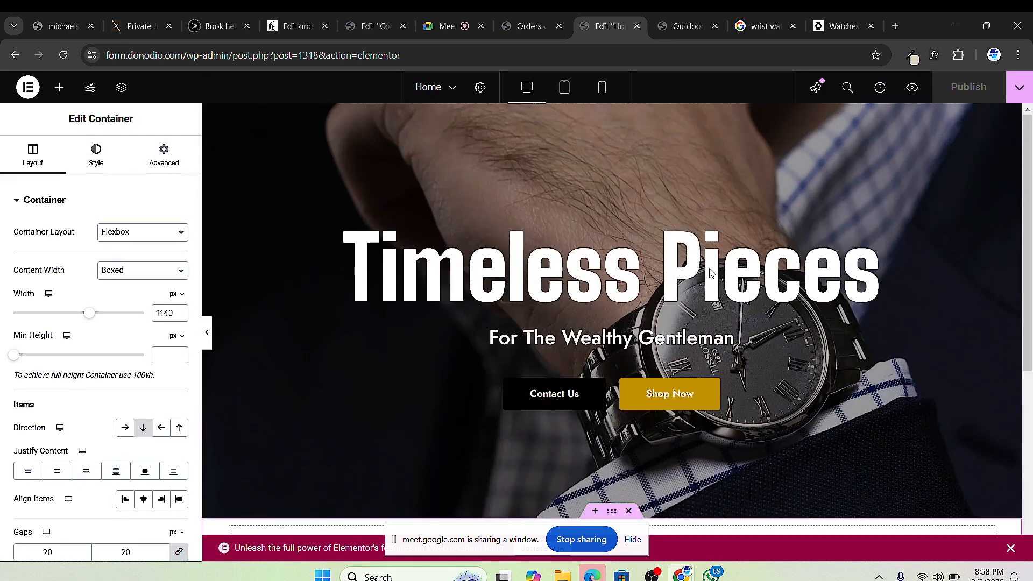
{"action": "right_click", "coordinate": [977, 218]}
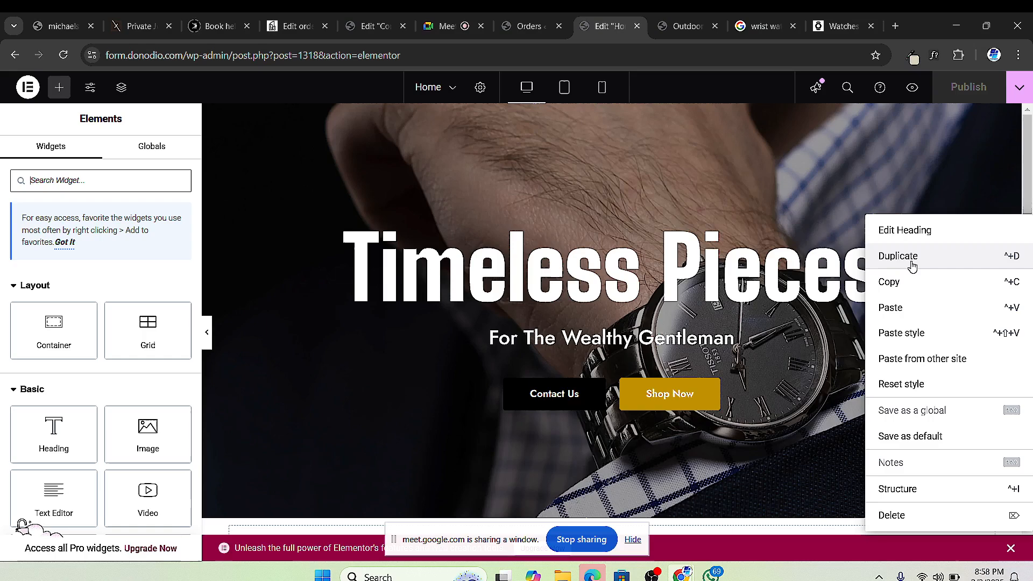
{"action": "left_click", "coordinate": [888, 281]}
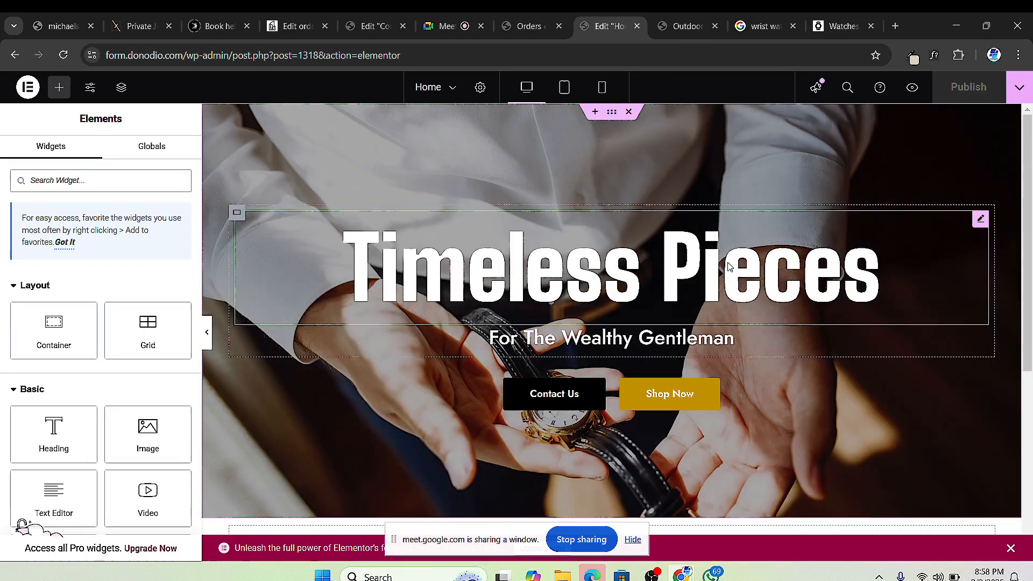
{"action": "scroll", "coordinate": [549, 400], "scroll_direction": "down", "scroll_amount": 5}
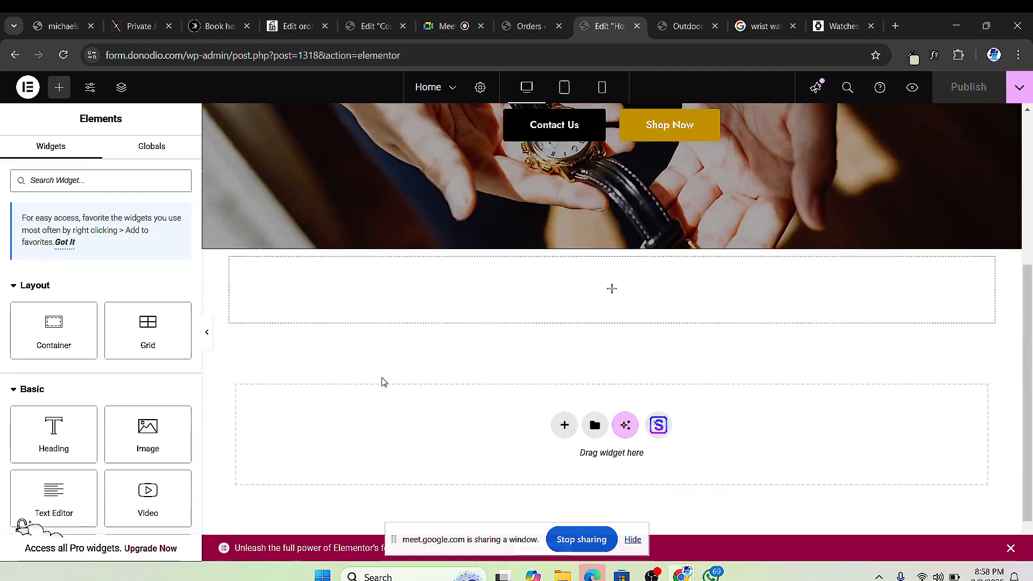
{"action": "right_click", "coordinate": [339, 295]}
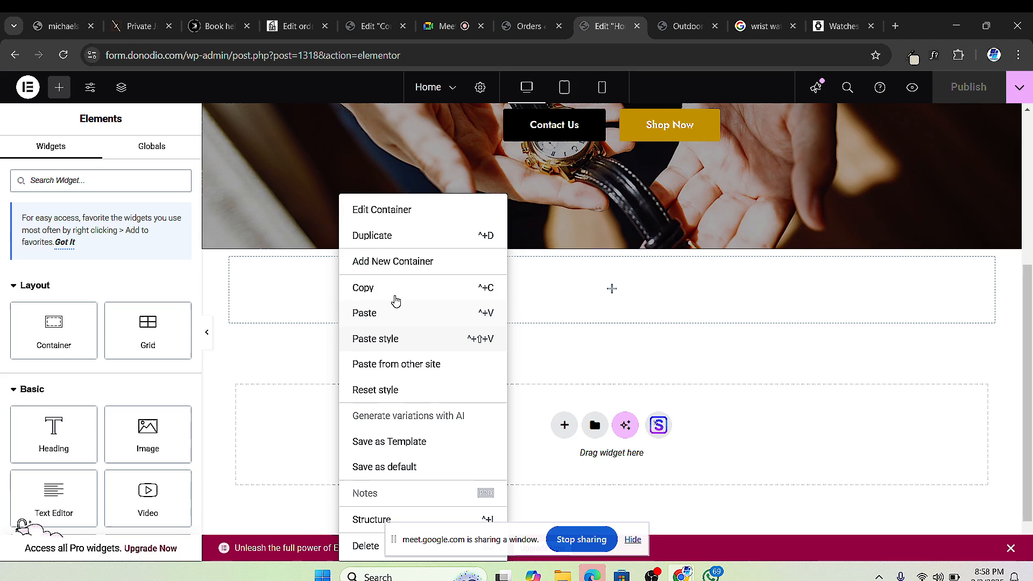
{"action": "left_click", "coordinate": [364, 313]}
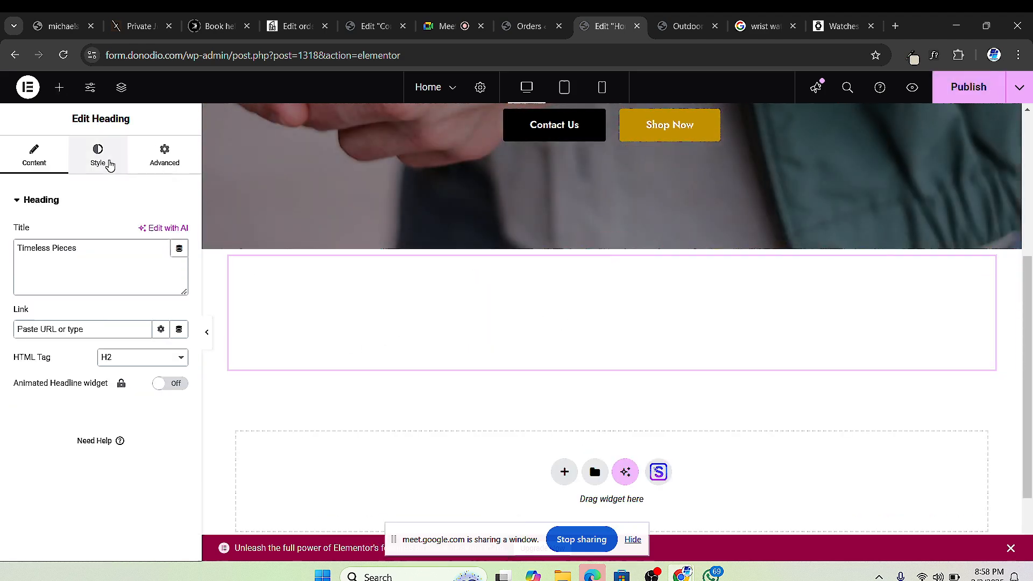
Step: Make the pasted heading's text black (#000000) and set its padding and margin to 0
{"action": "left_click", "coordinate": [103, 161]}
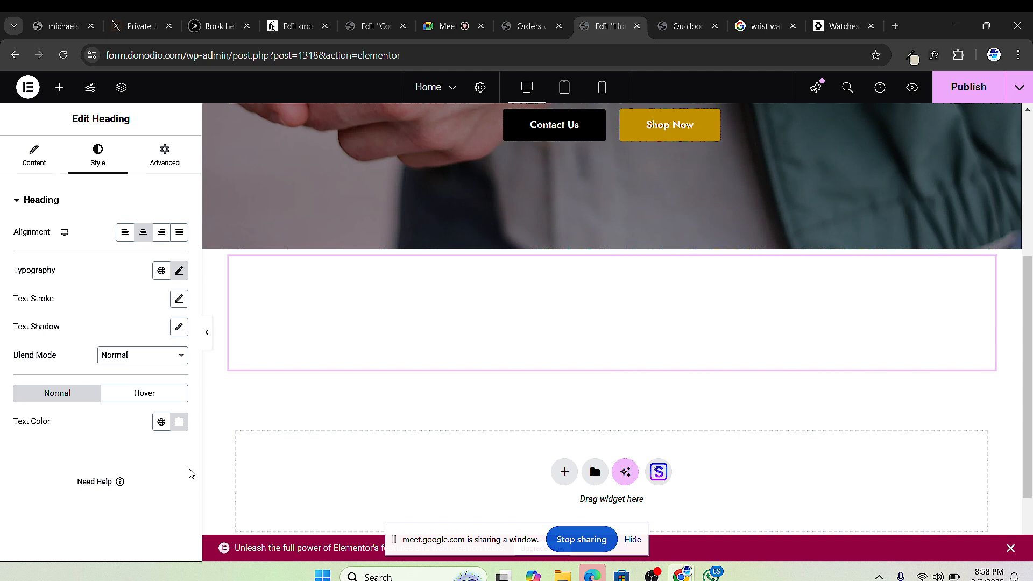
{"action": "left_click", "coordinate": [179, 422]}
{"action": "type", "text": "#000000"}
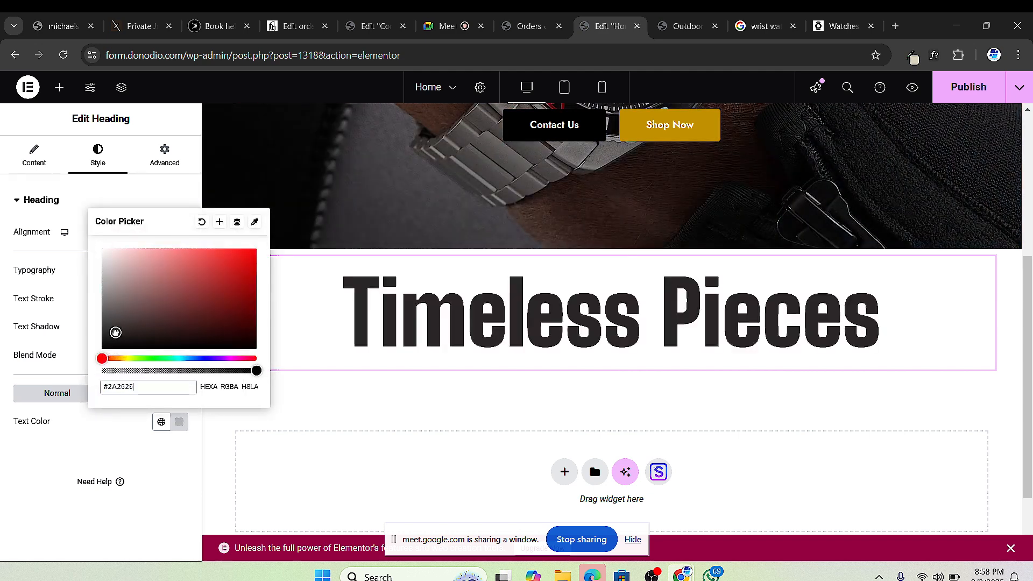
{"action": "left_click", "coordinate": [2, 456]}
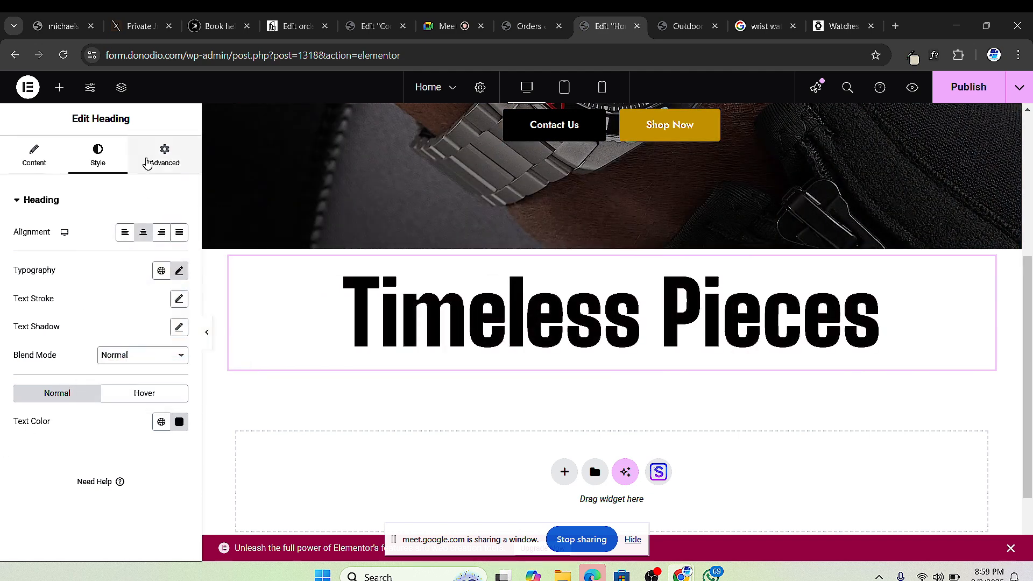
{"action": "left_click", "coordinate": [164, 155]}
{"action": "left_click", "coordinate": [174, 299]}
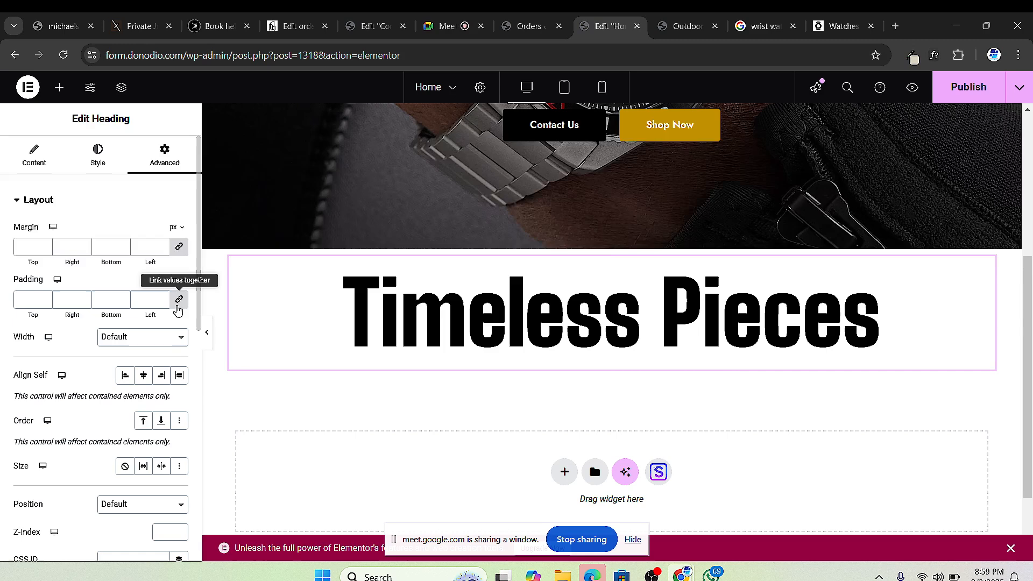
{"action": "left_click", "coordinate": [179, 249]}
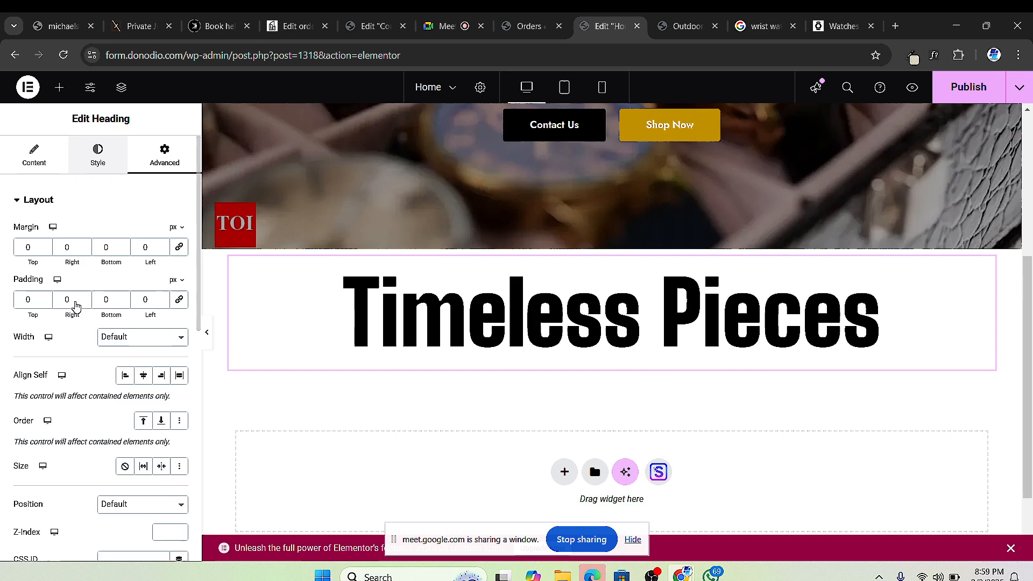
Step: Set the heading to 50 px size and 500 (Medium) weight, aligned left
{"action": "left_click", "coordinate": [87, 159]}
{"action": "left_click", "coordinate": [178, 273]}
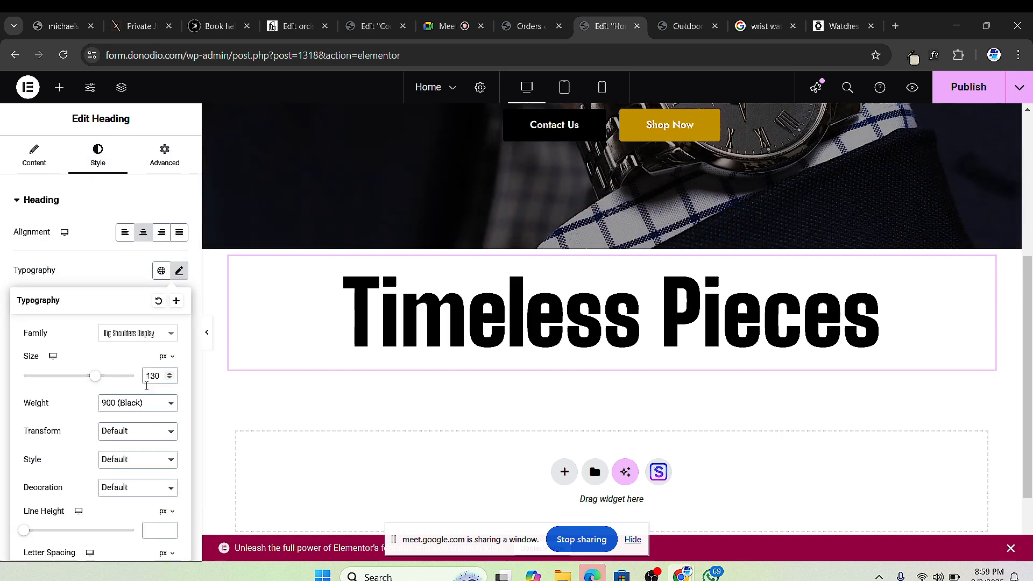
{"action": "left_click_drag", "start_coordinate": [89, 378], "coordinate": [68, 377]}
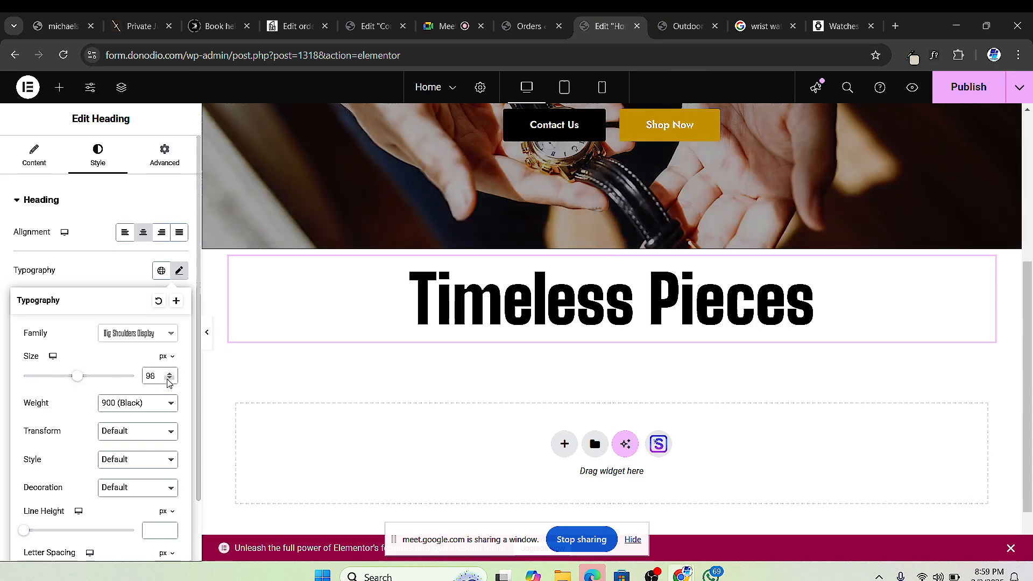
{"action": "left_click_drag", "start_coordinate": [169, 382], "coordinate": [171, 383]}
{"action": "left_click", "coordinate": [155, 404]}
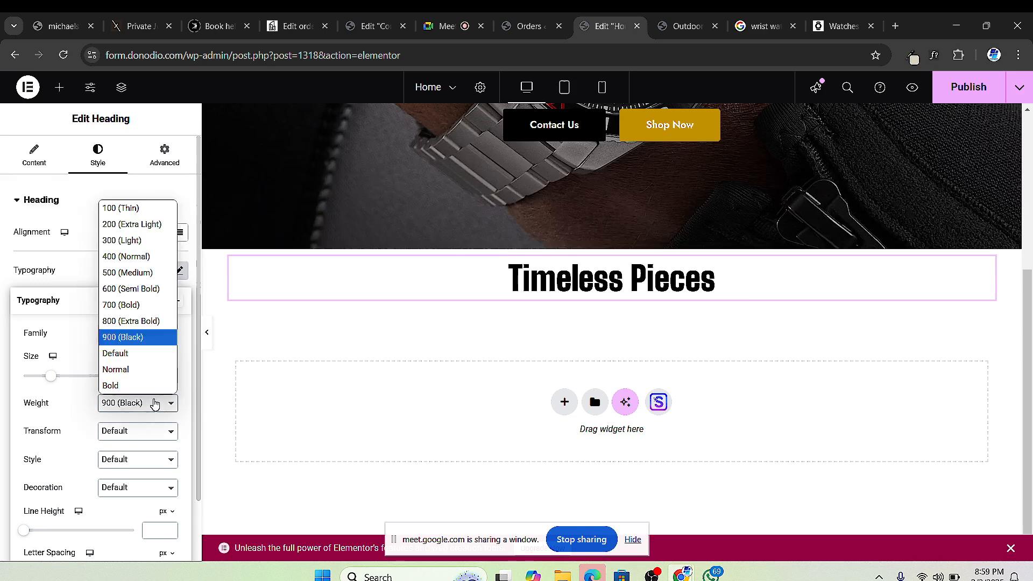
{"action": "left_click", "coordinate": [129, 272]}
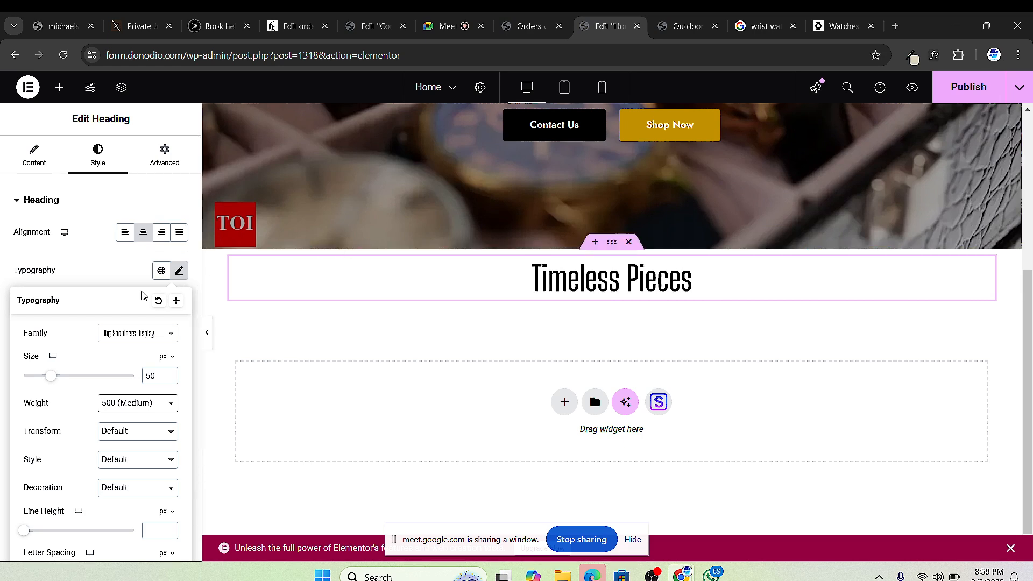
{"action": "left_click", "coordinate": [58, 170]}
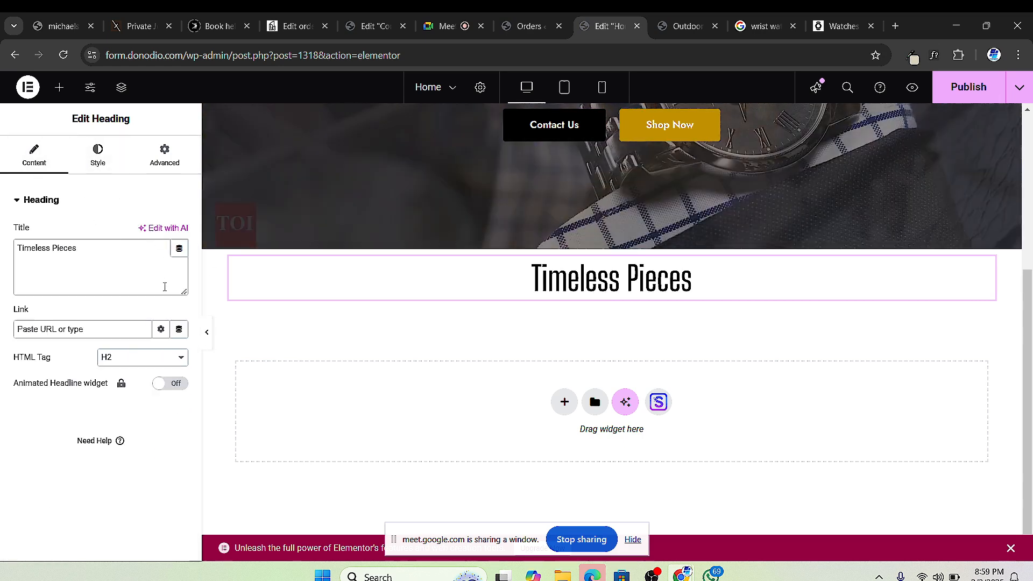
{"action": "left_click", "coordinate": [97, 155]}
{"action": "left_click", "coordinate": [125, 231]}
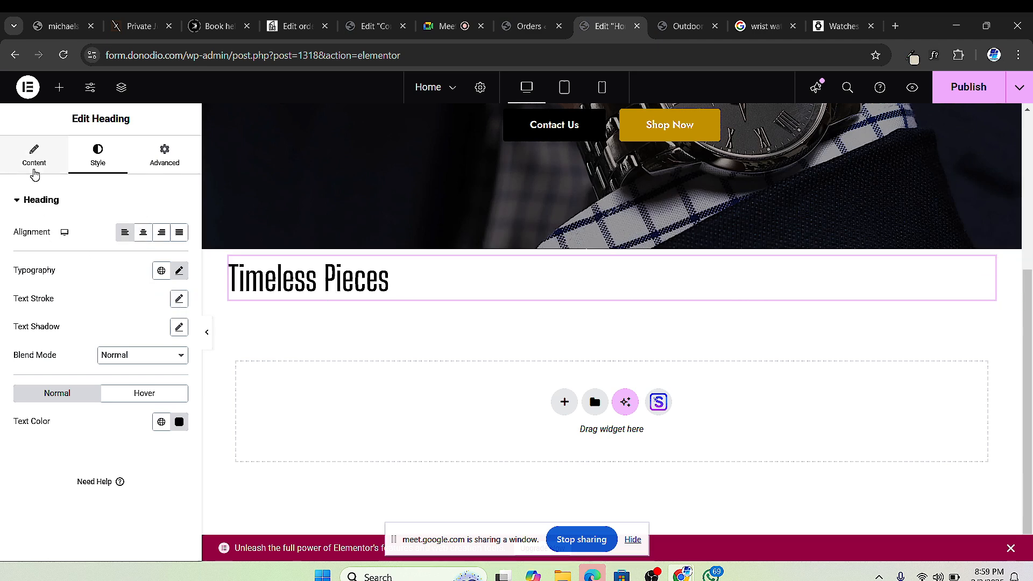
Step: Change the heading title from 'Timeless Pieces' to 'Featured Collections'
{"action": "left_click", "coordinate": [33, 161]}
{"action": "triple_click", "coordinate": [43, 249]}
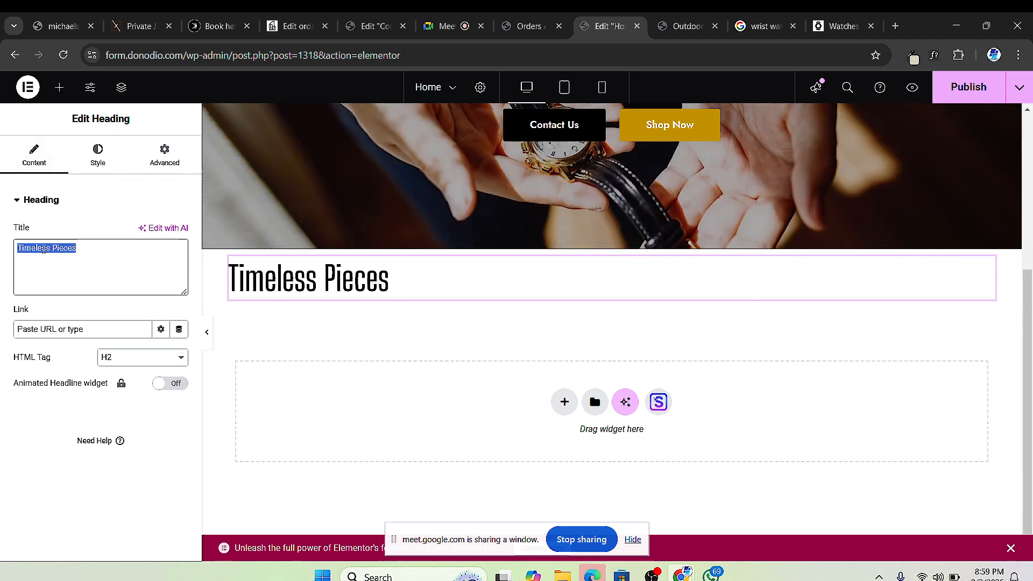
{"action": "type", "text": "Featured Co"}
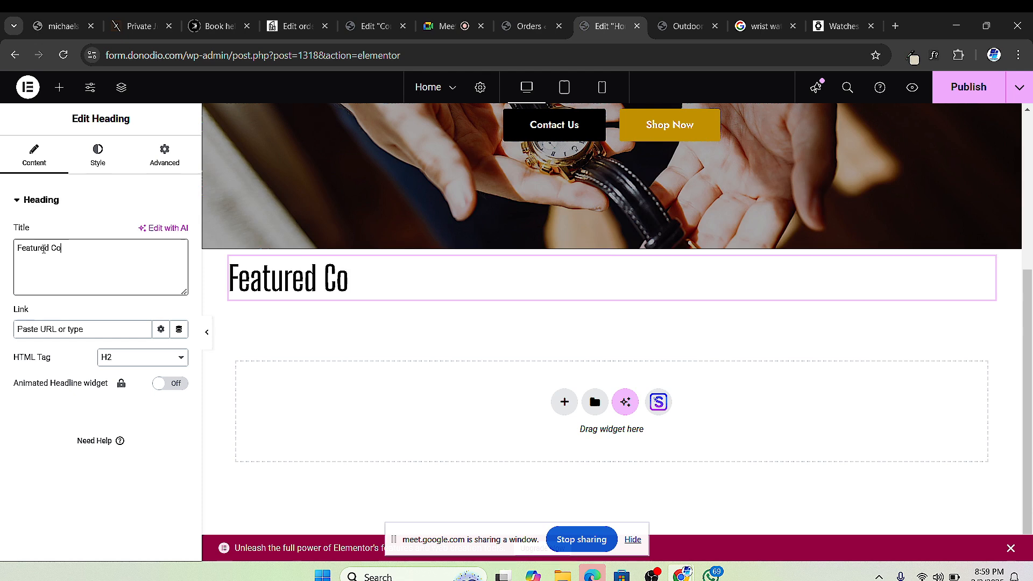
{"action": "type", "text": "llections"}
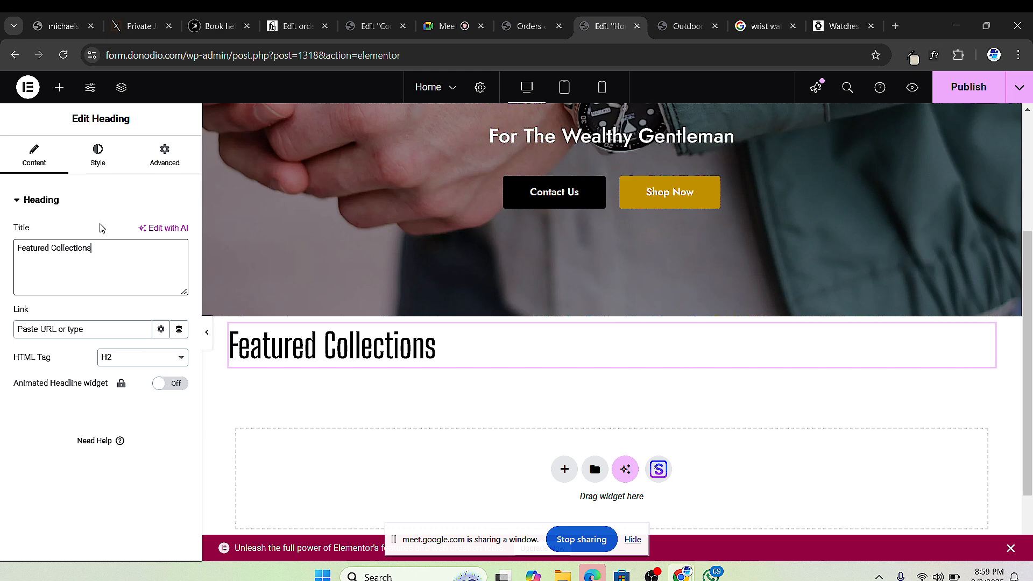
Step: Set the heading's font family to Jost, keeping the 500 (Medium) weight
{"action": "left_click", "coordinate": [97, 156]}
{"action": "left_click", "coordinate": [178, 271]}
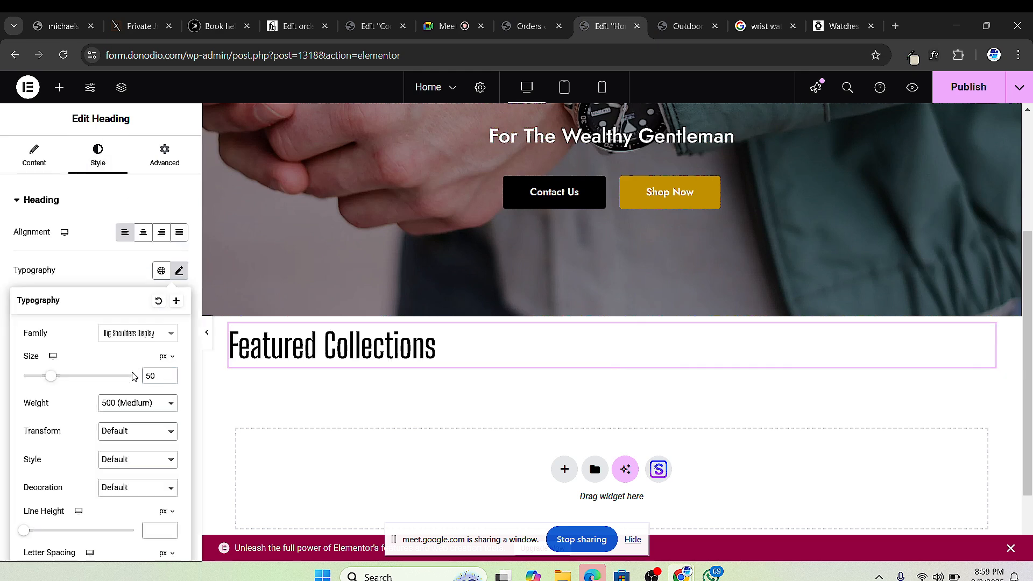
{"action": "left_click", "coordinate": [129, 409]}
{"action": "left_click", "coordinate": [63, 335]}
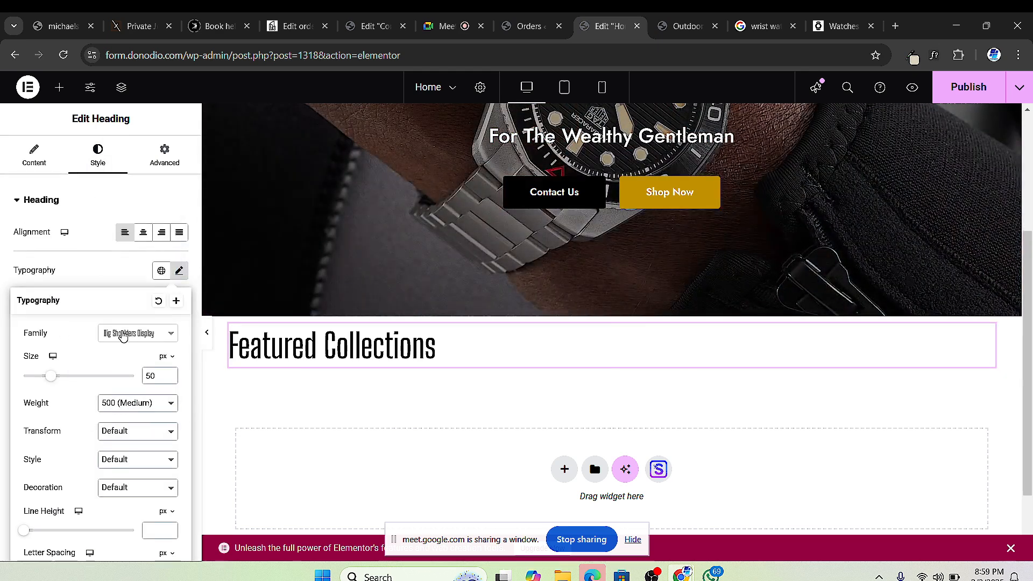
{"action": "left_click", "coordinate": [123, 335]}
{"action": "type", "text": "jost"}
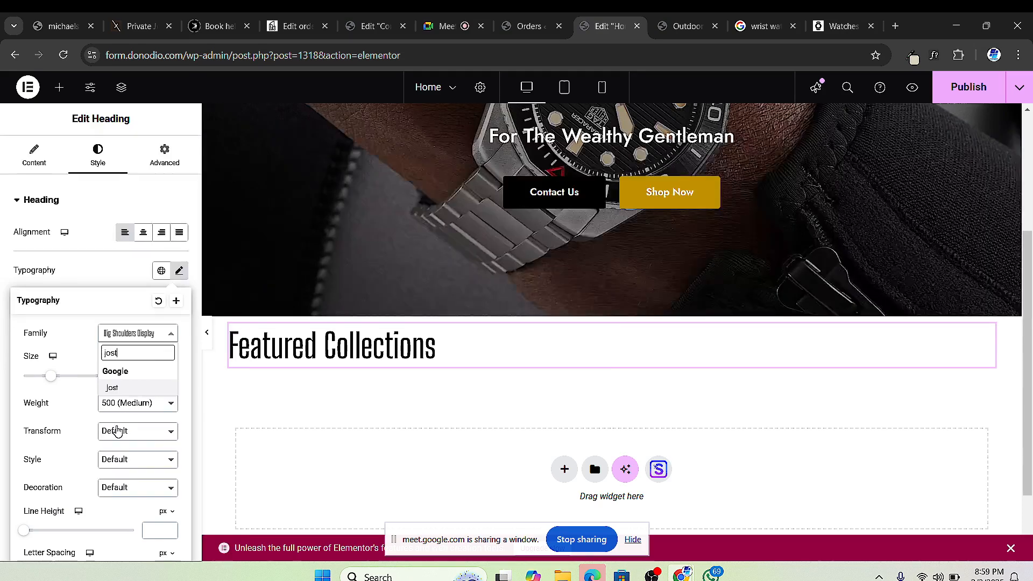
{"action": "left_click", "coordinate": [113, 388]}
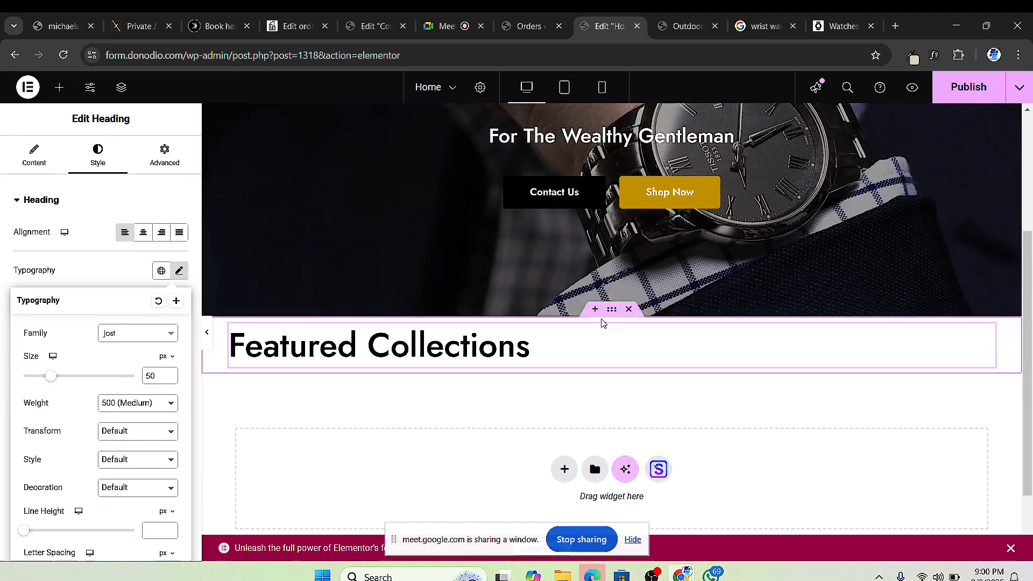
{"action": "left_click", "coordinate": [612, 314]}
Step: Give the Featured Collections container a separate 40 px top margin
{"action": "left_click", "coordinate": [161, 156]}
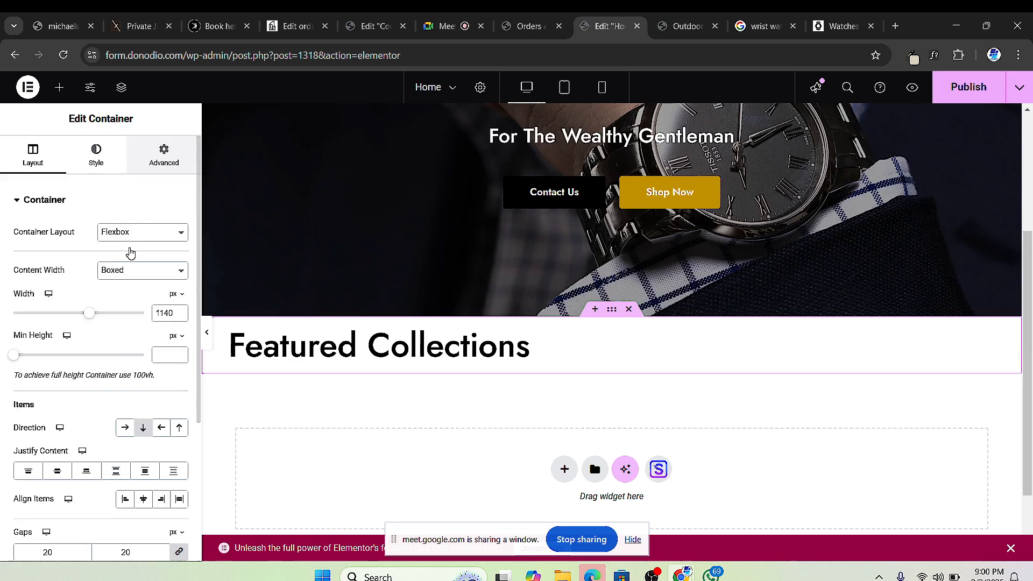
{"action": "left_click", "coordinate": [179, 246]}
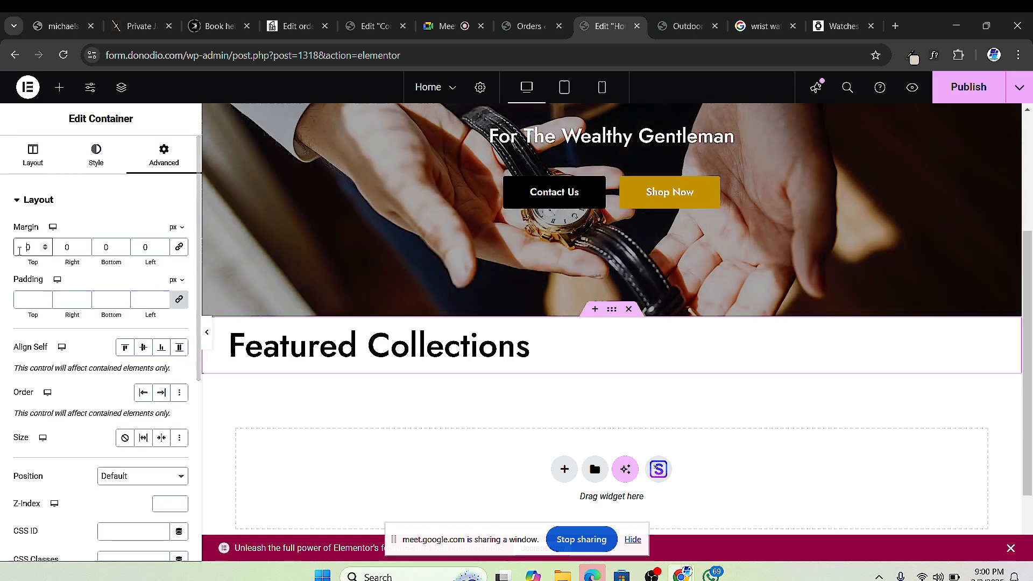
{"action": "type", "text": "4"}
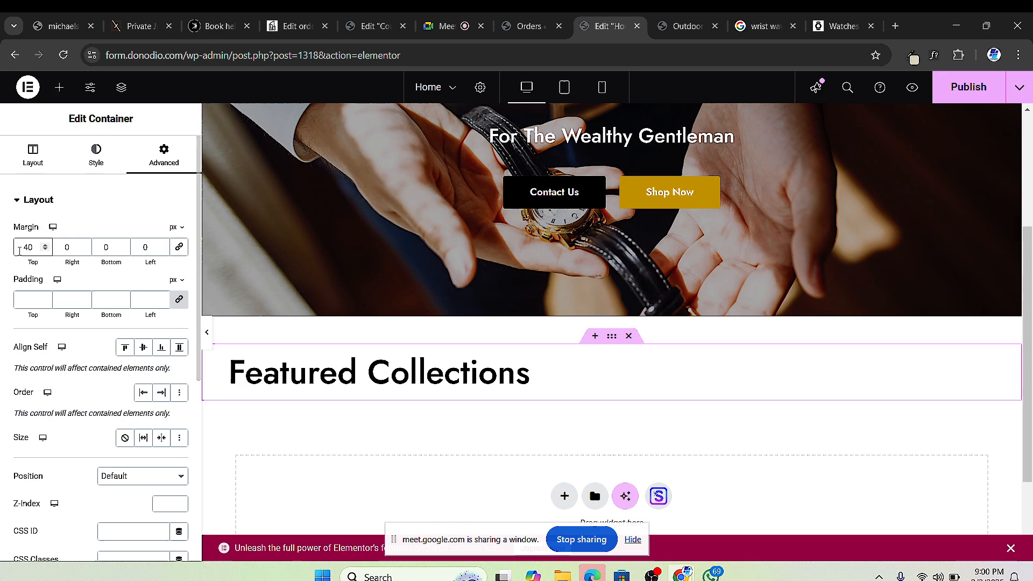
Step: Add a four-column flexbox row beneath the Featured Collections heading
{"action": "scroll", "coordinate": [398, 392], "scroll_direction": "down", "scroll_amount": 2}
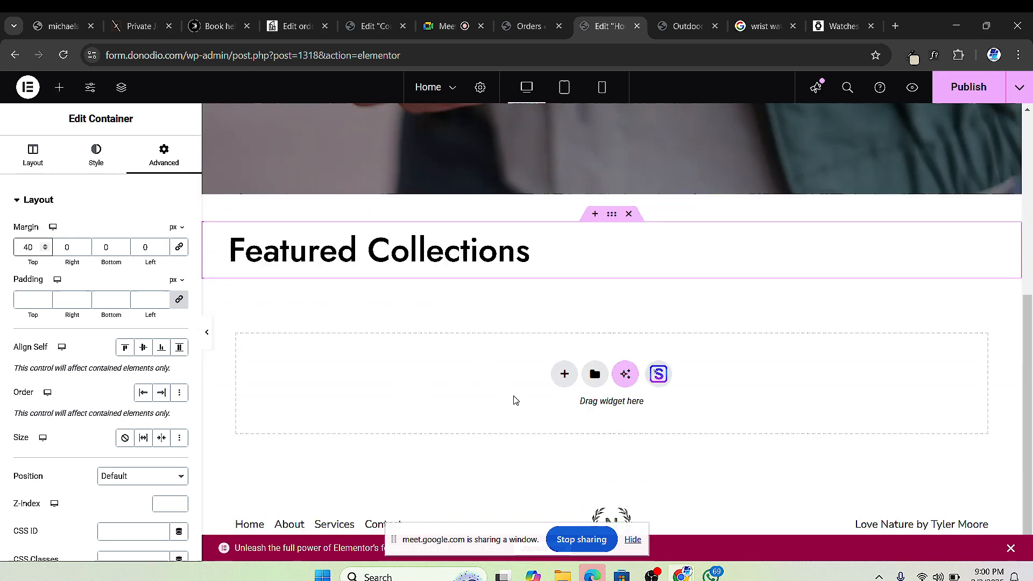
{"action": "left_click", "coordinate": [563, 377]}
{"action": "left_click", "coordinate": [550, 415]}
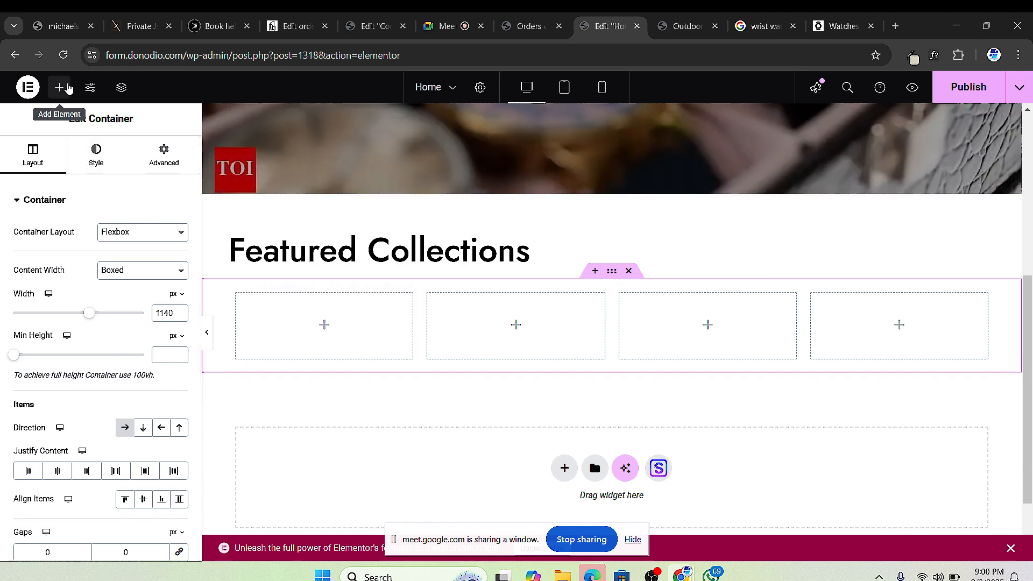
Step: Drop an inner Container widget into the first of the four columns
{"action": "left_click", "coordinate": [60, 87]}
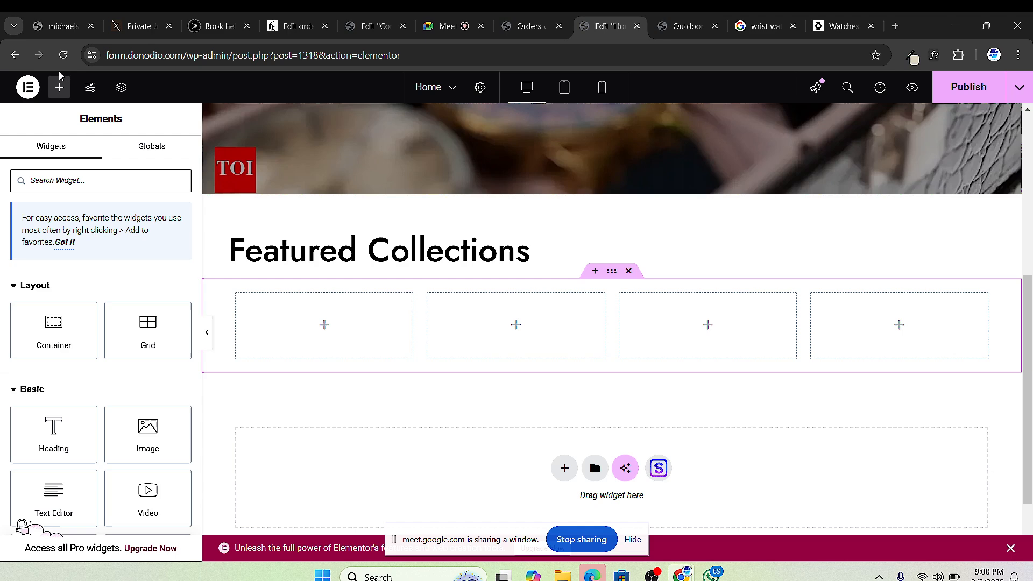
{"action": "left_click_drag", "start_coordinate": [40, 345], "coordinate": [282, 345]}
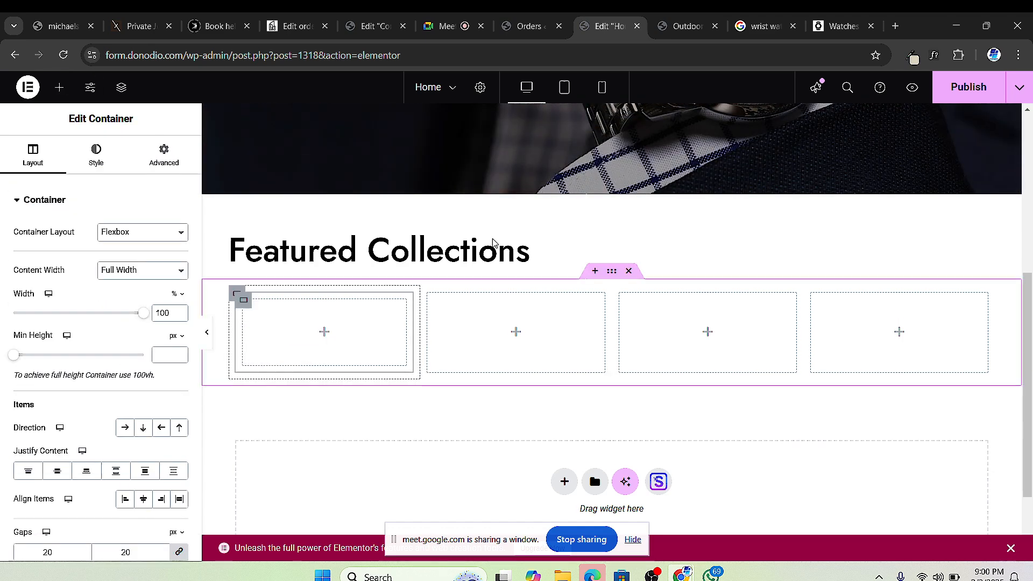
{"action": "left_click", "coordinate": [838, 29]}
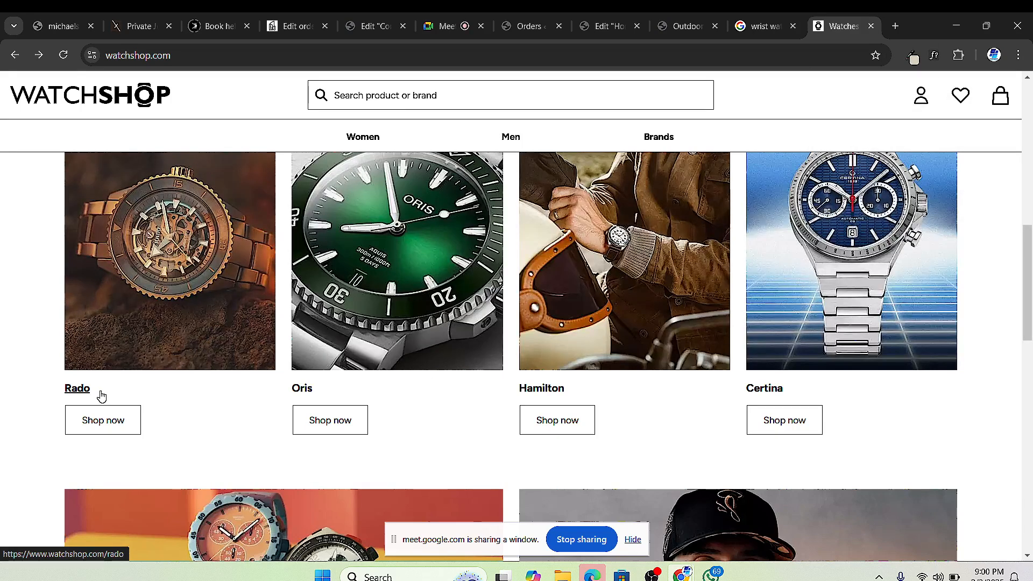
{"action": "left_click", "coordinate": [524, 26]}
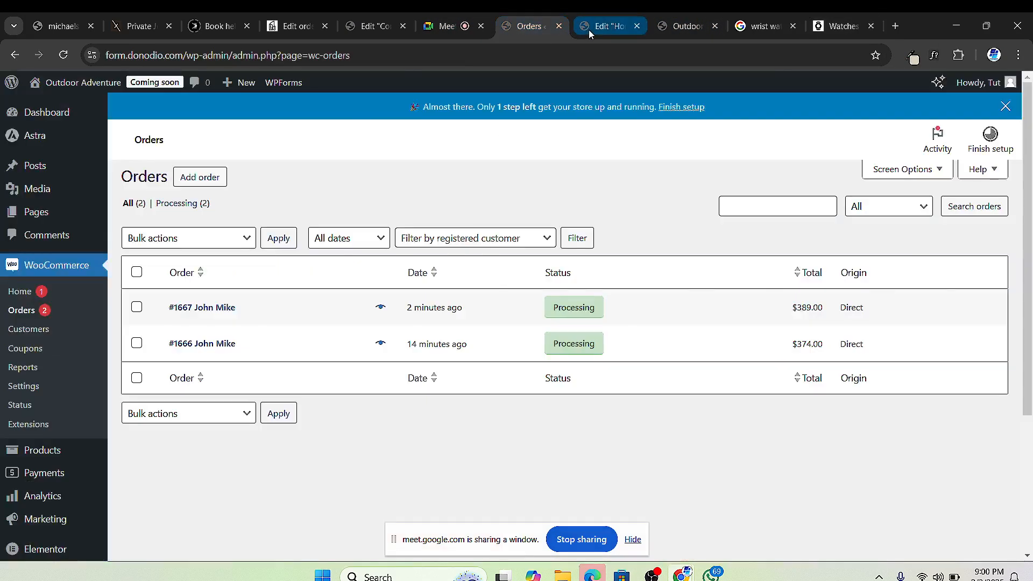
{"action": "left_click", "coordinate": [589, 31]}
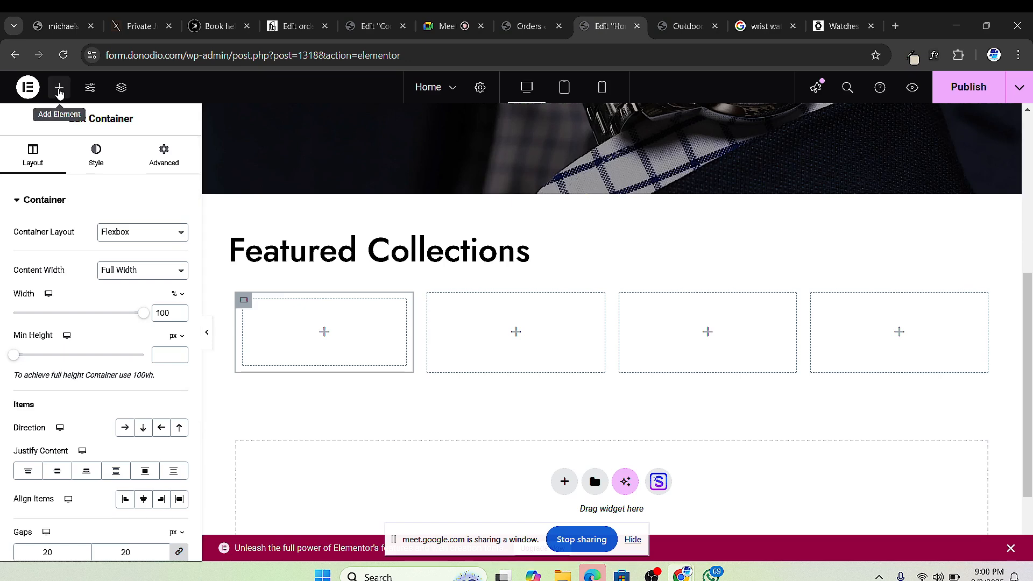
{"action": "left_click", "coordinate": [59, 88]}
Step: Add Image, Heading and Button widgets to the first card's inner container
{"action": "left_click_drag", "start_coordinate": [148, 431], "coordinate": [283, 332]}
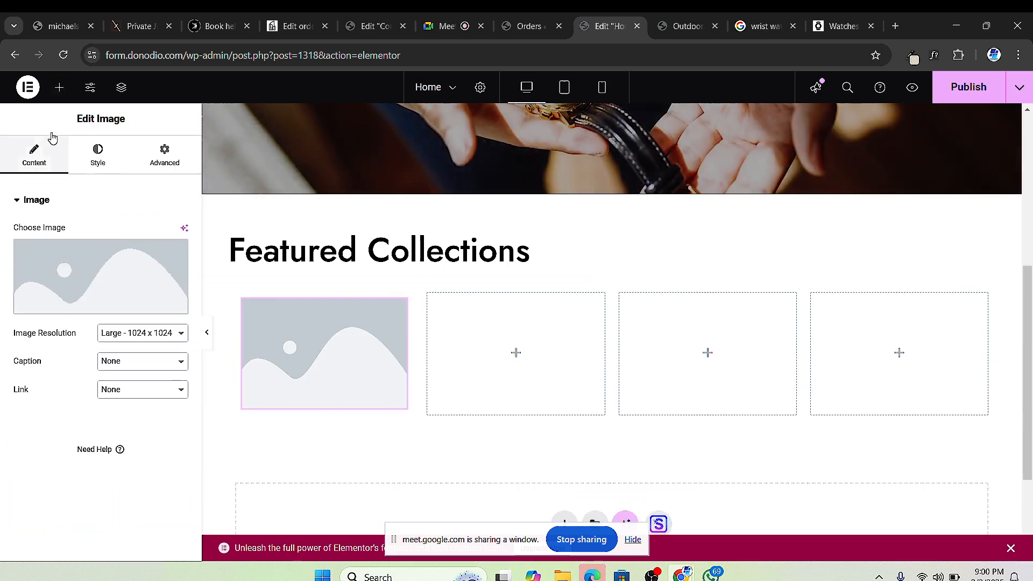
{"action": "left_click", "coordinate": [59, 88]}
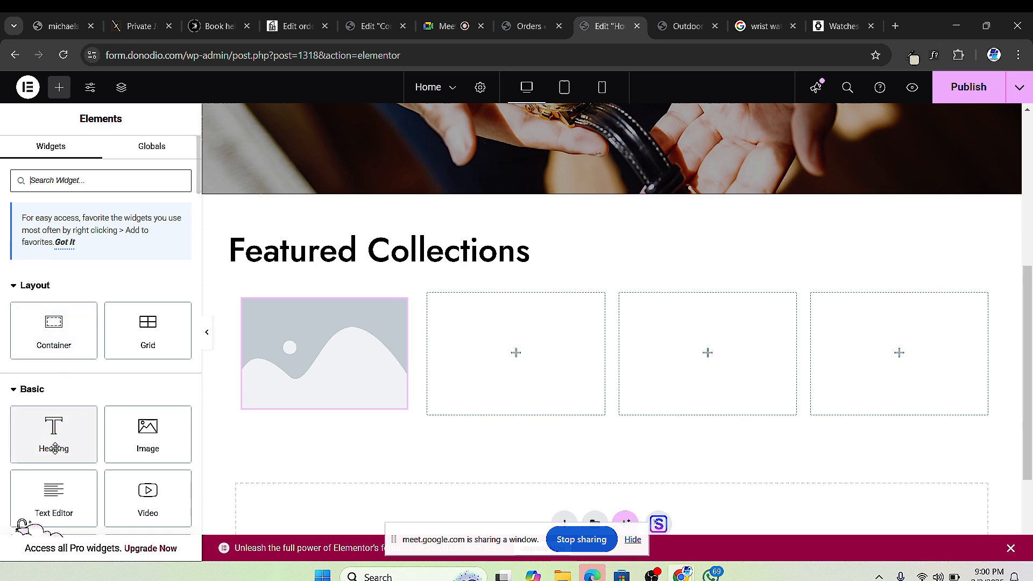
{"action": "mouse_move", "coordinate": [55, 448]}
{"action": "left_mouse_down"}
{"action": "mouse_move", "coordinate": [94, 434]}
{"action": "mouse_move", "coordinate": [68, 431]}
{"action": "mouse_move", "coordinate": [56, 444]}
{"action": "left_mouse_up"}
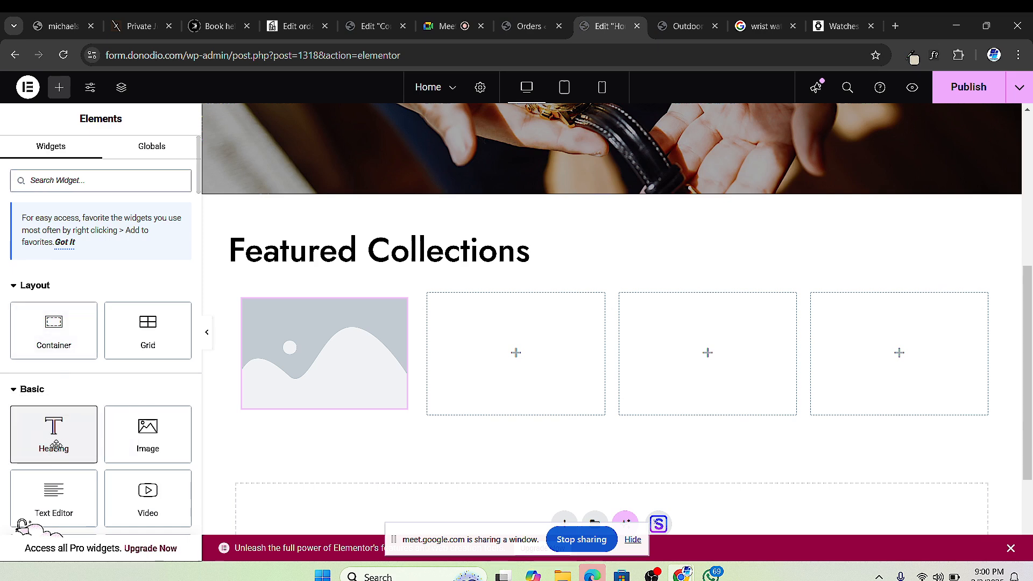
{"action": "scroll", "coordinate": [56, 445], "scroll_direction": "down", "scroll_amount": 2}
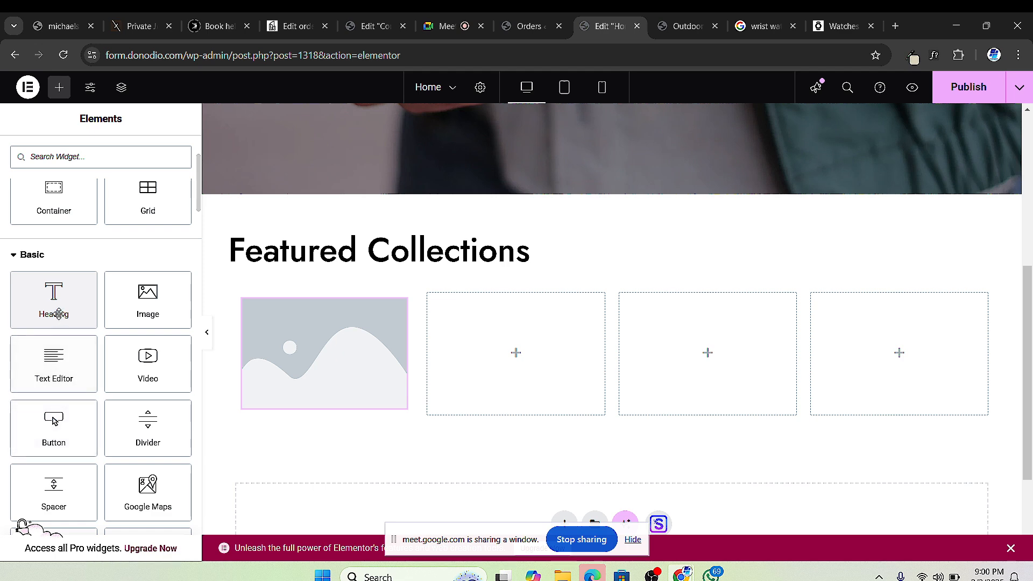
{"action": "left_click_drag", "start_coordinate": [59, 314], "coordinate": [286, 406]}
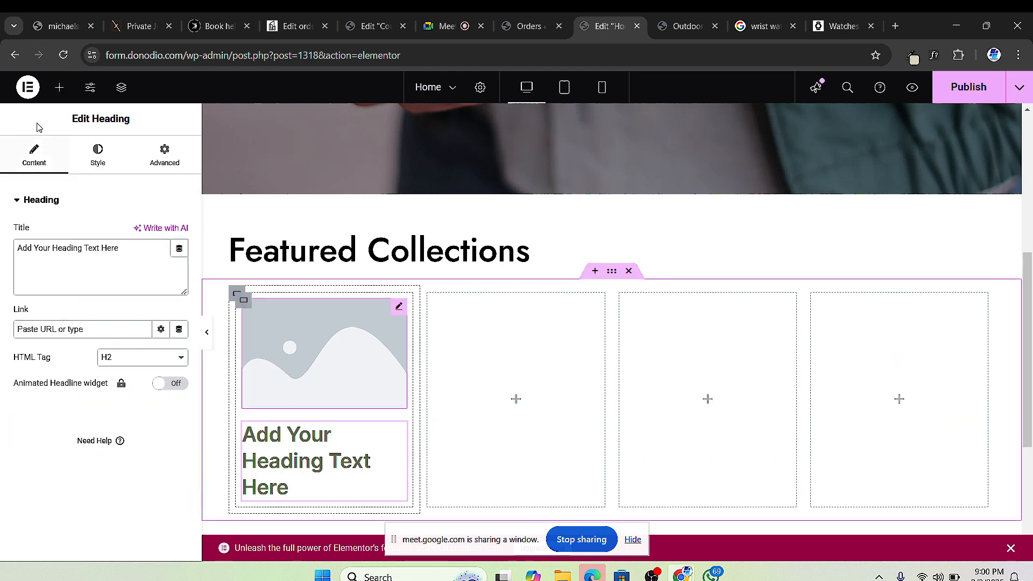
{"action": "left_click", "coordinate": [59, 87]}
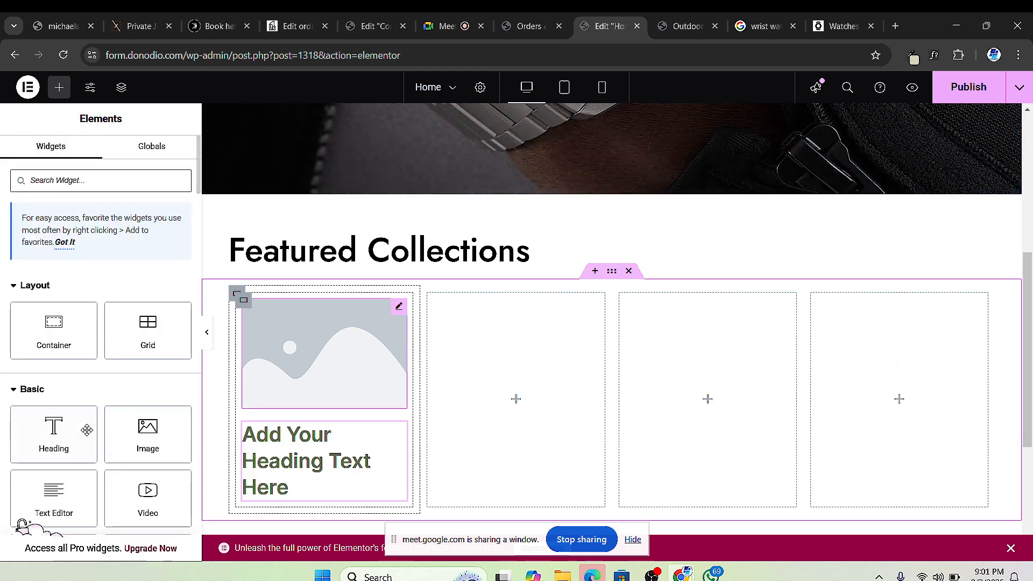
{"action": "scroll", "coordinate": [118, 471], "scroll_direction": "down", "scroll_amount": 1}
{"action": "left_click_drag", "start_coordinate": [54, 487], "coordinate": [290, 480]}
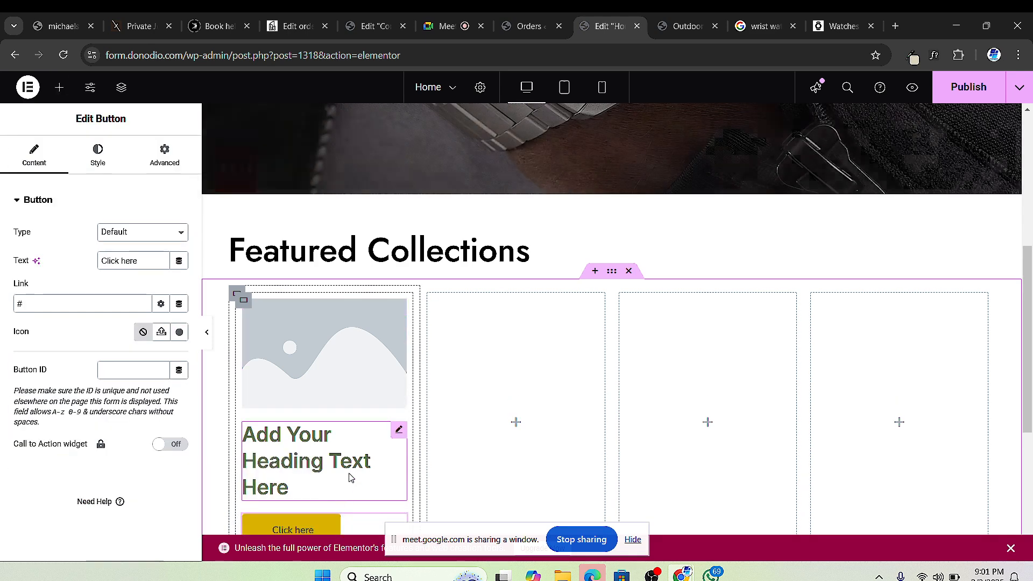
{"action": "scroll", "coordinate": [301, 420], "scroll_direction": "down", "scroll_amount": 3}
{"action": "scroll", "coordinate": [355, 334], "scroll_direction": "up", "scroll_amount": 4}
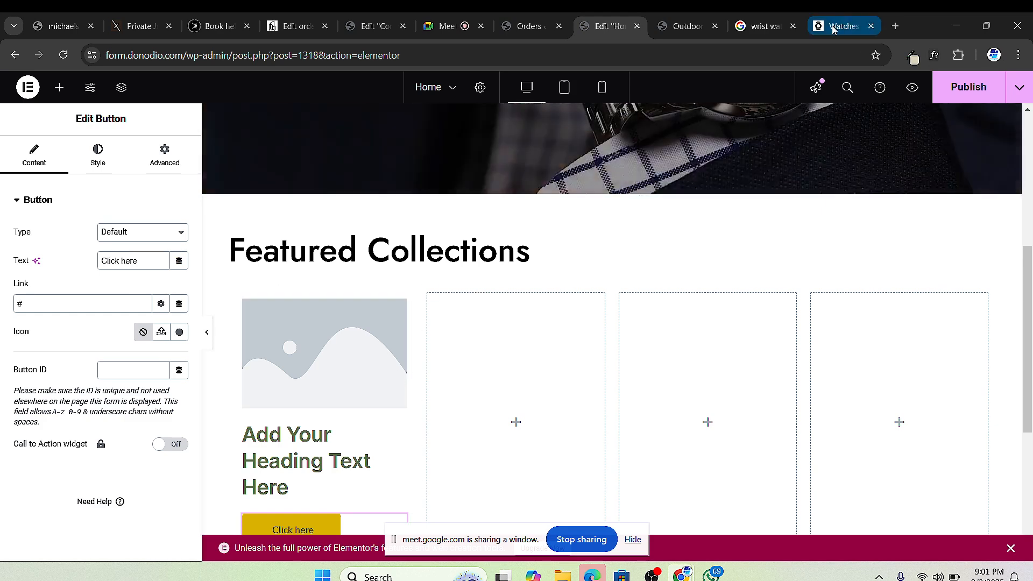
{"action": "mouse_move", "coordinate": [847, 36]}
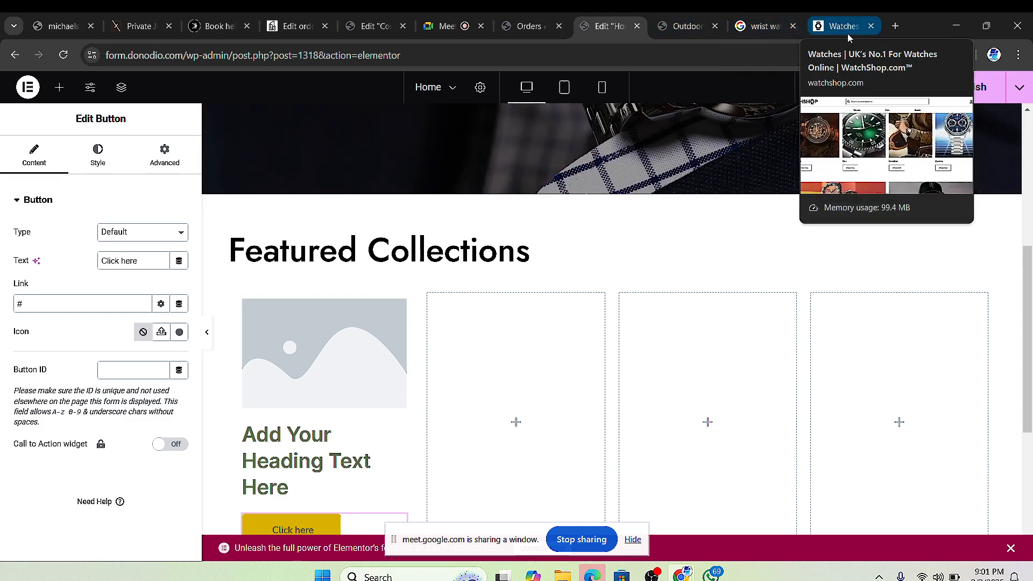
{"action": "left_click", "coordinate": [831, 30]}
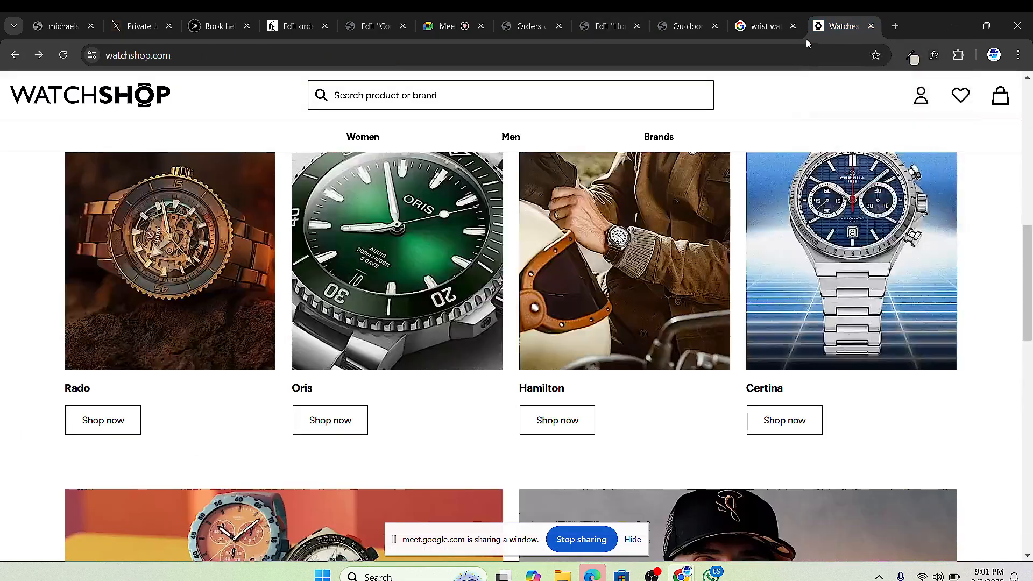
Step: Search Google Images for 'rolex' instead of the wrist watch query
{"action": "left_click", "coordinate": [761, 30]}
{"action": "scroll", "coordinate": [335, 323], "scroll_direction": "up", "scroll_amount": 3}
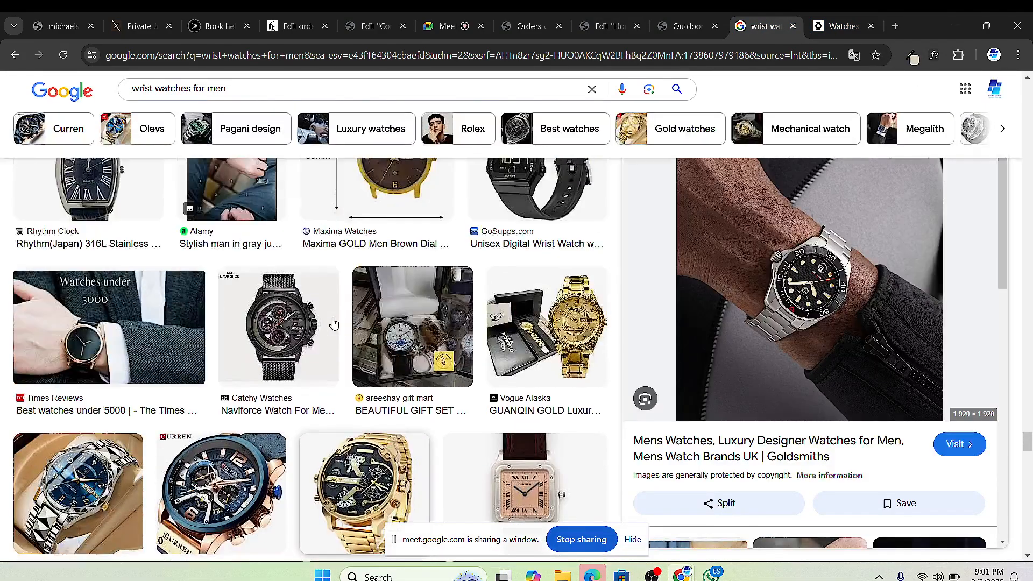
{"action": "scroll", "coordinate": [362, 352], "scroll_direction": "up", "scroll_amount": 10}
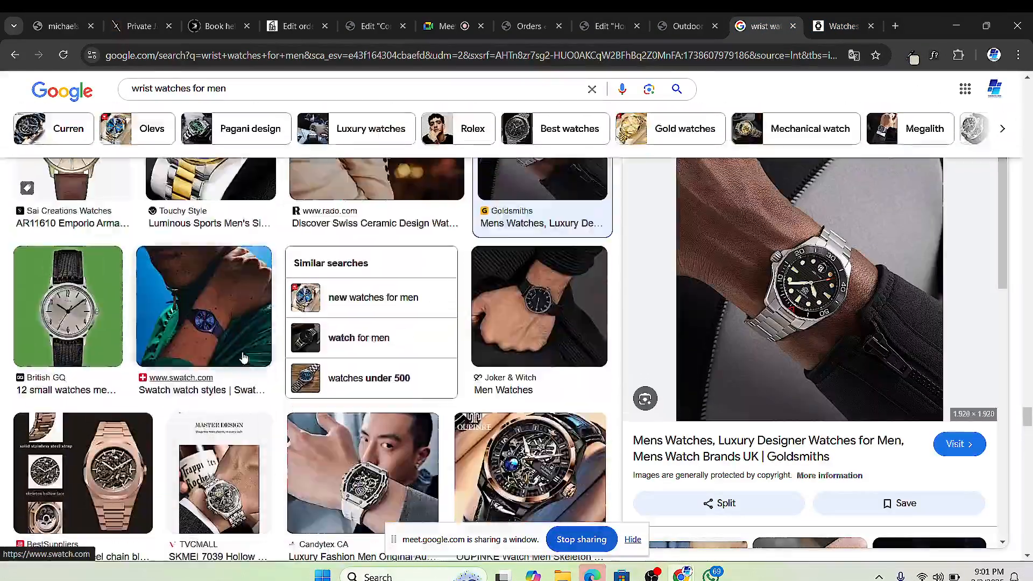
{"action": "scroll", "coordinate": [252, 352], "scroll_direction": "down", "scroll_amount": 15}
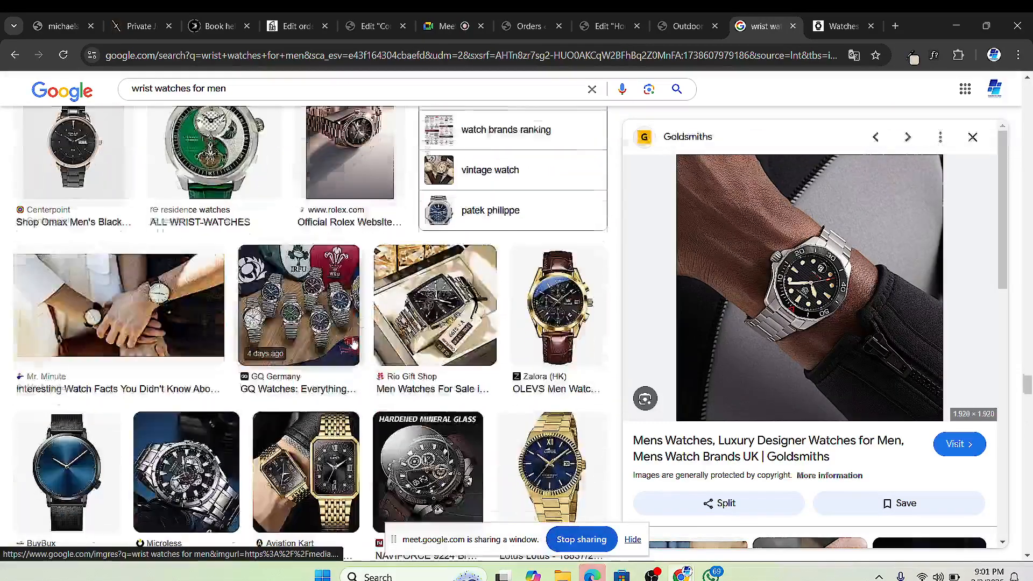
{"action": "scroll", "coordinate": [330, 332], "scroll_direction": "up", "scroll_amount": 10}
{"action": "triple_click", "coordinate": [176, 88]}
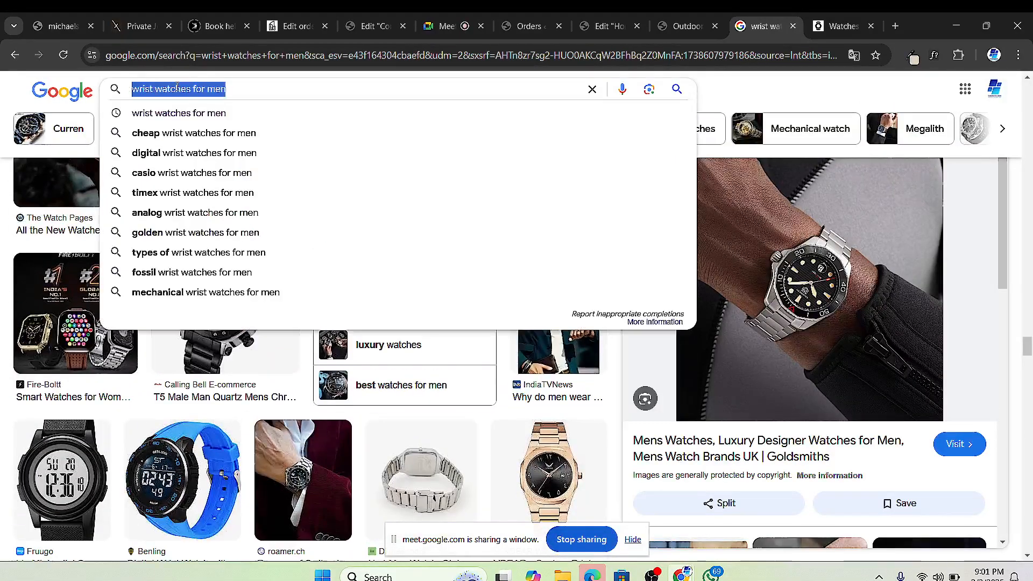
{"action": "type", "text": "rolex"}
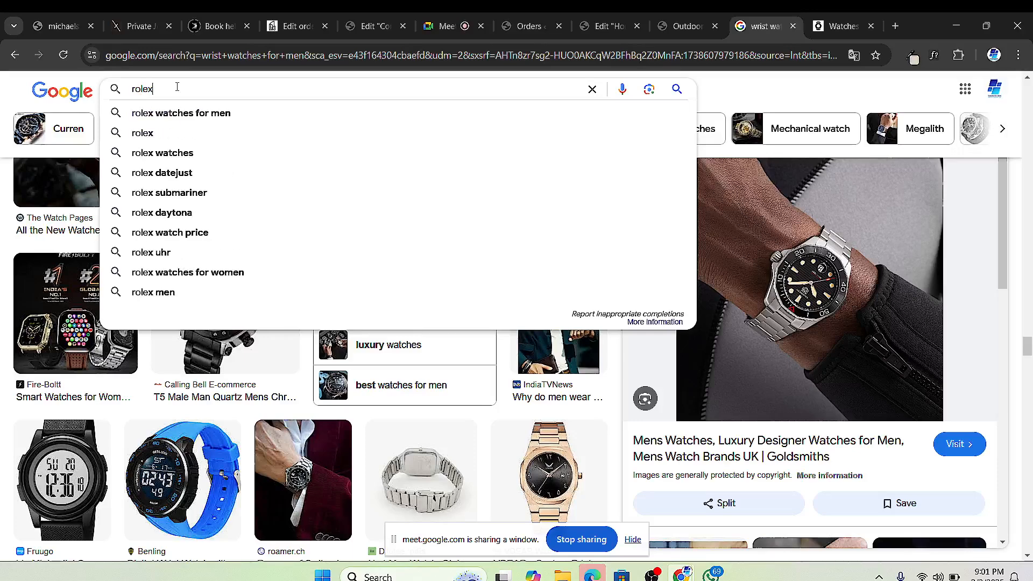
{"action": "key", "text": "Return"}
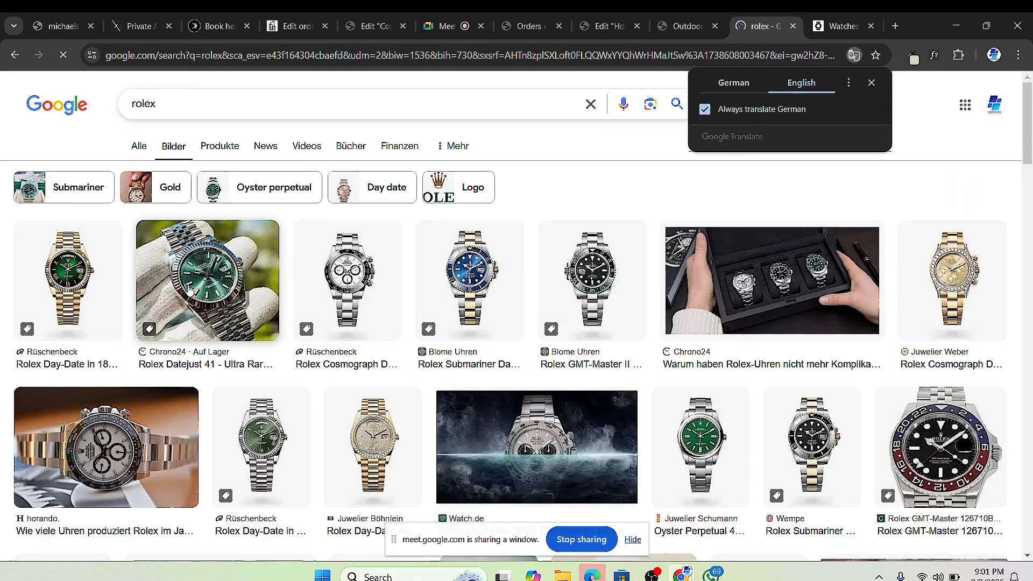
Step: Save the gold Rolex Day-Date 40 image as a PNG into the WRIST WATCHES folder
{"action": "scroll", "coordinate": [344, 382], "scroll_direction": "down", "scroll_amount": 1}
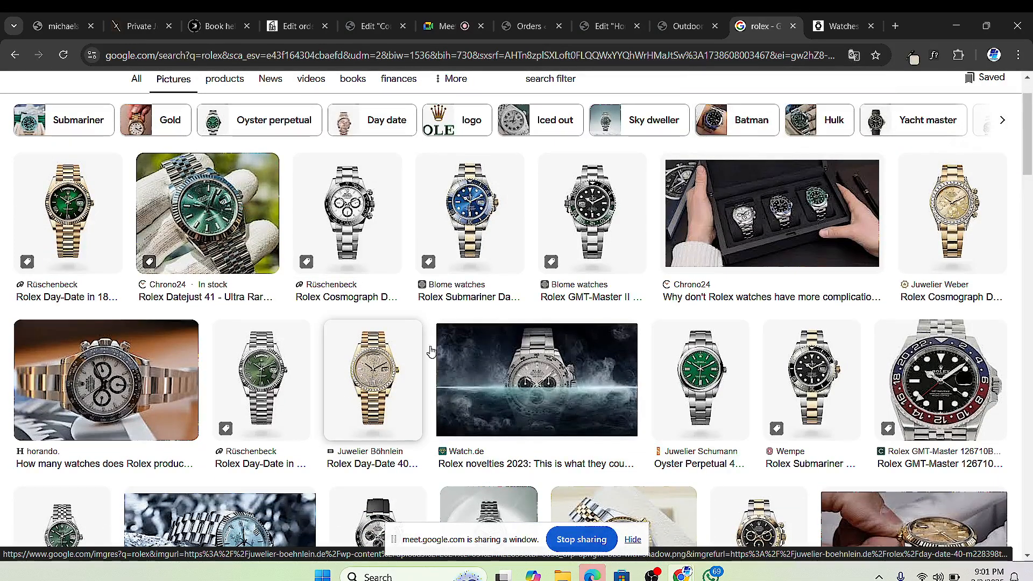
{"action": "left_click", "coordinate": [372, 376]}
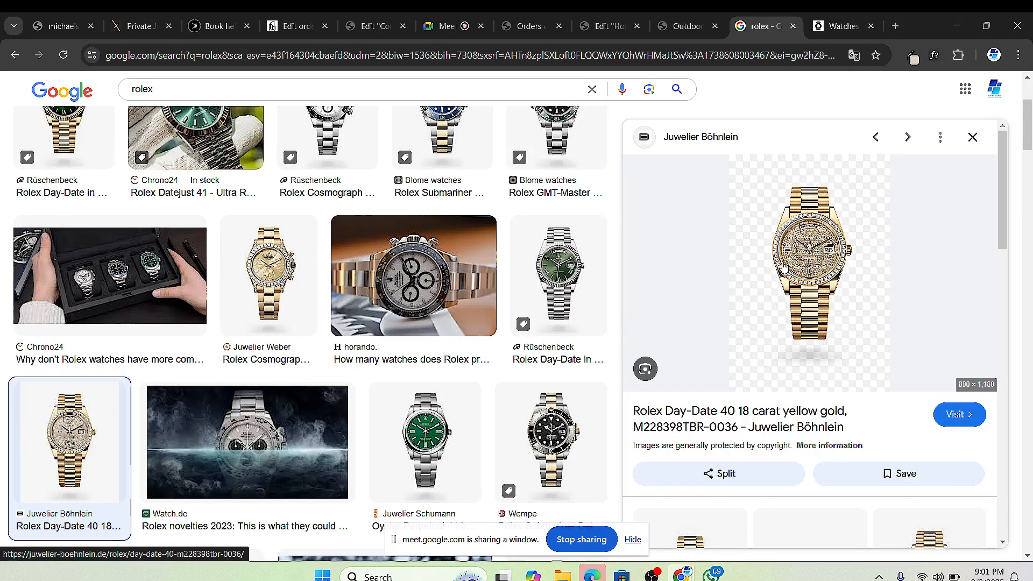
{"action": "right_click", "coordinate": [781, 253]}
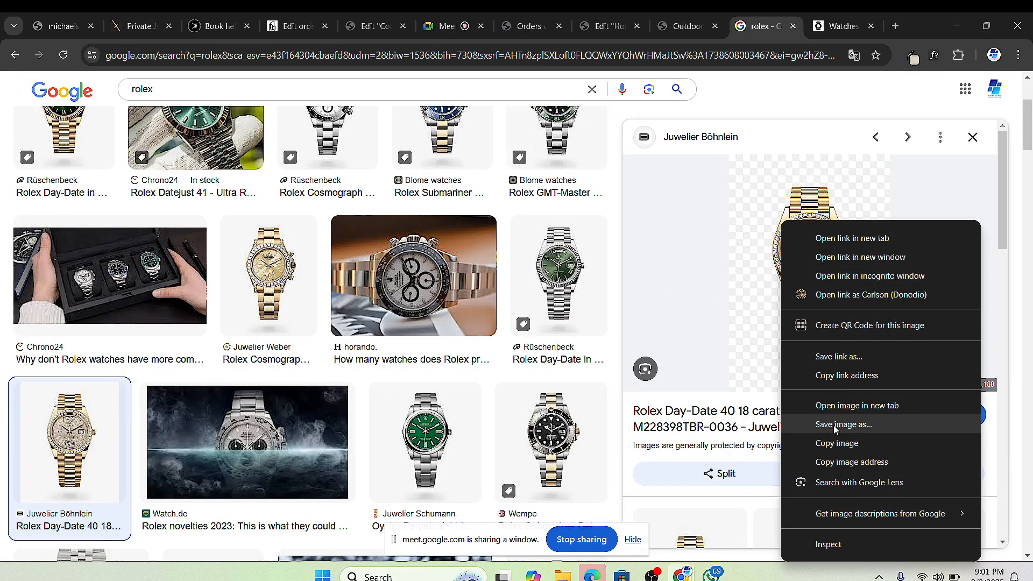
{"action": "left_click", "coordinate": [836, 425]}
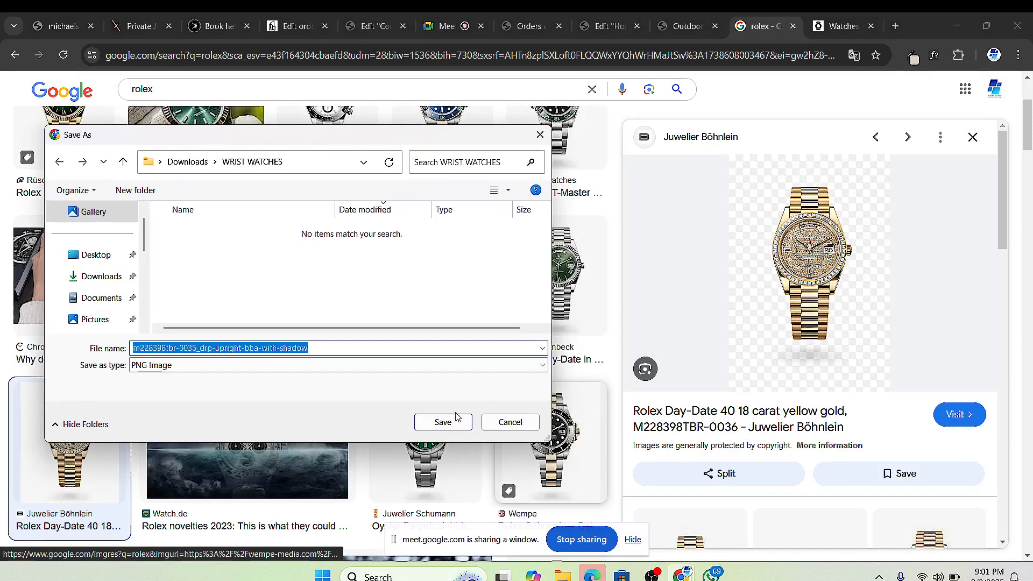
{"action": "left_click", "coordinate": [455, 419]}
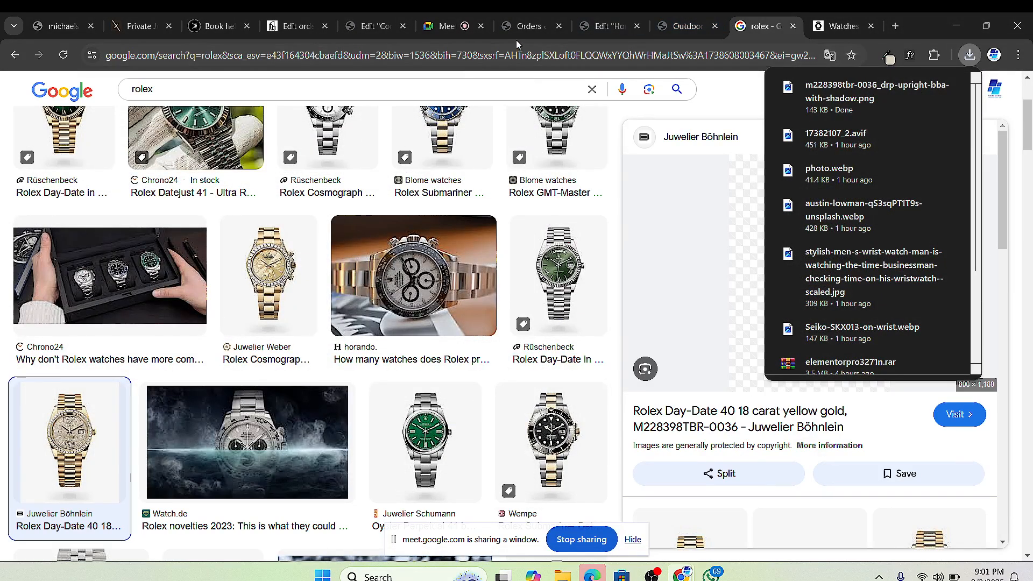
{"action": "left_click", "coordinate": [521, 25]}
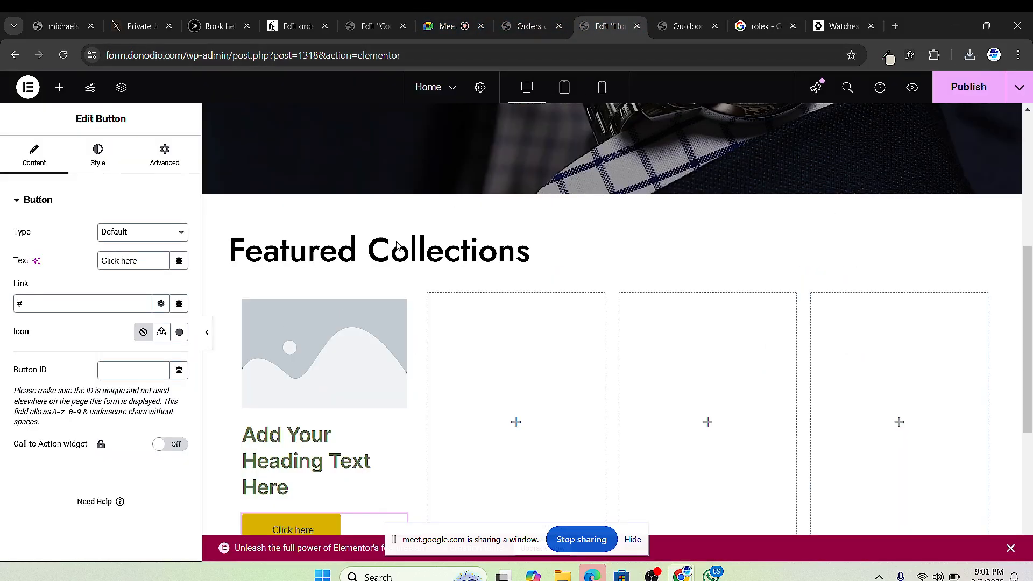
Step: Start uploading a file for the first card's image, browsing to Downloads > WRIST WATCHES
{"action": "left_click", "coordinate": [594, 27]}
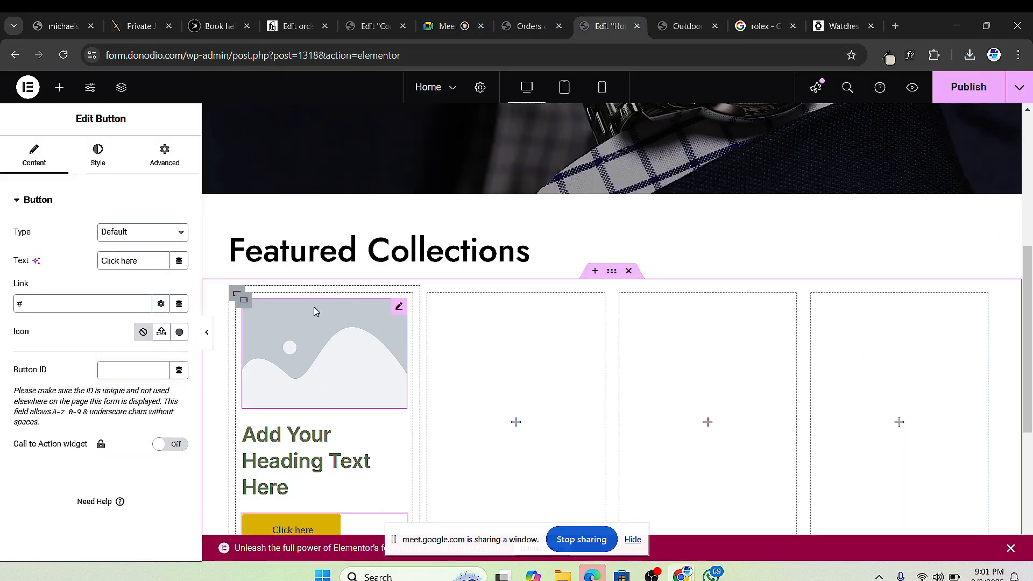
{"action": "left_click", "coordinate": [400, 307]}
{"action": "left_click", "coordinate": [112, 289]}
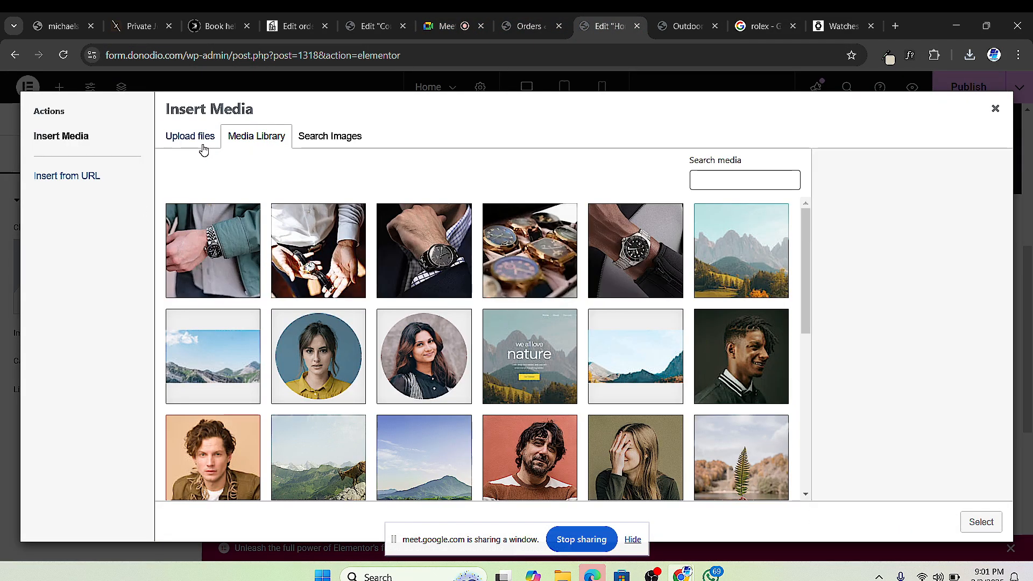
{"action": "left_click", "coordinate": [203, 147]}
{"action": "left_click", "coordinate": [591, 320]}
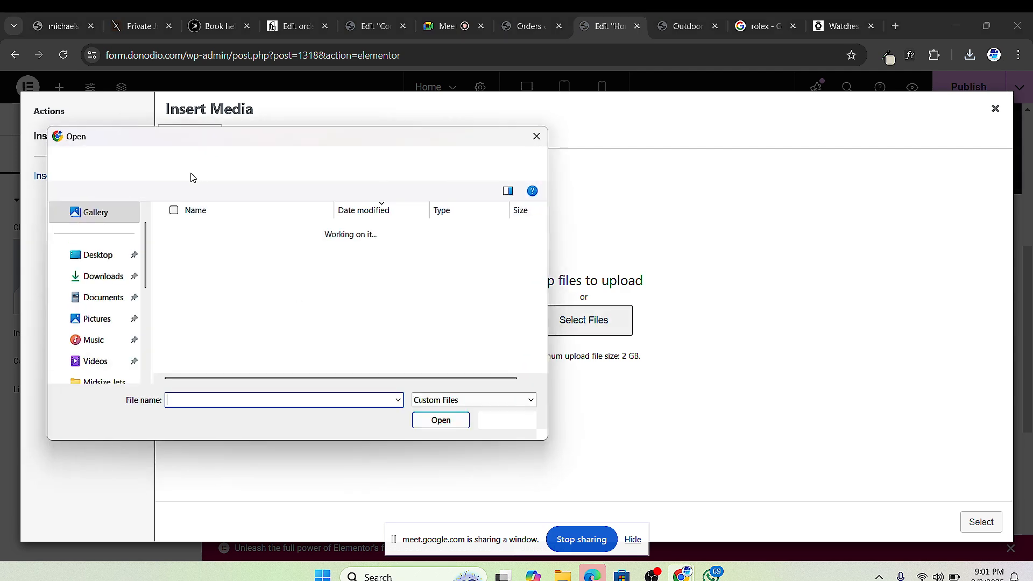
{"action": "left_click", "coordinate": [100, 277]}
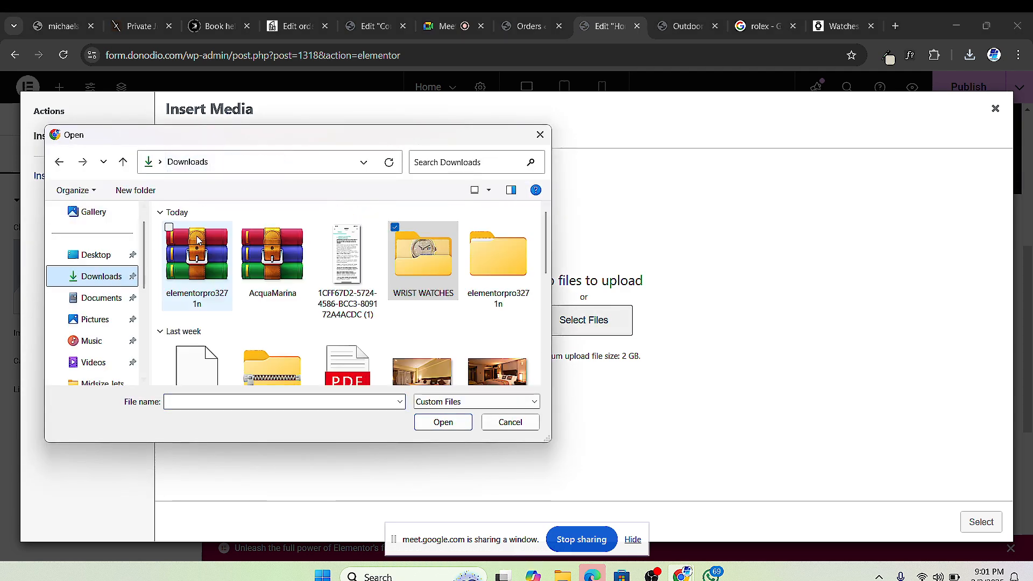
{"action": "scroll", "coordinate": [311, 277], "scroll_direction": "down", "scroll_amount": 3}
{"action": "scroll", "coordinate": [311, 277], "scroll_direction": "up", "scroll_amount": 5}
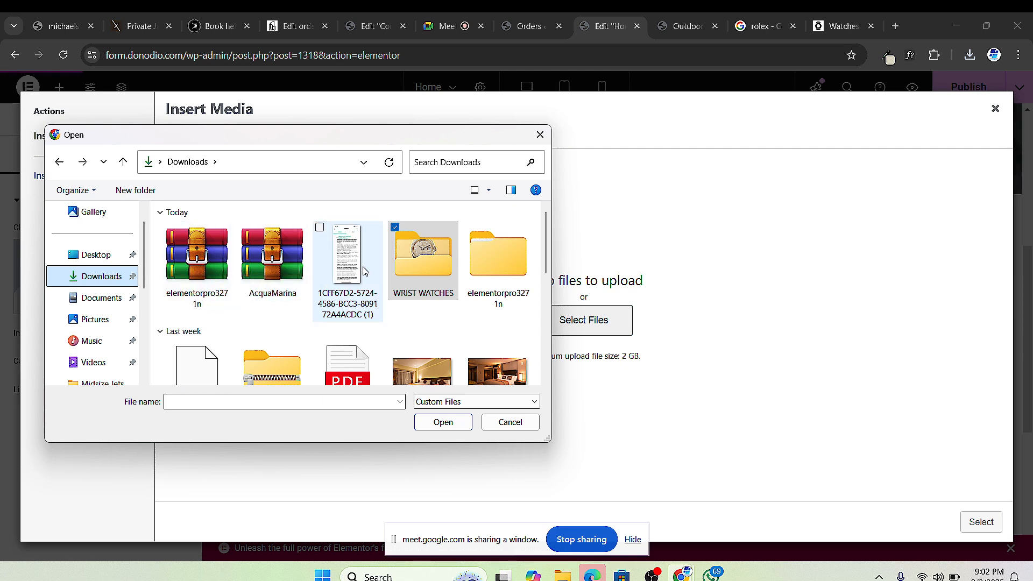
{"action": "left_click", "coordinate": [399, 274]}
{"action": "double_click", "coordinate": [399, 273]}
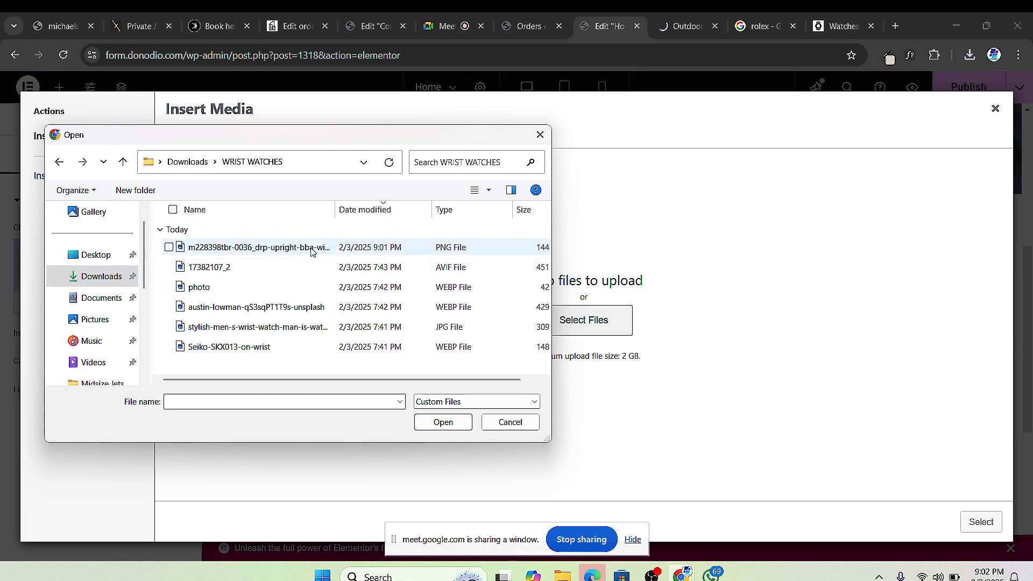
Step: Upload the gold watch PNG and insert it into the first card's image widget
{"action": "right_click", "coordinate": [289, 368]}
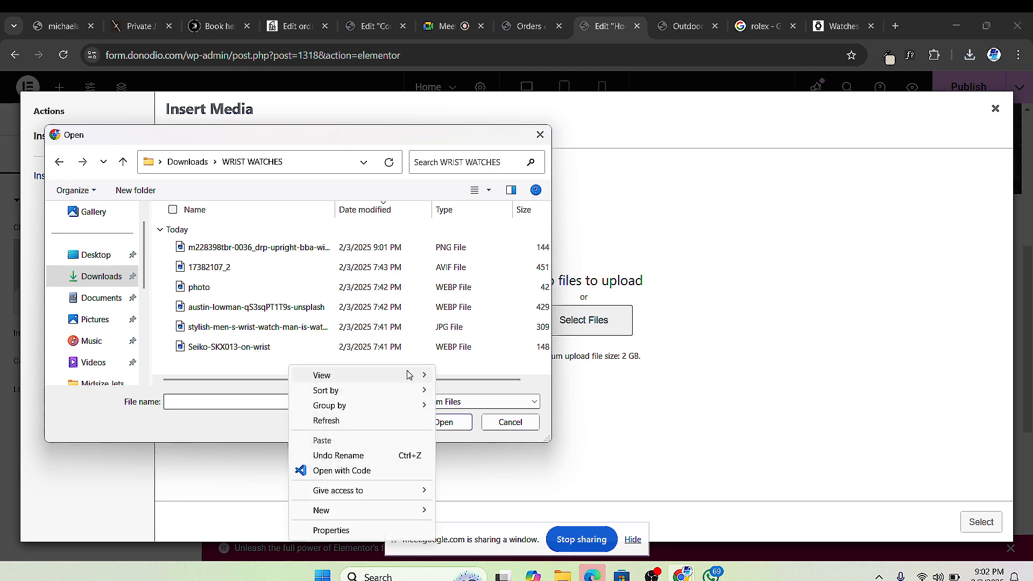
{"action": "left_click", "coordinate": [436, 391]}
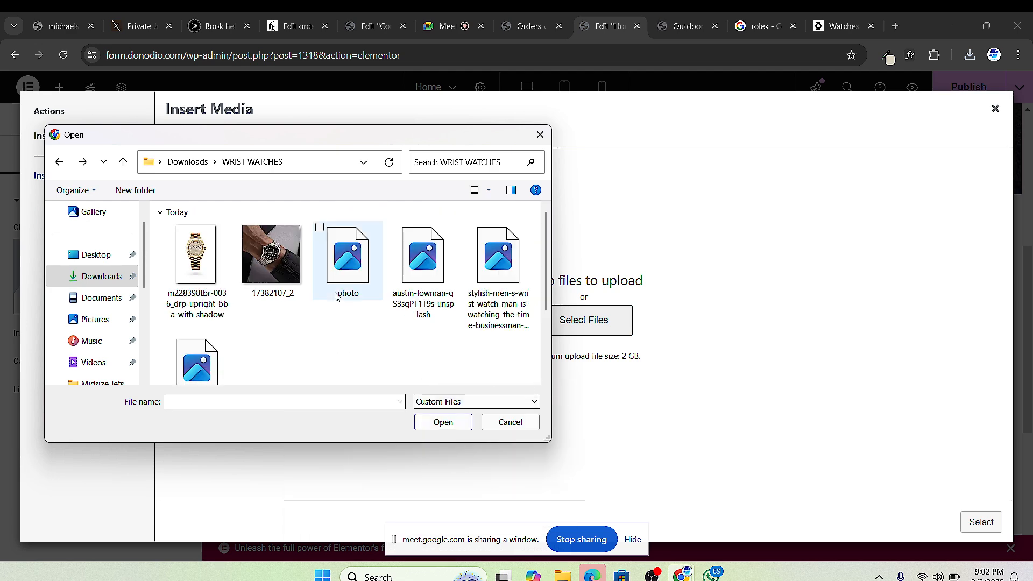
{"action": "left_click", "coordinate": [197, 258]}
{"action": "left_click", "coordinate": [437, 422]}
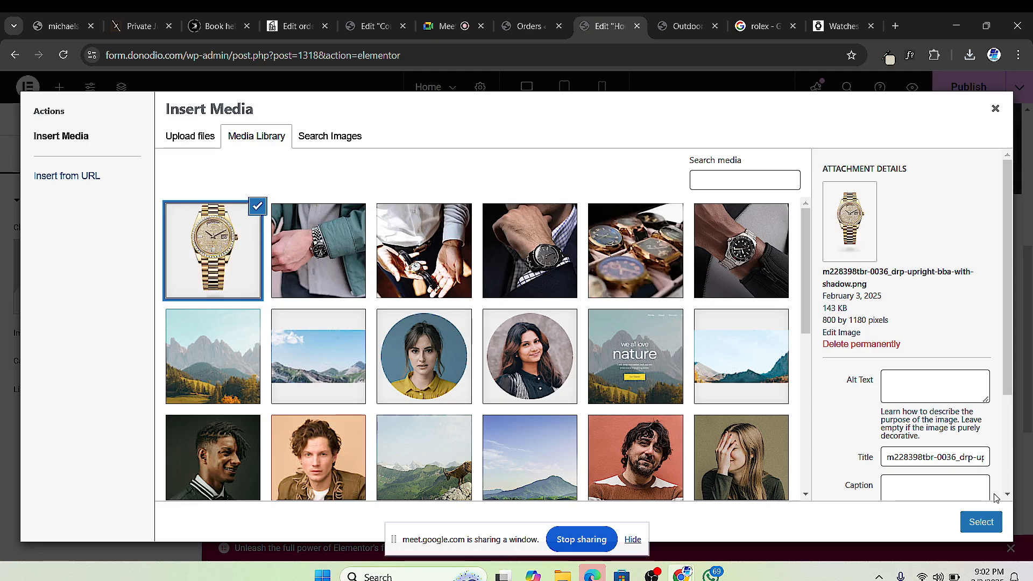
{"action": "left_click", "coordinate": [980, 521]}
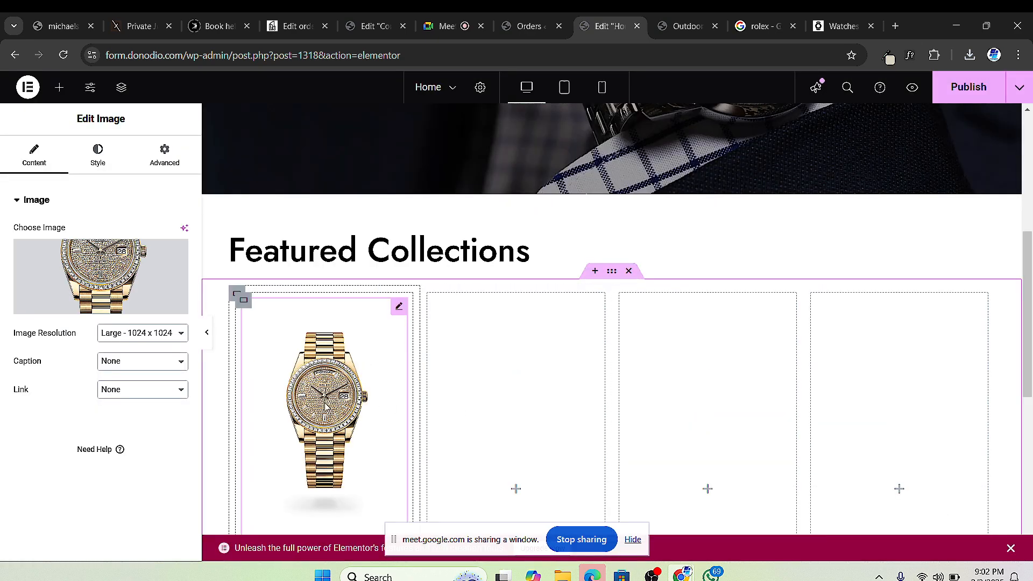
Step: Reconfirm the watch image and apply a custom 800 × 1180 image resolution
{"action": "scroll", "coordinate": [353, 387], "scroll_direction": "down", "scroll_amount": 3}
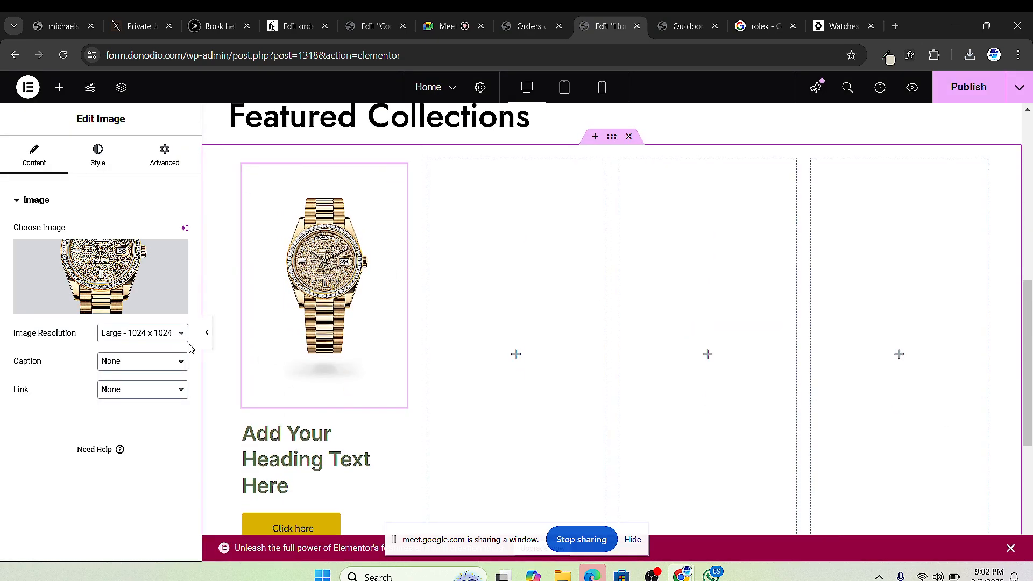
{"action": "left_click", "coordinate": [88, 289]}
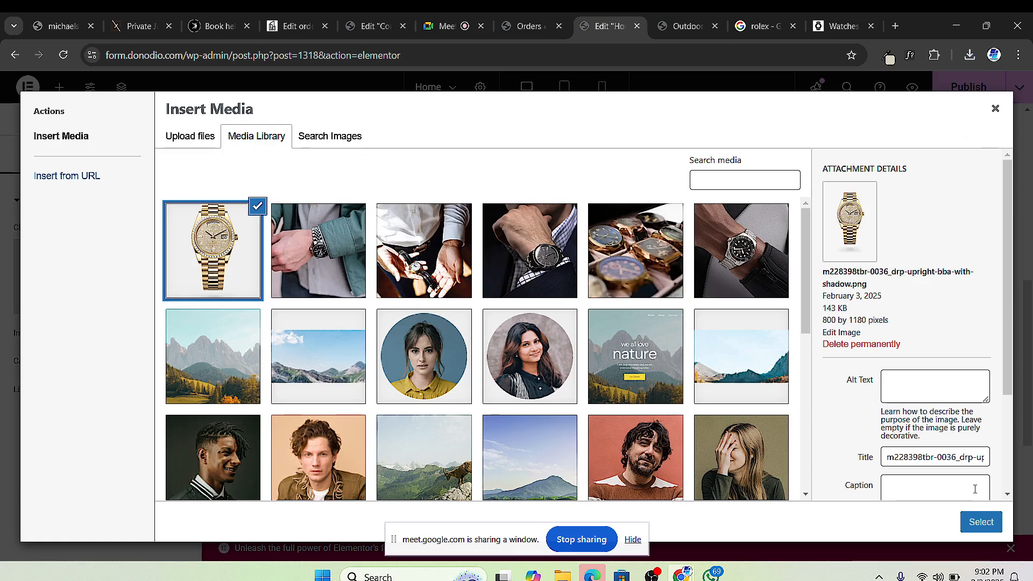
{"action": "left_click", "coordinate": [976, 528]}
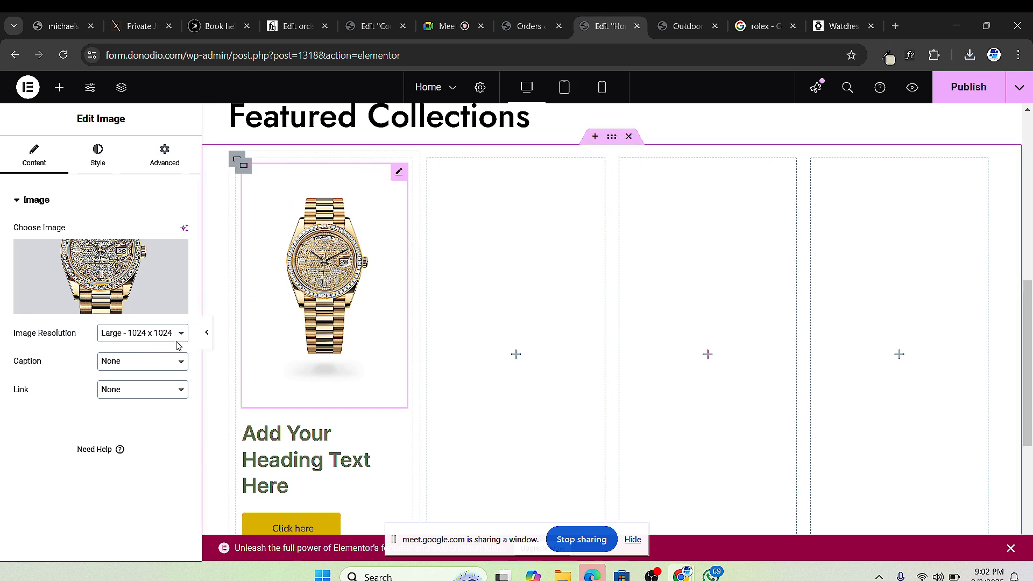
{"action": "left_click", "coordinate": [151, 336]}
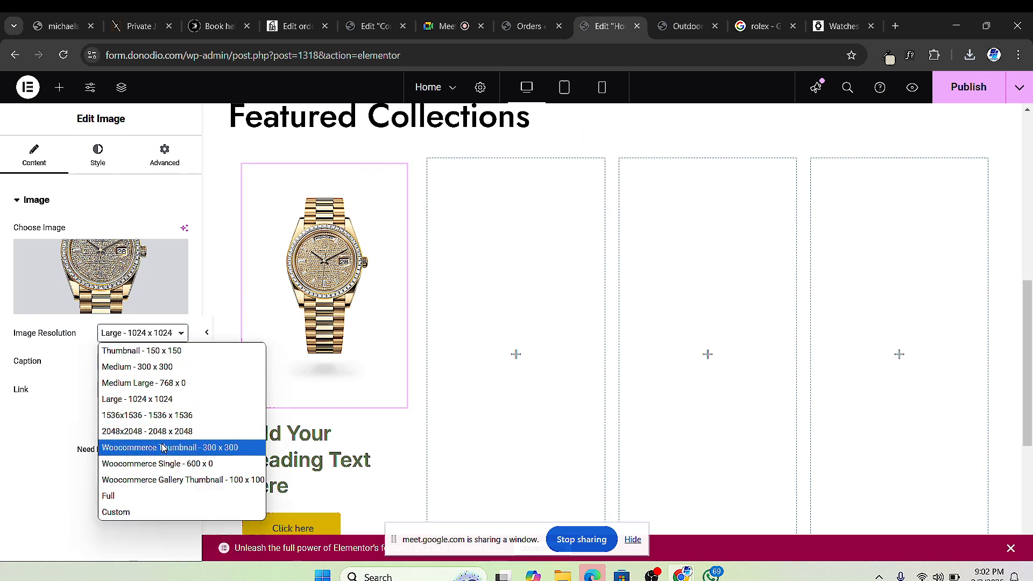
{"action": "left_click", "coordinate": [157, 510]}
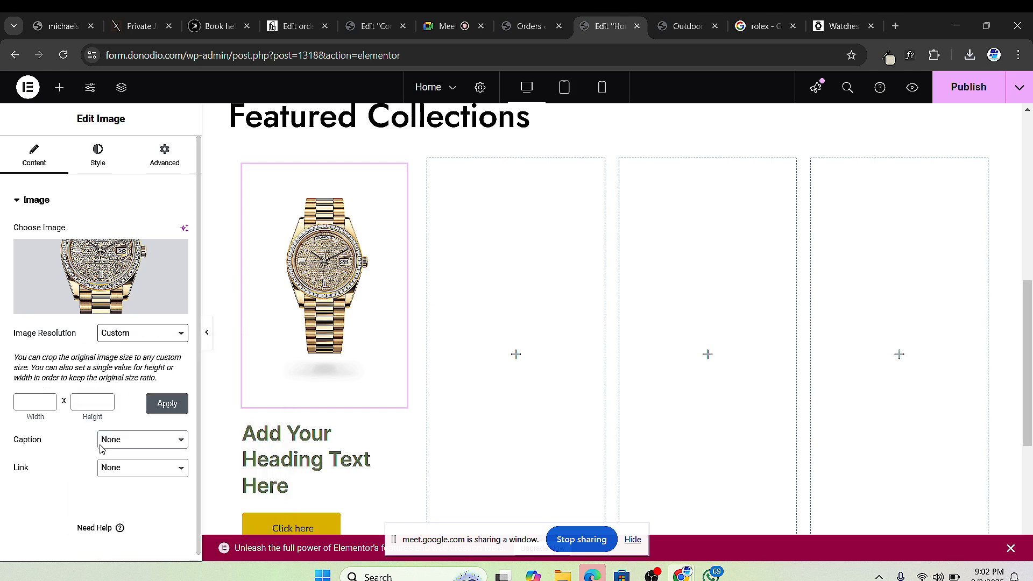
{"action": "left_click", "coordinate": [30, 404]}
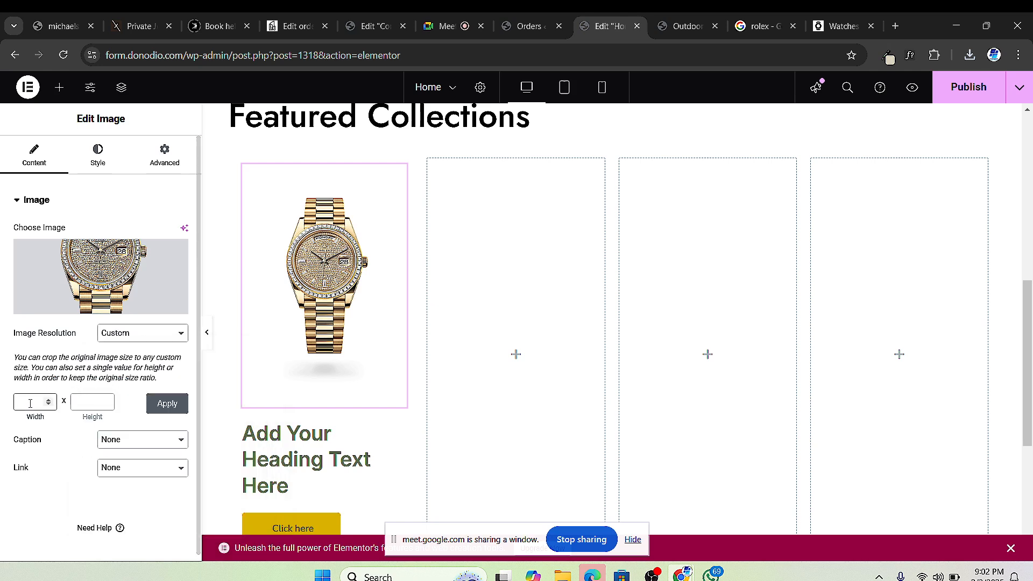
{"action": "left_click", "coordinate": [99, 396]}
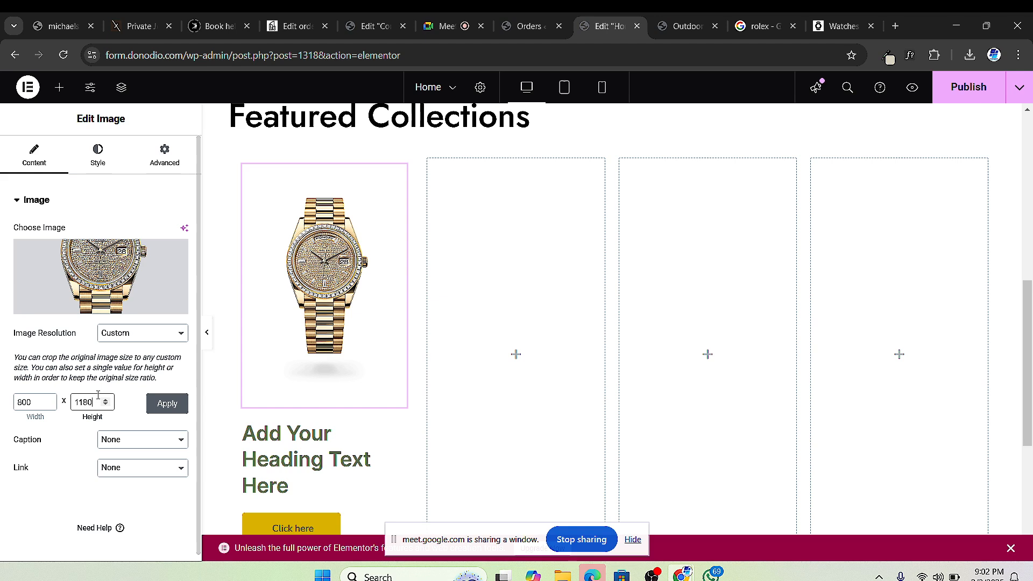
{"action": "left_click", "coordinate": [162, 402]}
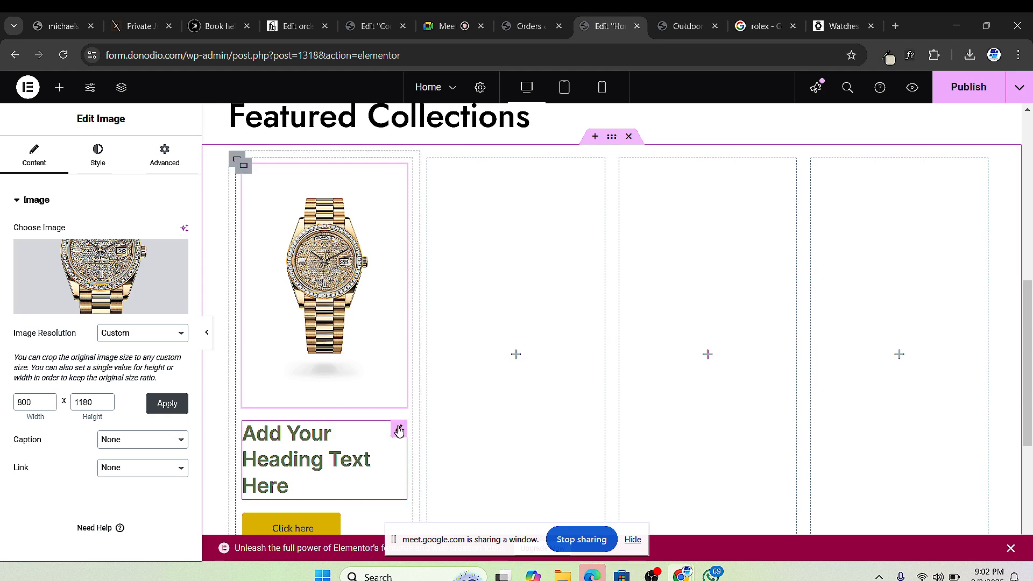
Step: Rename the first card's heading to 'Rolex'
{"action": "left_click", "coordinate": [399, 431]}
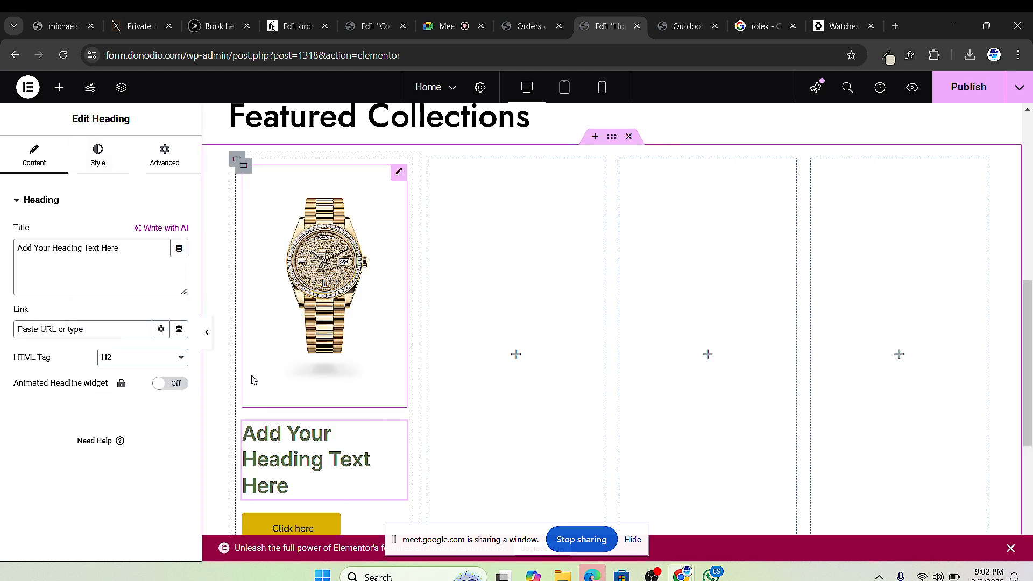
{"action": "left_click", "coordinate": [245, 166]}
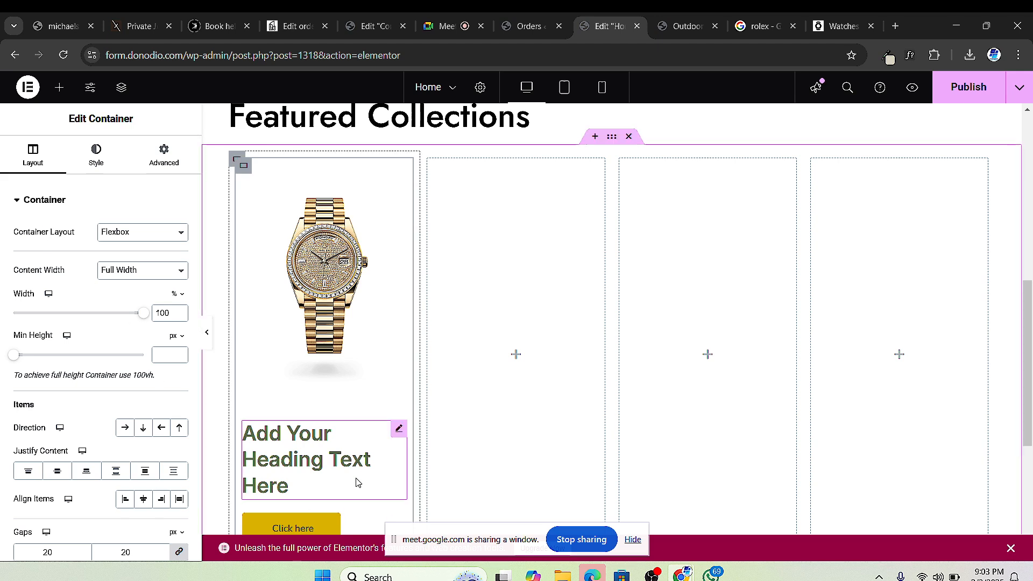
{"action": "left_click", "coordinate": [393, 428]}
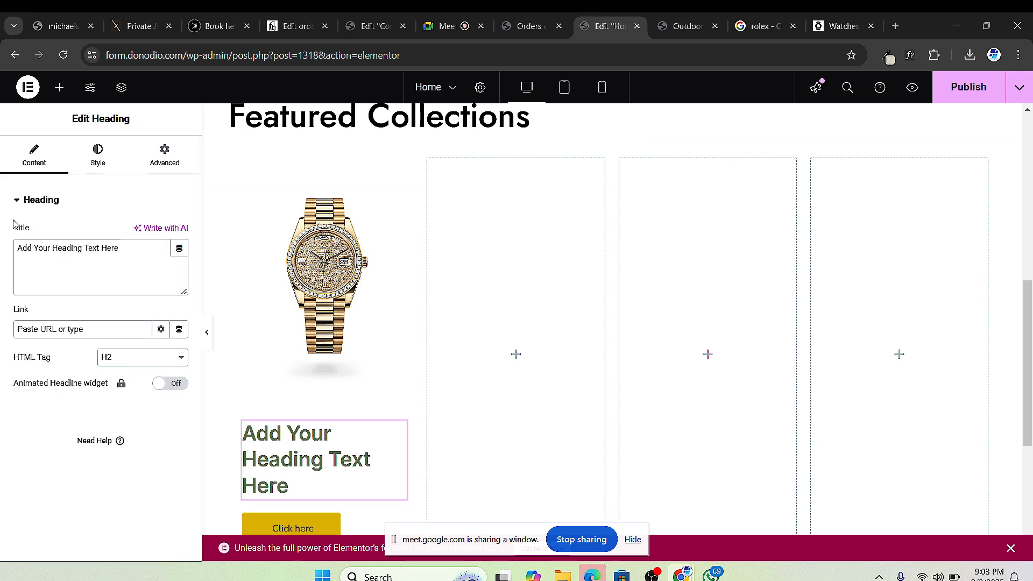
{"action": "triple_click", "coordinate": [48, 247]}
{"action": "type", "text": "Ro"}
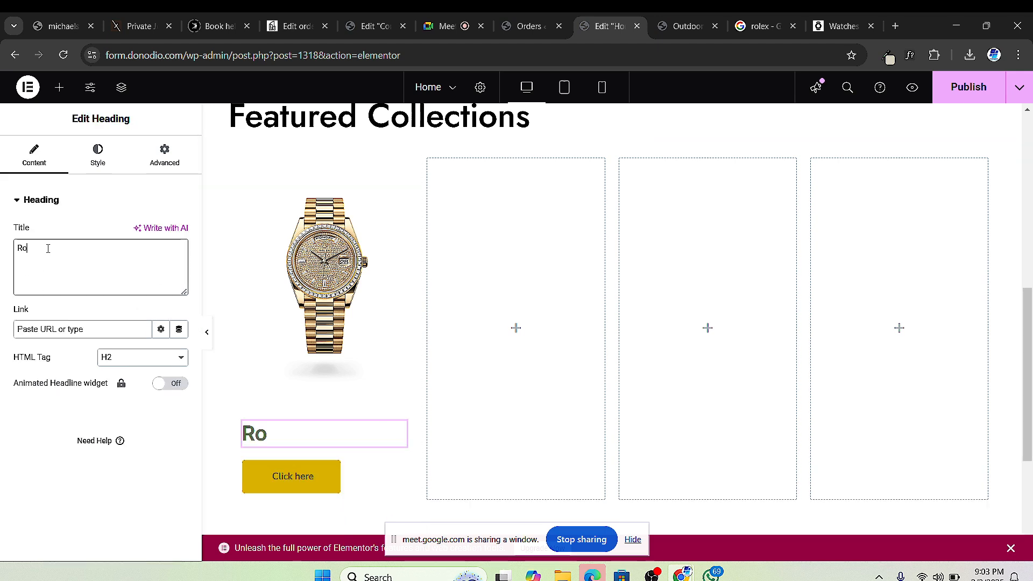
{"action": "type", "text": "lex"}
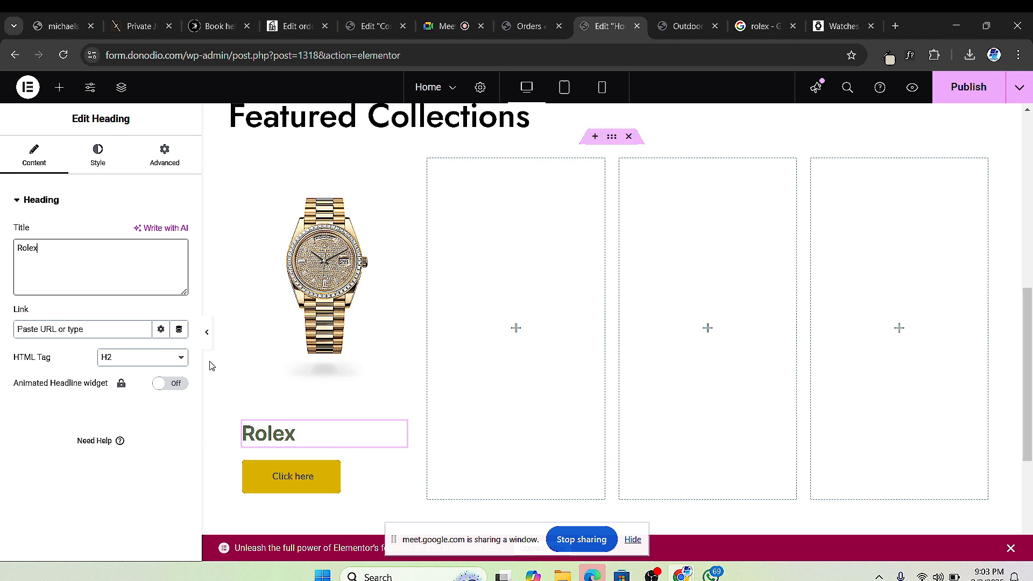
Step: Set the Rolex heading's typography to Jost at 24 px
{"action": "left_click", "coordinate": [99, 154]}
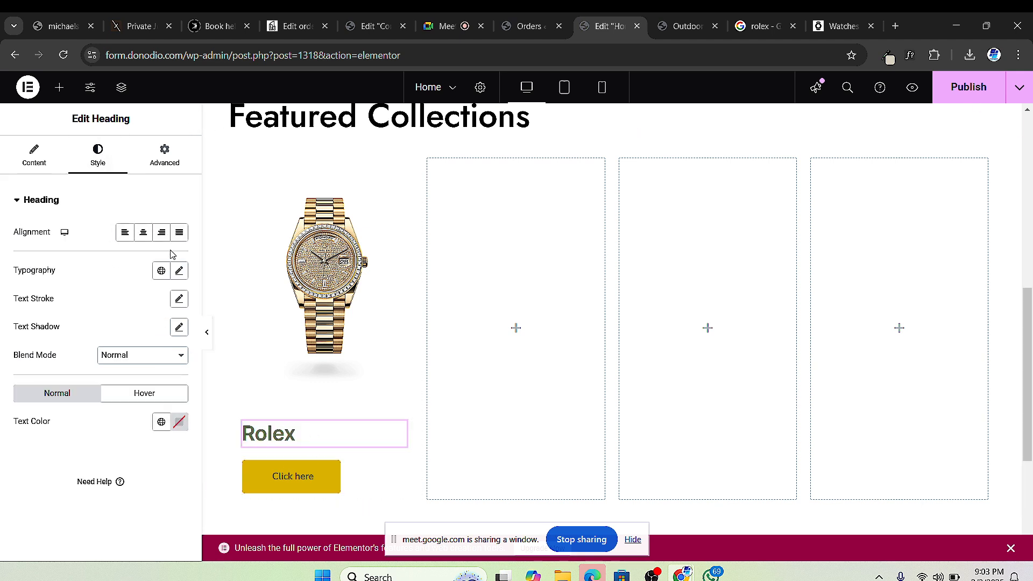
{"action": "left_click", "coordinate": [179, 270]}
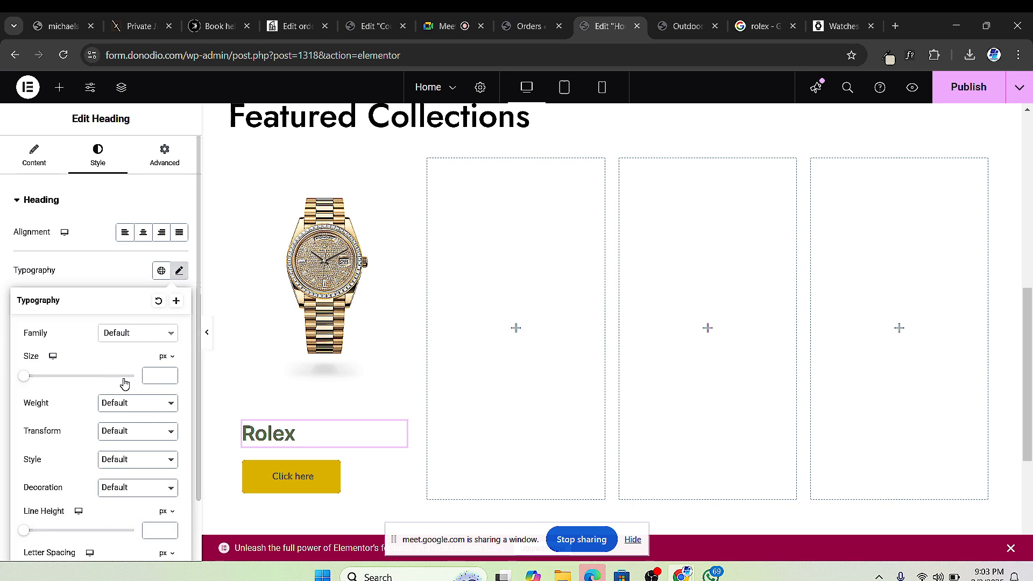
{"action": "left_click", "coordinate": [138, 332]}
{"action": "type", "text": "jost"}
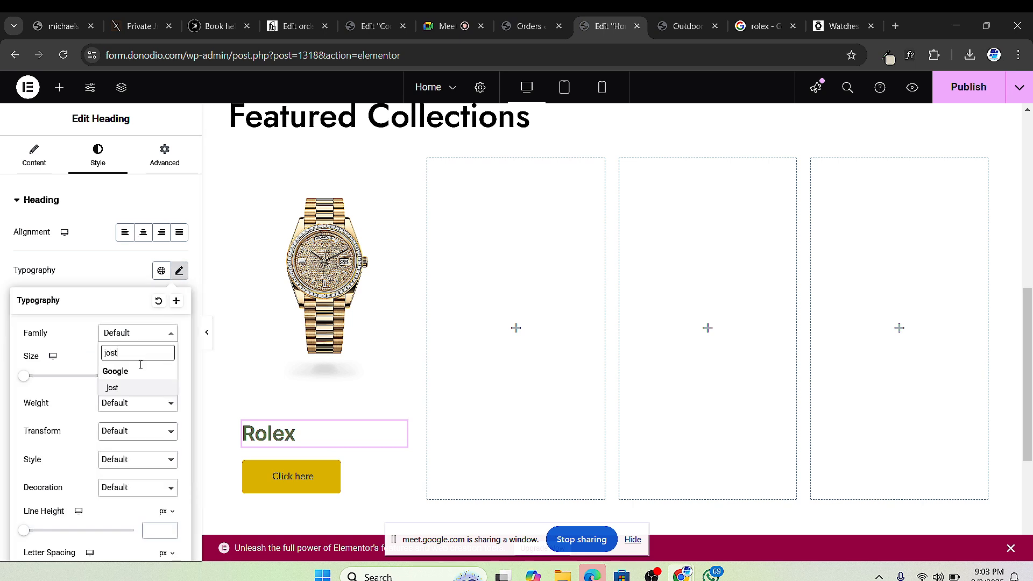
{"action": "left_click", "coordinate": [110, 387]}
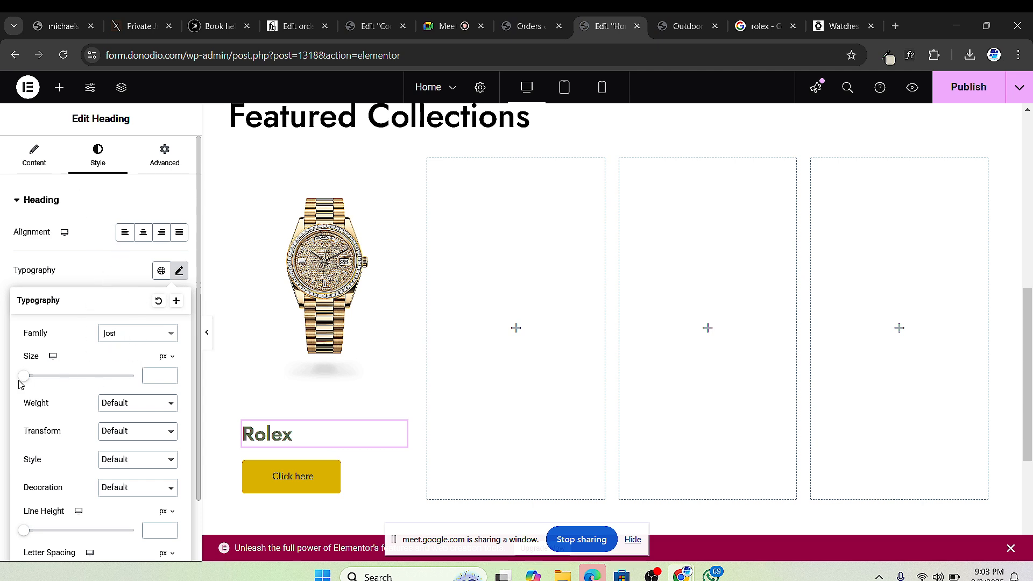
{"action": "left_click_drag", "start_coordinate": [23, 382], "coordinate": [30, 381]}
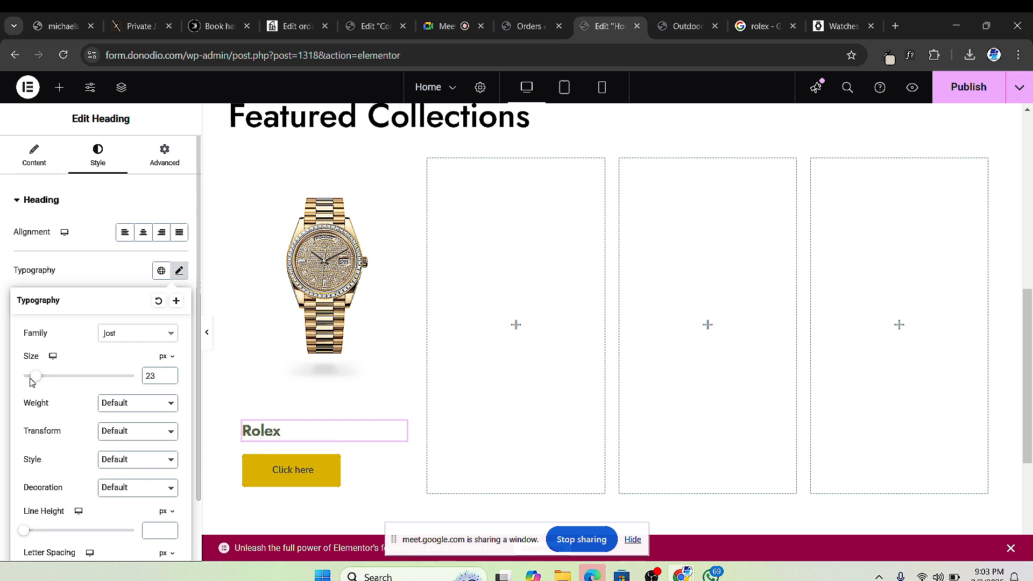
{"action": "left_click", "coordinate": [171, 377]}
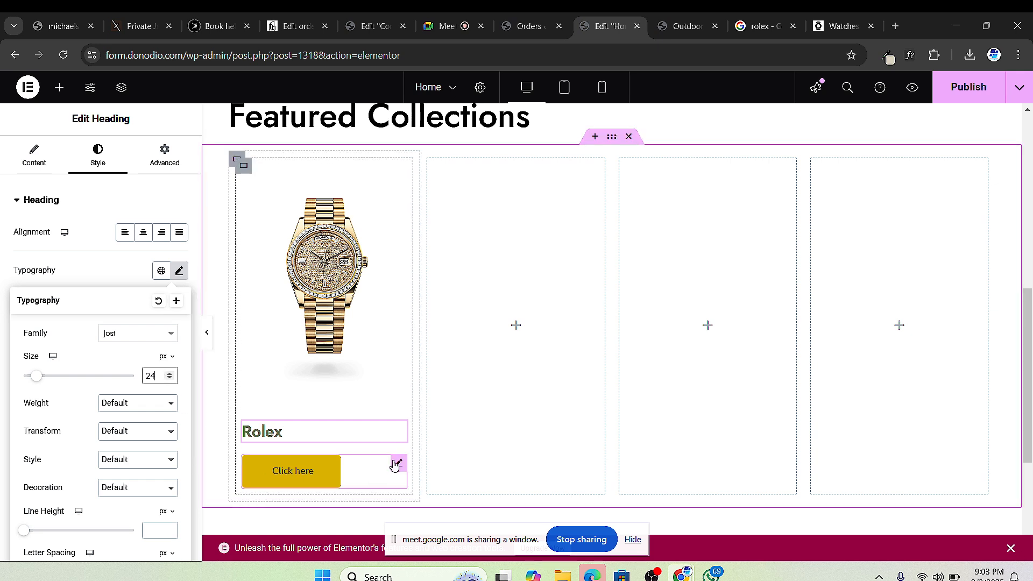
{"action": "left_click", "coordinate": [399, 463]}
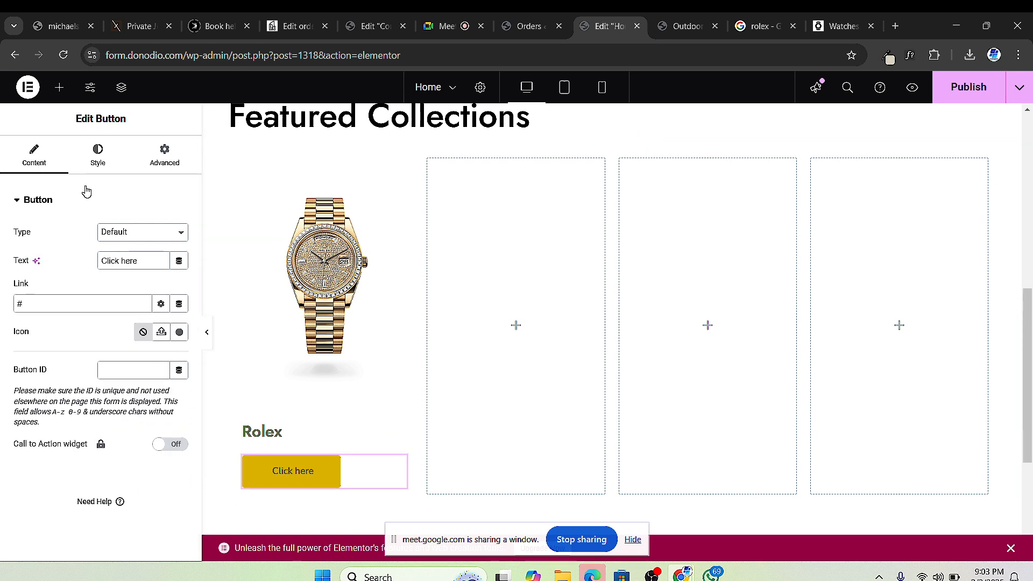
Step: Change the first card's button label to 'Shop'
{"action": "triple_click", "coordinate": [130, 259]}
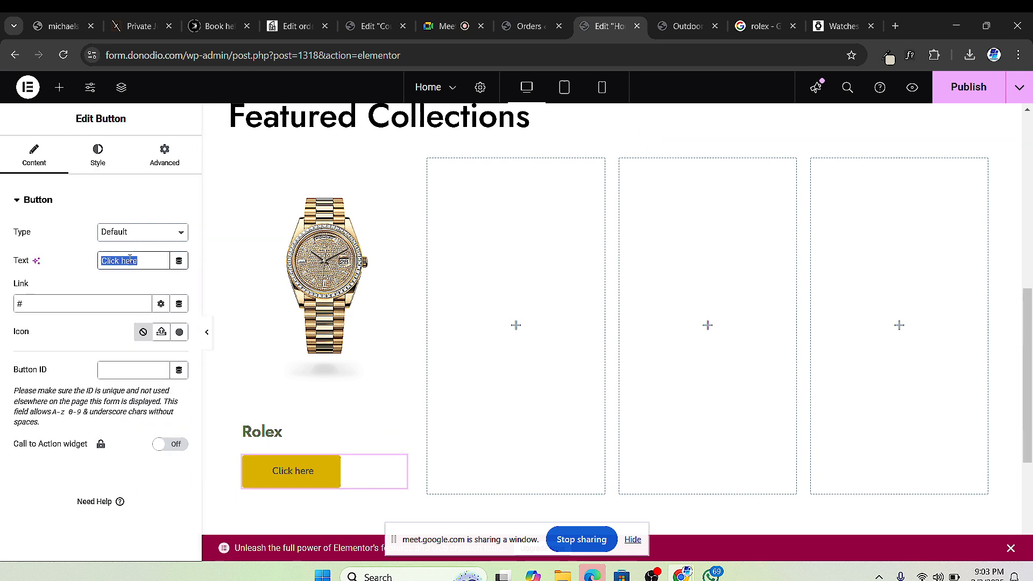
{"action": "type", "text": "Shop"}
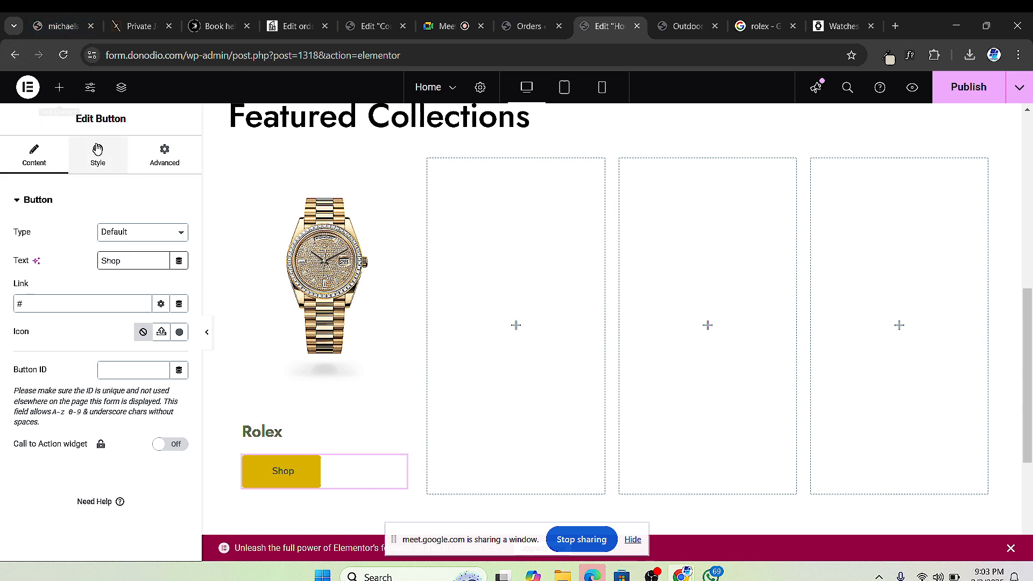
{"action": "left_click", "coordinate": [109, 170]}
Step: Set the button typography font family to Jost
{"action": "left_click", "coordinate": [119, 171]}
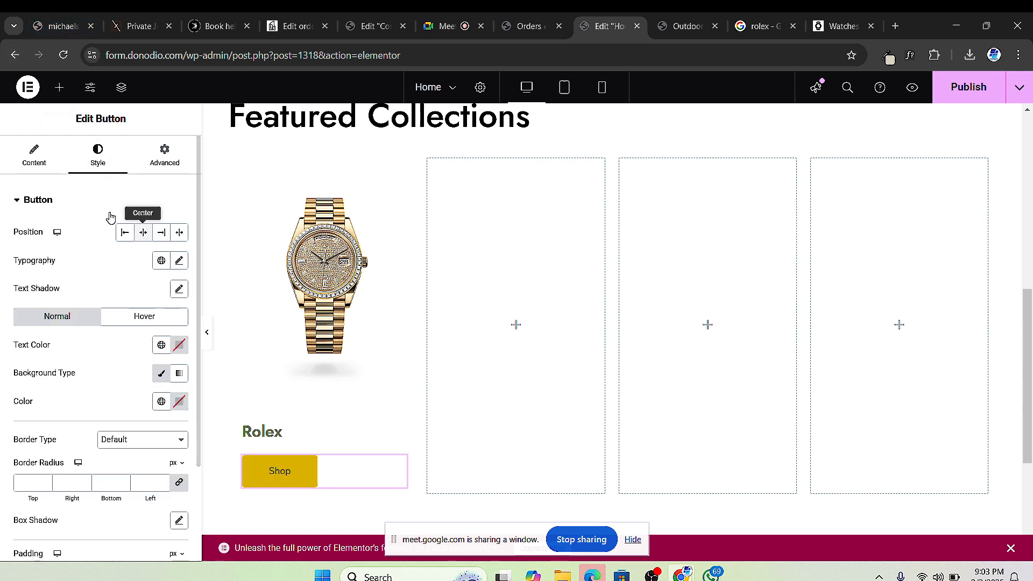
{"action": "left_click", "coordinate": [180, 261]}
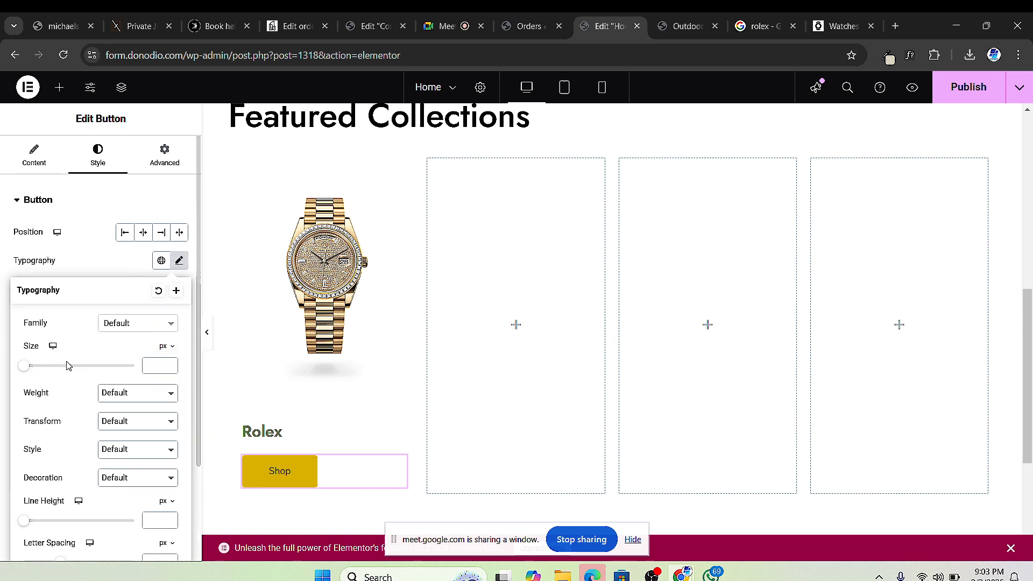
{"action": "left_click_drag", "start_coordinate": [30, 371], "coordinate": [39, 371]}
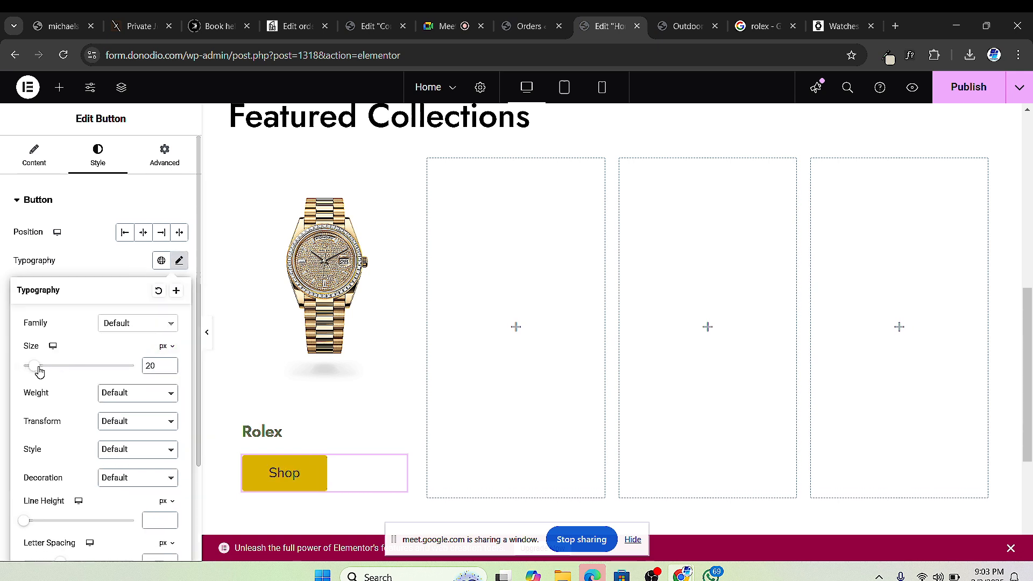
{"action": "left_click", "coordinate": [146, 325]}
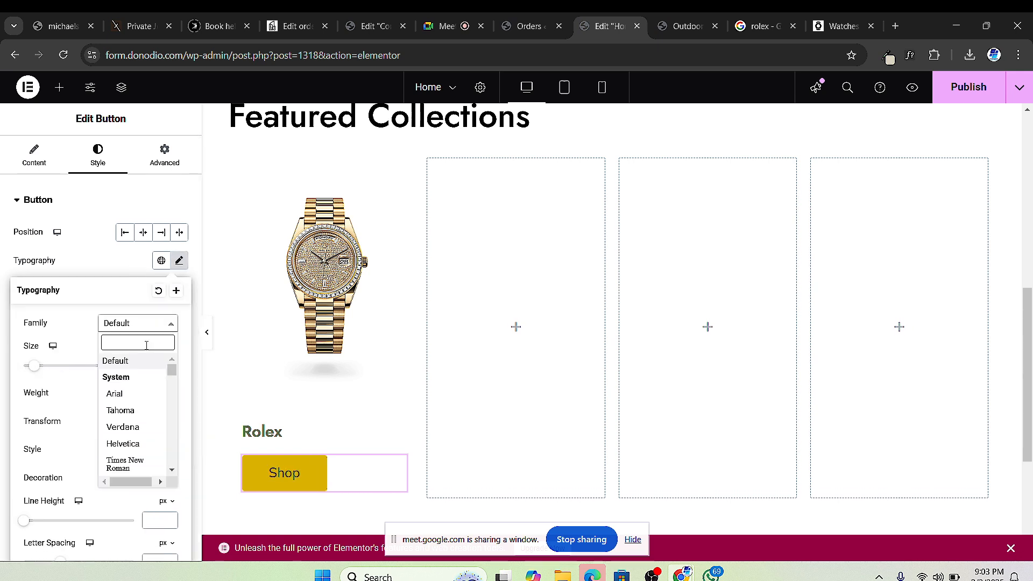
{"action": "type", "text": "jost"}
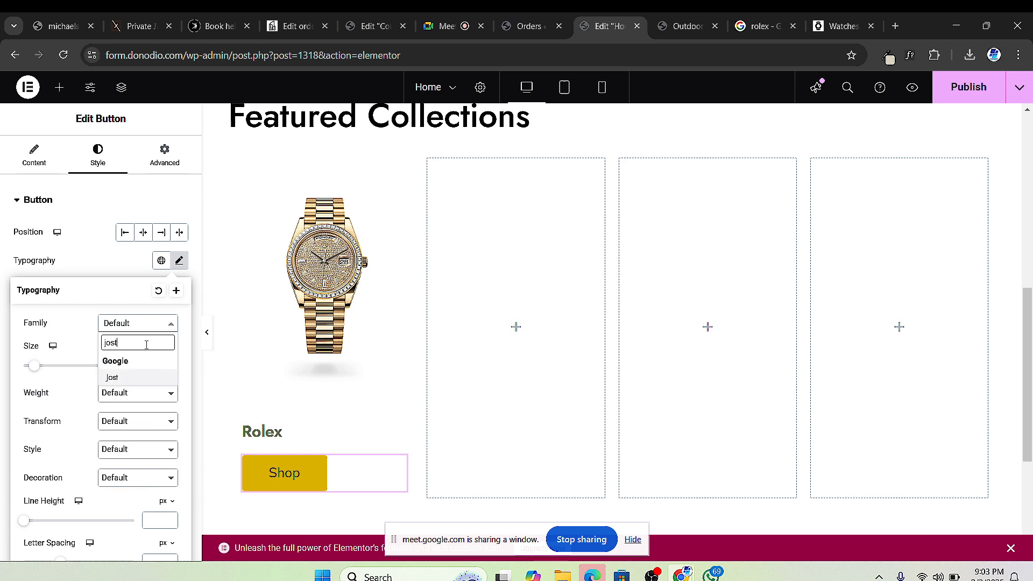
{"action": "left_click", "coordinate": [119, 378]}
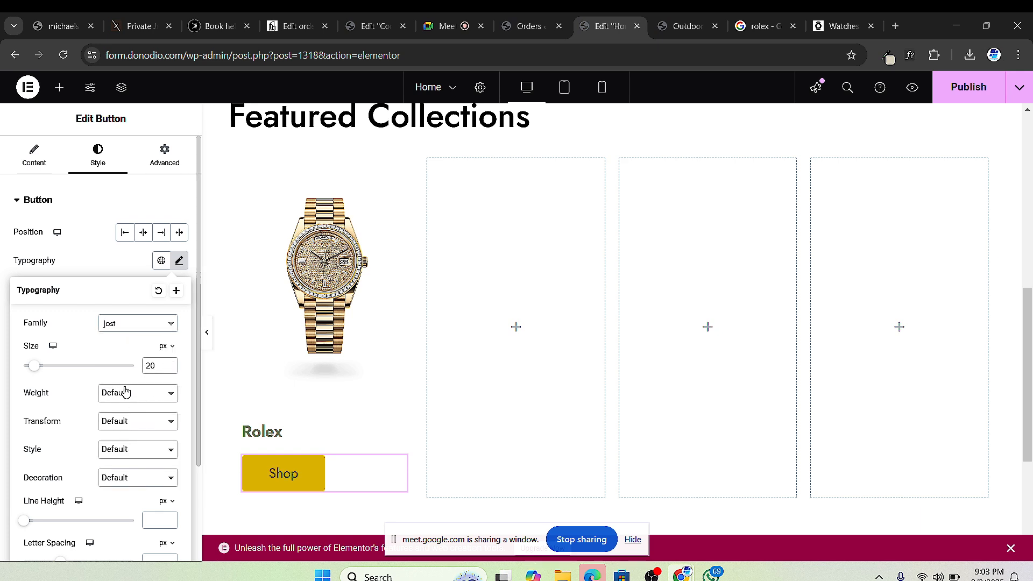
Step: Set the button text size to 16 px and weight to 600 Semi Bold
{"action": "left_click", "coordinate": [121, 394]}
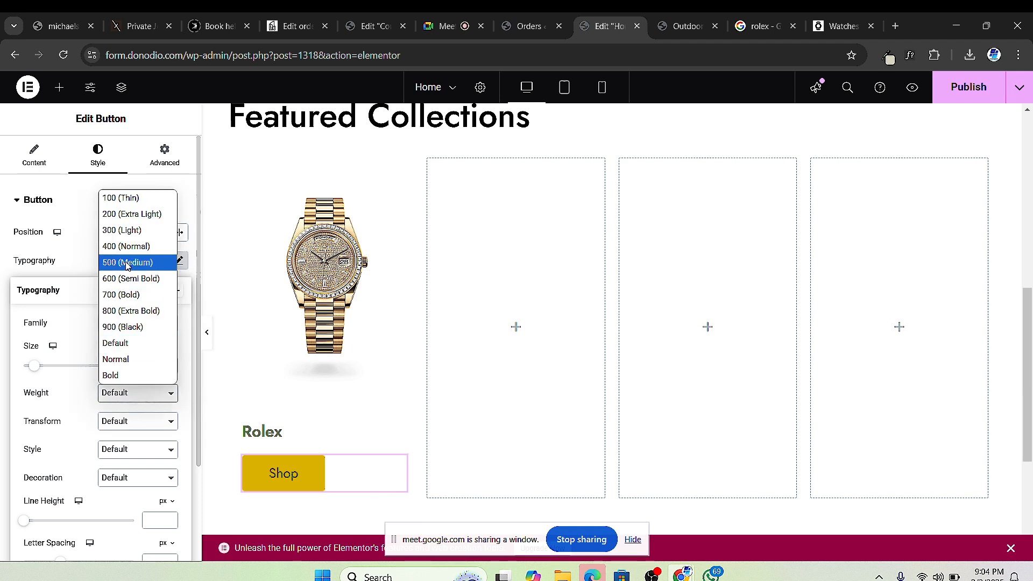
{"action": "left_click", "coordinate": [127, 263]}
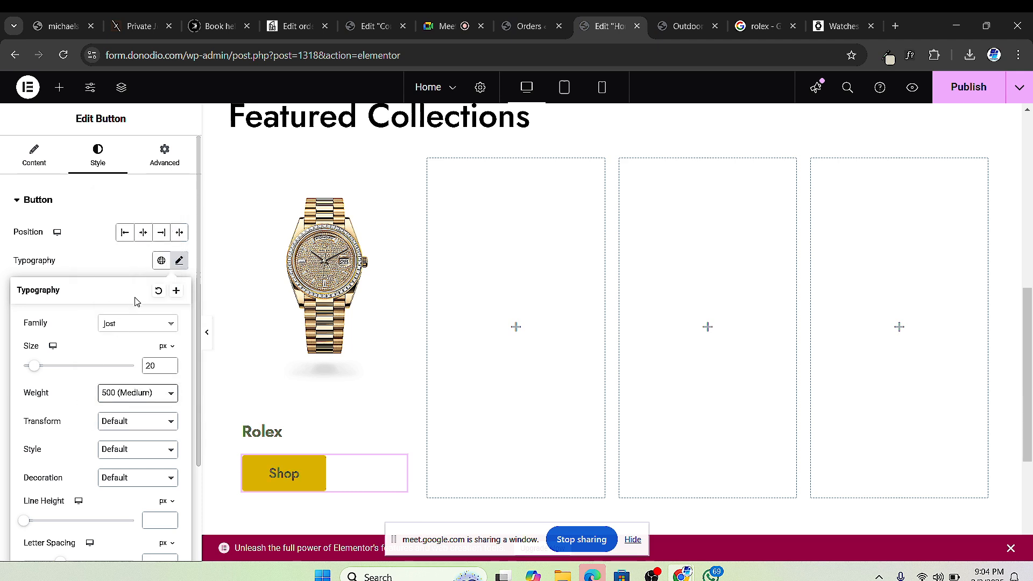
{"action": "left_click", "coordinate": [170, 369]}
{"action": "left_click", "coordinate": [170, 369]}
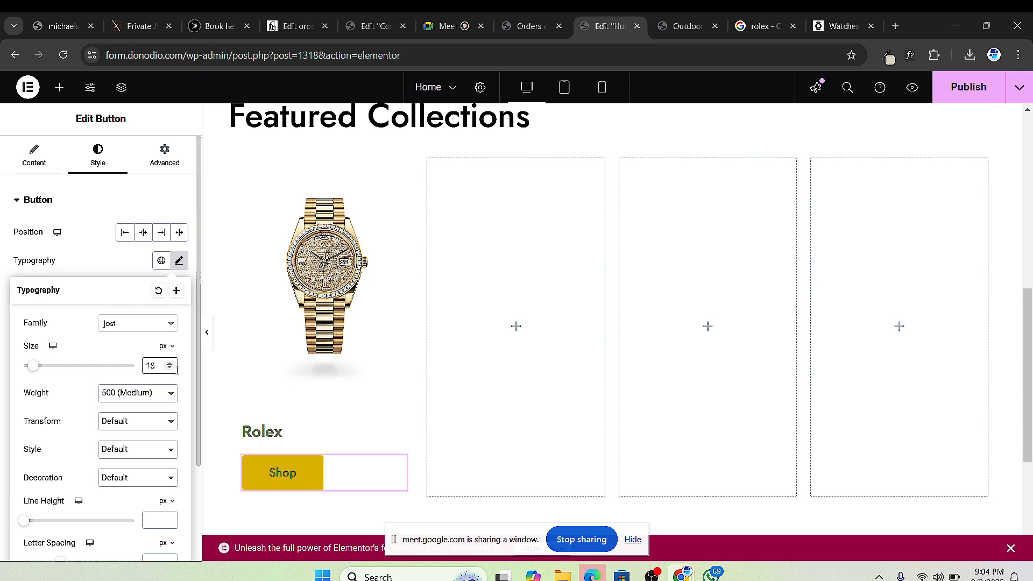
{"action": "left_click", "coordinate": [170, 369]}
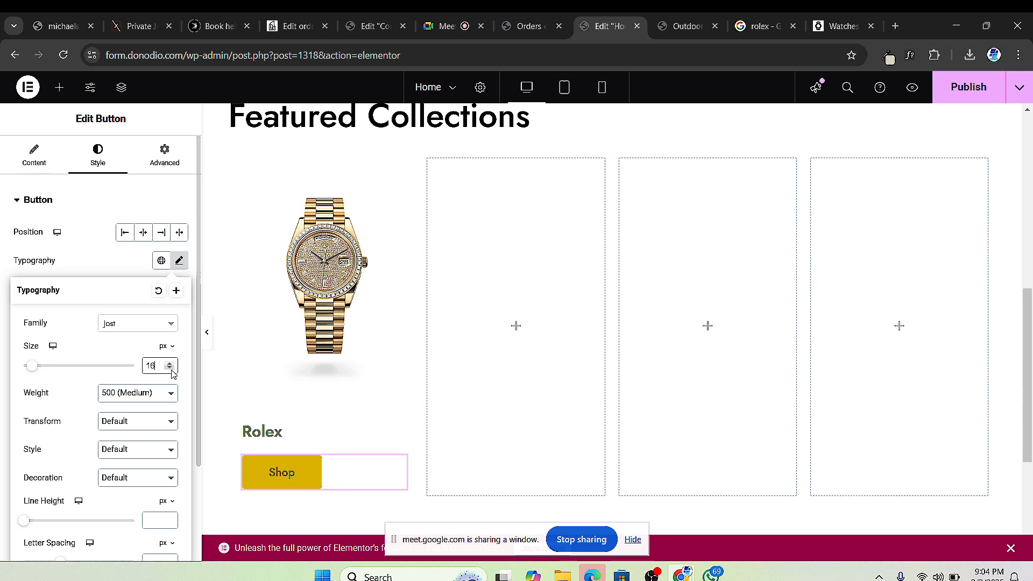
{"action": "left_click", "coordinate": [170, 369]}
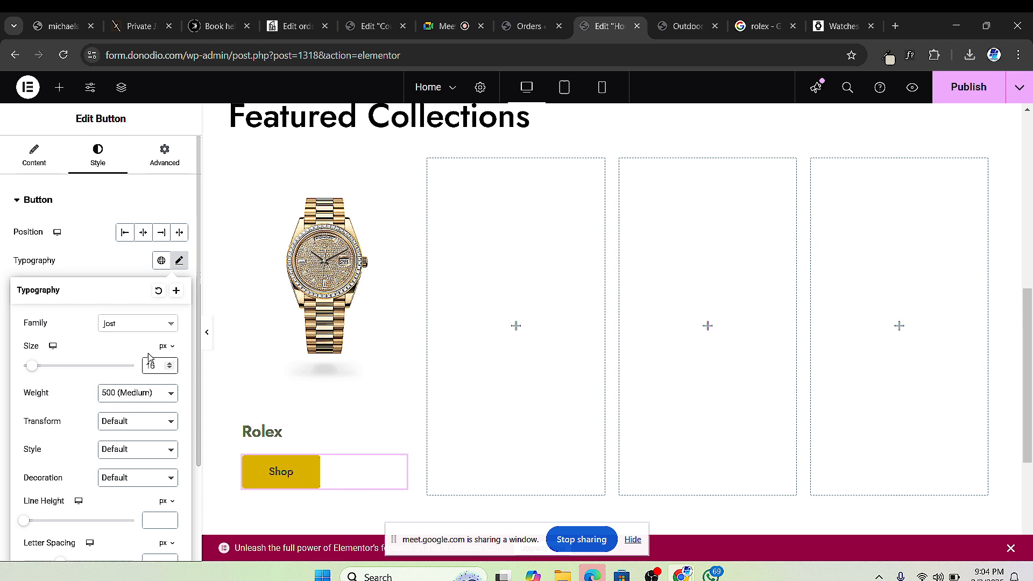
{"action": "left_click", "coordinate": [138, 404]}
{"action": "left_click", "coordinate": [130, 281]}
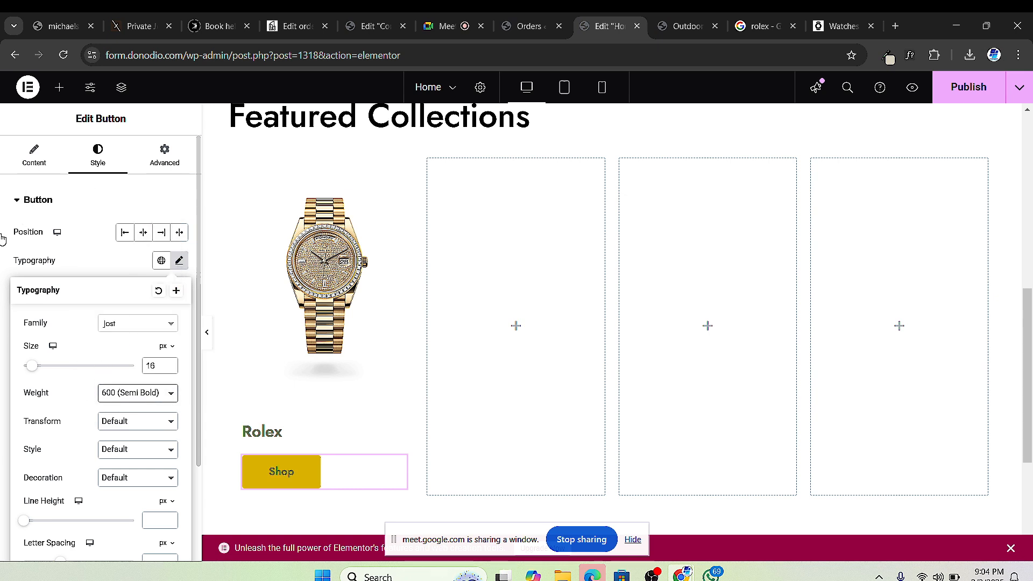
{"action": "scroll", "coordinate": [2, 239], "scroll_direction": "down", "scroll_amount": 2}
Step: Set the Shop button padding to 15 px on all sides
{"action": "left_click", "coordinate": [10, 359]}
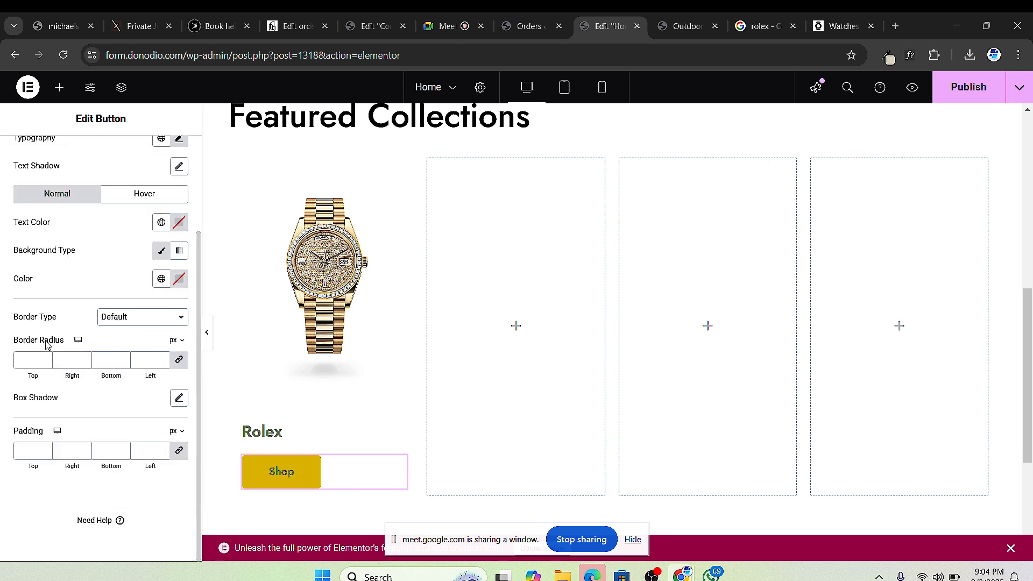
{"action": "left_click", "coordinate": [44, 452]}
{"action": "type", "text": "1"}
{"action": "left_click", "coordinate": [43, 448]}
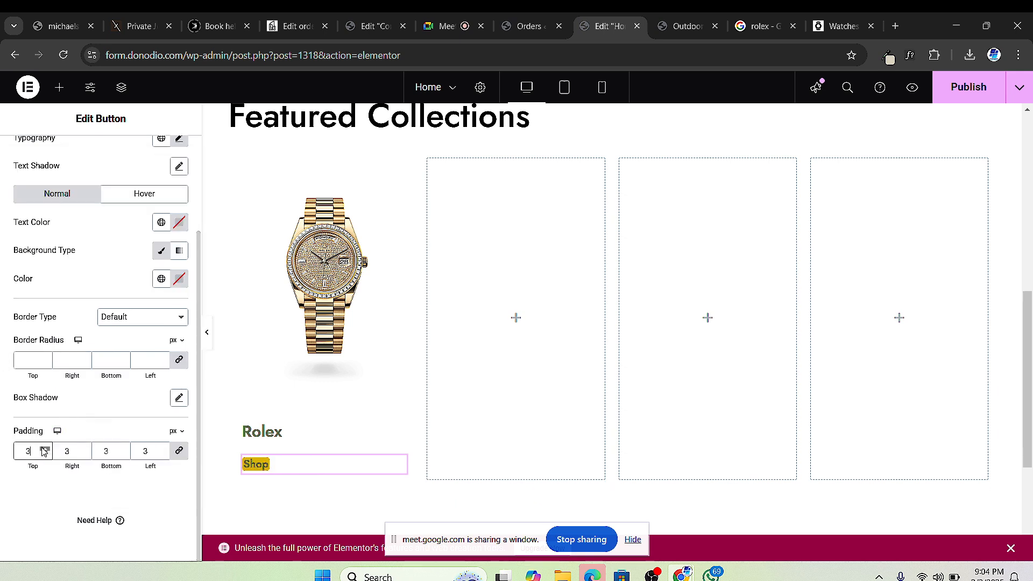
{"action": "left_click", "coordinate": [44, 449]}
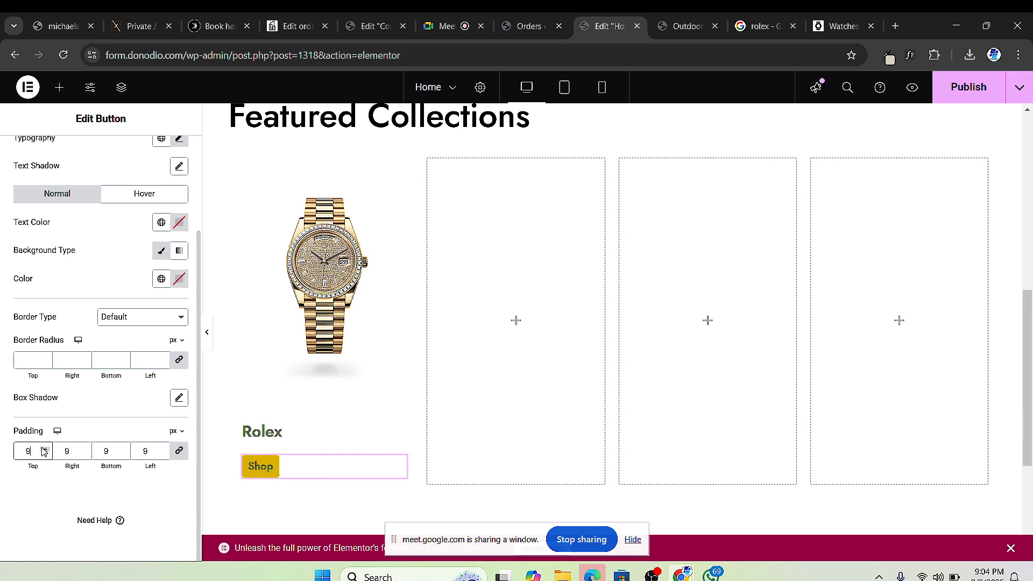
{"action": "left_click", "coordinate": [44, 450]}
{"action": "left_click", "coordinate": [44, 449]}
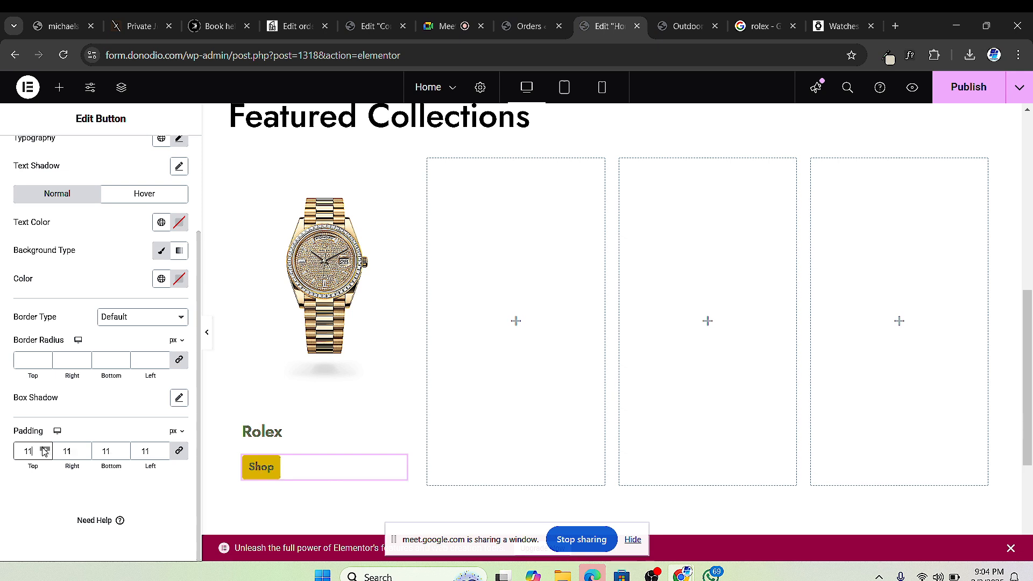
{"action": "left_click", "coordinate": [44, 449]}
{"action": "left_click", "coordinate": [45, 449]}
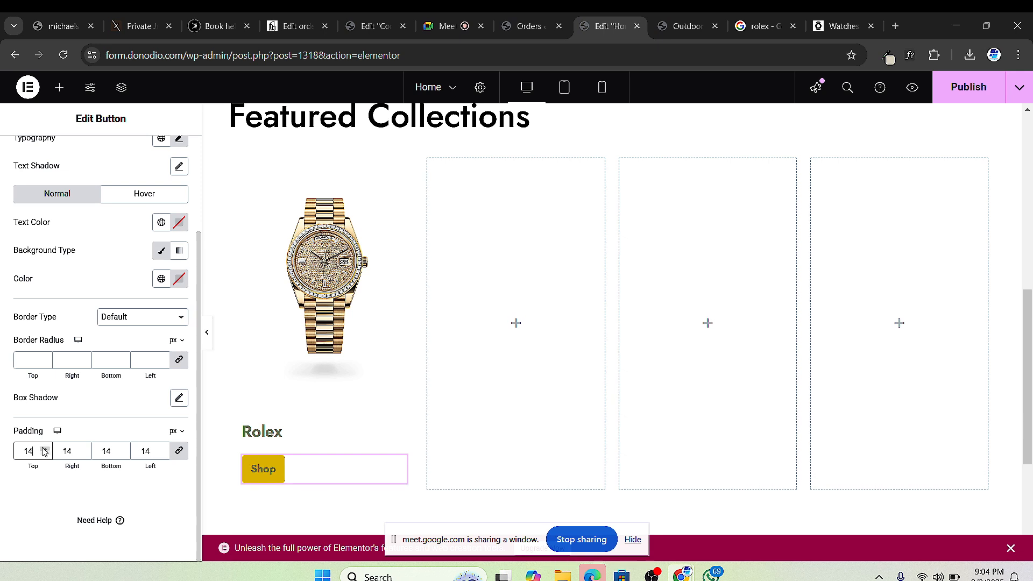
{"action": "left_click", "coordinate": [44, 449]}
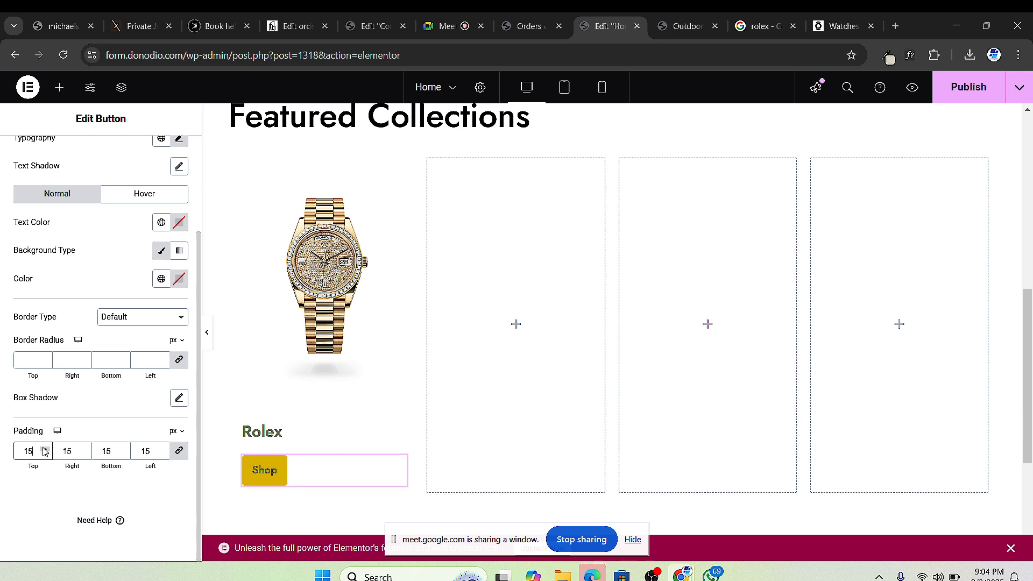
Step: Unlink the padding and set the right and left padding to 30 px
{"action": "left_click", "coordinate": [174, 452]}
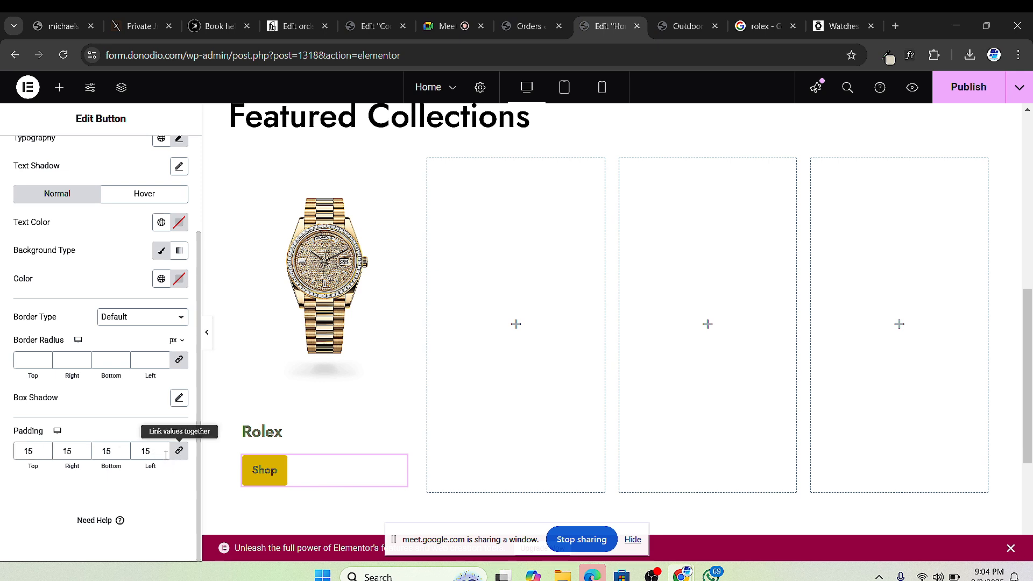
{"action": "double_click", "coordinate": [66, 451]}
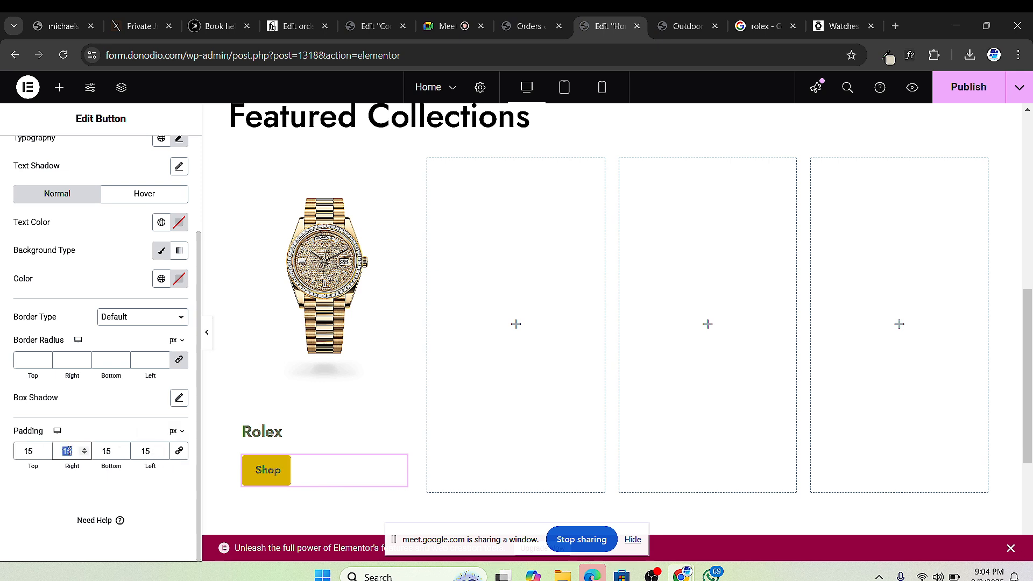
{"action": "type", "text": "30"}
{"action": "double_click", "coordinate": [141, 455]}
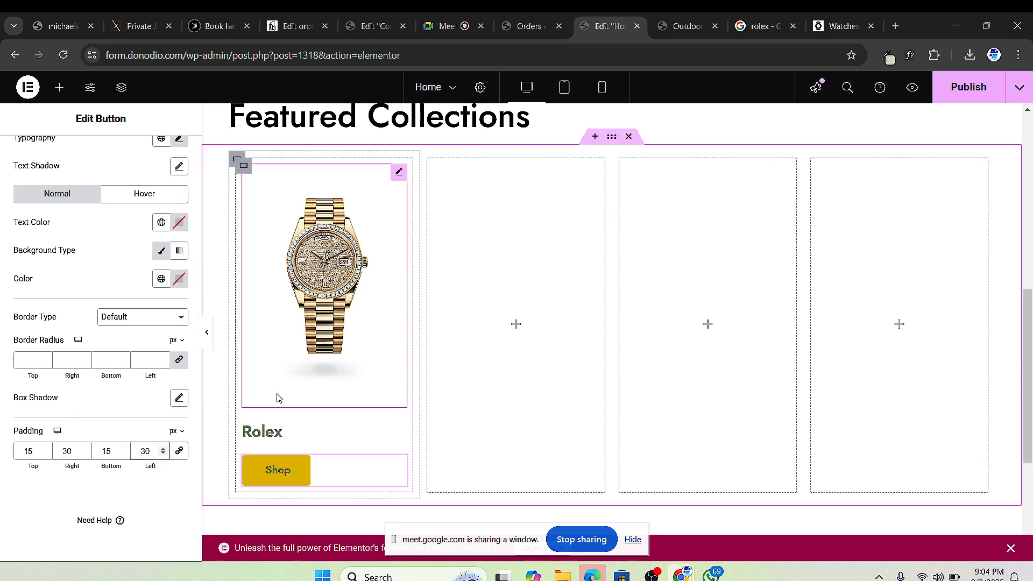
{"action": "left_click", "coordinate": [822, 27]}
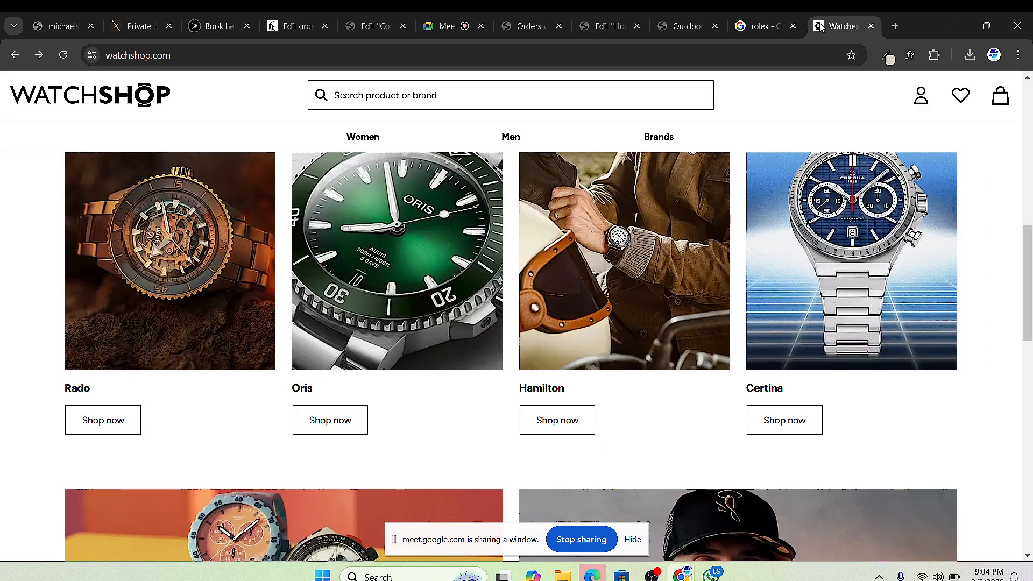
{"action": "mouse_move", "coordinate": [407, 136]}
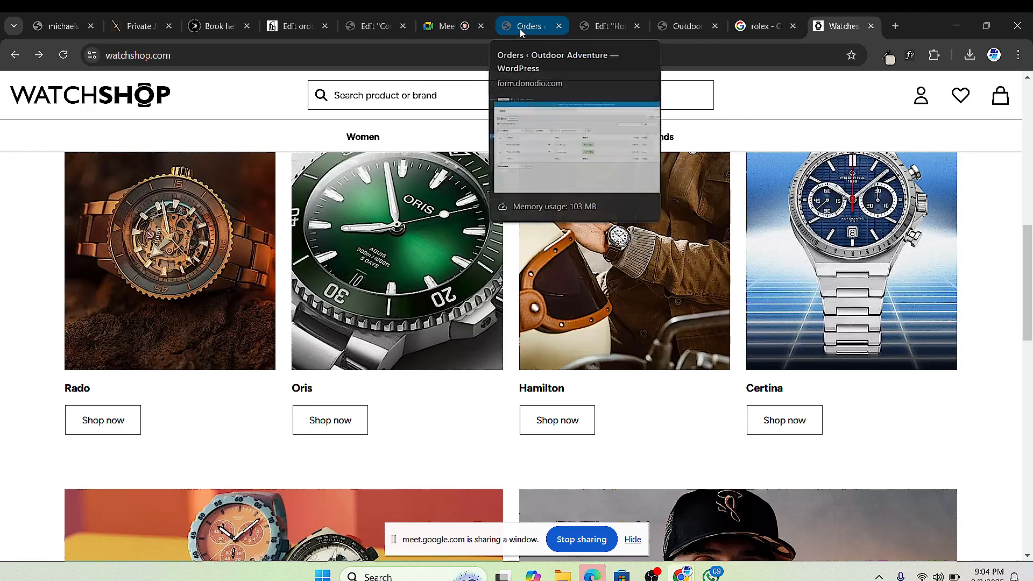
{"action": "left_click", "coordinate": [601, 26]}
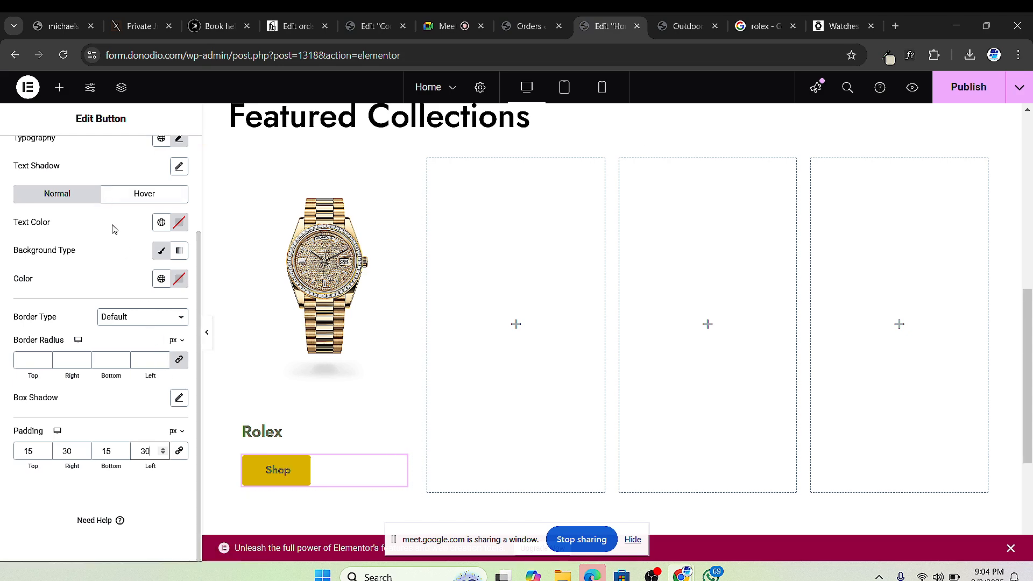
Step: Set the Shop text to 400 Normal weight and raise its size from 16 to 18 px
{"action": "scroll", "coordinate": [159, 350], "scroll_direction": "up", "scroll_amount": 2}
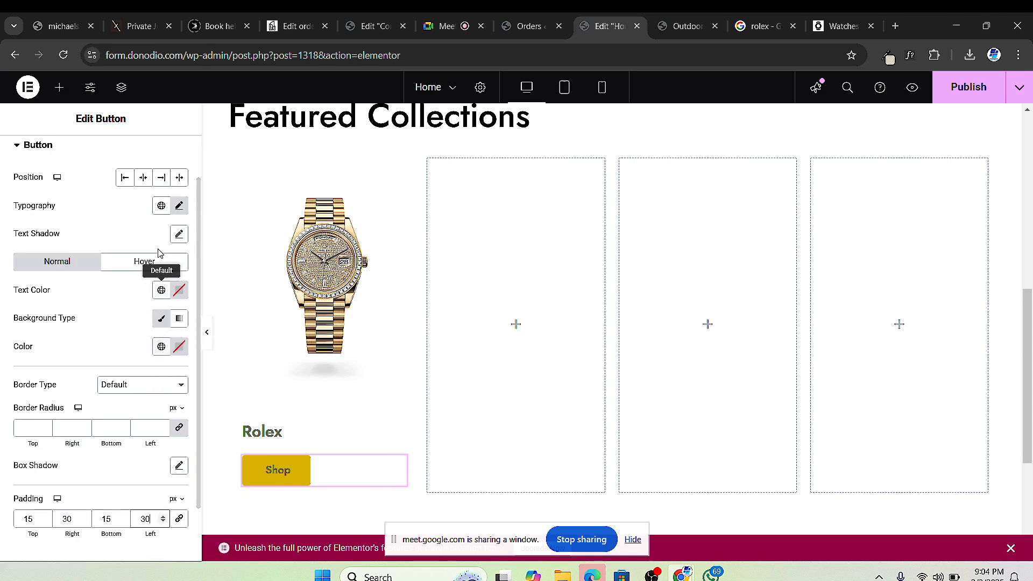
{"action": "left_click", "coordinate": [178, 206]}
{"action": "left_click", "coordinate": [144, 345]}
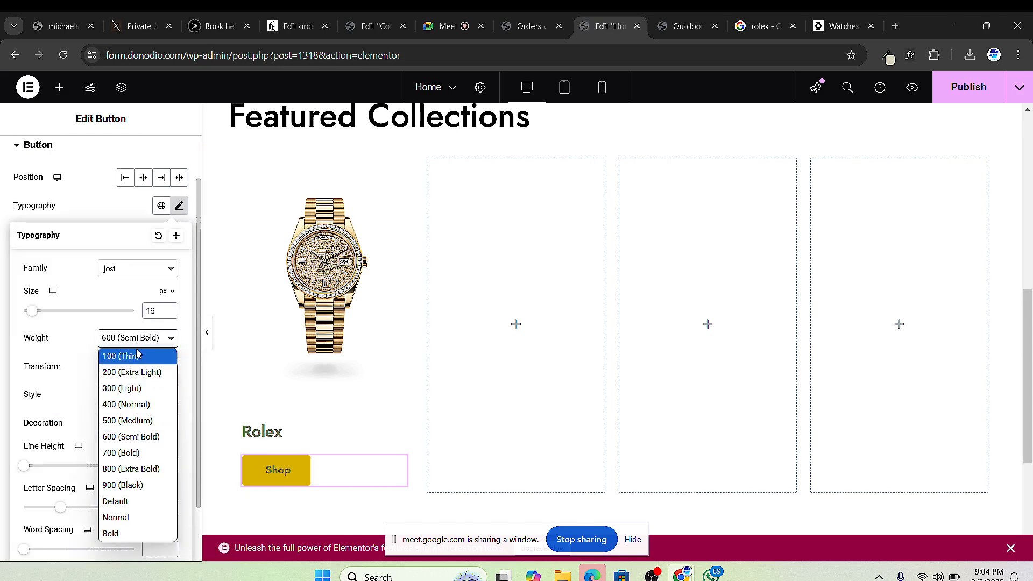
{"action": "left_click", "coordinate": [121, 388]}
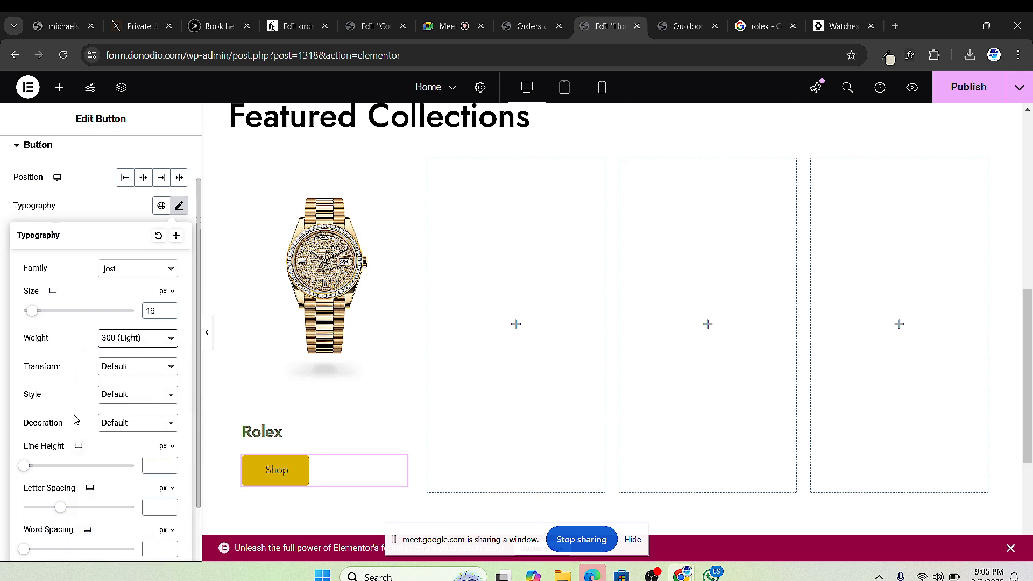
{"action": "left_click", "coordinate": [138, 342]}
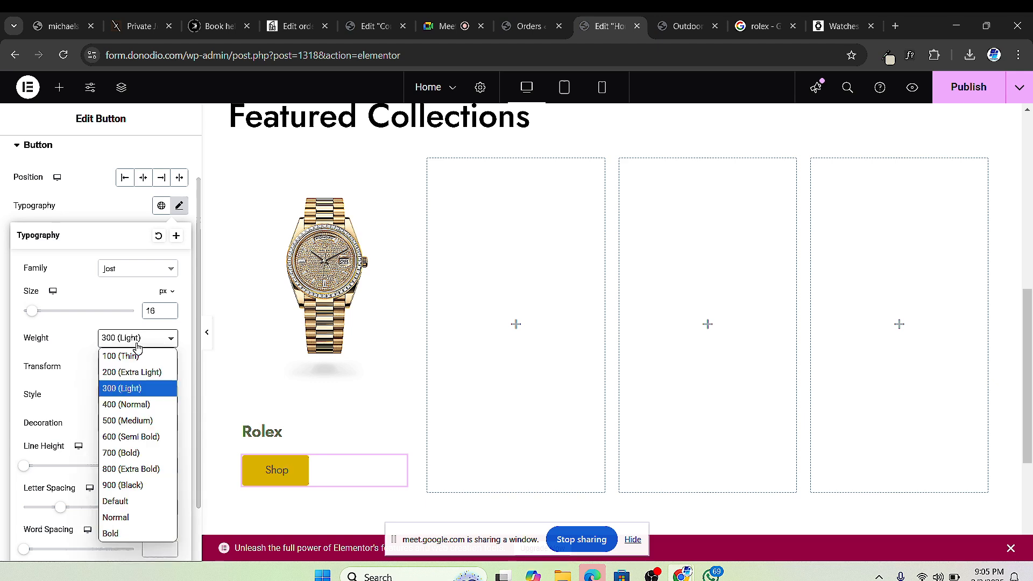
{"action": "left_click", "coordinate": [143, 388]}
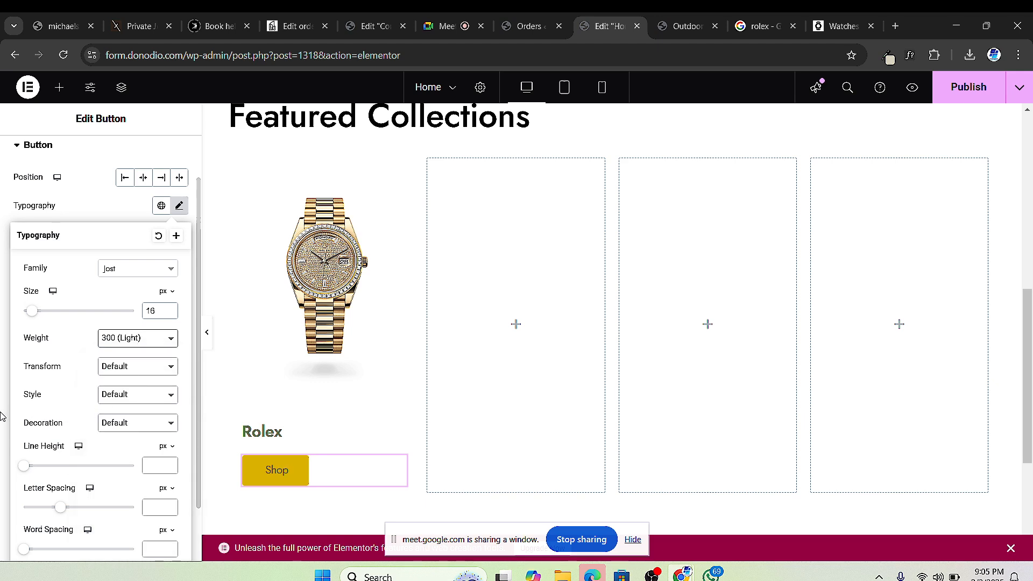
{"action": "left_click", "coordinate": [135, 349]}
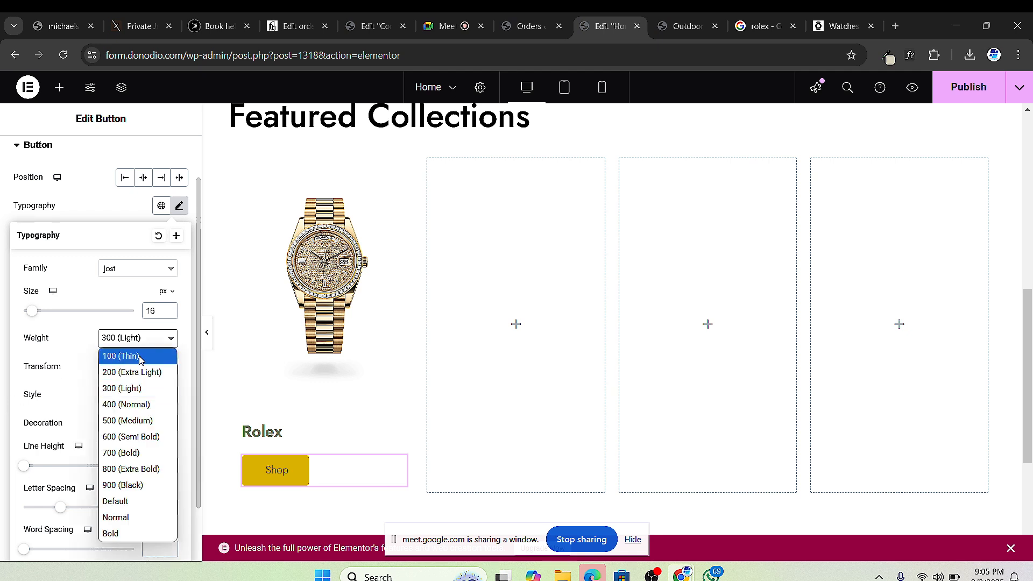
{"action": "left_click", "coordinate": [139, 405]}
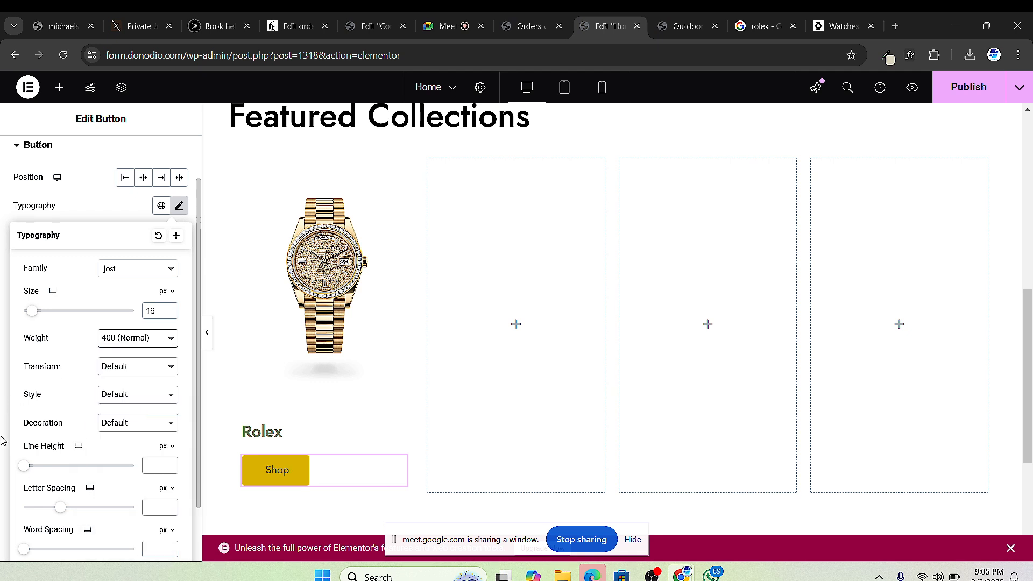
{"action": "left_click", "coordinate": [171, 310]}
{"action": "left_click", "coordinate": [171, 310]}
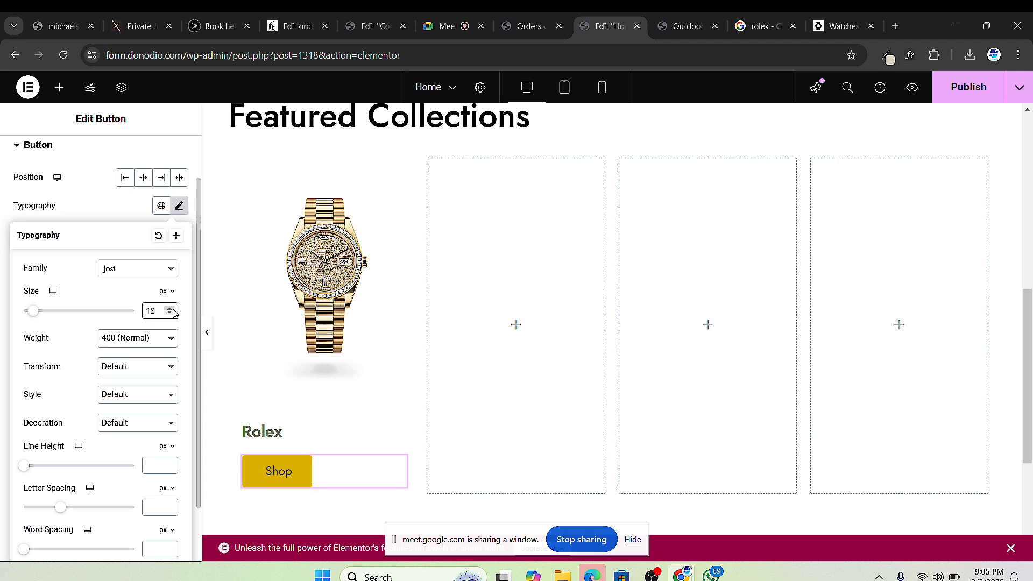
{"action": "left_click", "coordinate": [4, 251]}
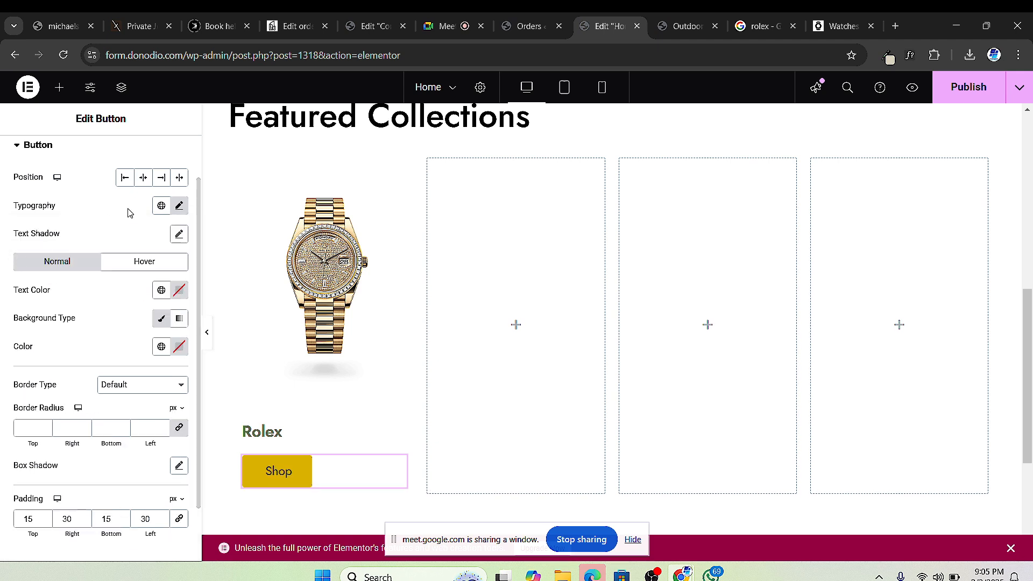
Step: Set the Shop button text colour to #000000
{"action": "scroll", "coordinate": [130, 216], "scroll_direction": "up", "scroll_amount": 1}
{"action": "scroll", "coordinate": [129, 217], "scroll_direction": "down", "scroll_amount": 2}
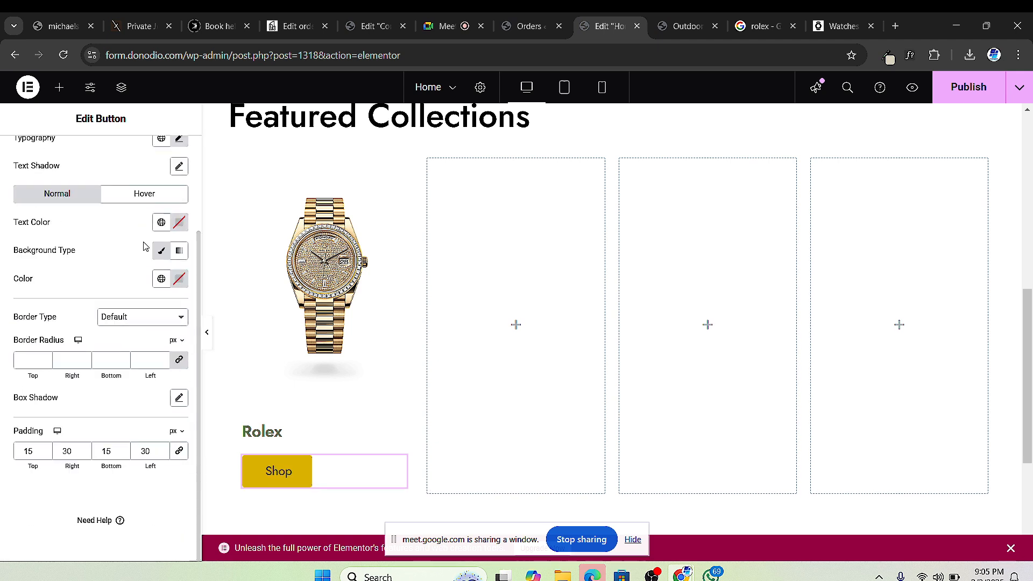
{"action": "left_click", "coordinate": [180, 226]}
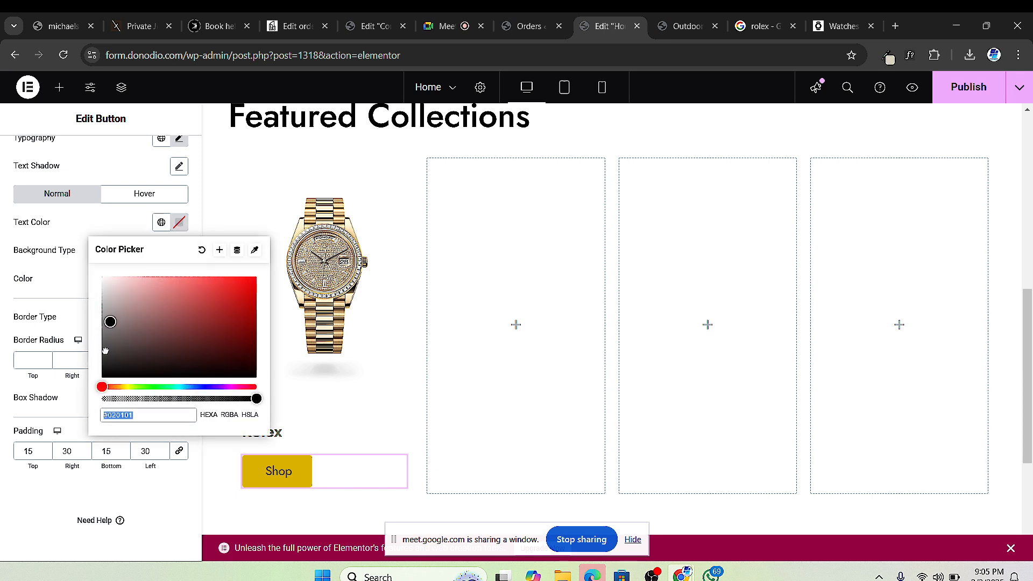
{"action": "type", "text": "#000000"}
{"action": "left_click", "coordinate": [2, 419]}
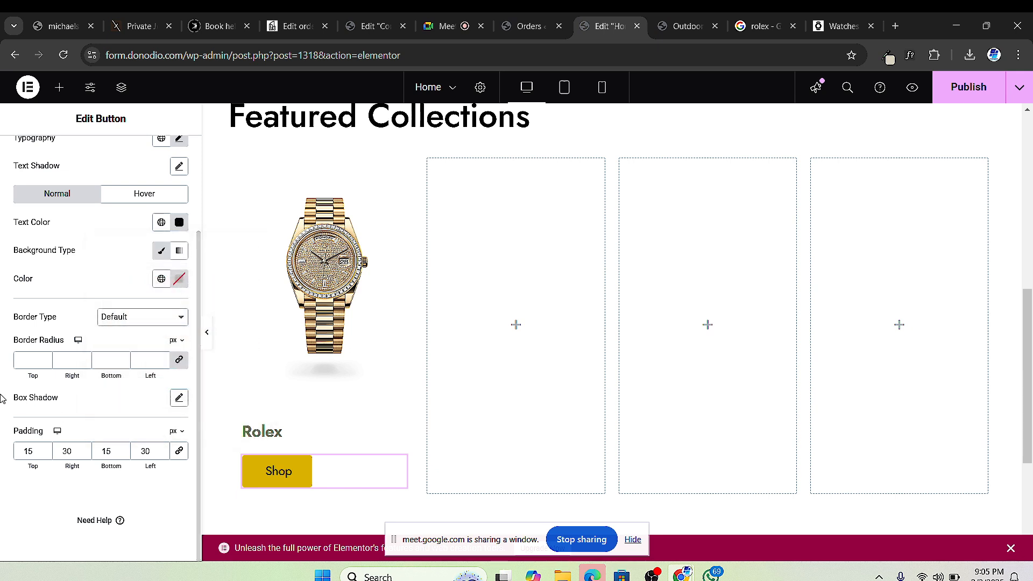
Step: Make the button's background colour fully transparent
{"action": "left_click", "coordinate": [163, 255]}
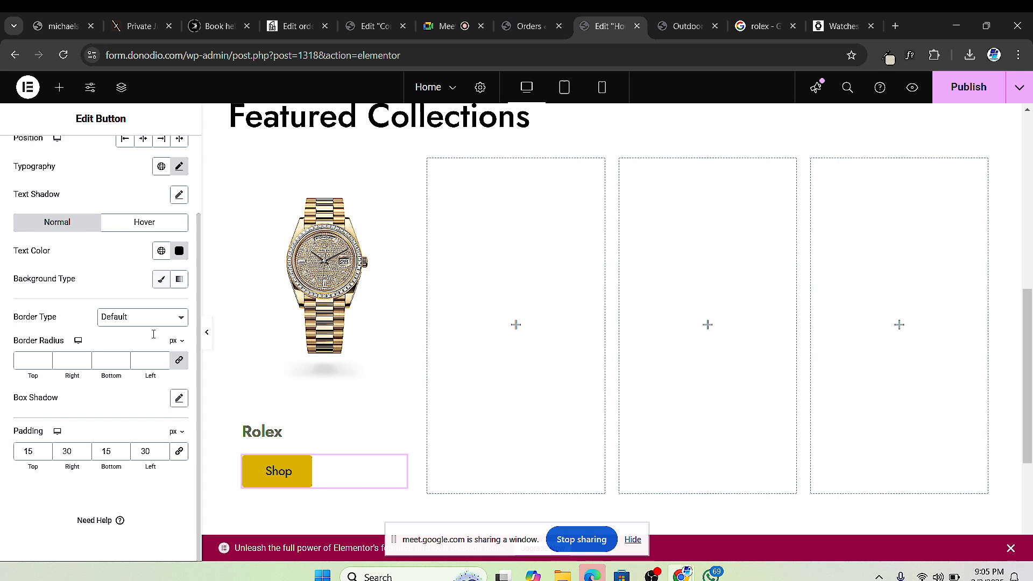
{"action": "left_click", "coordinate": [161, 279]}
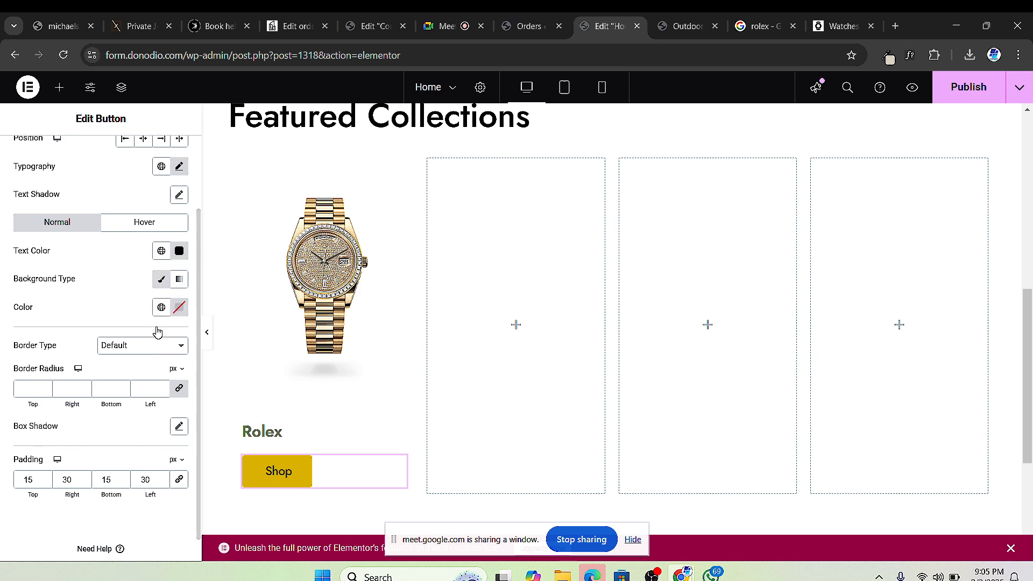
{"action": "left_click", "coordinate": [176, 308]}
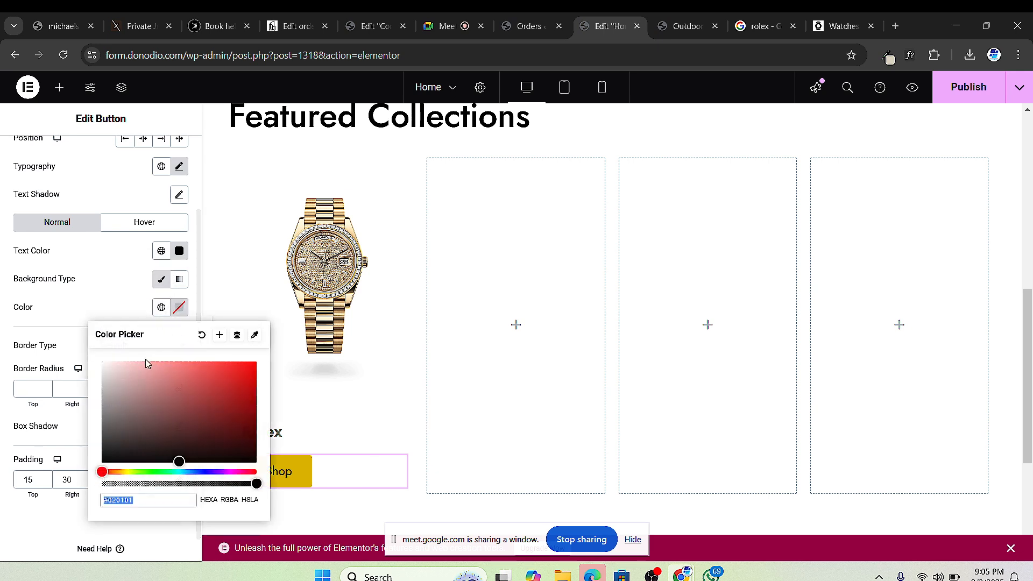
{"action": "left_click", "coordinate": [119, 482]}
{"action": "left_click", "coordinate": [177, 308]}
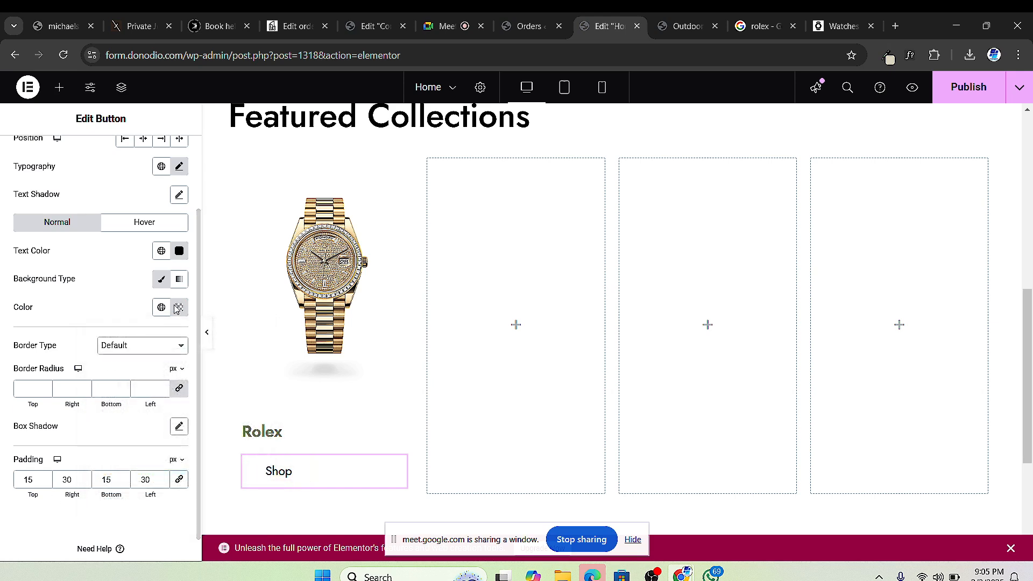
Step: Give the button a 1 px solid black border
{"action": "left_click", "coordinate": [164, 347]}
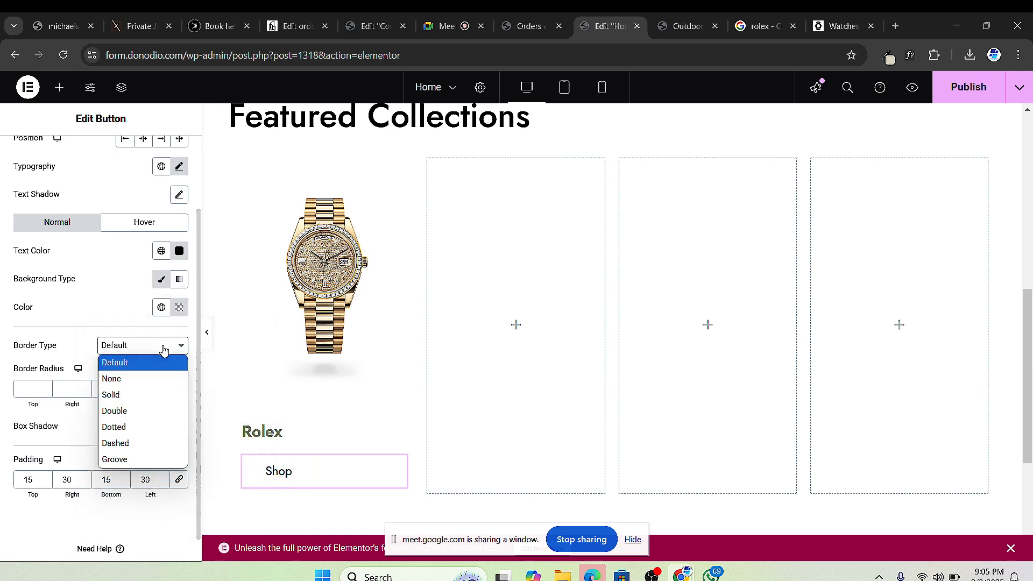
{"action": "left_click", "coordinate": [147, 396]}
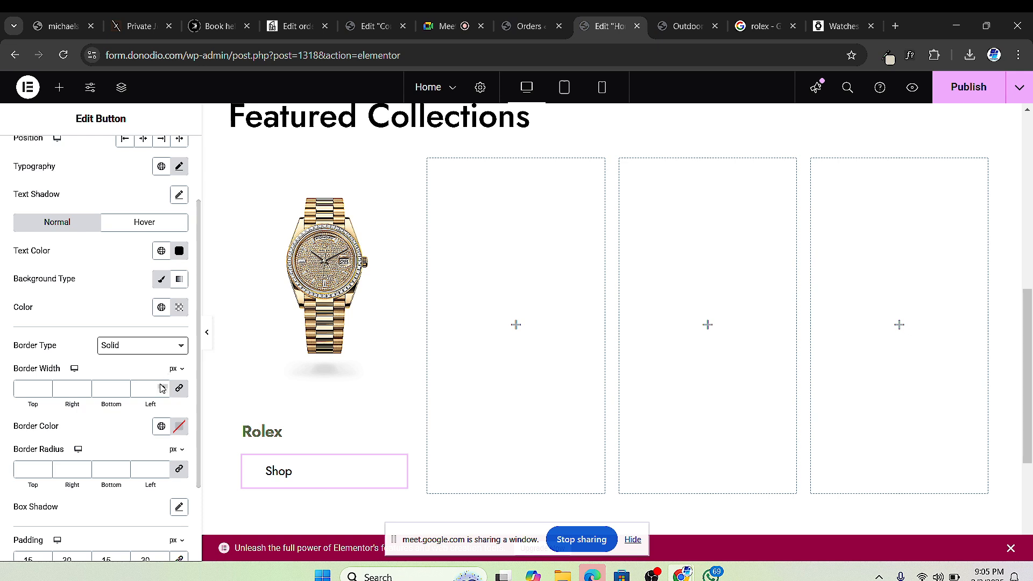
{"action": "left_click", "coordinate": [163, 387]}
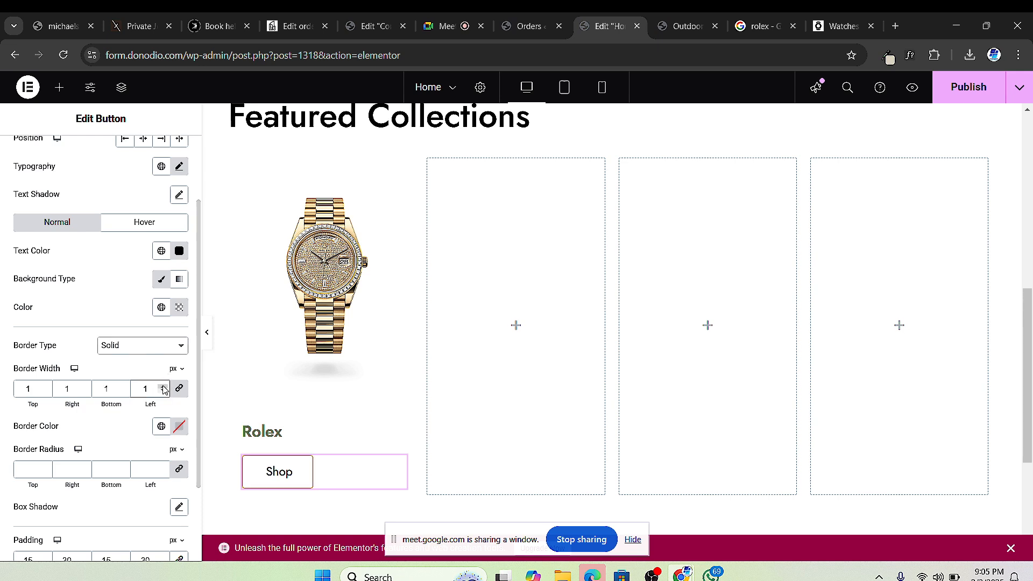
{"action": "left_click", "coordinate": [163, 386]}
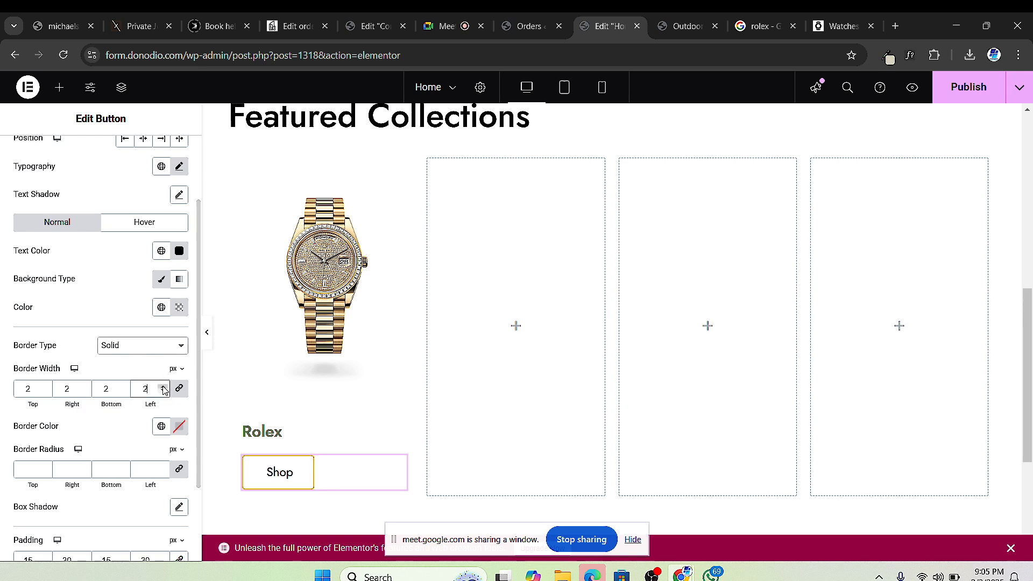
{"action": "left_click", "coordinate": [176, 429]}
{"action": "left_click_drag", "start_coordinate": [123, 349], "coordinate": [76, 369]}
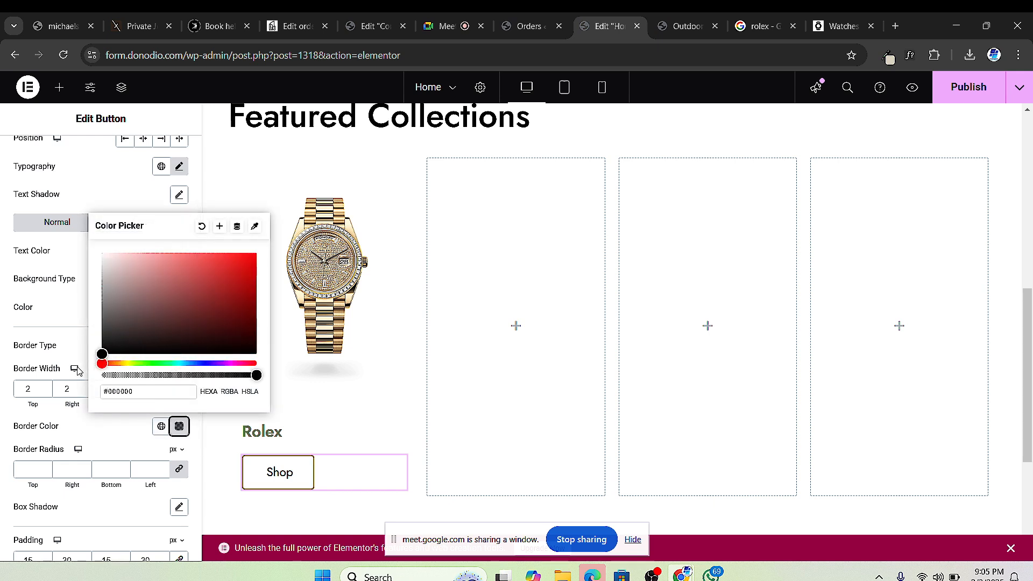
{"action": "left_click", "coordinate": [3, 422]}
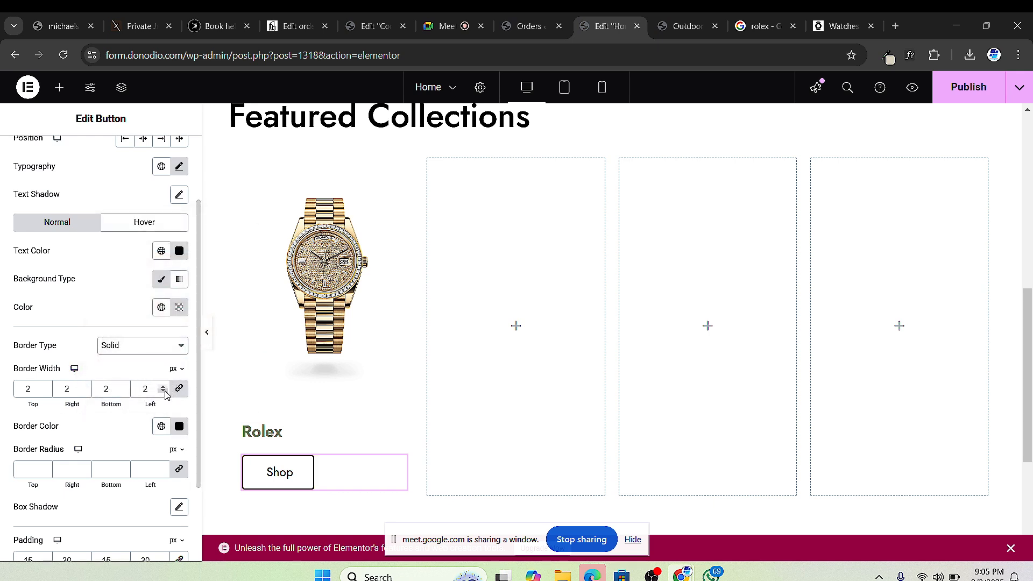
{"action": "left_click", "coordinate": [163, 392]}
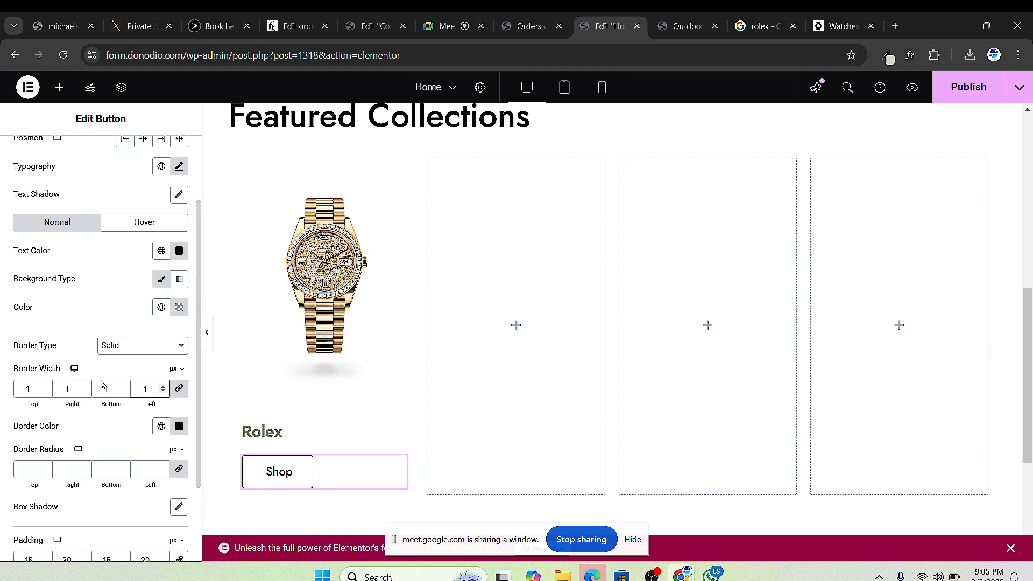
Step: Reduce the button's top and bottom padding to 13 px and publish the page
{"action": "scroll", "coordinate": [93, 443], "scroll_direction": "down", "scroll_amount": 3}
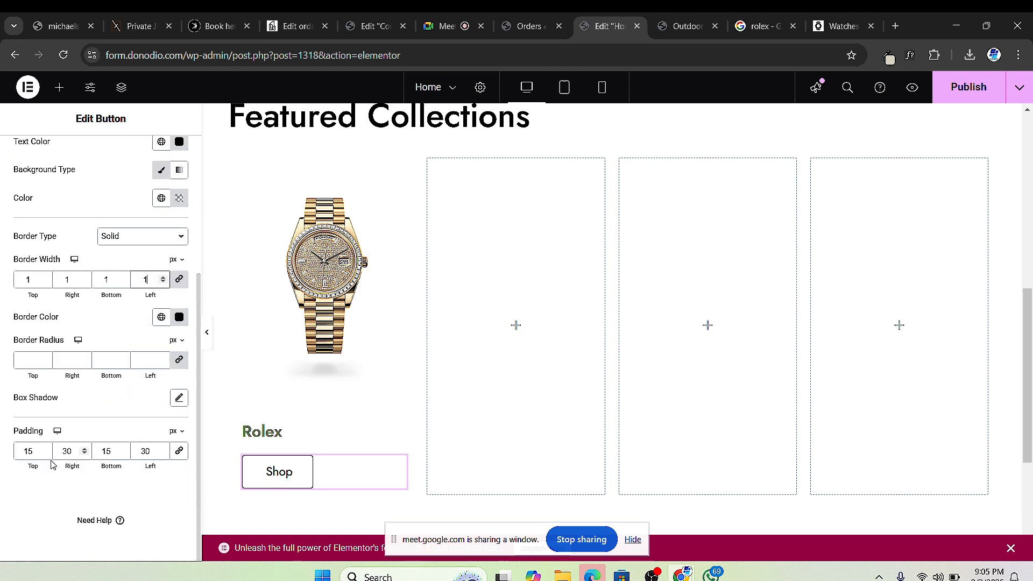
{"action": "left_click", "coordinate": [47, 455]}
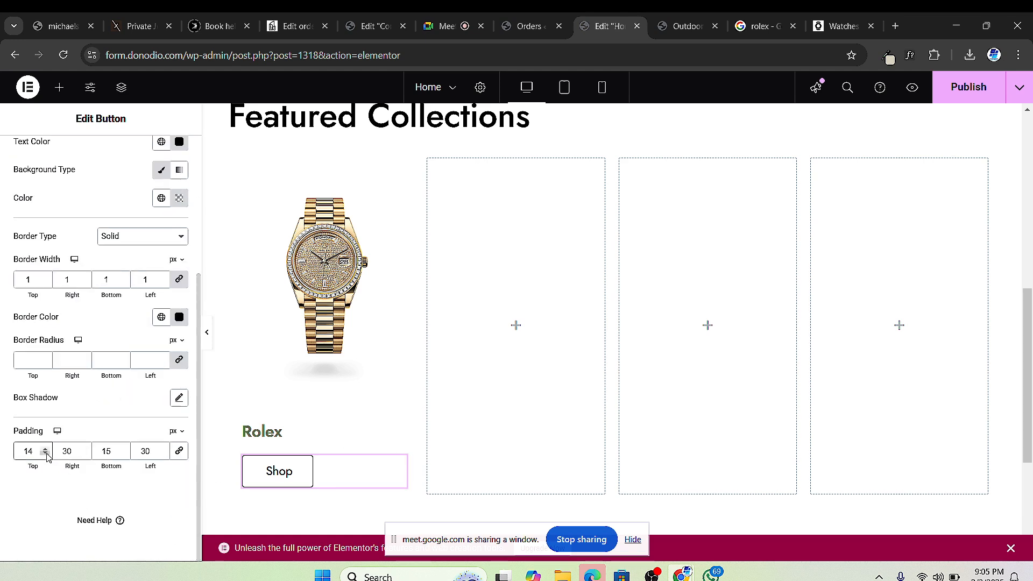
{"action": "left_click", "coordinate": [46, 455]}
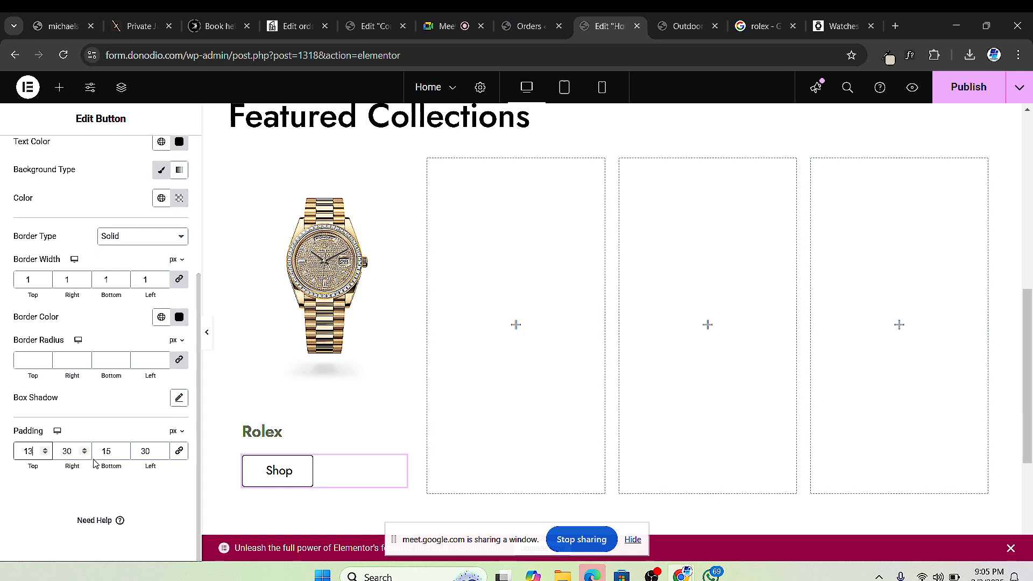
{"action": "left_click", "coordinate": [124, 455]}
{"action": "left_click", "coordinate": [123, 455]}
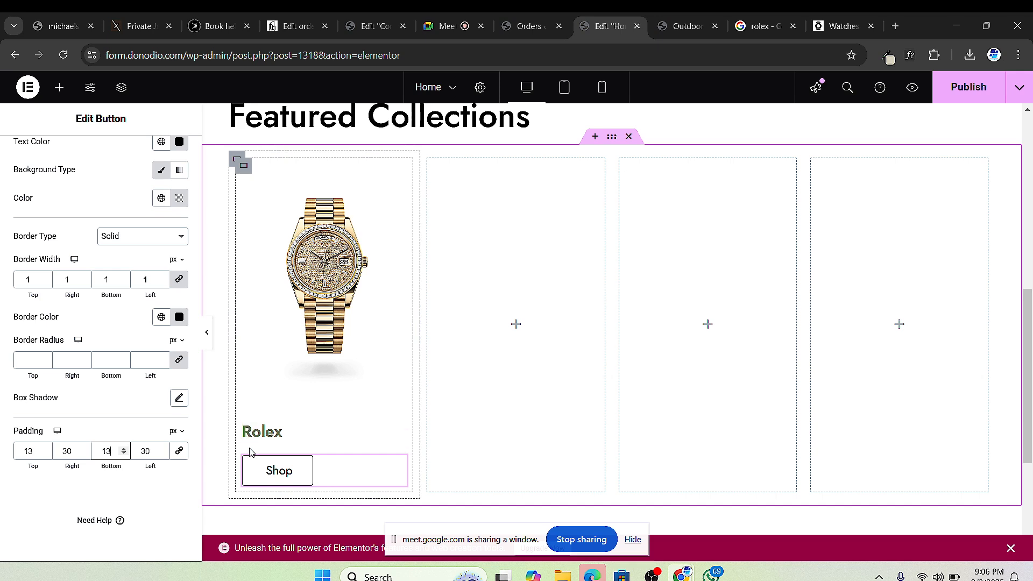
{"action": "left_click", "coordinate": [244, 169]}
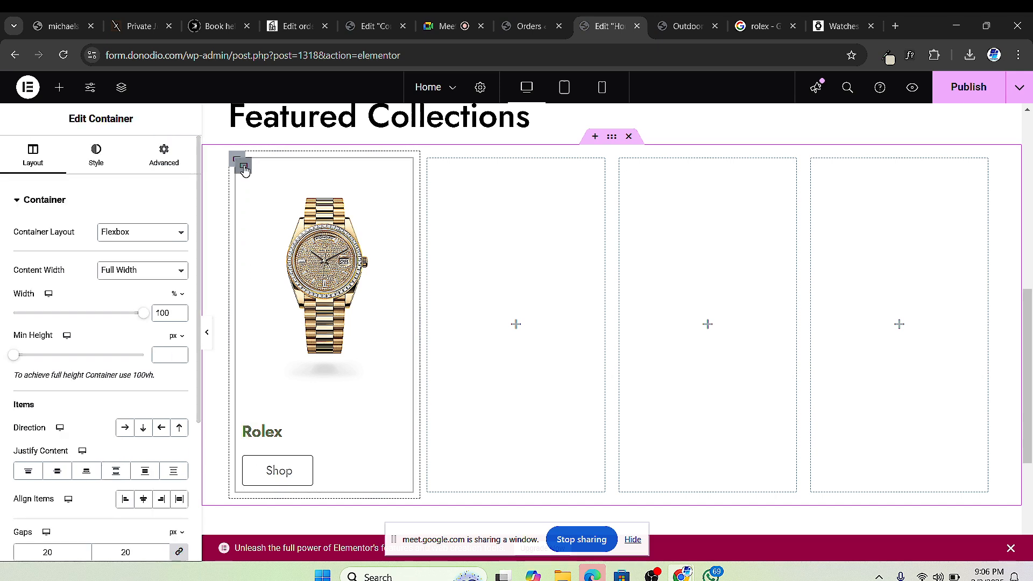
{"action": "left_click", "coordinate": [968, 88]}
Step: Check the Watchshop site, Contact Us and Orders tabs, then return to the Home page editor
{"action": "left_click", "coordinate": [838, 26]}
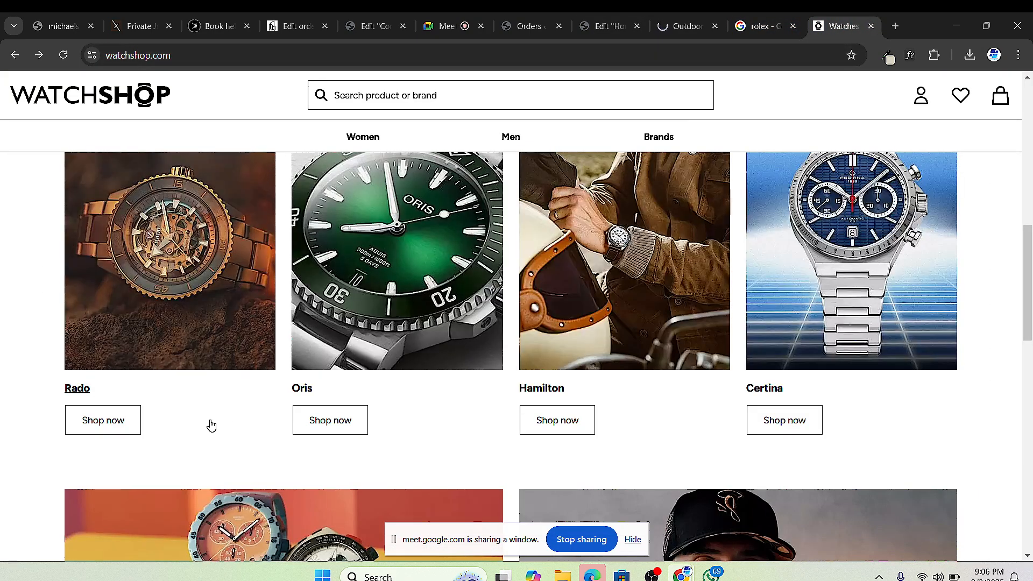
{"action": "scroll", "coordinate": [224, 369], "scroll_direction": "down", "scroll_amount": 5}
{"action": "scroll", "coordinate": [436, 285], "scroll_direction": "up", "scroll_amount": 8}
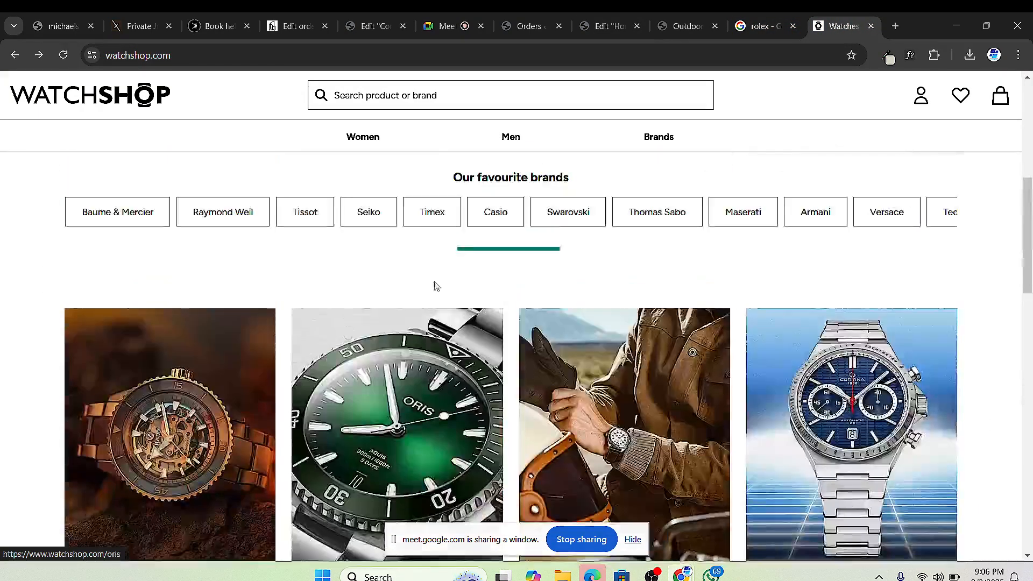
{"action": "left_click", "coordinate": [371, 26]}
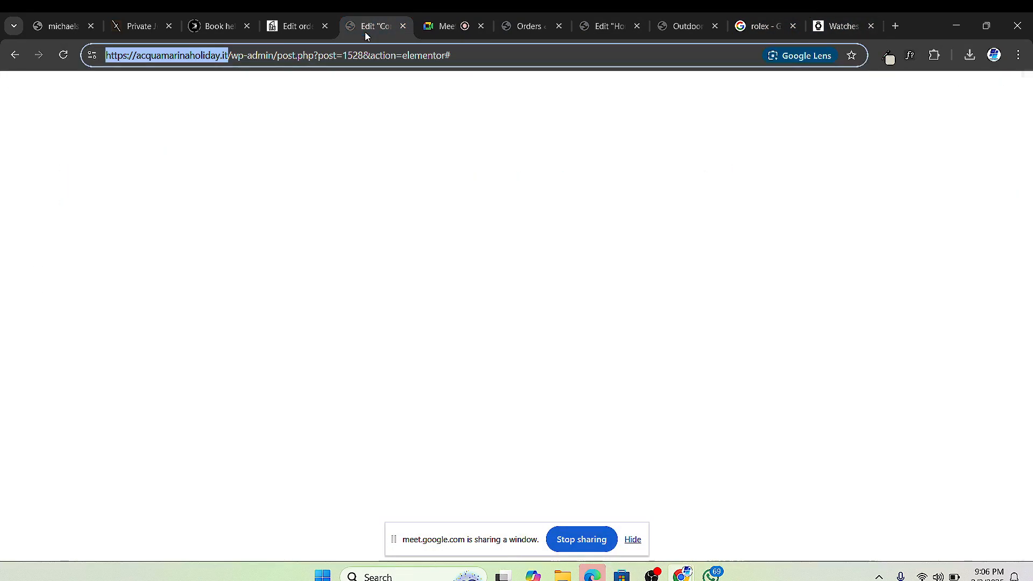
{"action": "left_click", "coordinate": [527, 26]}
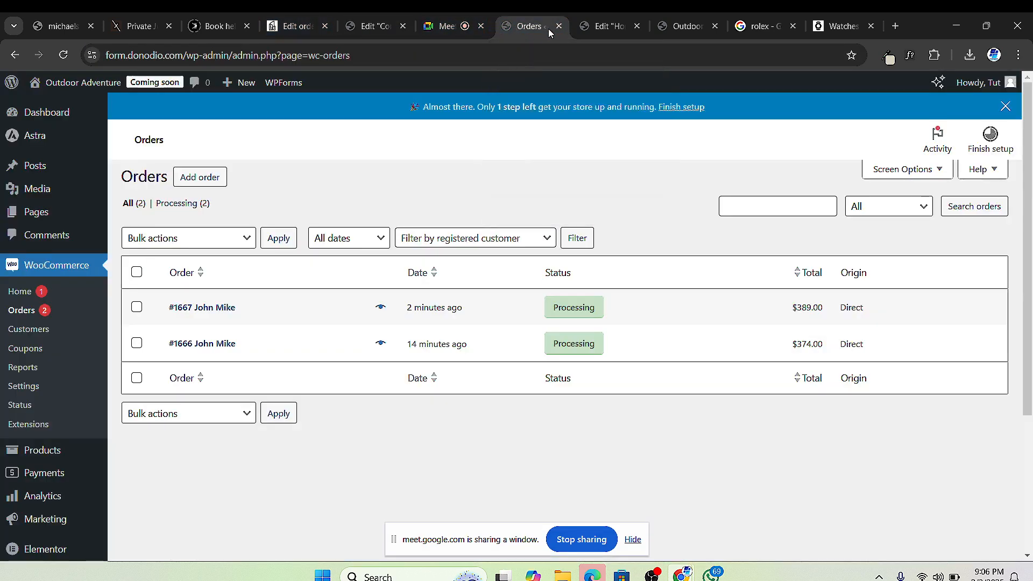
{"action": "left_click", "coordinate": [583, 24]}
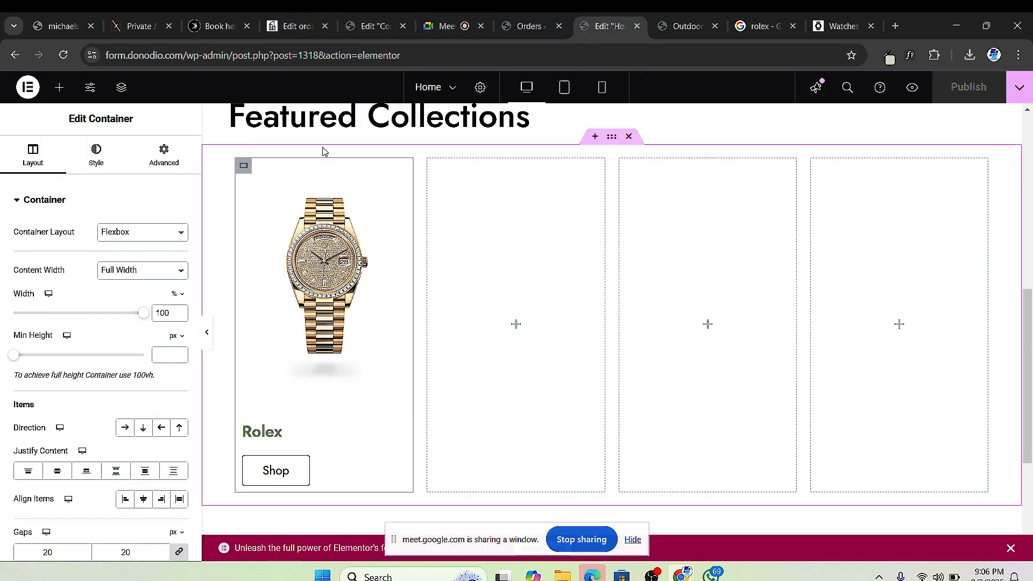
Step: Give the Rolex image a solid border 1 px wide on all sides
{"action": "left_click", "coordinate": [399, 173]}
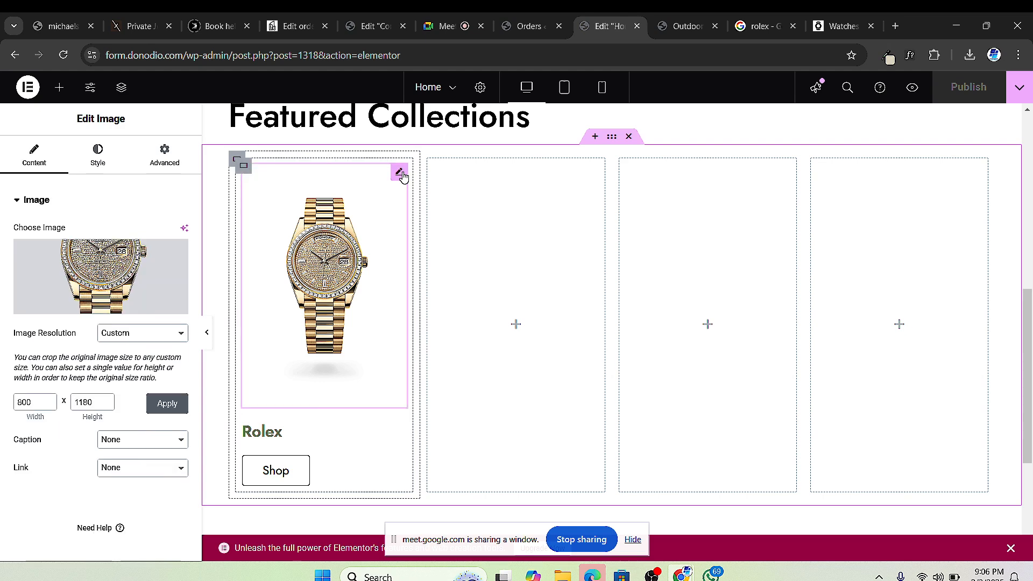
{"action": "left_click", "coordinate": [90, 161]}
{"action": "scroll", "coordinate": [92, 439], "scroll_direction": "down", "scroll_amount": 2}
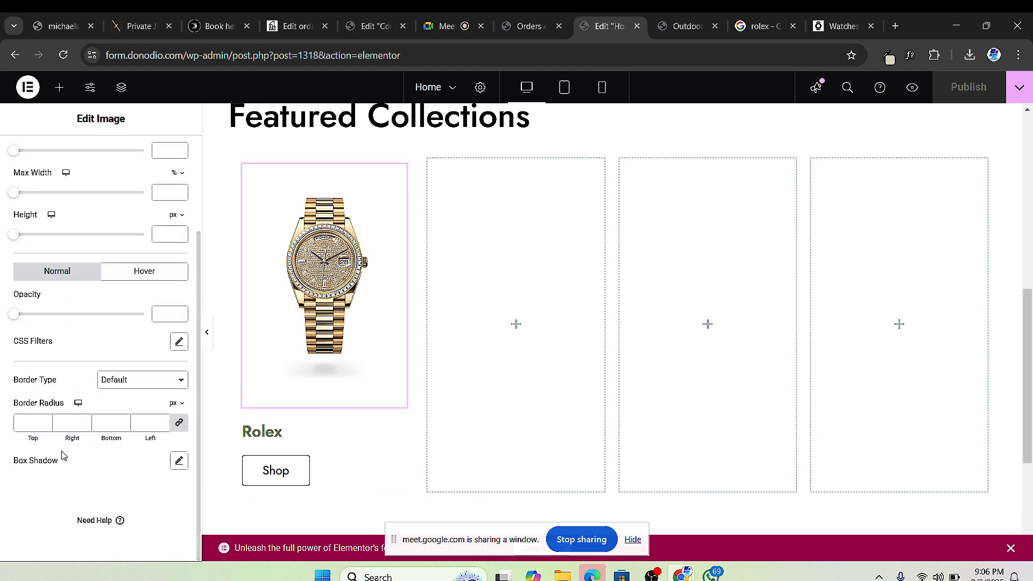
{"action": "scroll", "coordinate": [45, 319], "scroll_direction": "up", "scroll_amount": 1}
{"action": "scroll", "coordinate": [71, 382], "scroll_direction": "down", "scroll_amount": 1}
{"action": "left_click", "coordinate": [136, 382]}
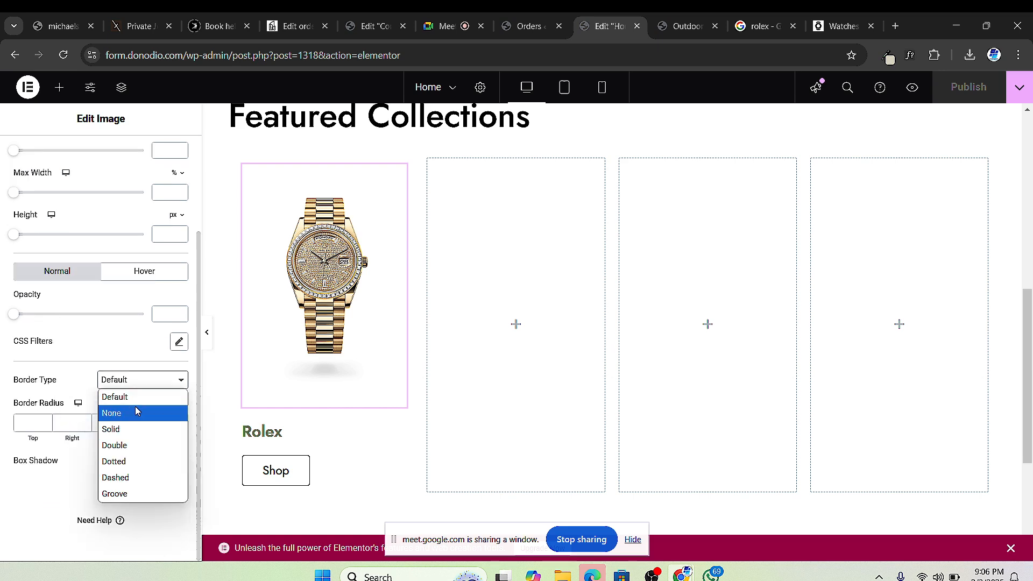
{"action": "left_click", "coordinate": [137, 414]}
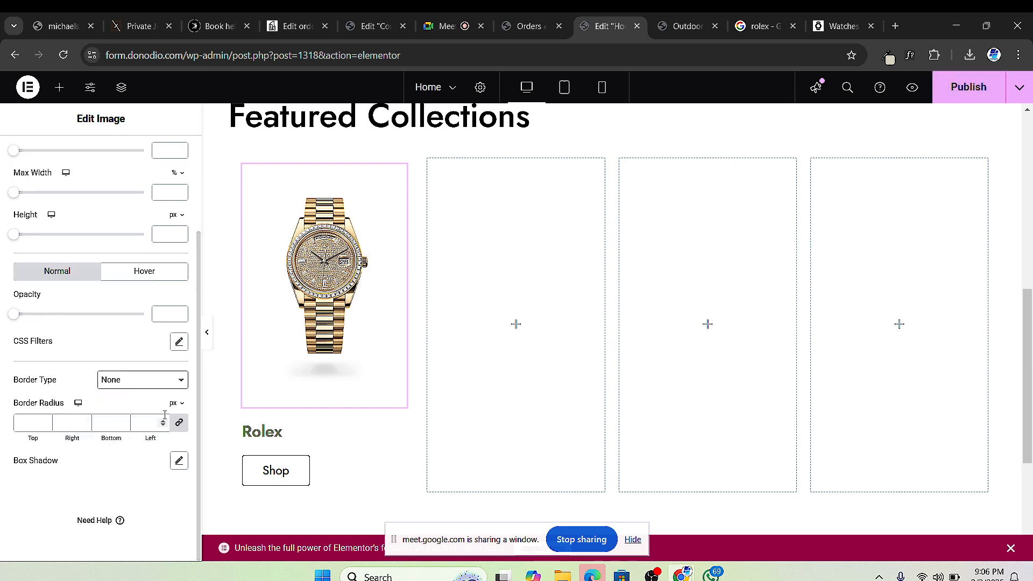
{"action": "left_click", "coordinate": [156, 385]}
{"action": "left_click", "coordinate": [151, 422]}
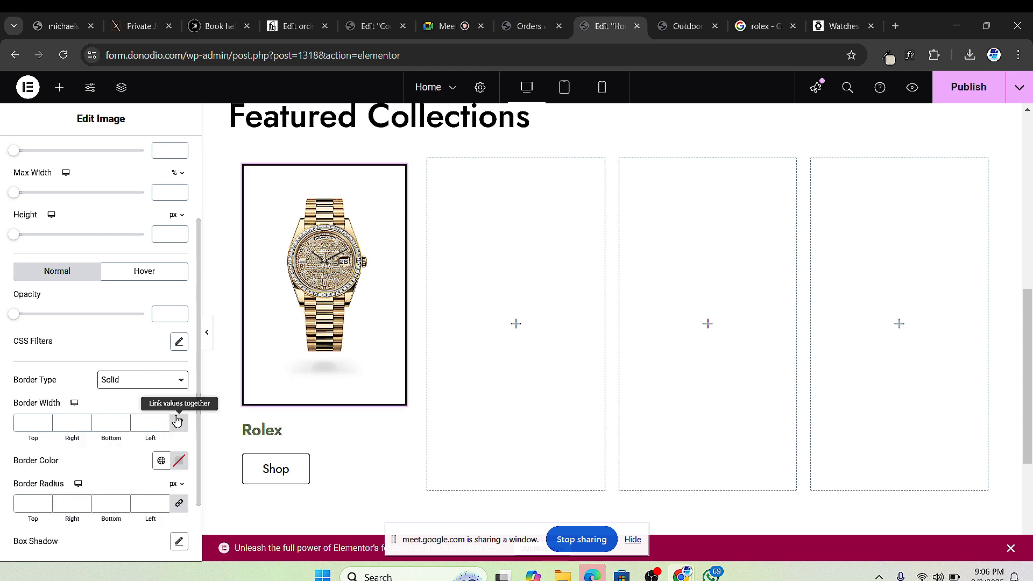
{"action": "type", "text": "1"}
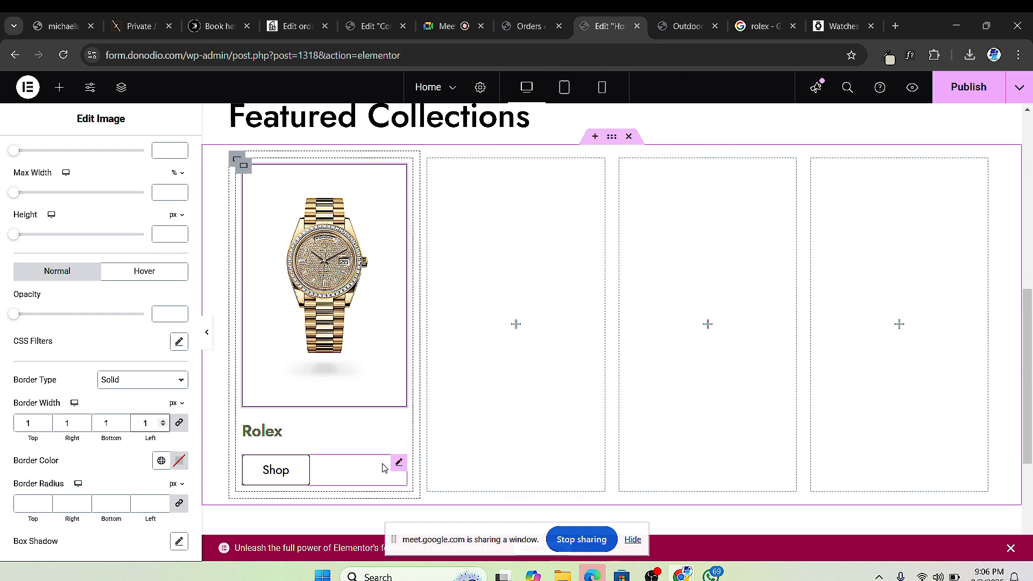
{"action": "left_click", "coordinate": [329, 463]}
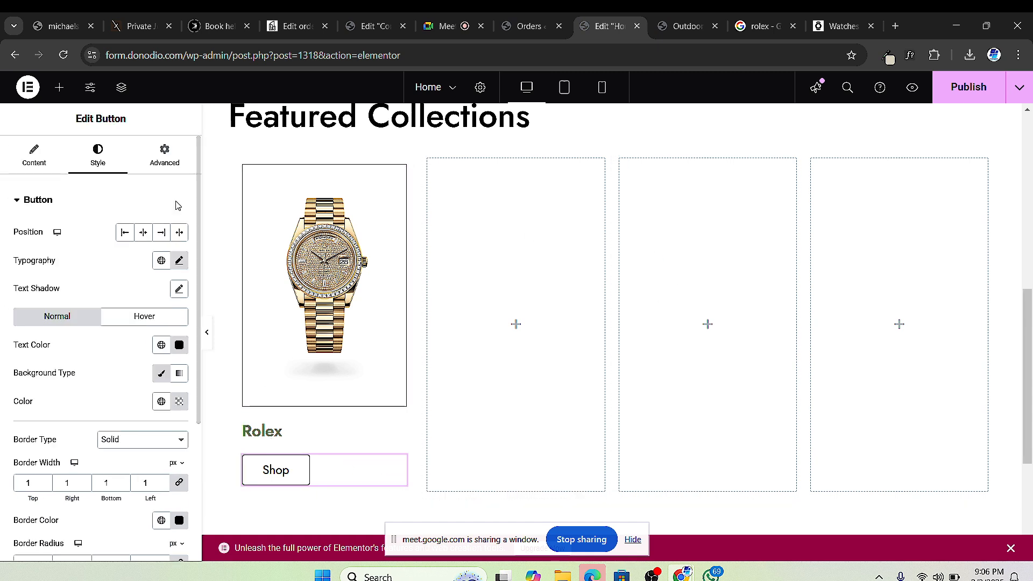
Step: Unlink the Shop button's margin and set its top margin to -10 px
{"action": "left_click", "coordinate": [165, 156]}
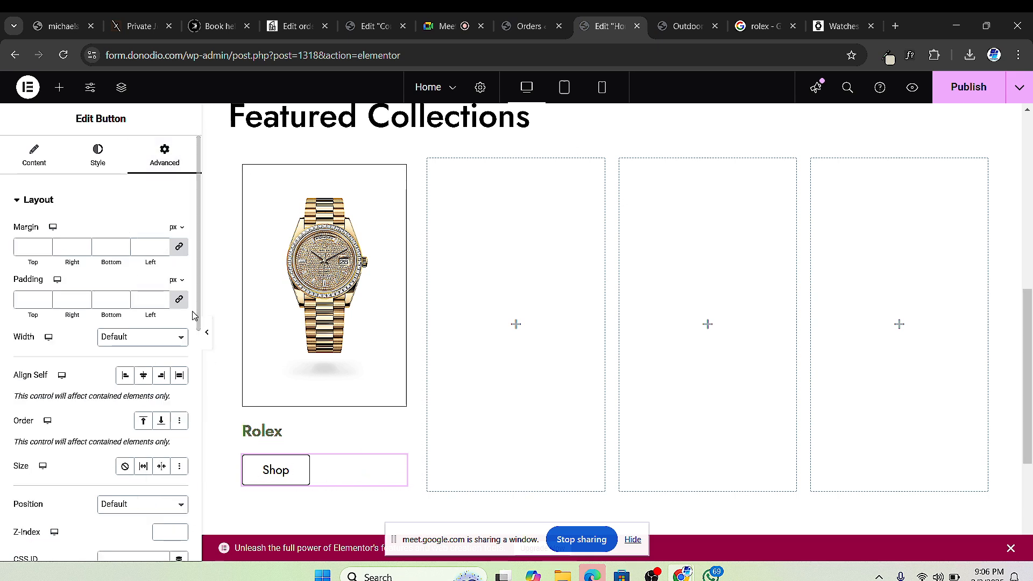
{"action": "left_click", "coordinate": [180, 247]}
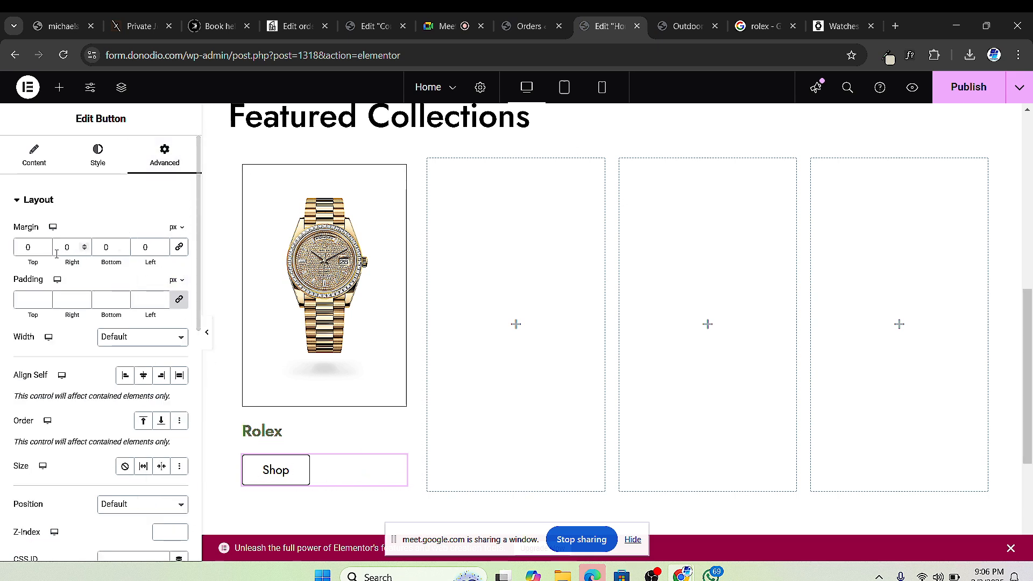
{"action": "left_click_drag", "start_coordinate": [45, 250], "coordinate": [45, 250]}
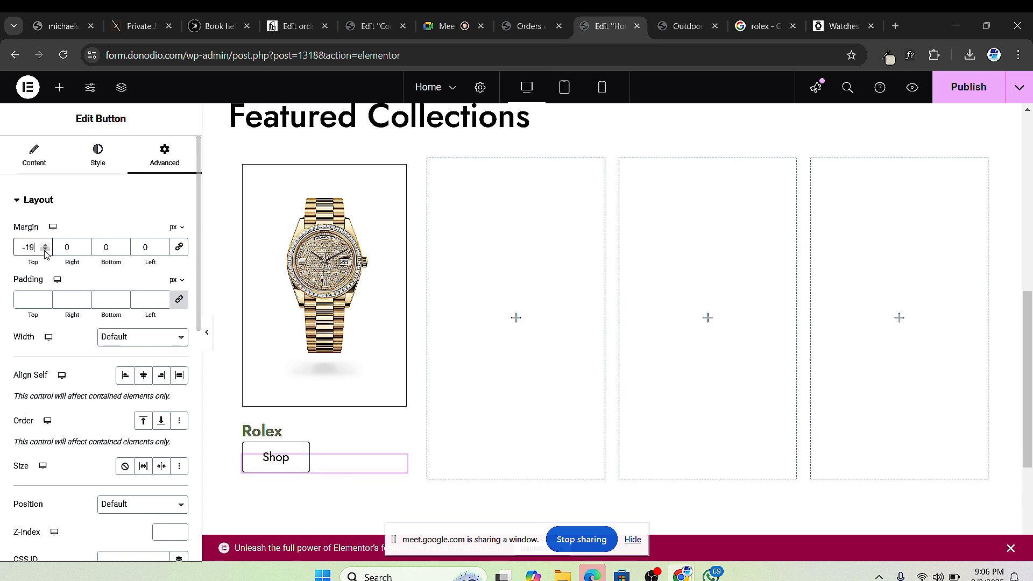
{"action": "left_click_drag", "start_coordinate": [46, 246], "coordinate": [46, 246]}
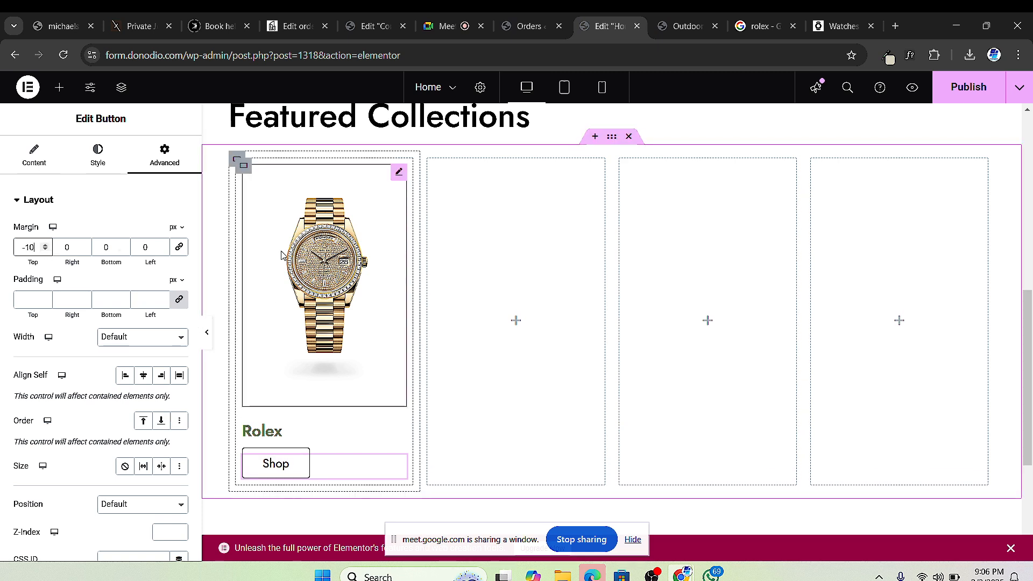
Step: Change the Rolex heading's text colour to black
{"action": "left_click", "coordinate": [236, 162]}
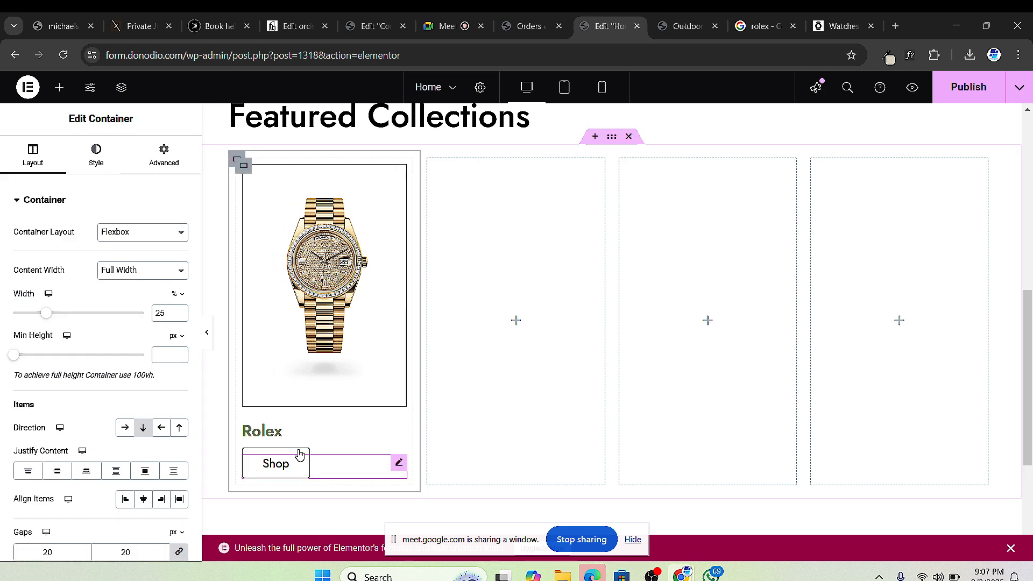
{"action": "left_click", "coordinate": [260, 438]}
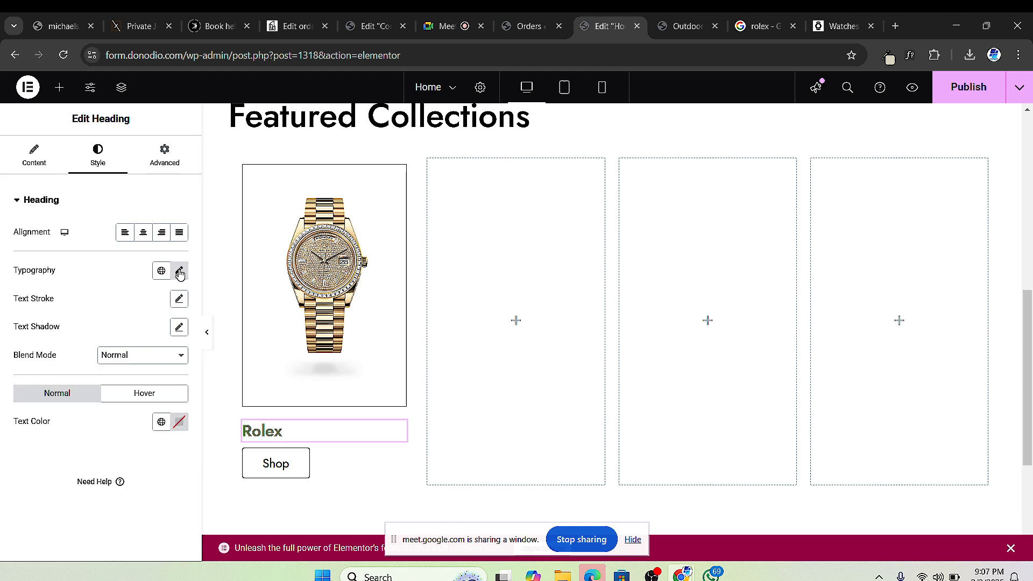
{"action": "left_click", "coordinate": [180, 423]}
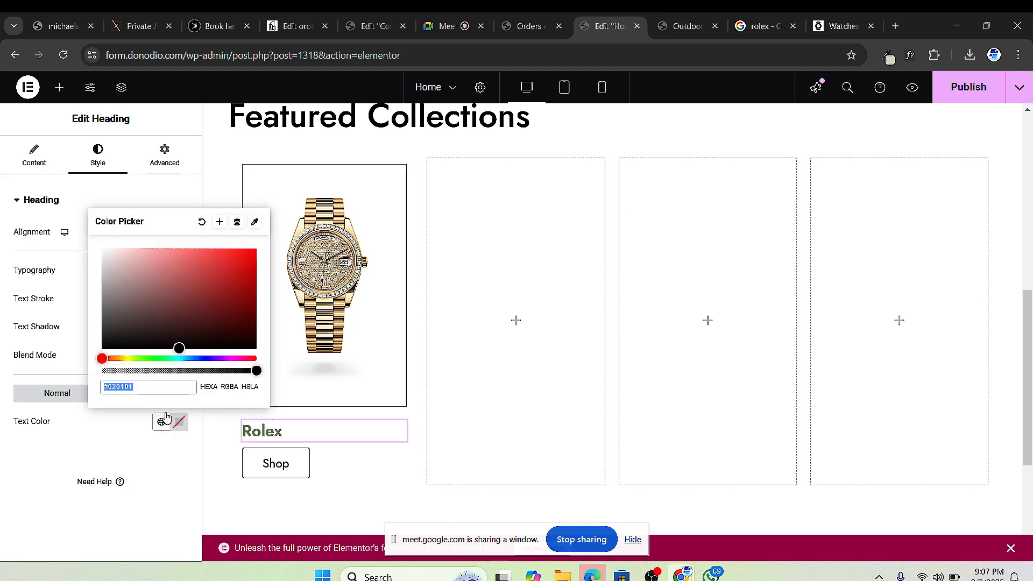
{"action": "left_click_drag", "start_coordinate": [121, 331], "coordinate": [69, 382]}
{"action": "left_click", "coordinate": [28, 461]}
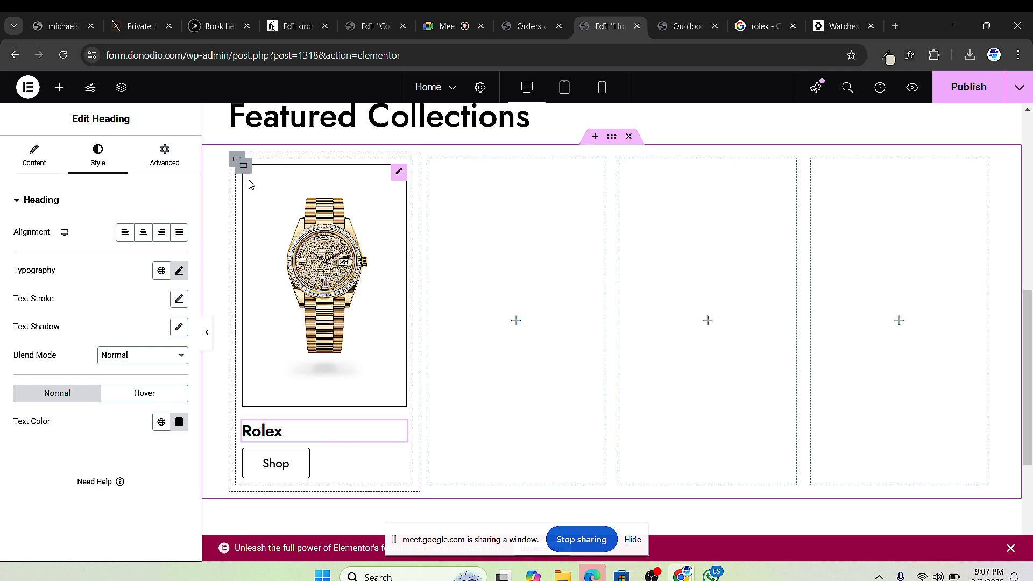
{"action": "left_click", "coordinate": [237, 159]}
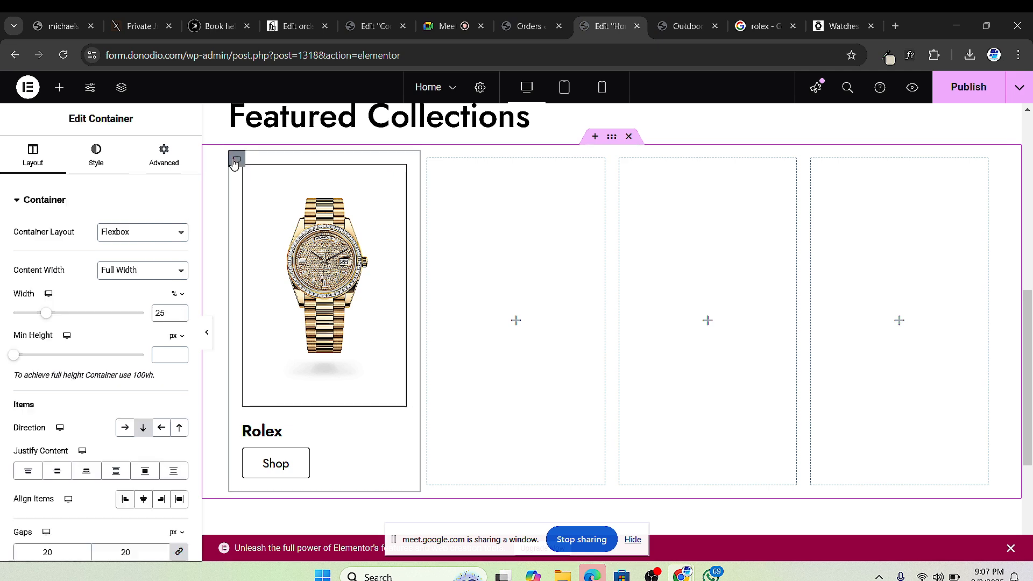
Step: Duplicate the Rolex card and delete one empty column
{"action": "right_click", "coordinate": [247, 168]}
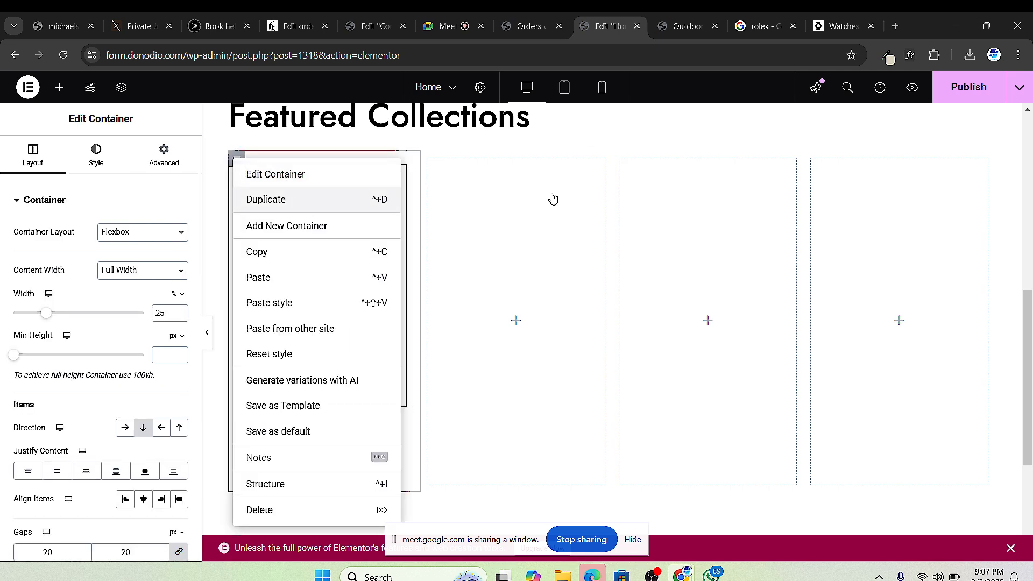
{"action": "key", "text": "ctrl+d"}
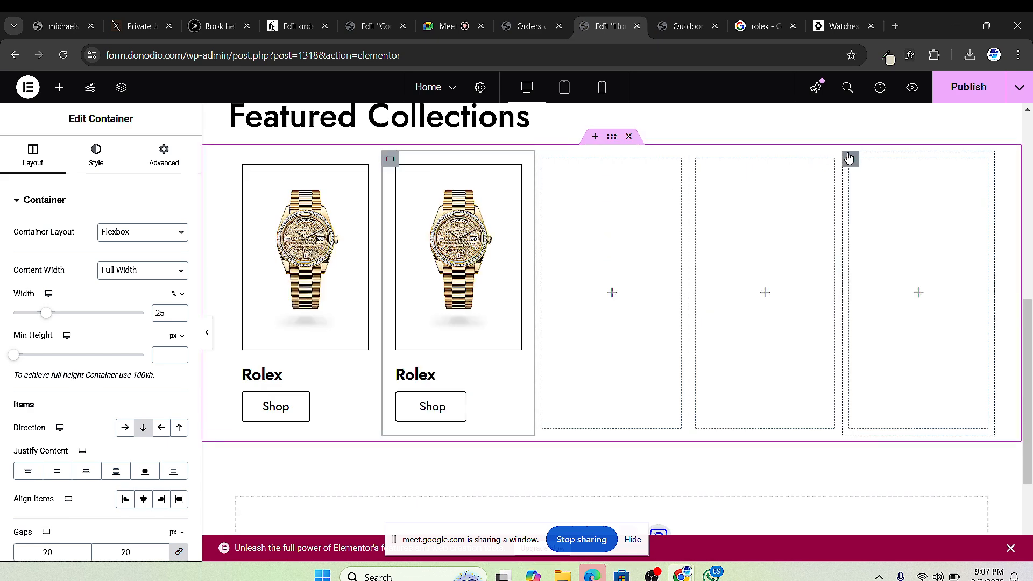
{"action": "right_click", "coordinate": [848, 158]}
{"action": "left_click", "coordinate": [880, 501]}
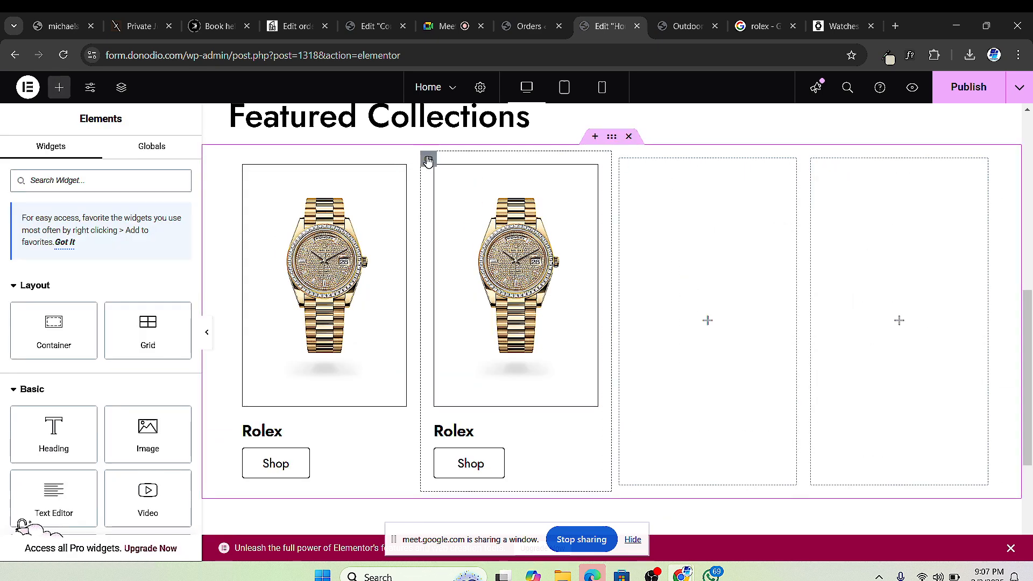
Step: Duplicate the second card and delete the leftover empty columns, leaving four Rolex cards
{"action": "left_click", "coordinate": [428, 160]}
{"action": "right_click", "coordinate": [428, 160]}
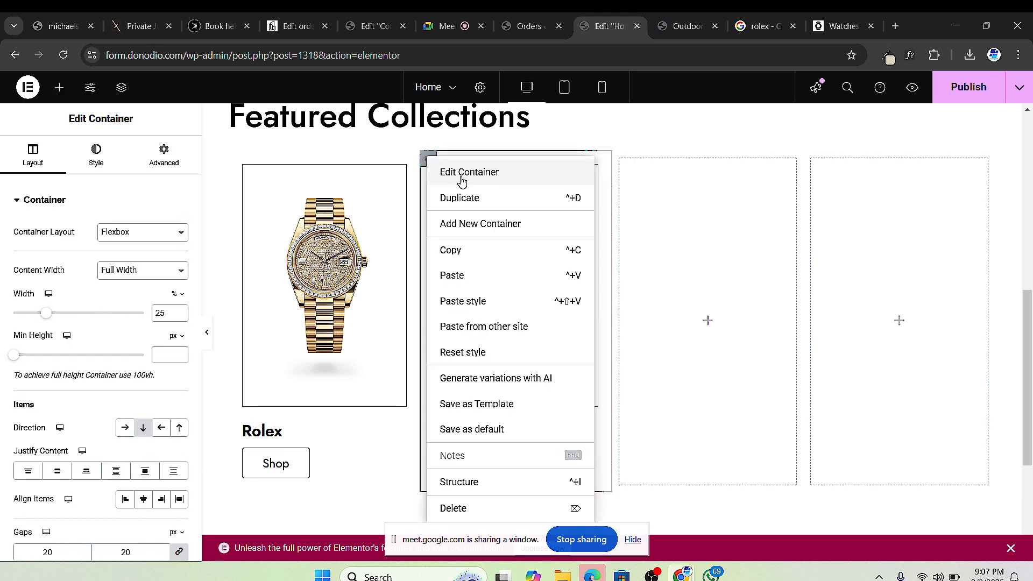
{"action": "left_click", "coordinate": [477, 199]}
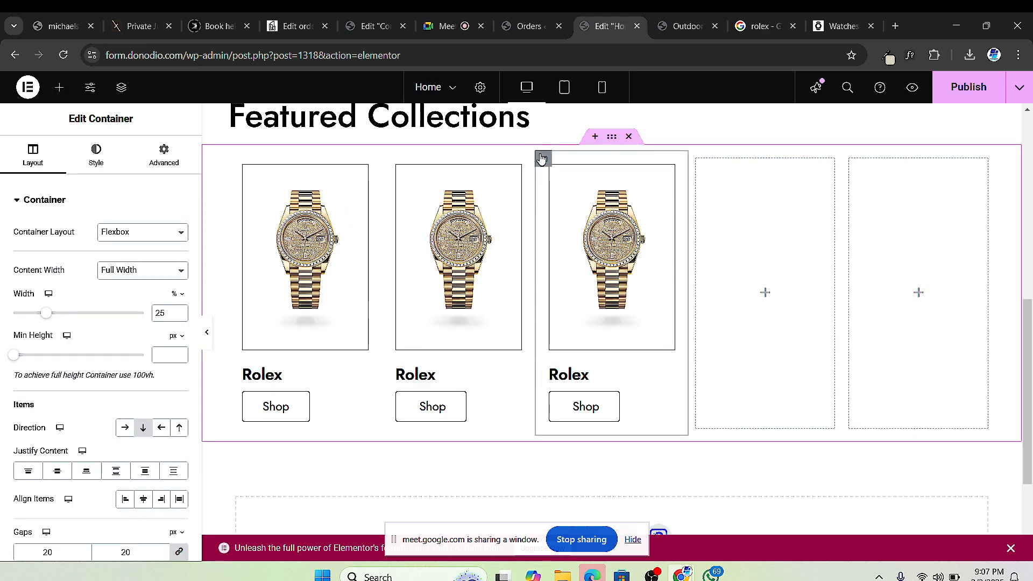
{"action": "right_click", "coordinate": [541, 158]}
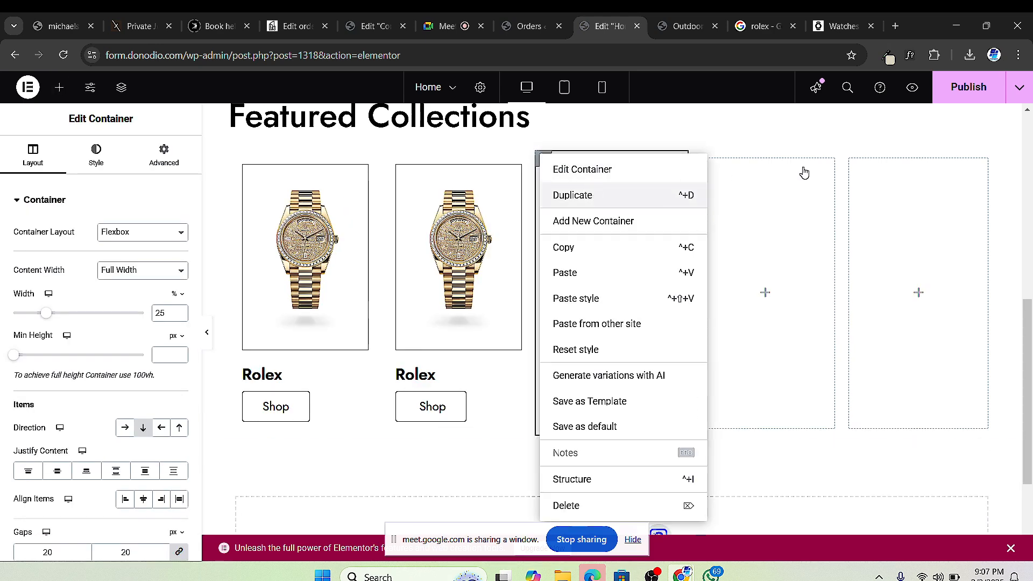
{"action": "right_click", "coordinate": [875, 159]}
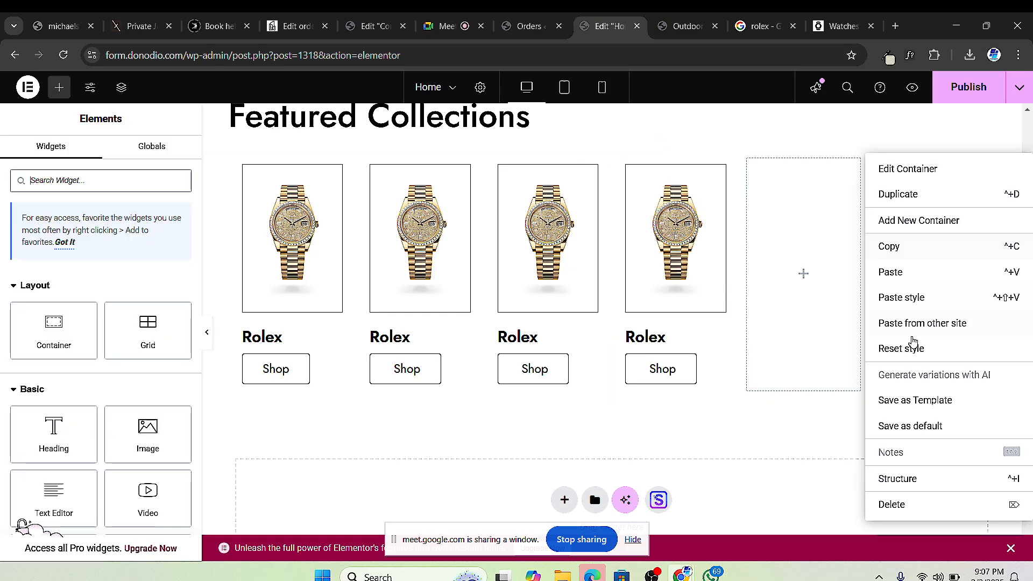
{"action": "left_click", "coordinate": [902, 503]}
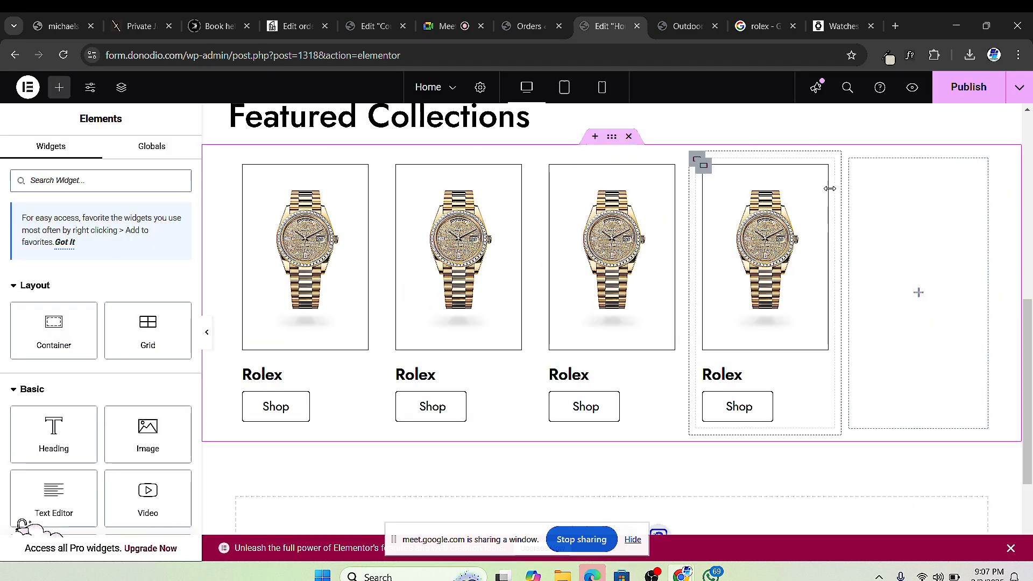
{"action": "right_click", "coordinate": [850, 160]}
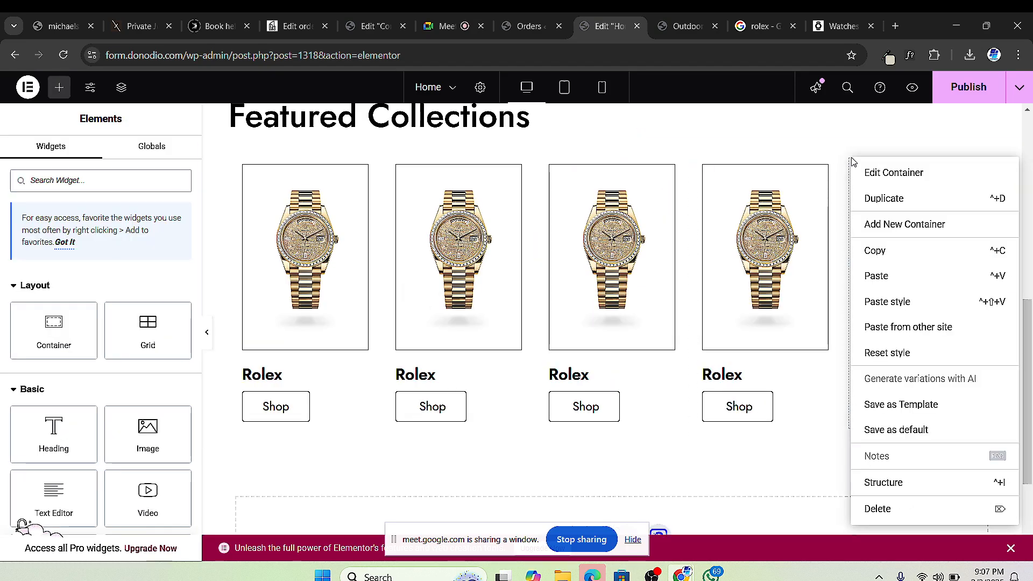
{"action": "left_click", "coordinate": [898, 506]}
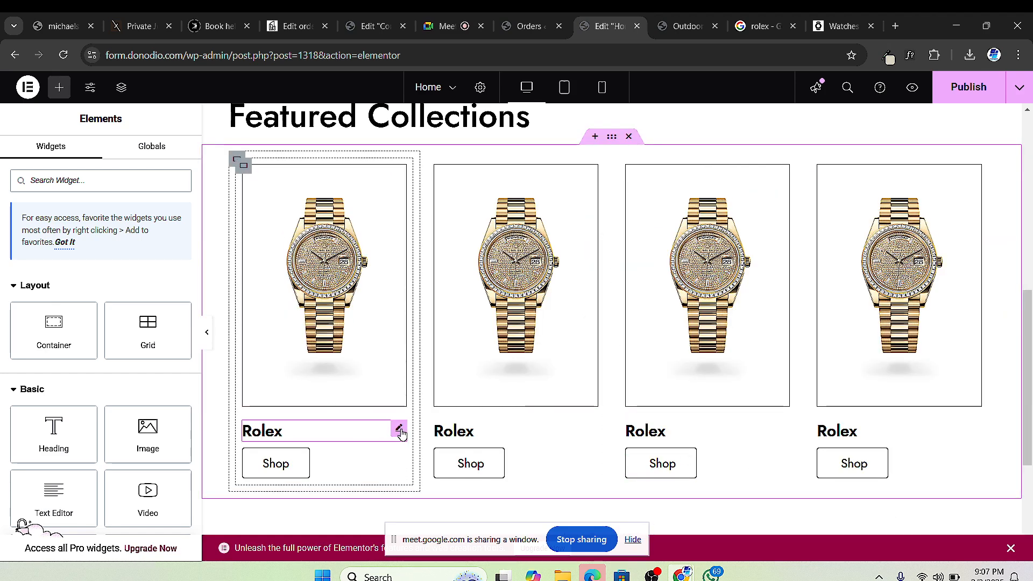
{"action": "left_click", "coordinate": [399, 430]}
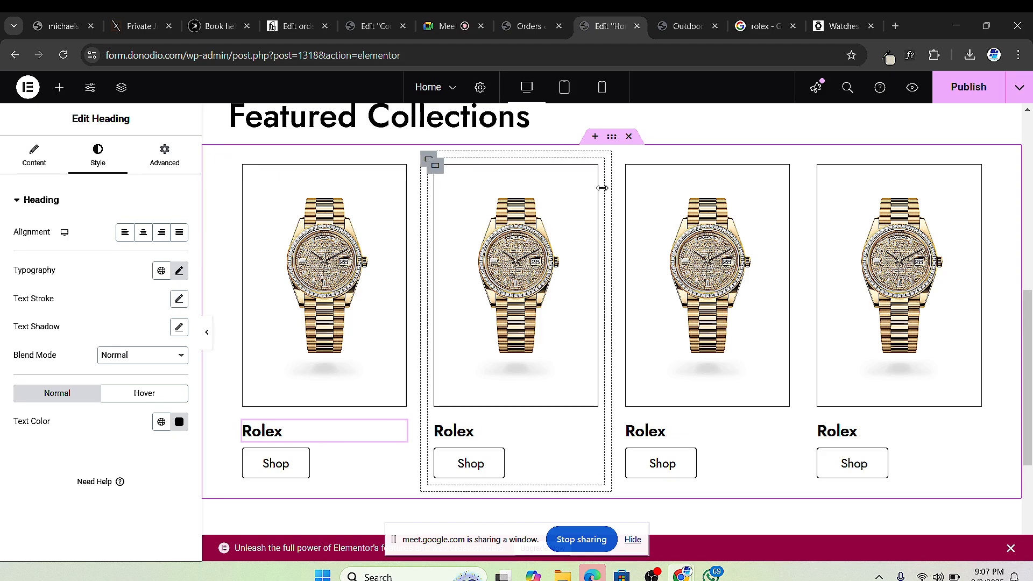
Step: Replace the Google Images 'rolex' query with a 'patek philippe' search
{"action": "left_click", "coordinate": [759, 26]}
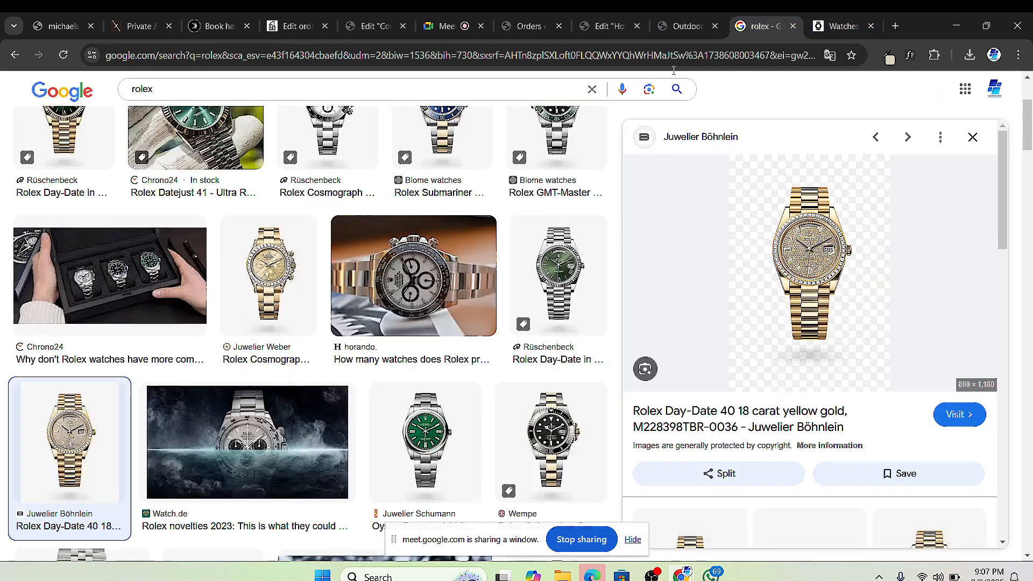
{"action": "scroll", "coordinate": [193, 107], "scroll_direction": "up", "scroll_amount": 3}
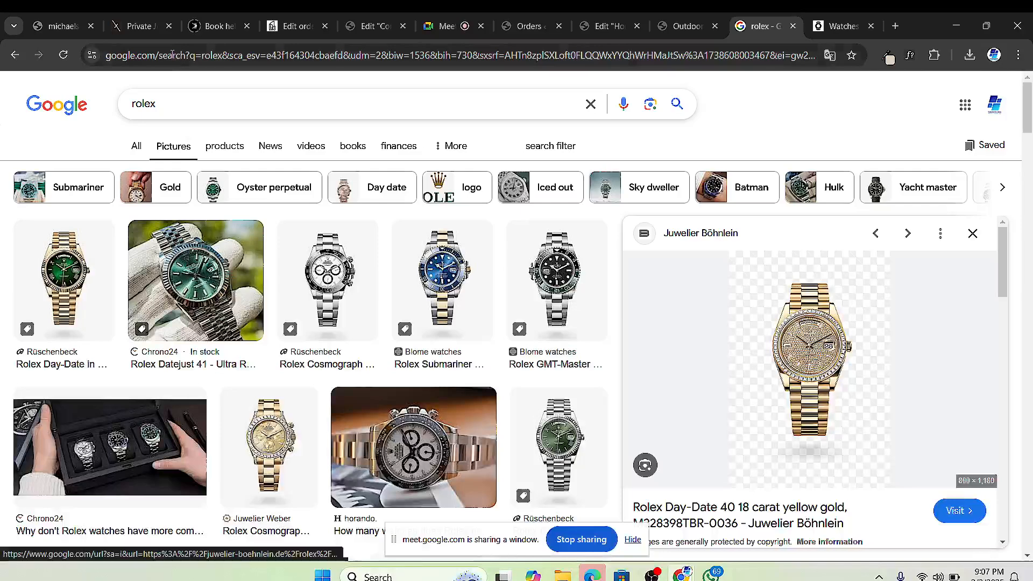
{"action": "left_click", "coordinate": [168, 101]}
{"action": "double_click", "coordinate": [166, 103]}
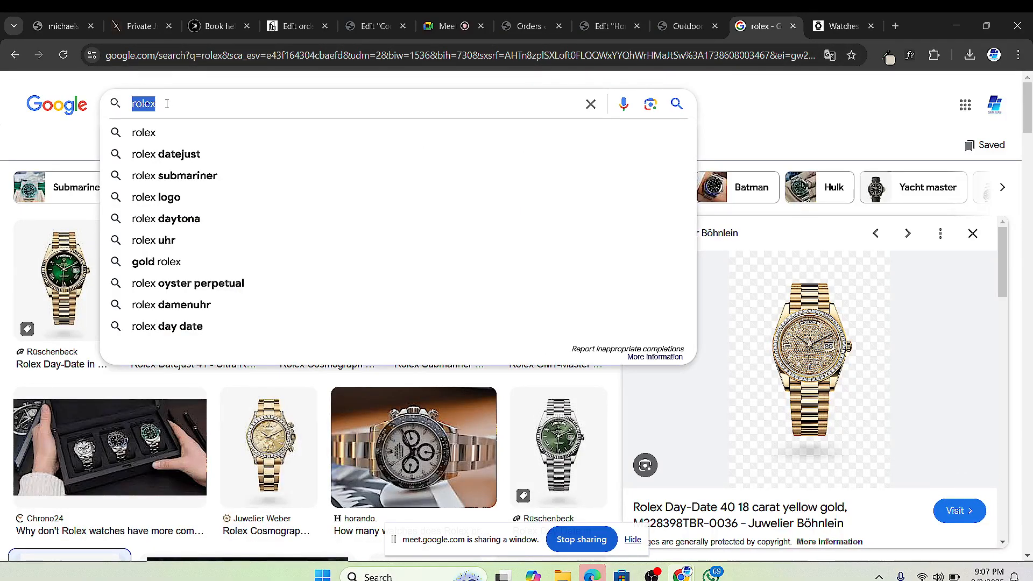
{"action": "type", "text": "Ptek"}
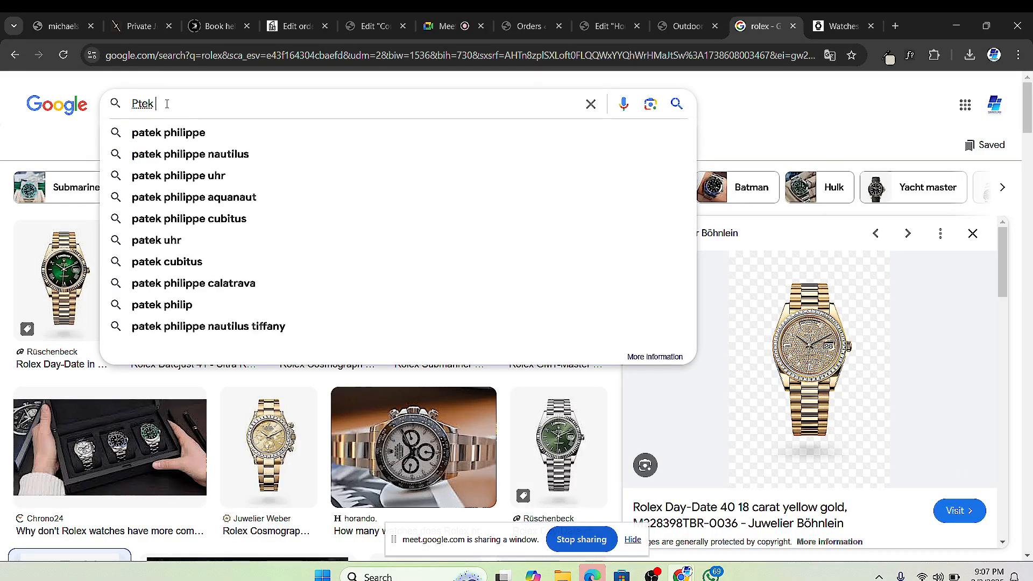
{"action": "left_click", "coordinate": [193, 133]}
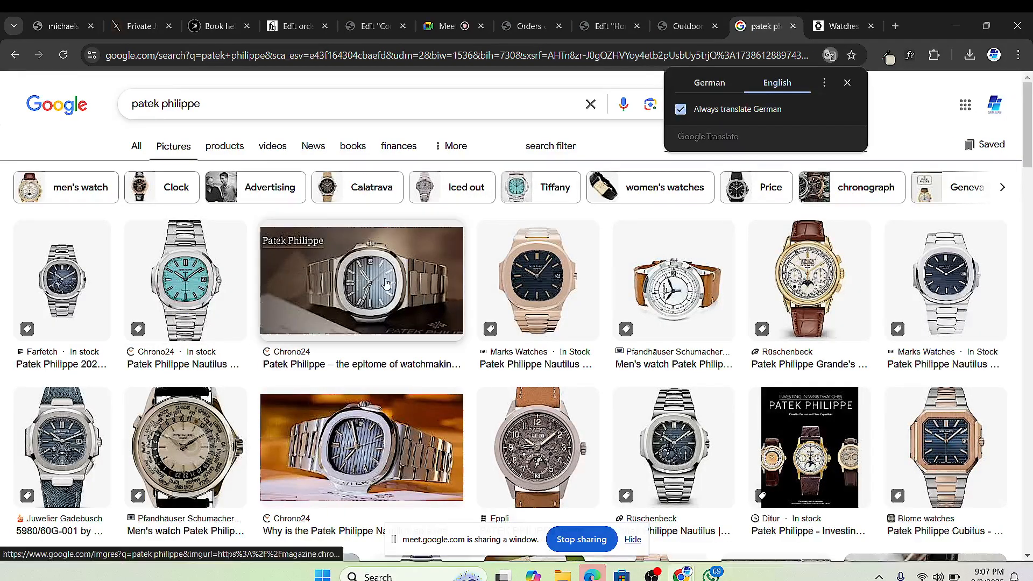
Step: Preview Patek Philippe results: Rüschenbeck 5712-1A-001, Nautilus Annual Calendar, turquoise Tiffany Nautilus, 5270J-001
{"action": "scroll", "coordinate": [215, 248], "scroll_direction": "down", "scroll_amount": 1}
{"action": "scroll", "coordinate": [232, 227], "scroll_direction": "up", "scroll_amount": 1}
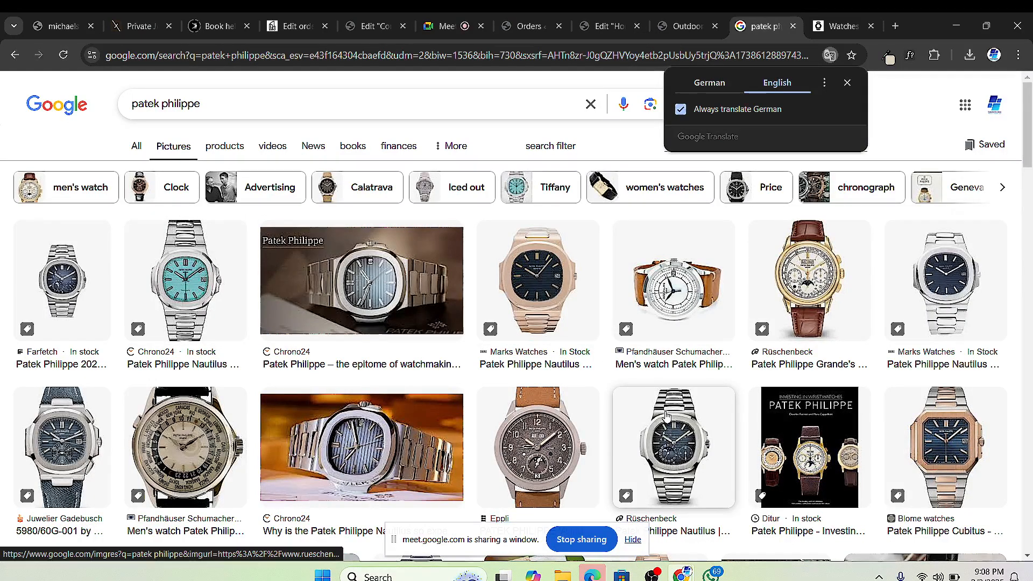
{"action": "scroll", "coordinate": [665, 414], "scroll_direction": "down", "scroll_amount": 1}
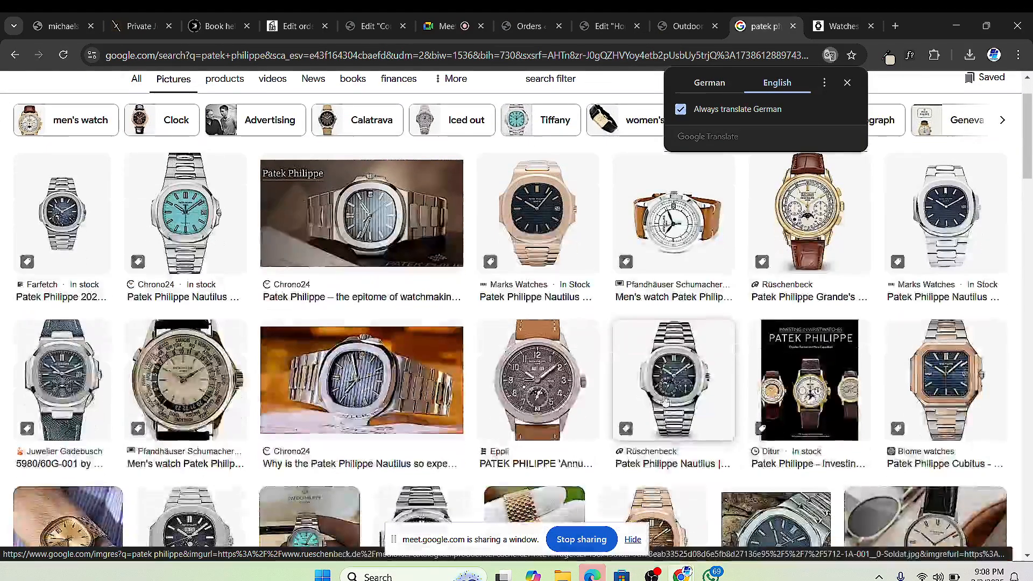
{"action": "left_click", "coordinate": [666, 371]}
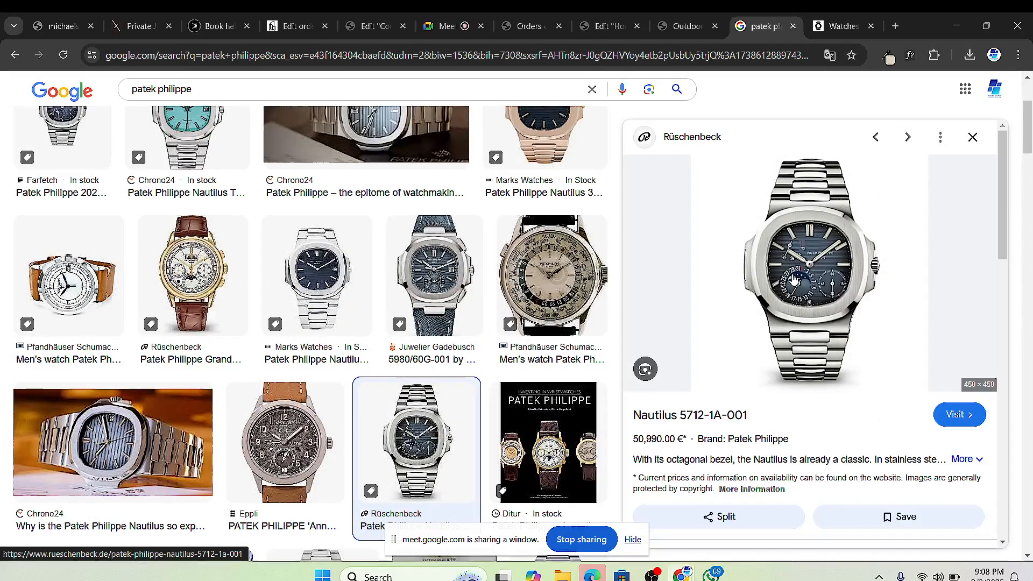
{"action": "scroll", "coordinate": [333, 332], "scroll_direction": "up", "scroll_amount": 2}
{"action": "scroll", "coordinate": [334, 332], "scroll_direction": "down", "scroll_amount": 1}
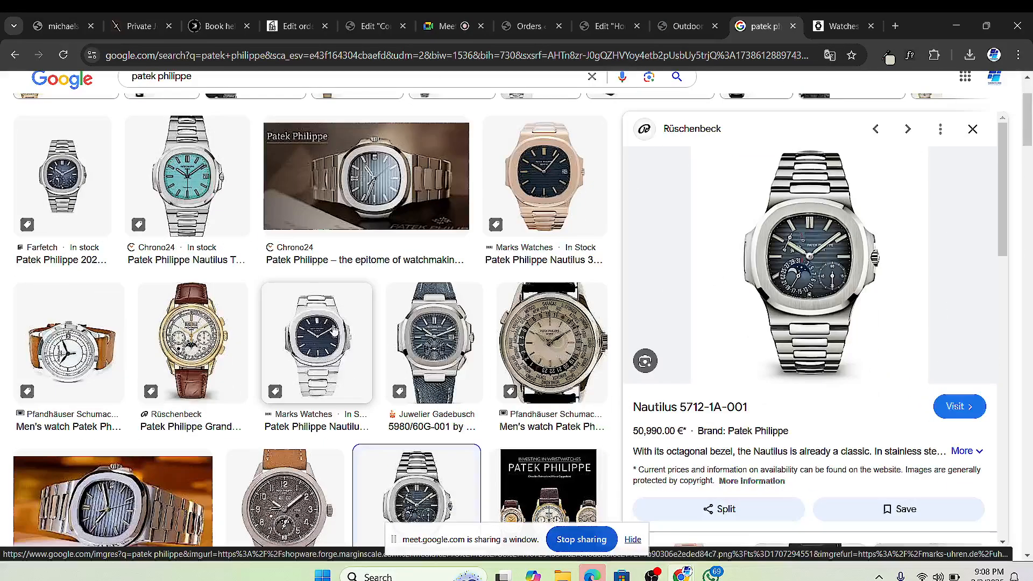
{"action": "left_click", "coordinate": [317, 319]}
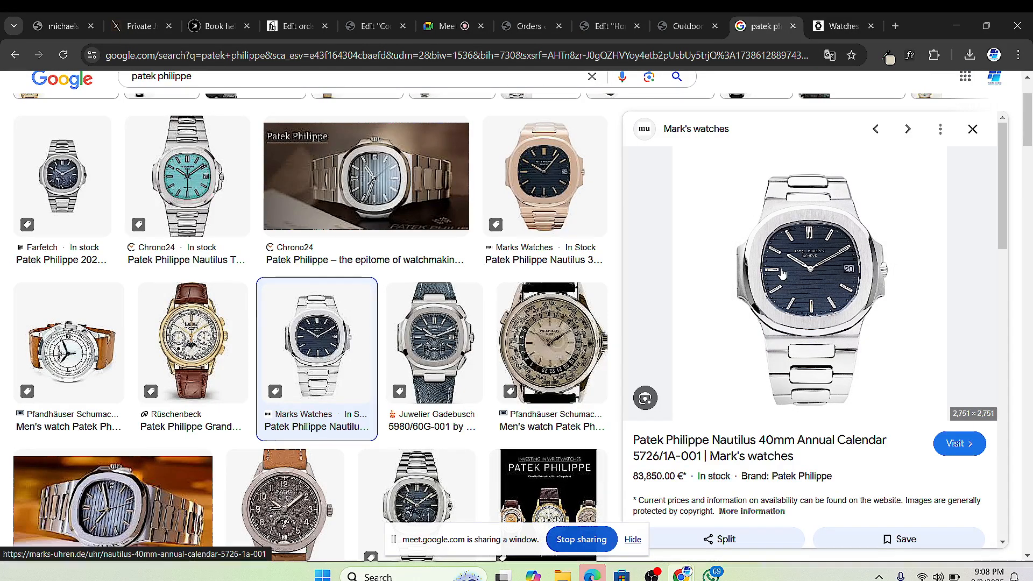
{"action": "scroll", "coordinate": [778, 266], "scroll_direction": "down", "scroll_amount": 1}
{"action": "scroll", "coordinate": [195, 295], "scroll_direction": "up", "scroll_amount": 2}
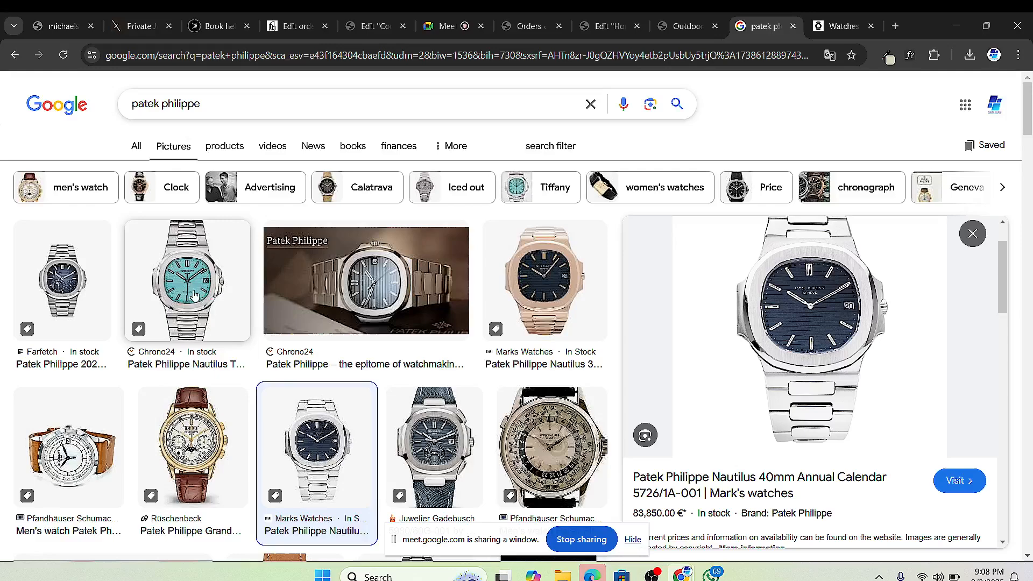
{"action": "left_click", "coordinate": [191, 284]}
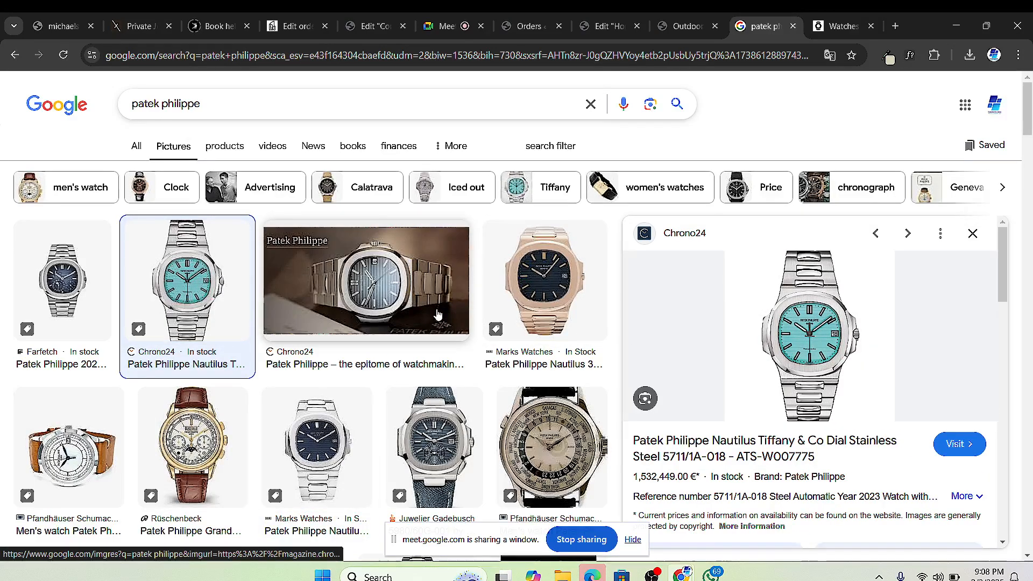
{"action": "scroll", "coordinate": [437, 323], "scroll_direction": "down", "scroll_amount": 2}
{"action": "left_click", "coordinate": [207, 313]}
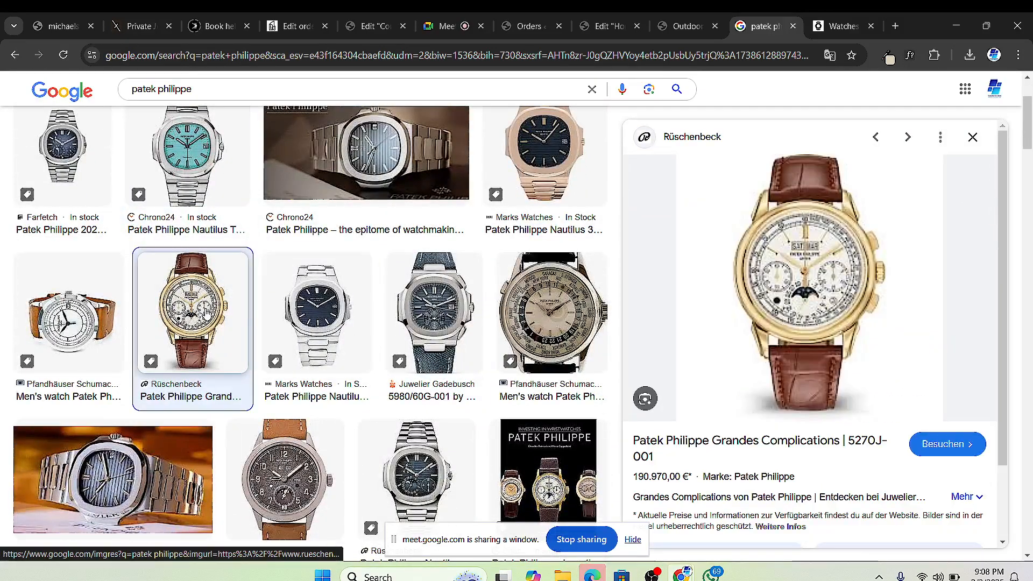
Step: Revisit the 5712-1A-001 and Annual Calendar, then preview Farfetch, Frost NYC and rose-gold 5712-1R-001 images
{"action": "left_click", "coordinate": [446, 461]}
{"action": "scroll", "coordinate": [325, 368], "scroll_direction": "down", "scroll_amount": 4}
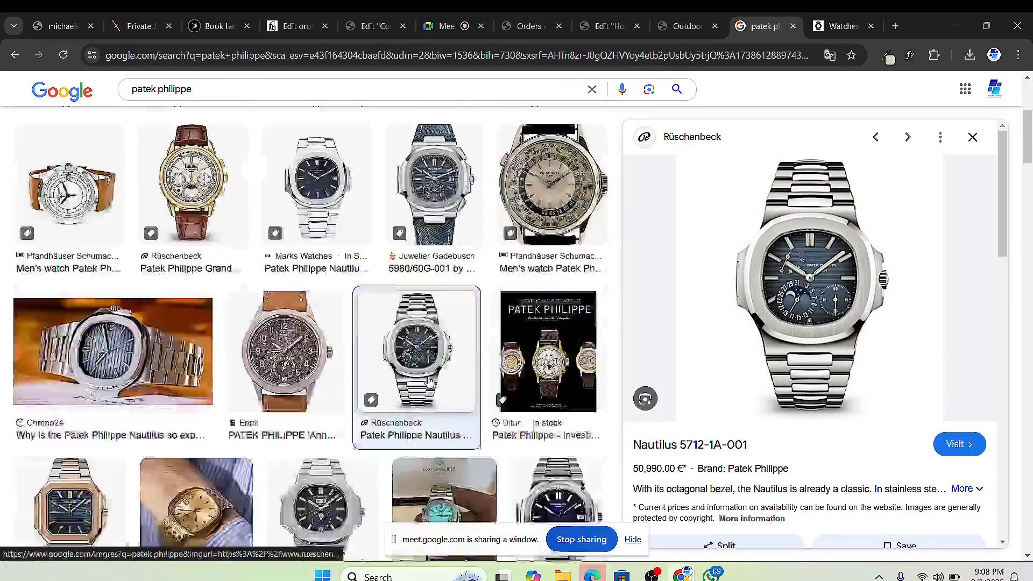
{"action": "scroll", "coordinate": [325, 367], "scroll_direction": "up", "scroll_amount": 1}
{"action": "scroll", "coordinate": [325, 368], "scroll_direction": "up", "scroll_amount": 2}
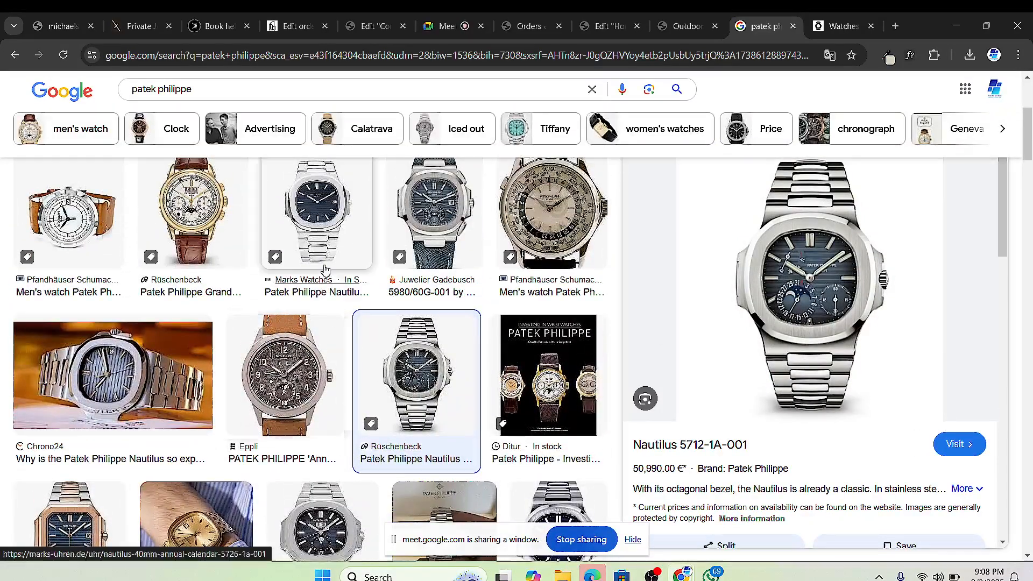
{"action": "left_click", "coordinate": [325, 240]}
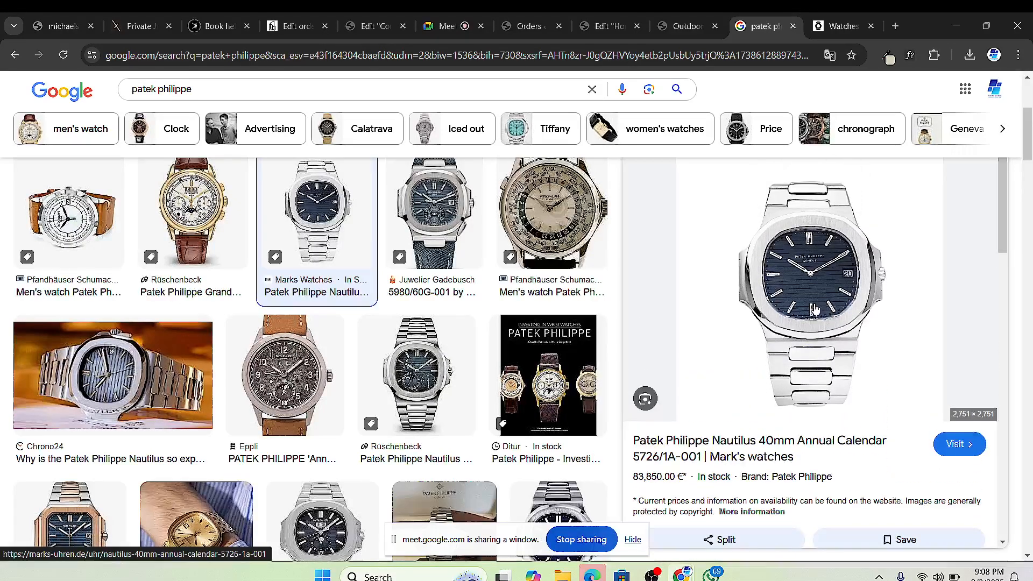
{"action": "scroll", "coordinate": [397, 234], "scroll_direction": "up", "scroll_amount": 4}
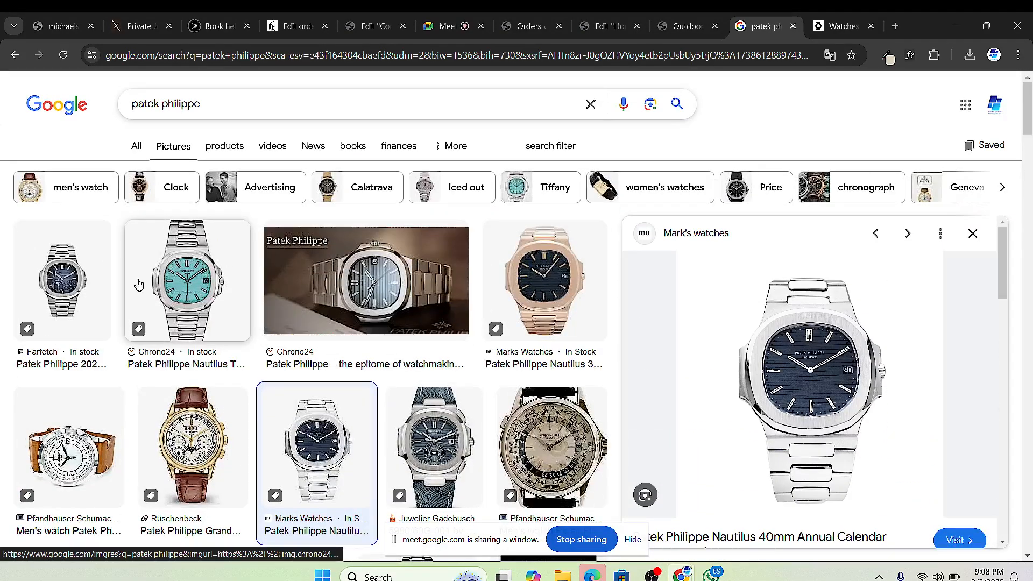
{"action": "left_click", "coordinate": [90, 282]}
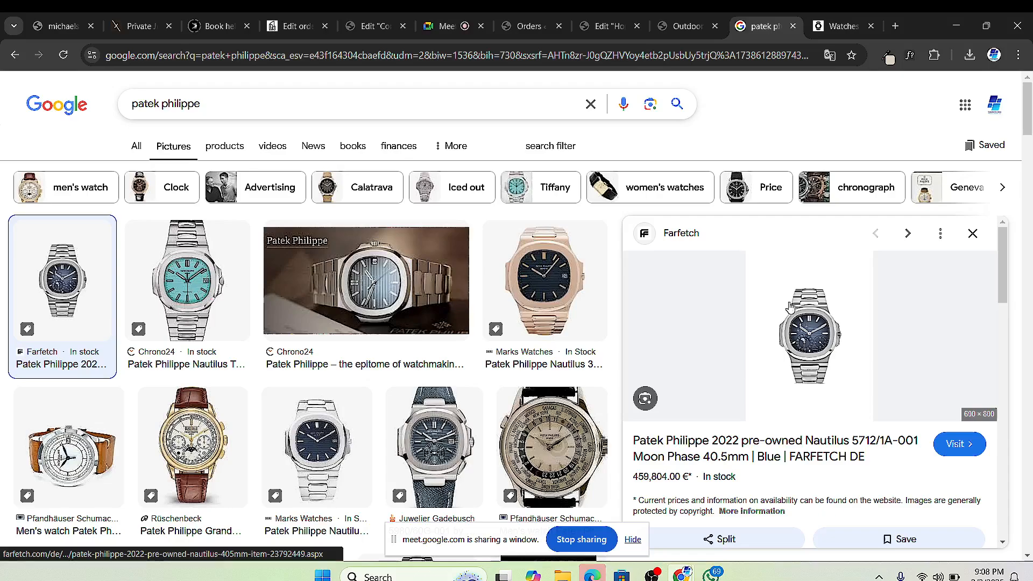
{"action": "scroll", "coordinate": [371, 323], "scroll_direction": "down", "scroll_amount": 6}
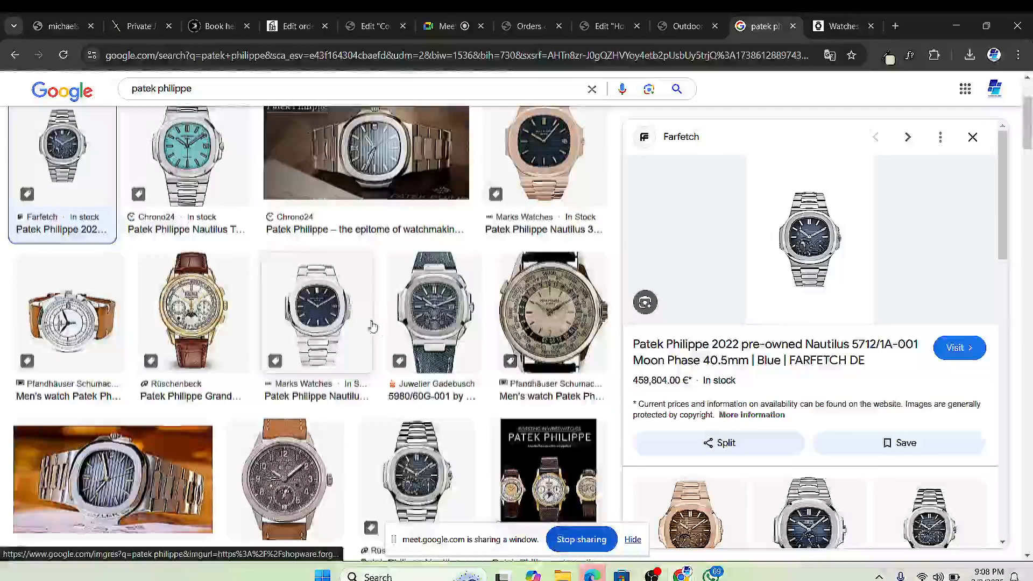
{"action": "scroll", "coordinate": [372, 328], "scroll_direction": "down", "scroll_amount": 5}
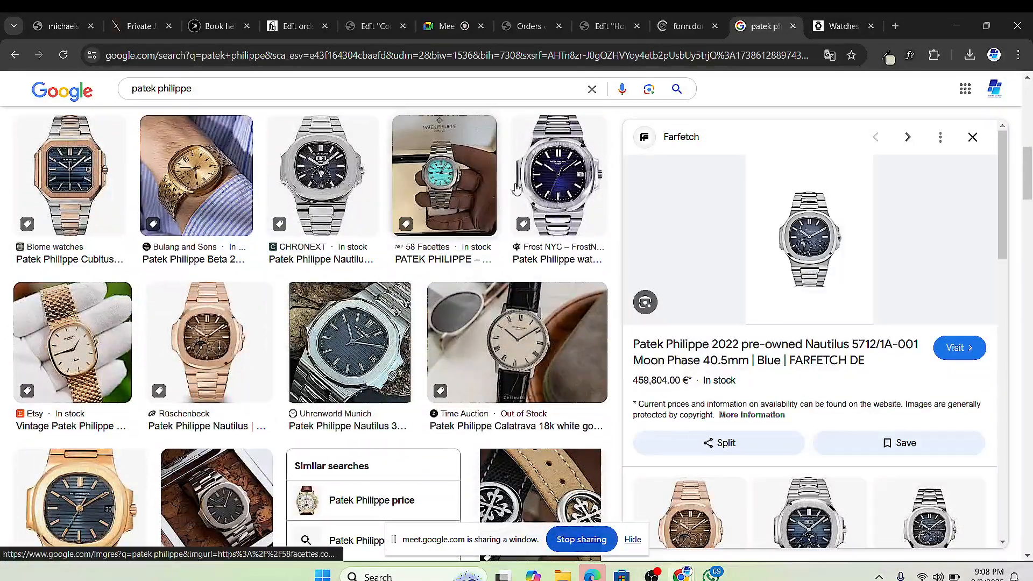
{"action": "left_click", "coordinate": [551, 172]}
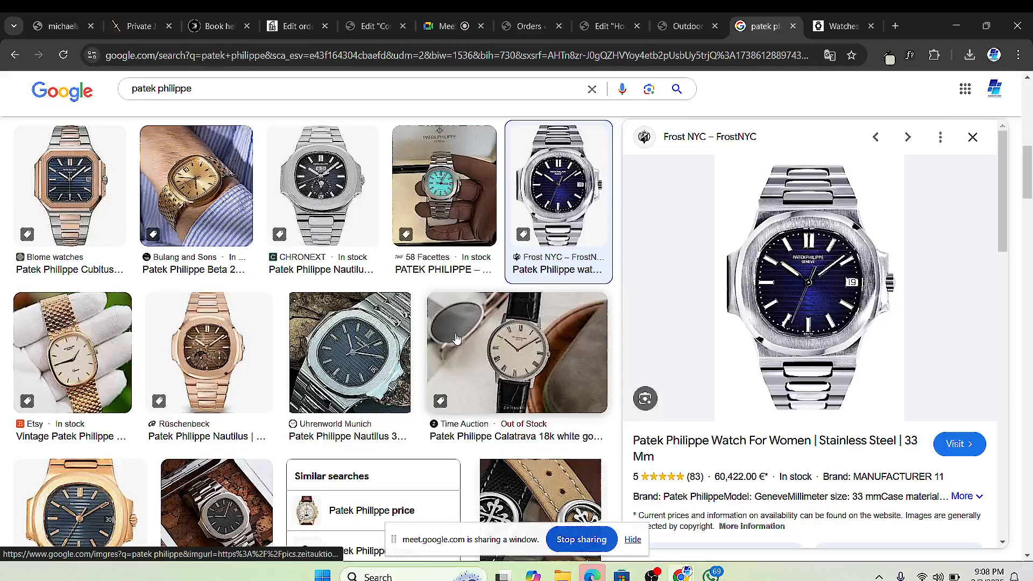
{"action": "left_click", "coordinate": [199, 344]}
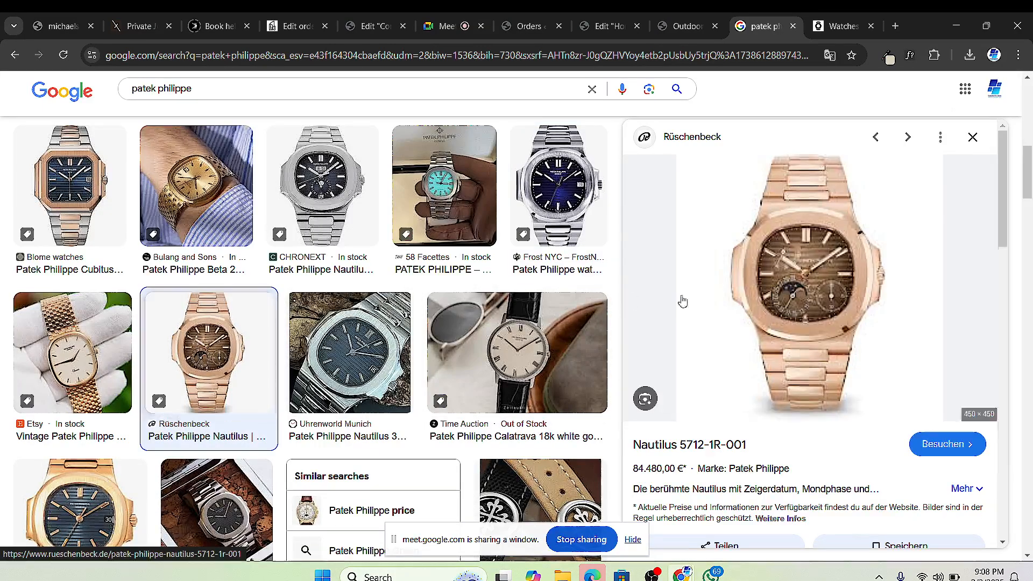
Step: Preview the WeWatches 5976/1G-001 and the steel-and-gold Nautilus 3800/001, then scroll through more results
{"action": "scroll", "coordinate": [267, 351], "scroll_direction": "down", "scroll_amount": 4}
{"action": "scroll", "coordinate": [267, 350], "scroll_direction": "down", "scroll_amount": 4}
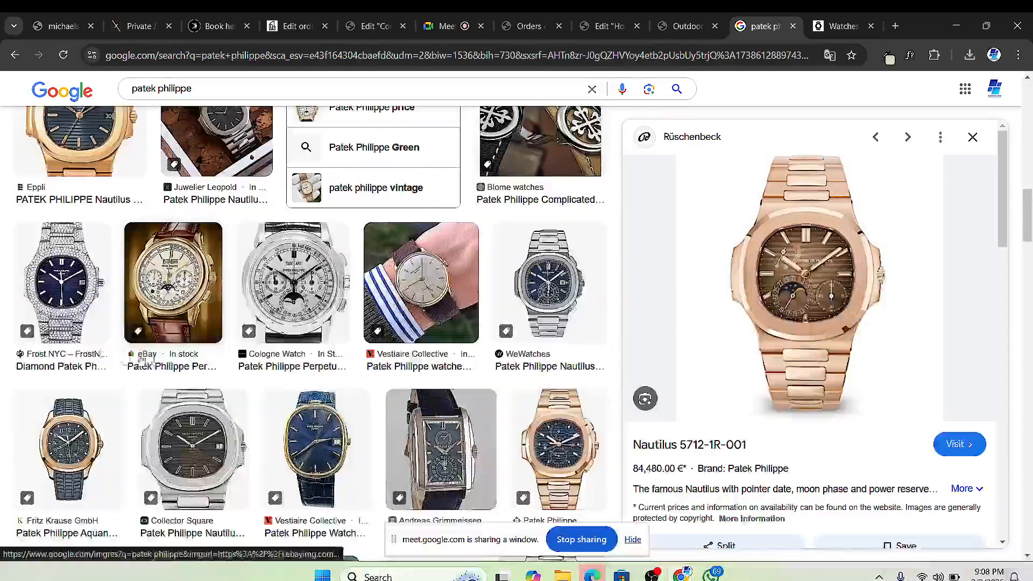
{"action": "scroll", "coordinate": [191, 364], "scroll_direction": "down", "scroll_amount": 3}
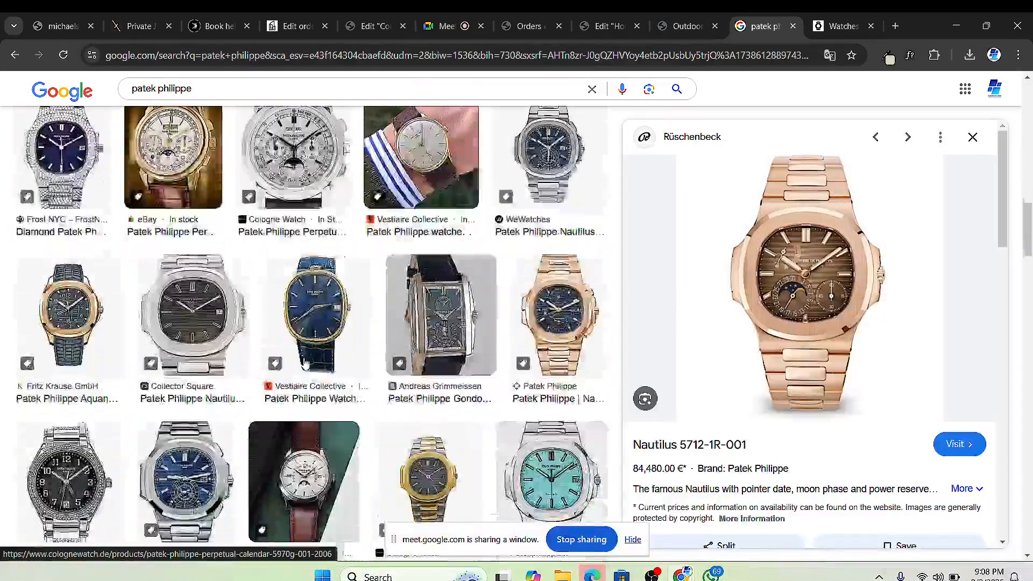
{"action": "left_click", "coordinate": [532, 182]}
{"action": "scroll", "coordinate": [310, 345], "scroll_direction": "down", "scroll_amount": 1}
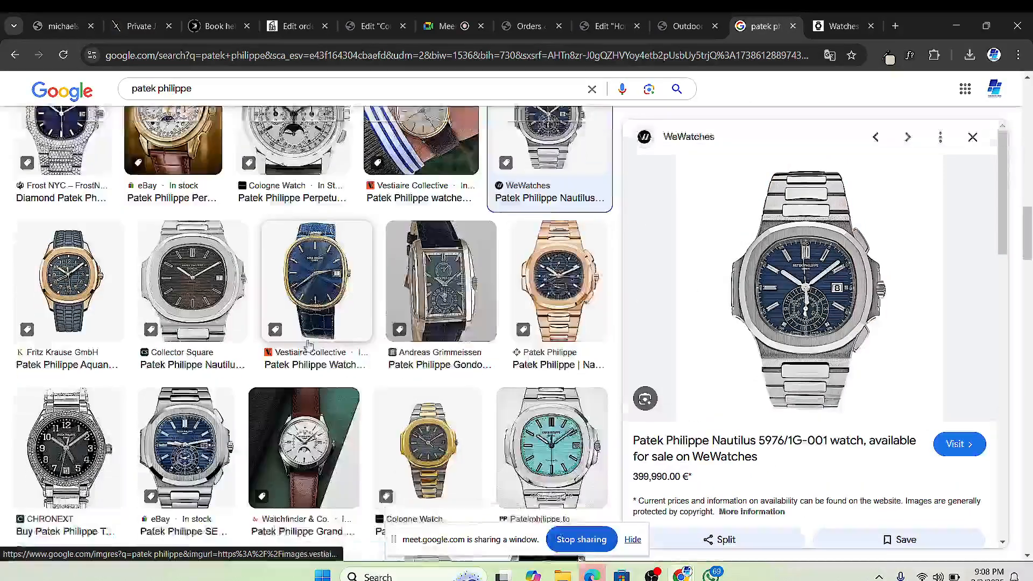
{"action": "scroll", "coordinate": [309, 344], "scroll_direction": "down", "scroll_amount": 3}
{"action": "left_click", "coordinate": [418, 298]}
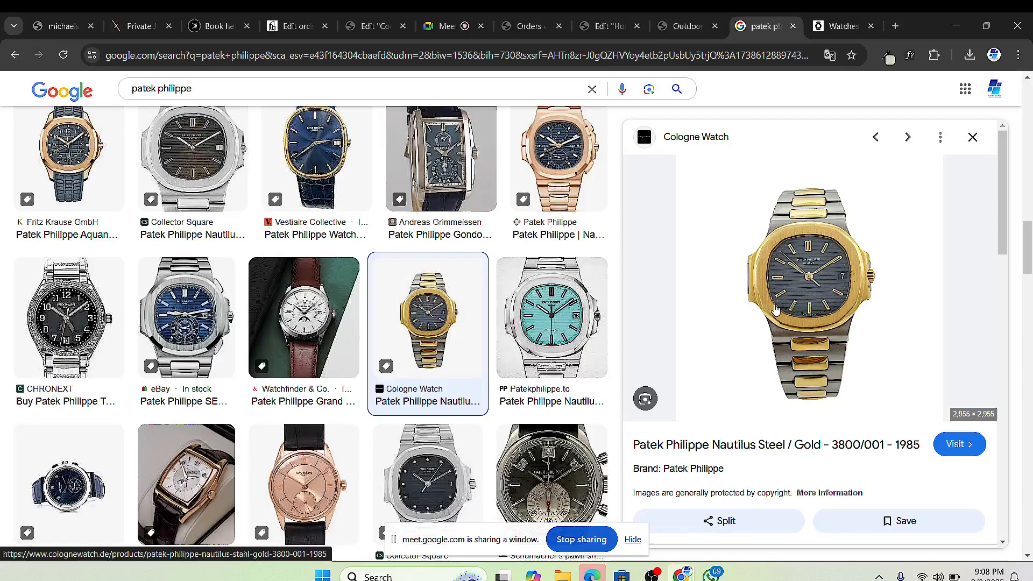
{"action": "scroll", "coordinate": [532, 339], "scroll_direction": "down", "scroll_amount": 4}
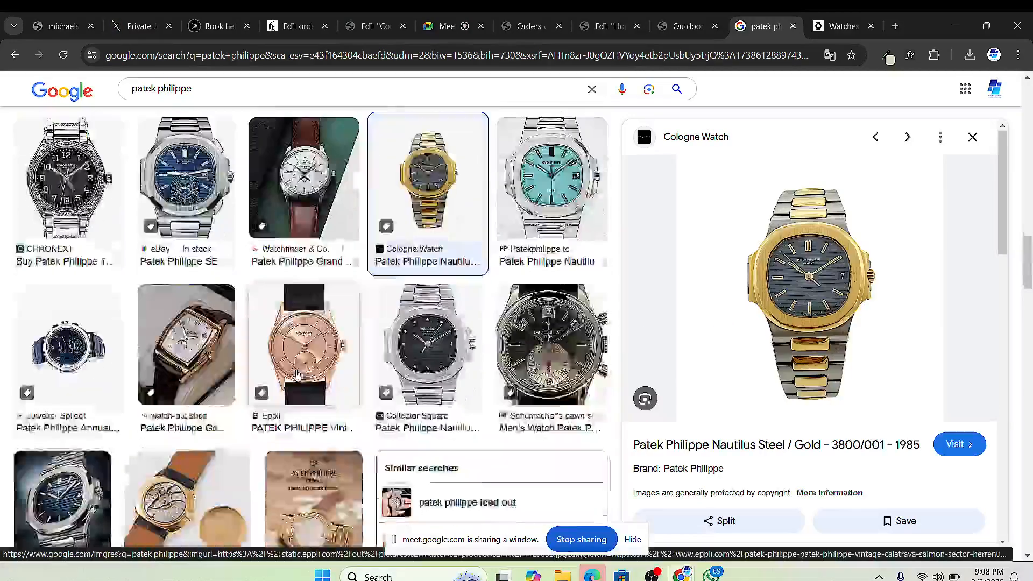
{"action": "scroll", "coordinate": [317, 349], "scroll_direction": "down", "scroll_amount": 7}
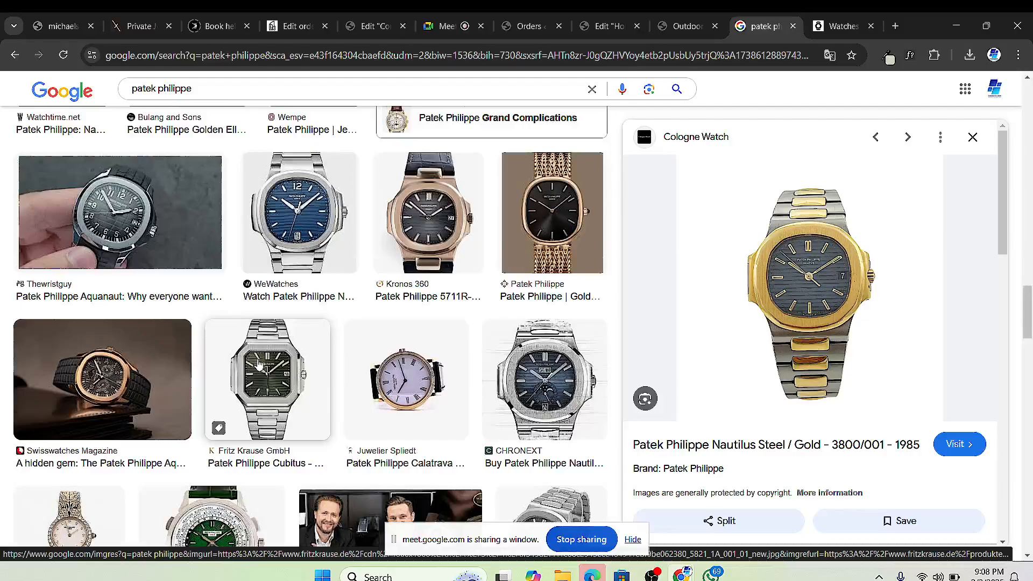
{"action": "scroll", "coordinate": [260, 365], "scroll_direction": "down", "scroll_amount": 3}
{"action": "scroll", "coordinate": [123, 394], "scroll_direction": "down", "scroll_amount": 9}
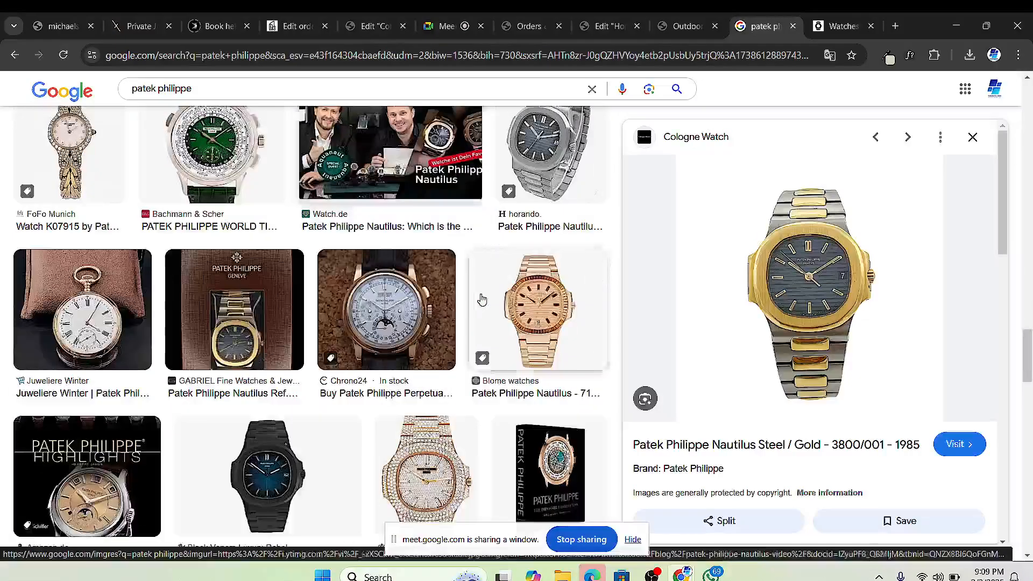
{"action": "scroll", "coordinate": [380, 306], "scroll_direction": "down", "scroll_amount": 15}
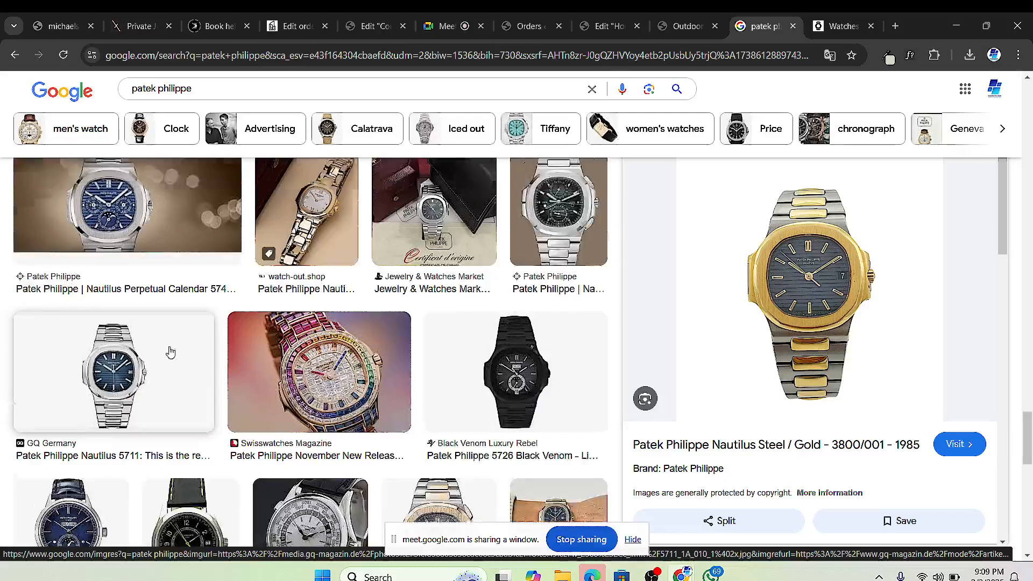
{"action": "scroll", "coordinate": [484, 301], "scroll_direction": "down", "scroll_amount": 3}
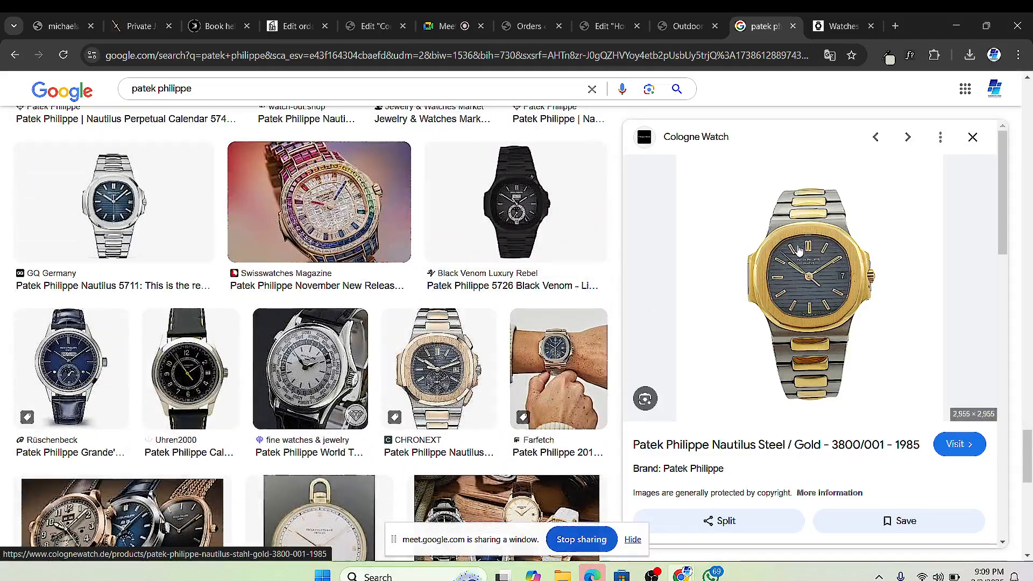
{"action": "scroll", "coordinate": [563, 310], "scroll_direction": "up", "scroll_amount": 20}
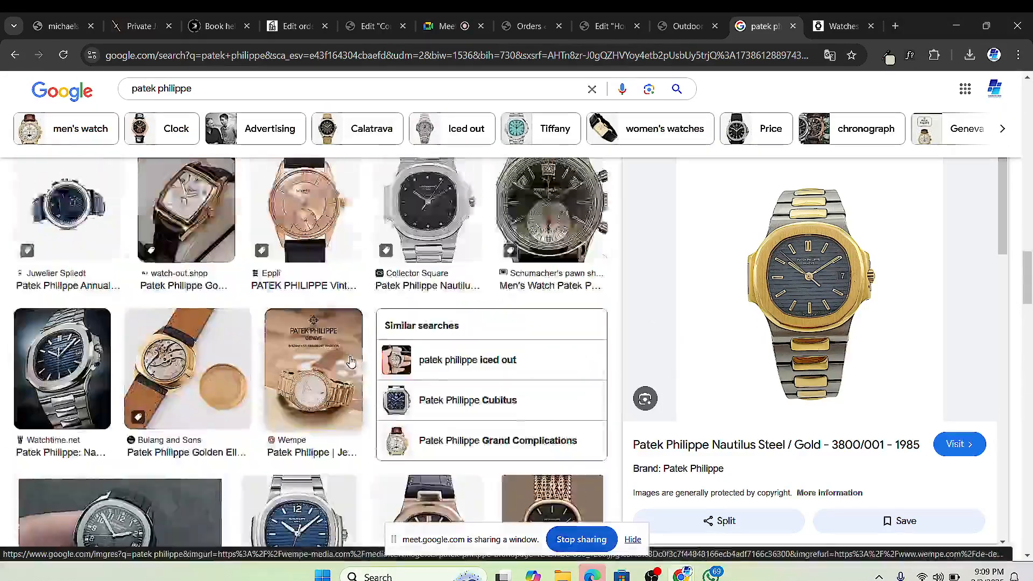
{"action": "scroll", "coordinate": [349, 361], "scroll_direction": "up", "scroll_amount": 9}
Step: Save the Nautilus 3800/001 photo as IMG_3560.webp into WRIST WATCHES, then preview the Farfetch image
{"action": "right_click", "coordinate": [745, 261]}
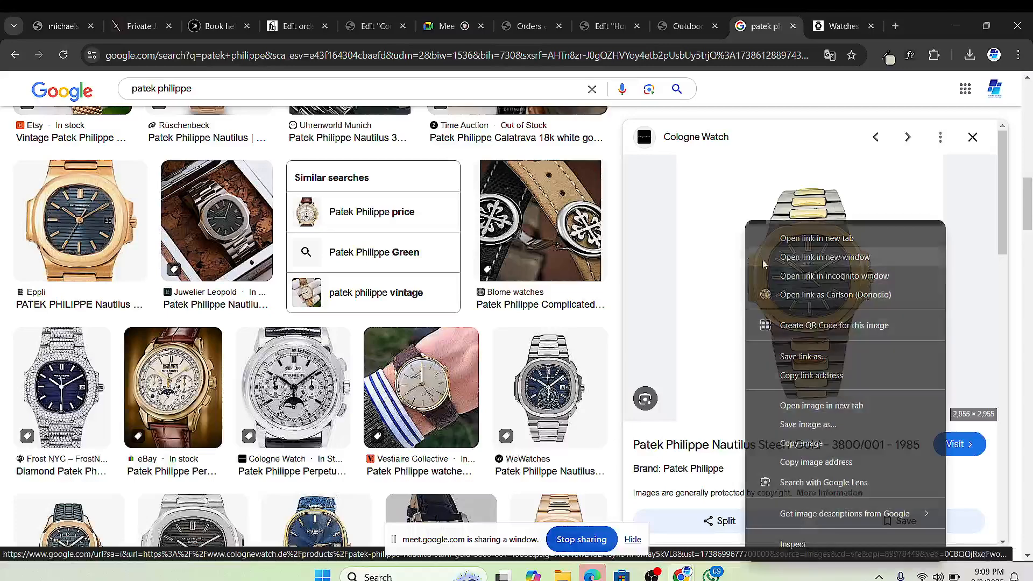
{"action": "left_click", "coordinate": [820, 425]}
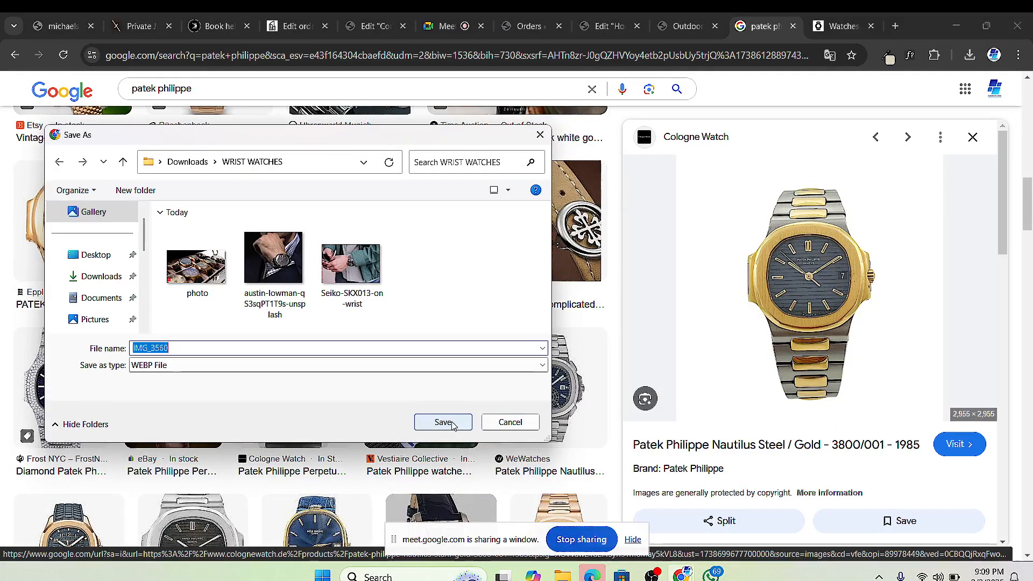
{"action": "left_click", "coordinate": [442, 423]}
{"action": "scroll", "coordinate": [347, 333], "scroll_direction": "up", "scroll_amount": 5}
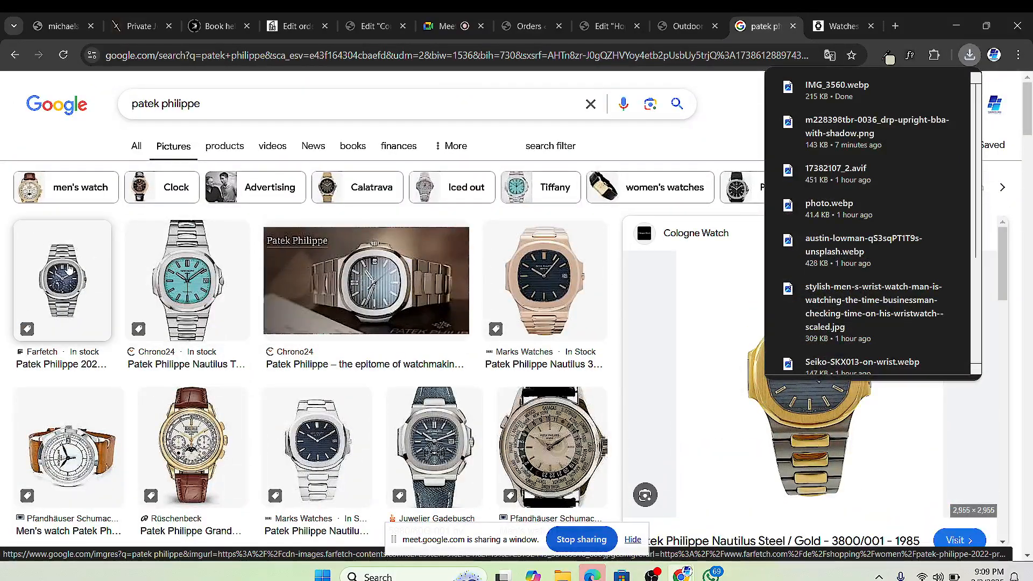
{"action": "left_click", "coordinate": [69, 269]}
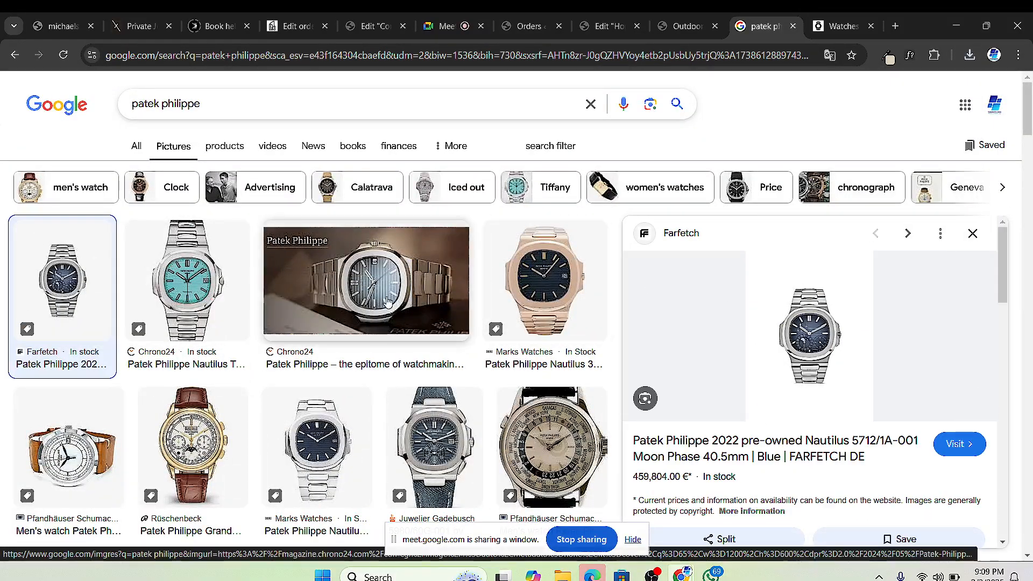
Step: Preview the Rüschenbeck Grand Complications, then the Marks Watches Nautilus Annual Calendar 5726/1A-001
{"action": "scroll", "coordinate": [388, 302], "scroll_direction": "down", "scroll_amount": 1}
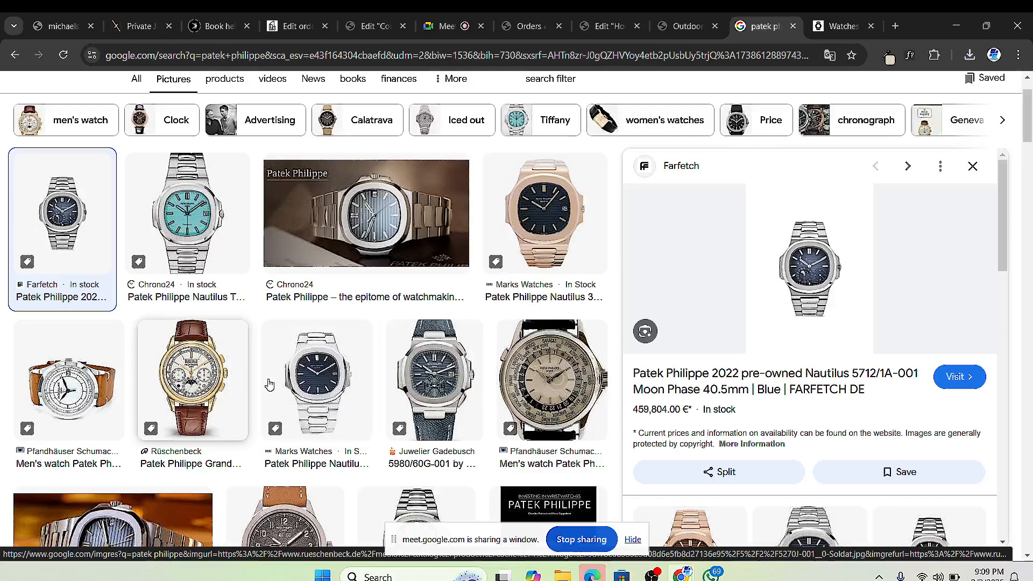
{"action": "left_click", "coordinate": [269, 383]}
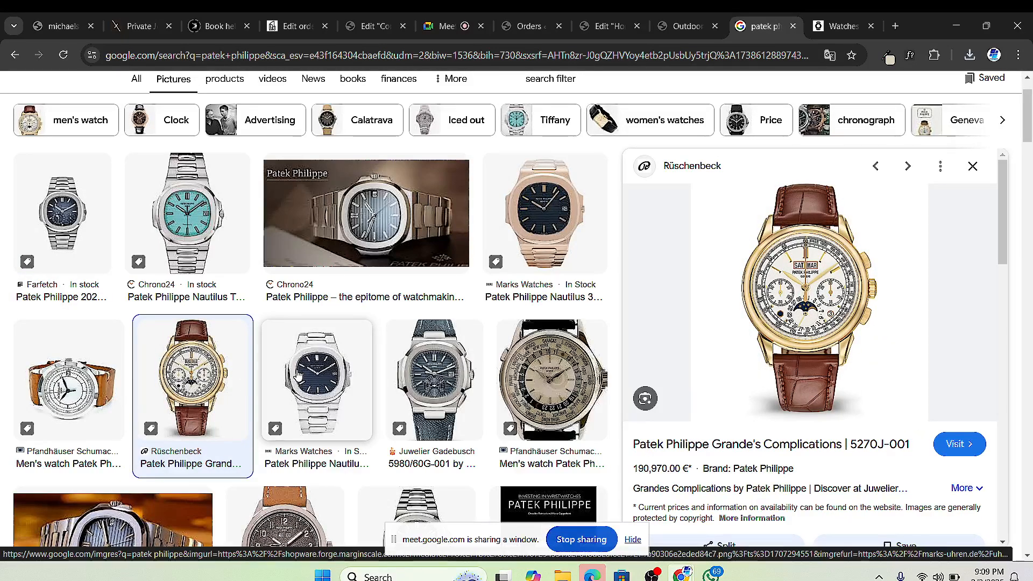
{"action": "left_click", "coordinate": [300, 365]}
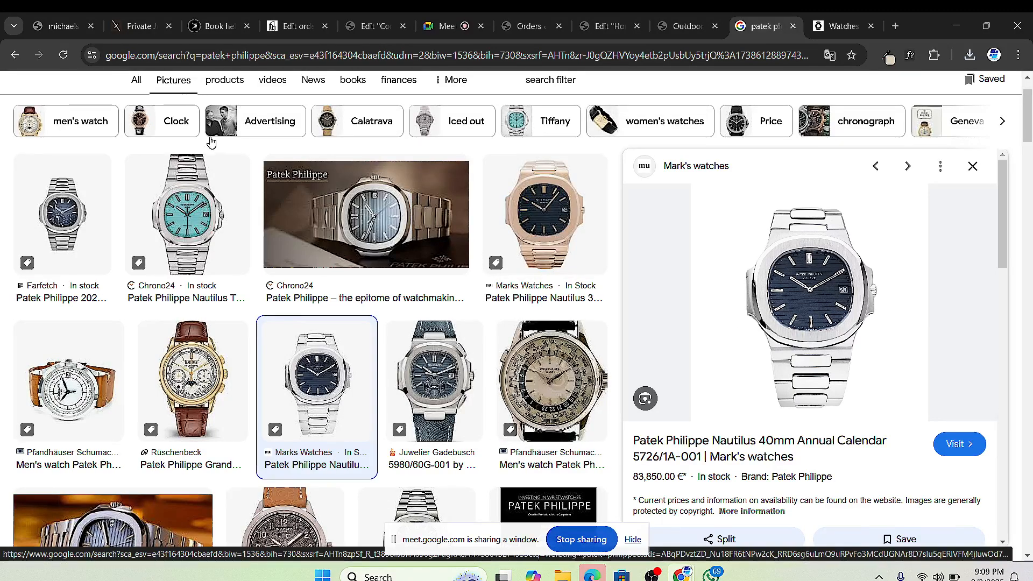
{"action": "scroll", "coordinate": [171, 125], "scroll_direction": "up", "scroll_amount": 1}
{"action": "scroll", "coordinate": [171, 125], "scroll_direction": "down", "scroll_amount": 1}
{"action": "scroll", "coordinate": [177, 110], "scroll_direction": "up", "scroll_amount": 2}
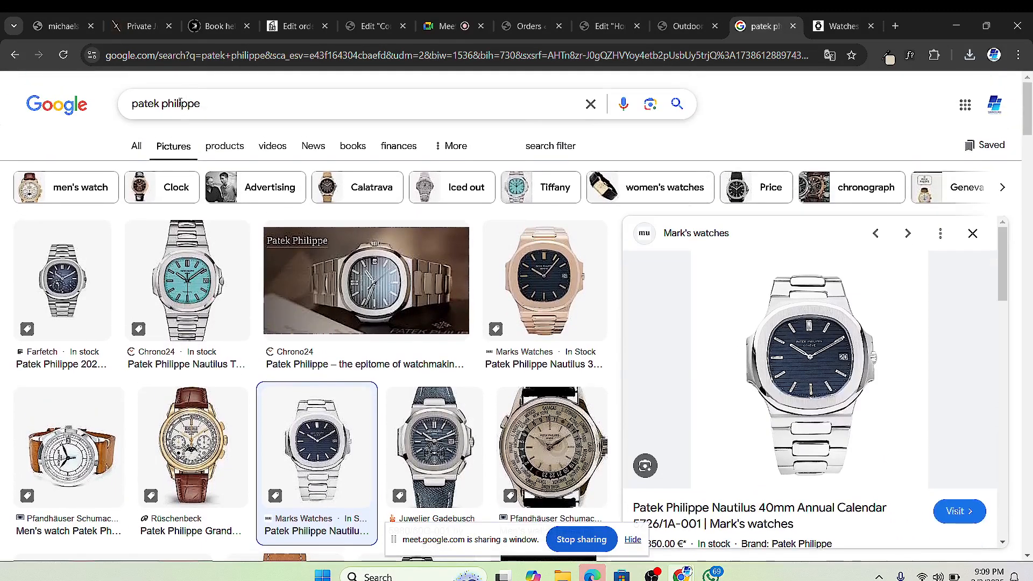
{"action": "left_click", "coordinate": [181, 104]}
Step: Search images for audemars piguet and preview the Horando, Watchfinder and Juwelier Lun Royal Oaks
{"action": "type", "text": "a"}
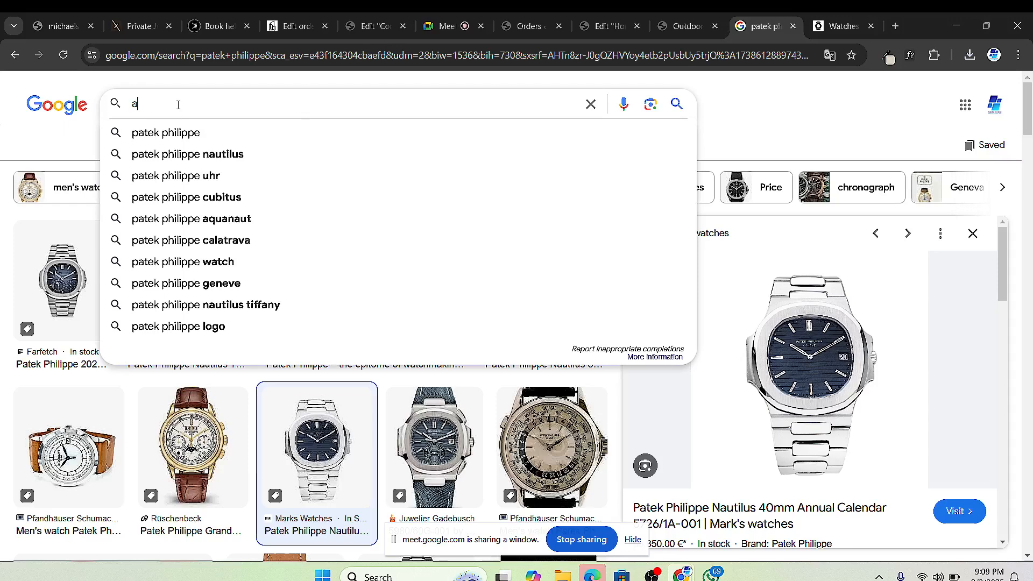
{"action": "type", "text": "udemars"}
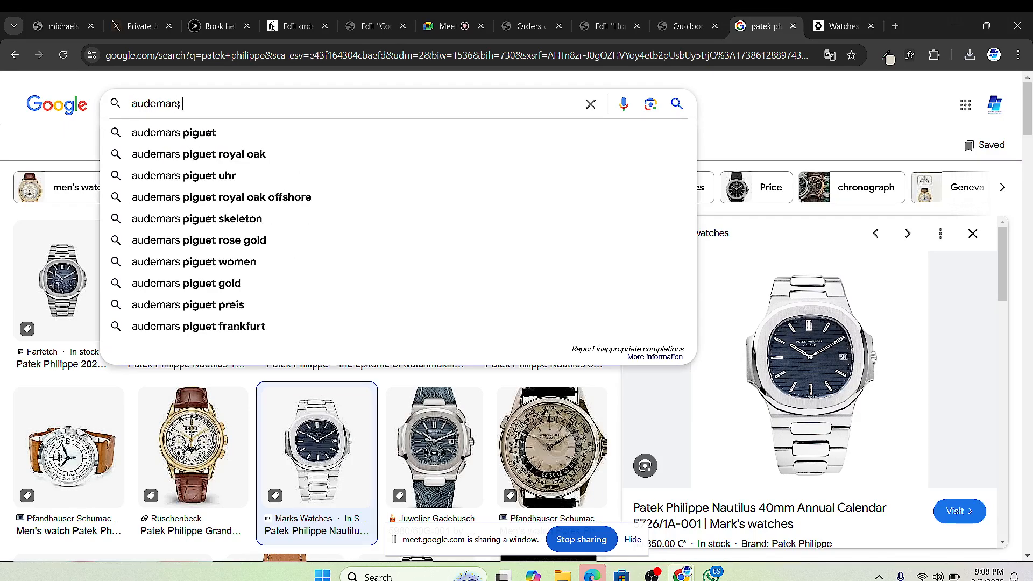
{"action": "type", "text": " p"}
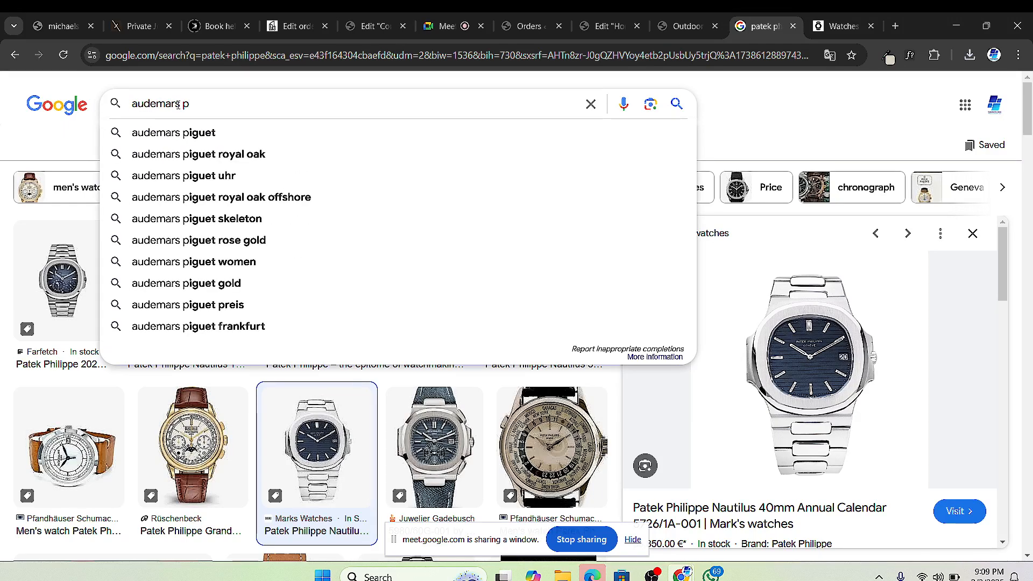
{"action": "left_click", "coordinate": [172, 132]}
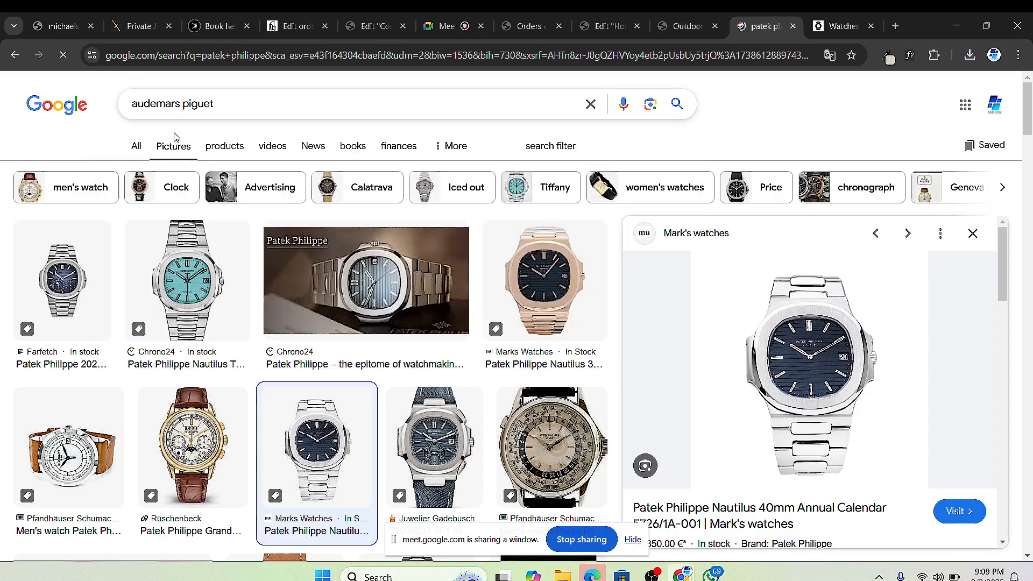
{"action": "scroll", "coordinate": [725, 321], "scroll_direction": "down", "scroll_amount": 2}
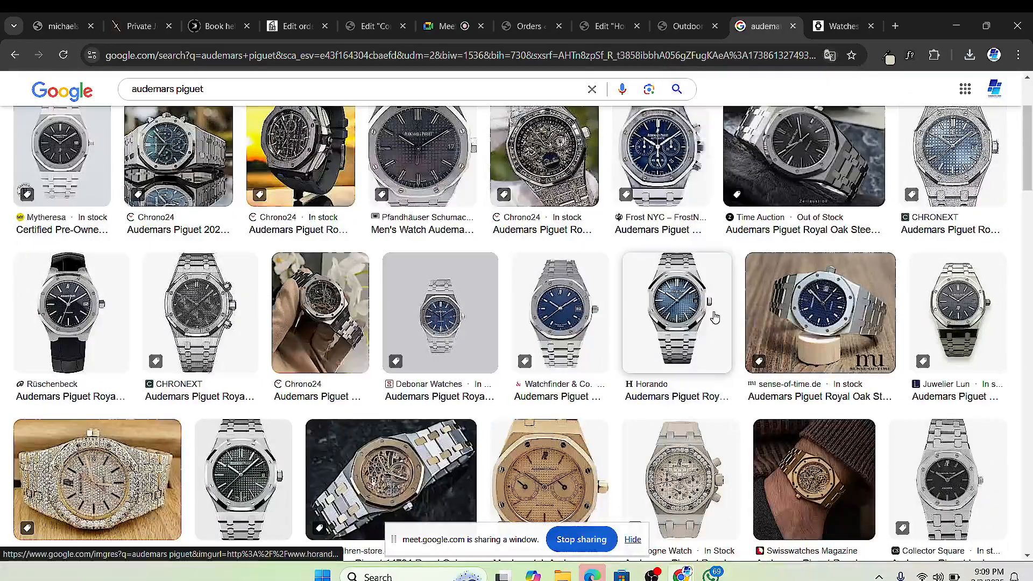
{"action": "left_click", "coordinate": [687, 303]}
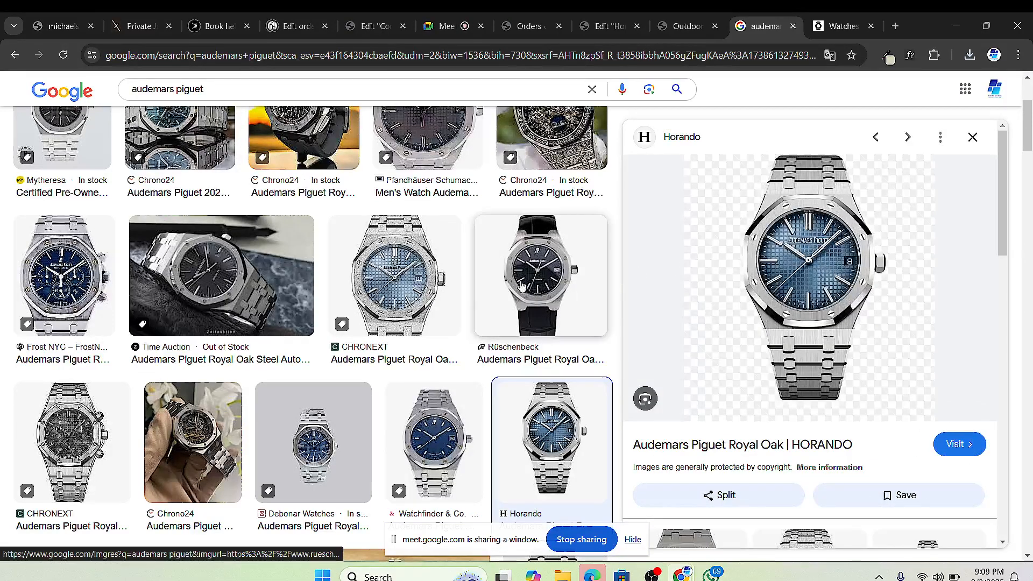
{"action": "scroll", "coordinate": [362, 368], "scroll_direction": "down", "scroll_amount": 4}
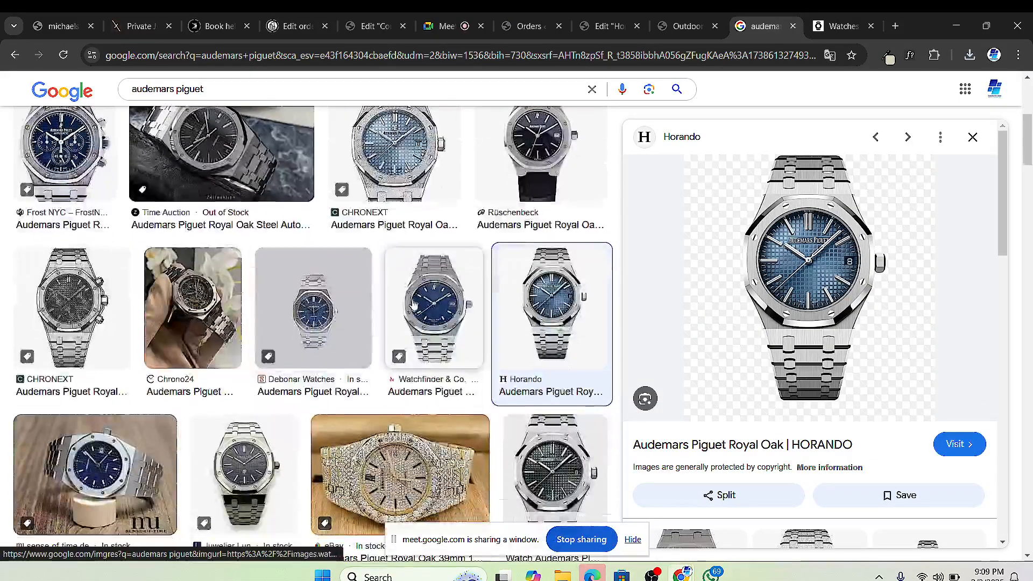
{"action": "left_click", "coordinate": [413, 305]}
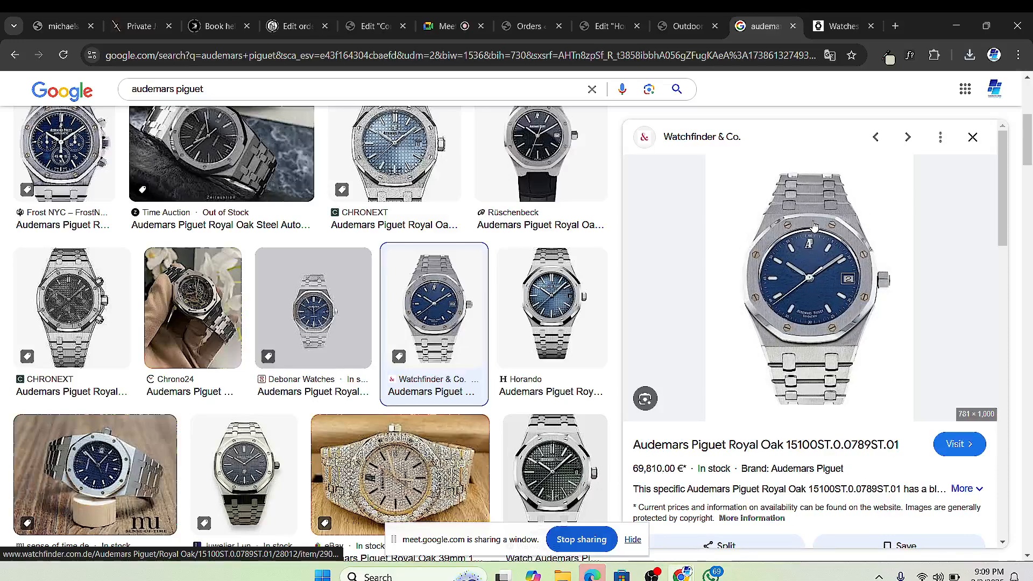
{"action": "scroll", "coordinate": [365, 334], "scroll_direction": "down", "scroll_amount": 3}
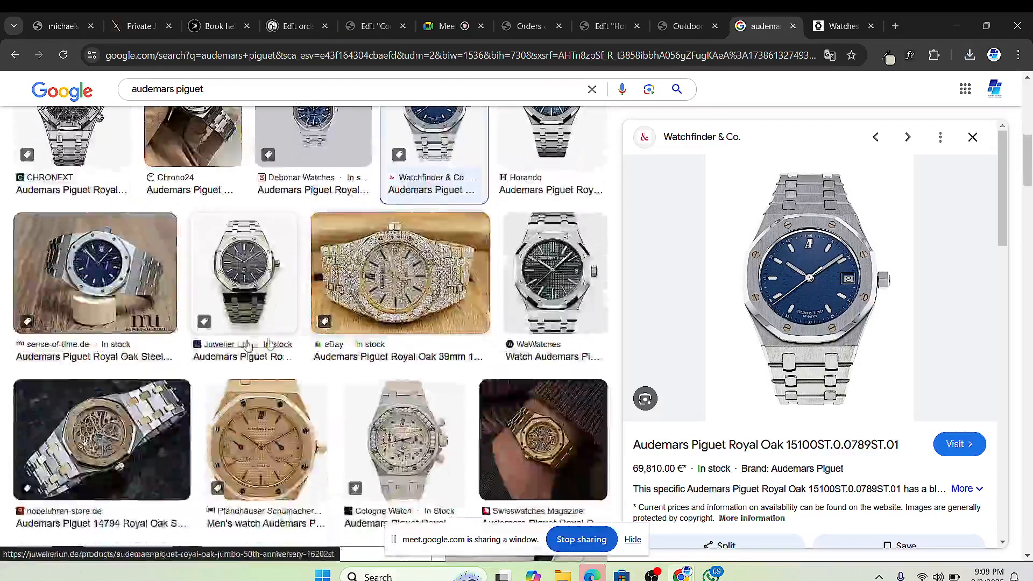
{"action": "left_click", "coordinate": [252, 284]}
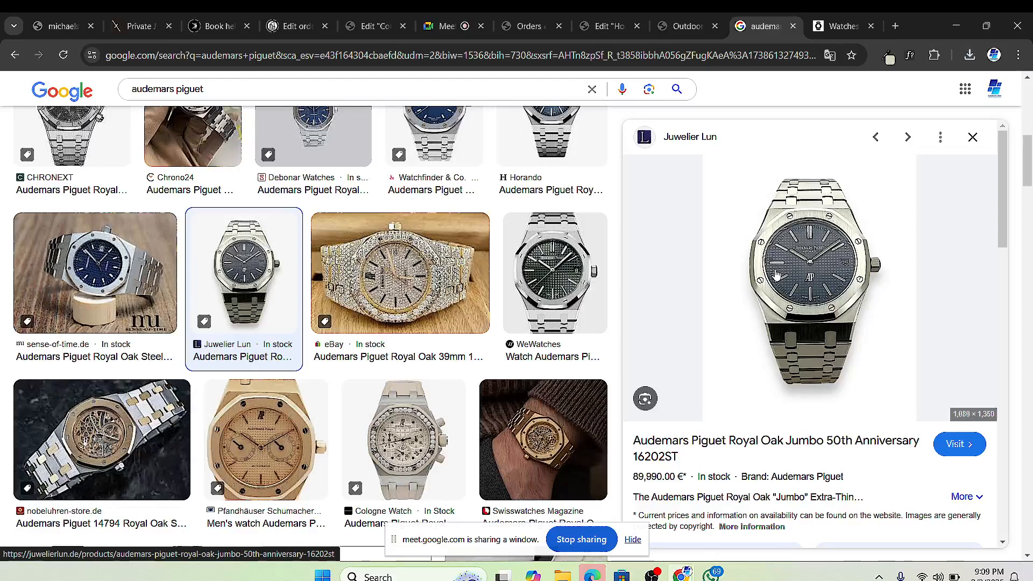
Step: Scroll further down the results and preview the Duci Watches Royal Oak Chronograph 38
{"action": "scroll", "coordinate": [554, 323], "scroll_direction": "down", "scroll_amount": 5}
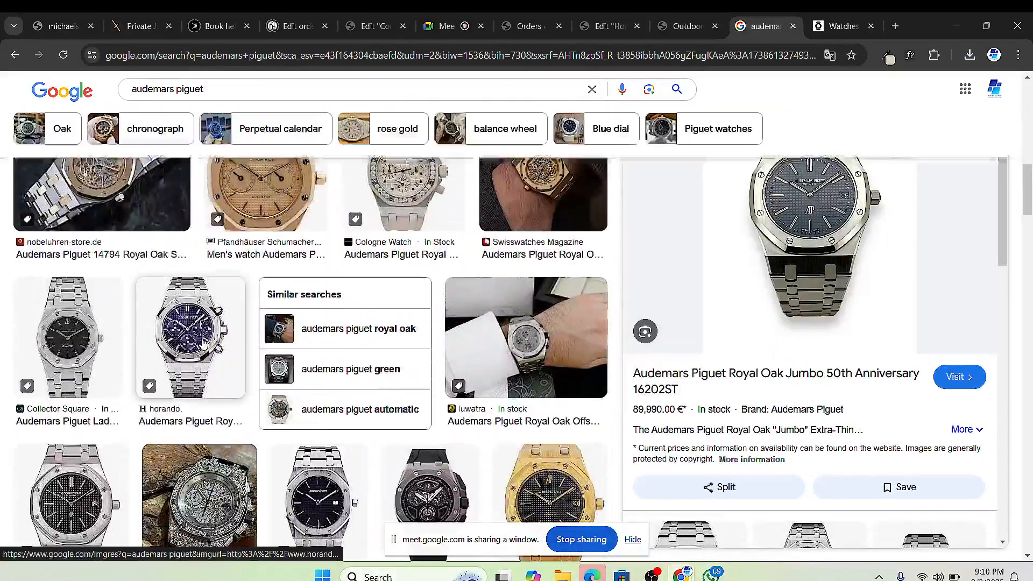
{"action": "scroll", "coordinate": [129, 351], "scroll_direction": "down", "scroll_amount": 10}
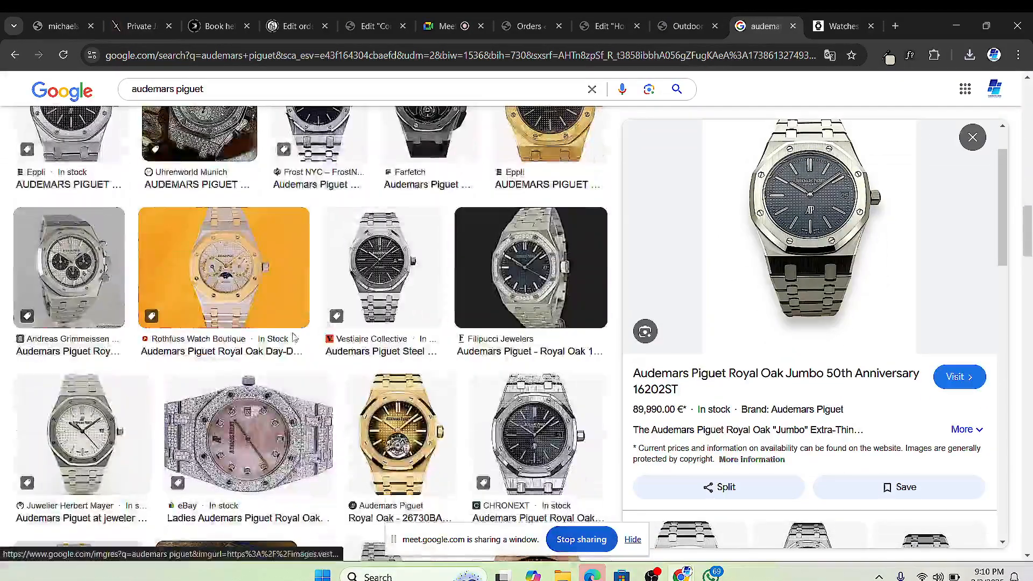
{"action": "scroll", "coordinate": [302, 335], "scroll_direction": "down", "scroll_amount": 10}
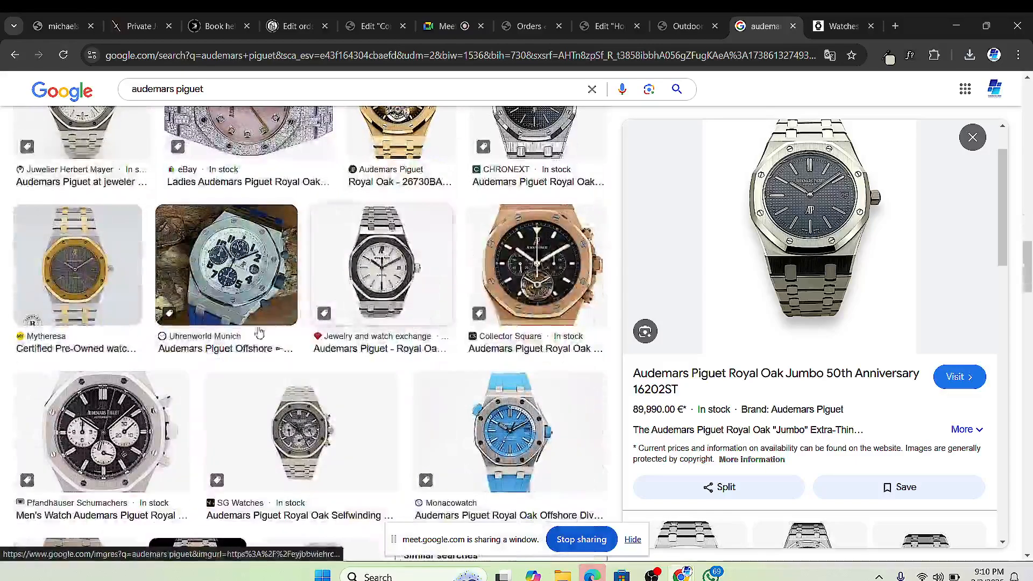
{"action": "scroll", "coordinate": [303, 334], "scroll_direction": "down", "scroll_amount": 10}
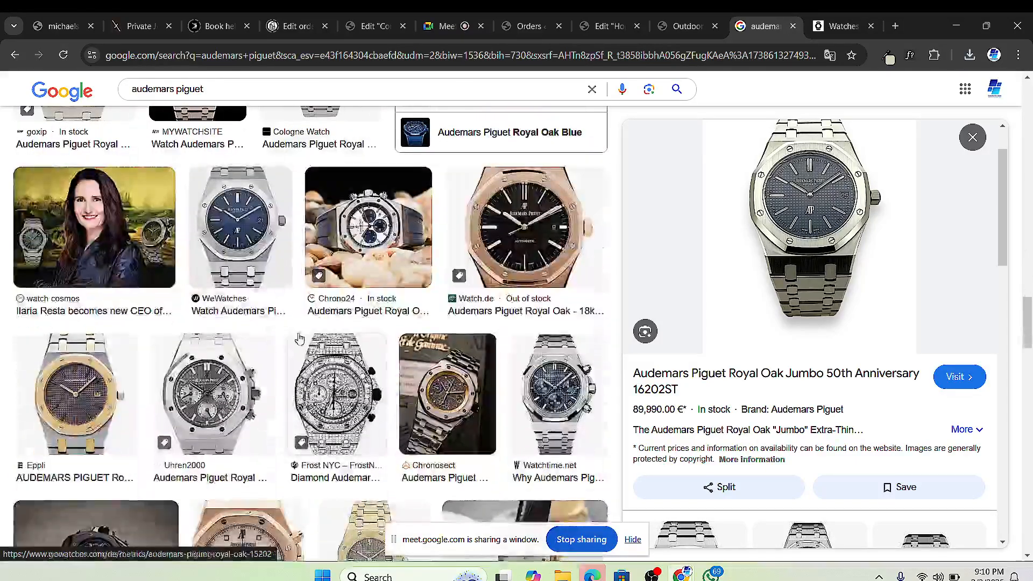
{"action": "scroll", "coordinate": [396, 344], "scroll_direction": "down", "scroll_amount": 8}
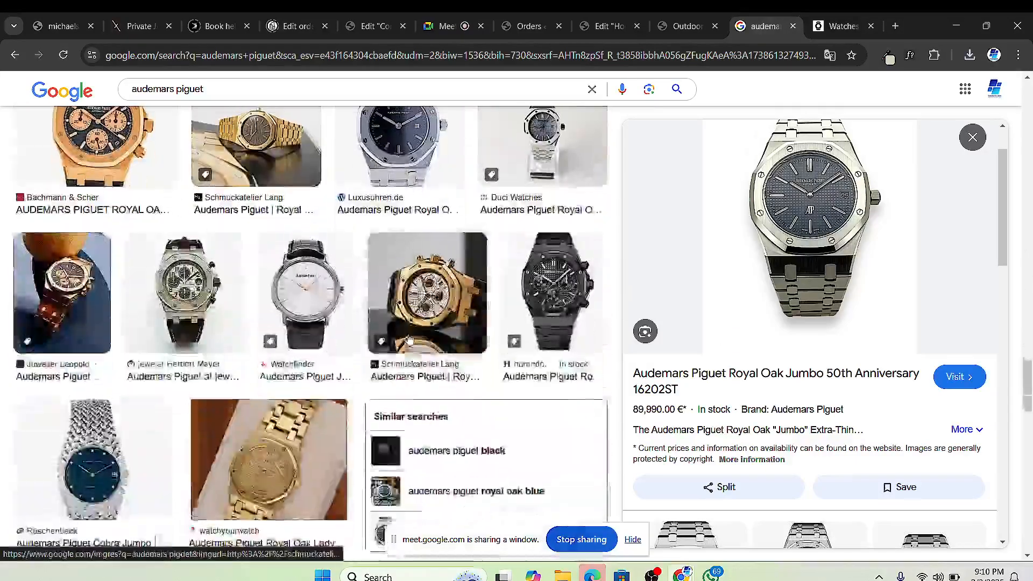
{"action": "scroll", "coordinate": [364, 348], "scroll_direction": "down", "scroll_amount": 6}
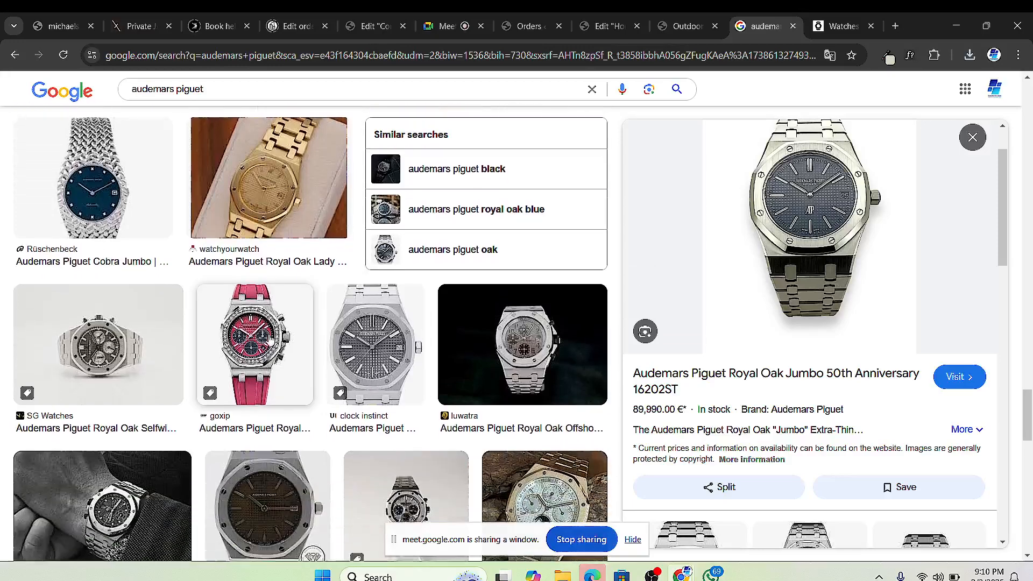
{"action": "scroll", "coordinate": [428, 272], "scroll_direction": "down", "scroll_amount": 1}
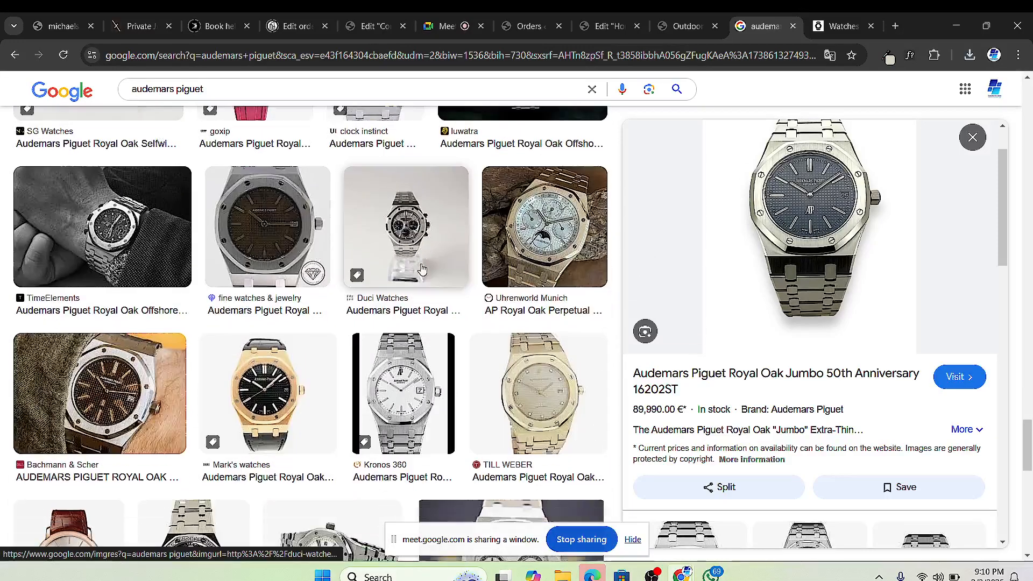
{"action": "left_click", "coordinate": [399, 209]}
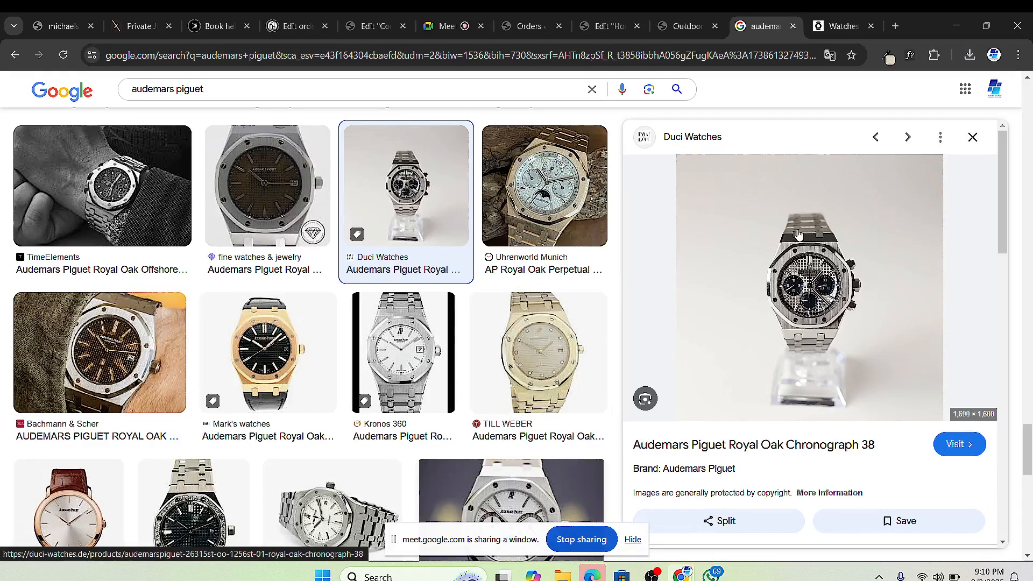
Step: Save the Royal Oak Chronograph image as APchrono_22_PS-942047.webp into WRIST WATCHES
{"action": "right_click", "coordinate": [801, 262]}
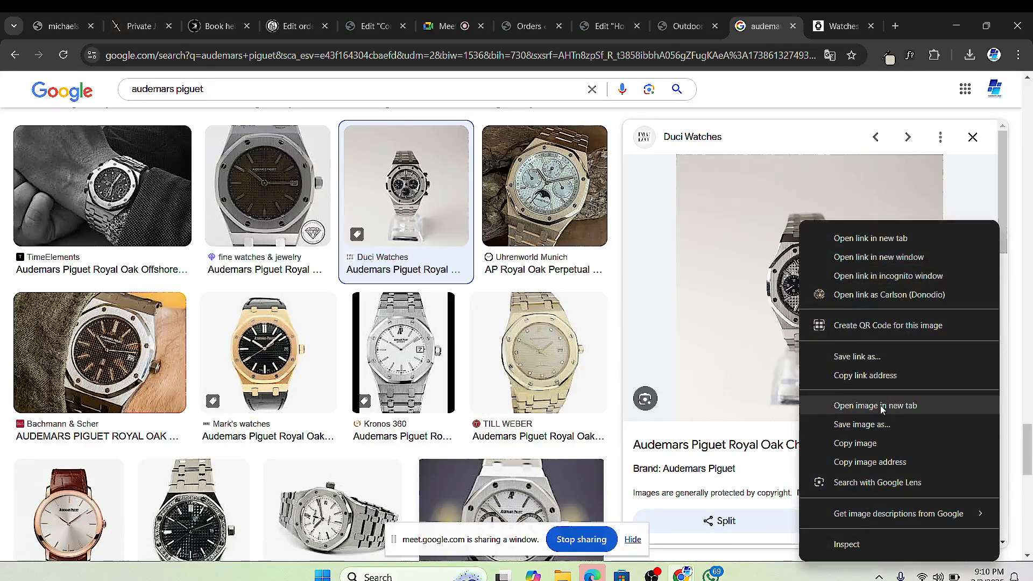
{"action": "left_click", "coordinate": [882, 426]}
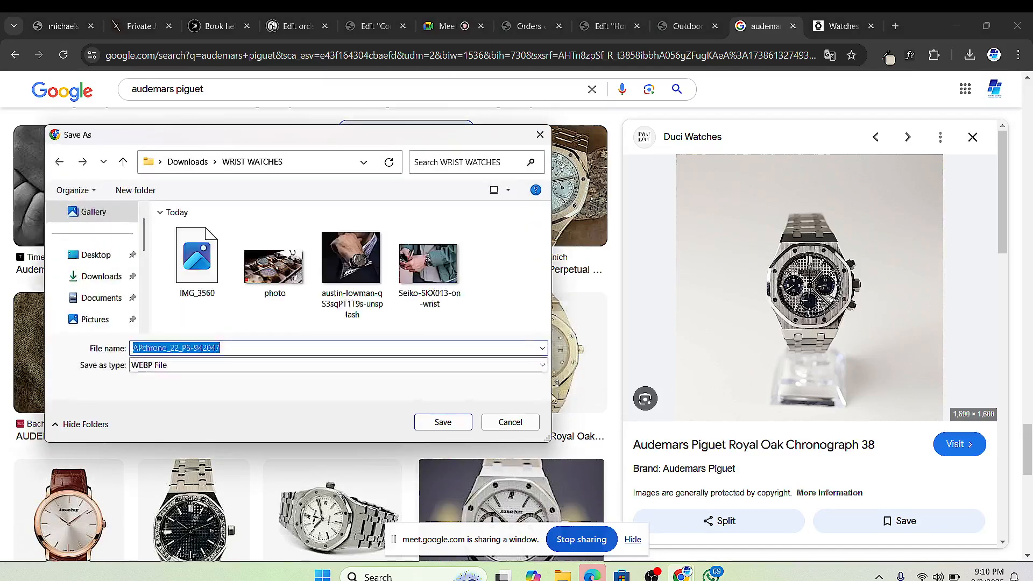
{"action": "left_click", "coordinate": [445, 427]}
{"action": "scroll", "coordinate": [269, 242], "scroll_direction": "down", "scroll_amount": 2}
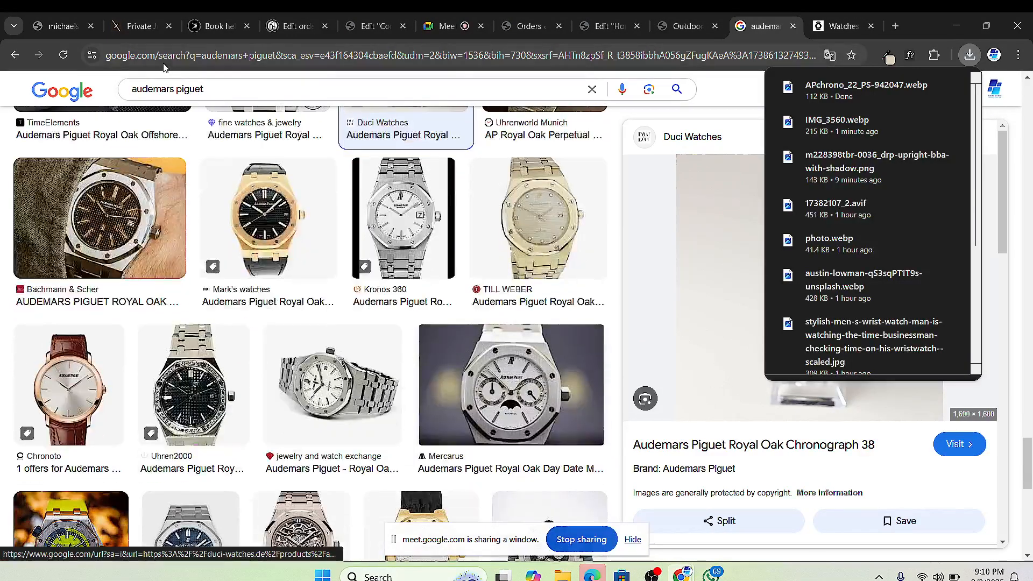
{"action": "left_click", "coordinate": [180, 92]}
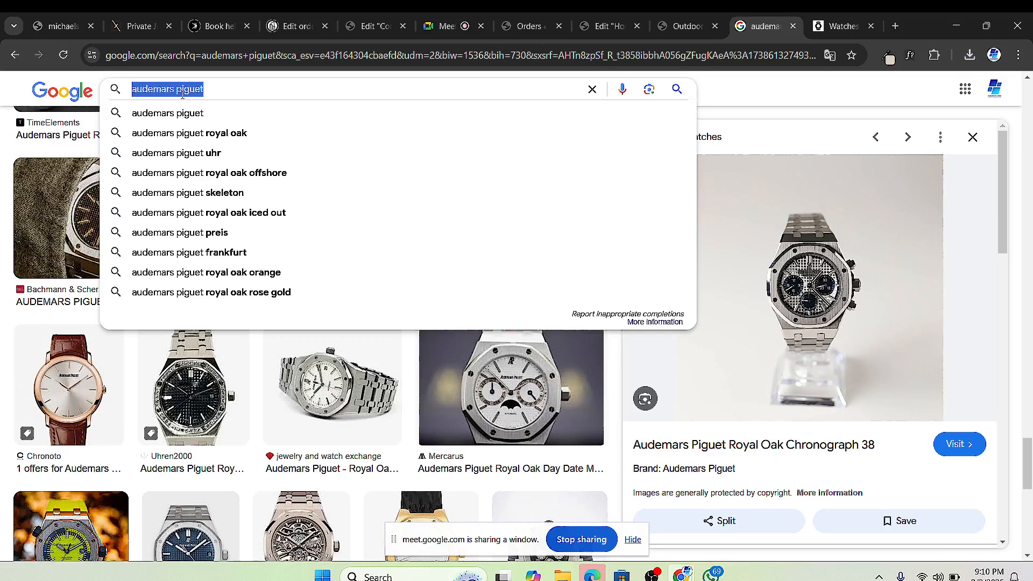
Step: Search images for richard mille and preview the blue eBay and black Farfetch watches
{"action": "type", "text": "richard m"}
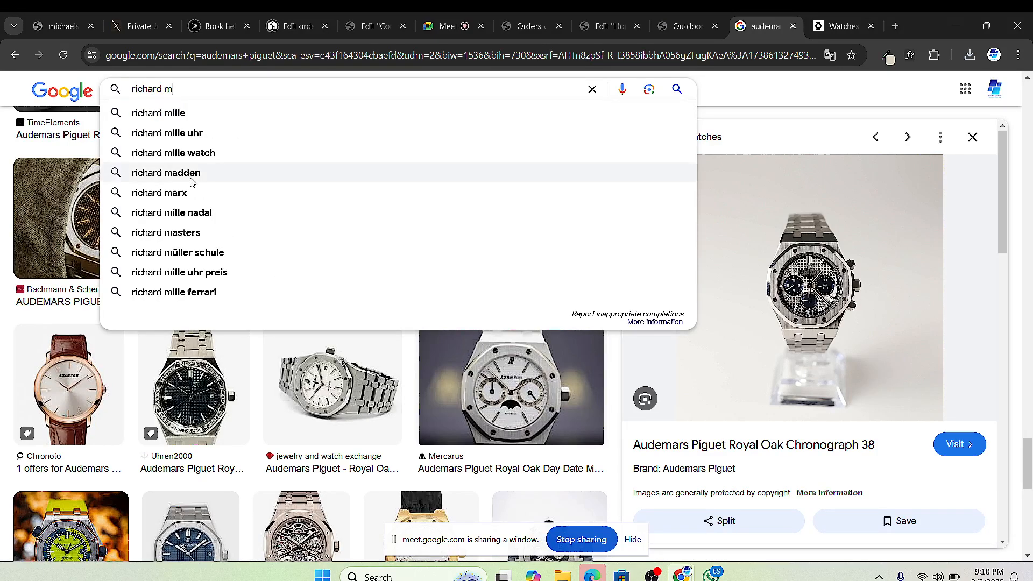
{"action": "left_click", "coordinate": [173, 112]}
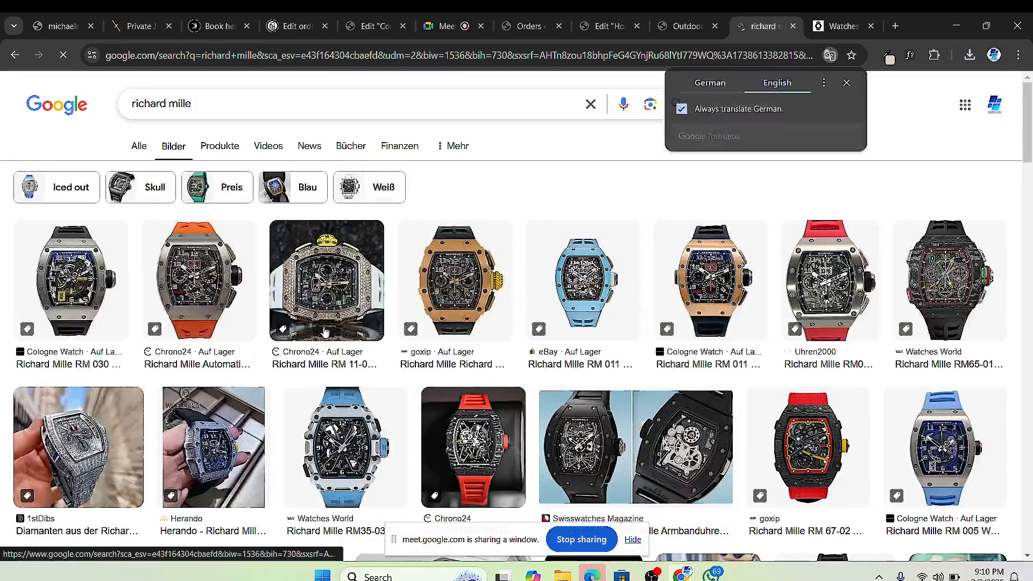
{"action": "left_click", "coordinate": [565, 271]}
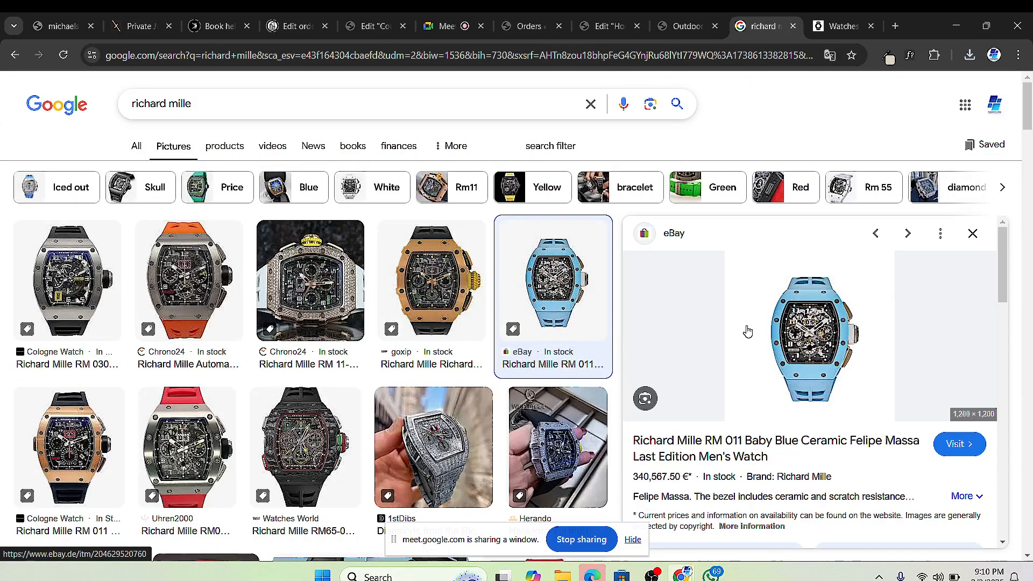
{"action": "scroll", "coordinate": [274, 334], "scroll_direction": "down", "scroll_amount": 3}
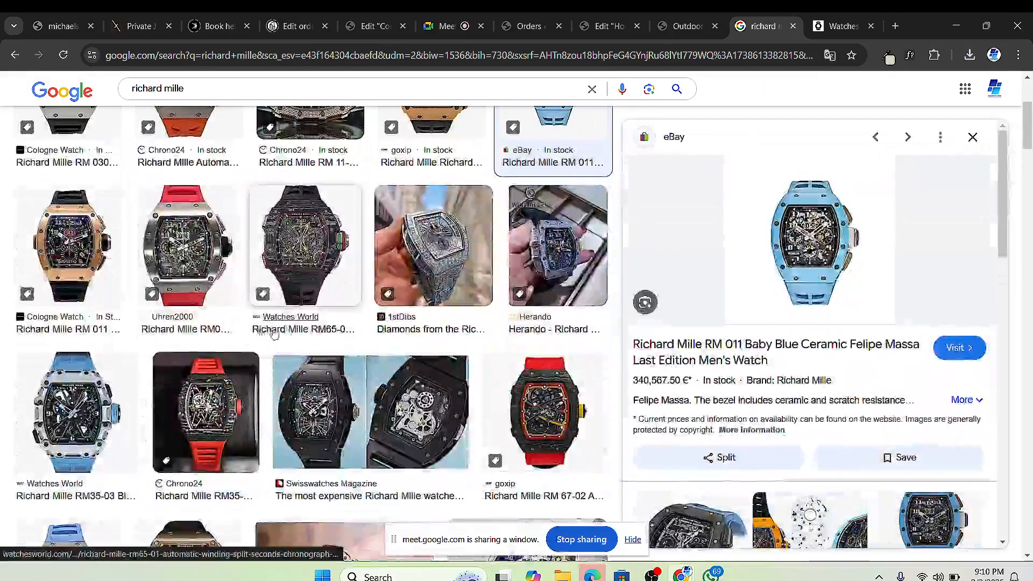
{"action": "scroll", "coordinate": [274, 333], "scroll_direction": "down", "scroll_amount": 7}
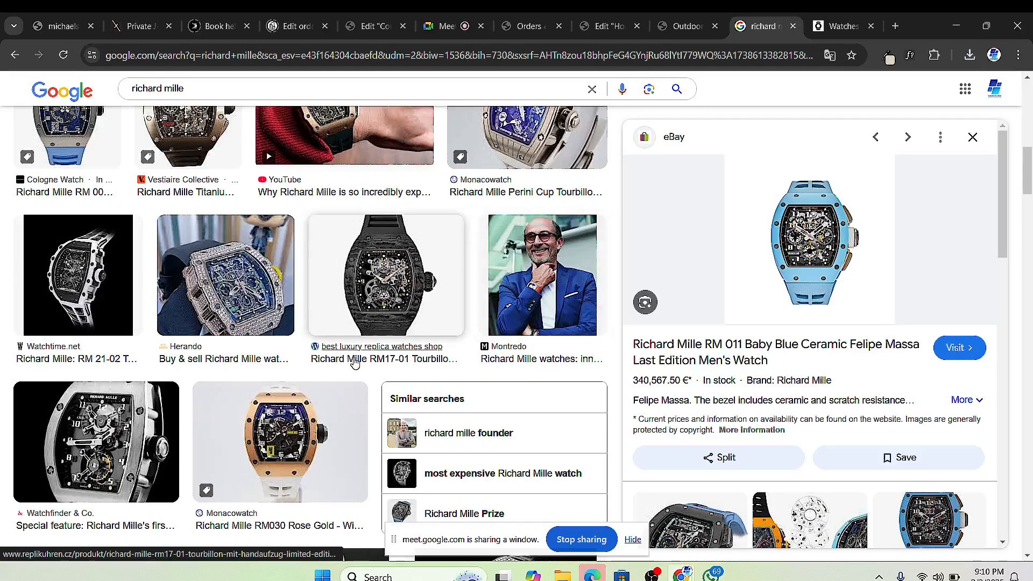
{"action": "scroll", "coordinate": [289, 347], "scroll_direction": "down", "scroll_amount": 15}
{"action": "scroll", "coordinate": [289, 347], "scroll_direction": "down", "scroll_amount": 1}
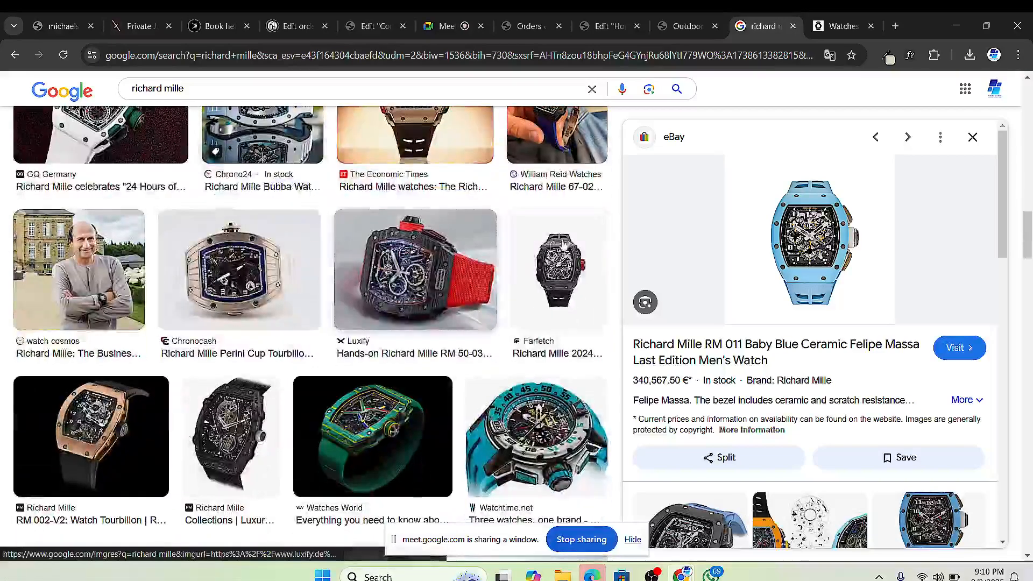
{"action": "left_click", "coordinate": [562, 253]}
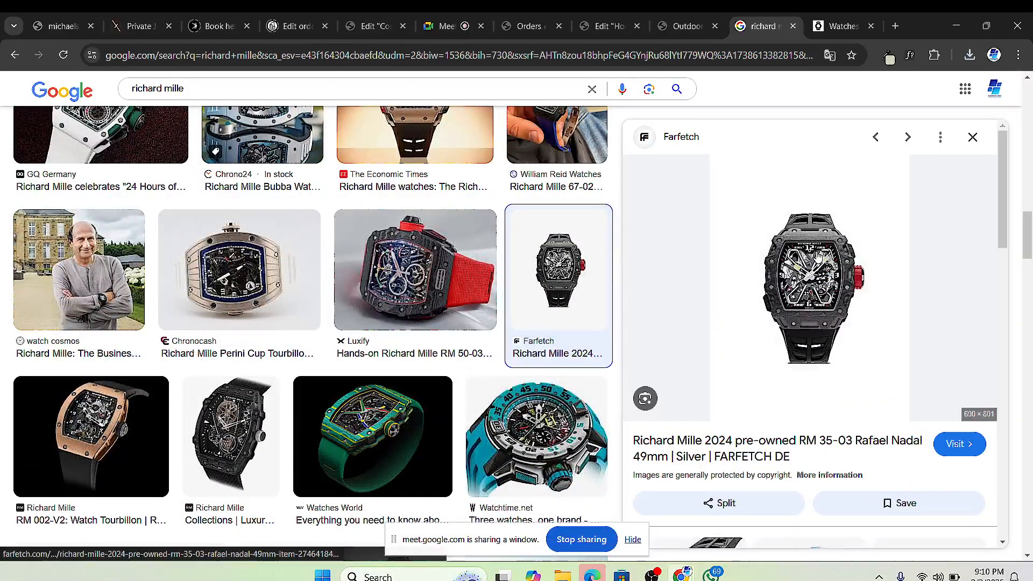
Step: Open the Farfetch image on its own page, close it, and preview the Timeless Investments watch
{"action": "right_click", "coordinate": [788, 222]}
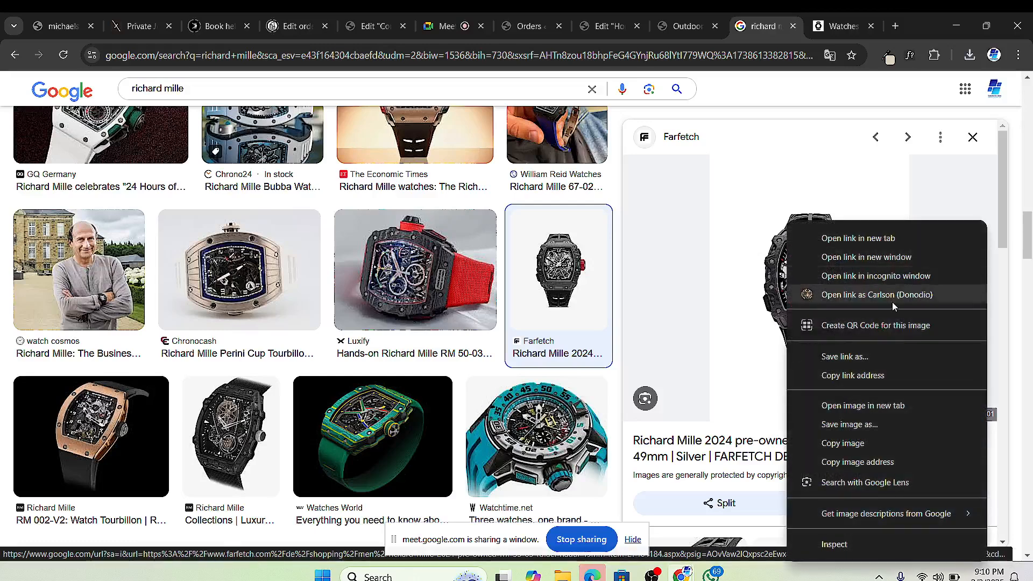
{"action": "left_click", "coordinate": [735, 342]}
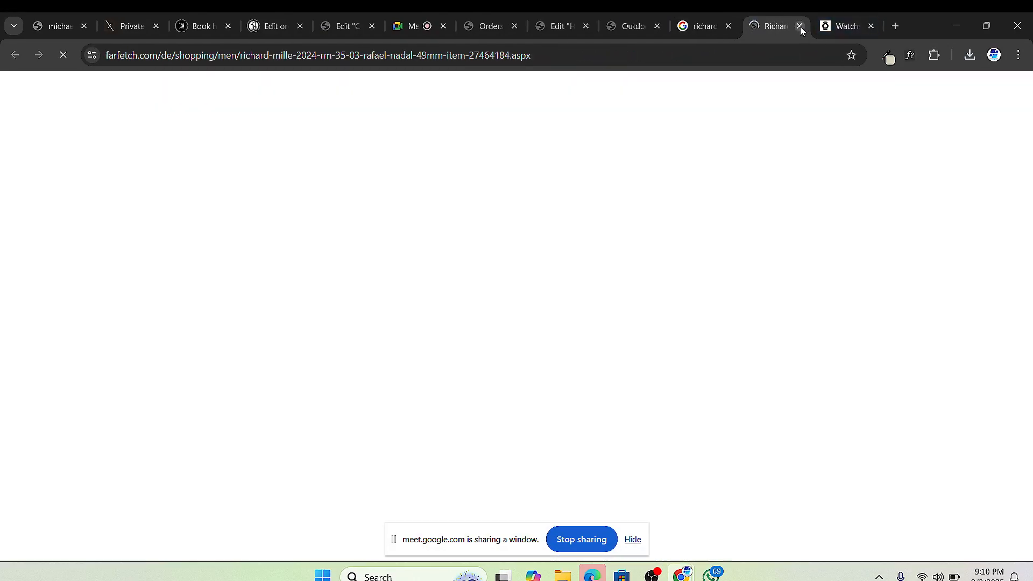
{"action": "left_click", "coordinate": [800, 26]}
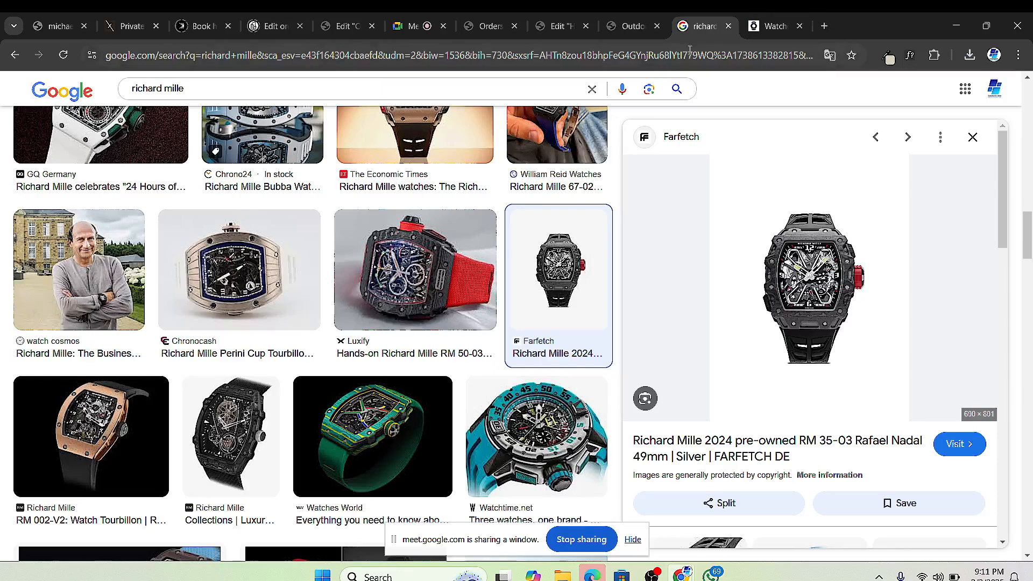
{"action": "scroll", "coordinate": [481, 311], "scroll_direction": "down", "scroll_amount": 3}
{"action": "scroll", "coordinate": [484, 310], "scroll_direction": "down", "scroll_amount": 2}
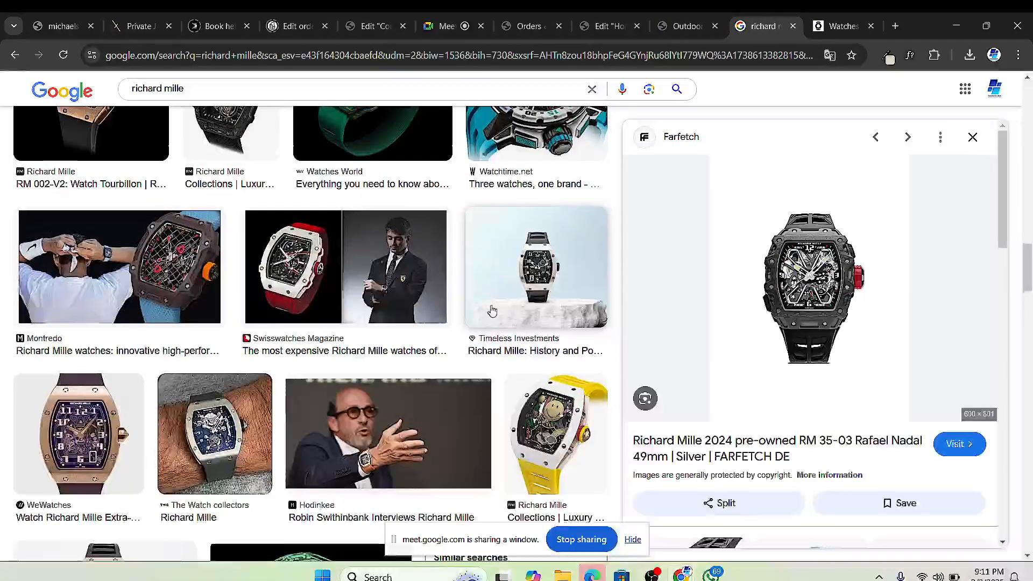
{"action": "left_click", "coordinate": [539, 260]}
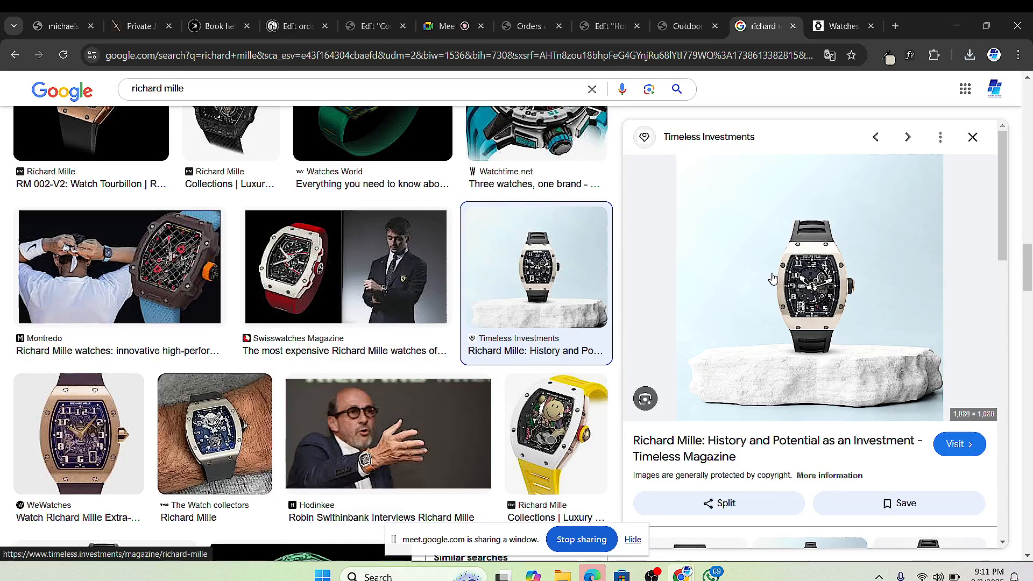
Step: Save the Timeless Investments watch photo as 26.png, then return to the Elementor editor
{"action": "right_click", "coordinate": [771, 275]}
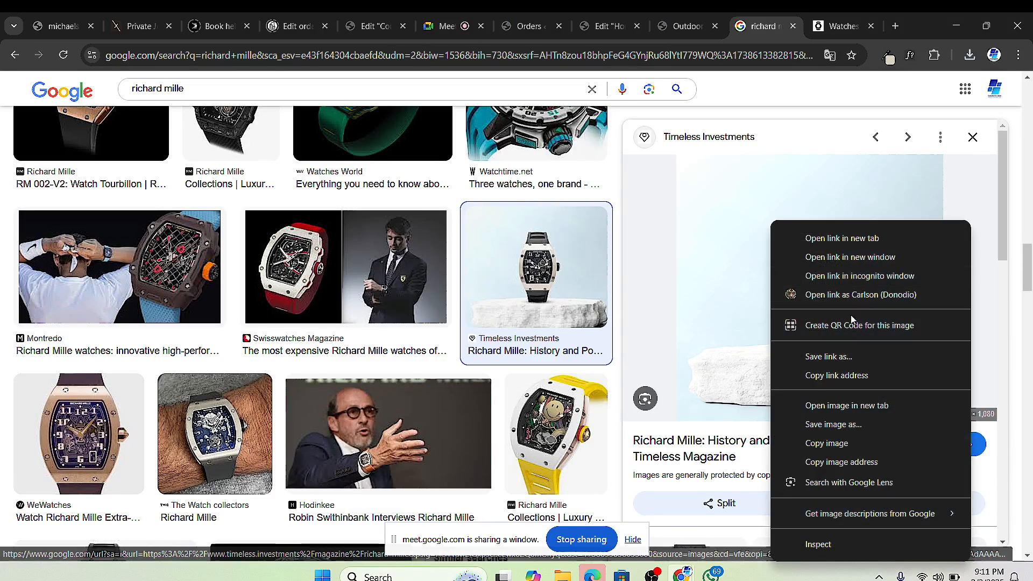
{"action": "left_click", "coordinate": [847, 427]}
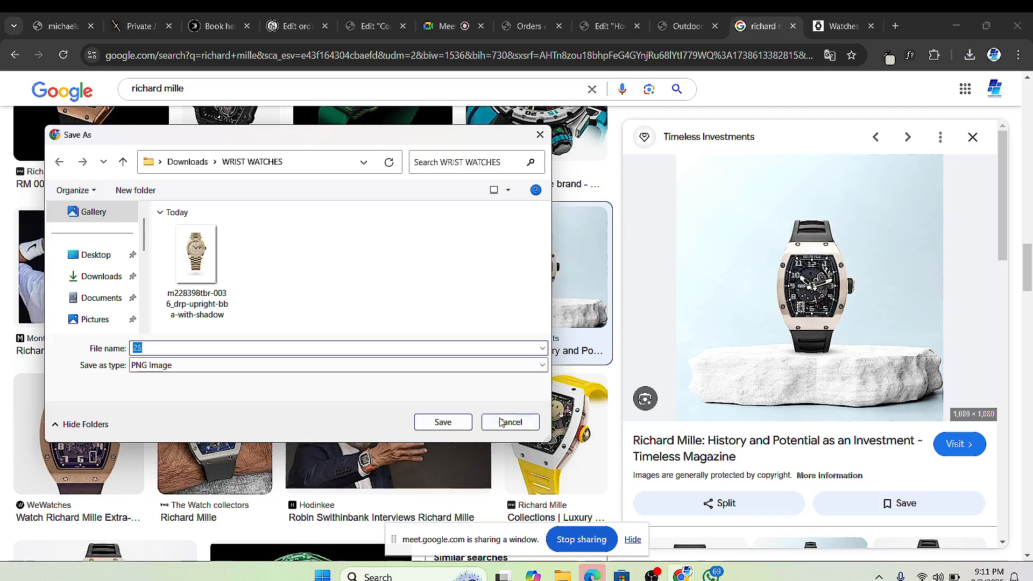
{"action": "left_click", "coordinate": [461, 426]}
{"action": "scroll", "coordinate": [201, 403], "scroll_direction": "down", "scroll_amount": 6}
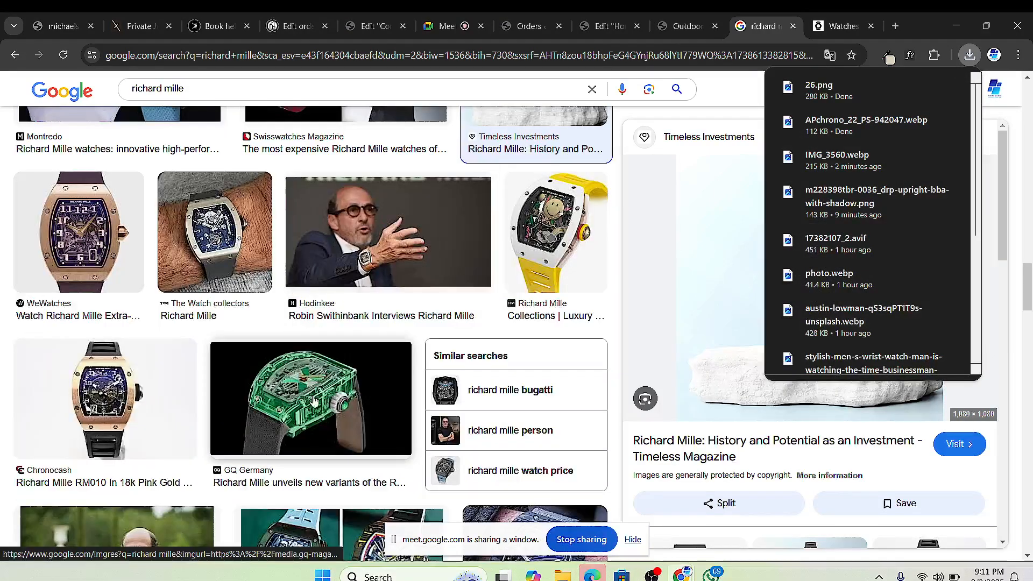
{"action": "scroll", "coordinate": [202, 403], "scroll_direction": "down", "scroll_amount": 12}
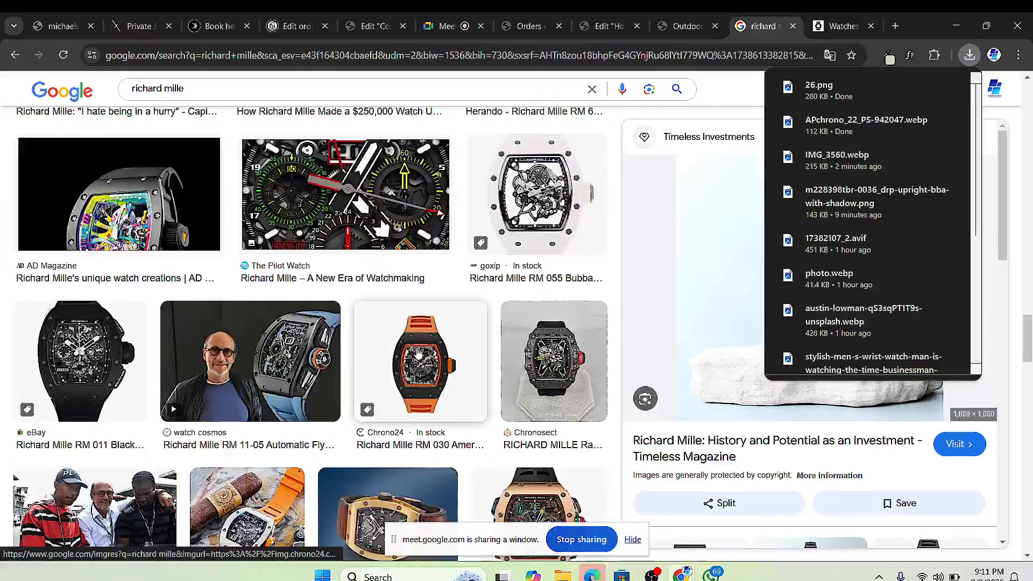
{"action": "scroll", "coordinate": [416, 350], "scroll_direction": "down", "scroll_amount": 1}
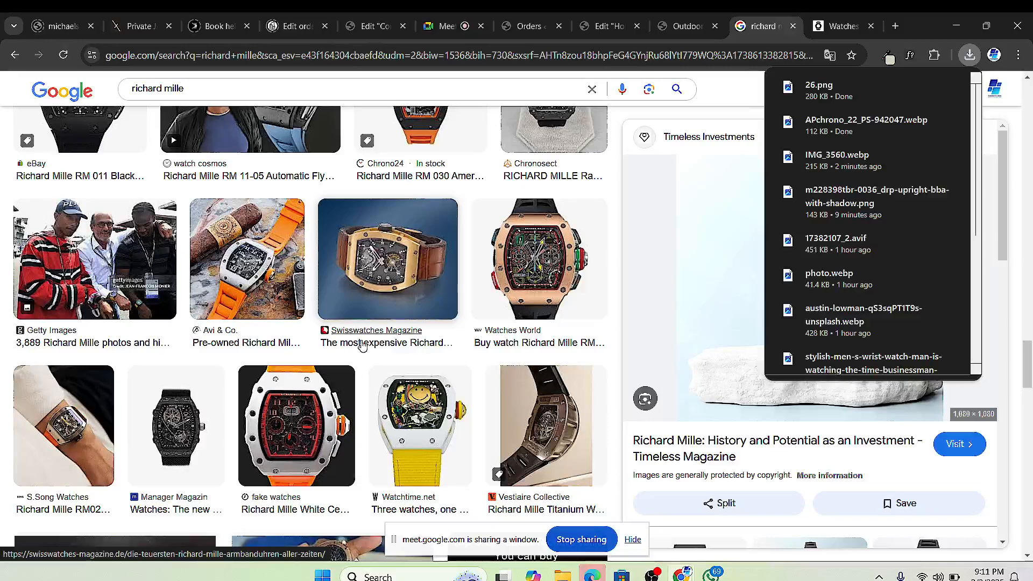
{"action": "left_click", "coordinate": [609, 26]}
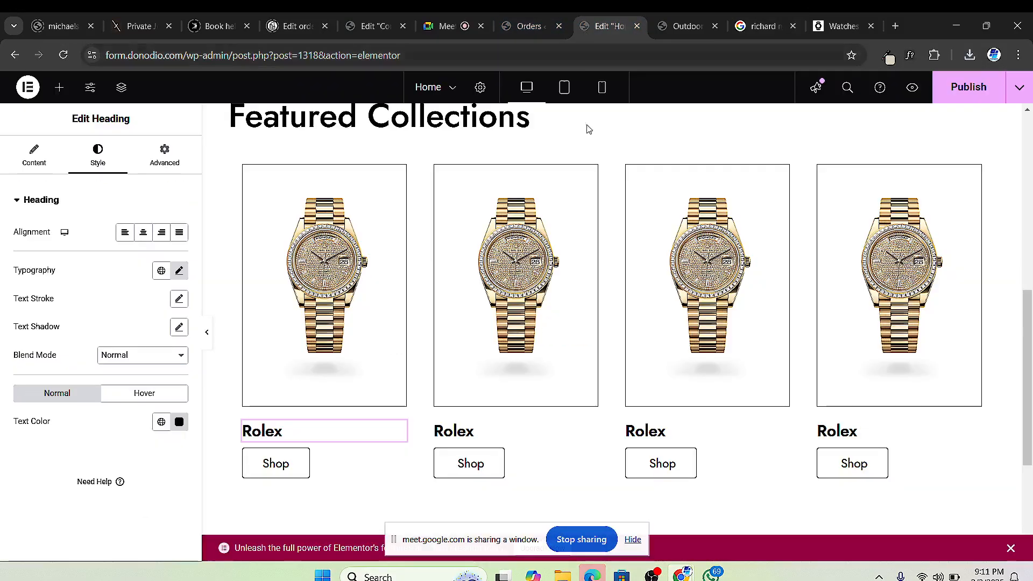
Step: From the second card's image control, upload IMG_3560.webp from WRIST WATCHES into the media library
{"action": "left_click", "coordinate": [589, 172]}
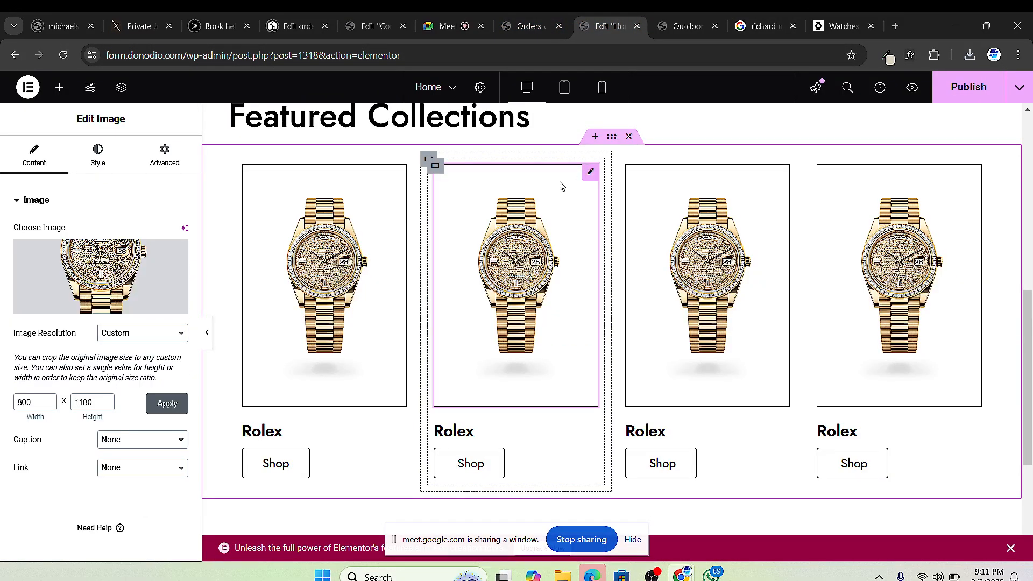
{"action": "left_click", "coordinate": [96, 279]}
{"action": "left_click", "coordinate": [189, 136]}
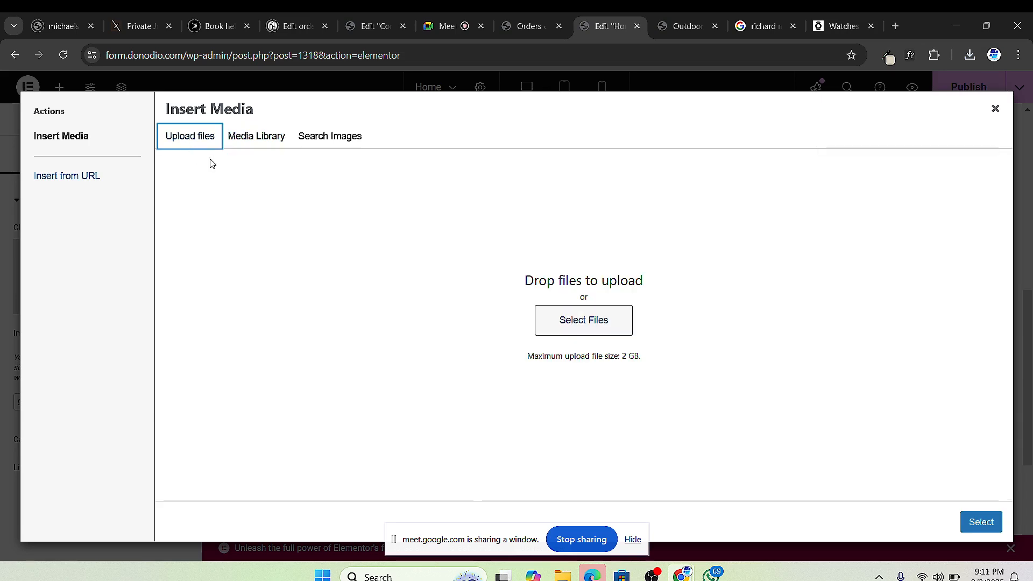
{"action": "left_click", "coordinate": [543, 324]}
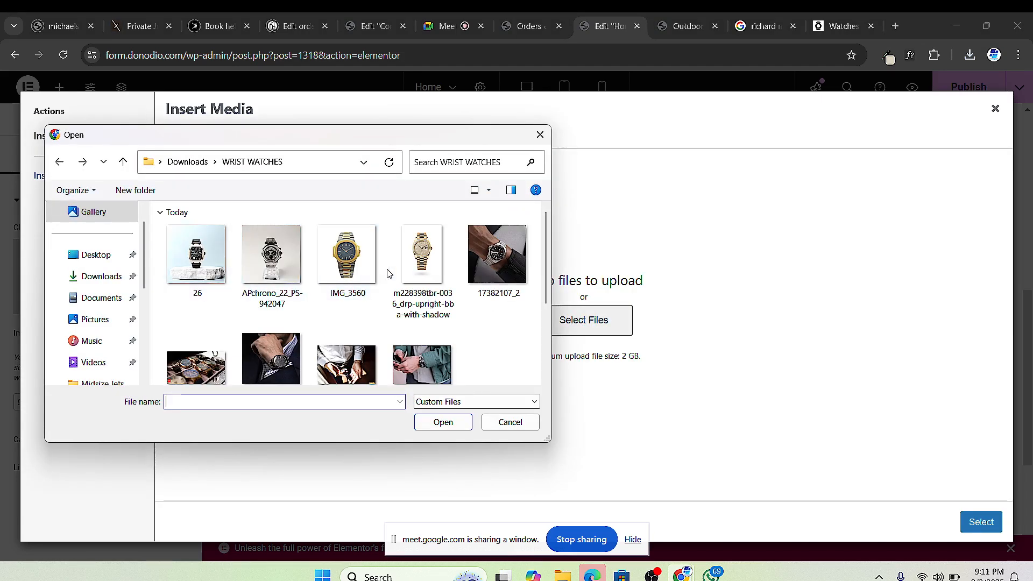
{"action": "left_click", "coordinate": [347, 284]}
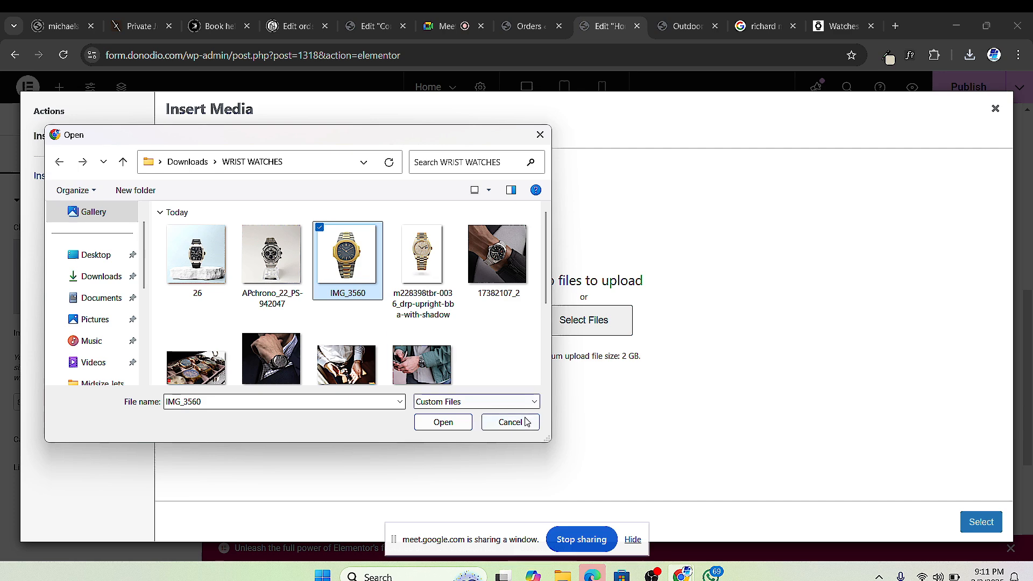
{"action": "left_click", "coordinate": [457, 424]}
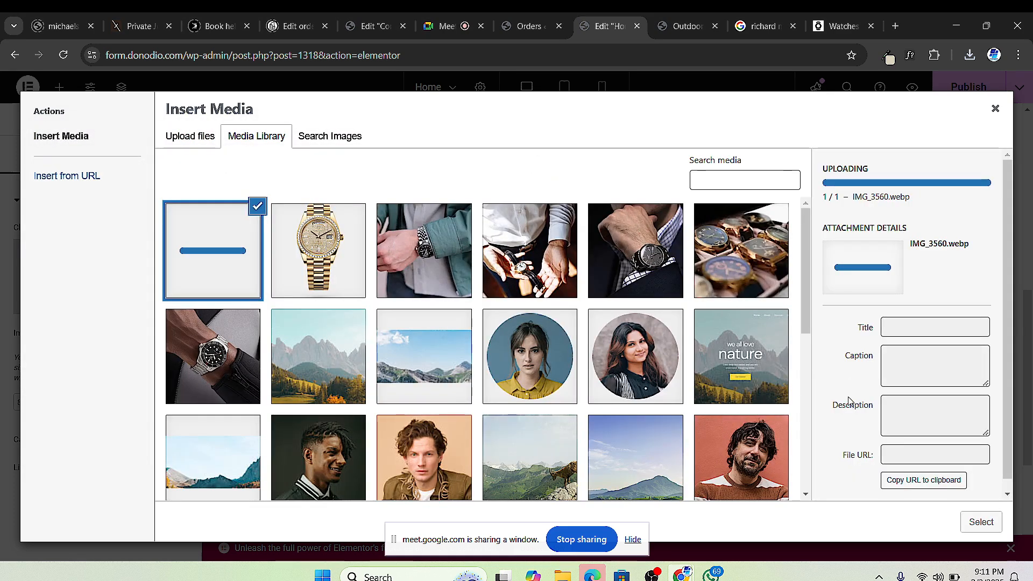
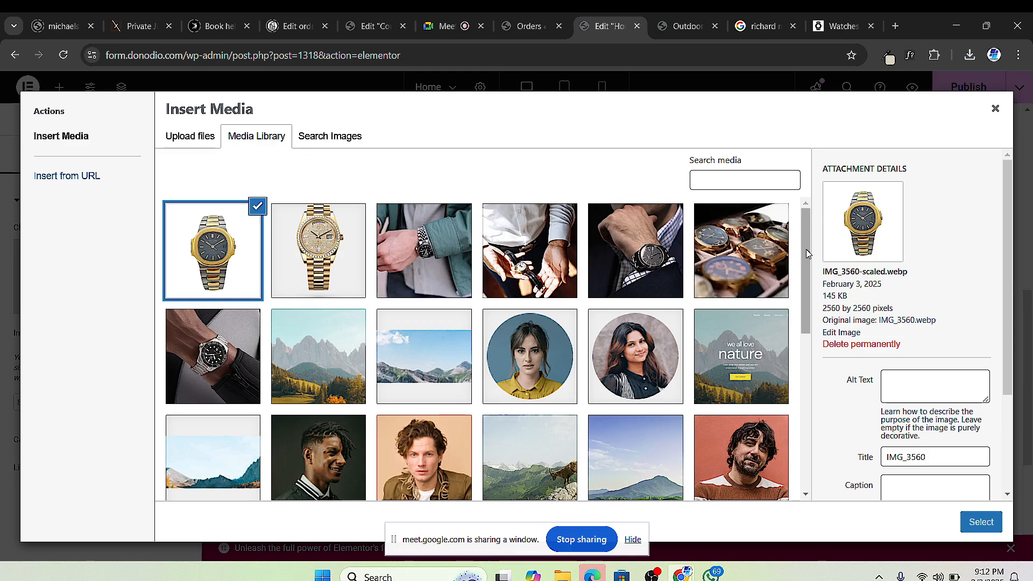
Step: Insert the selected IMG_3560 two-tone blue-dial watch into the second card
{"action": "left_click", "coordinate": [981, 521]}
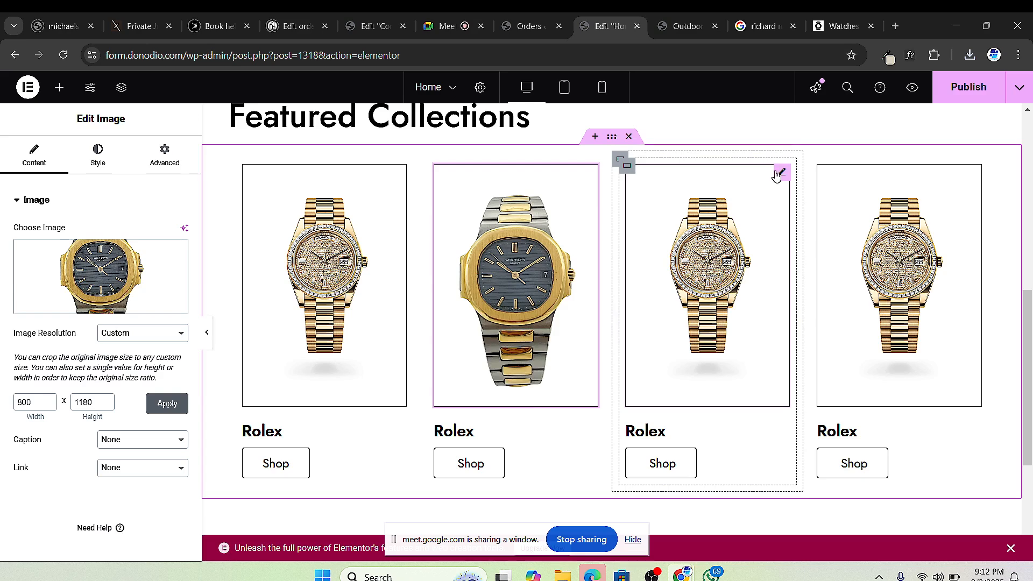
Step: Upload APchrono_22_PS-942047 and make it the third card's watch image
{"action": "left_click", "coordinate": [780, 179]}
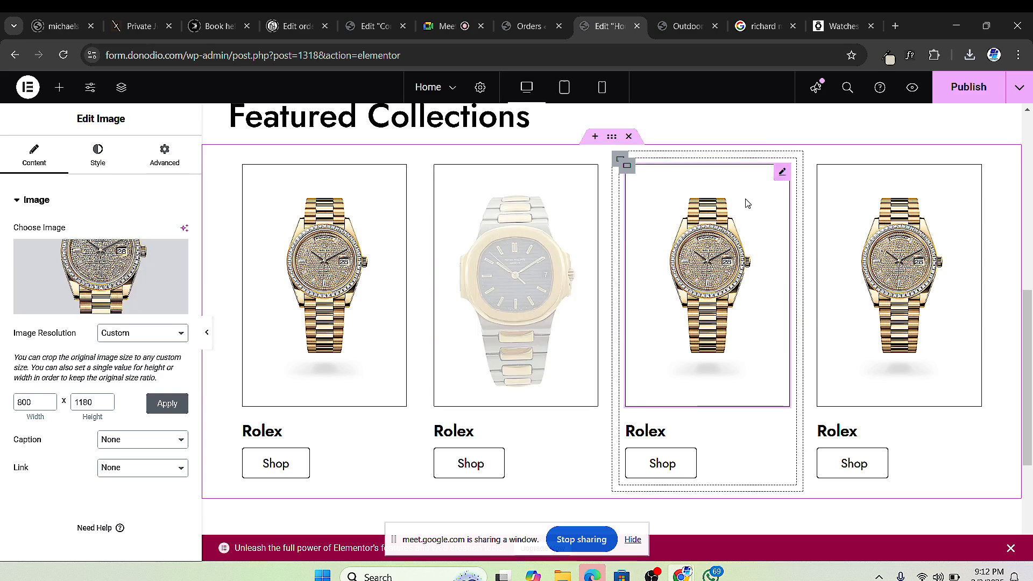
{"action": "left_click", "coordinate": [108, 273]}
{"action": "left_click", "coordinate": [207, 138]}
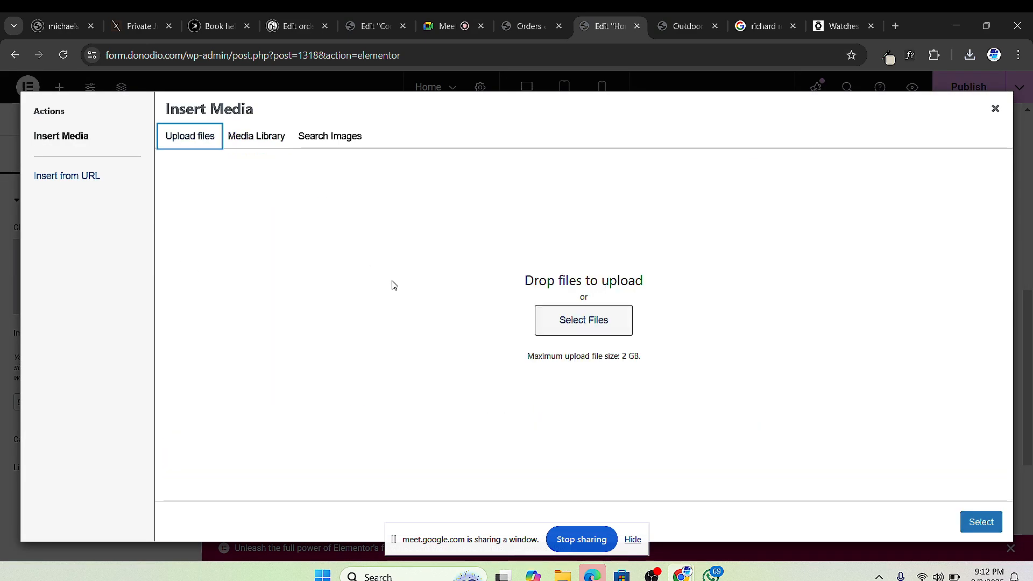
{"action": "left_click", "coordinate": [561, 319]}
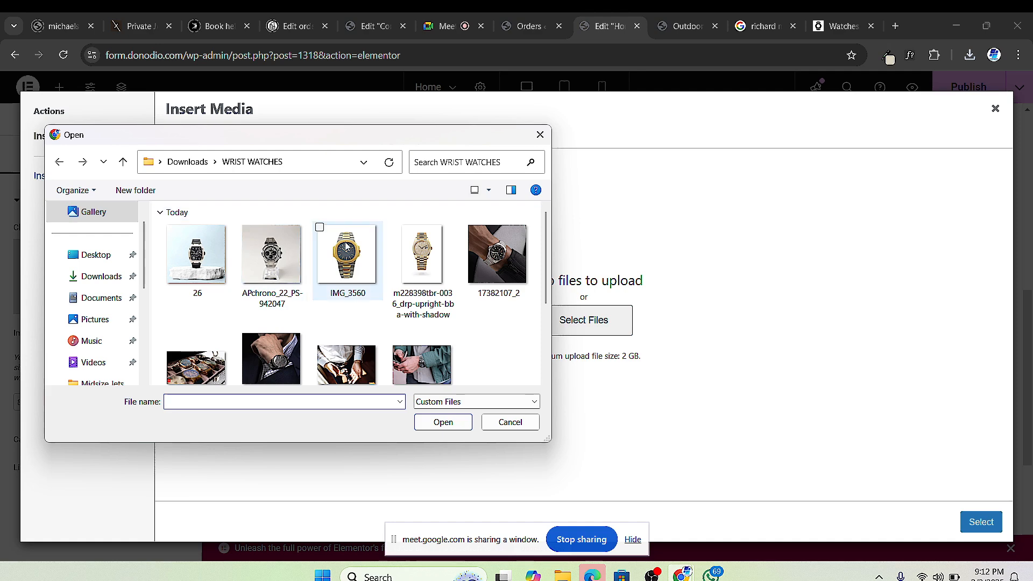
{"action": "left_click", "coordinate": [275, 264]}
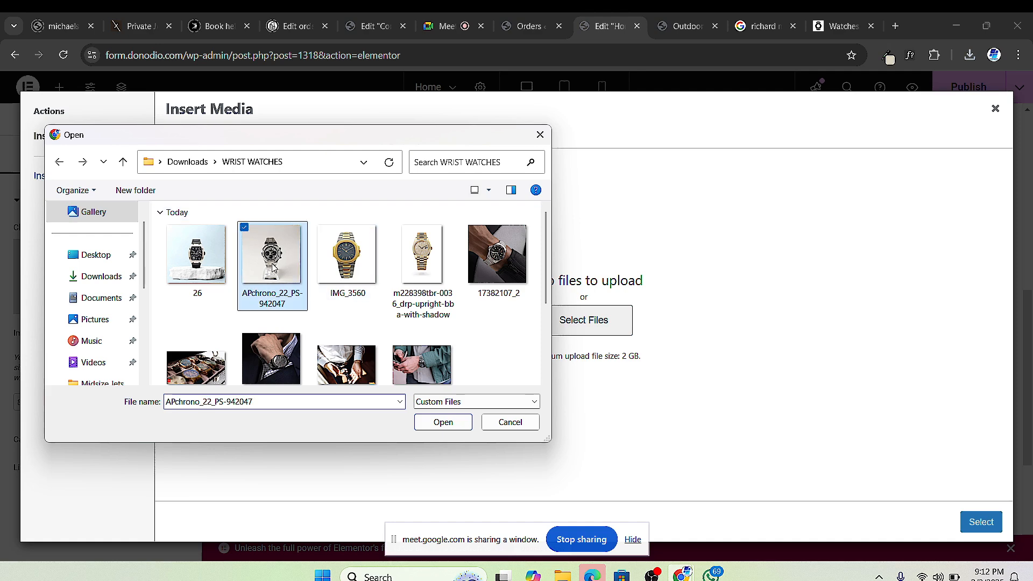
{"action": "left_click", "coordinate": [442, 423]}
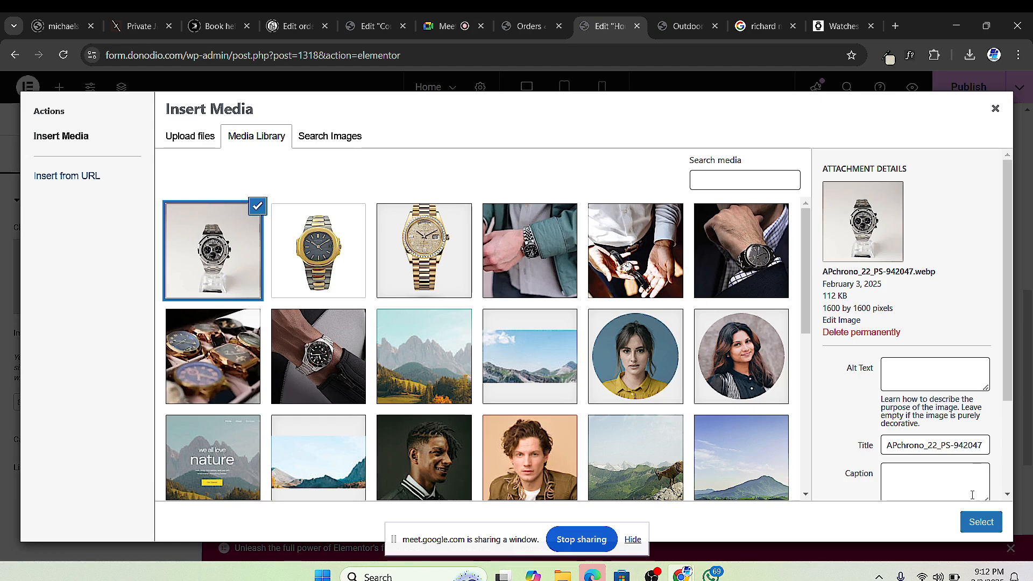
{"action": "left_click", "coordinate": [980, 522]}
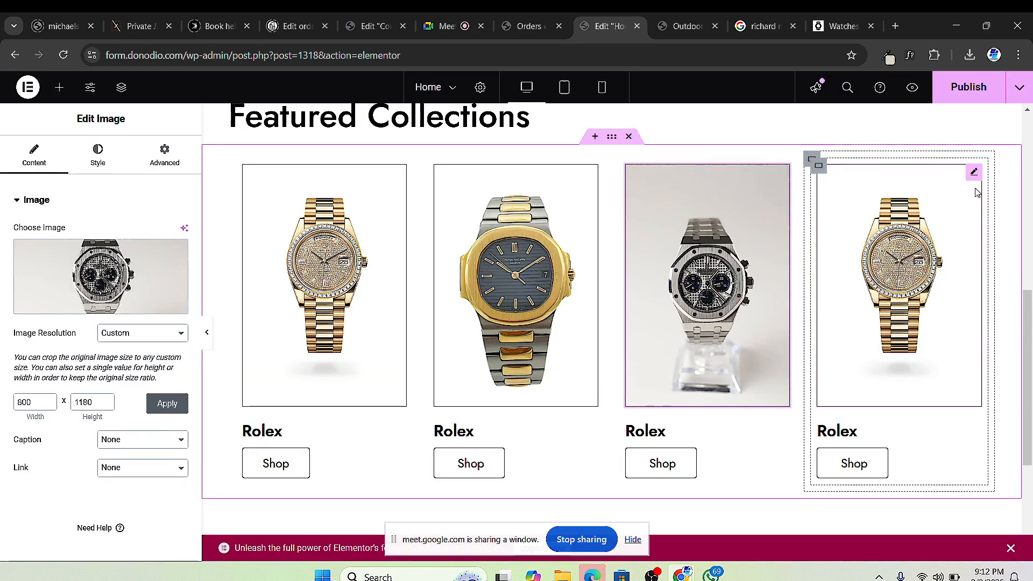
Step: Upload 26.png and make it the fourth card's watch image
{"action": "left_click", "coordinate": [974, 175]}
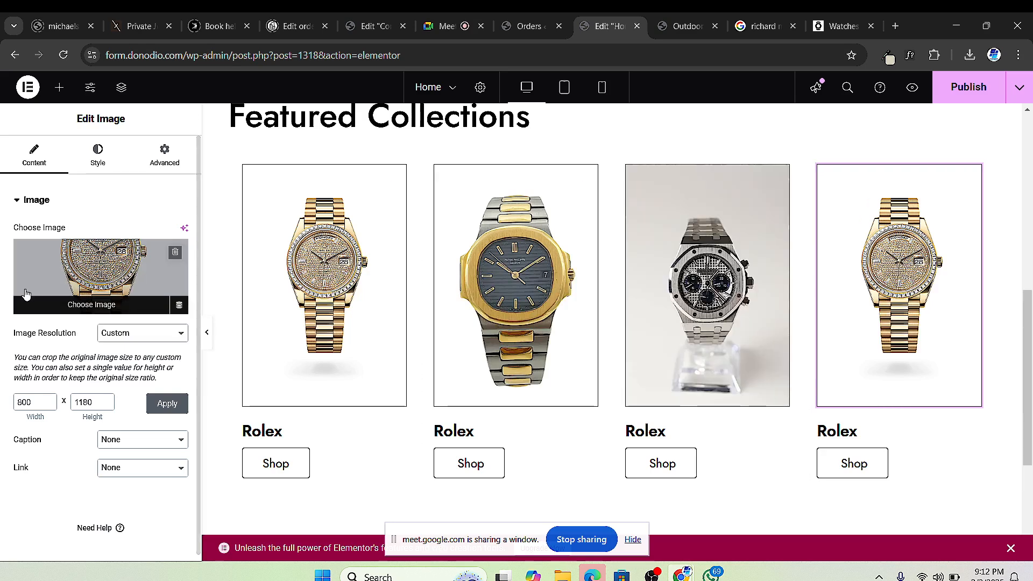
{"action": "left_click", "coordinate": [67, 279]}
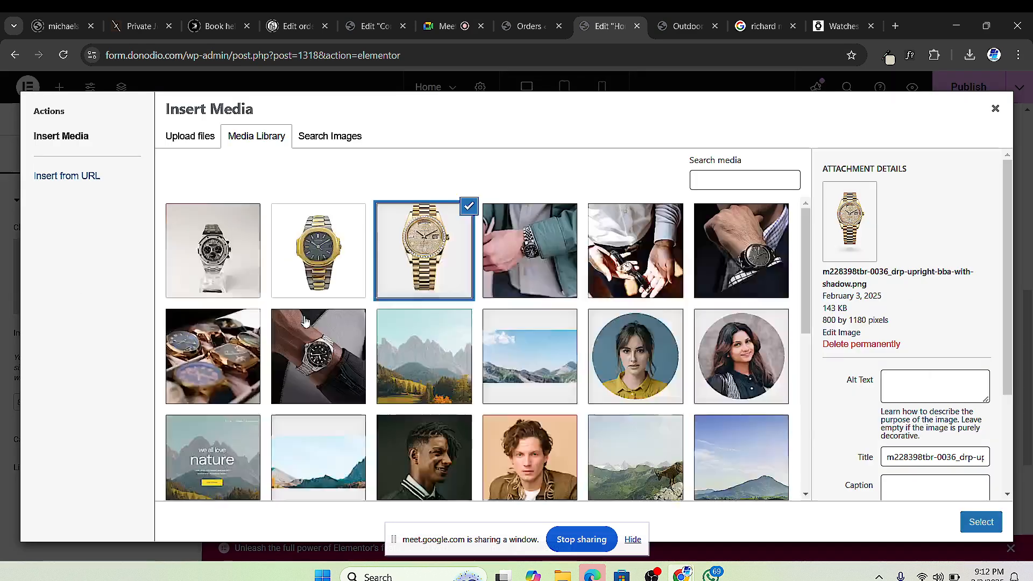
{"action": "left_click", "coordinate": [190, 143]}
{"action": "left_click", "coordinate": [570, 323]}
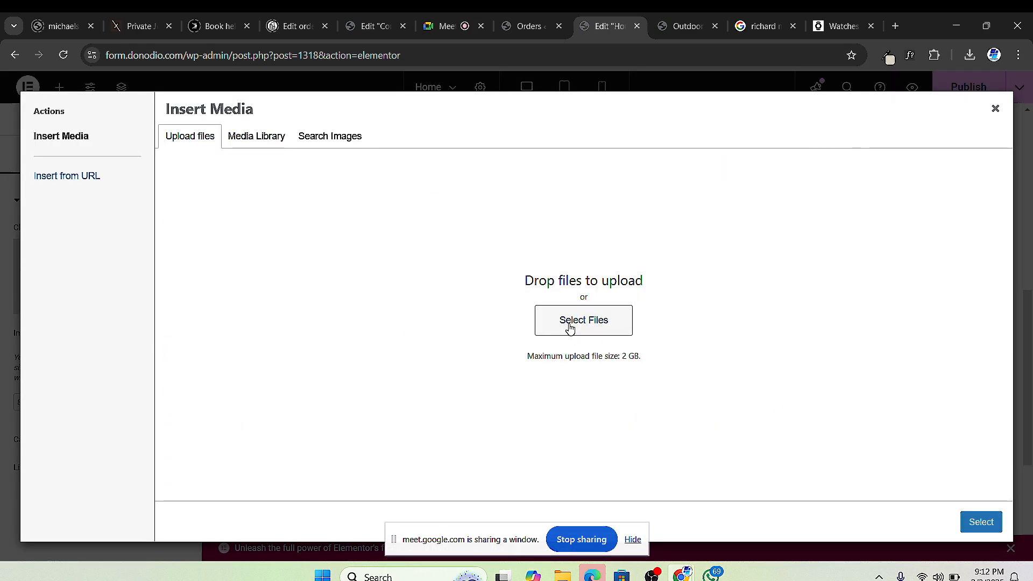
{"action": "left_click", "coordinate": [199, 264]}
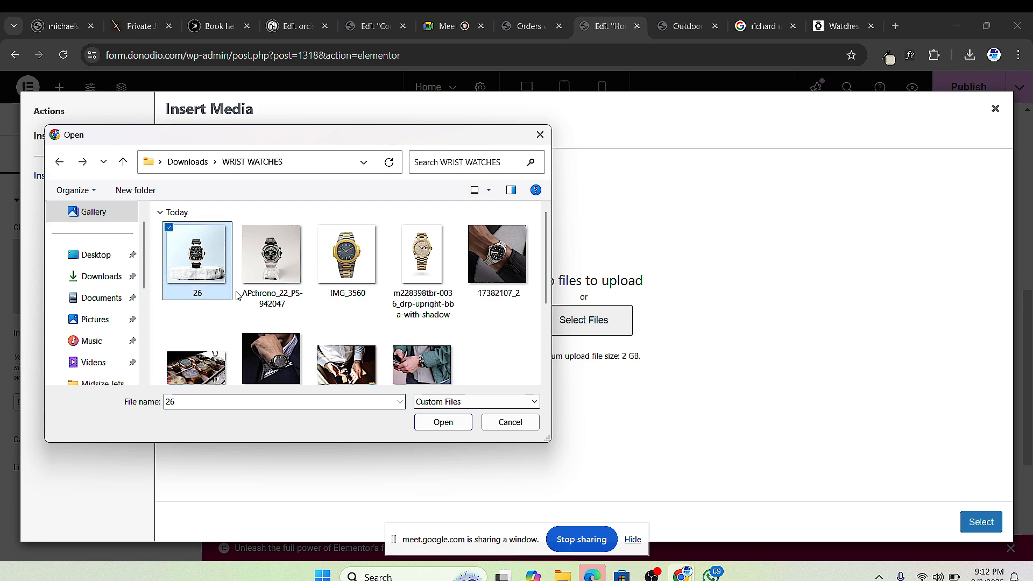
{"action": "left_click", "coordinate": [457, 422]}
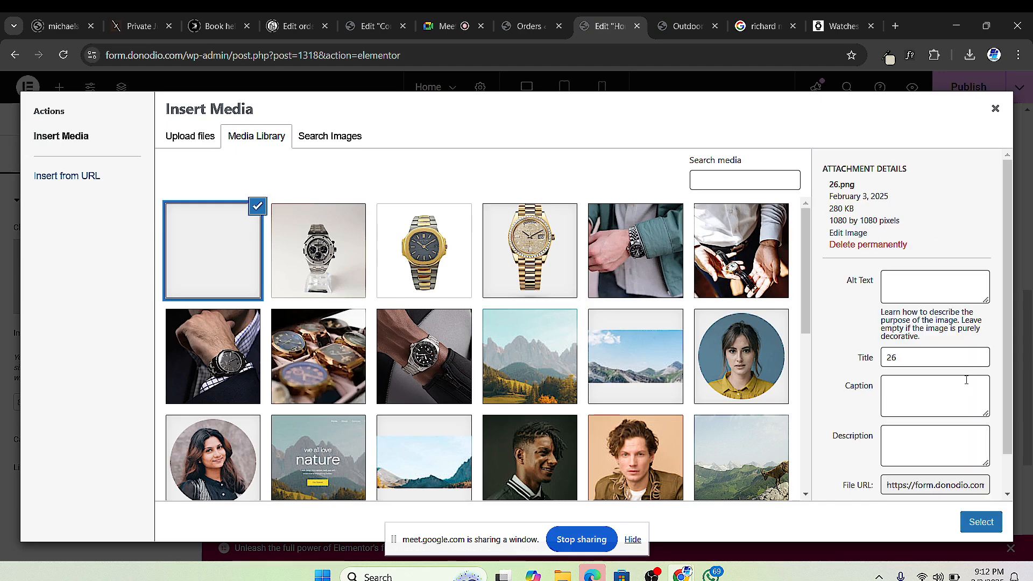
{"action": "left_click", "coordinate": [979, 522]}
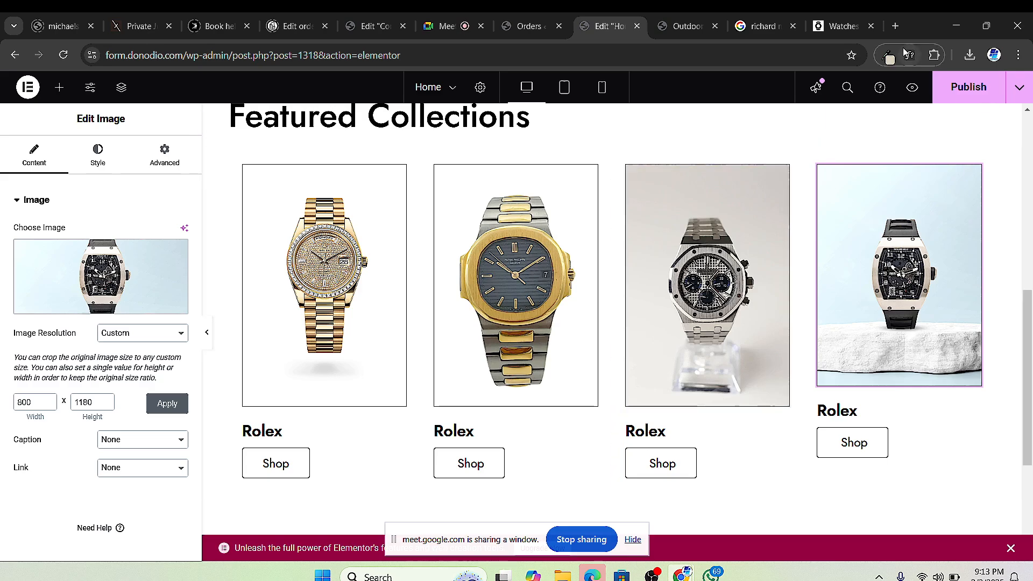
Step: Browse the Richard Mille image results, previewing the Farfetch, RM 011 and Cologne Watch listings
{"action": "left_click", "coordinate": [835, 28]}
{"action": "scroll", "coordinate": [689, 182], "scroll_direction": "down", "scroll_amount": 3}
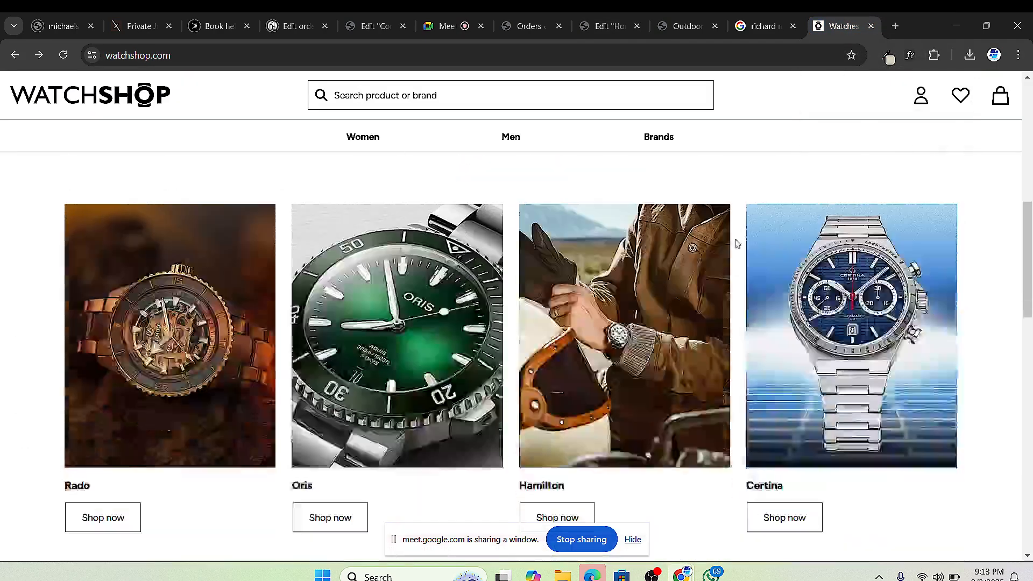
{"action": "left_click", "coordinate": [744, 25]}
{"action": "scroll", "coordinate": [517, 315], "scroll_direction": "down", "scroll_amount": 5}
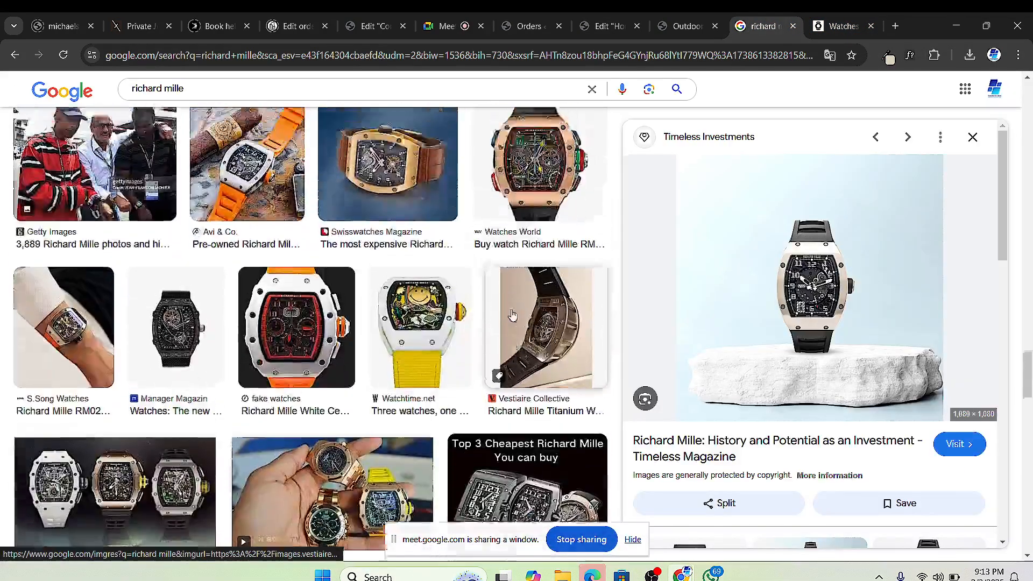
{"action": "scroll", "coordinate": [517, 315], "scroll_direction": "up", "scroll_amount": 3}
{"action": "scroll", "coordinate": [511, 315], "scroll_direction": "down", "scroll_amount": 4}
{"action": "scroll", "coordinate": [500, 313], "scroll_direction": "up", "scroll_amount": 4}
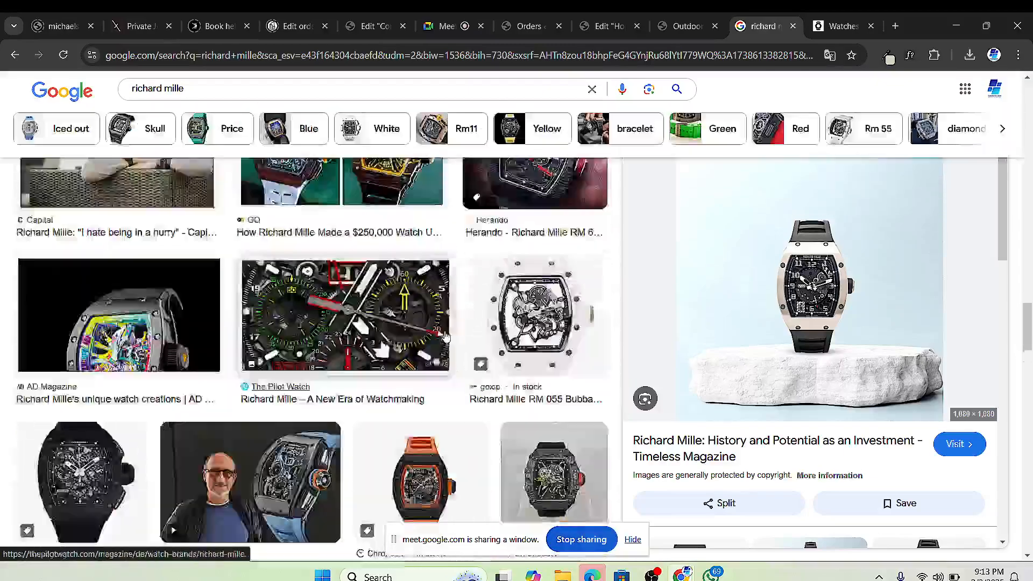
{"action": "scroll", "coordinate": [487, 311], "scroll_direction": "down", "scroll_amount": 8}
{"action": "scroll", "coordinate": [473, 309], "scroll_direction": "up", "scroll_amount": 5}
{"action": "scroll", "coordinate": [409, 301], "scroll_direction": "down", "scroll_amount": 6}
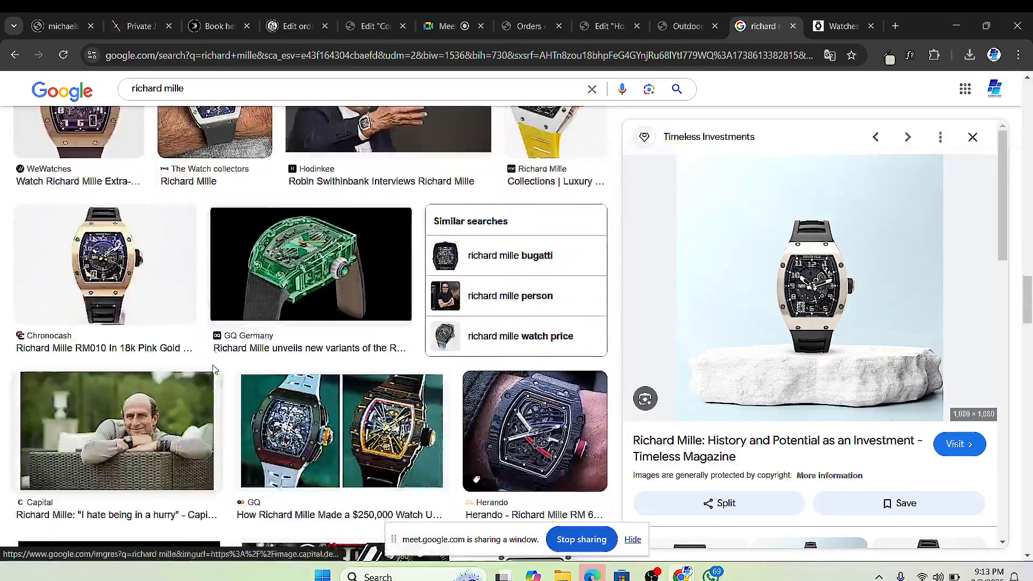
{"action": "scroll", "coordinate": [347, 288], "scroll_direction": "up", "scroll_amount": 7}
{"action": "scroll", "coordinate": [350, 290], "scroll_direction": "up", "scroll_amount": 3}
{"action": "scroll", "coordinate": [376, 312], "scroll_direction": "down", "scroll_amount": 2}
{"action": "scroll", "coordinate": [409, 328], "scroll_direction": "up", "scroll_amount": 6}
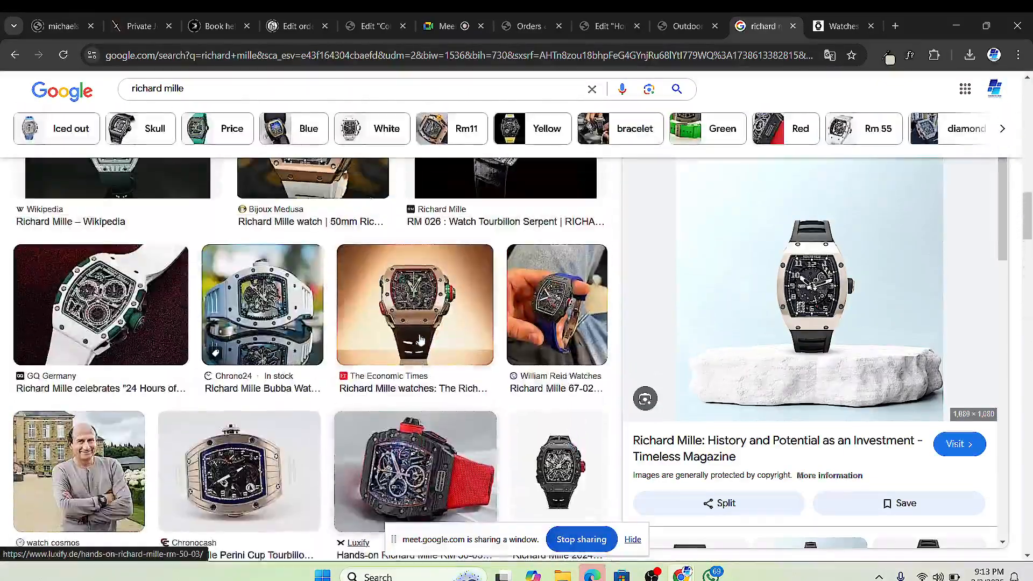
{"action": "scroll", "coordinate": [484, 344], "scroll_direction": "down", "scroll_amount": 3}
{"action": "left_click", "coordinate": [539, 350]}
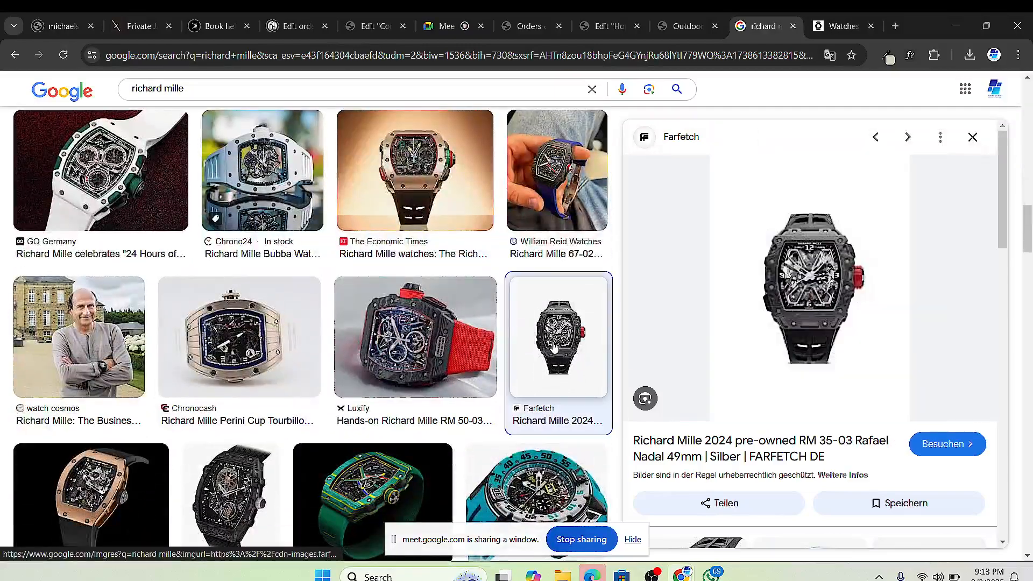
{"action": "scroll", "coordinate": [339, 369], "scroll_direction": "up", "scroll_amount": 5}
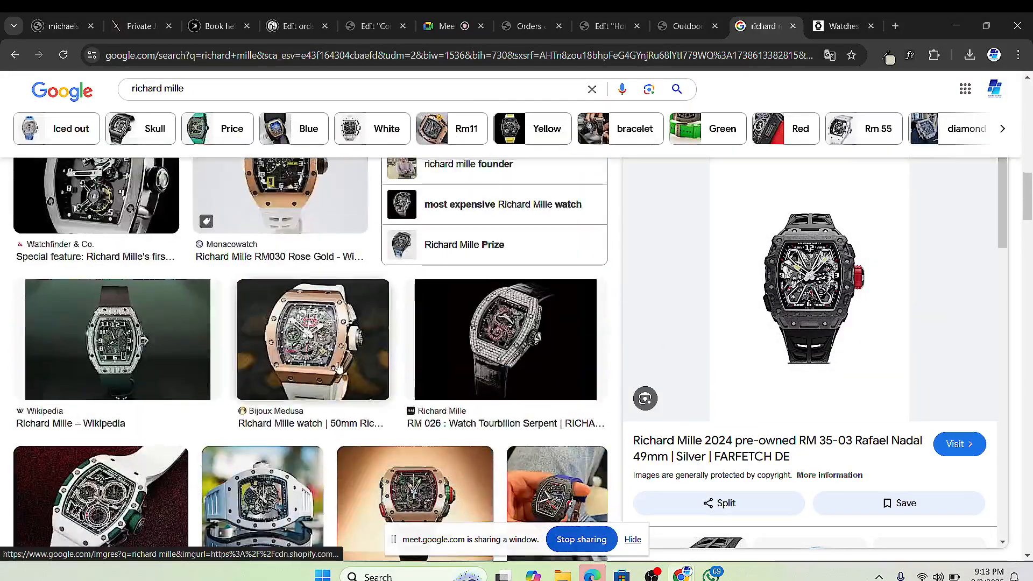
{"action": "scroll", "coordinate": [333, 340], "scroll_direction": "up", "scroll_amount": 6}
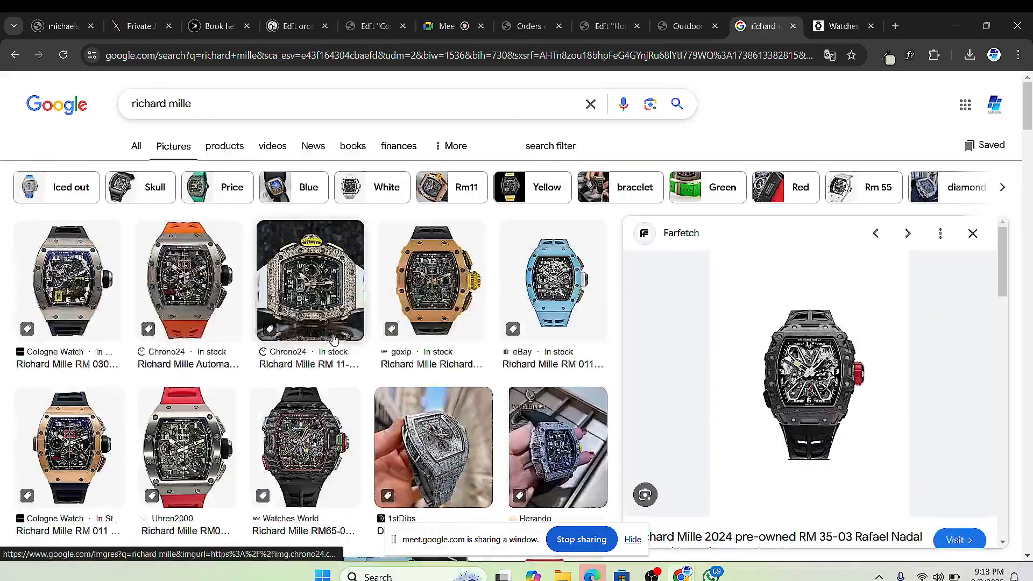
{"action": "left_click", "coordinate": [554, 280]}
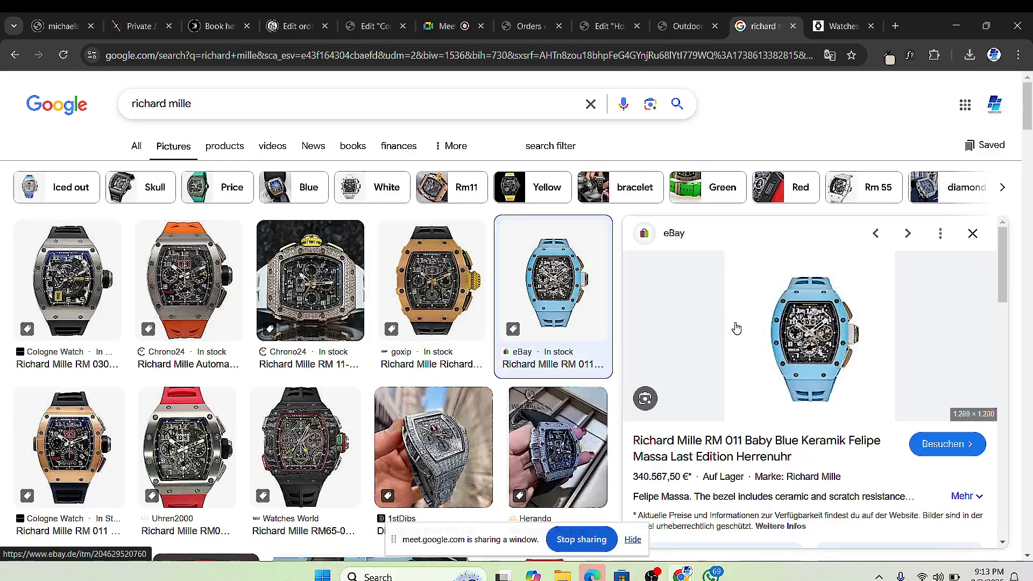
{"action": "scroll", "coordinate": [112, 322], "scroll_direction": "down", "scroll_amount": 4}
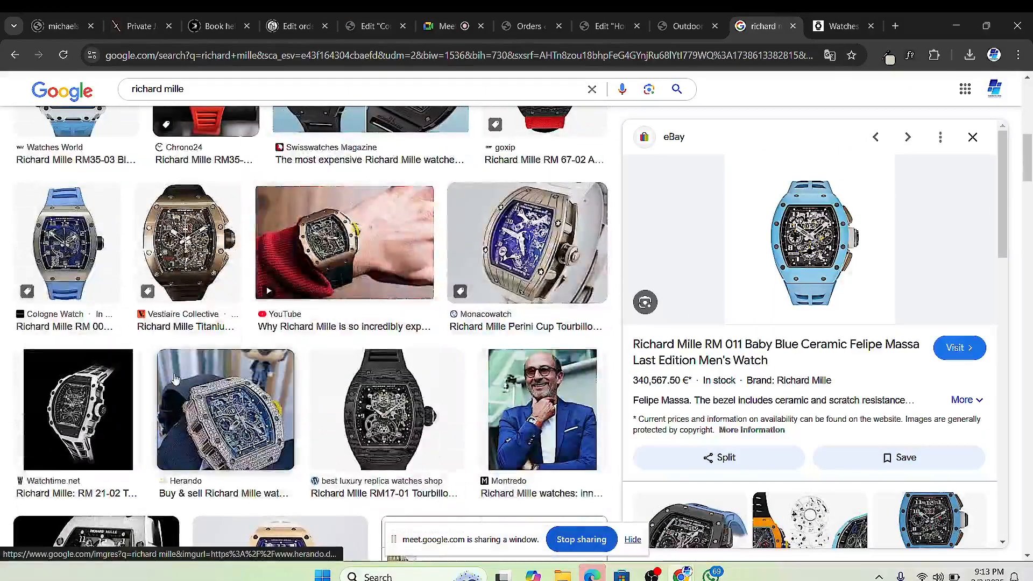
{"action": "left_click", "coordinate": [78, 231]}
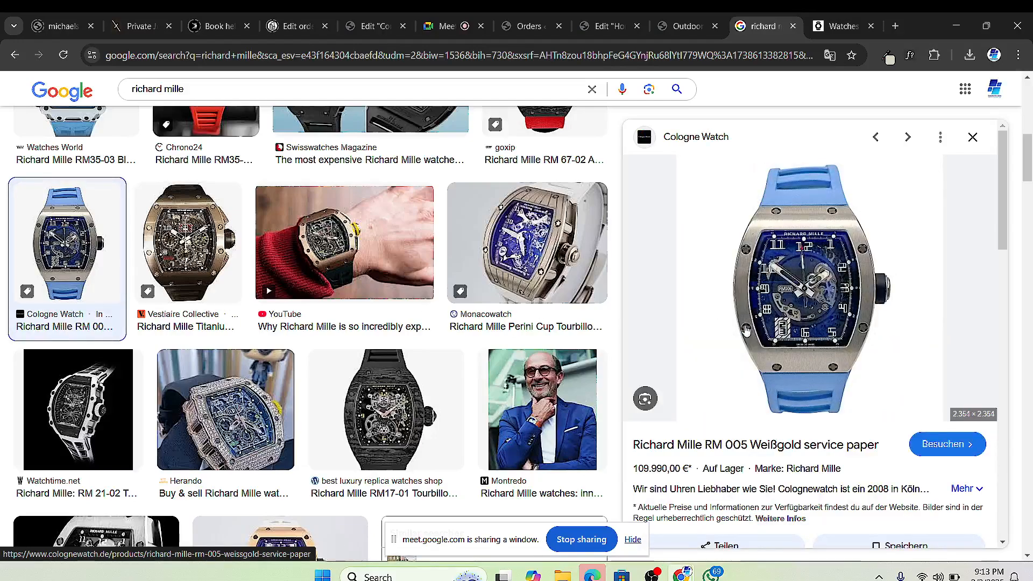
{"action": "scroll", "coordinate": [505, 393], "scroll_direction": "down", "scroll_amount": 10}
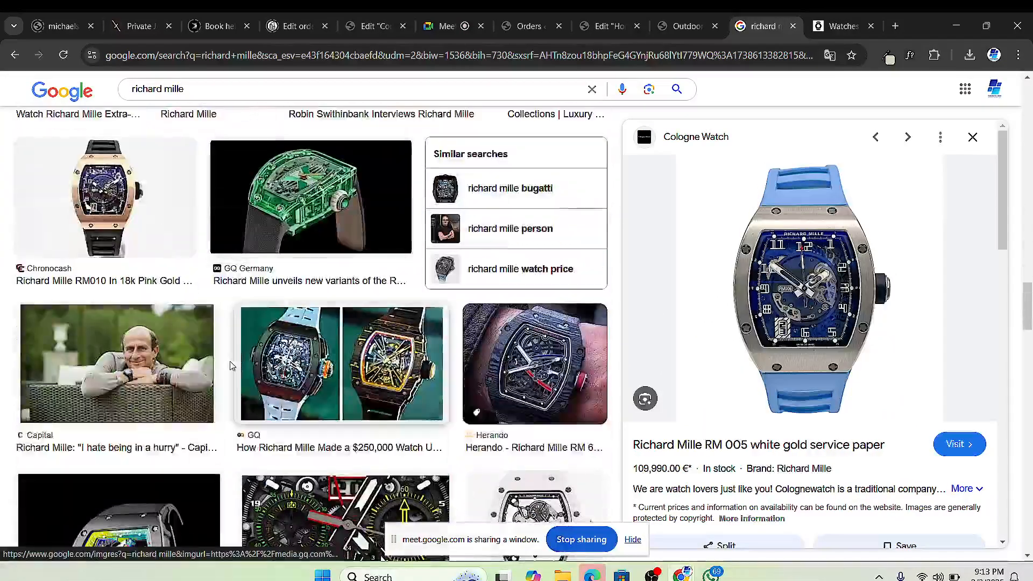
{"action": "scroll", "coordinate": [259, 379], "scroll_direction": "down", "scroll_amount": 5}
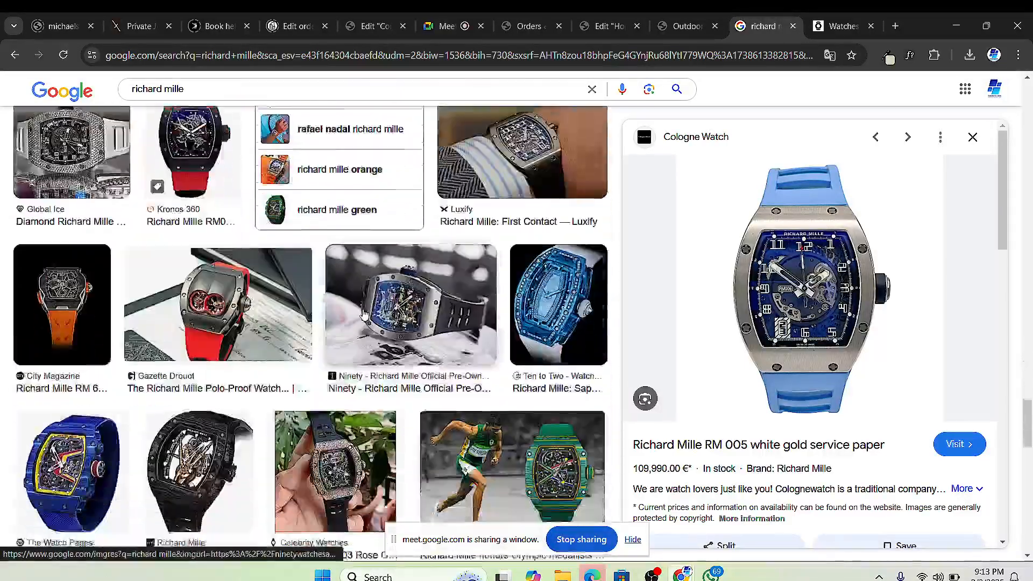
{"action": "scroll", "coordinate": [363, 316], "scroll_direction": "down", "scroll_amount": 5}
{"action": "scroll", "coordinate": [367, 315], "scroll_direction": "down", "scroll_amount": 5}
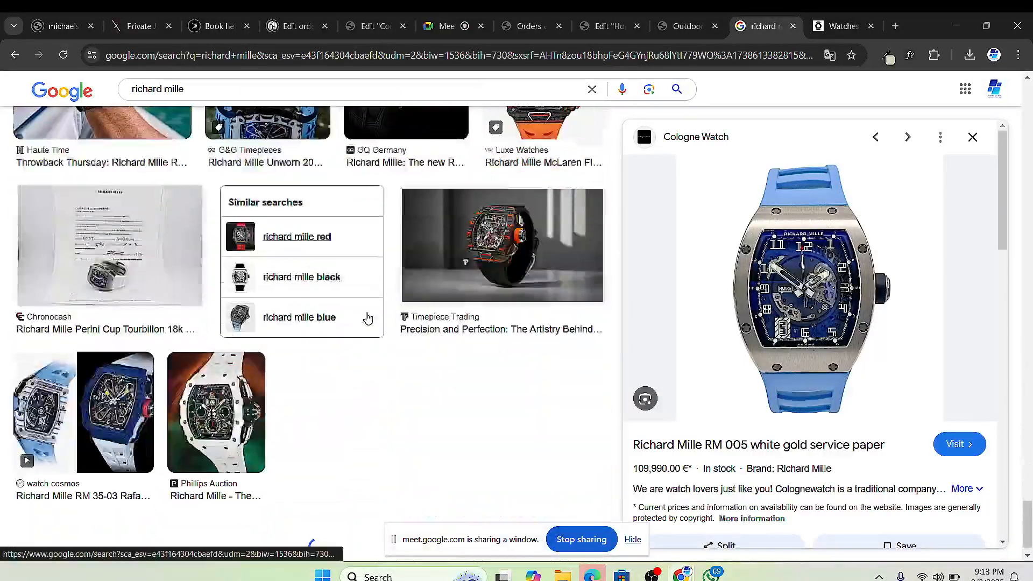
{"action": "scroll", "coordinate": [354, 325], "scroll_direction": "down", "scroll_amount": 1}
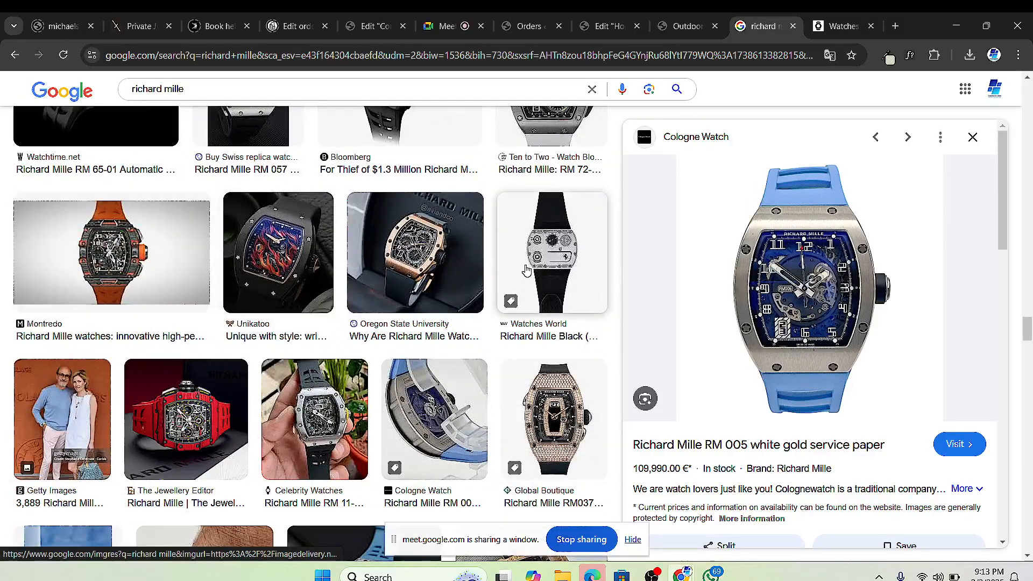
{"action": "scroll", "coordinate": [525, 290], "scroll_direction": "down", "scroll_amount": 3}
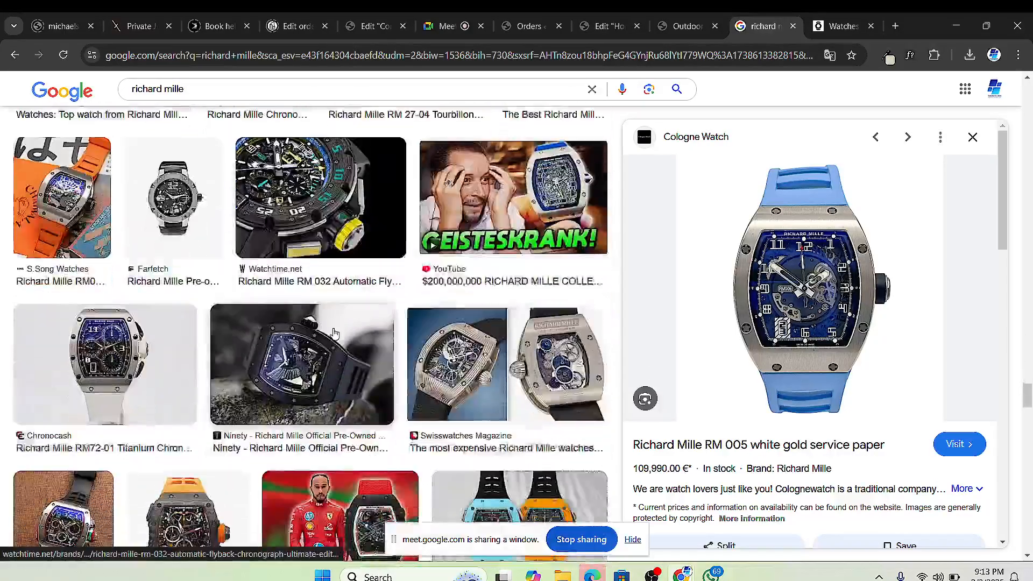
{"action": "left_click", "coordinate": [214, 249]}
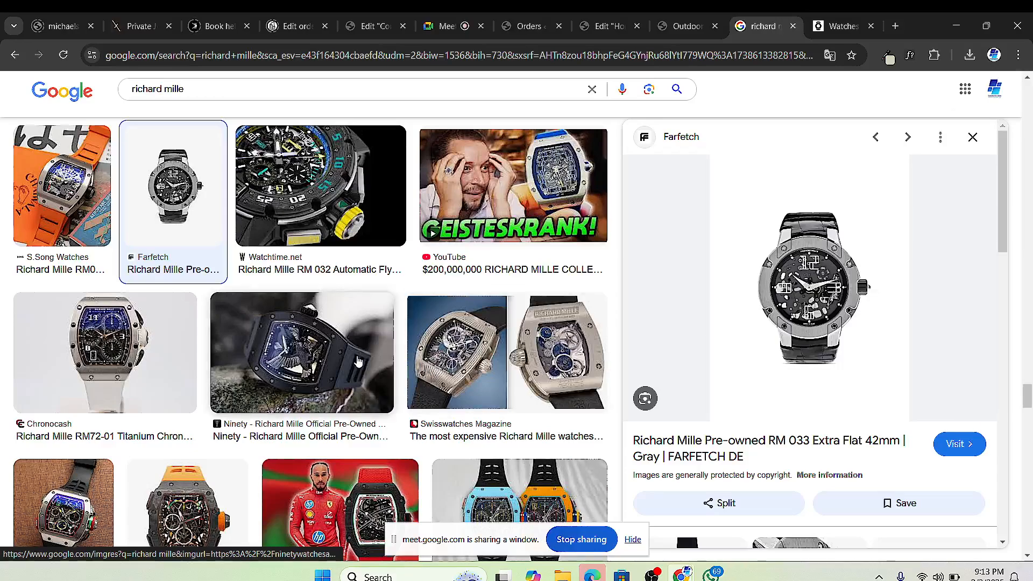
{"action": "scroll", "coordinate": [407, 380], "scroll_direction": "down", "scroll_amount": 5}
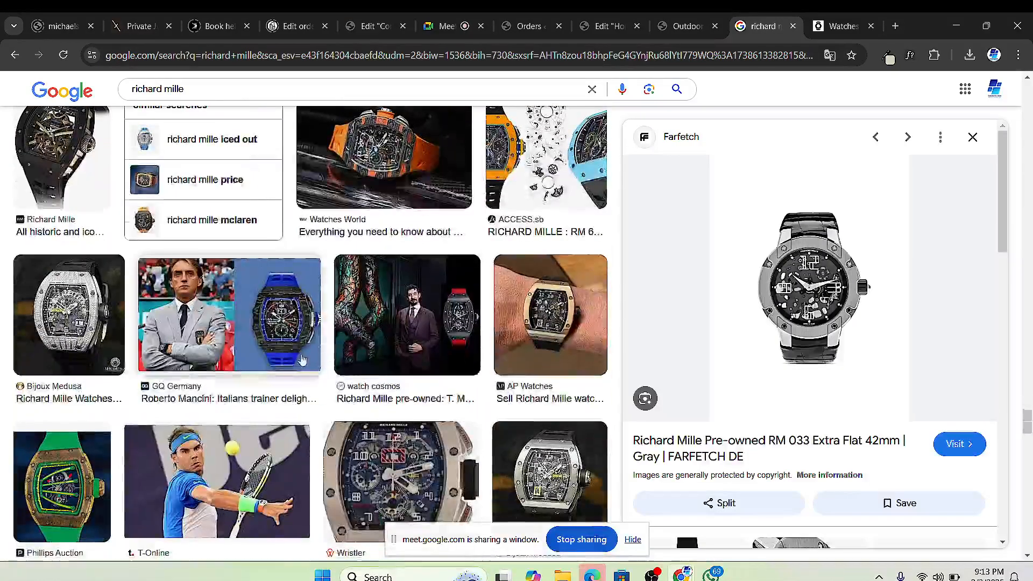
{"action": "scroll", "coordinate": [214, 370], "scroll_direction": "down", "scroll_amount": 8}
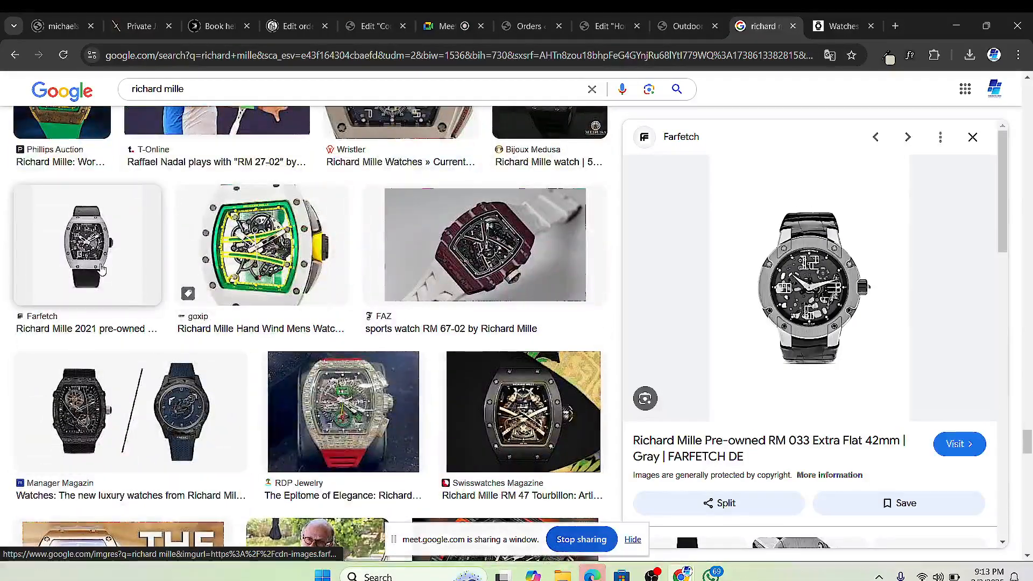
Step: Save the Farfetch pre-owned RM 005 image as 24037150_54146506_600.webp in WRIST WATCHES
{"action": "left_click", "coordinate": [101, 269]}
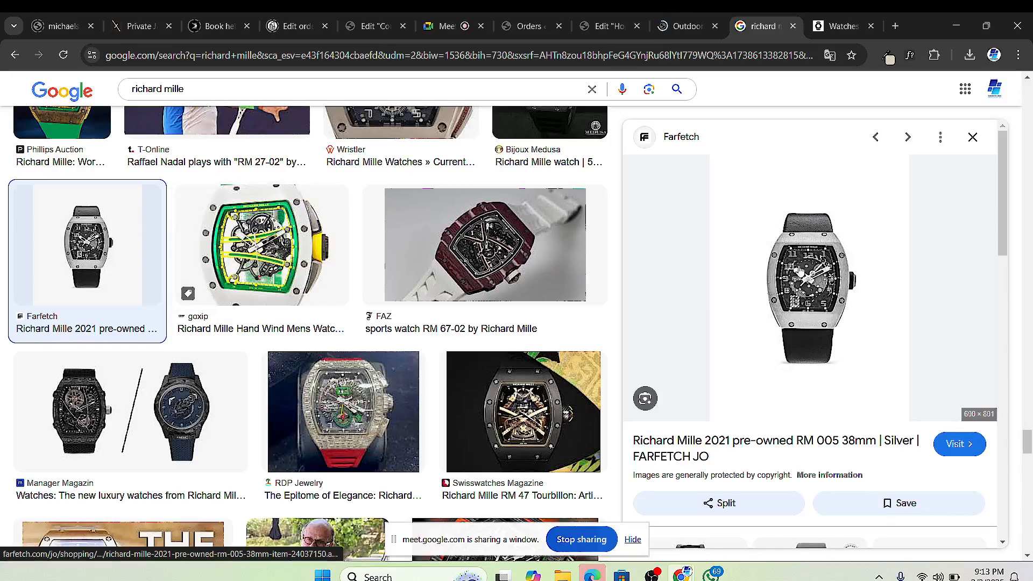
{"action": "right_click", "coordinate": [800, 274]}
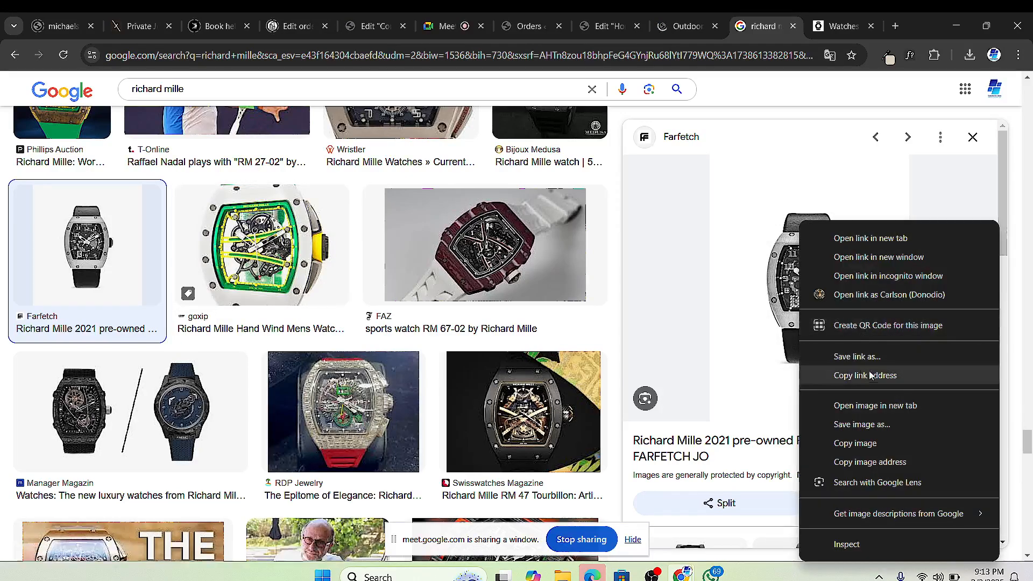
{"action": "left_click", "coordinate": [861, 424]}
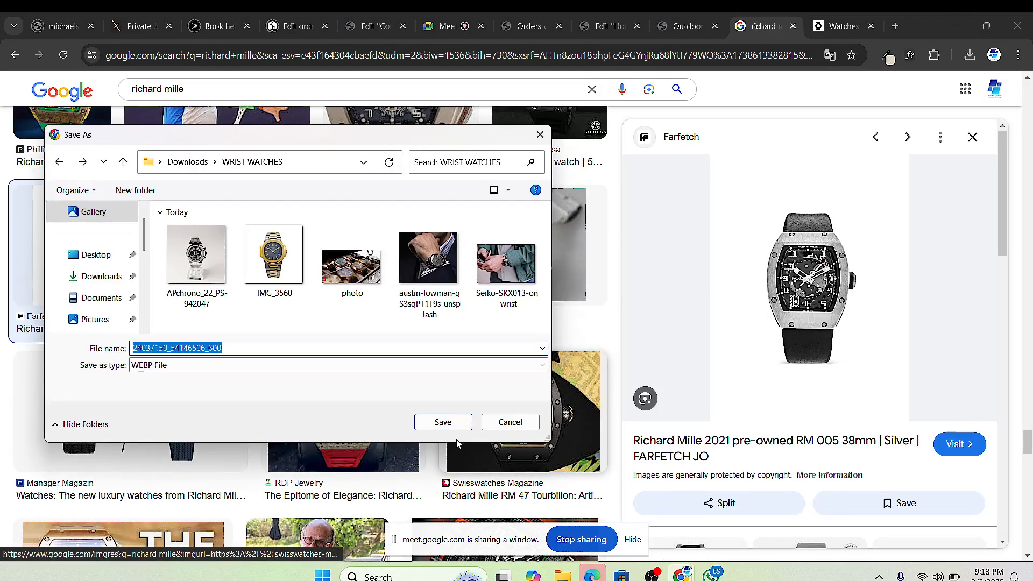
{"action": "left_click", "coordinate": [442, 424]}
{"action": "scroll", "coordinate": [462, 412], "scroll_direction": "down", "scroll_amount": 10}
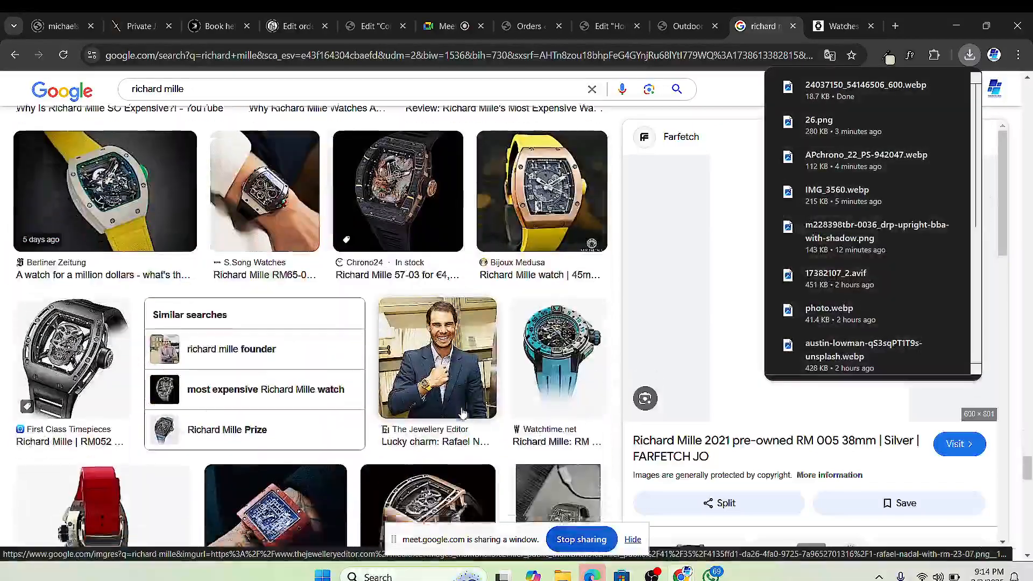
{"action": "scroll", "coordinate": [462, 412], "scroll_direction": "down", "scroll_amount": 12}
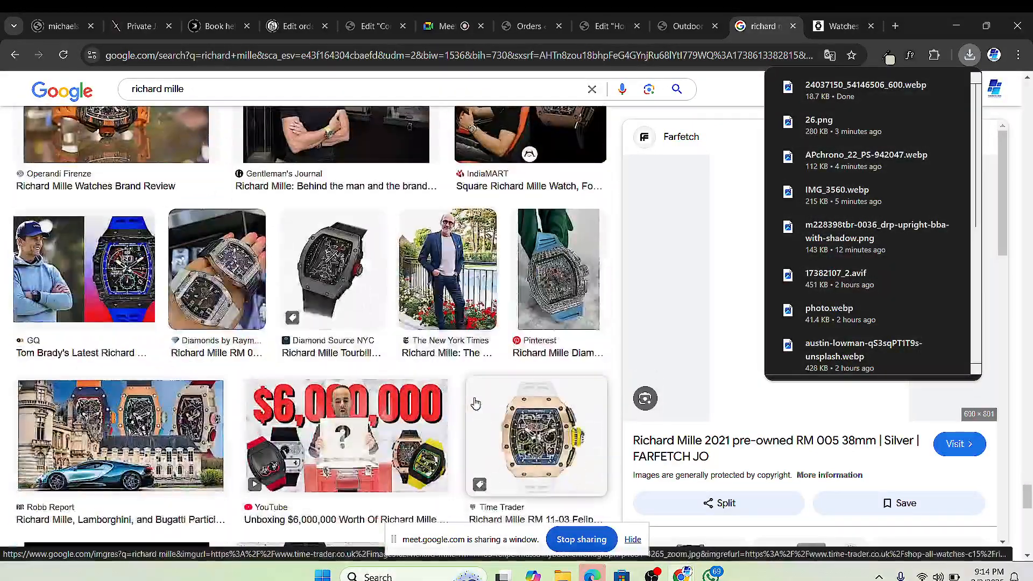
{"action": "scroll", "coordinate": [474, 404], "scroll_direction": "down", "scroll_amount": 15}
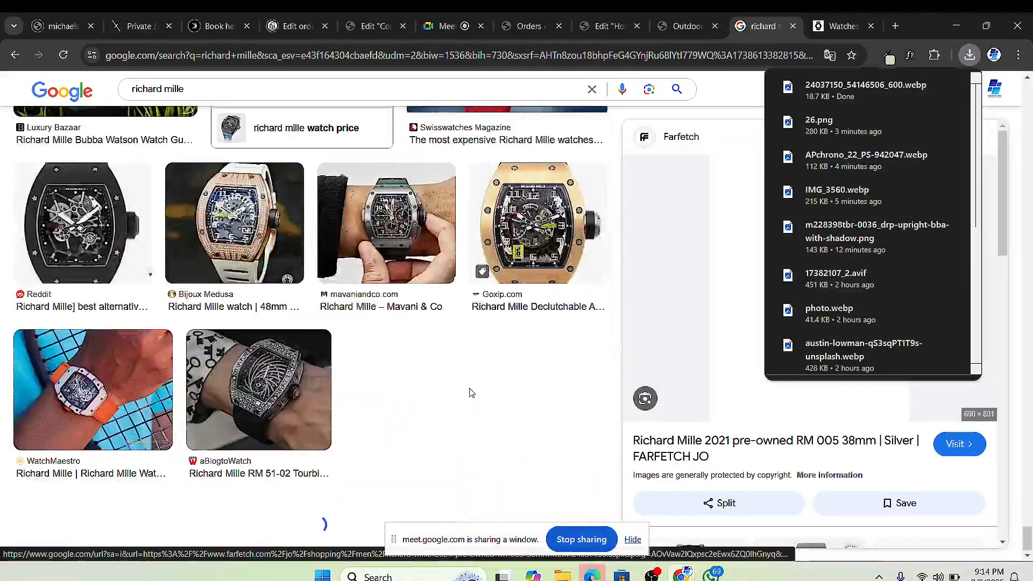
Step: Upload 24037150_54146506_600 as the fourth card's image, then view the Watches shop site
{"action": "left_click", "coordinate": [526, 26]}
{"action": "left_click", "coordinate": [605, 27]}
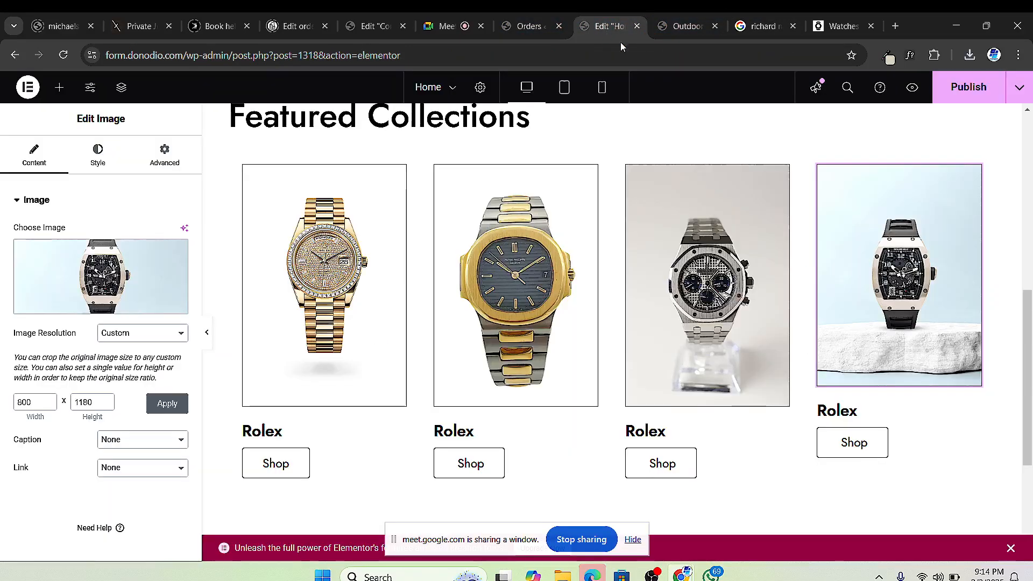
{"action": "left_click", "coordinate": [108, 280]}
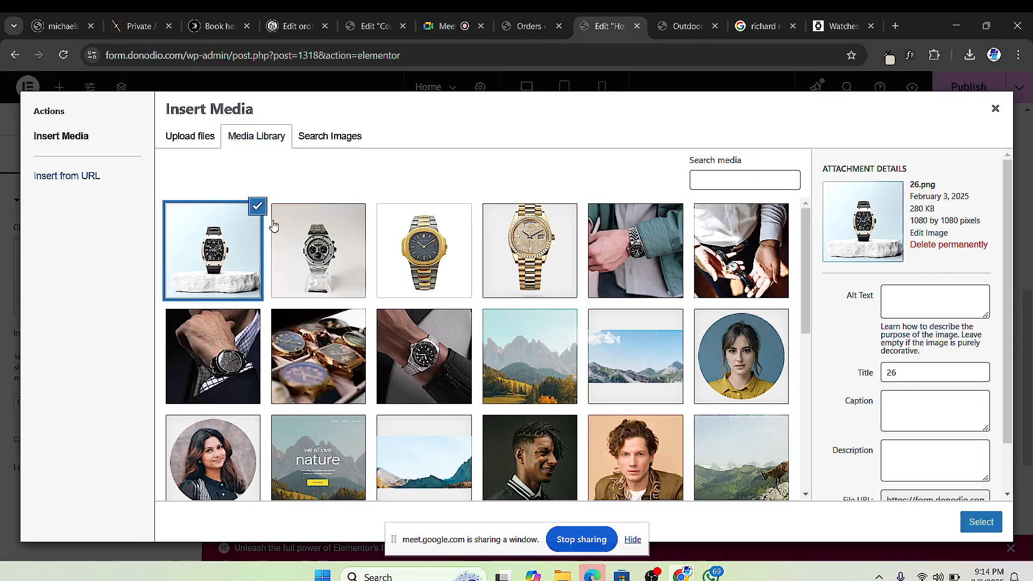
{"action": "left_click", "coordinate": [190, 139]}
{"action": "left_click", "coordinate": [557, 320]}
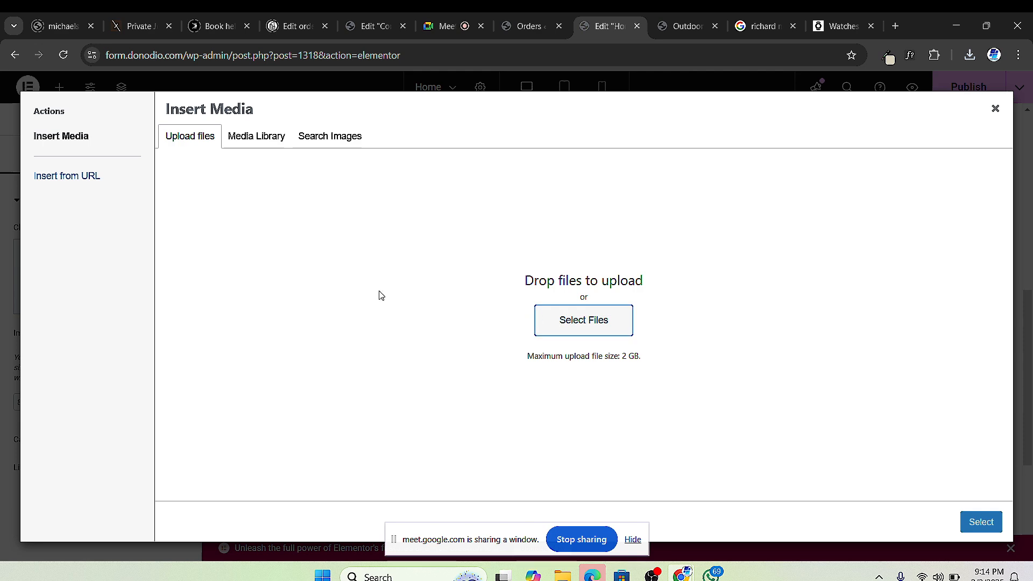
{"action": "left_click", "coordinate": [207, 269]}
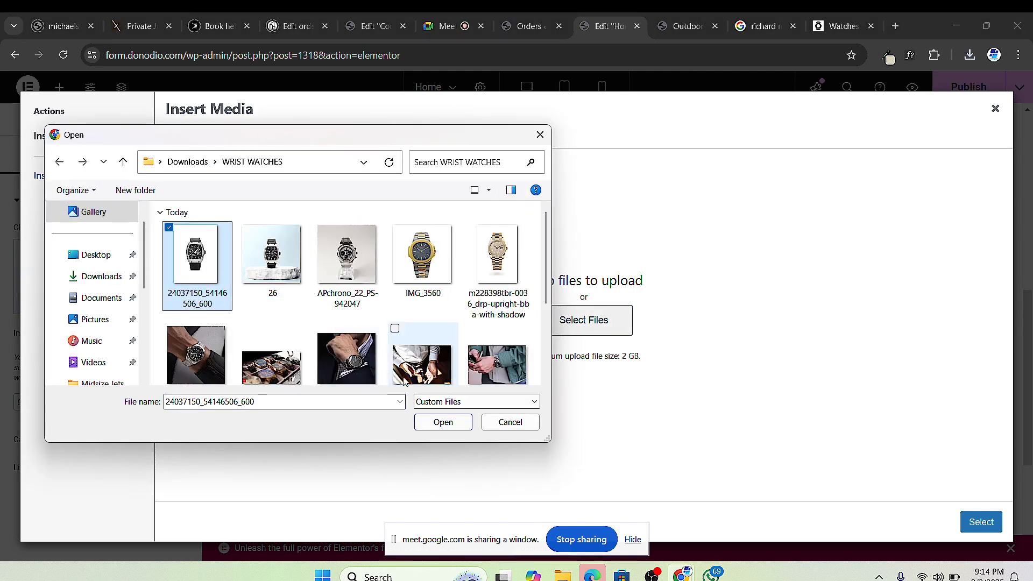
{"action": "left_click", "coordinate": [443, 421]}
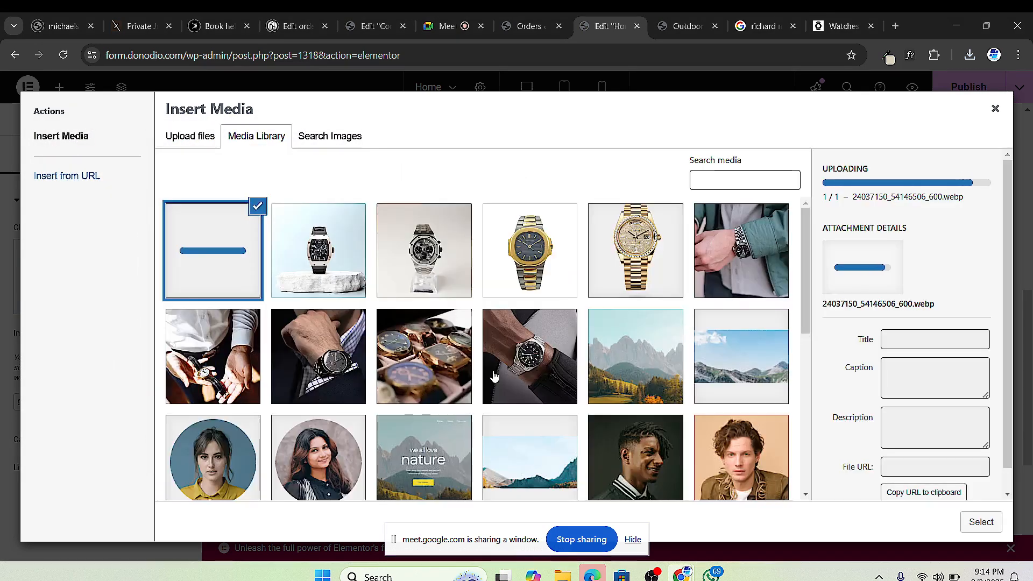
{"action": "left_click", "coordinate": [980, 522]}
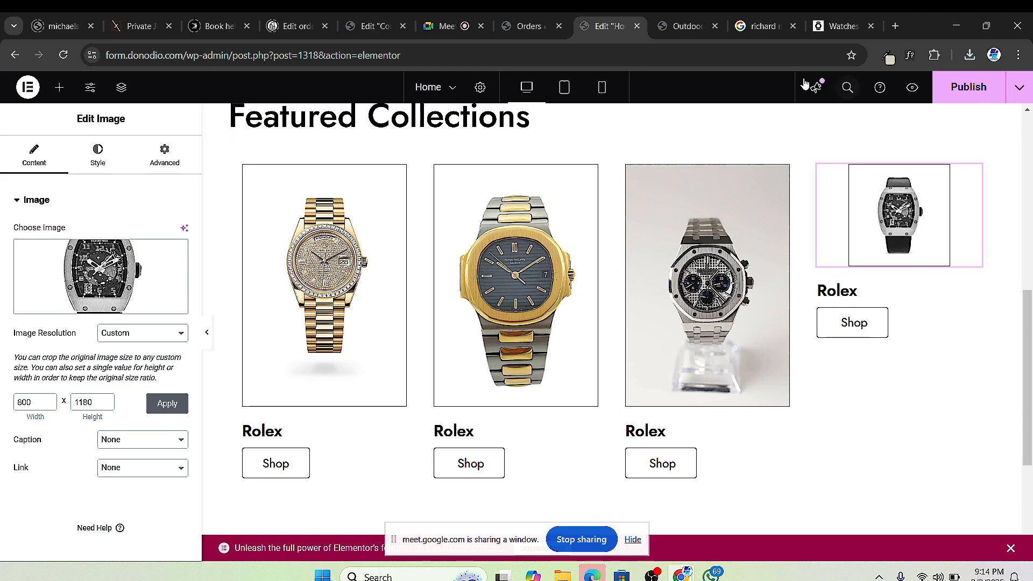
{"action": "left_click", "coordinate": [839, 26]}
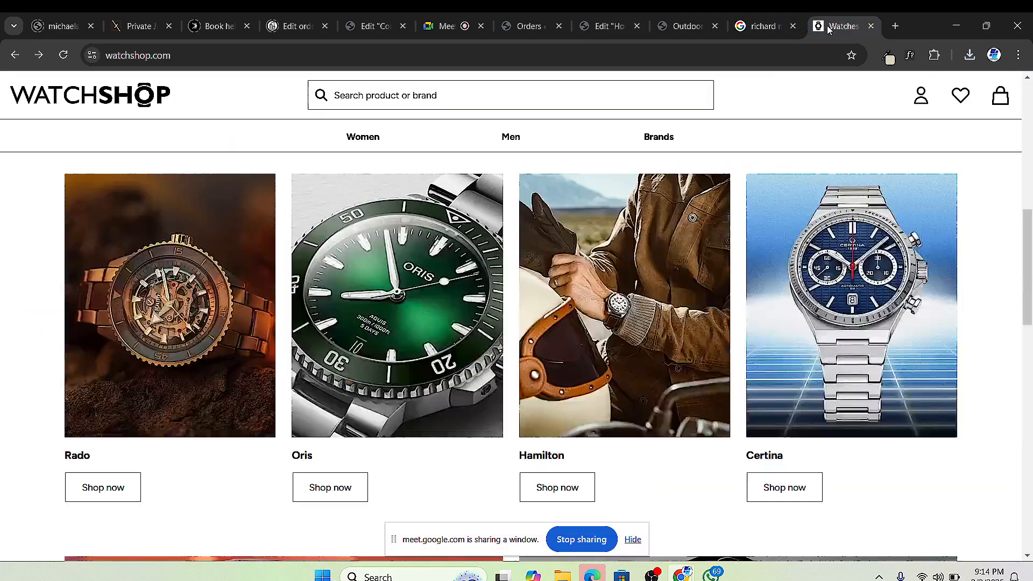
Step: Save the RM11 Titanium preview image into the WRIST WATCHES folder
{"action": "scroll", "coordinate": [542, 449], "scroll_direction": "down", "scroll_amount": 5}
{"action": "left_click", "coordinate": [753, 25]}
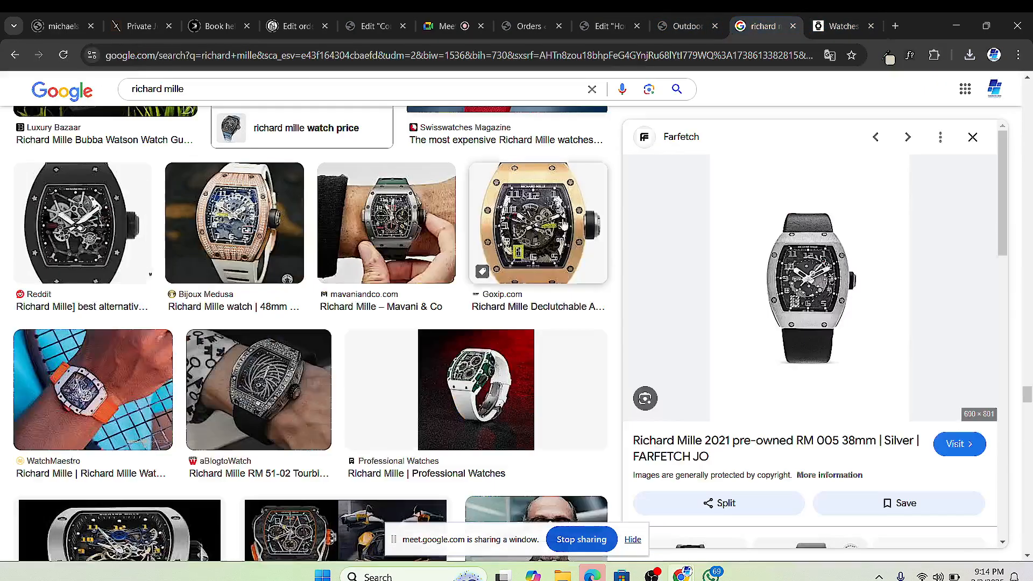
{"action": "scroll", "coordinate": [298, 293], "scroll_direction": "down", "scroll_amount": 7}
{"action": "scroll", "coordinate": [299, 293], "scroll_direction": "down", "scroll_amount": 10}
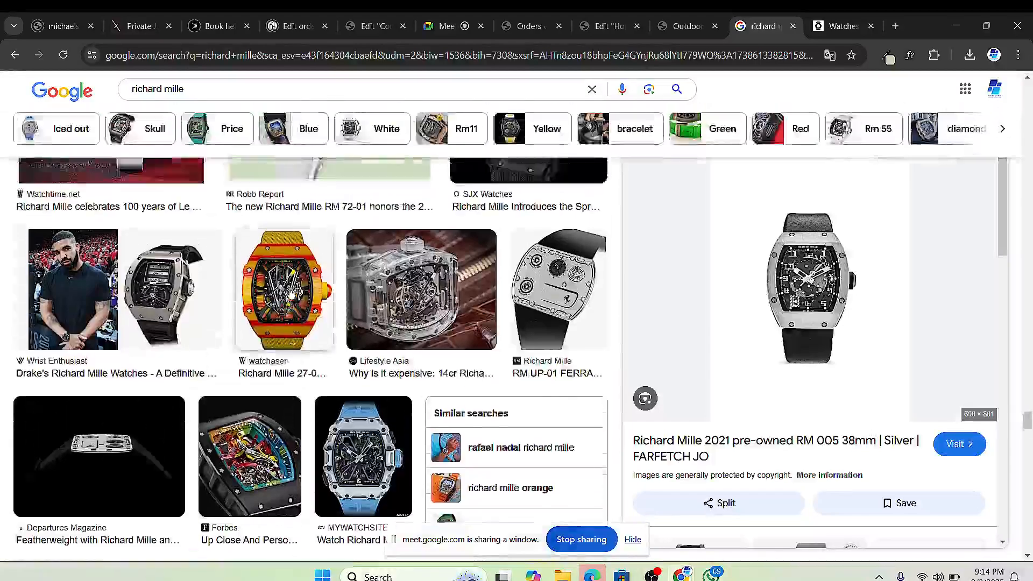
{"action": "scroll", "coordinate": [316, 264], "scroll_direction": "down", "scroll_amount": 4}
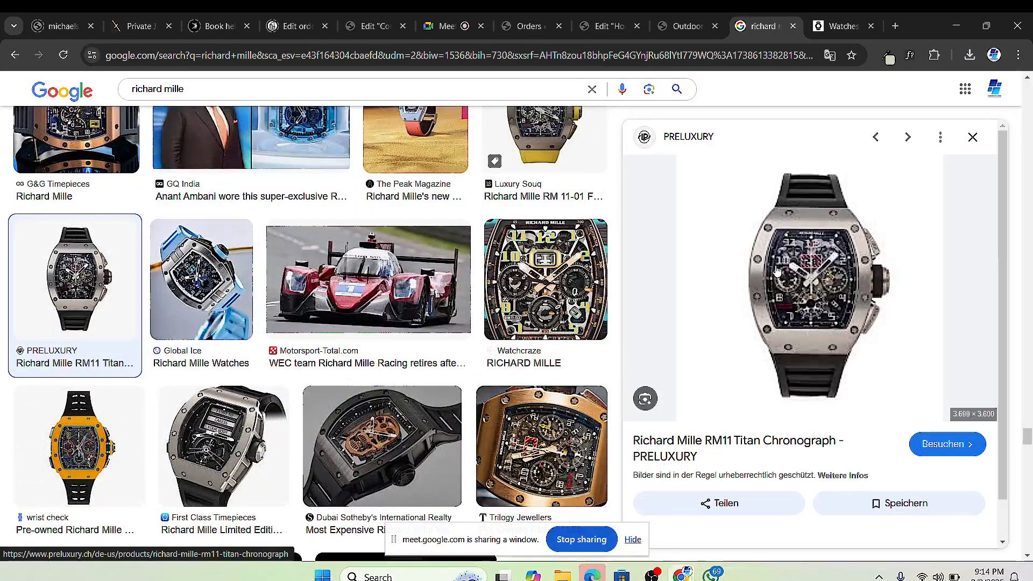
{"action": "right_click", "coordinate": [797, 228]}
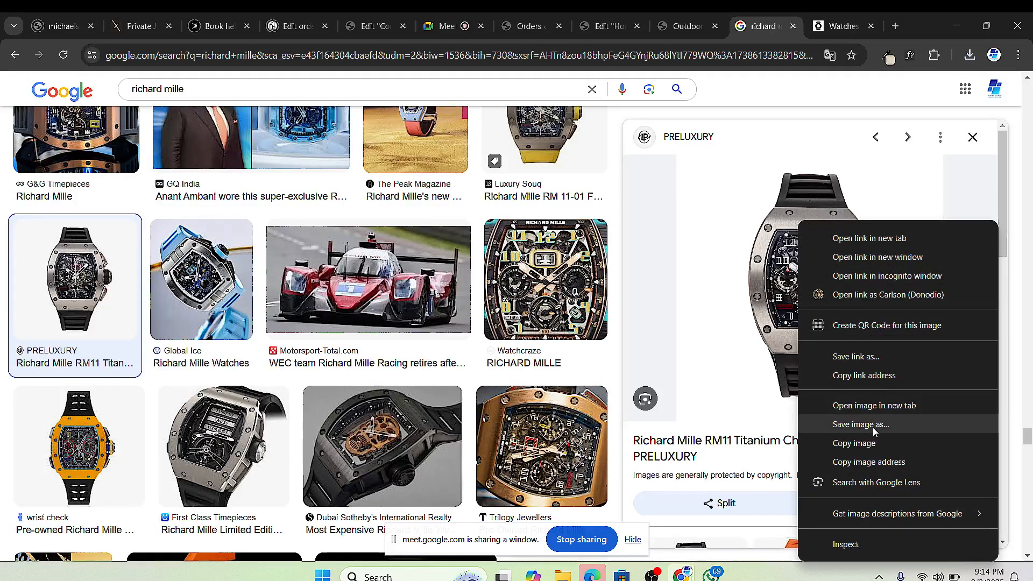
{"action": "left_click", "coordinate": [861, 424]}
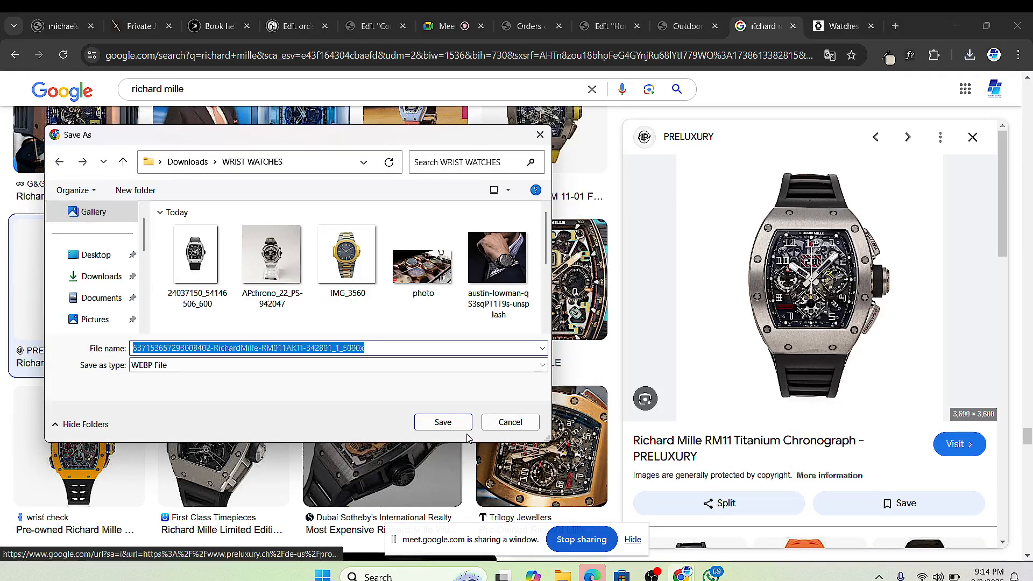
{"action": "left_click", "coordinate": [465, 429]}
Step: Save the orange Richard Mille watch image too, then return to the Elementor editor
{"action": "scroll", "coordinate": [311, 372], "scroll_direction": "down", "scroll_amount": 6}
{"action": "scroll", "coordinate": [310, 371], "scroll_direction": "up", "scroll_amount": 4}
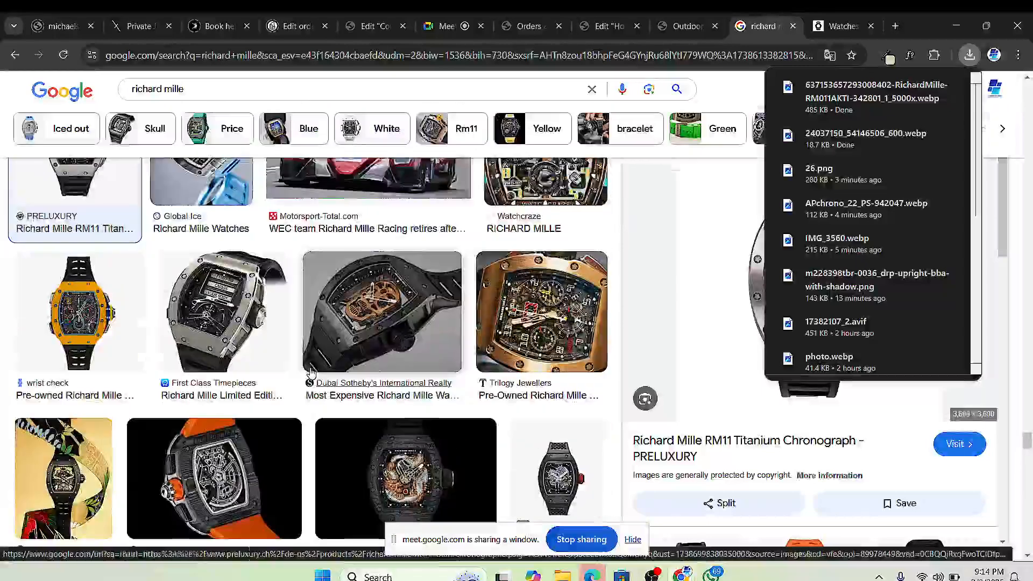
{"action": "left_click", "coordinate": [79, 312]}
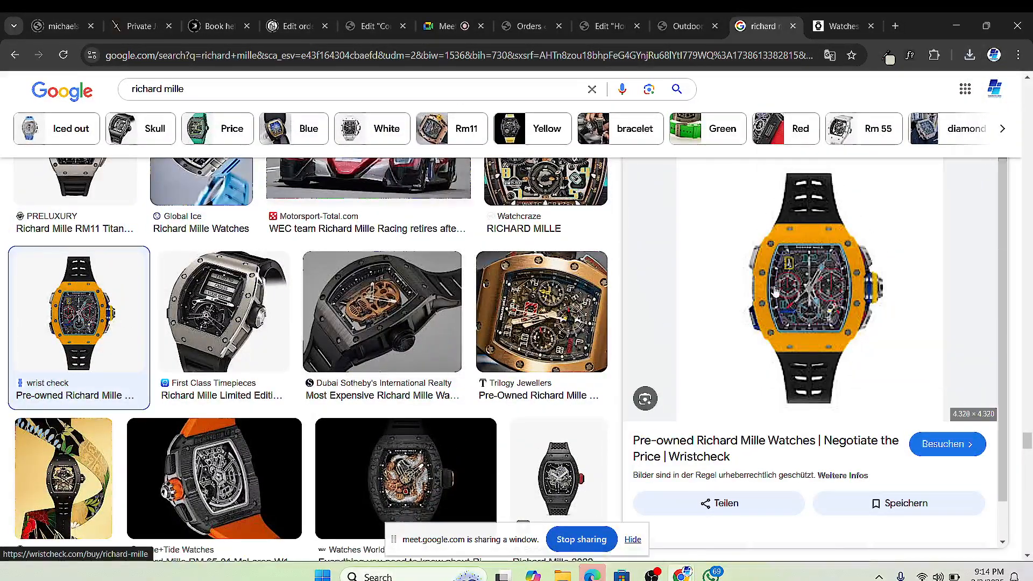
{"action": "right_click", "coordinate": [812, 247]}
{"action": "left_click", "coordinate": [895, 423]}
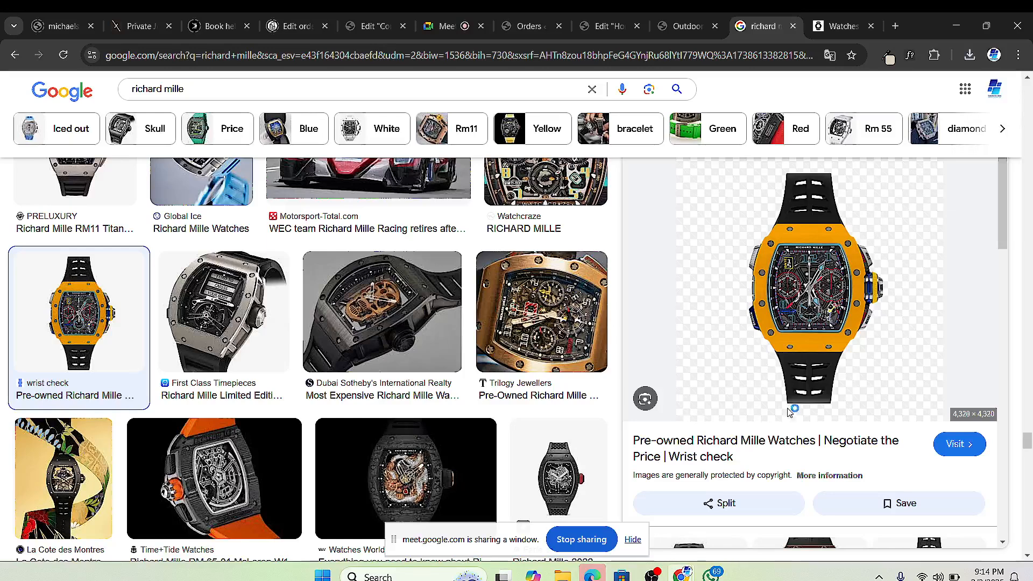
{"action": "key", "text": "Return"}
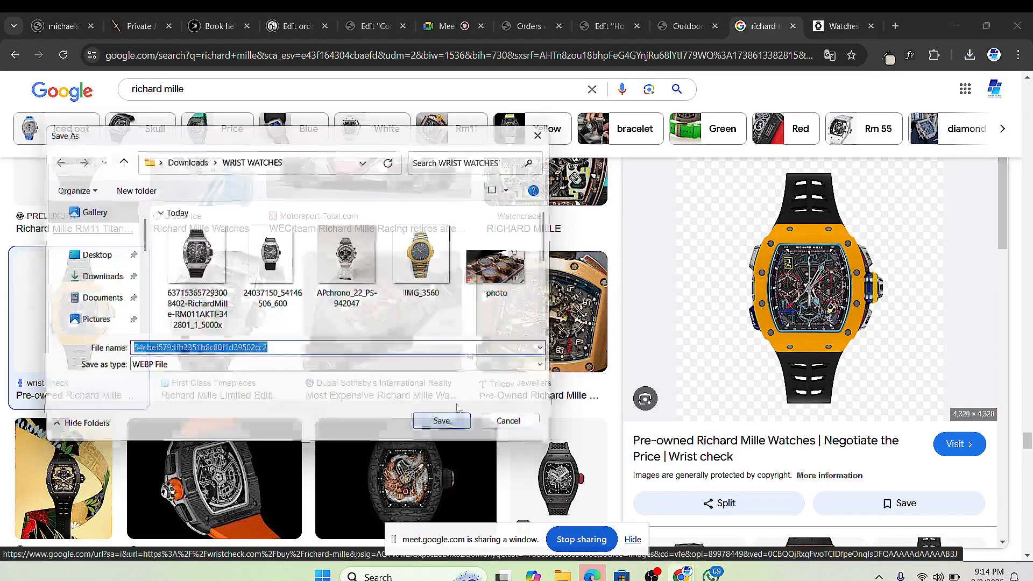
{"action": "left_click", "coordinate": [525, 31]}
{"action": "left_click", "coordinate": [582, 28]}
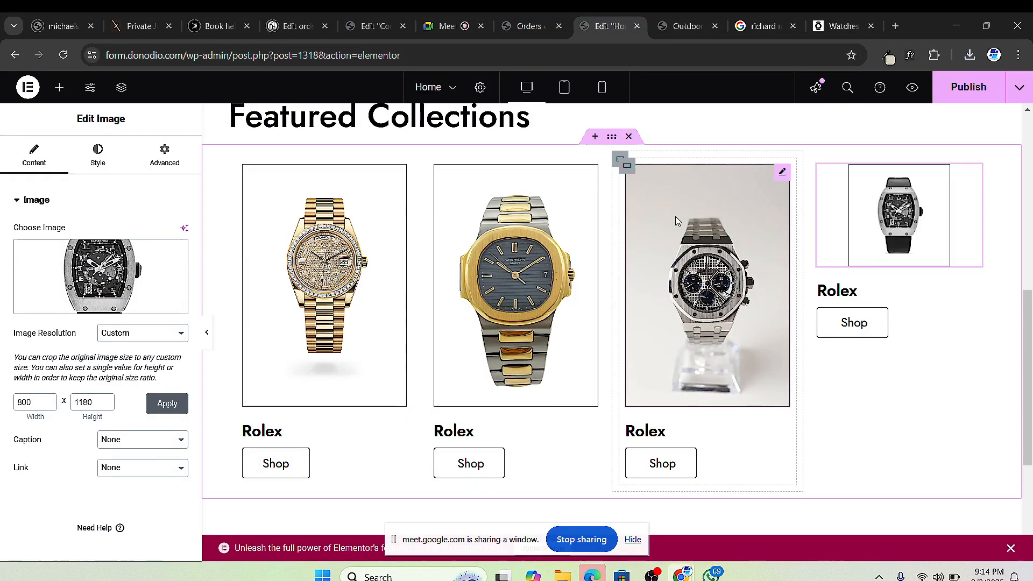
Step: Upload the saved orange watch image through the fourth card's Choose Image
{"action": "left_click", "coordinate": [94, 280]}
{"action": "left_click", "coordinate": [203, 136]}
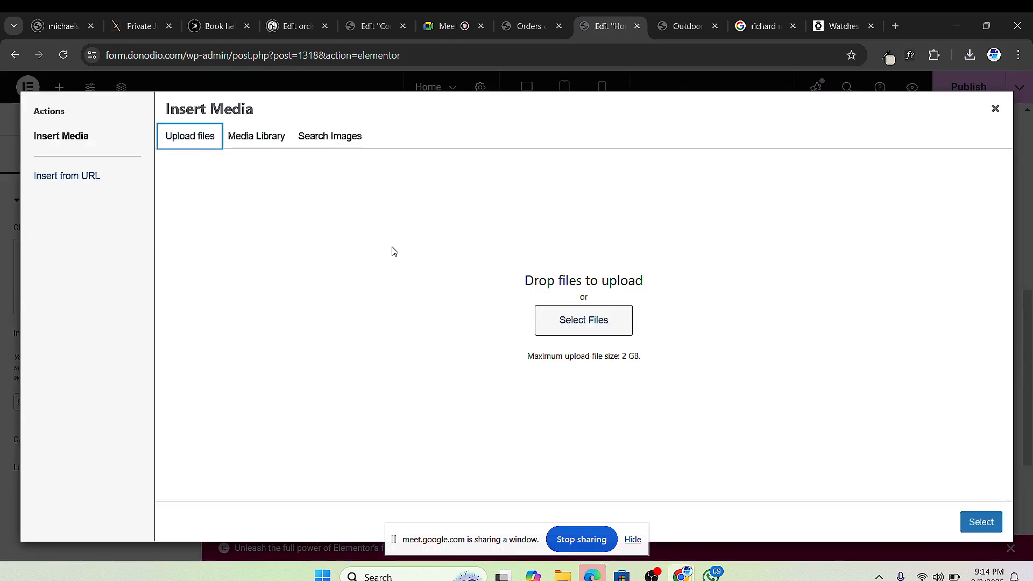
{"action": "left_click", "coordinate": [583, 320]}
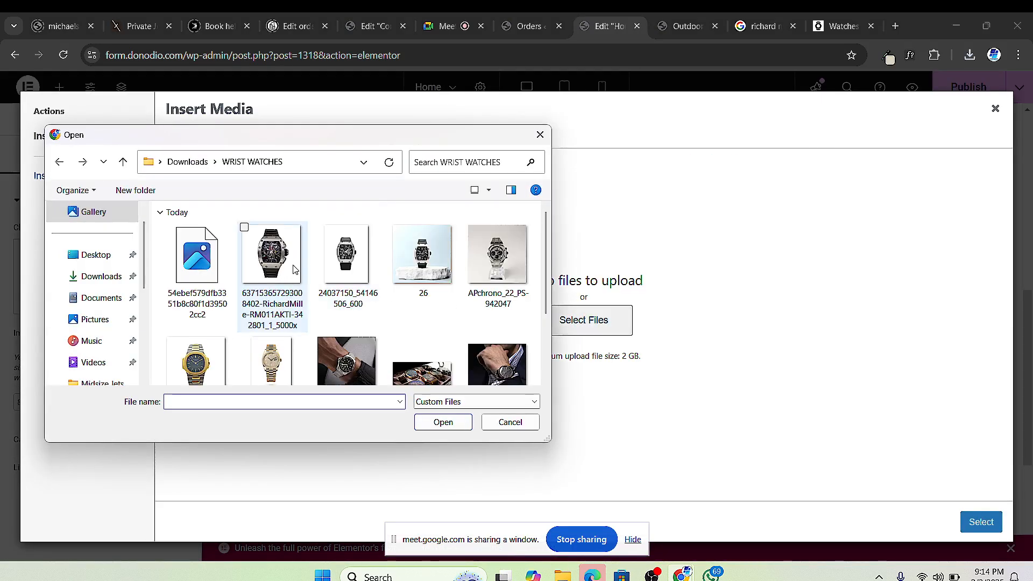
{"action": "left_click", "coordinate": [206, 264]}
{"action": "left_click", "coordinate": [442, 422]}
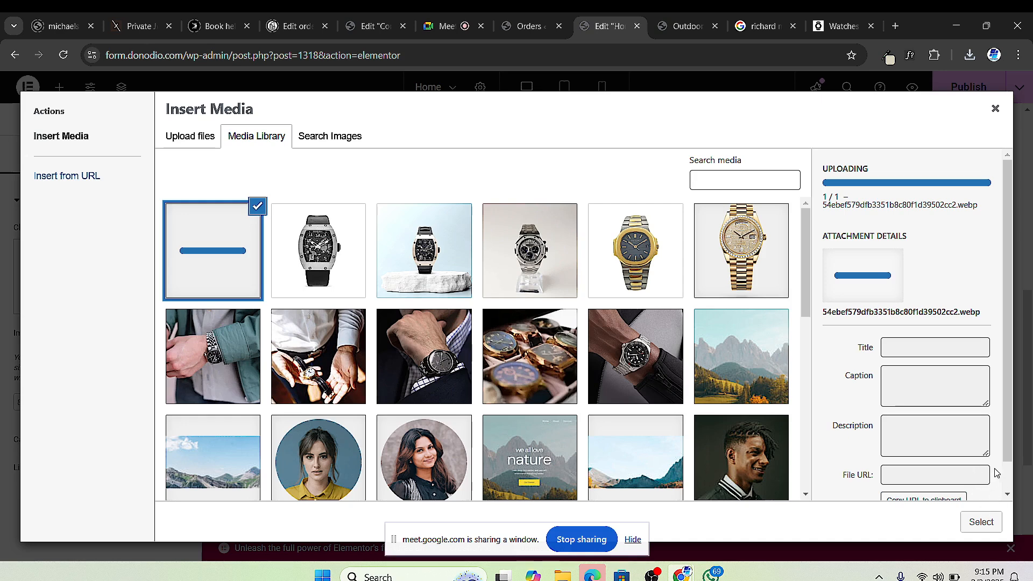
Step: Scroll the media library, then switch to the Google Meet call
{"action": "scroll", "coordinate": [997, 433], "scroll_direction": "down", "scroll_amount": 1}
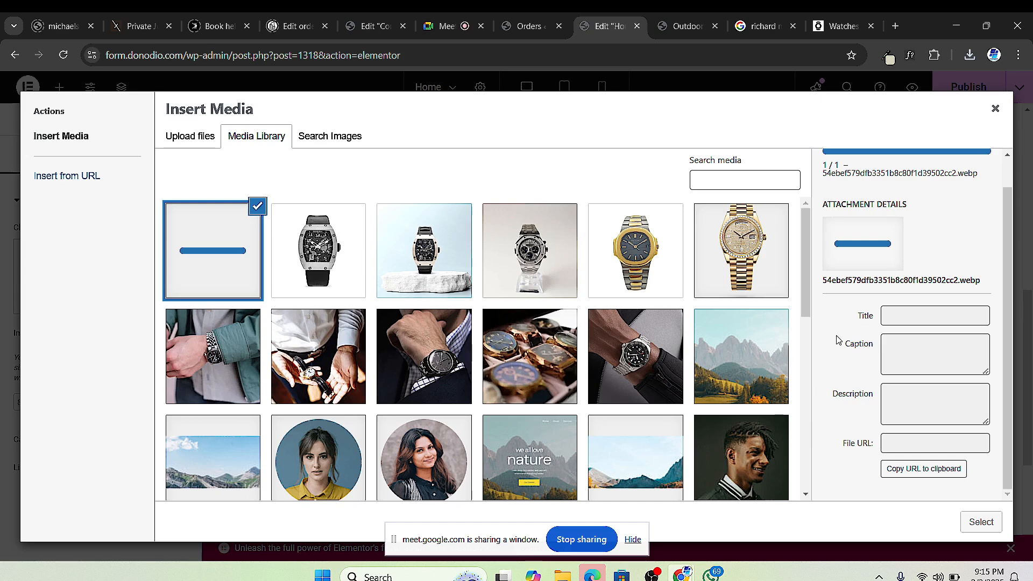
{"action": "scroll", "coordinate": [726, 268], "scroll_direction": "down", "scroll_amount": 6}
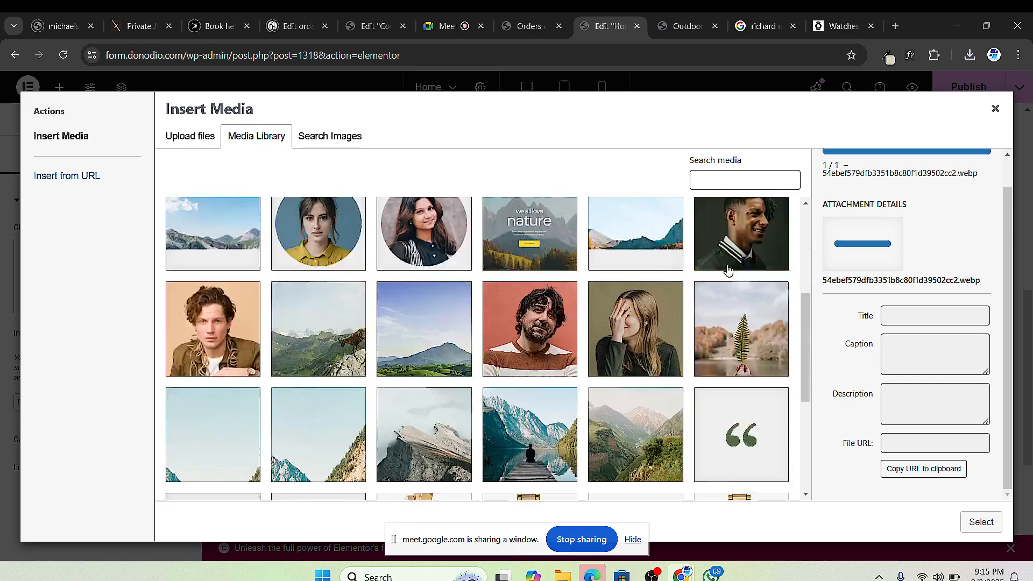
{"action": "scroll", "coordinate": [591, 358], "scroll_direction": "up", "scroll_amount": 7}
{"action": "scroll", "coordinate": [591, 357], "scroll_direction": "down", "scroll_amount": 2}
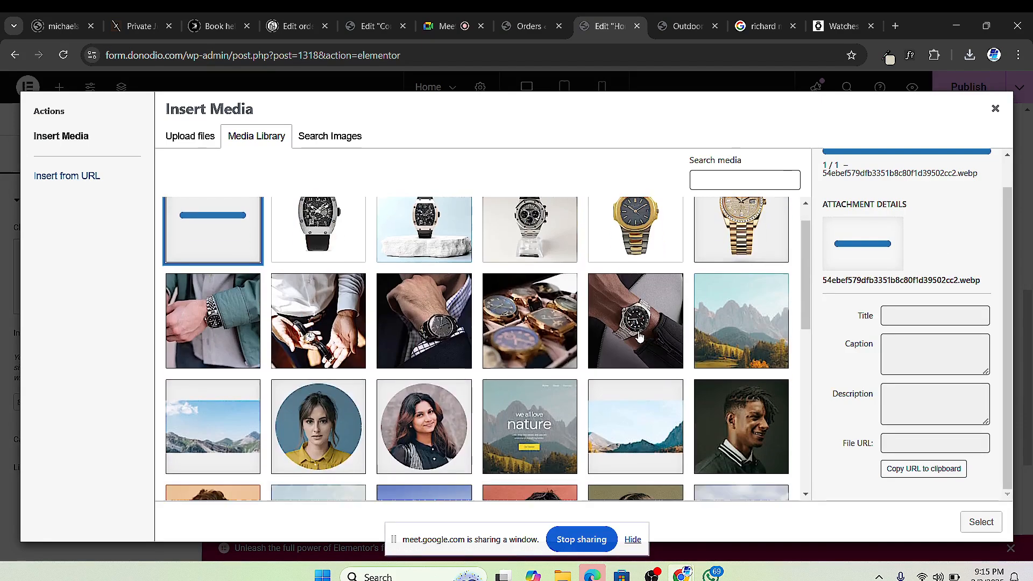
{"action": "scroll", "coordinate": [629, 323], "scroll_direction": "up", "scroll_amount": 2}
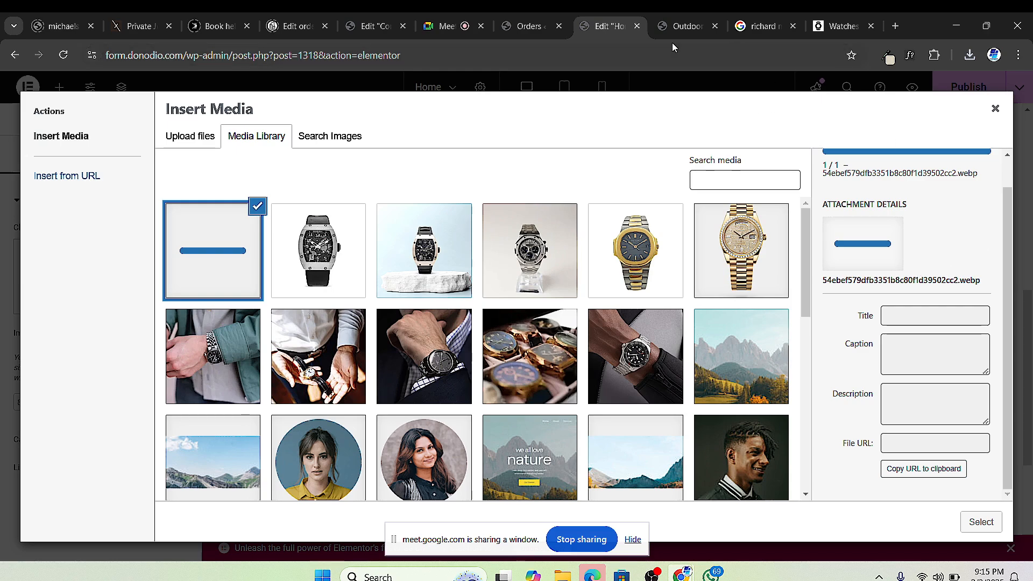
{"action": "left_click", "coordinate": [446, 25]}
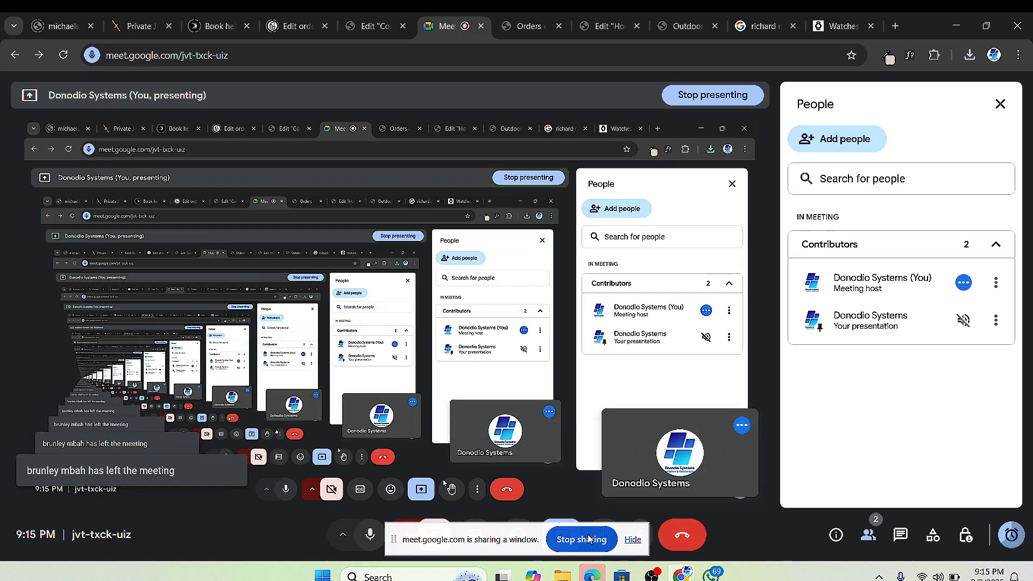
{"action": "mouse_move", "coordinate": [682, 575]}
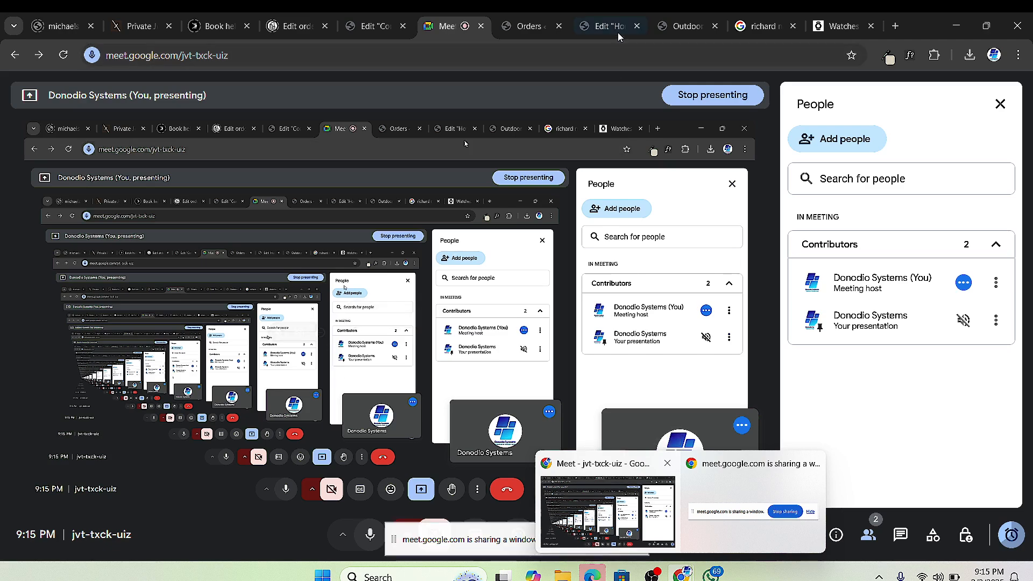
{"action": "left_click", "coordinate": [681, 26]}
Step: Insert the orange Richard Mille watch into the fourth card and publish the Home page
{"action": "left_click", "coordinate": [607, 26]}
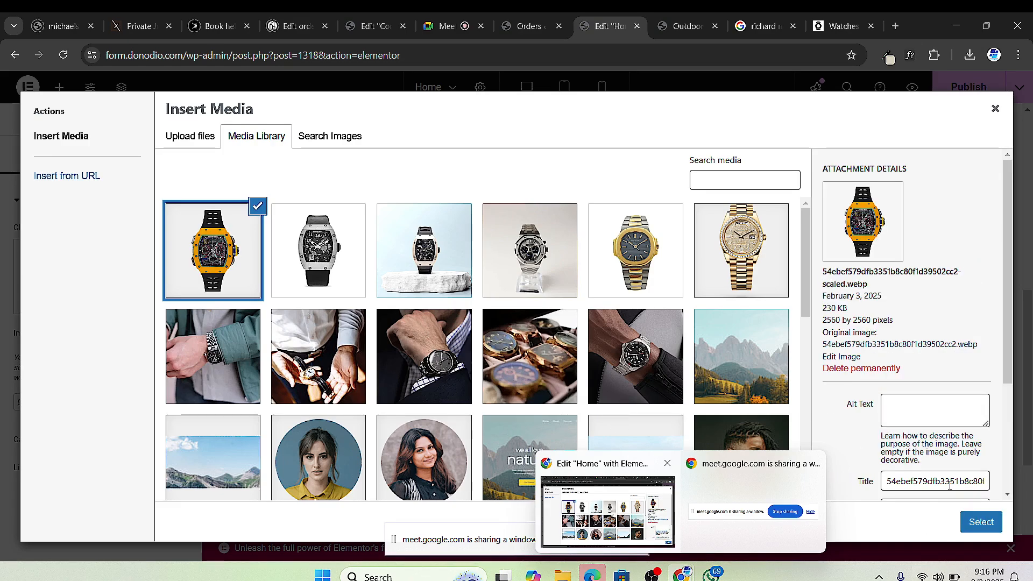
{"action": "left_click", "coordinate": [977, 523]}
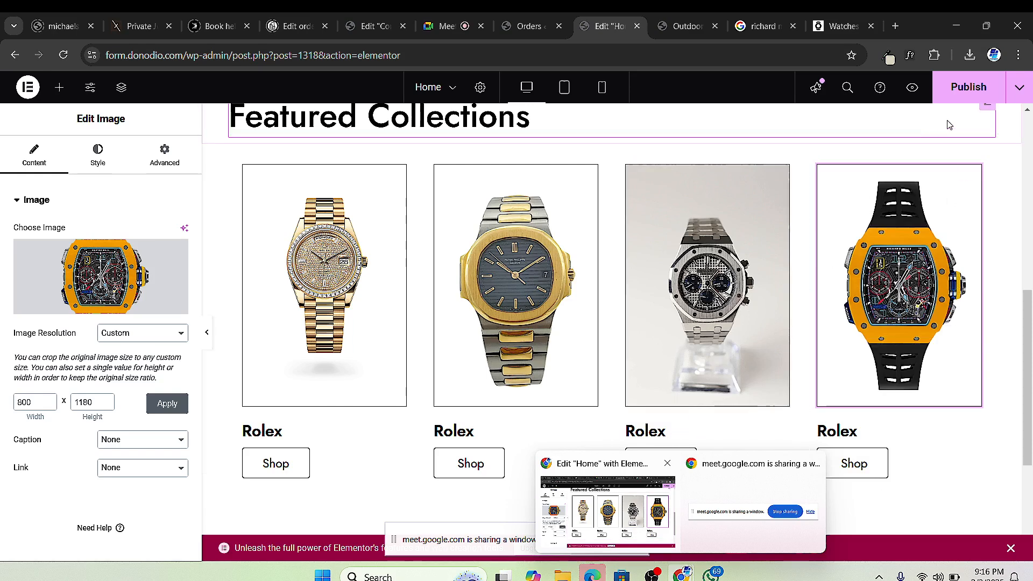
{"action": "left_click", "coordinate": [966, 87]}
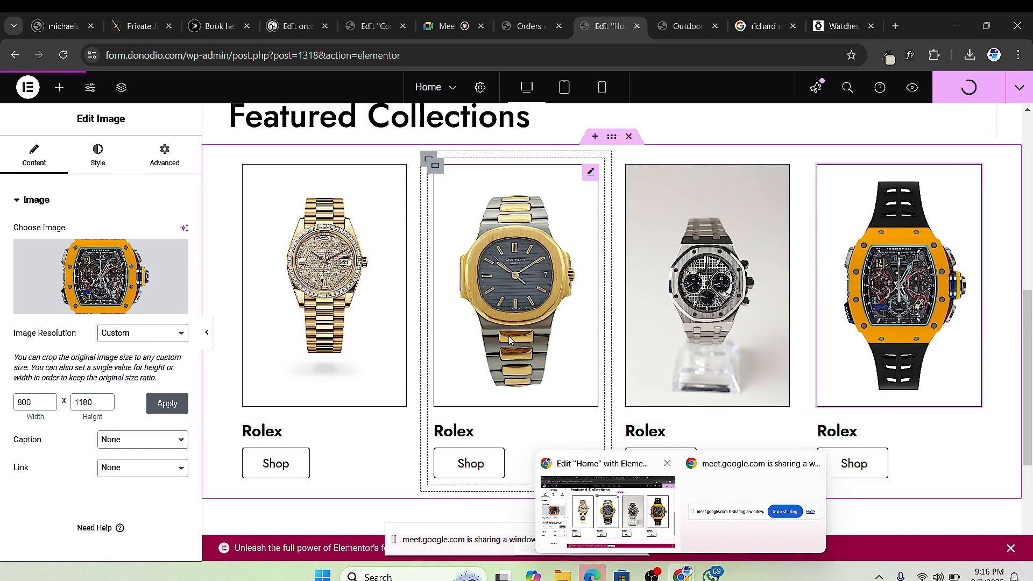
{"action": "scroll", "coordinate": [784, 299], "scroll_direction": "down", "scroll_amount": 3}
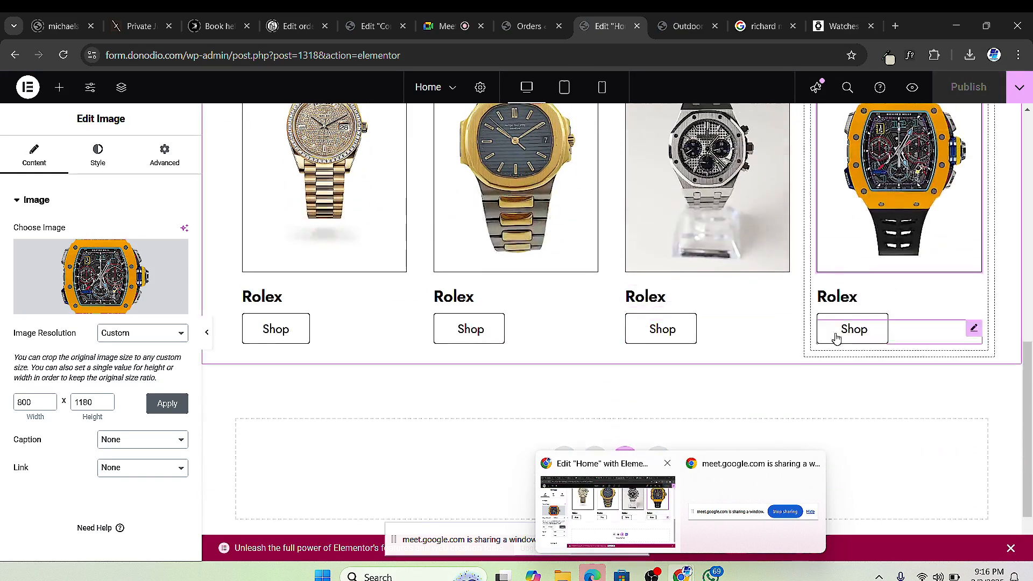